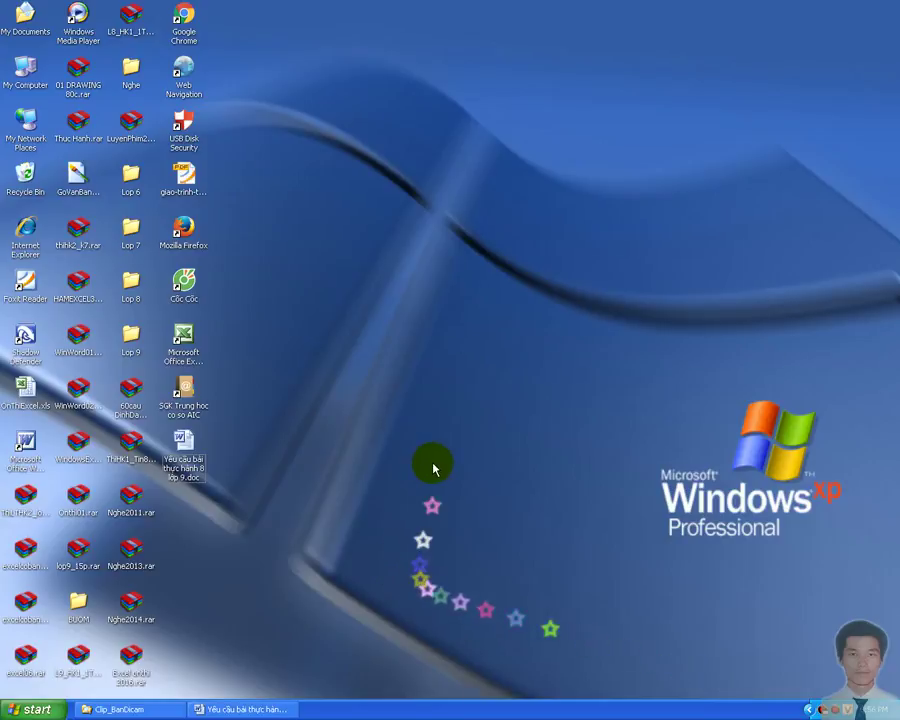
# In Word, add a 'Chuẩn bị:' line with 'Mở Powerpoint 2007' beneath it, after 'thực hiện:'.
pyautogui.click(248, 711)
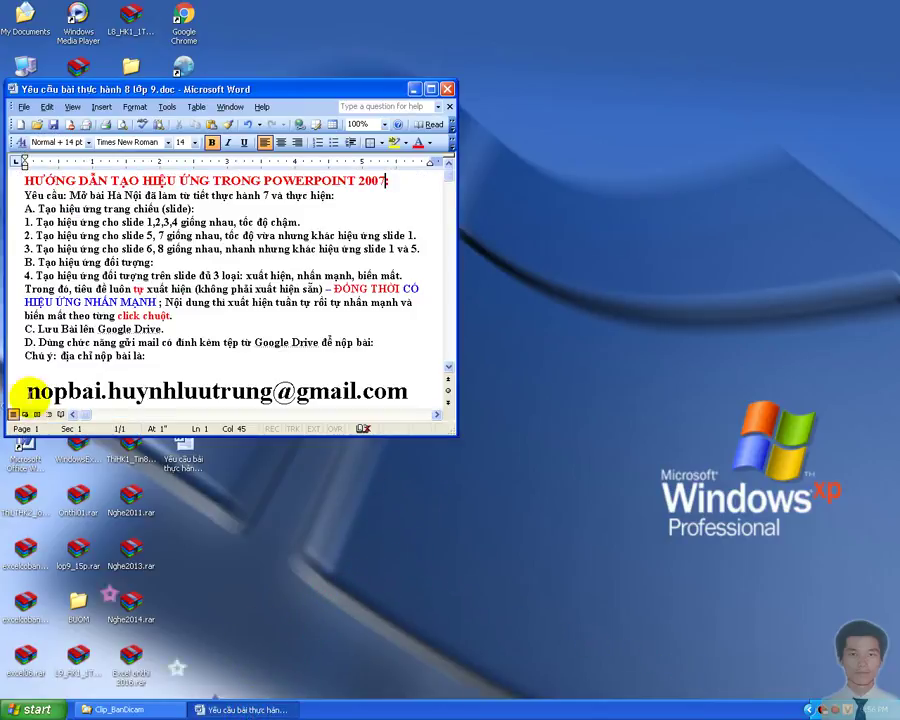
pyautogui.click(338, 195)
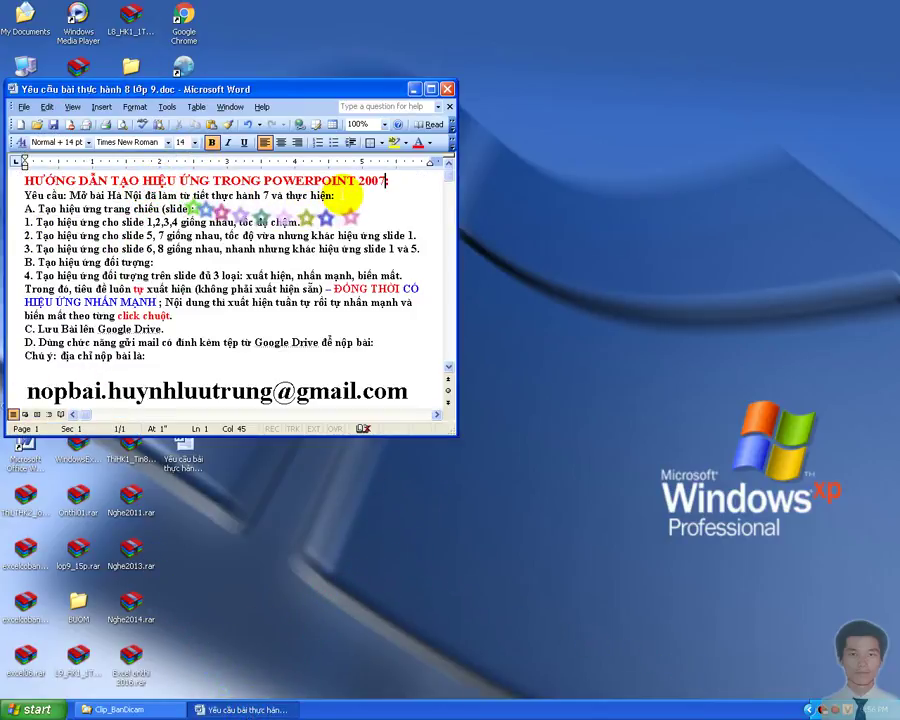
pyautogui.press('Return')
pyautogui.write('Chuẩn bị:')
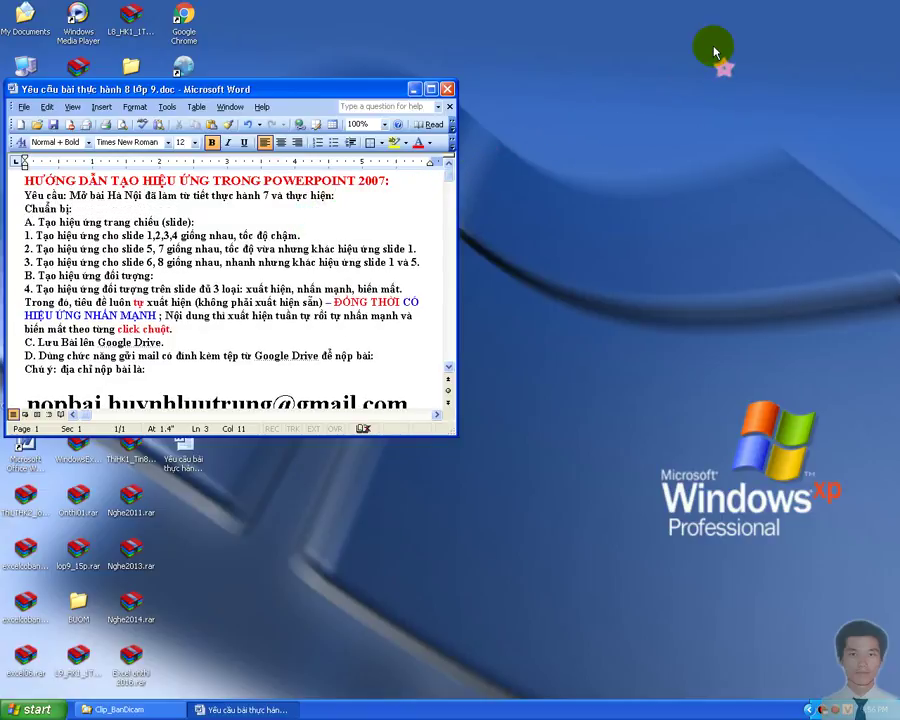
pyautogui.press('Return')
pyautogui.write('Mở Powerpoint 2007')
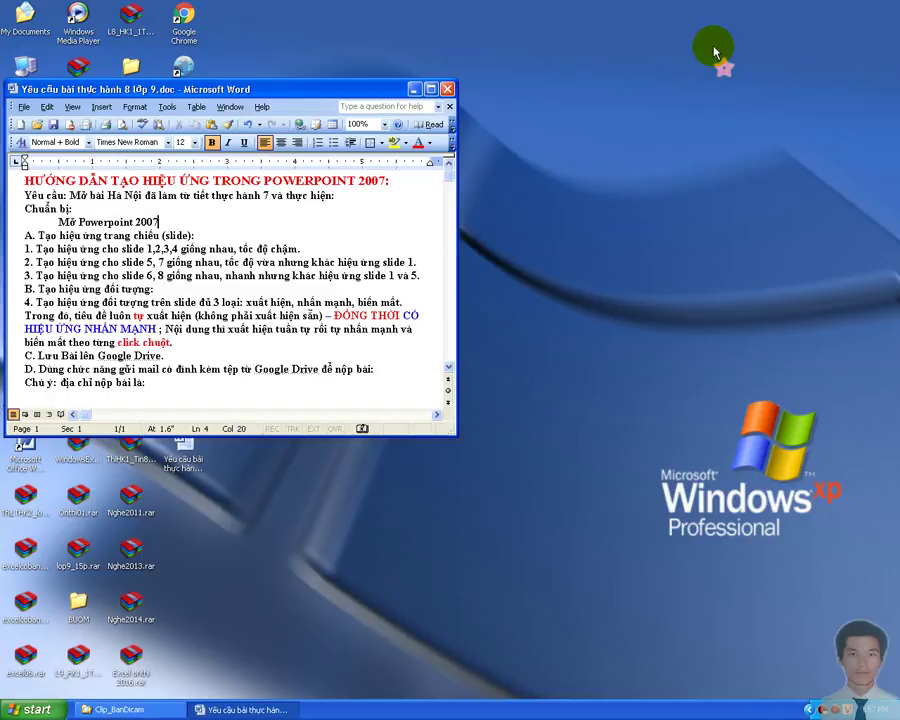
# Launch Microsoft Office PowerPoint 2007 from Start > Programs > Microsoft Office, then minimize Word.
pyautogui.click(20, 712)
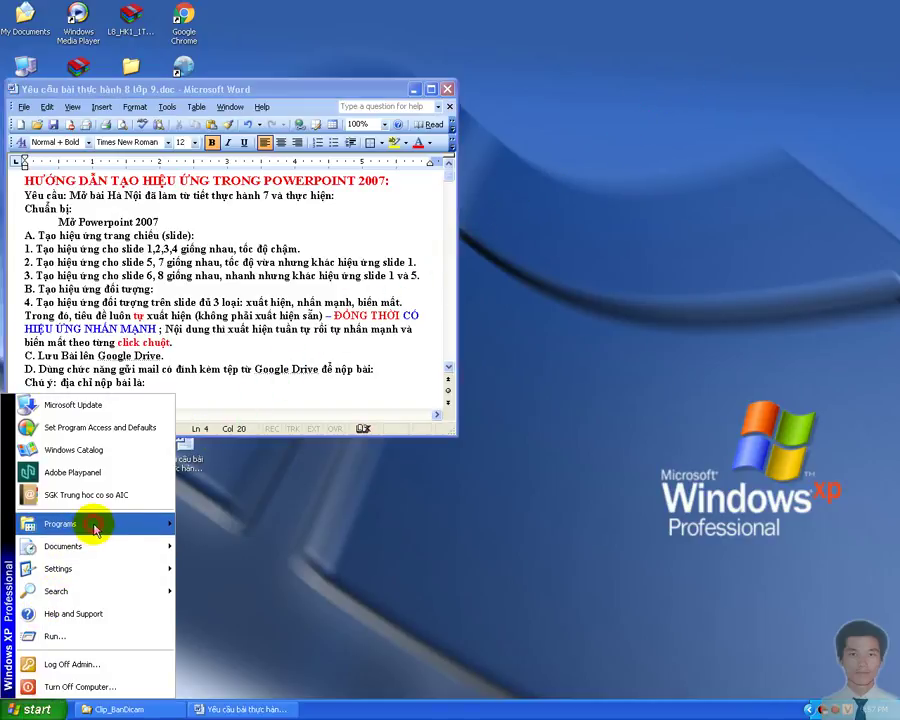
pyautogui.moveTo(92, 526)
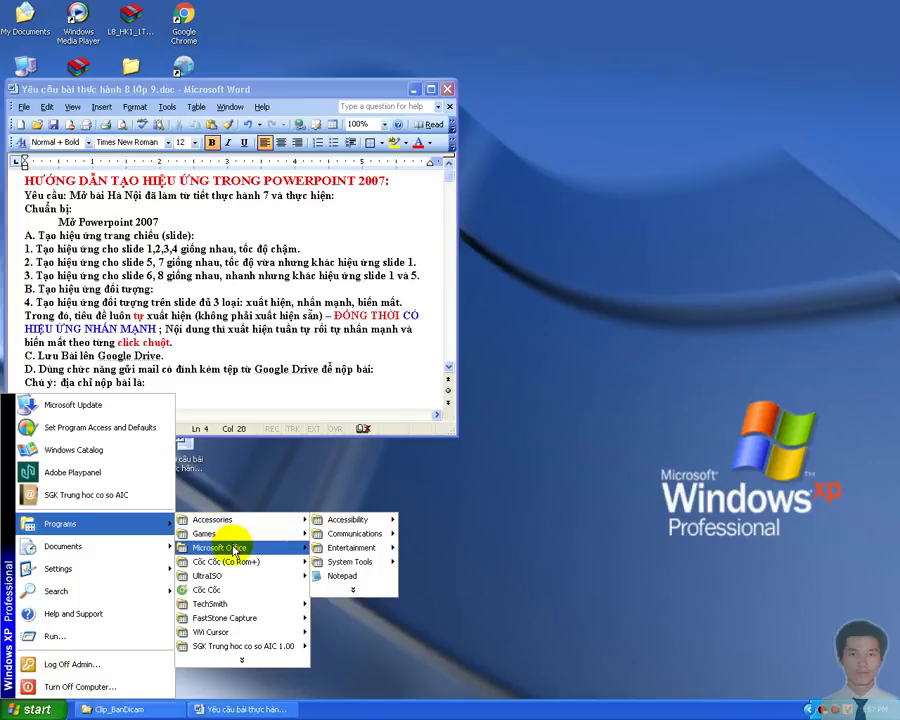
pyautogui.moveTo(232, 549)
pyautogui.moveTo(341, 548)
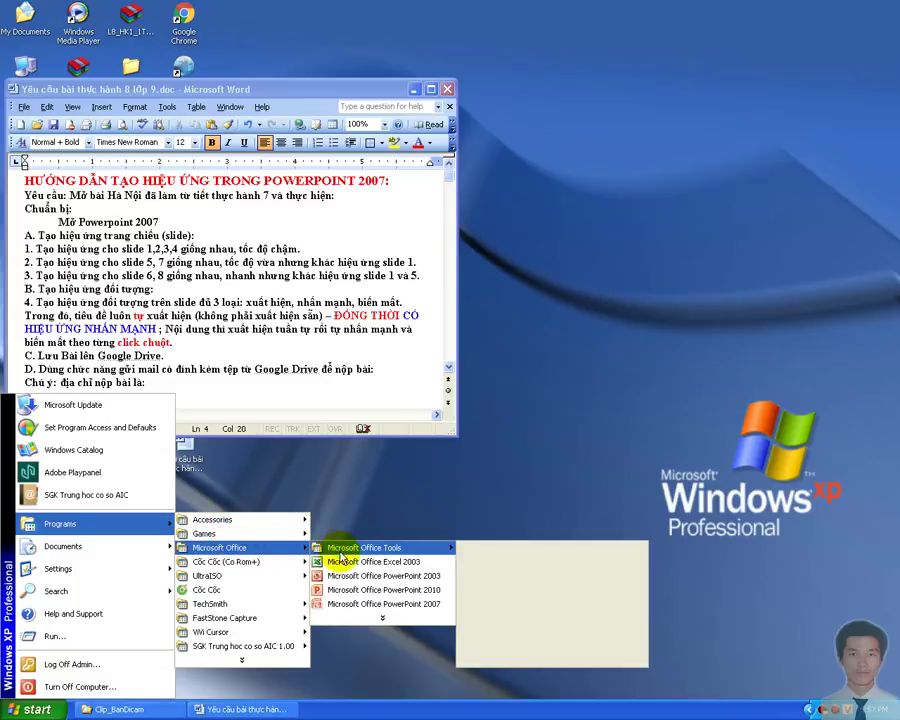
pyautogui.click(413, 606)
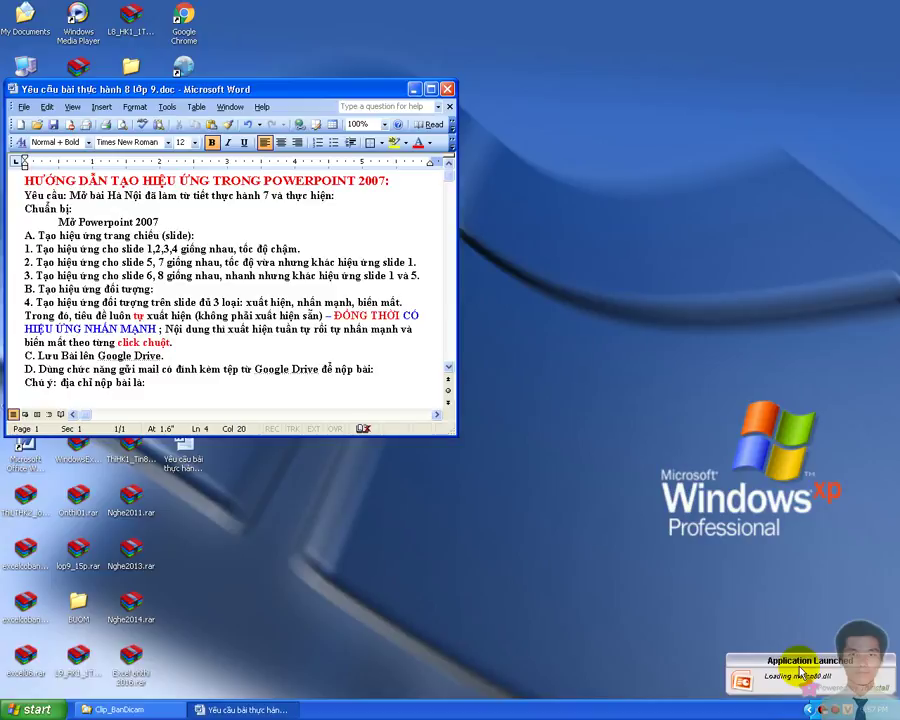
pyautogui.click(413, 89)
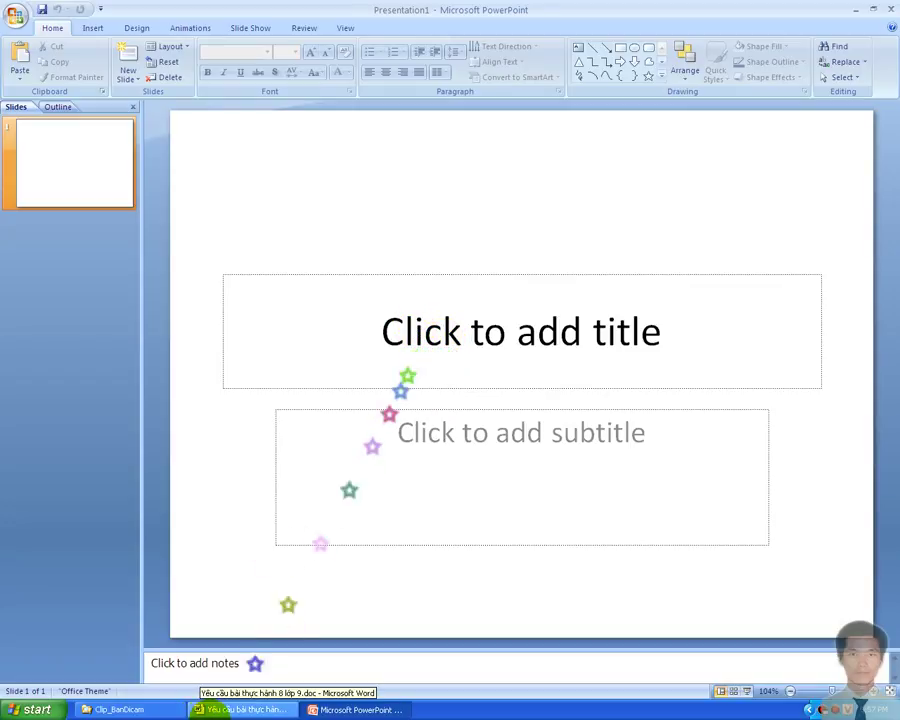
# In Word, add the line 'Mở bài Hà Nội đã làm trước đó' below 'Mở Powerpoint 2007'.
pyautogui.click(212, 711)
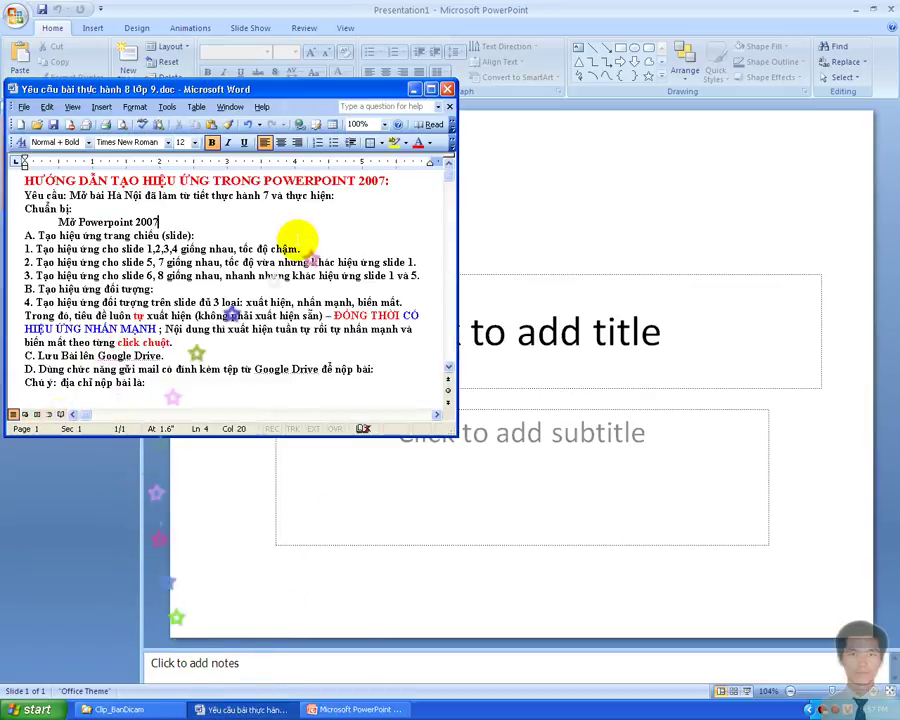
pyautogui.press('Return')
pyautogui.write('Mở bài Hà n')
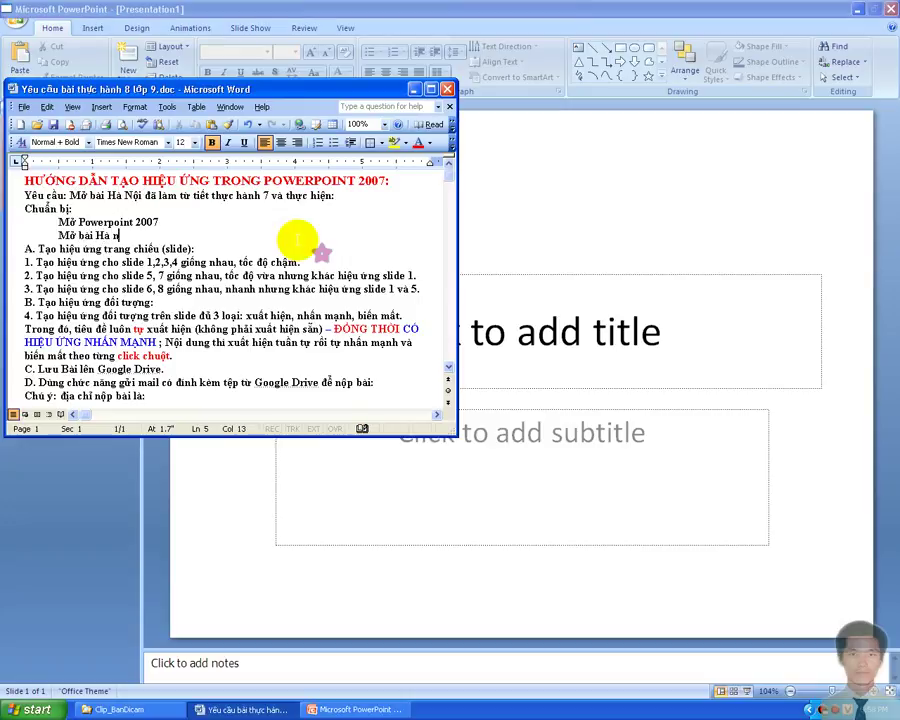
pyautogui.write('Nội lớ')
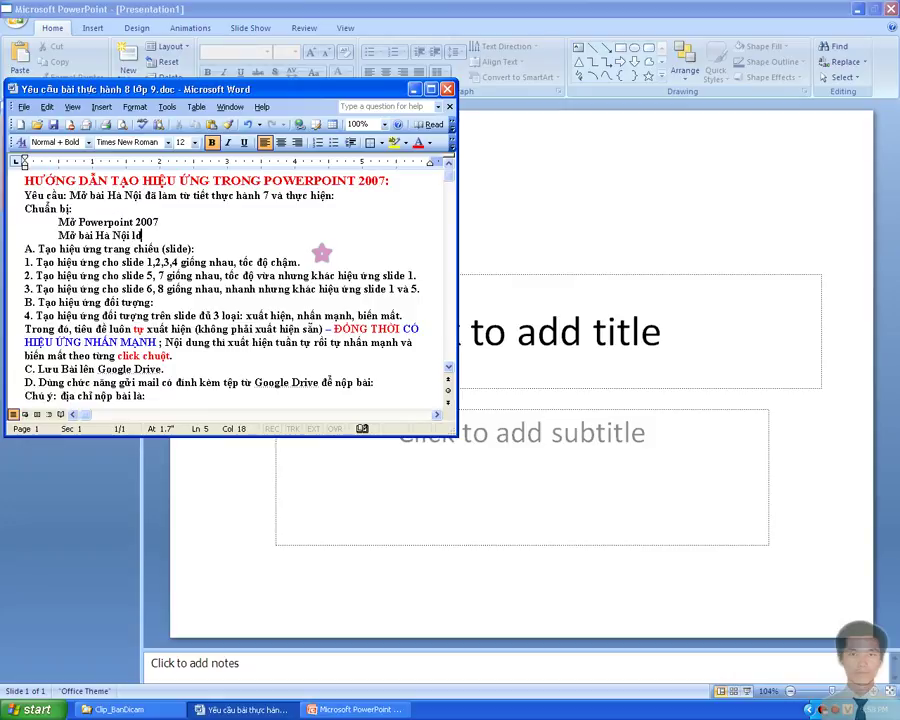
pyautogui.press('BackSpace')
pyautogui.write('đã làm trước đó')
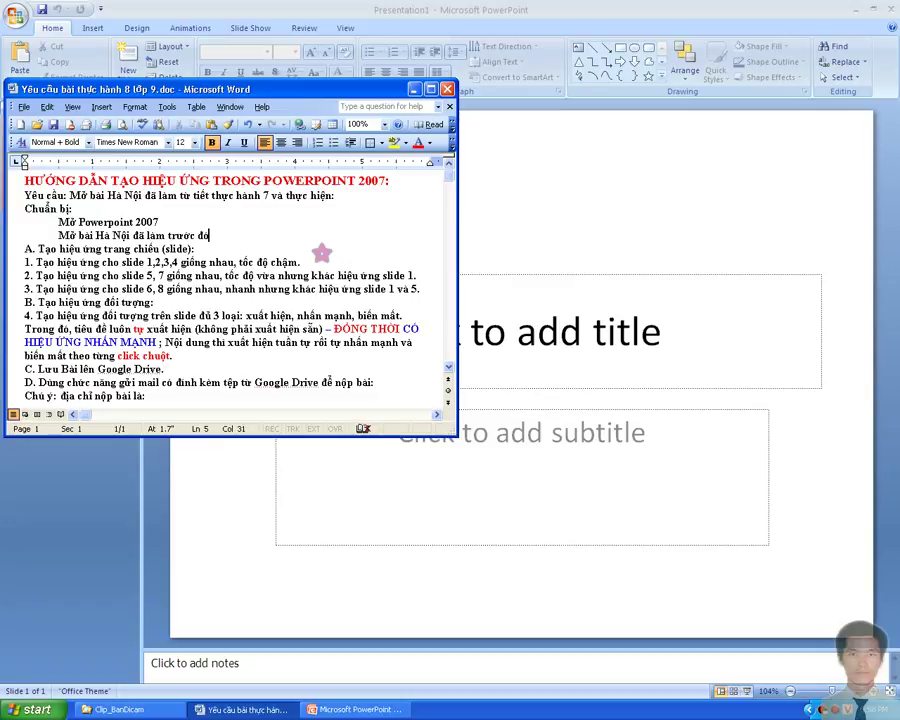
# Open the Hiệu Ứng 2007 Hà Nội presentation from DATA (D:) > 01 > BD1617.
pyautogui.click(184, 15)
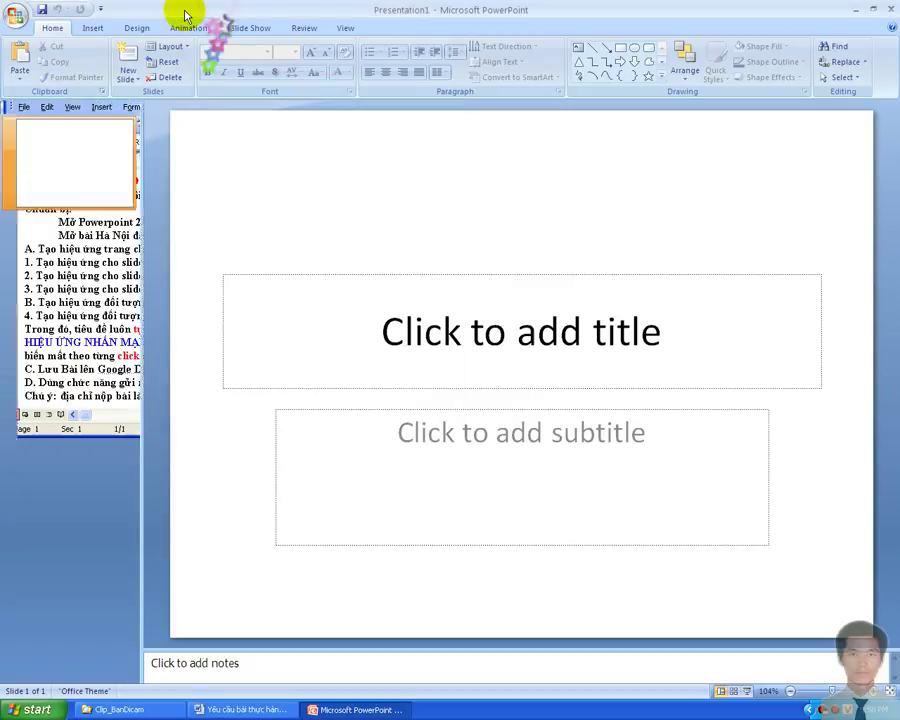
pyautogui.click(17, 18)
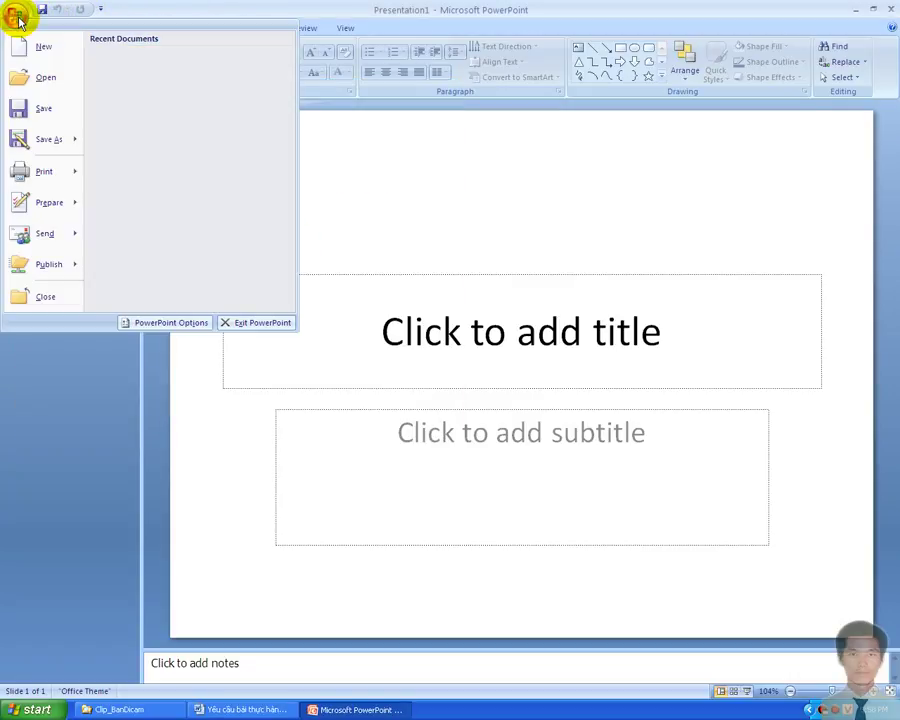
pyautogui.click(70, 80)
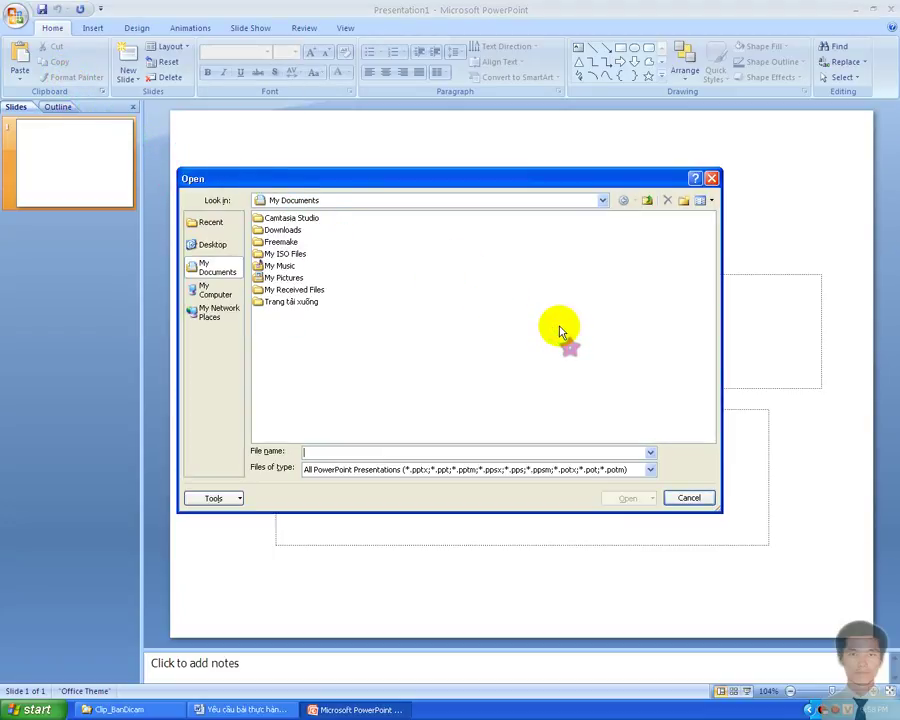
pyautogui.click(210, 301)
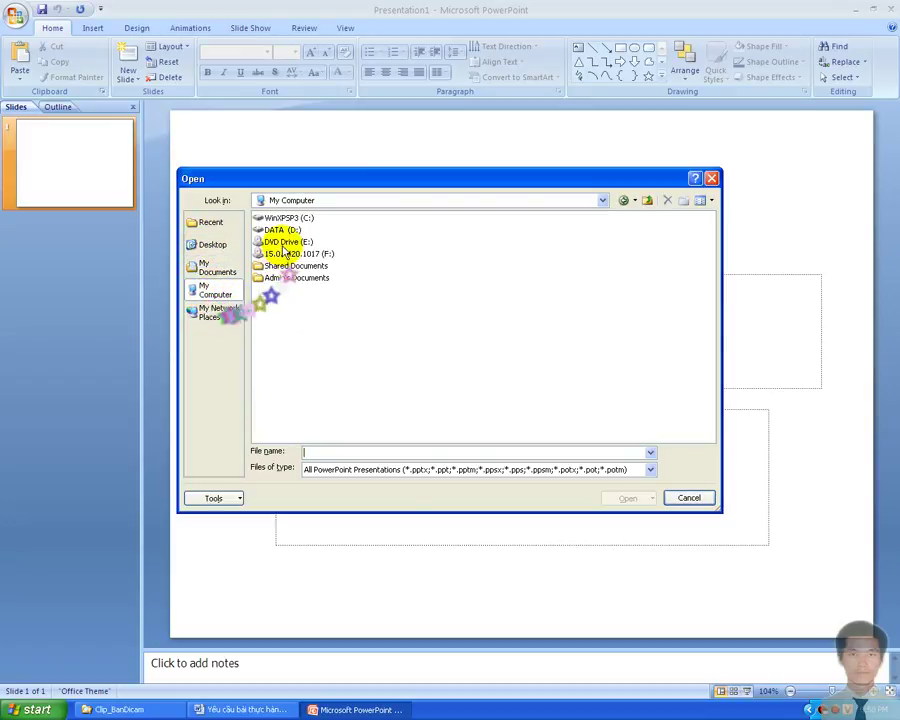
pyautogui.doubleClick(286, 233)
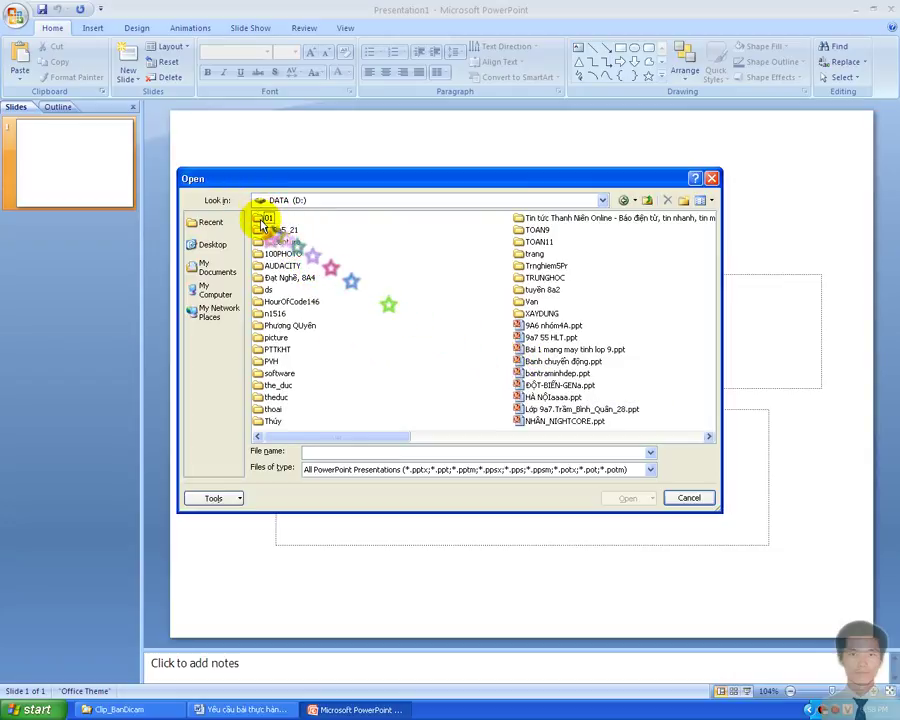
pyautogui.click(265, 219)
pyautogui.doubleClick(265, 219)
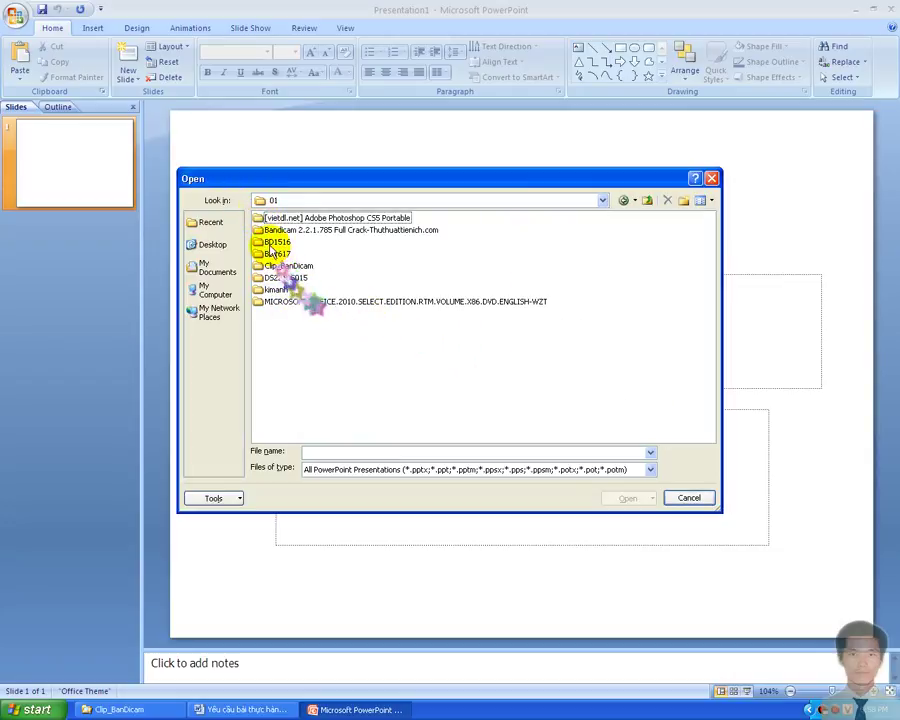
pyautogui.doubleClick(272, 255)
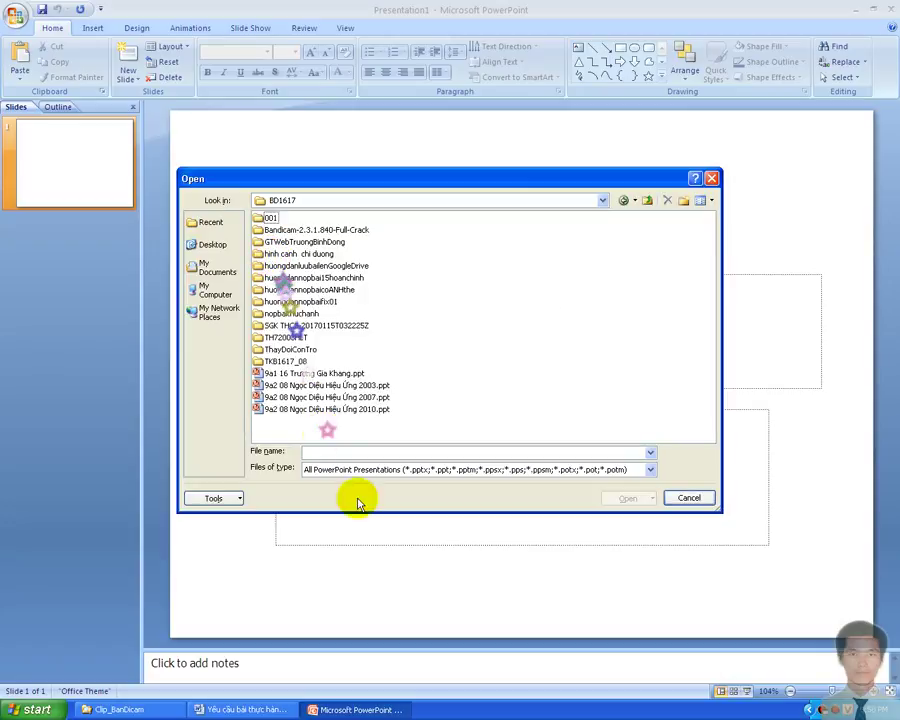
pyautogui.click(347, 399)
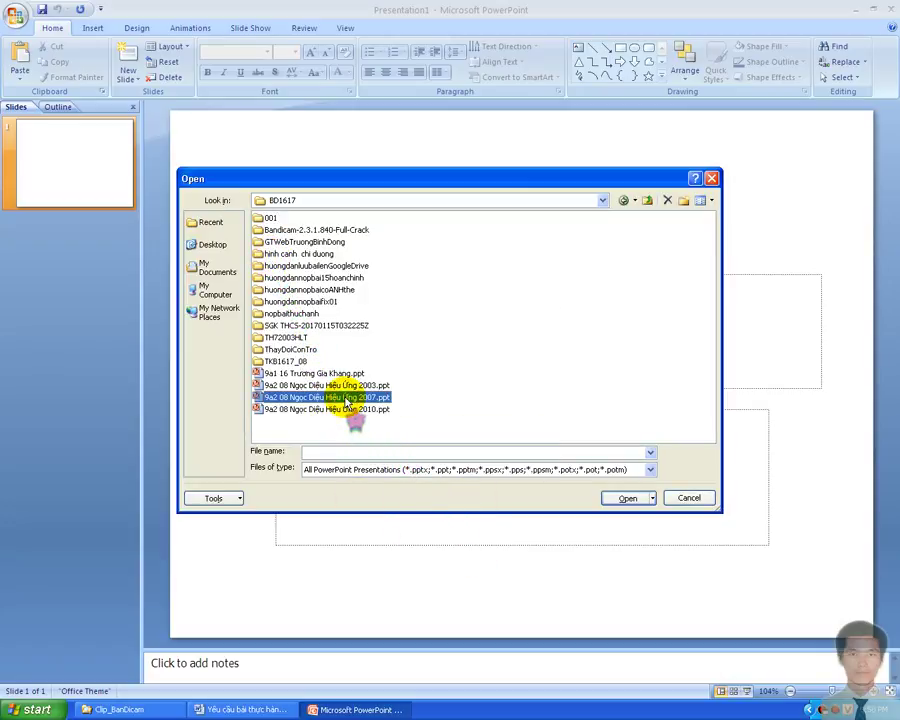
pyautogui.click(627, 497)
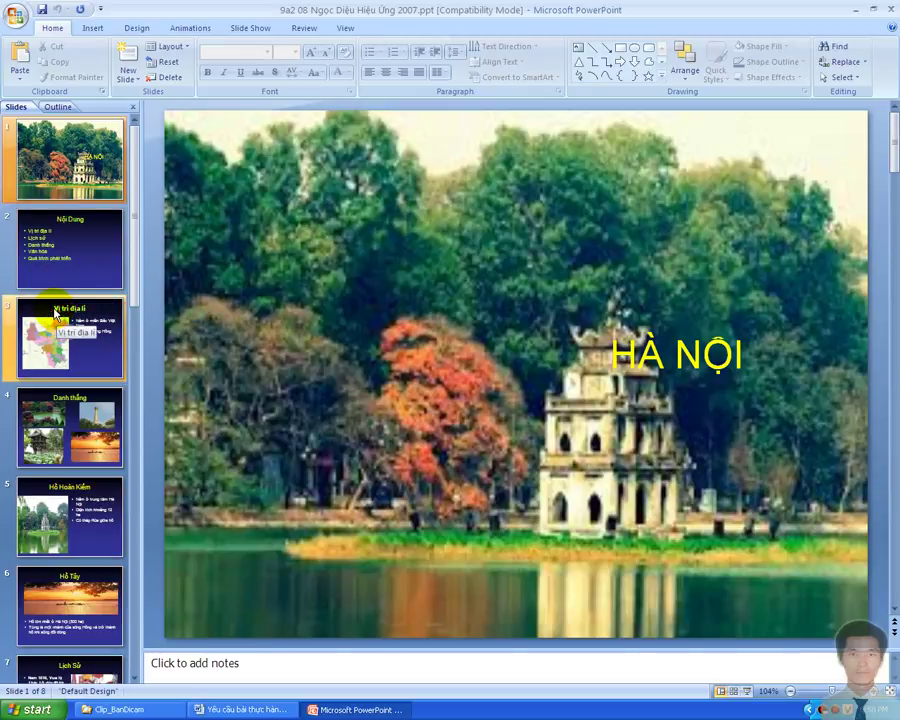
pyautogui.click(240, 712)
# In Word, type a 'Chú ý' note advising Save As a new file to protect the original.
pyautogui.moveTo(51, 90)
pyautogui.mouseDown()
pyautogui.moveTo(204, 97)
pyautogui.moveTo(261, 125)
pyautogui.mouseUp()
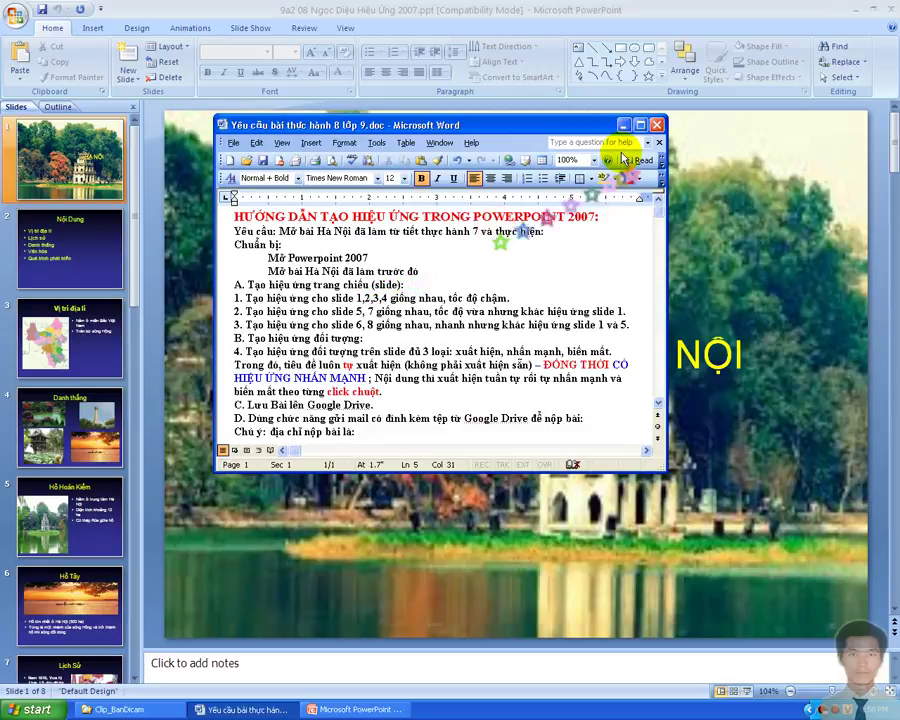
pyautogui.write('.')
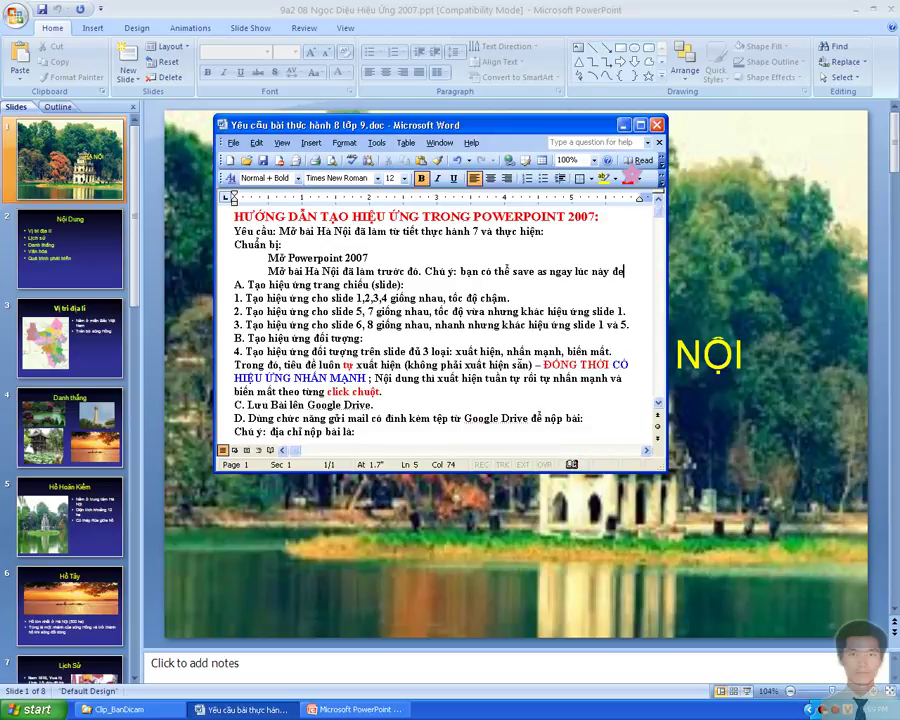
pyautogui.write('oj thành file mới không ảnh hưởng file gốc')
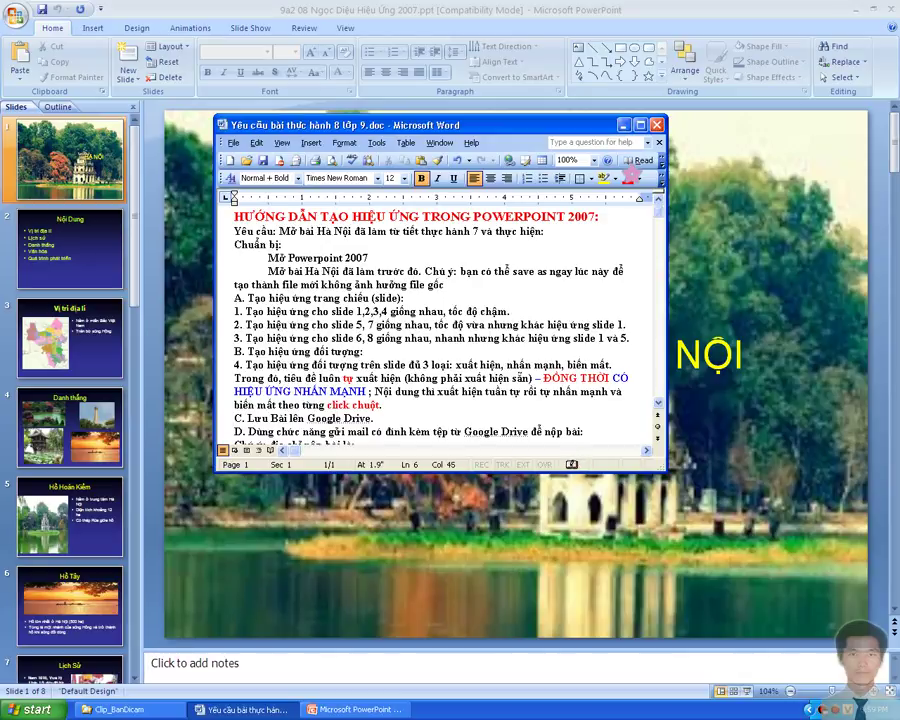
pyautogui.write('bạn.')
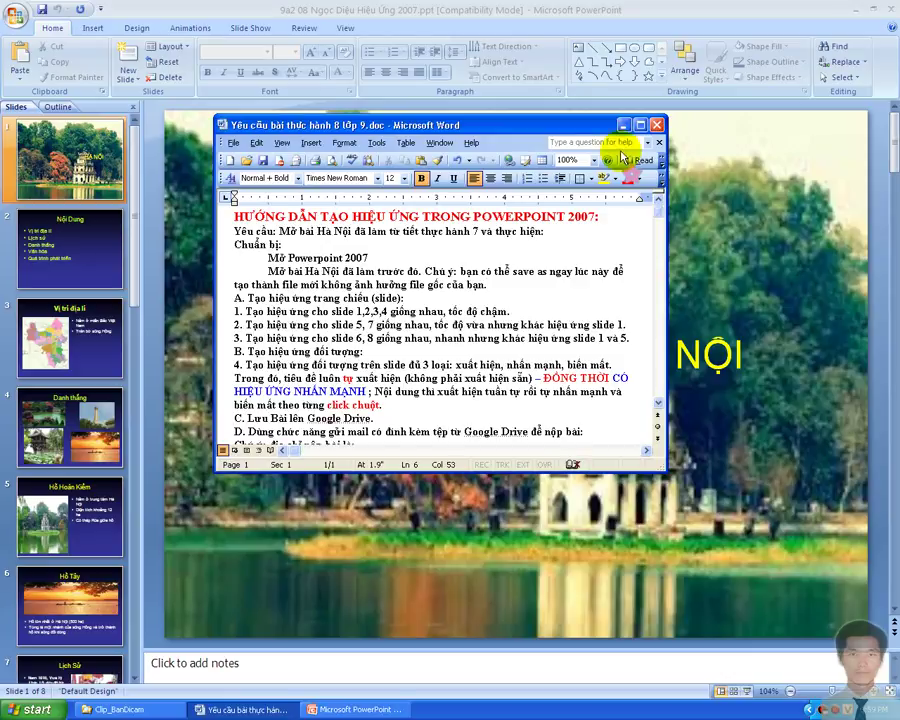
# Save a PowerPoint 97-2003 copy of the Hà Nội presentation to the Desktop, keeping its name.
pyautogui.click(14, 18)
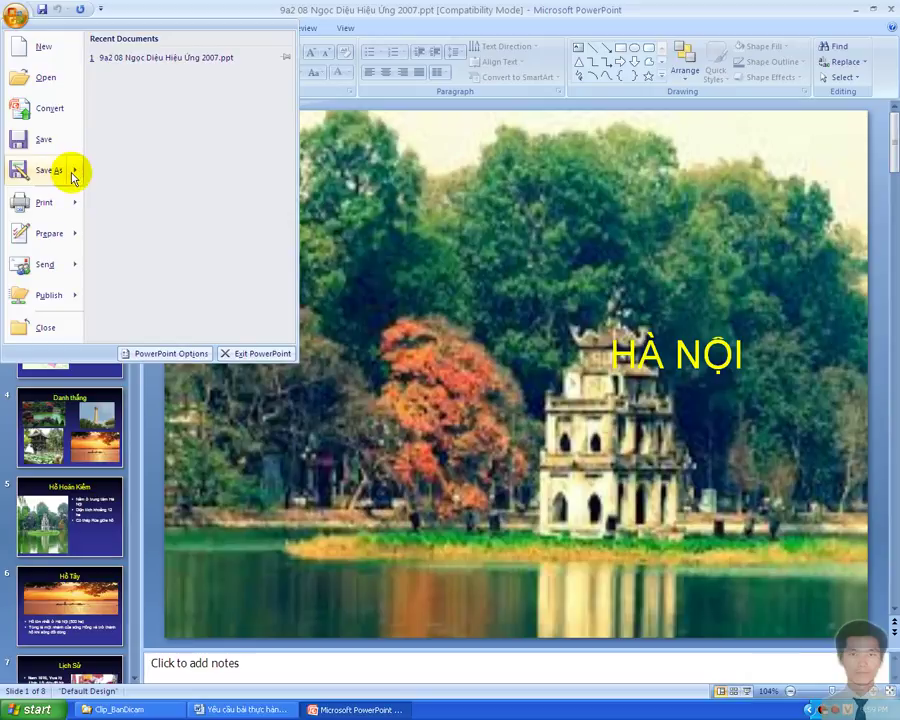
pyautogui.moveTo(73, 174)
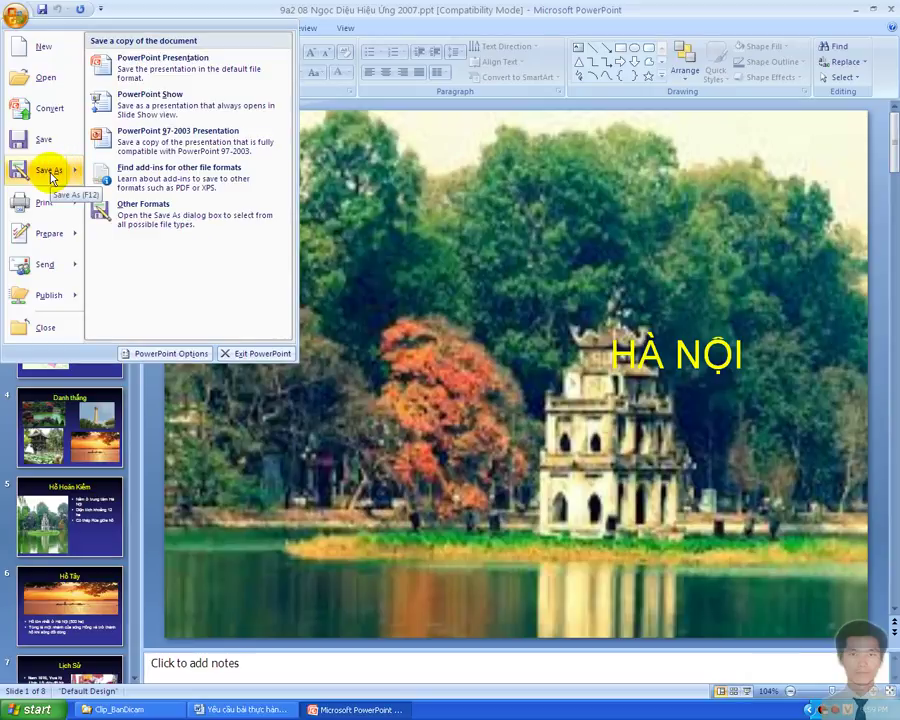
pyautogui.click(198, 157)
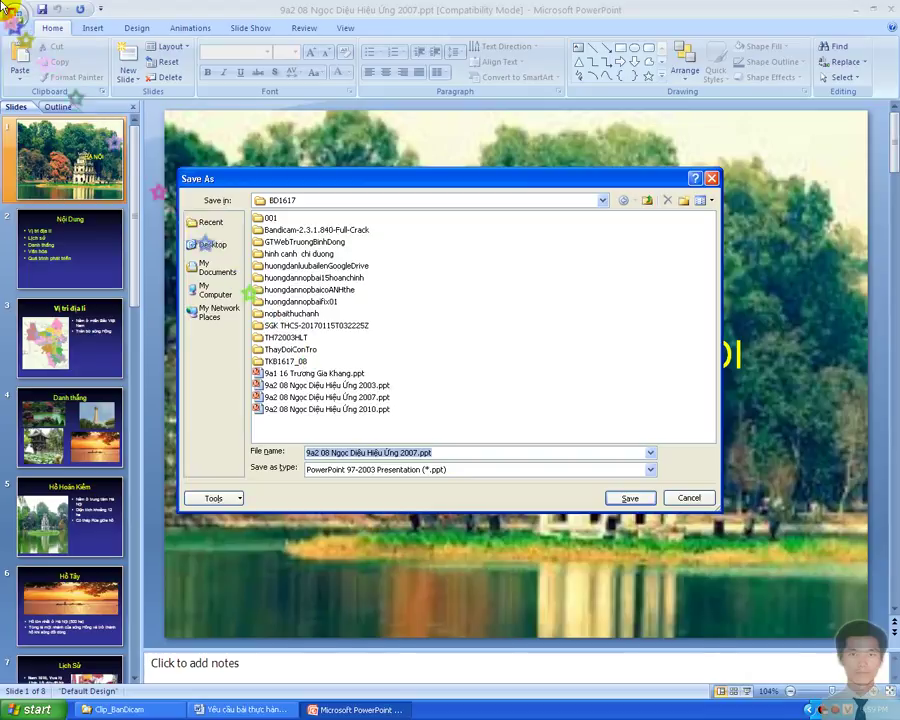
pyautogui.click(211, 246)
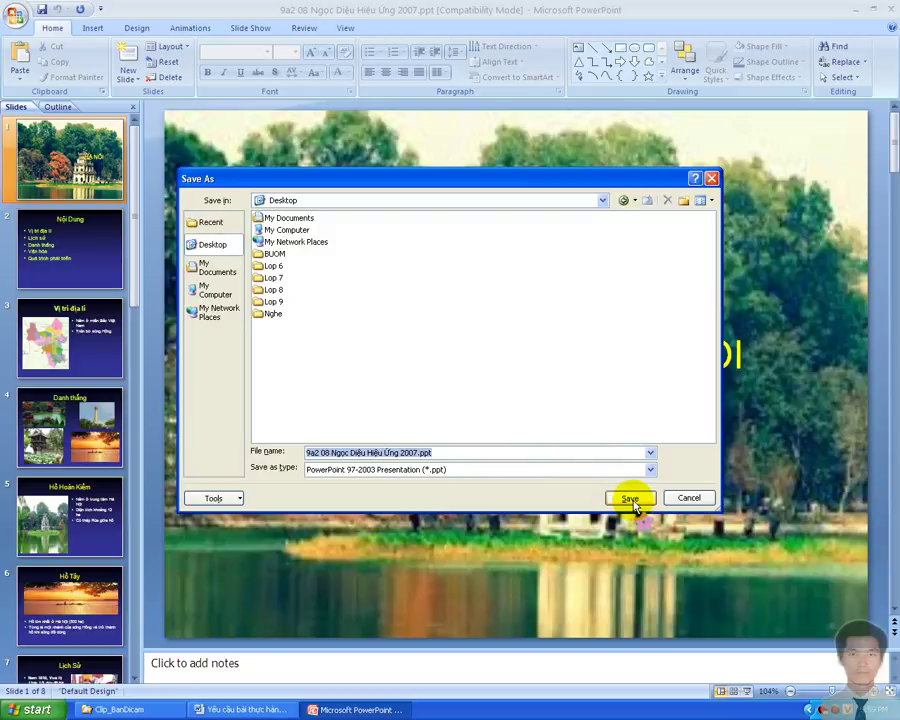
pyautogui.click(631, 500)
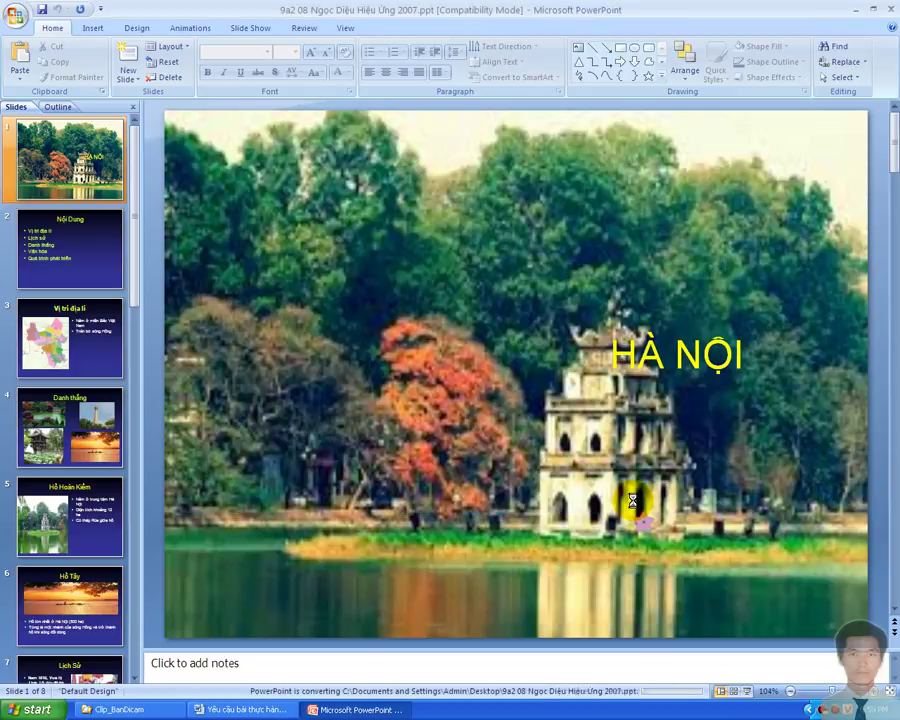
# In Word, note that the copy is saved on the Desktop instead of drive D:, undoing the smiley.
pyautogui.click(245, 710)
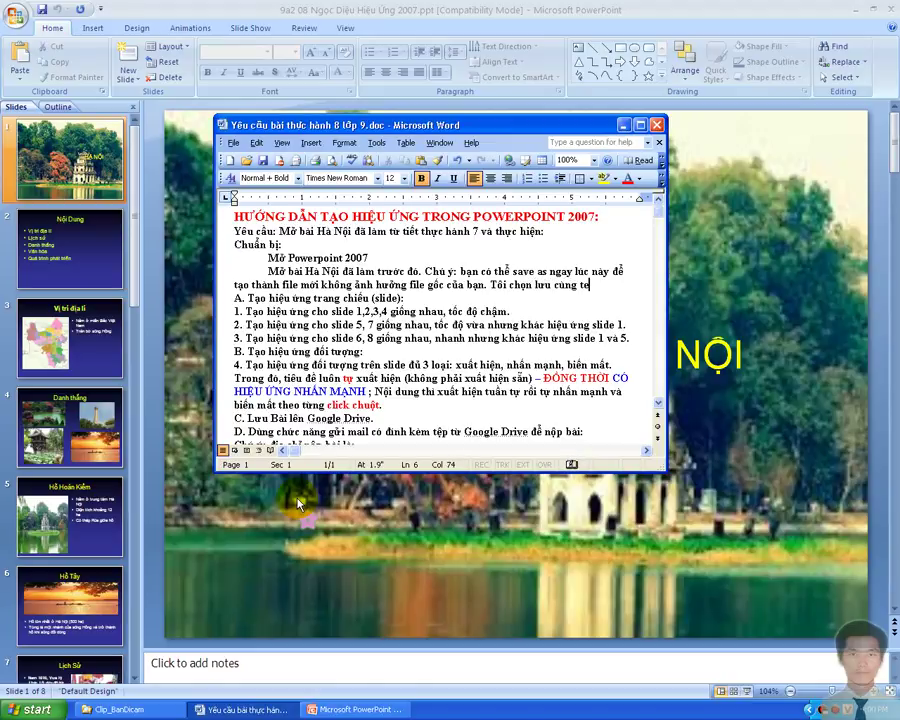
pyautogui.write('nhưng k')
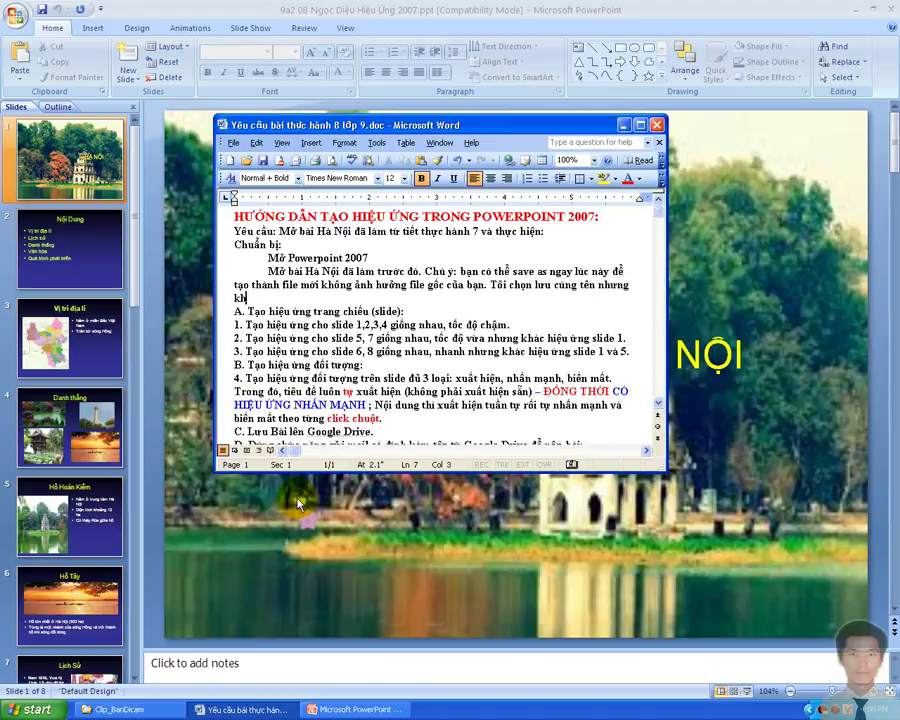
pyautogui.write('hác vị trí (t')
pyautogui.write('ôi c')
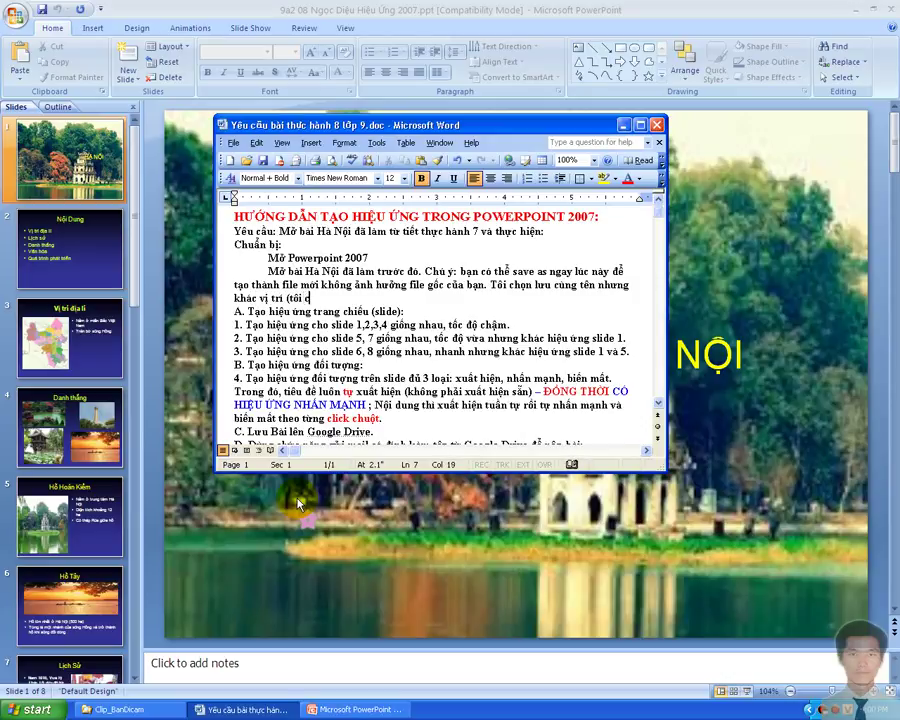
pyautogui.write('họn vị trí')
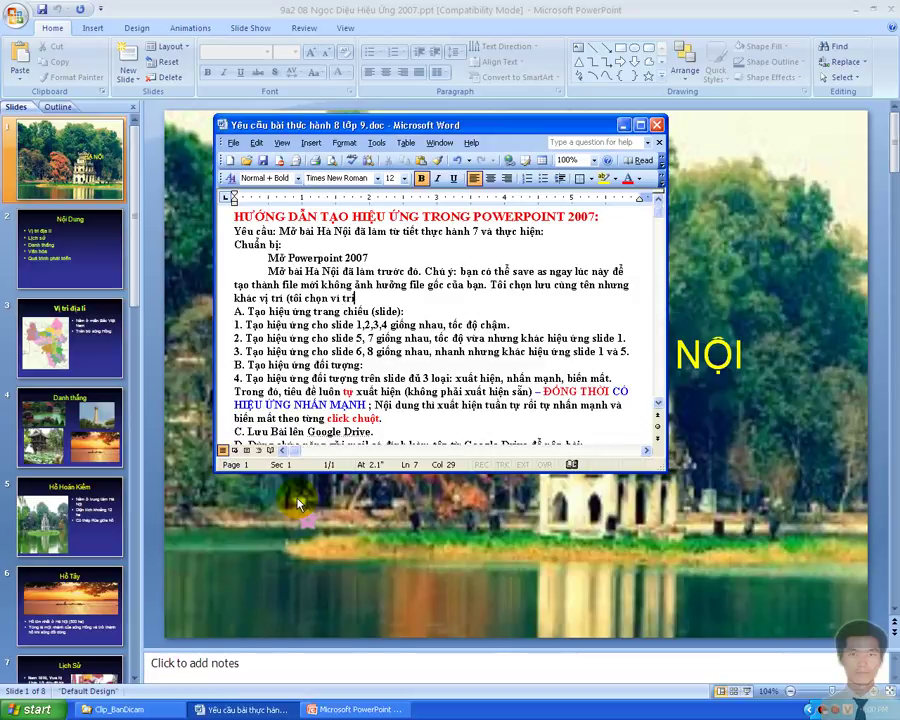
pyautogui.write(' m')
pyautogui.write(' k')
pyautogui.write(' là Desktop')
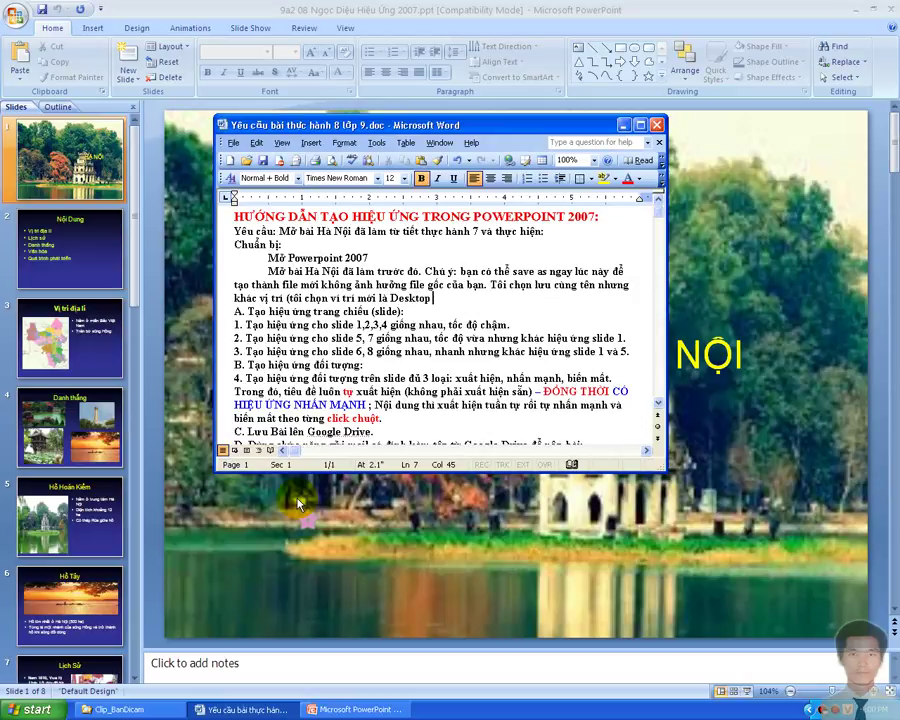
pyautogui.write('khác vị')
pyautogui.write('rư')
pyautogui.write('í cũ la')
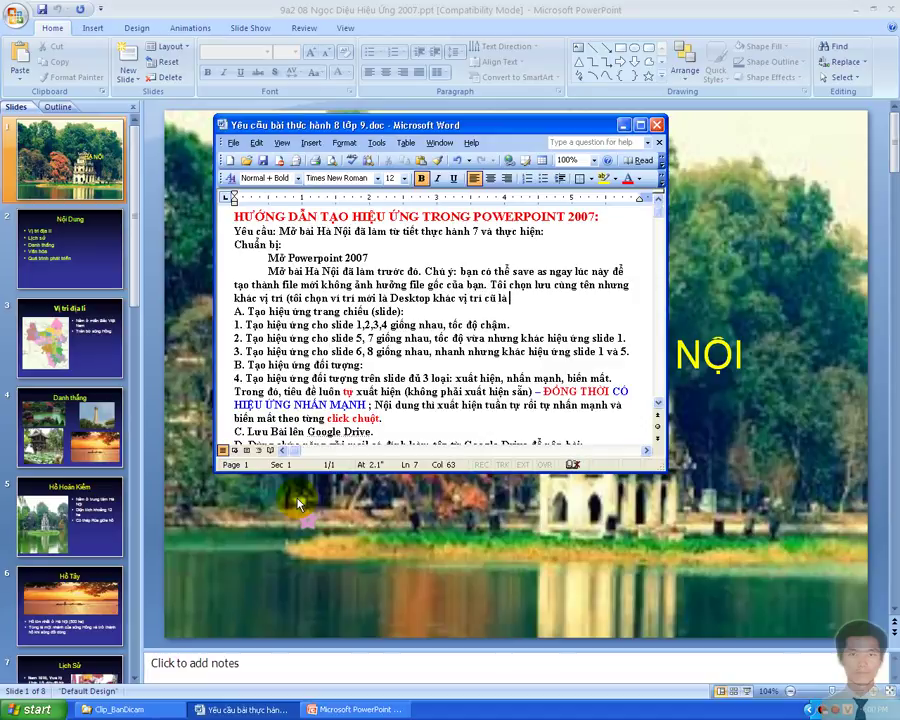
pyautogui.write('f ổ')
pyautogui.write(' đ')
pyautogui.write('ĩa')
pyautogui.write('D:')
pyautogui.write(')')
pyautogui.hotkey('ctrl', 'z')
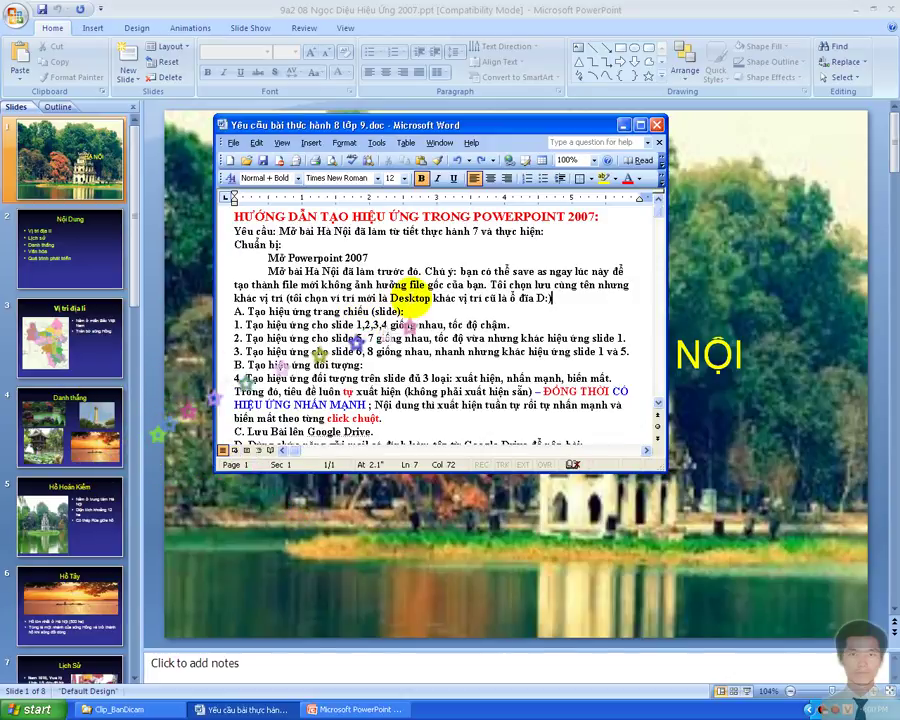
pyautogui.click(405, 311)
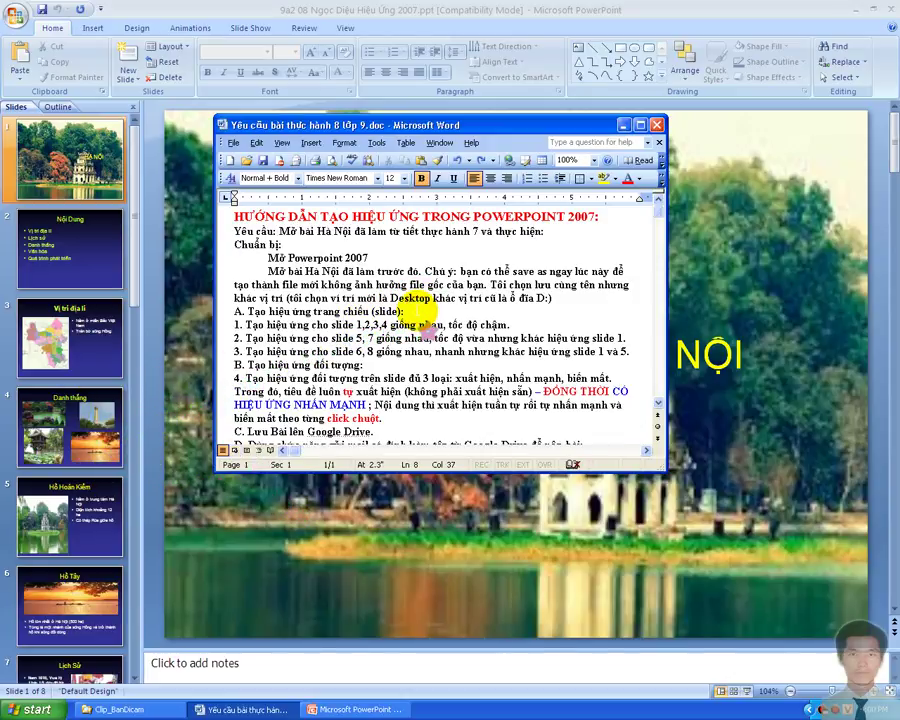
# Under section A's heading, type 'Chuẩn bị: Mở khung lệnh tạo hiệu ứng trang.'.
pyautogui.press('Return')
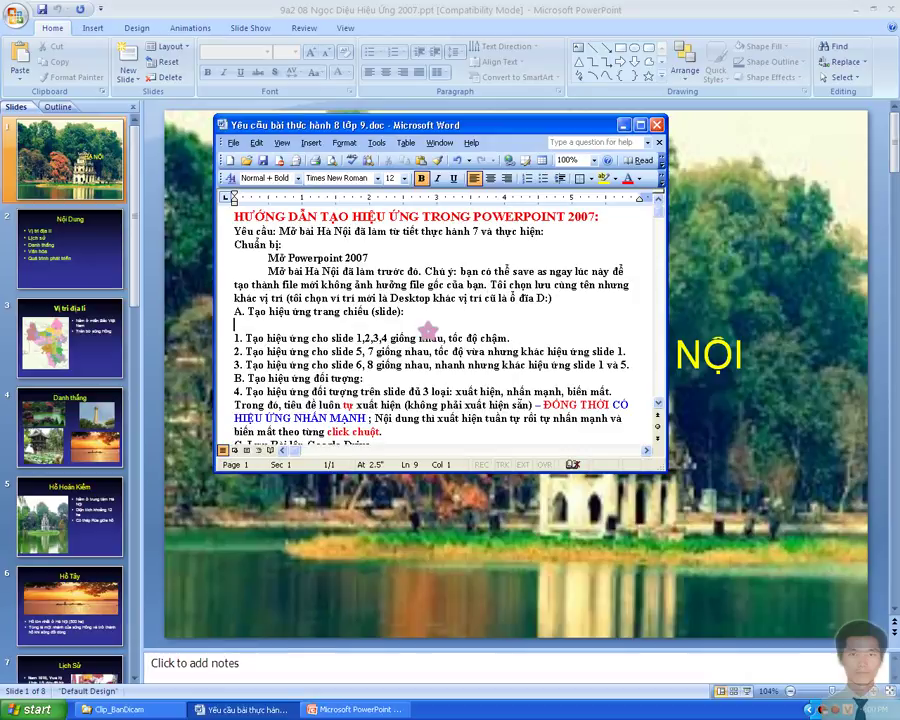
pyautogui.write('Chuẩ')
pyautogui.write('n bị')
pyautogui.write(': ')
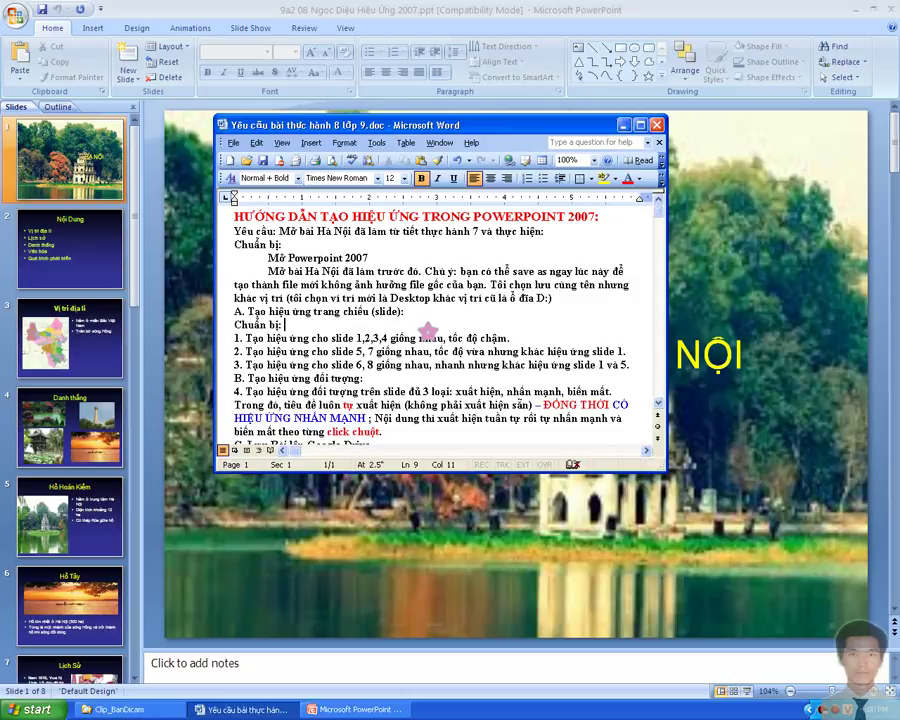
pyautogui.write('O')
pyautogui.press('BackSpace')
pyautogui.write('Mở')
pyautogui.write(' khung ')
pyautogui.write('lệnh')
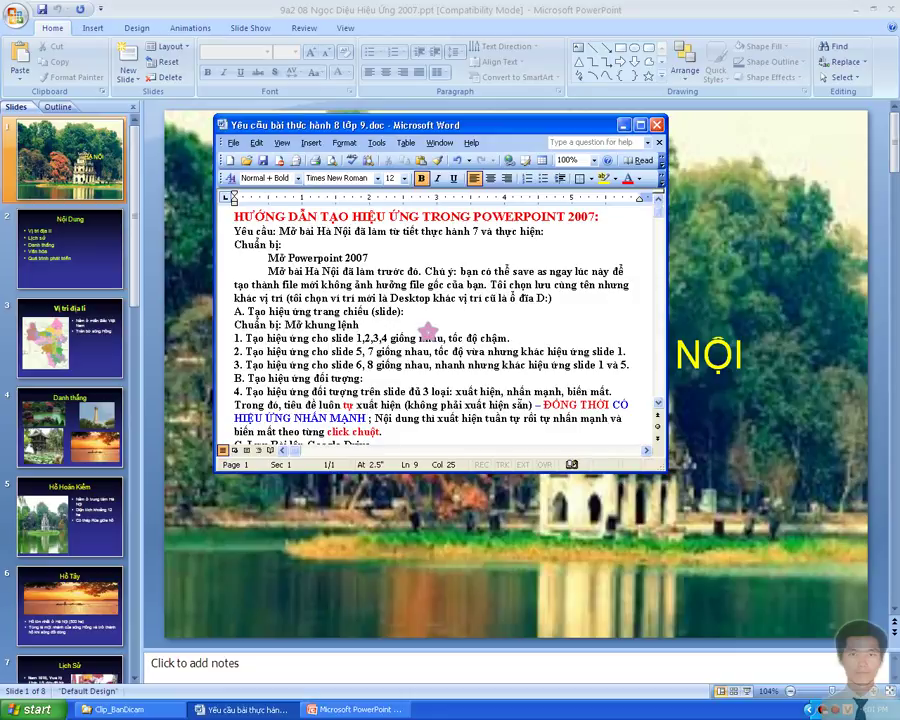
pyautogui.write(' tạo')
pyautogui.write(' hiệu')
pyautogui.write(' ứng')
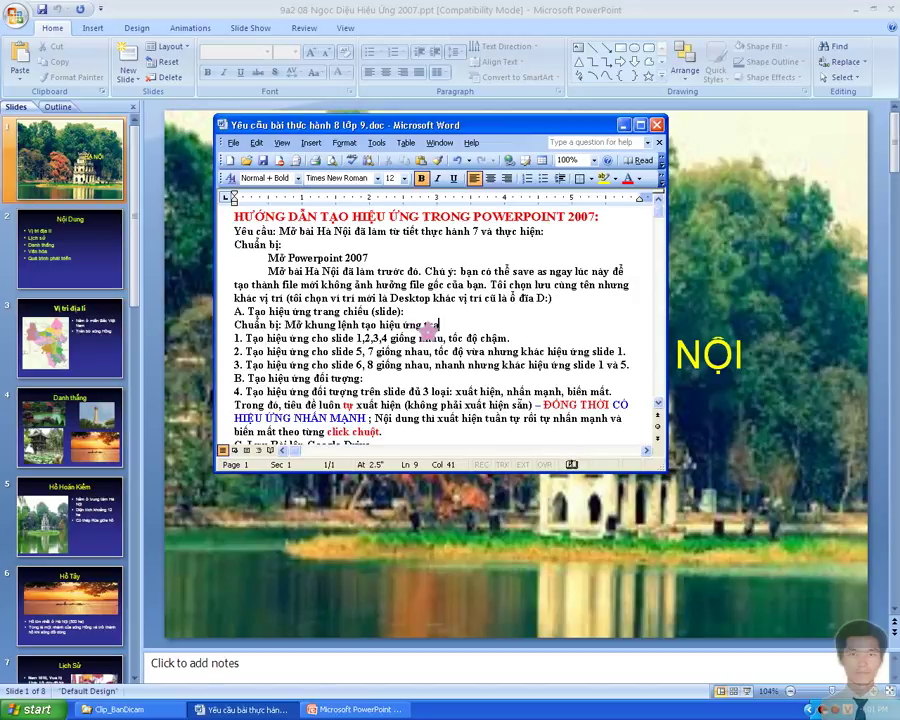
pyautogui.write(' trang')
pyautogui.write('.')
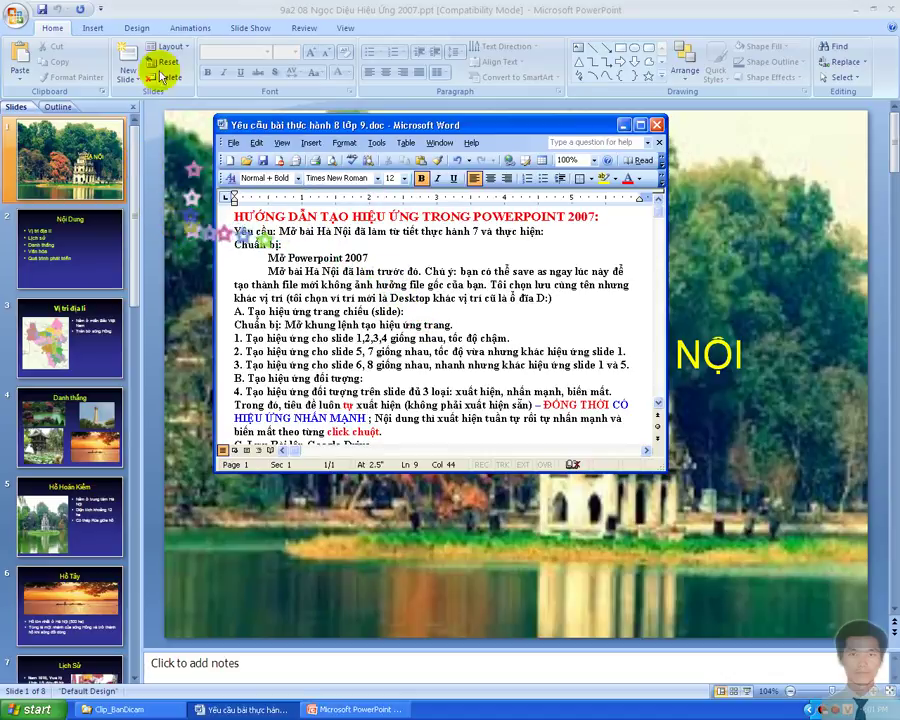
# Show PowerPoint's Animations ribbon with the slide transition options, then return to Word.
pyautogui.click(188, 28)
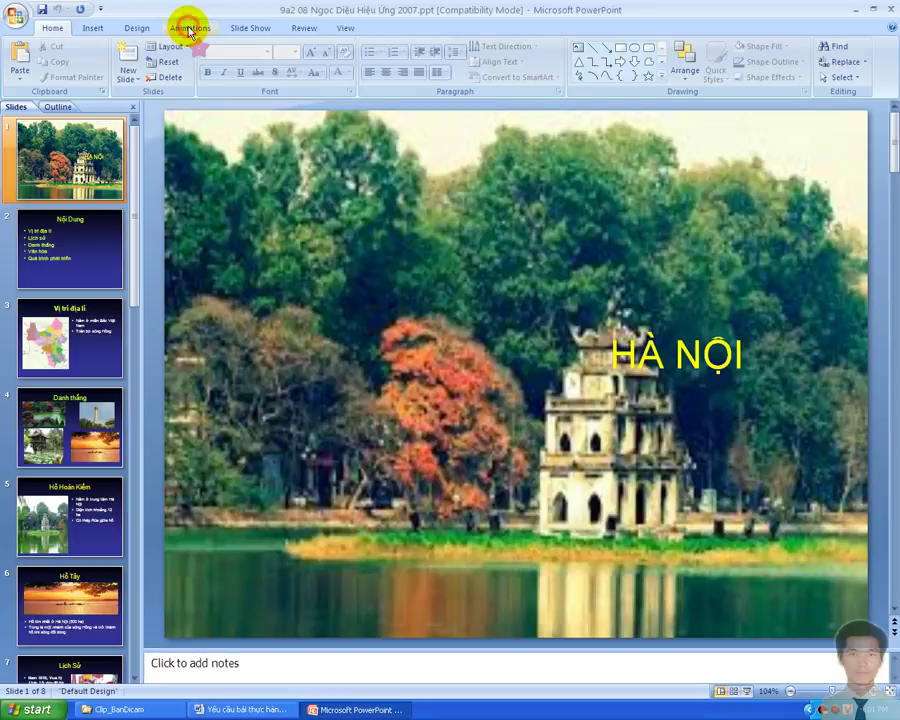
pyautogui.click(188, 28)
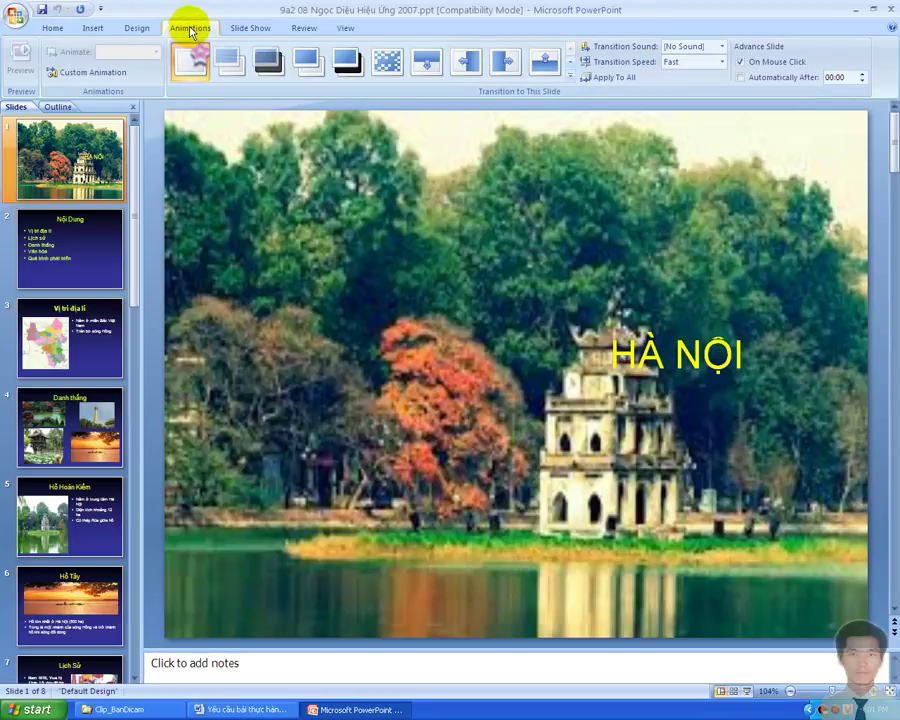
pyautogui.click(242, 709)
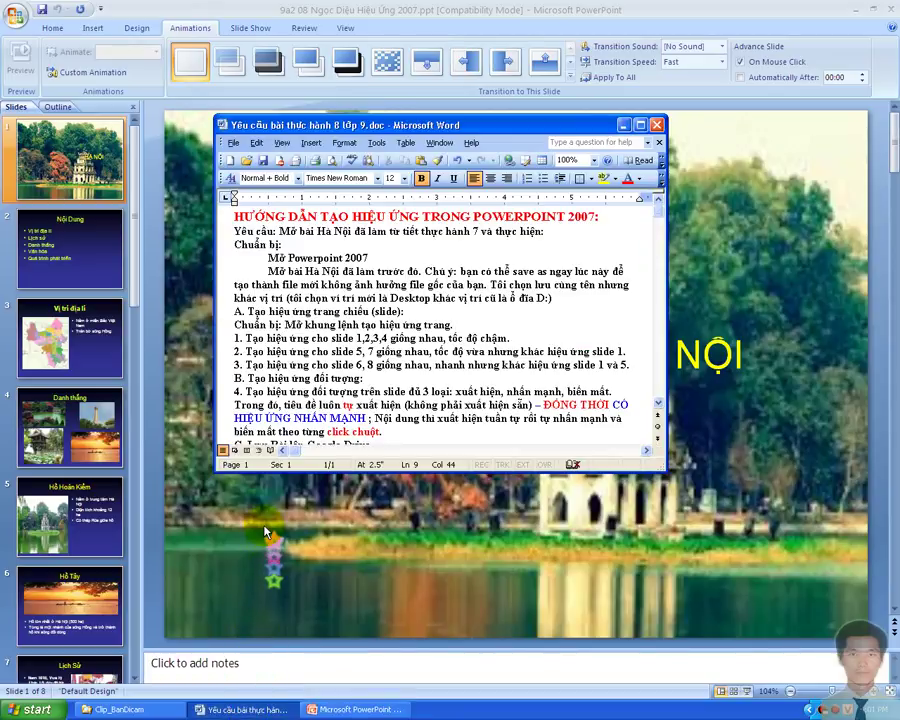
# End the note with ': click chọn Ribbon có tên là Animation.' and begin a 'Bước 1: chọn slide 1 đến 4' line.
pyautogui.press('BackSpace')
pyautogui.write(': click ')
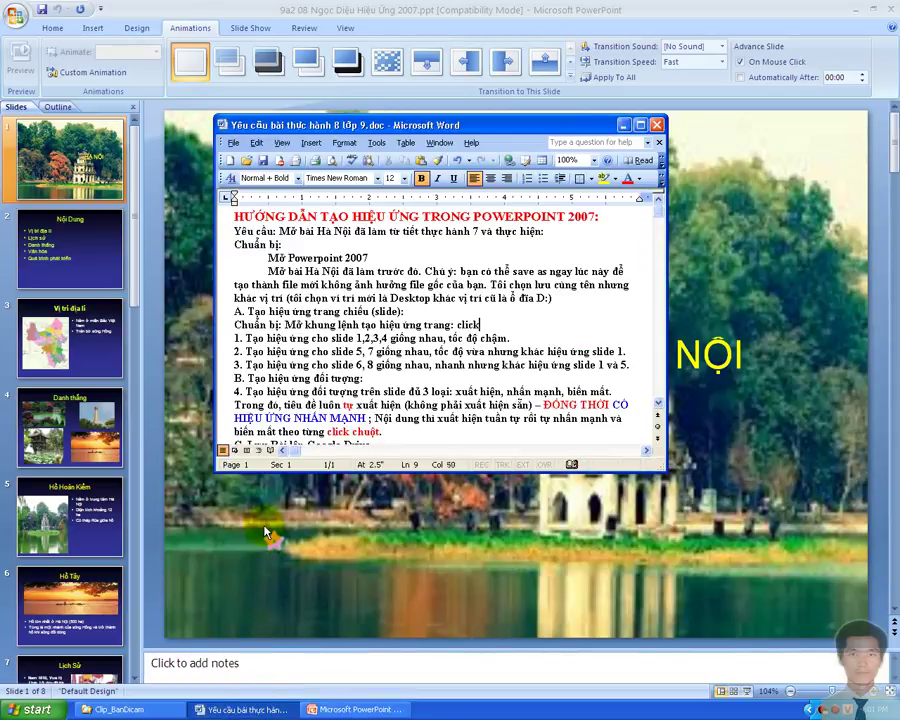
pyautogui.write('chọn ')
pyautogui.write('R')
pyautogui.write('ibbon cơó tên')
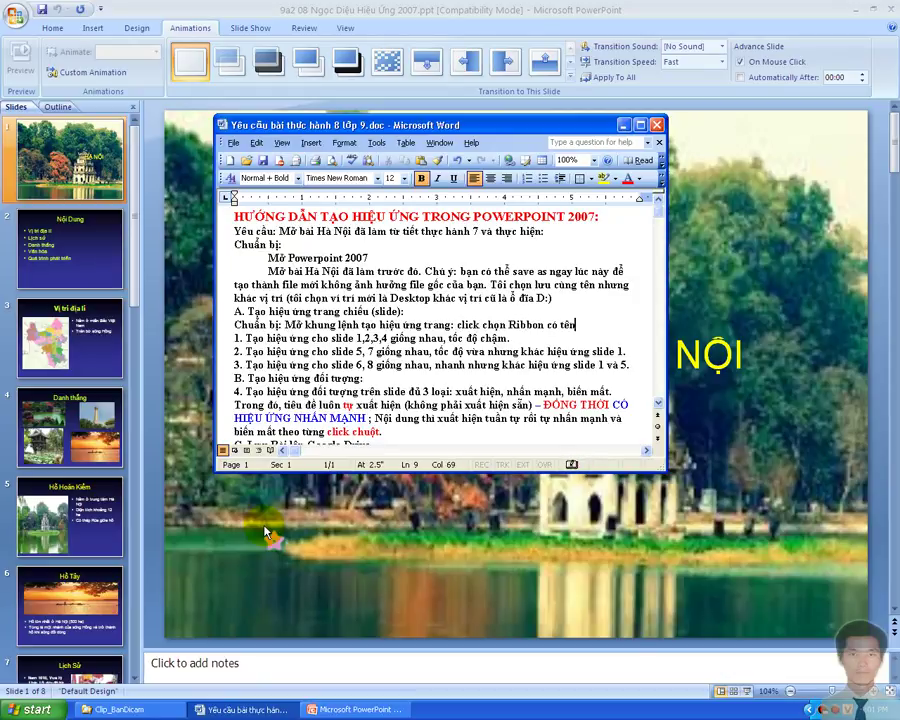
pyautogui.write(' là A')
pyautogui.write('nimat')
pyautogui.write('ion.')
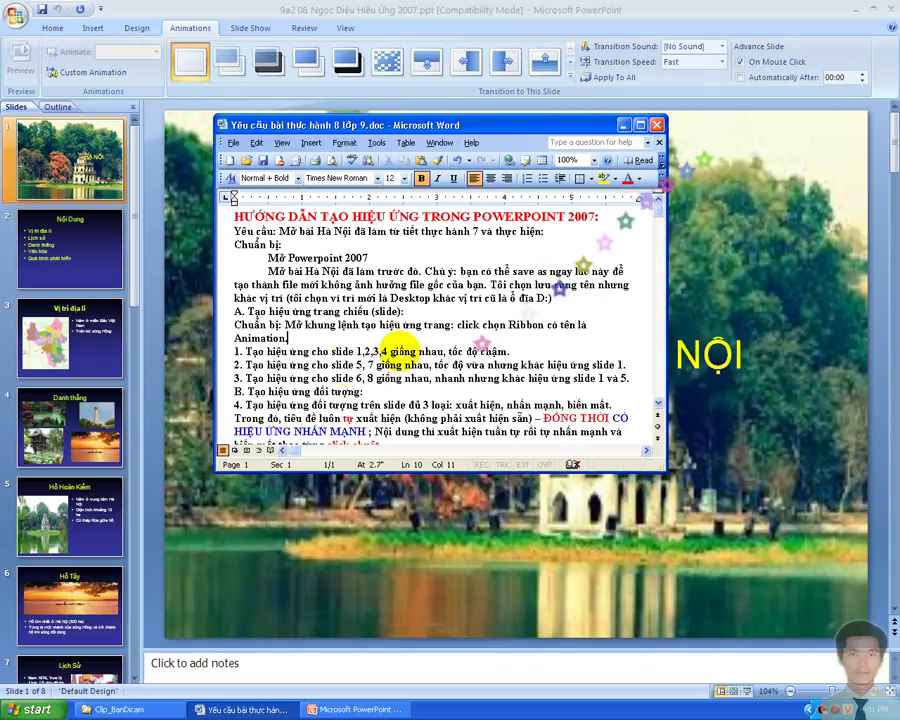
pyautogui.click(532, 356)
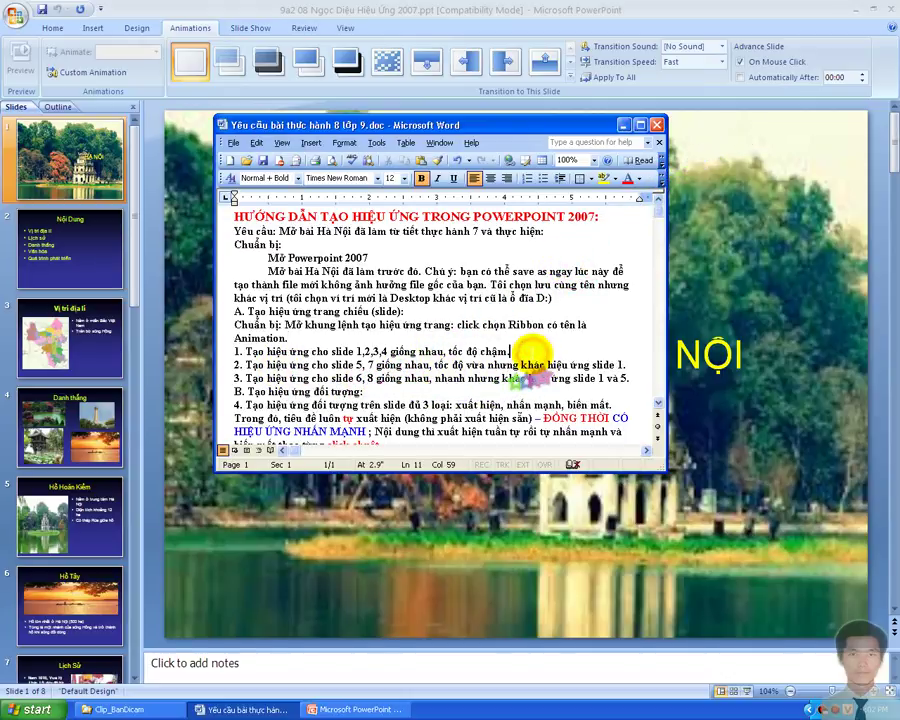
pyautogui.press('Return')
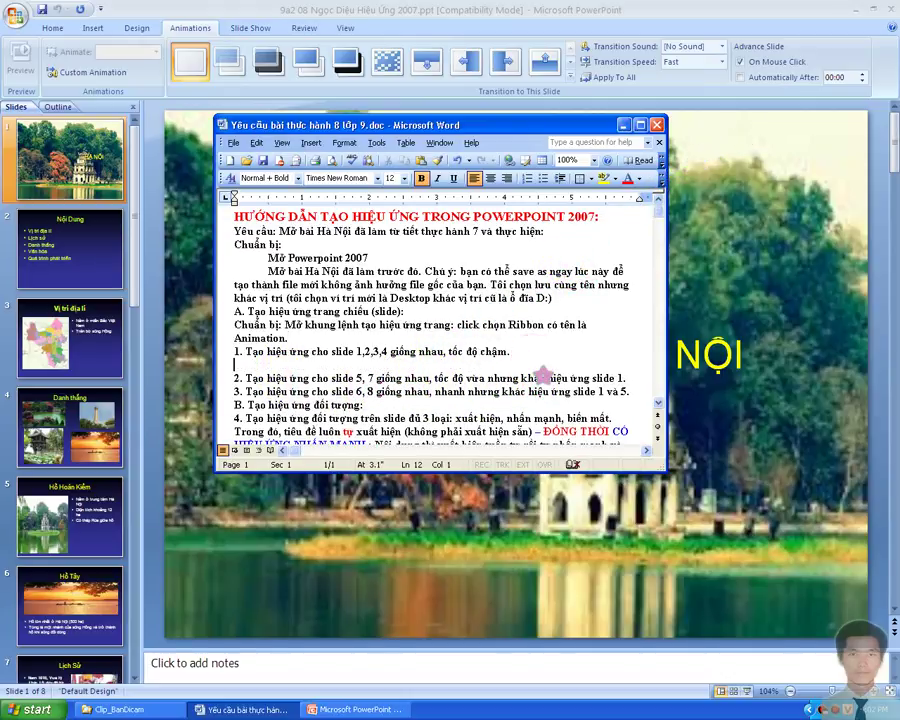
pyautogui.write('Bước ')
pyautogui.write('1: chọn')
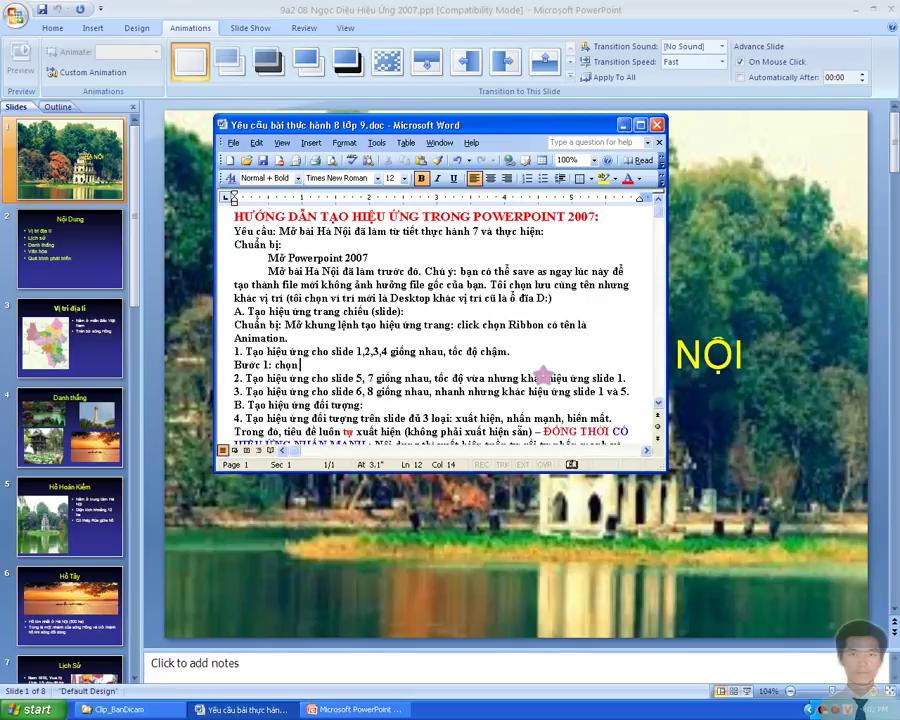
pyautogui.write(' slide 1')
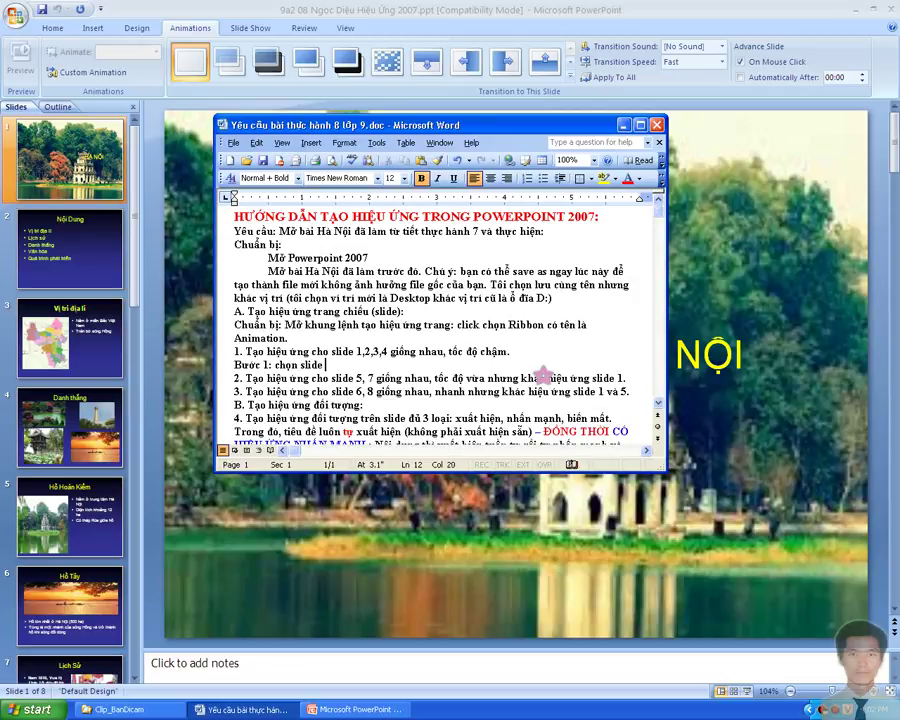
pyautogui.write(' đe')
pyautogui.press('BackSpace')
pyautogui.write('ến ')
pyautogui.write('4: c')
pyautogui.write('lick chọn s')
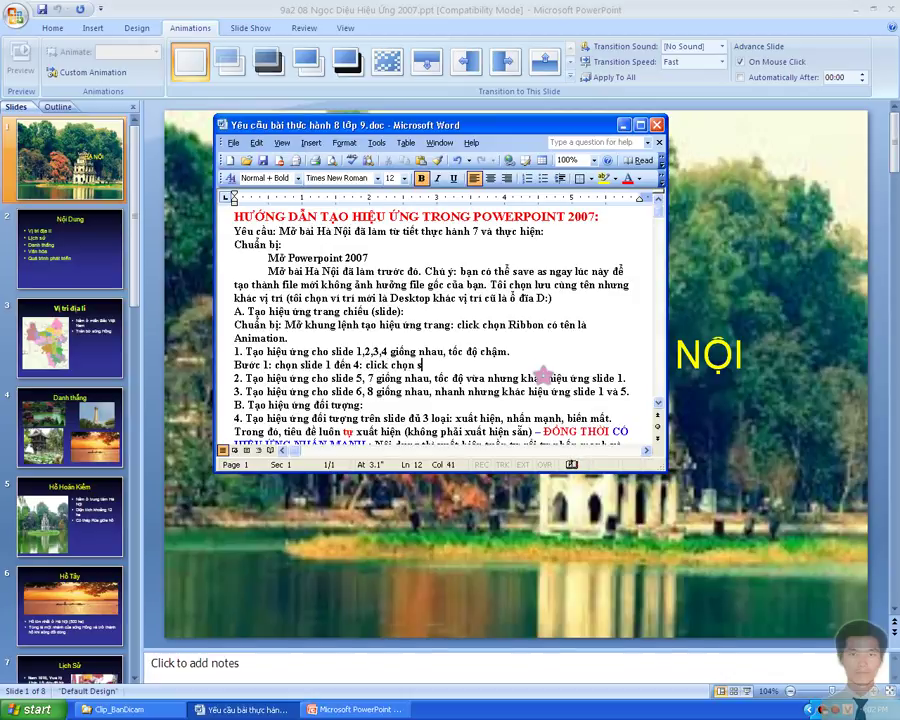
pyautogui.write('lide 1')
# Note that slide 1 is highlighted top left, then shift-select slide 4 to choose slides 1–4.
pyautogui.click(55, 140)
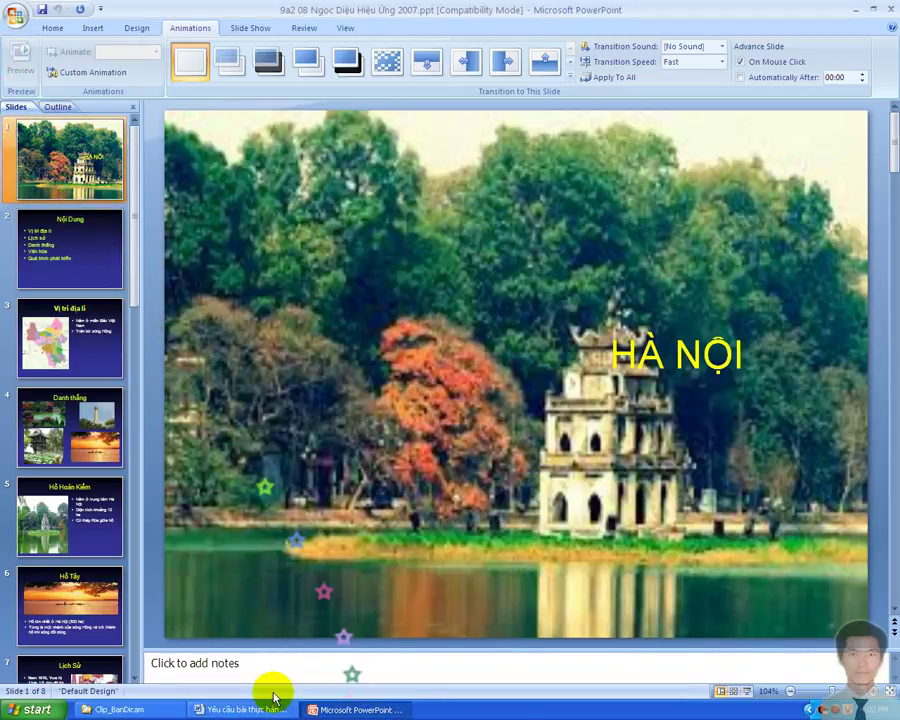
pyautogui.click(237, 710)
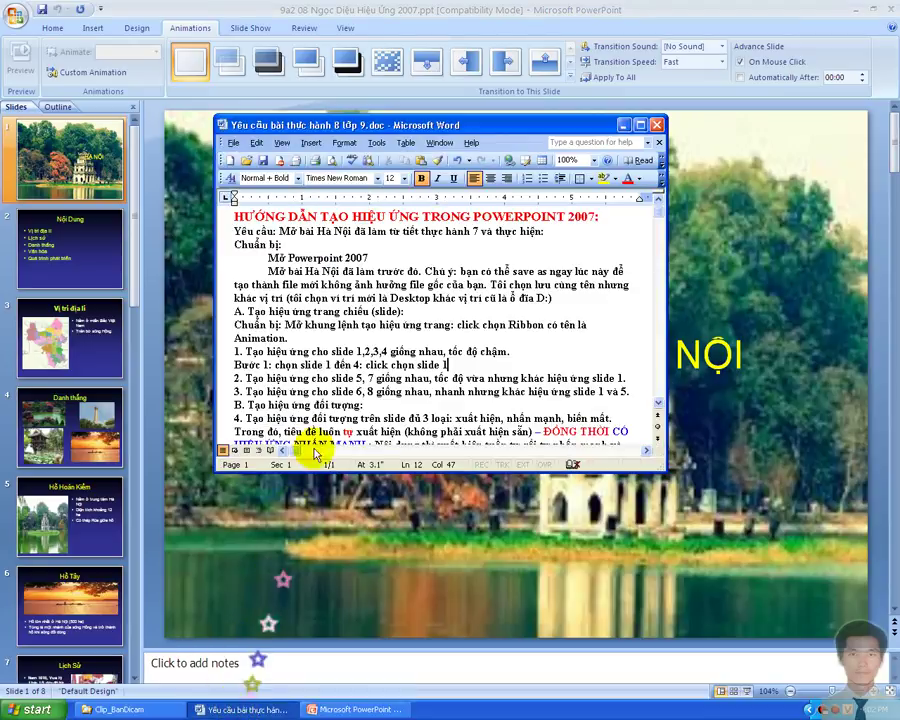
pyautogui.write('(')
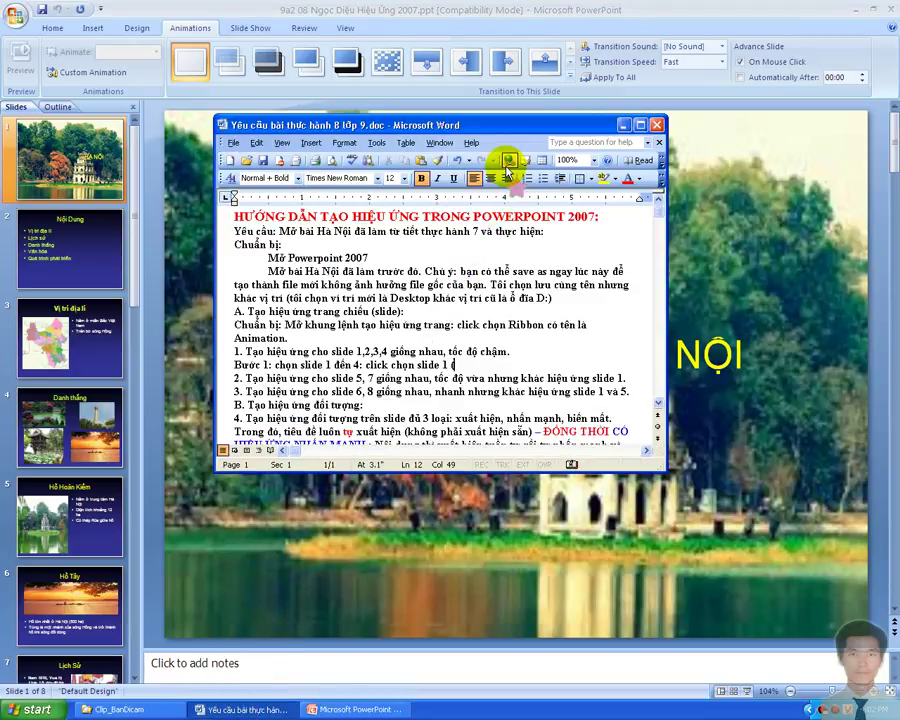
pyautogui.write('nối')
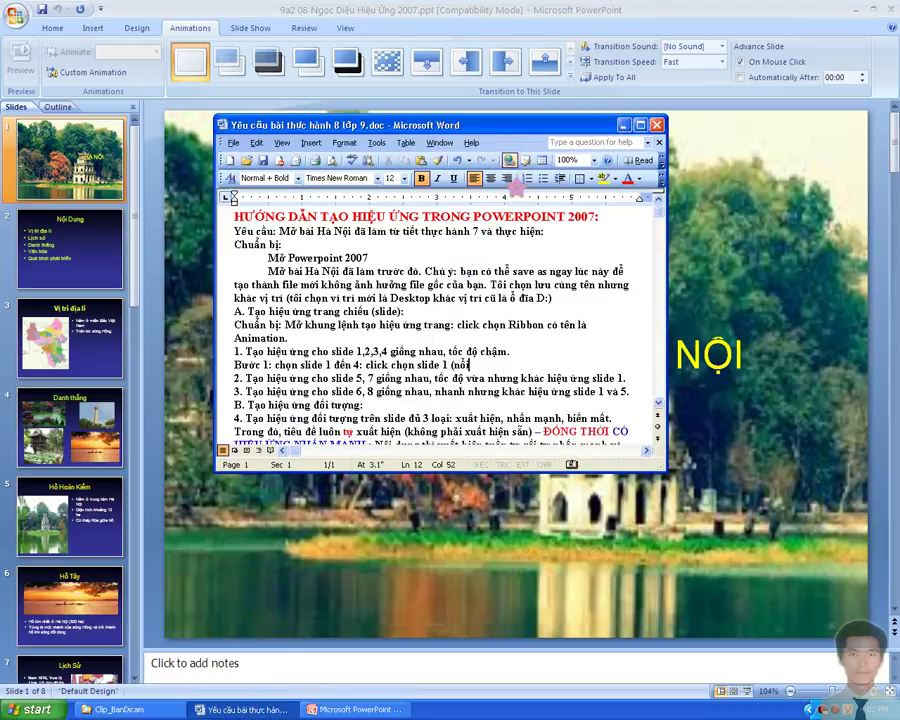
pyautogui.write(' màu')
pyautogui.write(' của slid')
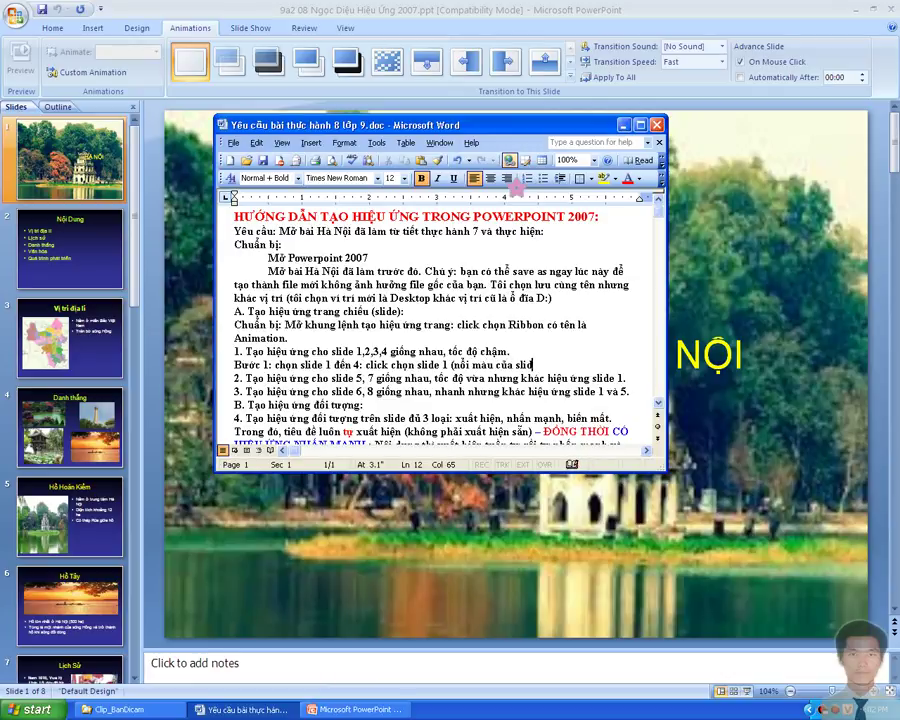
pyautogui.write('e 1')
pyautogui.write('e 1')
pyautogui.write('n')
pyautogui.write('bạn co')
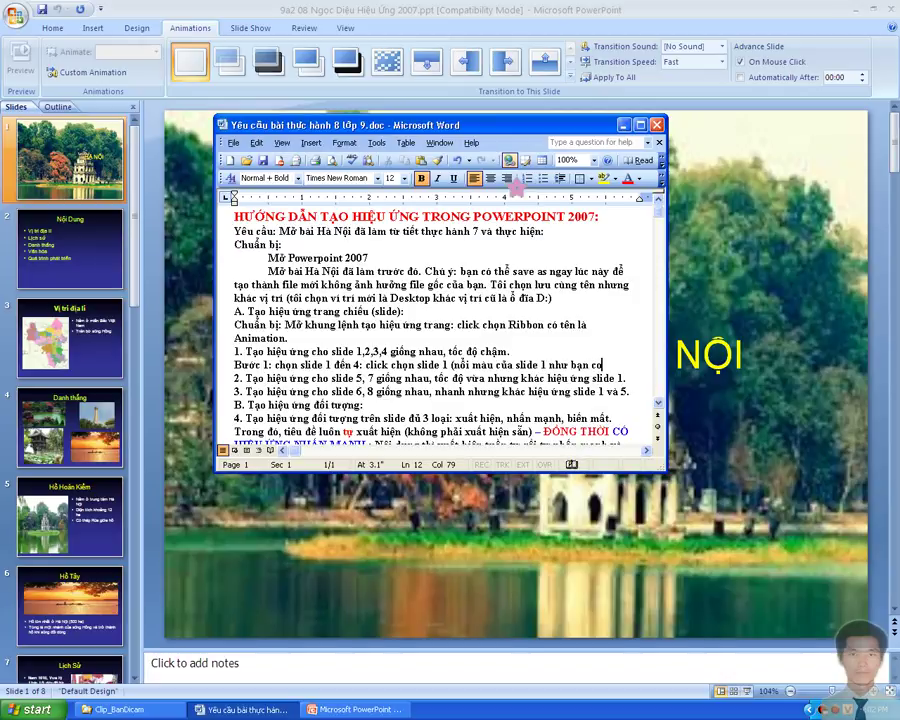
pyautogui.press('BackSpace')
pyautogui.write('ó thể thấy')
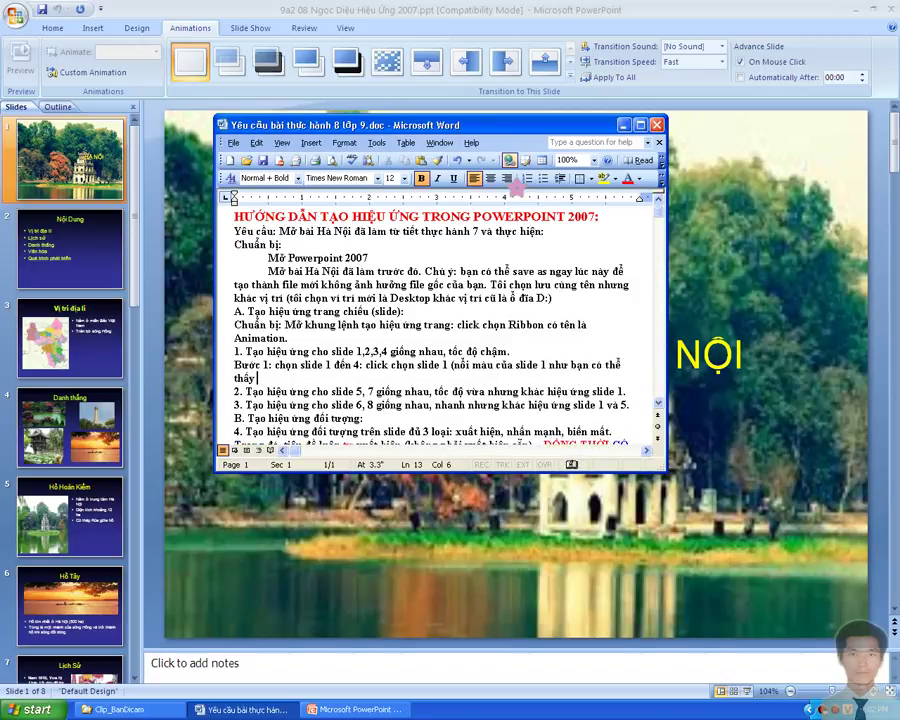
pyautogui.write(' ở g')
pyautogui.write('óc')
pyautogui.write(' tre')
pyautogui.write('ên bên t')
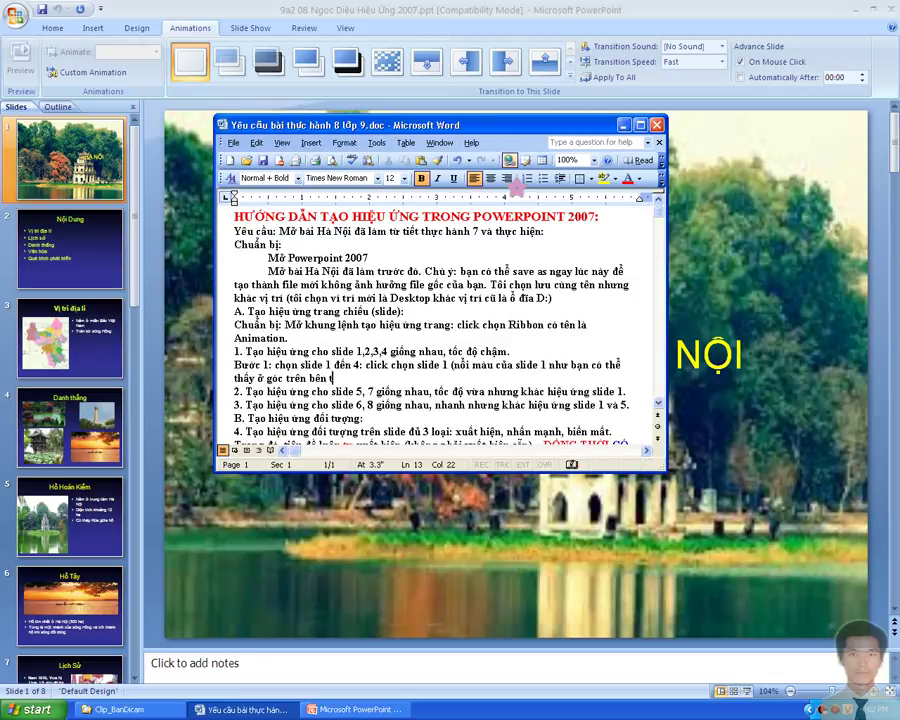
pyautogui.write('ê')
pyautogui.write('giu')
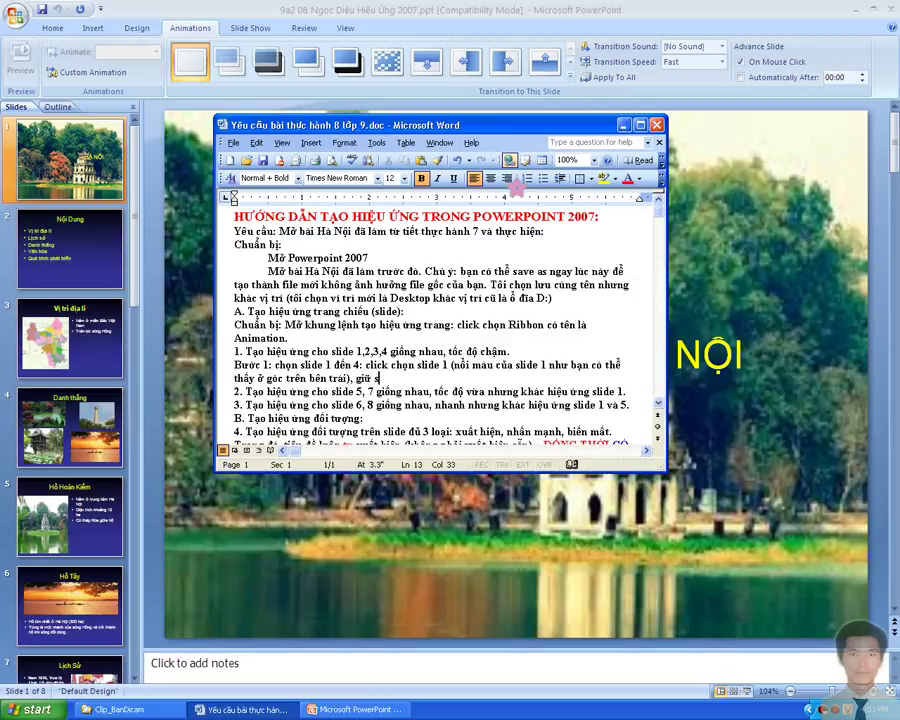
pyautogui.write('hi')
pyautogui.write('ft')
pyautogui.write(' và clikc')
pyautogui.press('BackSpace')
pyautogui.press('BackSpace')
pyautogui.write('ck chọn ')
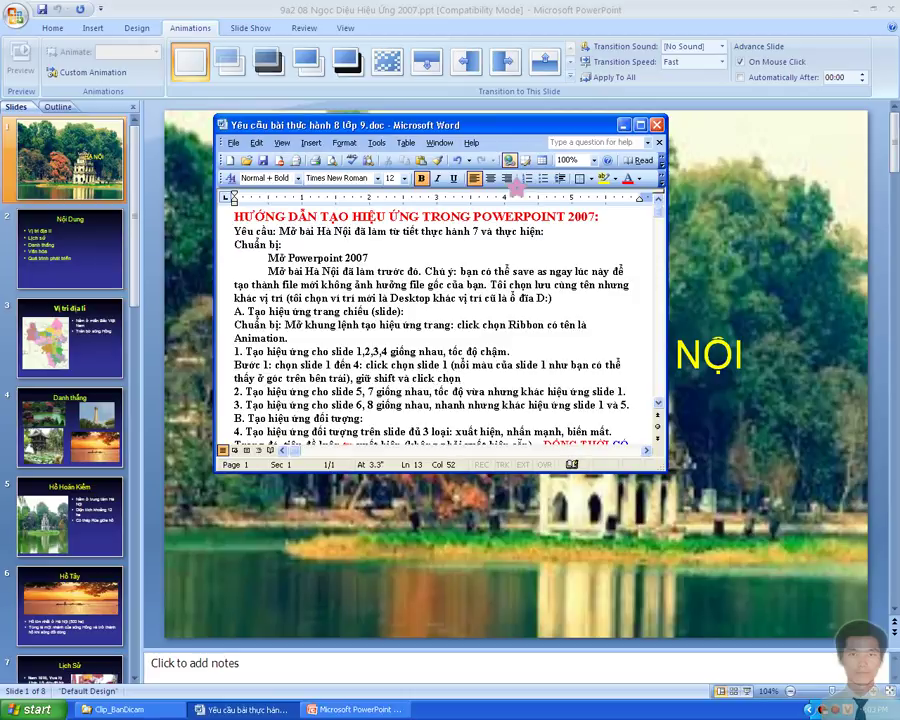
pyautogui.write('slide')
pyautogui.write(' 4.')
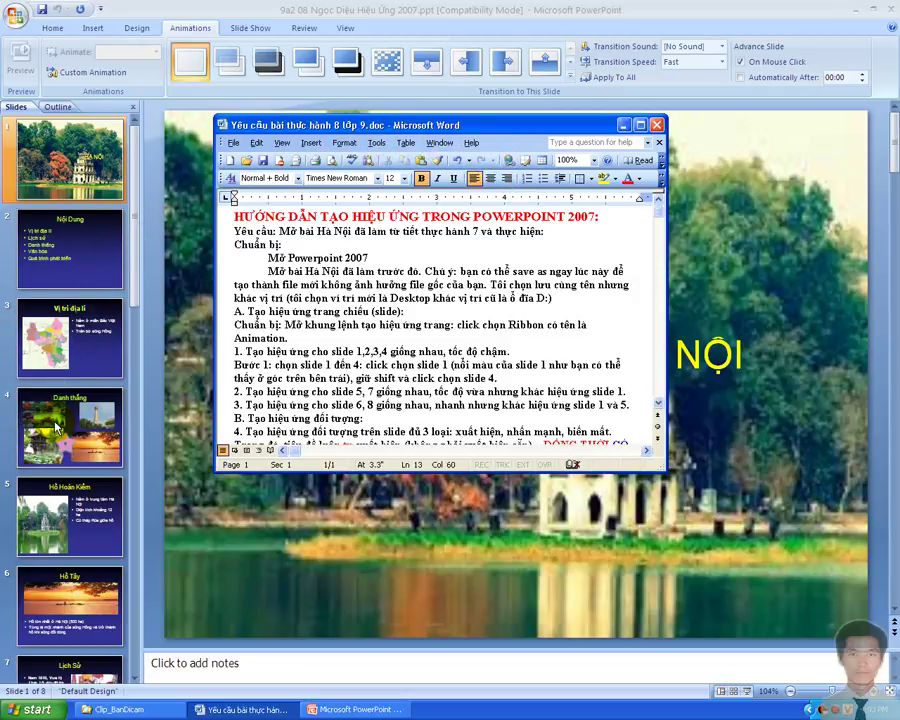
pyautogui.click(57, 428)
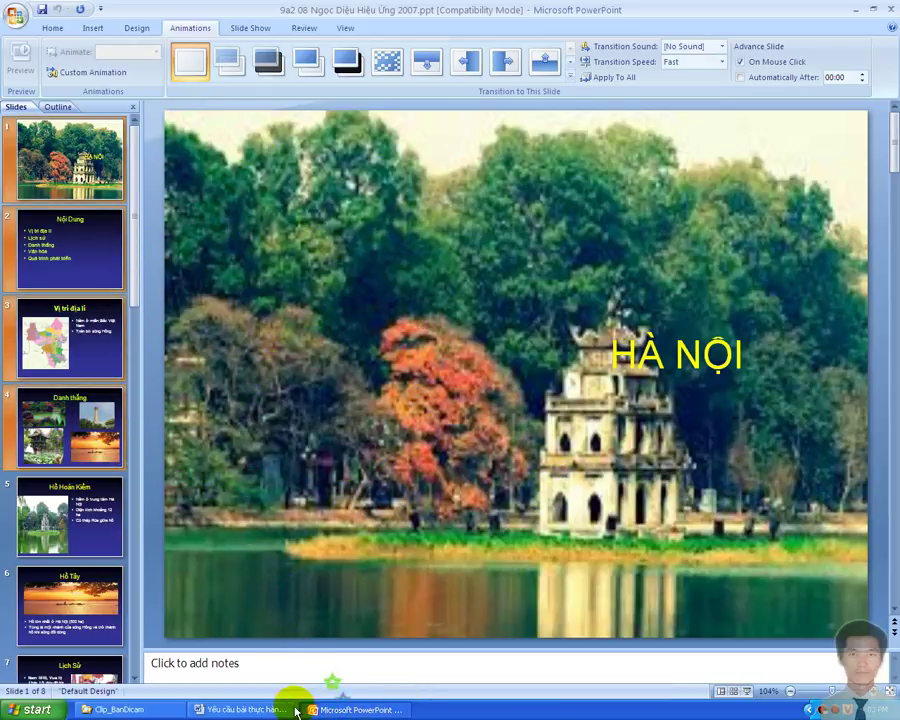
# Finish the Bước 1 note with '(4) màu như bên cạnh là đúng' and begin a Bước 2 line.
pyautogui.click(262, 716)
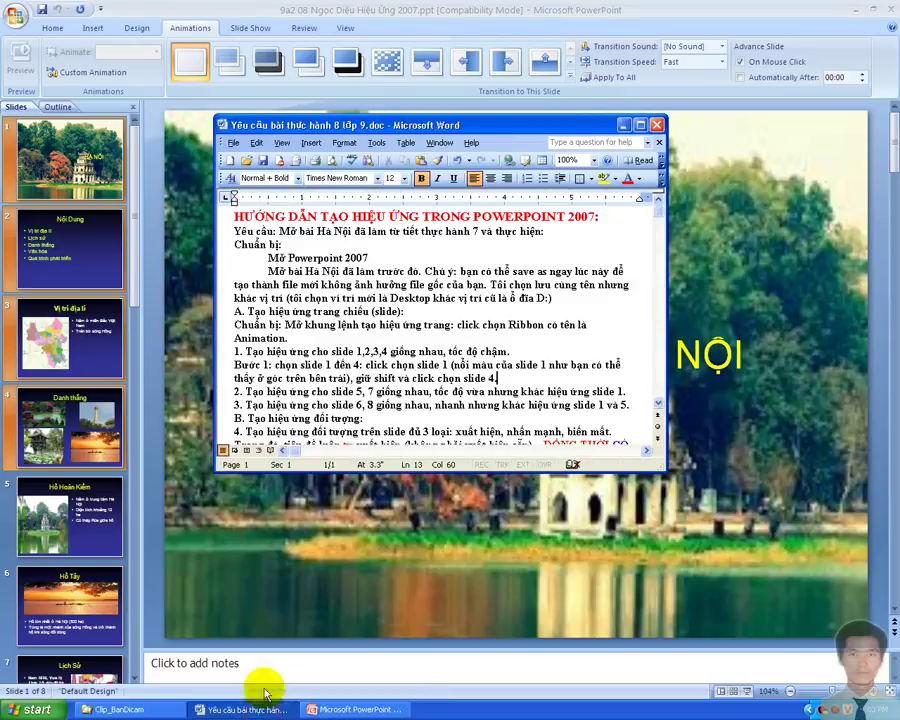
pyautogui.write('(')
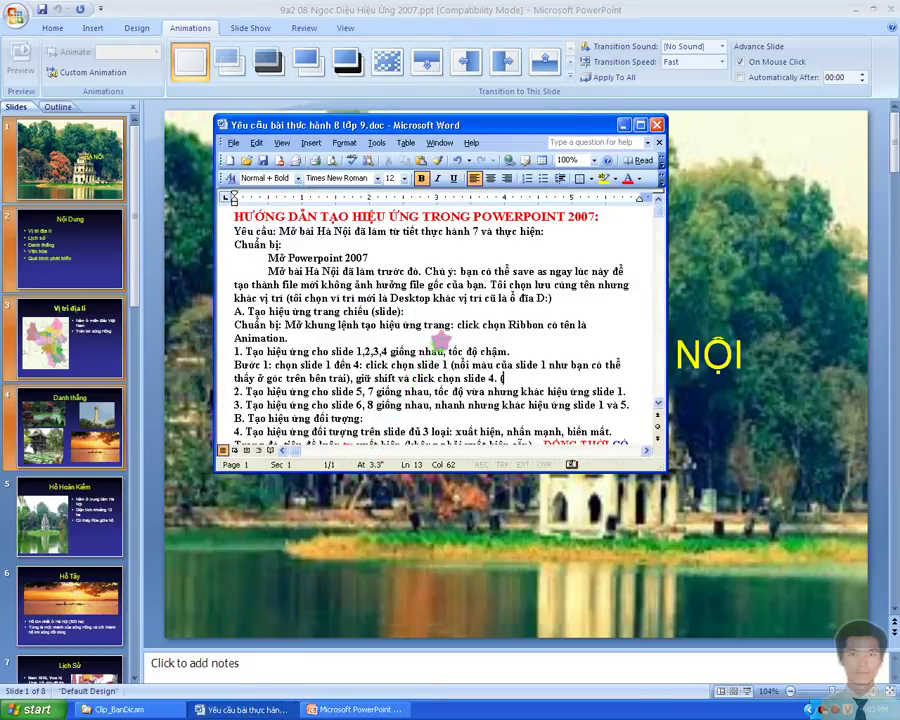
pyautogui.write('4 slide nố')
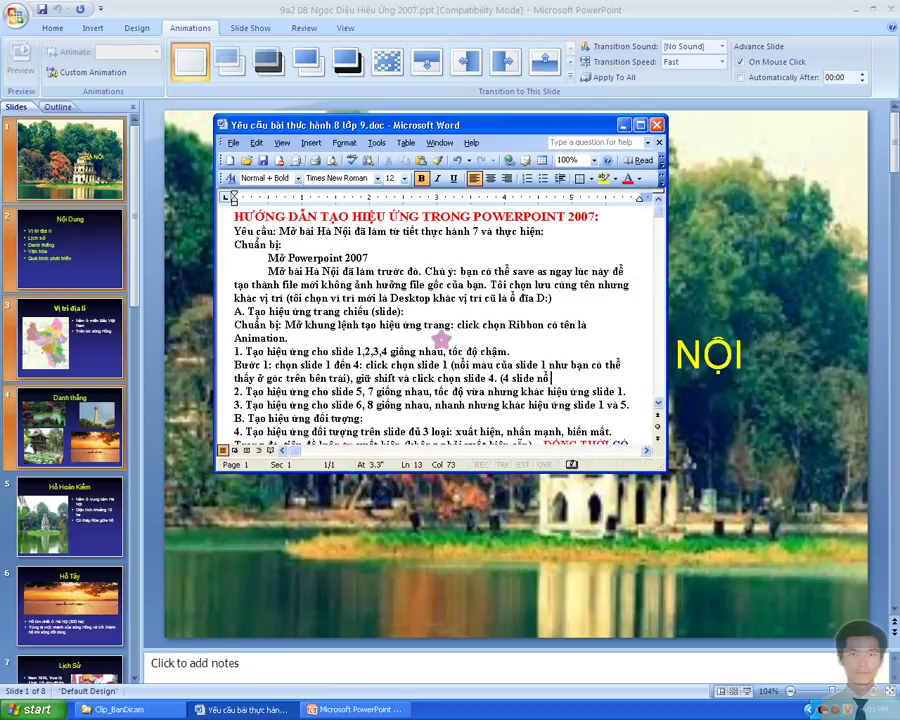
pyautogui.write('màu n')
pyautogui.write('hư ')
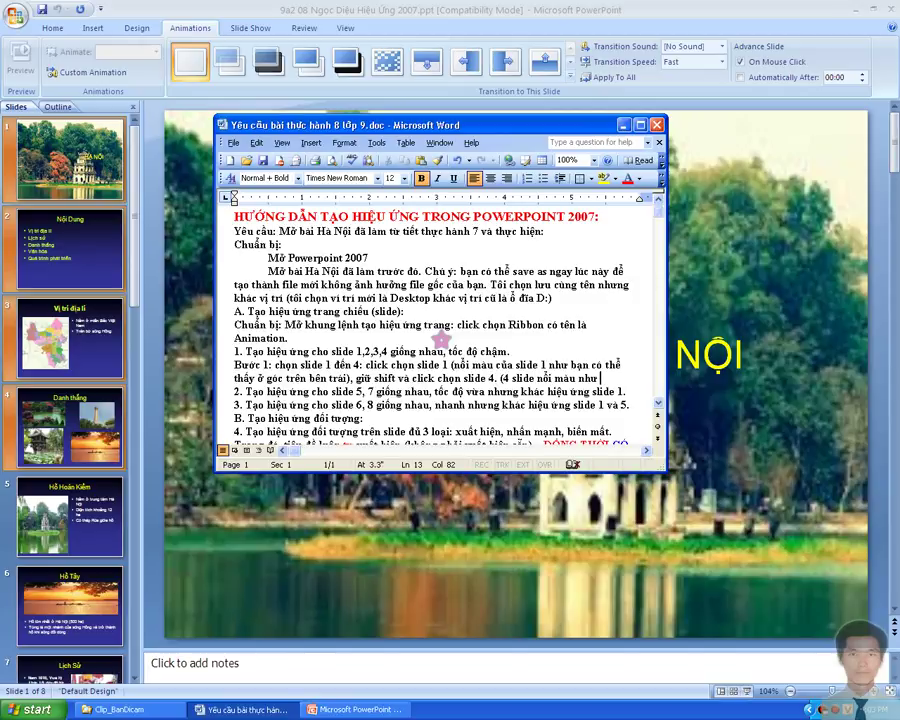
pyautogui.write('bê')
pyautogui.write('n cạnh là đu')
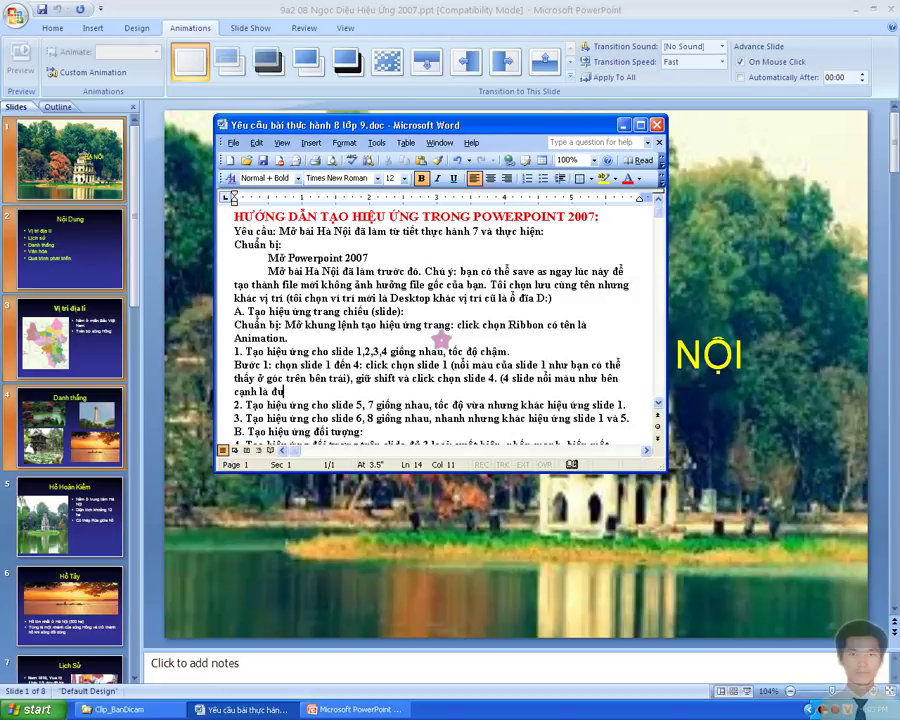
pyautogui.press('BackSpace')
pyautogui.write('úng).')
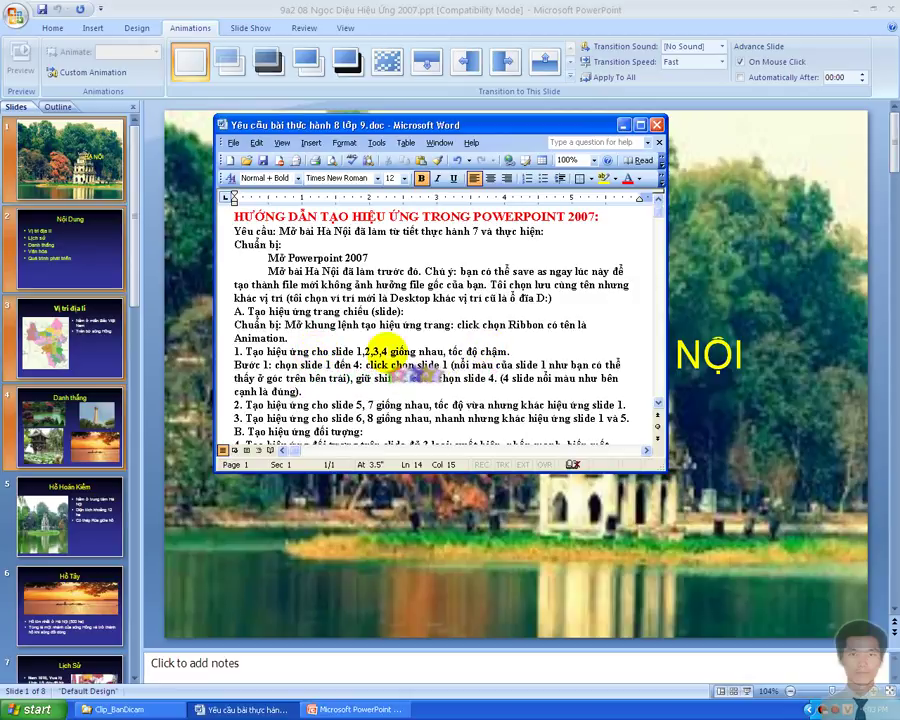
pyautogui.press('Return')
pyautogui.write('Bu')
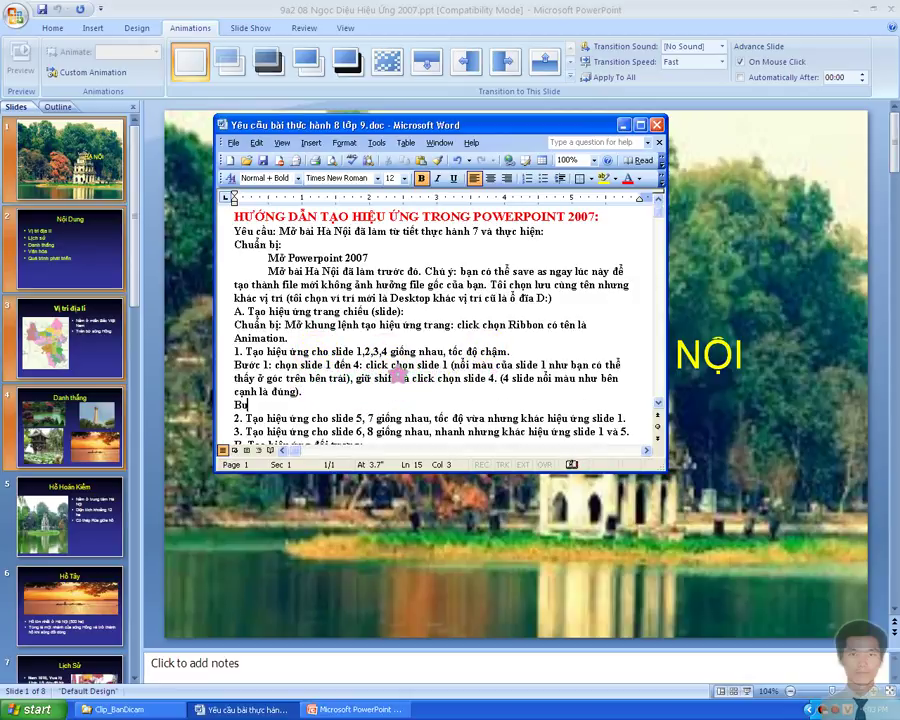
pyautogui.write('ớc 2:')
# Underline 'Tạo hiệu ứng cho slide' and write Bước 2 about choosing the effect from the ribbon.
pyautogui.moveTo(245, 351); pyautogui.dragTo(355, 351)
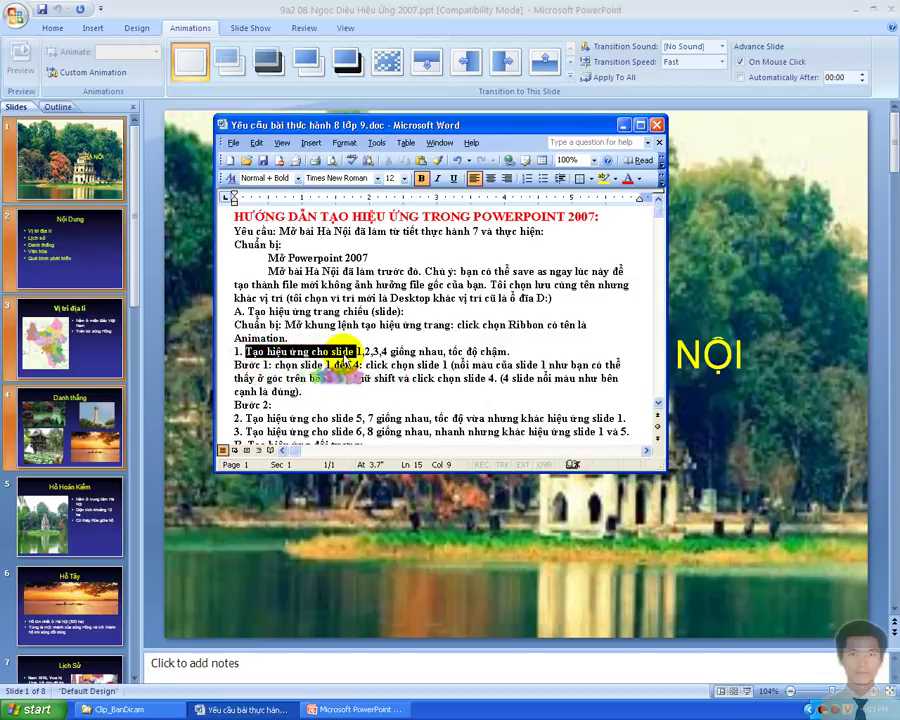
pyautogui.click(455, 180)
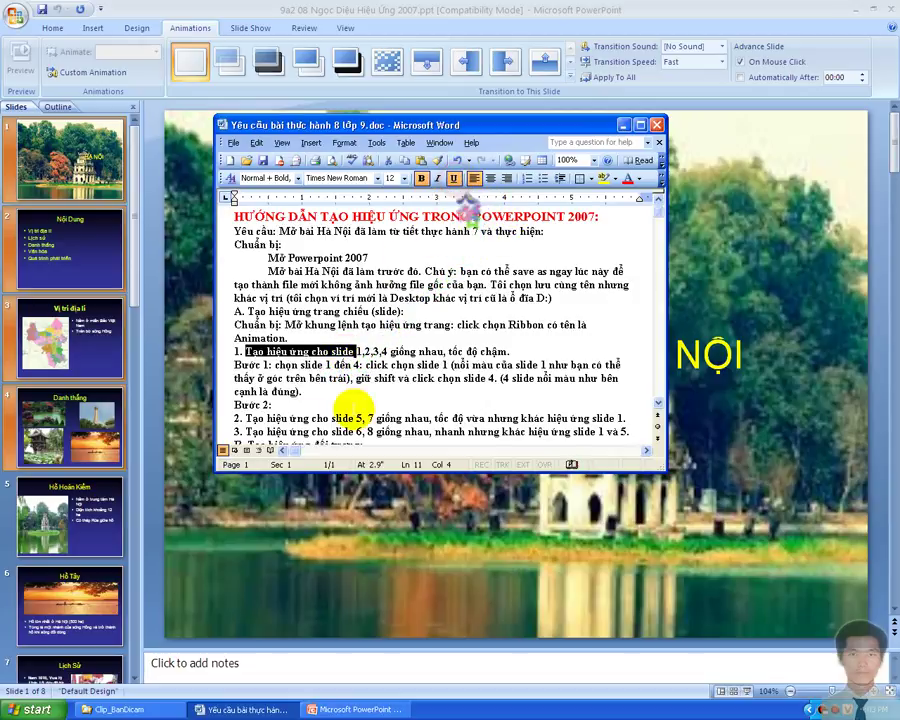
pyautogui.click(287, 406)
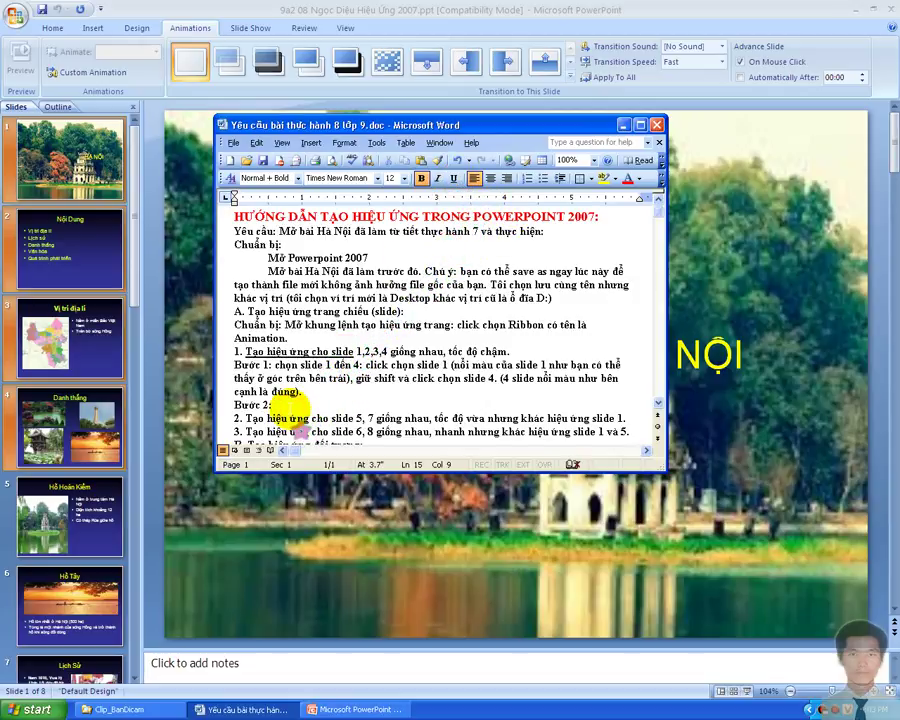
pyautogui.write('Cho')
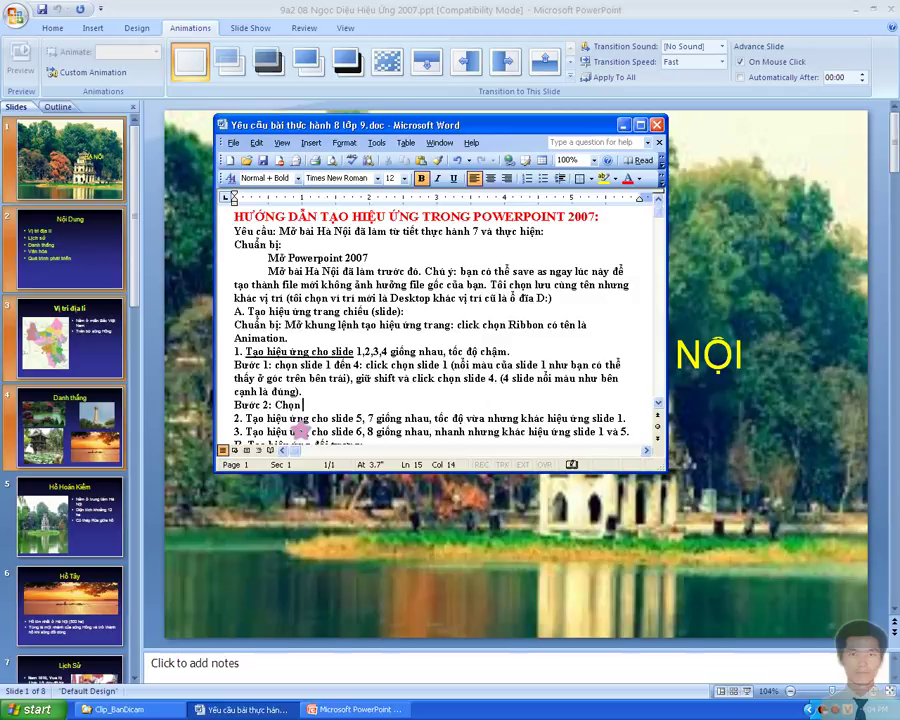
pyautogui.write('hi')
pyautogui.write('ệu ứng')
pyautogui.write('ch')
pyautogui.write('o slide từ 1')
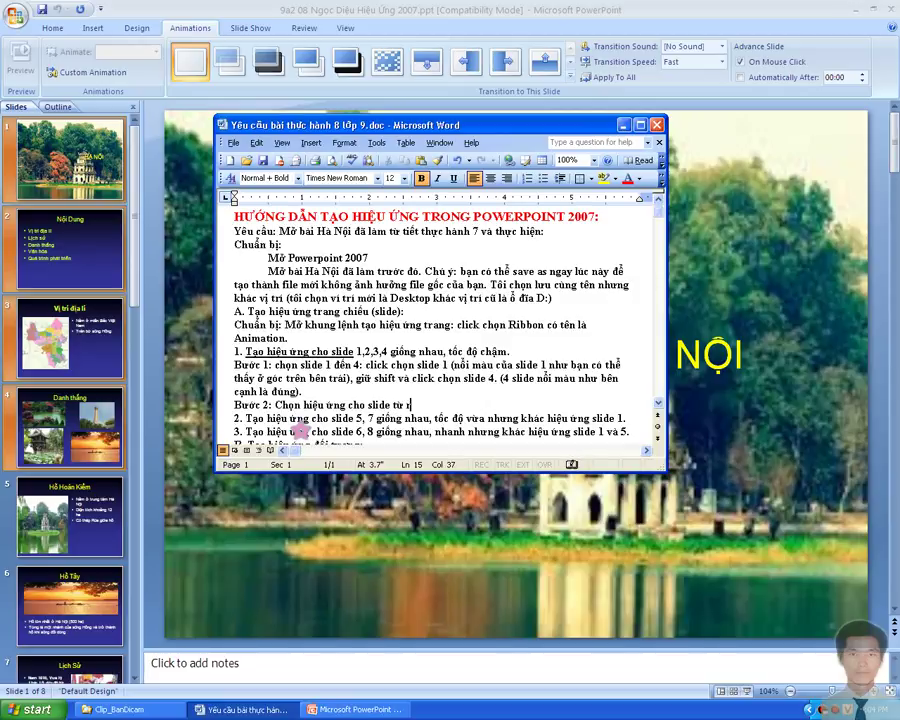
pyautogui.write('iê')
pyautogui.write('bon')
pyautogui.press('BackSpace')
pyautogui.press('BackSpace')
pyautogui.write('nằm ng')
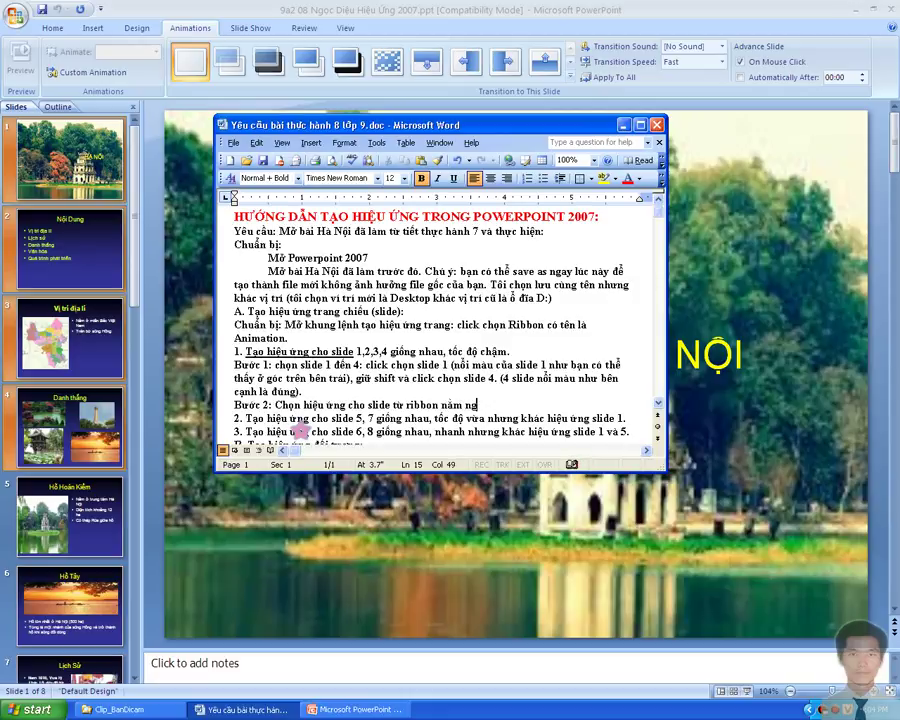
pyautogui.write('ang bề')
pyautogui.write('ên trên.')
pyautogui.write(' Xem k')
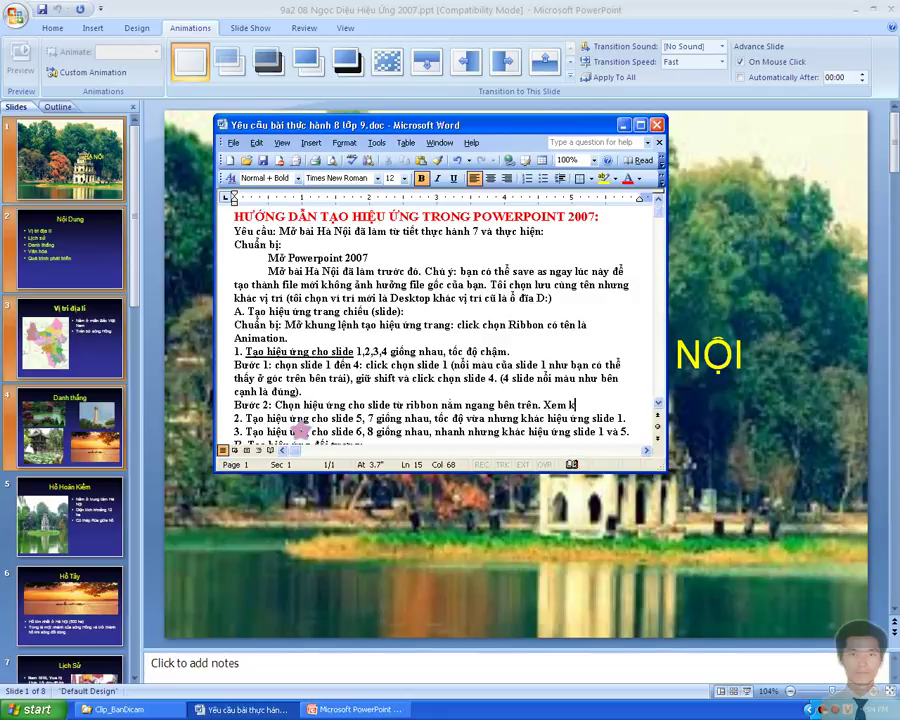
pyautogui.write('nha.')
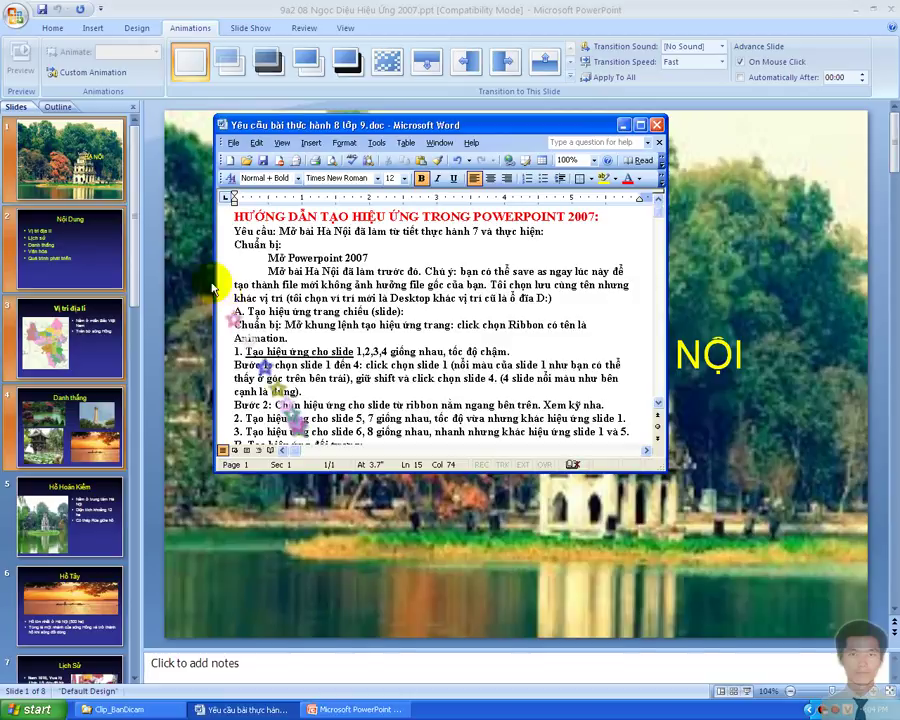
# Apply the Dissolve transition to slides 1–4 from the transitions gallery.
pyautogui.click(572, 80)
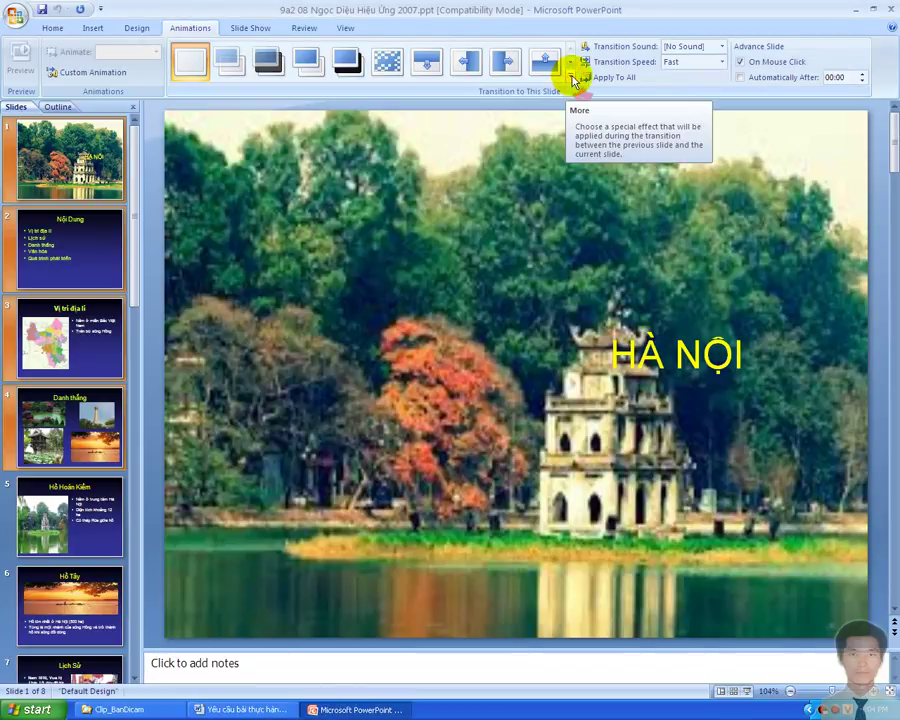
pyautogui.click(573, 80)
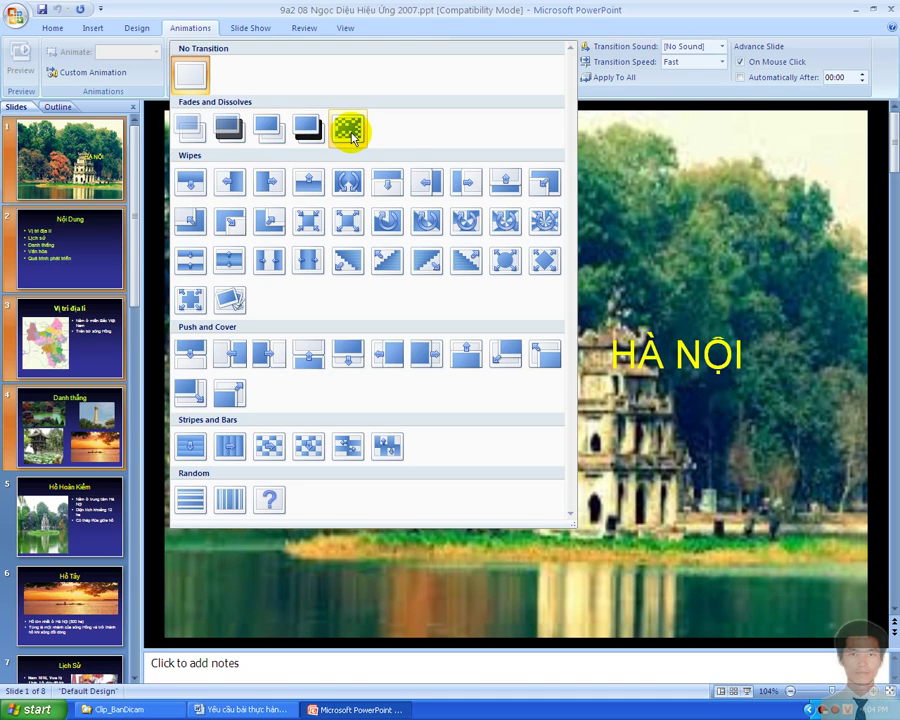
pyautogui.click(352, 137)
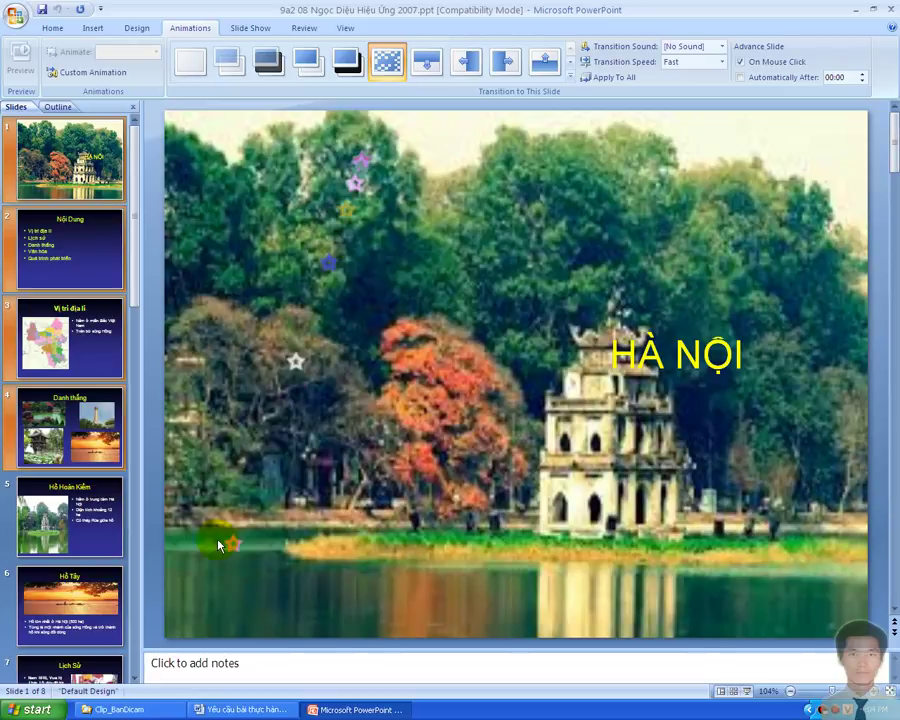
pyautogui.click(242, 710)
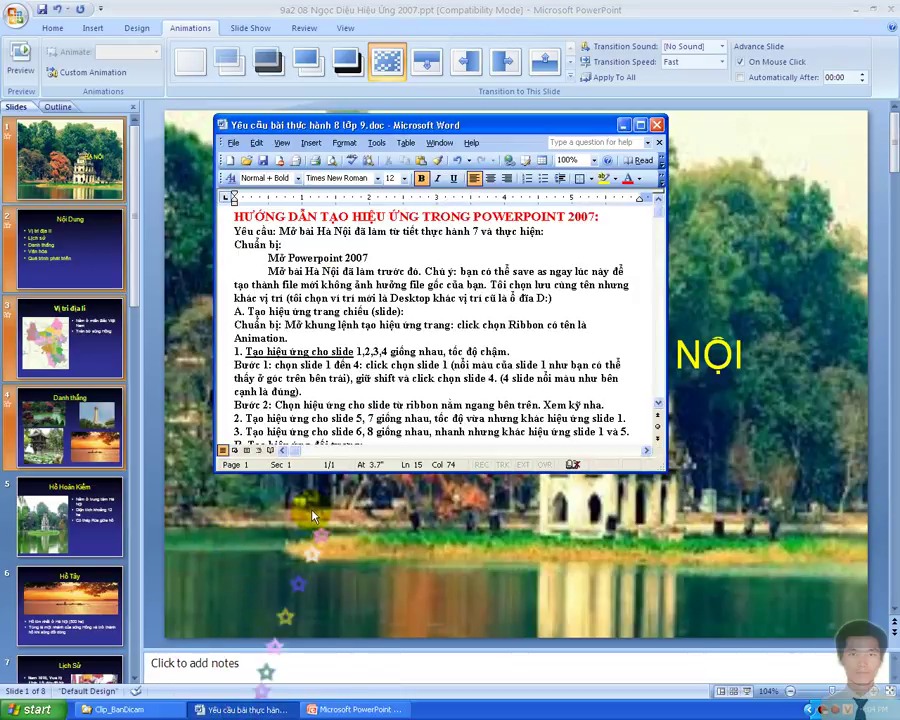
# Add 'Tôi vừa chọn xong hiệu ứng cho slide.' and underline 'tốc độ chậm.' in item 1.
pyautogui.write(' Tôi v')
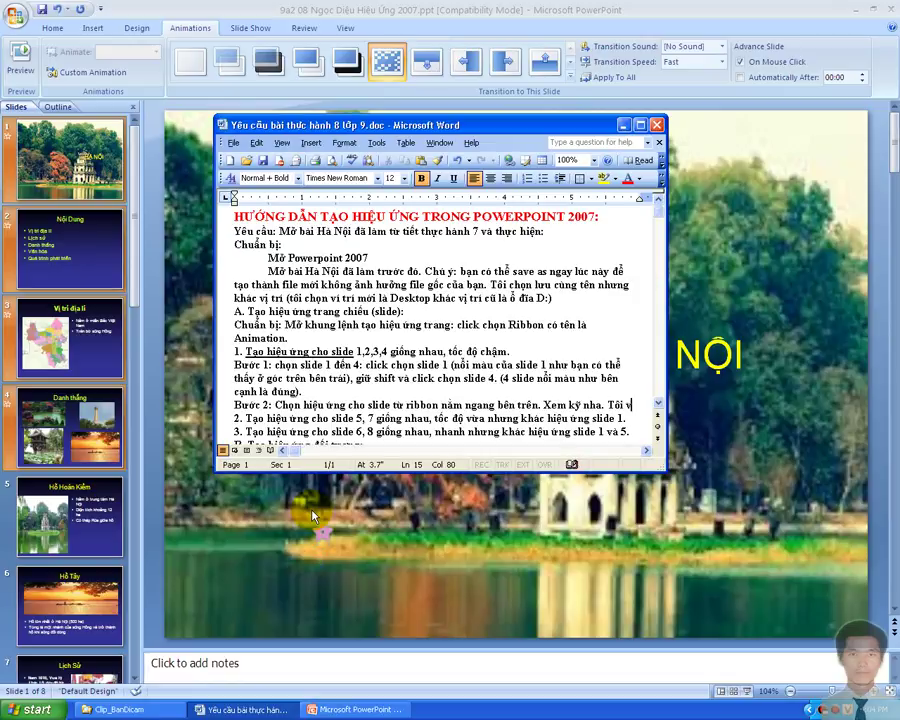
pyautogui.write('ừa trọn')
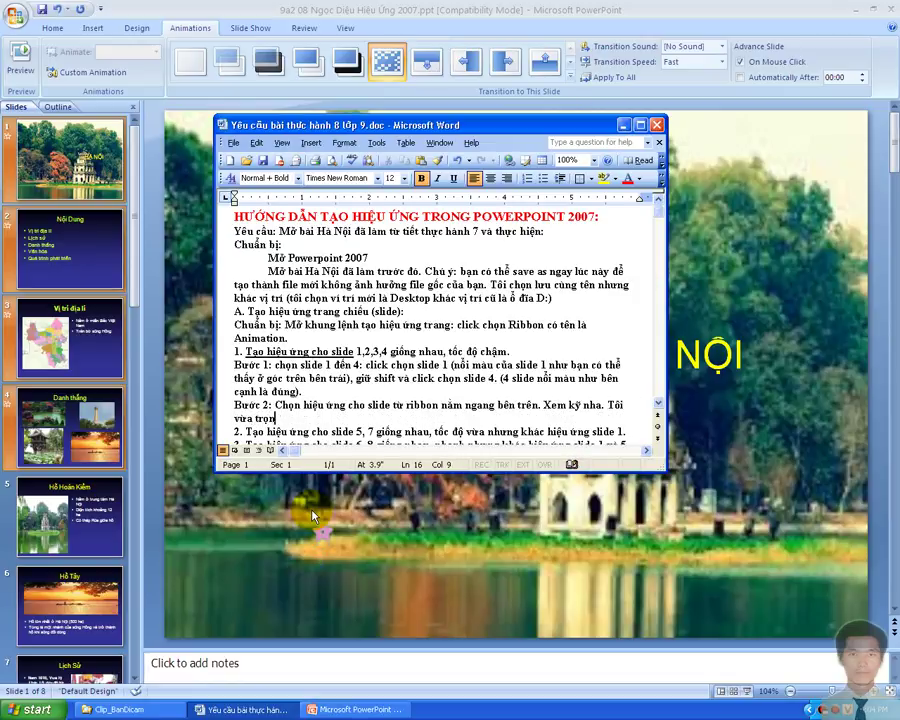
pyautogui.write(' xong hiệu ứn')
pyautogui.write('g cho s')
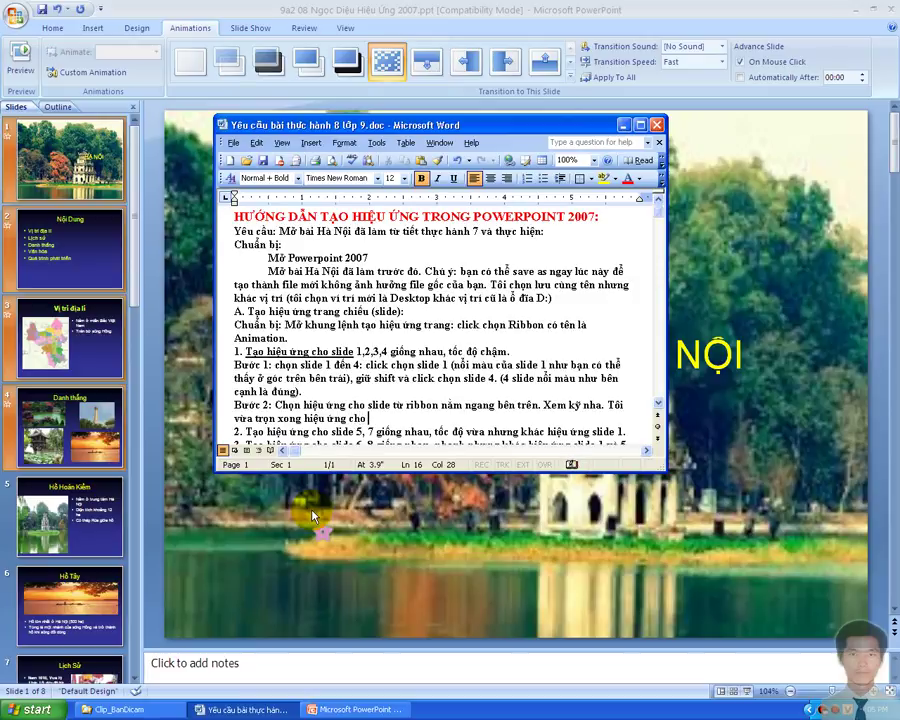
pyautogui.write('licde.')
pyautogui.press('Return')
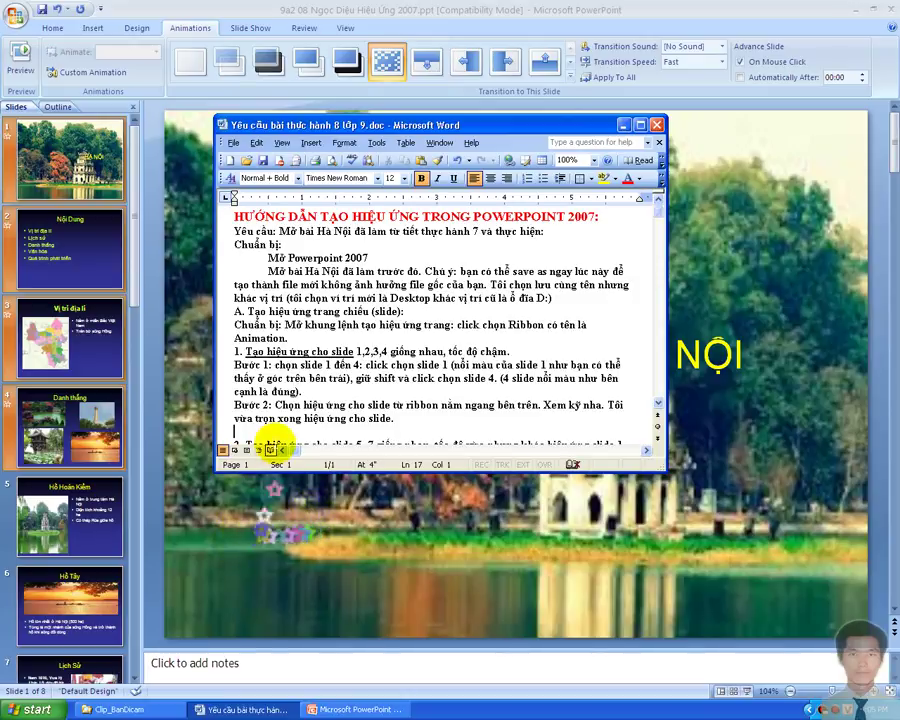
pyautogui.scroll(-1, 322, 425)
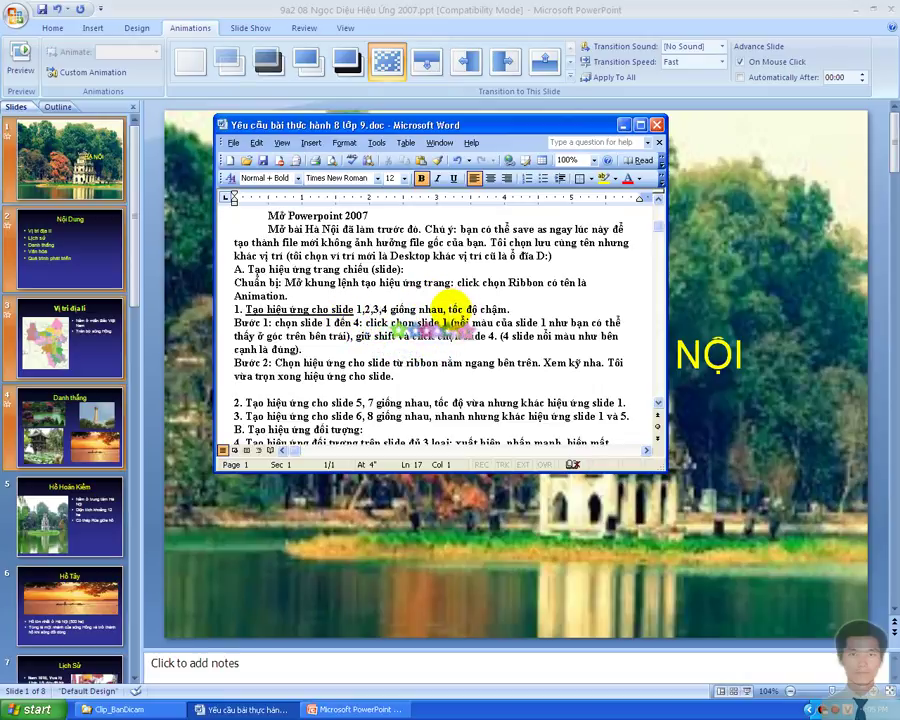
pyautogui.moveTo(449, 310); pyautogui.dragTo(506, 310)
pyautogui.click(453, 178)
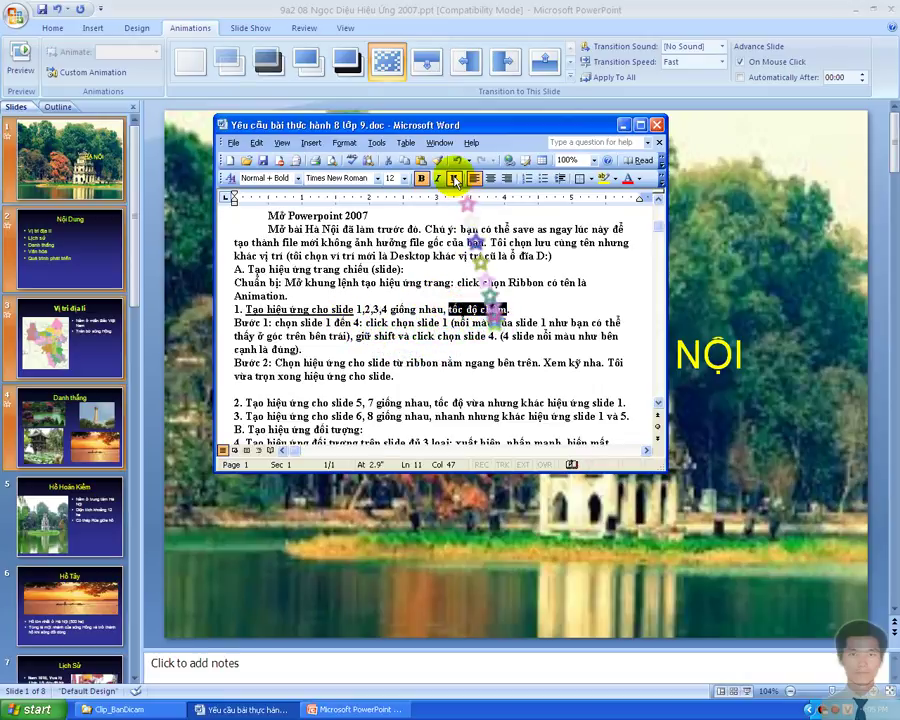
# Type the line 'Bước 3: Chọn tốc độ trong Transition Speed là slow(chậm)'.
pyautogui.click(255, 389)
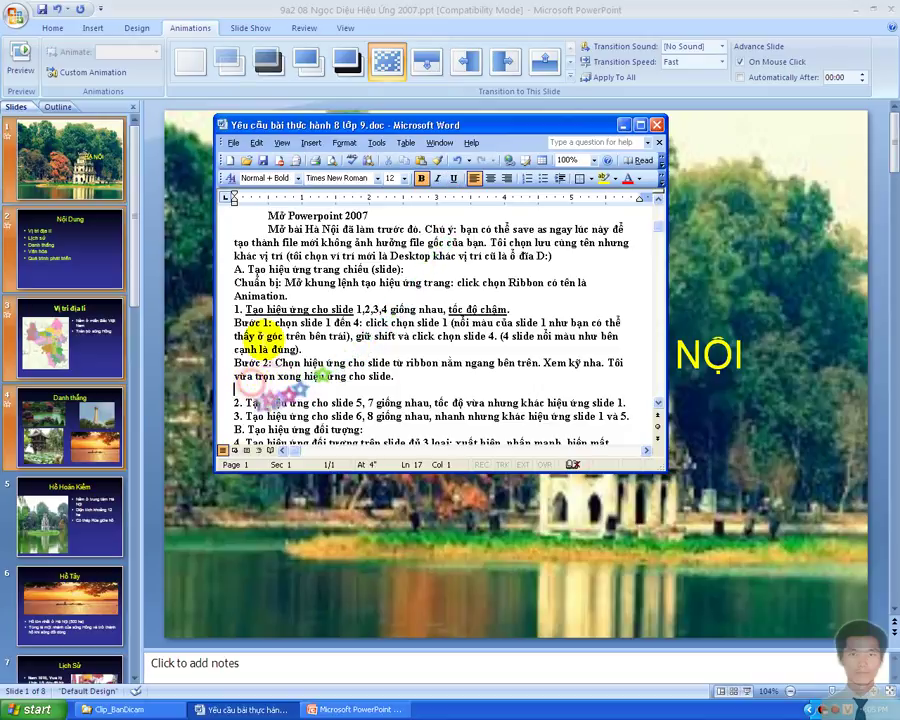
pyautogui.write('Buo')
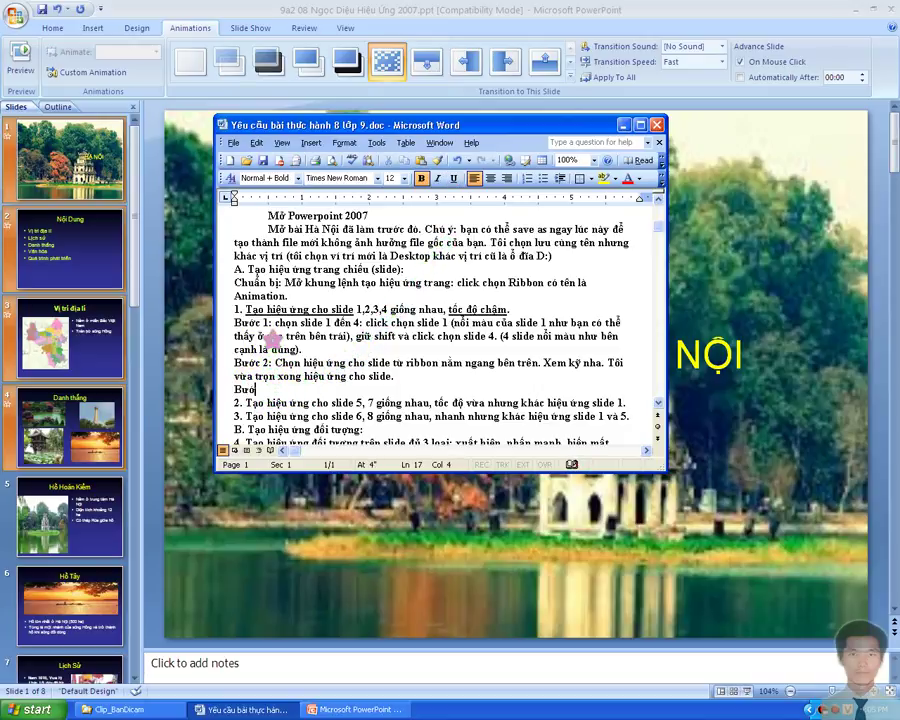
pyautogui.write(': CHỌ')
pyautogui.write('N')
pyautogui.press('BackSpace')
pyautogui.press('BackSpace')
pyautogui.press('BackSpace')
pyautogui.write('họn')
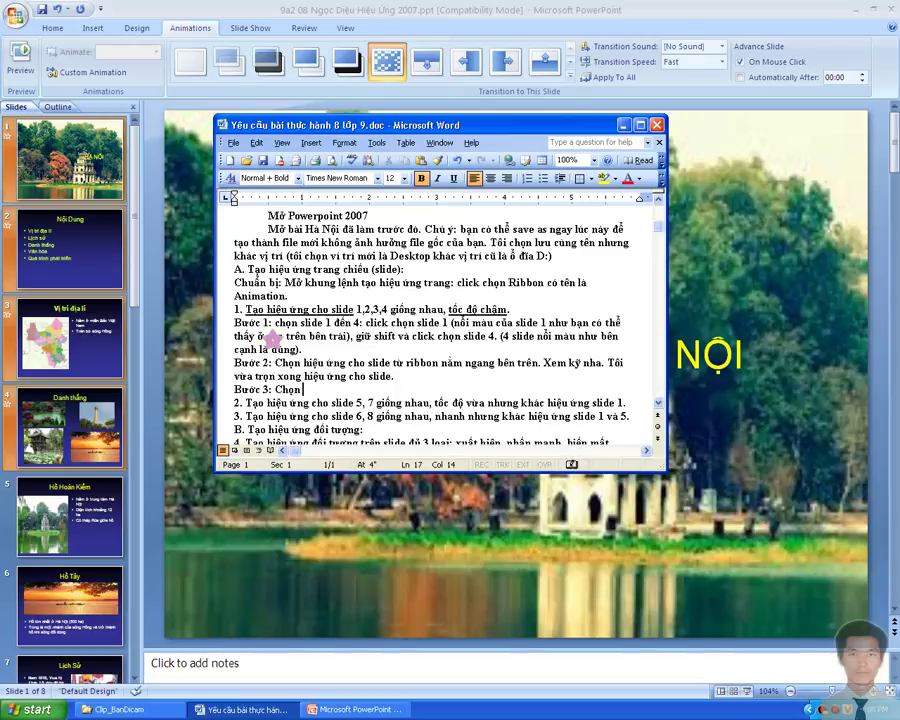
pyautogui.write('tổ')
pyautogui.write('ốc đo')
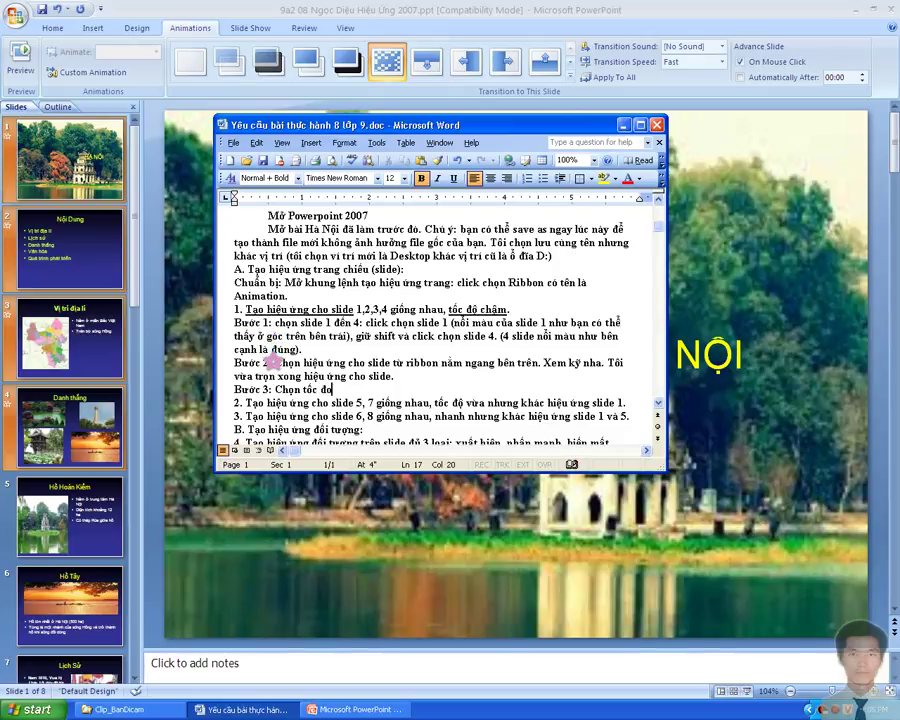
pyautogui.press('BackSpace')
pyautogui.write('ộ trong Transitio')
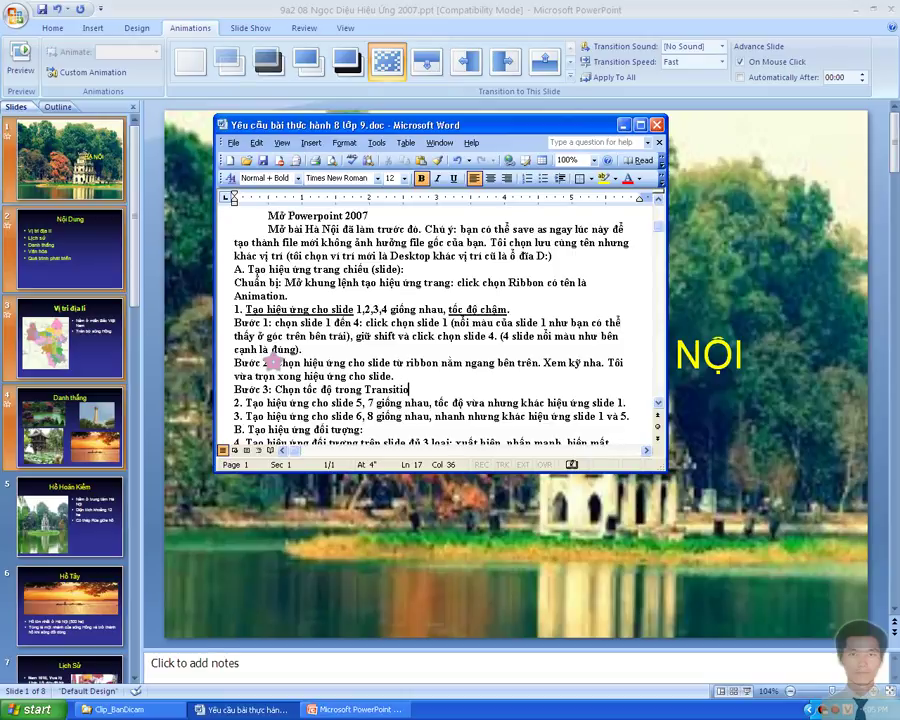
pyautogui.write('n Sp')
pyautogui.write('sho')
pyautogui.write('lo')
pyautogui.write('l')
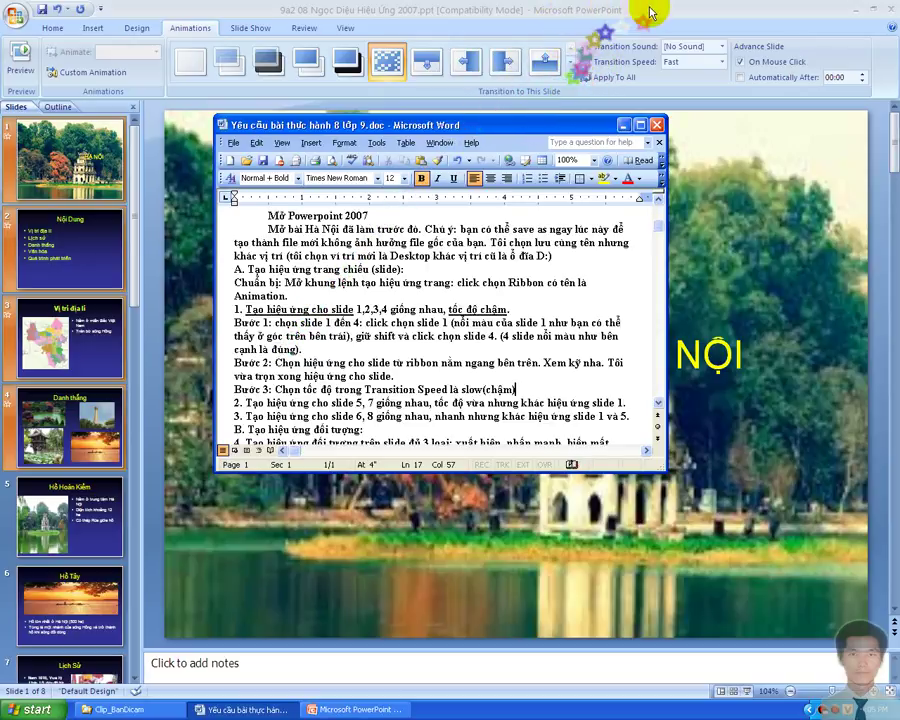
# Set the Transition Speed for the selected slides to Slow.
pyautogui.click(722, 64)
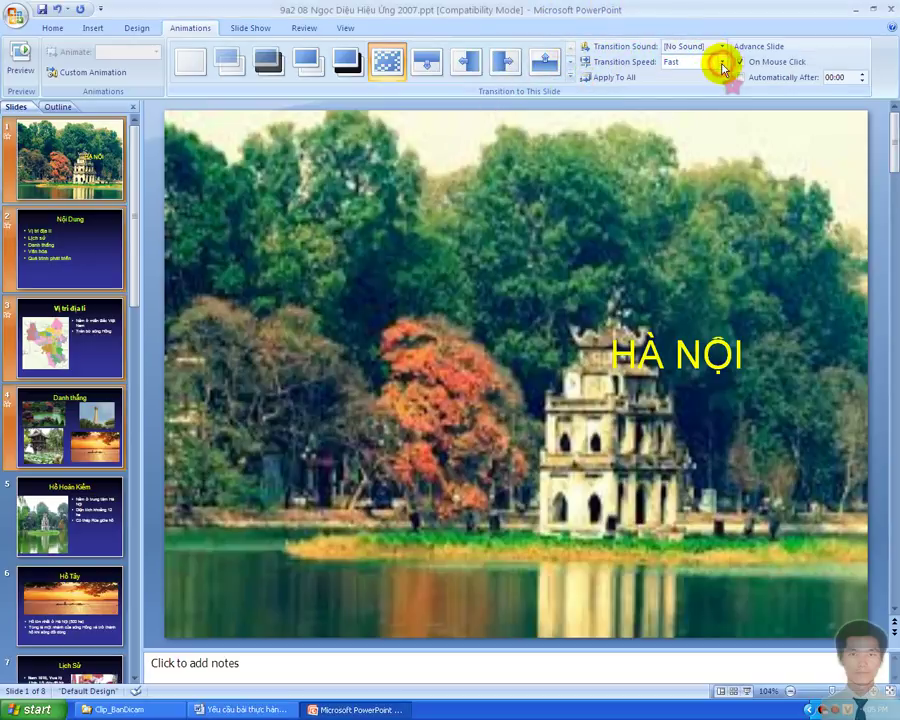
pyautogui.click(722, 64)
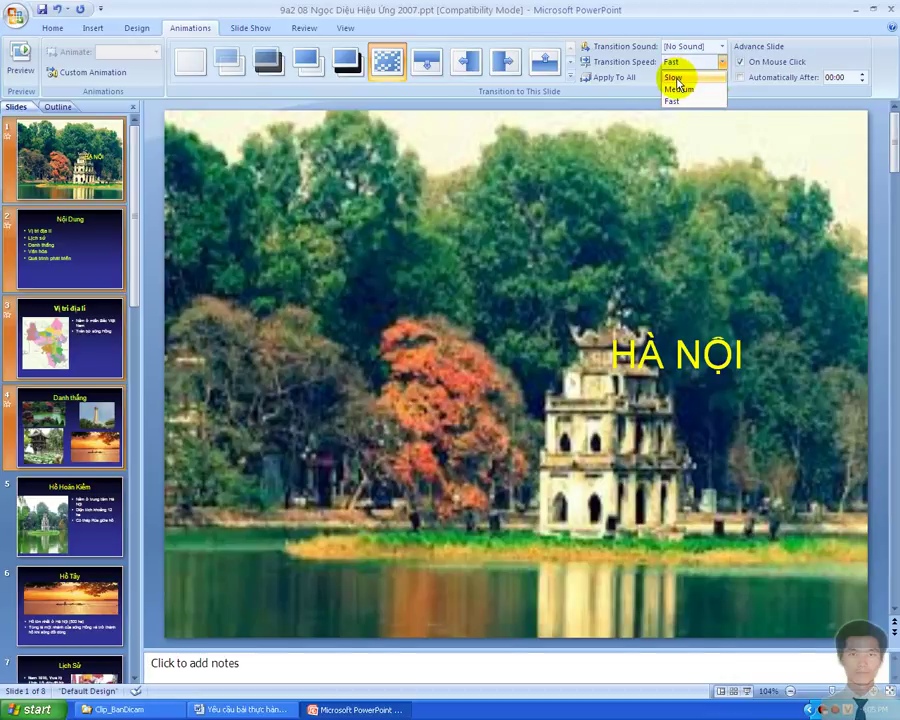
pyautogui.click(674, 79)
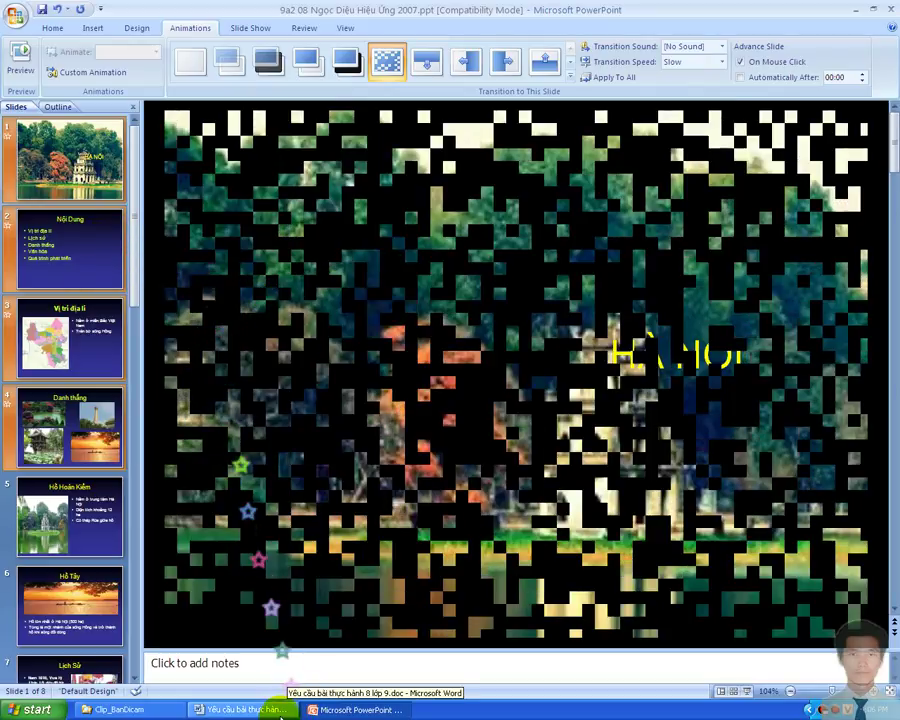
pyautogui.click(282, 712)
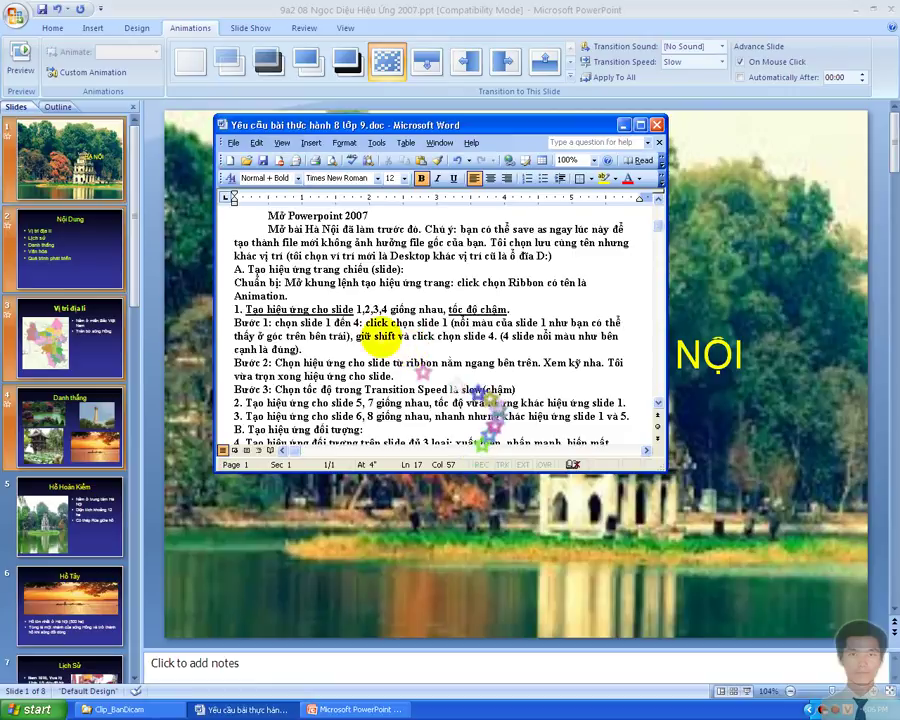
# End Bước 3 with '. xong' and start 'Bước 1: chọn slide 5 và 7' under item 2.
pyautogui.write('. x')
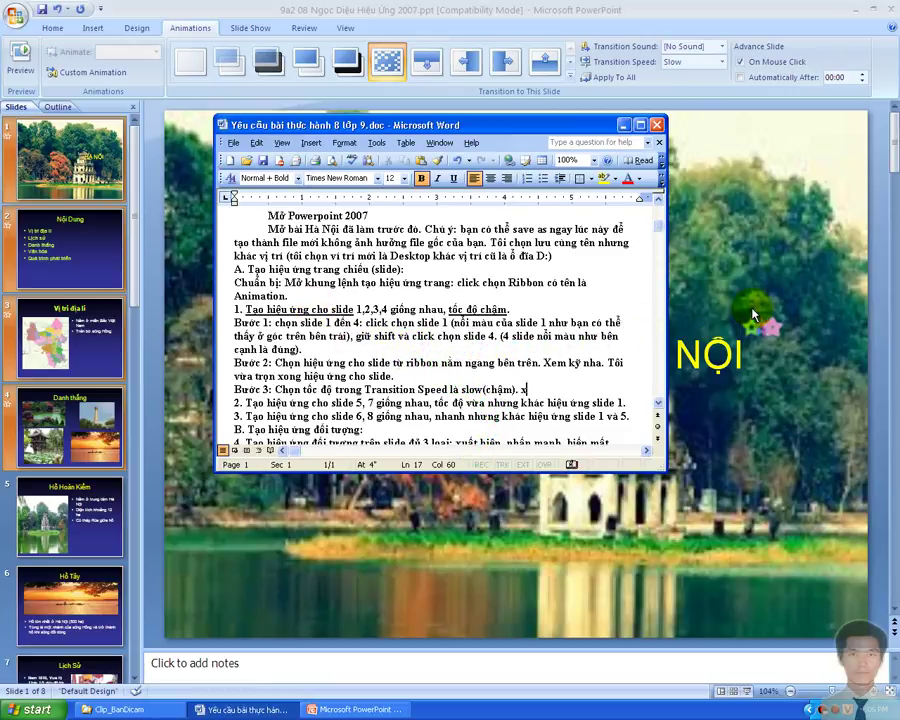
pyautogui.write('ong')
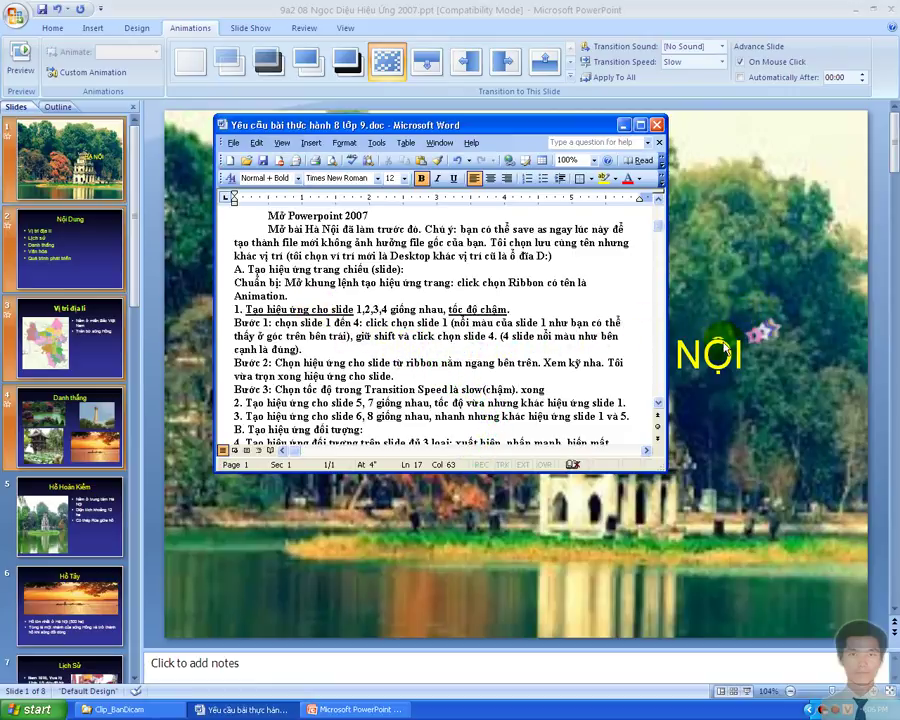
pyautogui.click(632, 400)
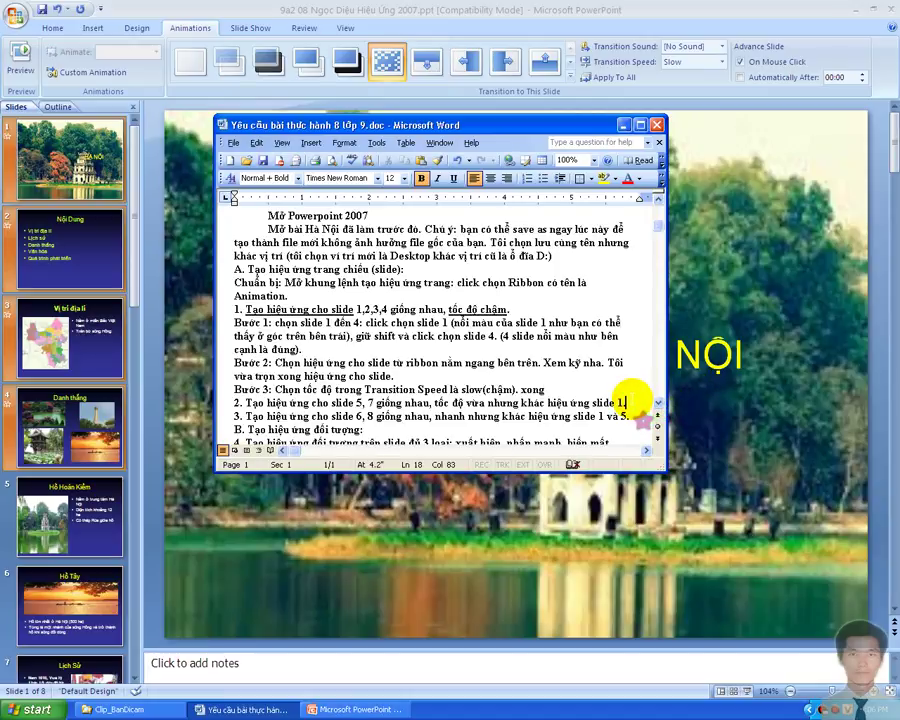
pyautogui.press('Return')
pyautogui.write('C')
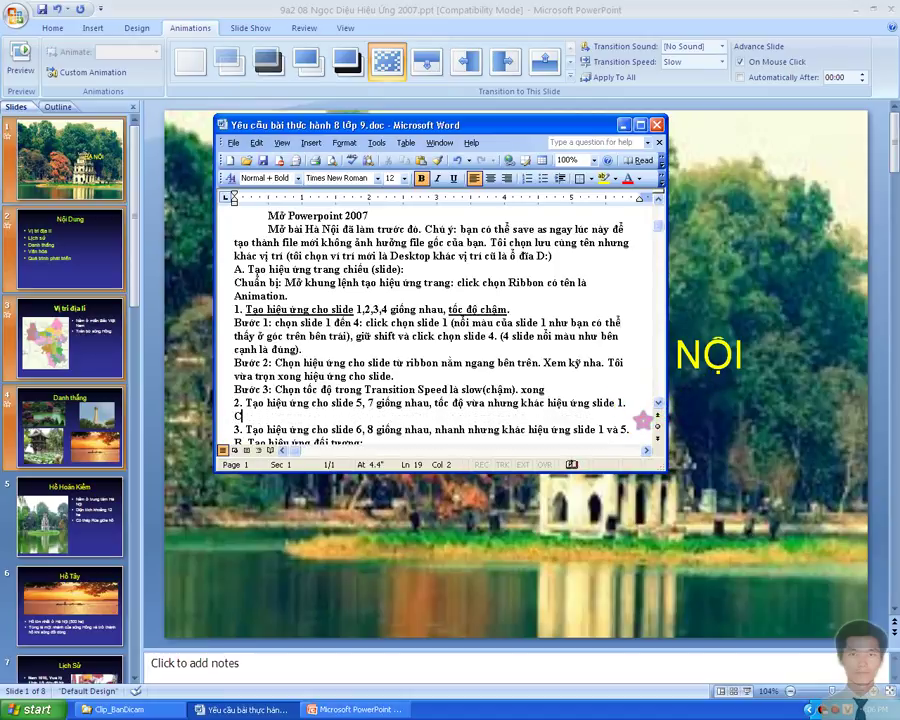
pyautogui.write('ươ')
pyautogui.write('cho')
pyautogui.write('nj')
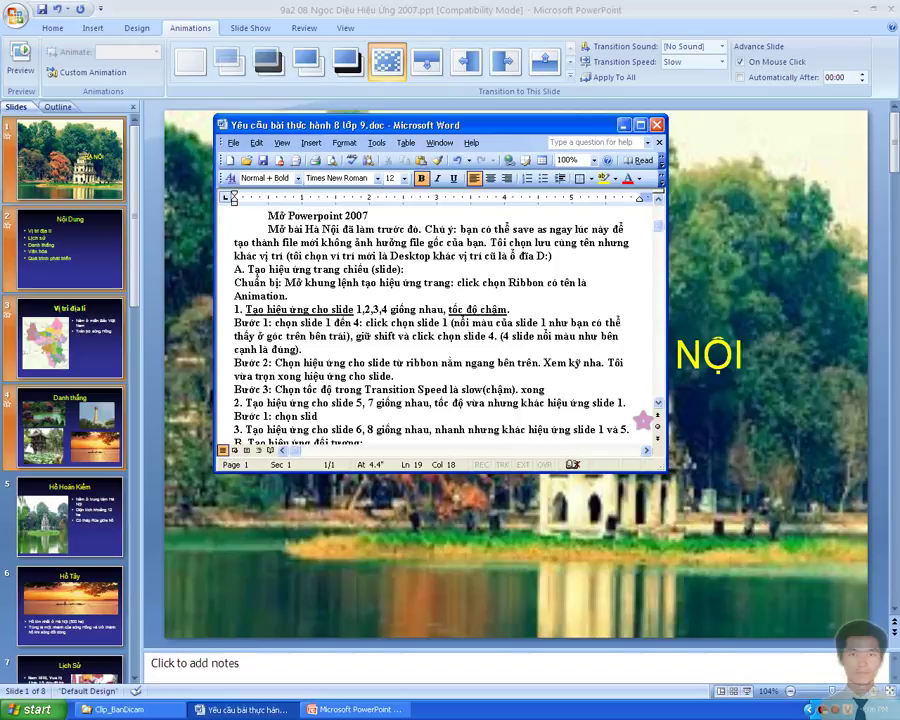
pyautogui.write('e')
pyautogui.write(' 5')
pyautogui.write(' va')
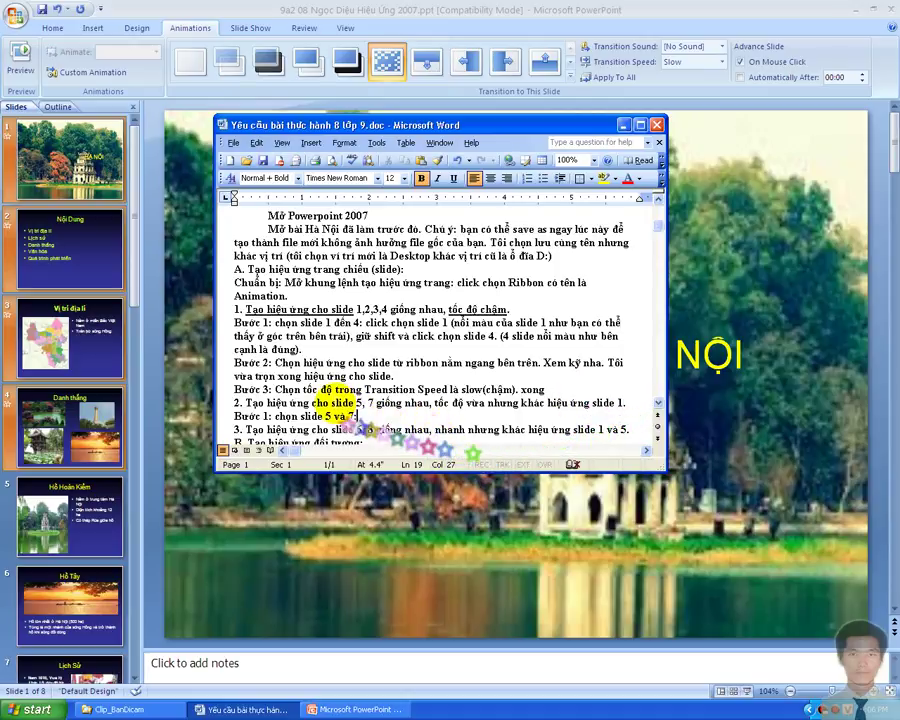
# Underline item 2's 'cho slide 5, 7 giống nhau' and finish the line with 'click chọn slide 5'.
pyautogui.moveTo(311, 402); pyautogui.dragTo(428, 403)
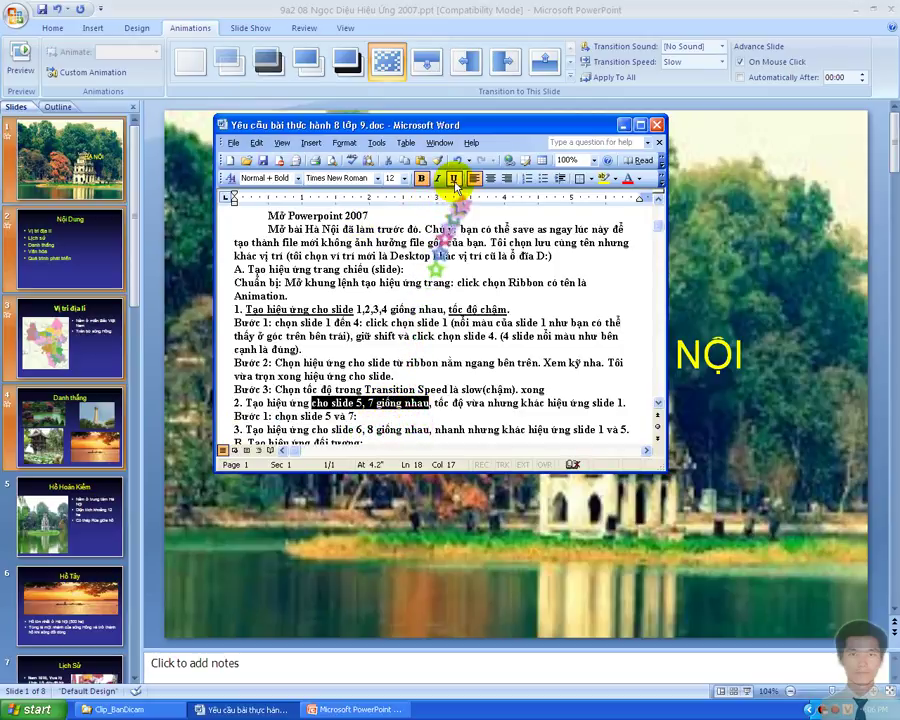
pyautogui.click(454, 180)
pyautogui.click(400, 416)
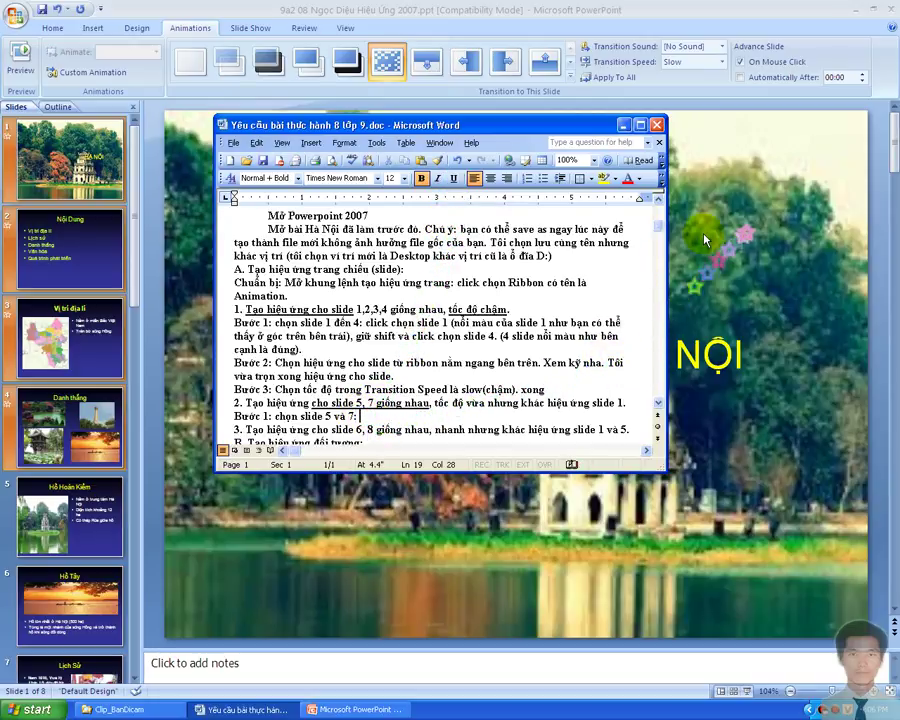
pyautogui.write('click chọn ')
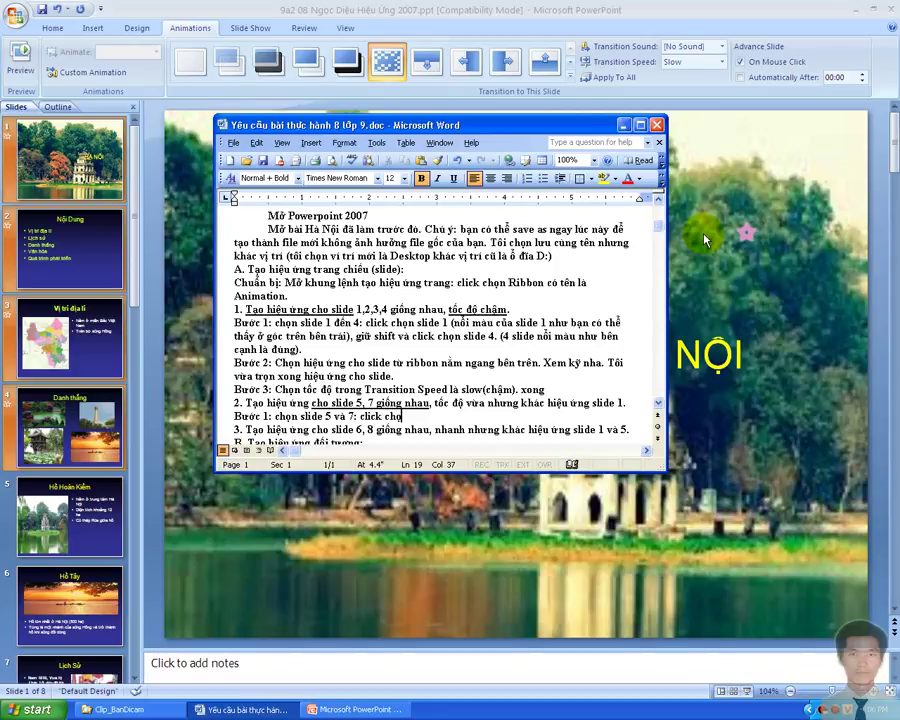
pyautogui.write('slie')
pyautogui.write('5')
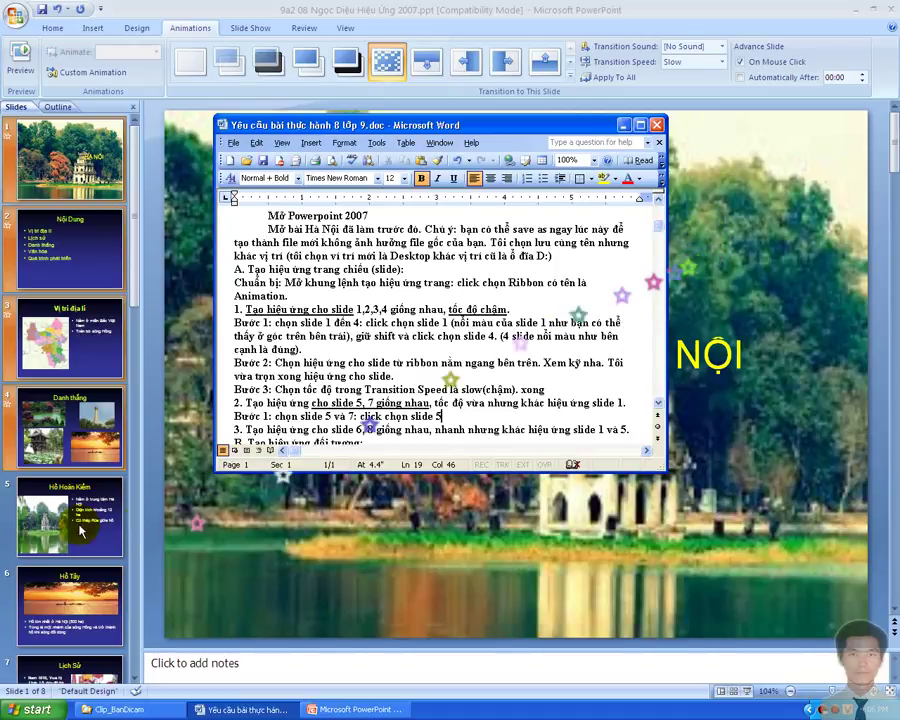
# Select slide 5 Hồ Hoàn Kiếm and note '(chỉ slide 5 đổi màu), ctrl + click chuột slide 7'.
pyautogui.click(49, 522)
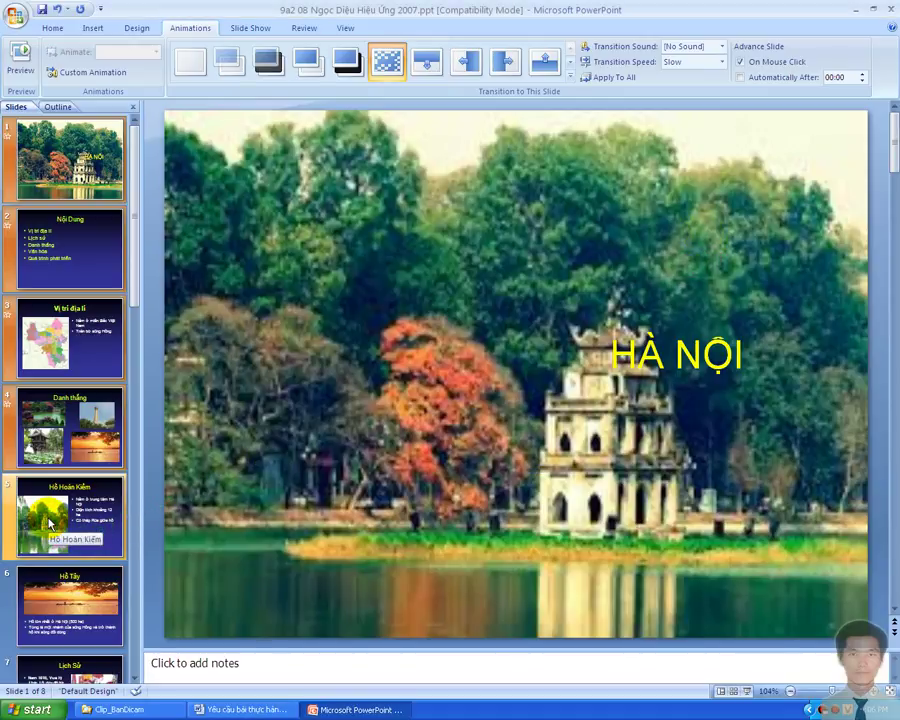
pyautogui.click(49, 522)
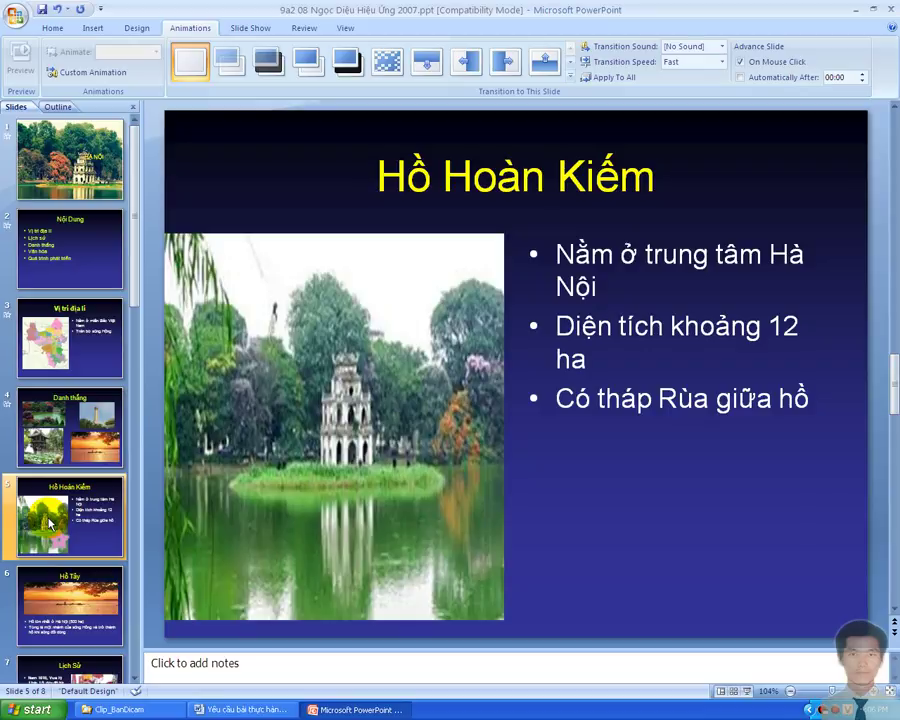
pyautogui.click(263, 716)
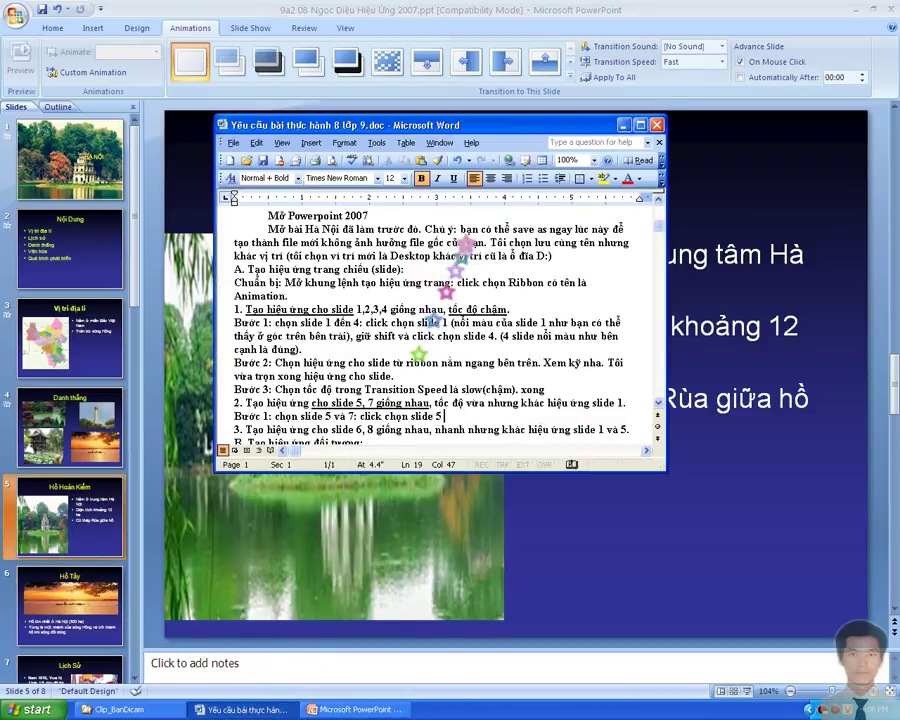
pyautogui.write('(chỉ slide 5 đổi')
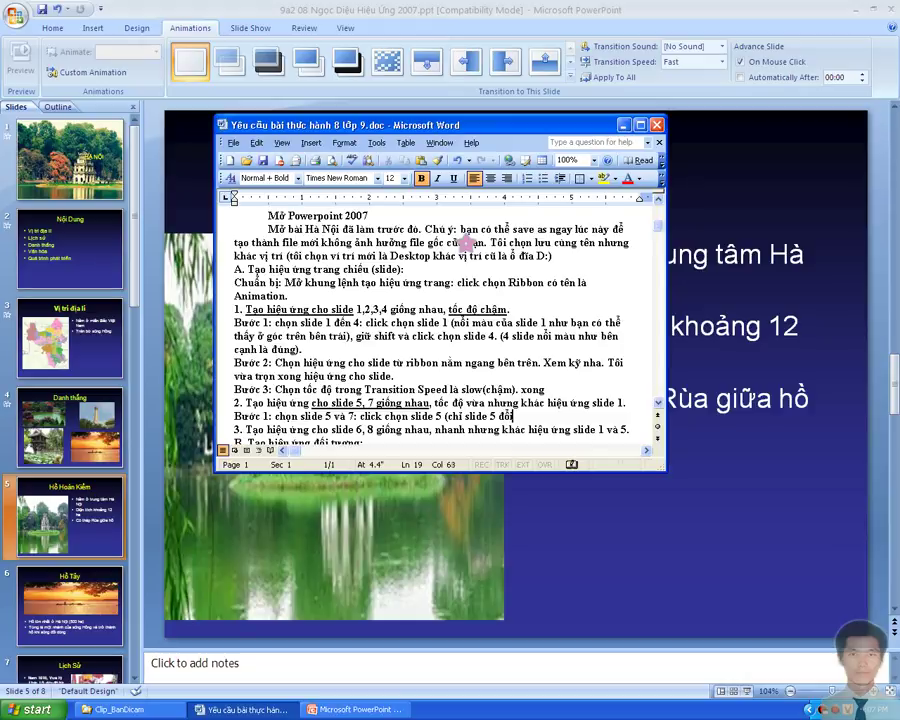
pyautogui.write(' ma')
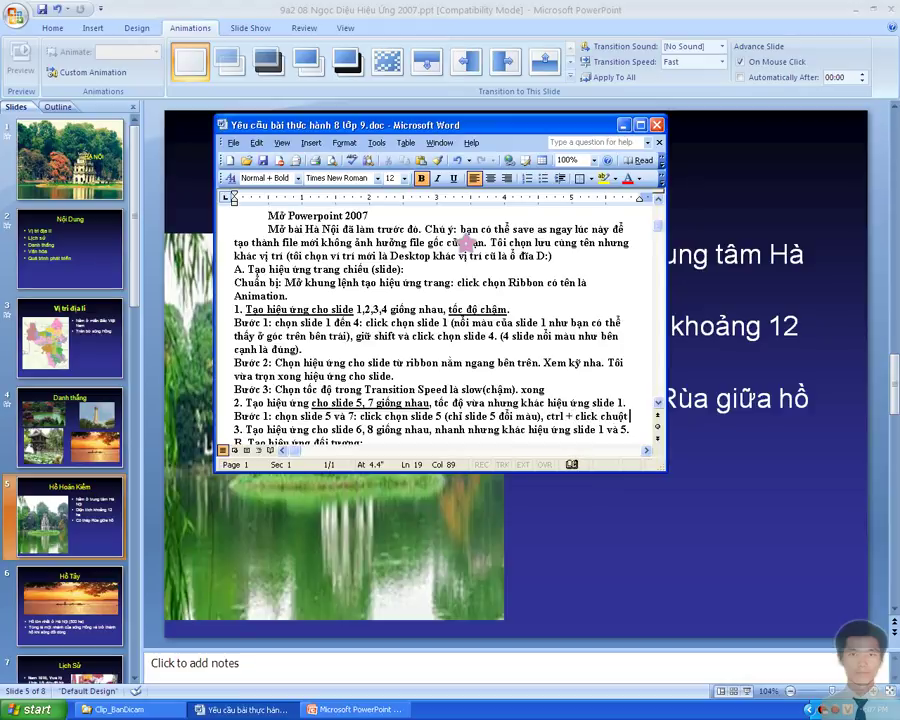
pyautogui.write('lide 7')
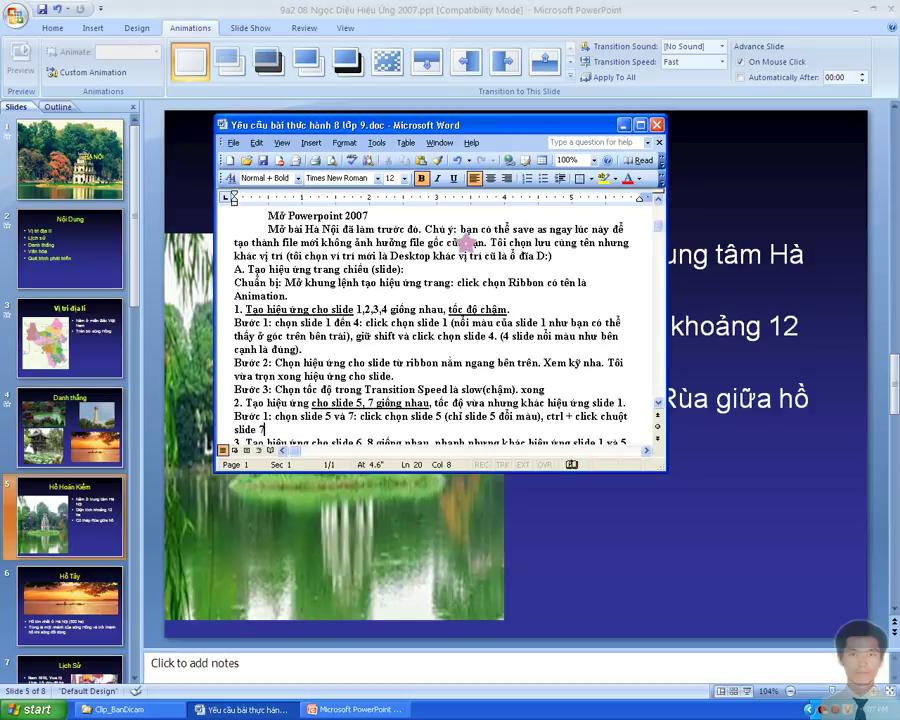
pyautogui.write(' (th')
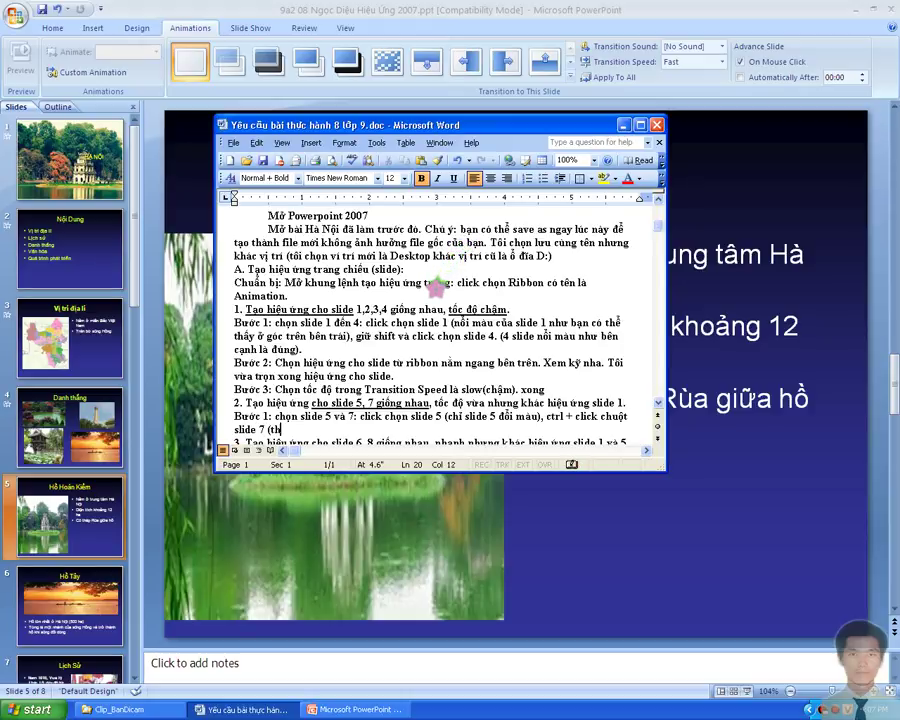
pyautogui.write('êm slide 7 đổi màu')
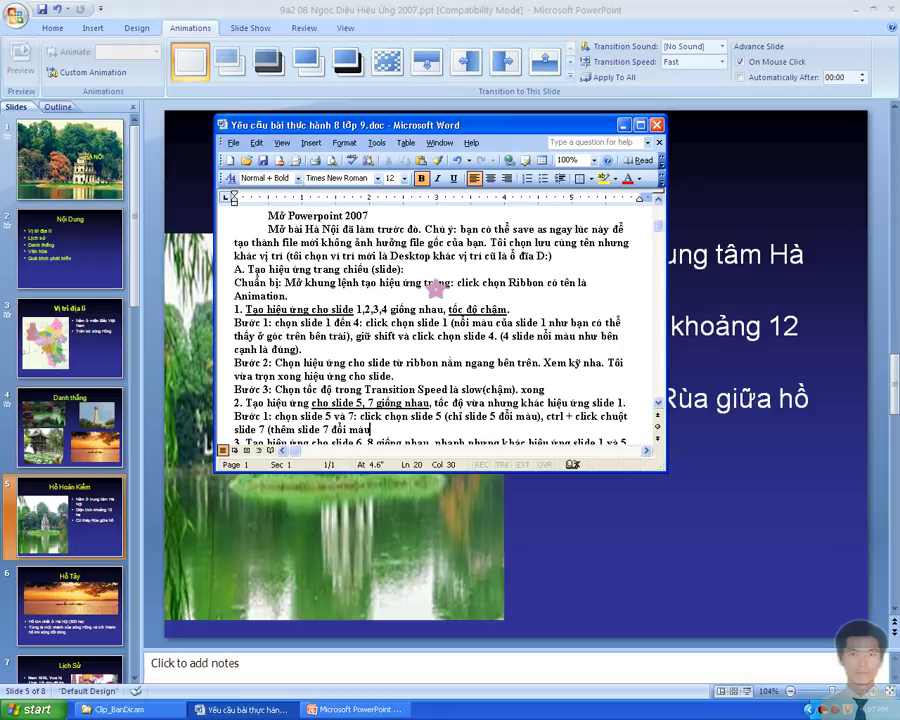
# Ctrl-select slide 7 Lịch Sử so slides 5 and 7 are chosen together.
pyautogui.click(35, 668)
pyautogui.click(35, 670)
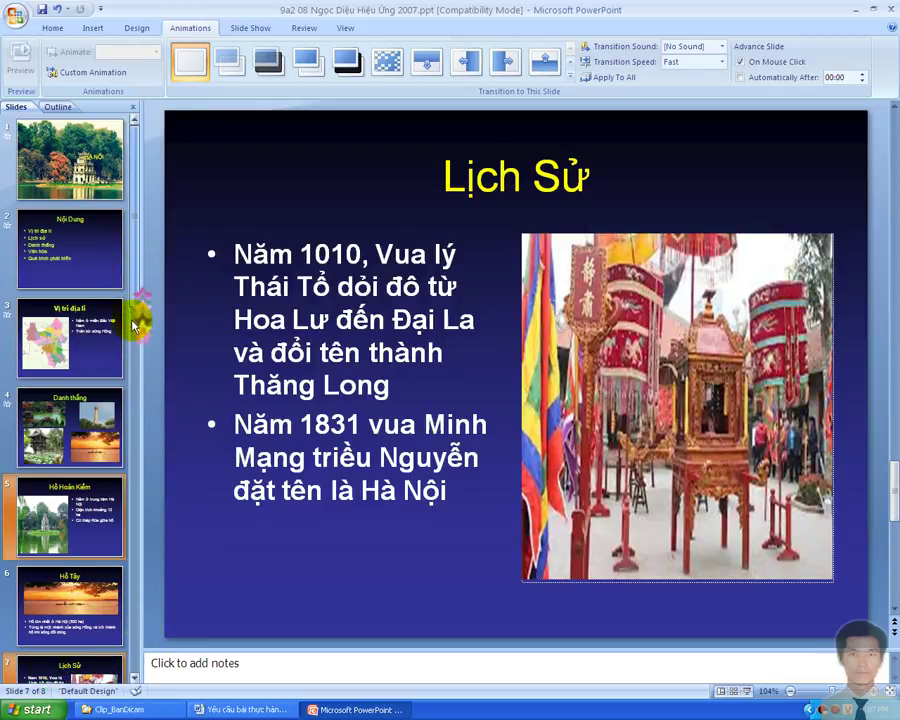
pyautogui.click(134, 678)
pyautogui.click(134, 678)
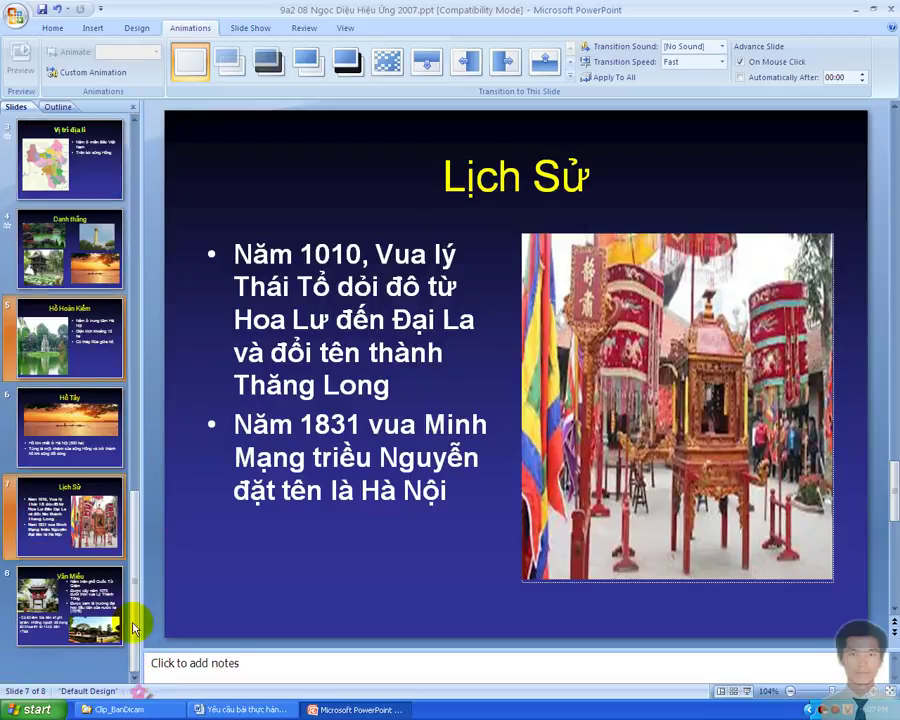
# Finish the Bước 1 line, start Bước 2, and make item 2's 'Tạo hiệu ứng cho slide' red.
pyautogui.click(255, 712)
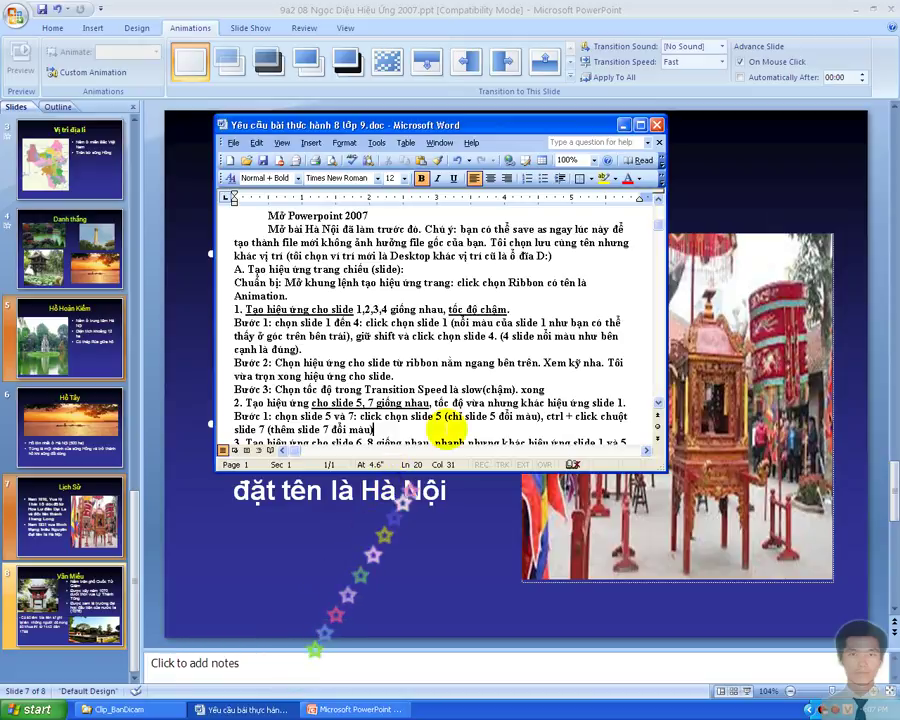
pyautogui.write(' như bên cạnh là')
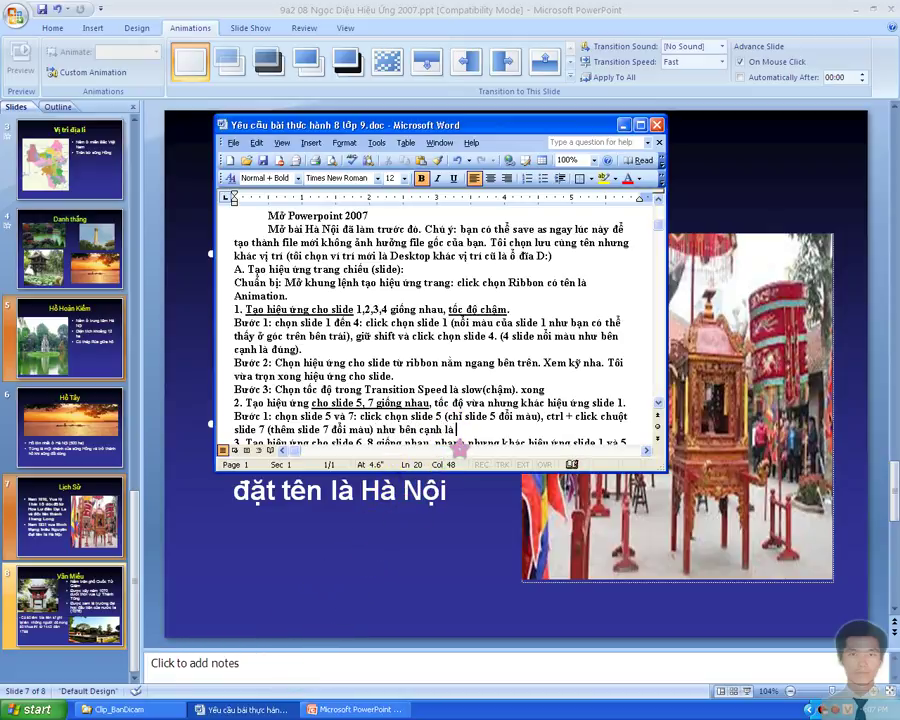
pyautogui.write('đun')
pyautogui.press('Return')
pyautogui.write('Bước 2:')
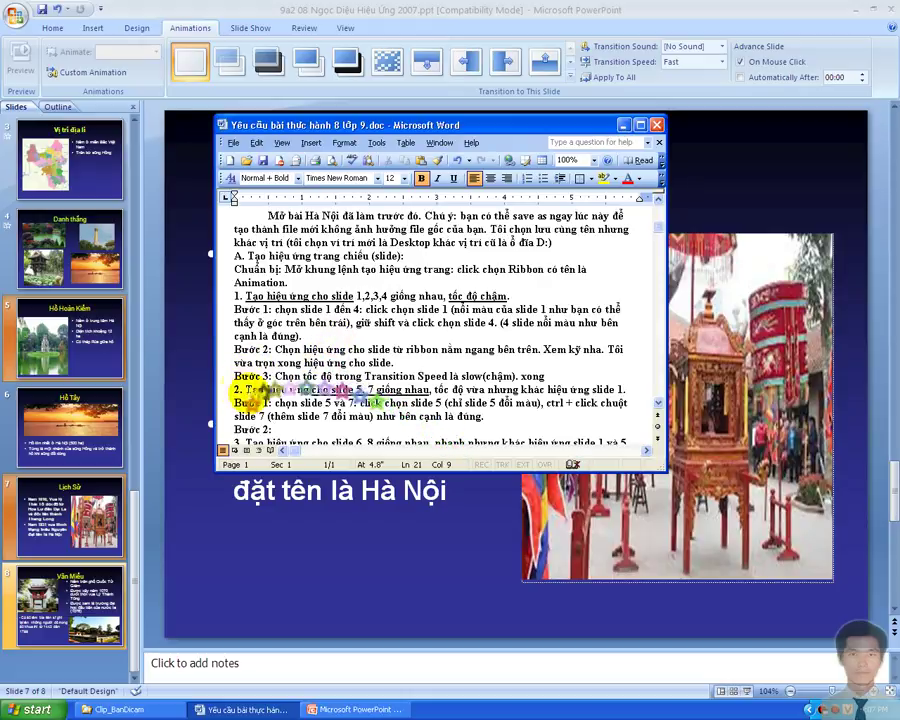
pyautogui.moveTo(246, 389); pyautogui.dragTo(356, 390)
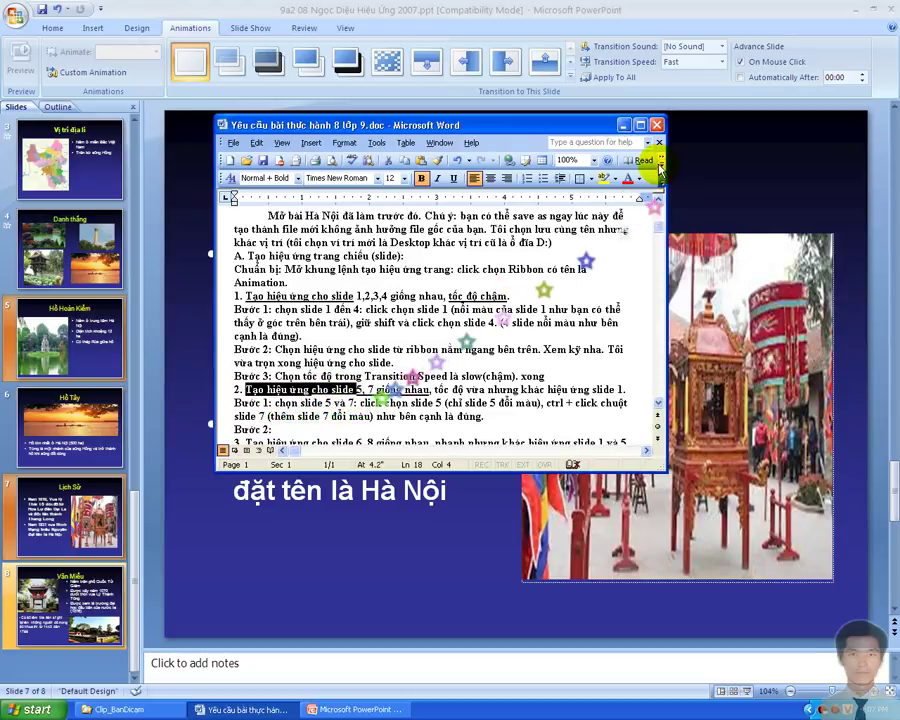
pyautogui.click(628, 180)
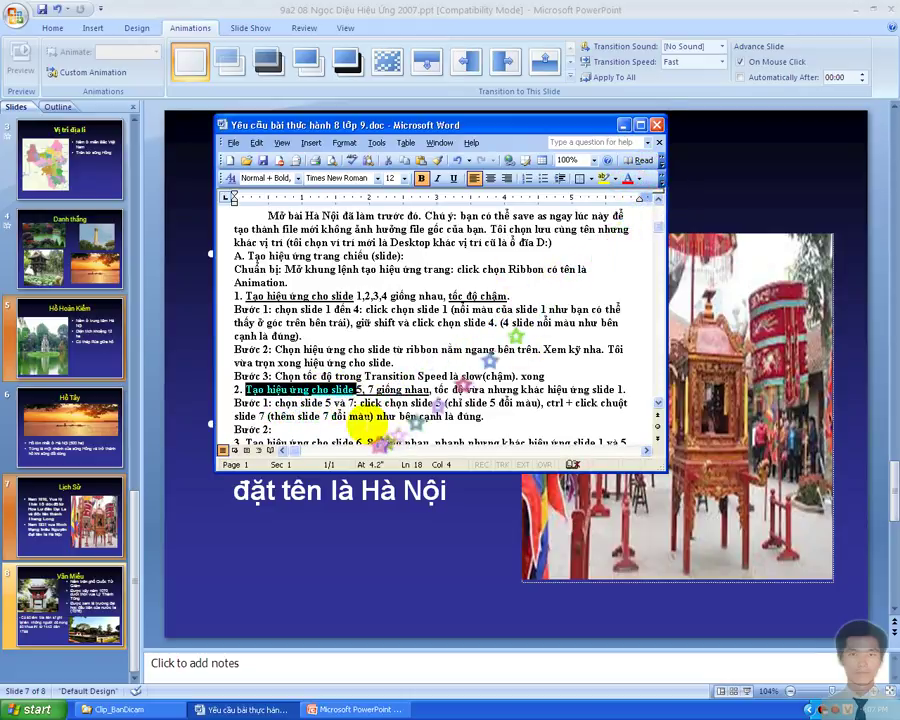
# Write Bước 2 about choosing a different ribbon effect and colour both 'khác' words red.
pyautogui.click(295, 429)
pyautogui.write('chọn hiệu ứng từ ribbon trên.')
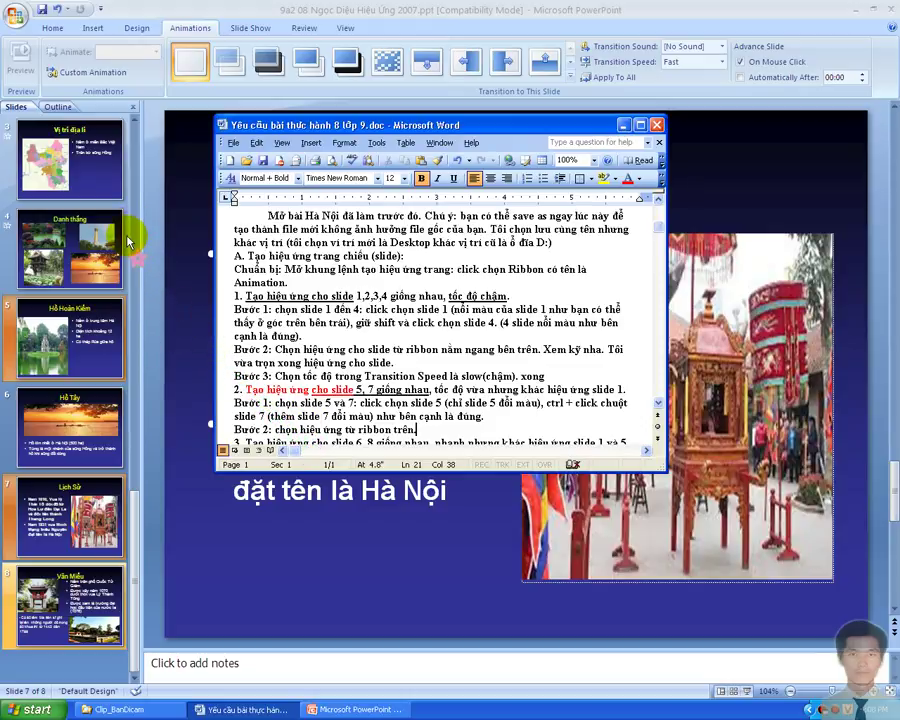
pyautogui.write(' Chú')
pyautogui.write('s kh')
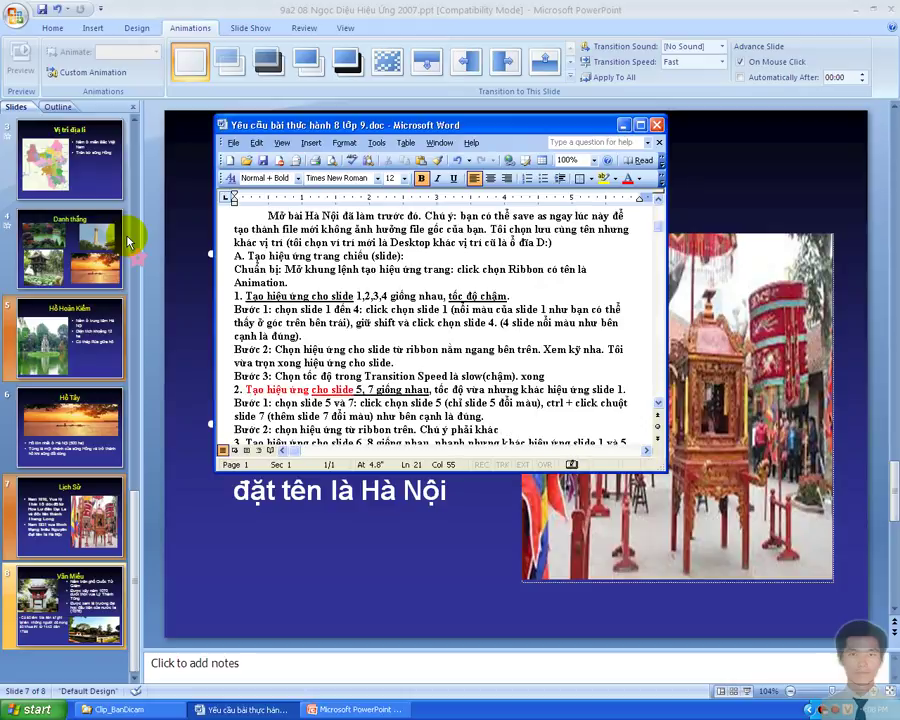
pyautogui.write('eju uw vue')
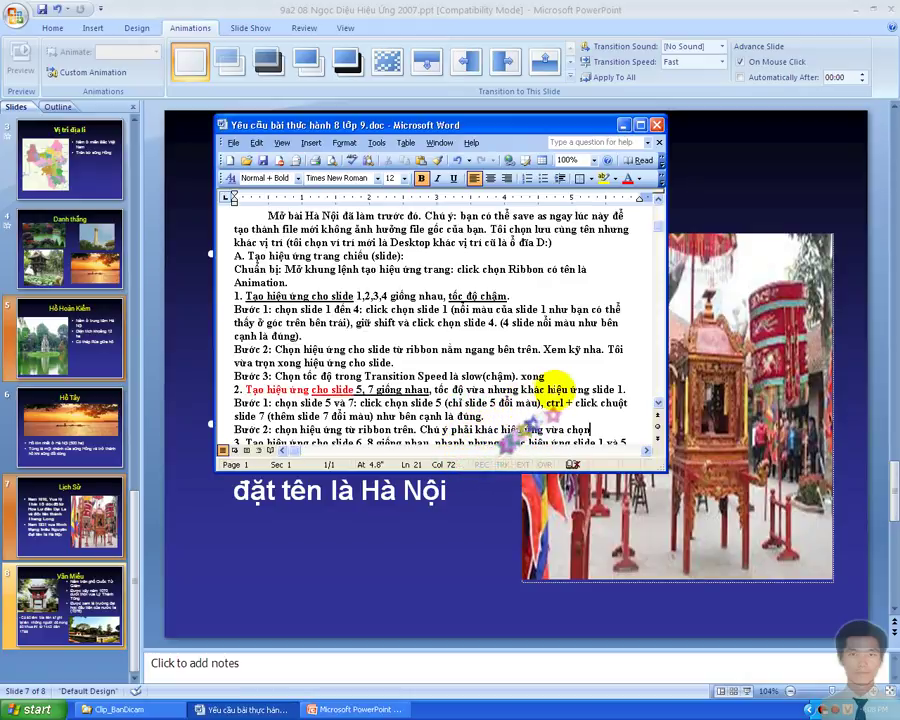
pyautogui.doubleClick(488, 429)
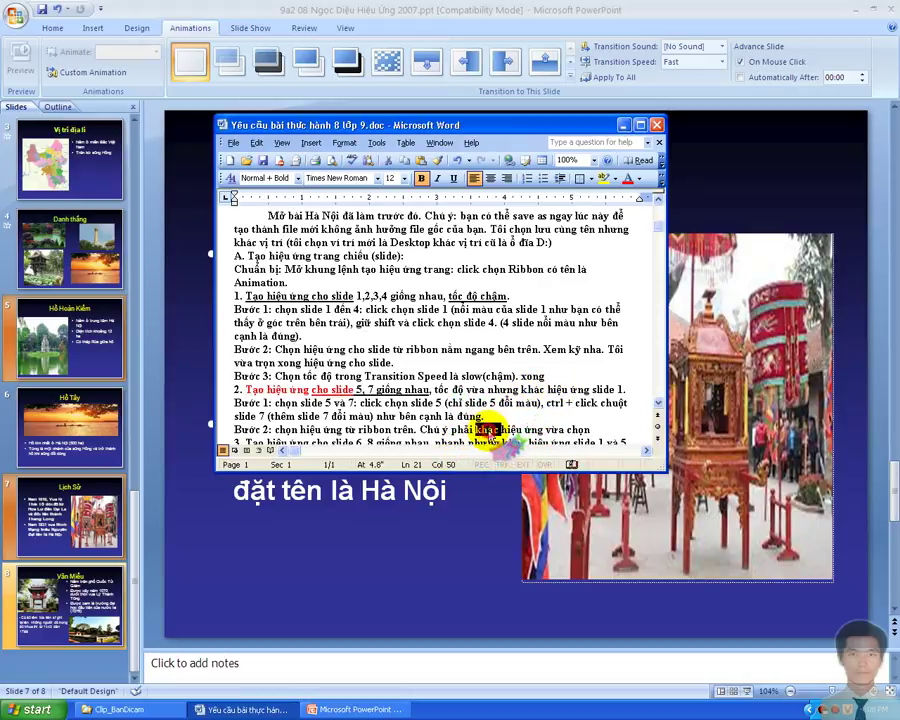
pyautogui.click(605, 178)
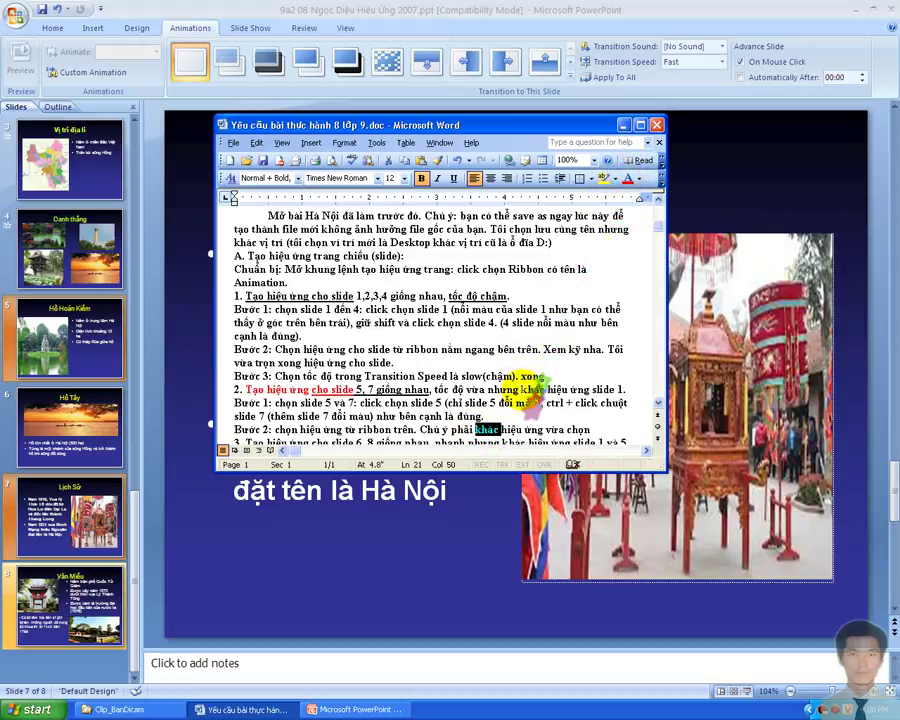
pyautogui.doubleClick(533, 389)
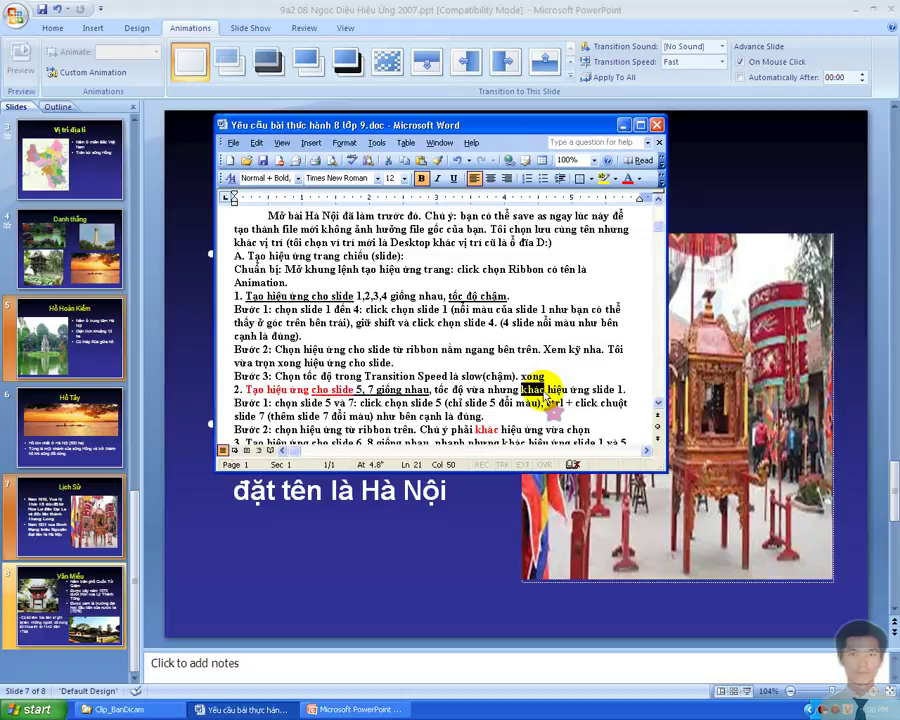
pyautogui.click(627, 178)
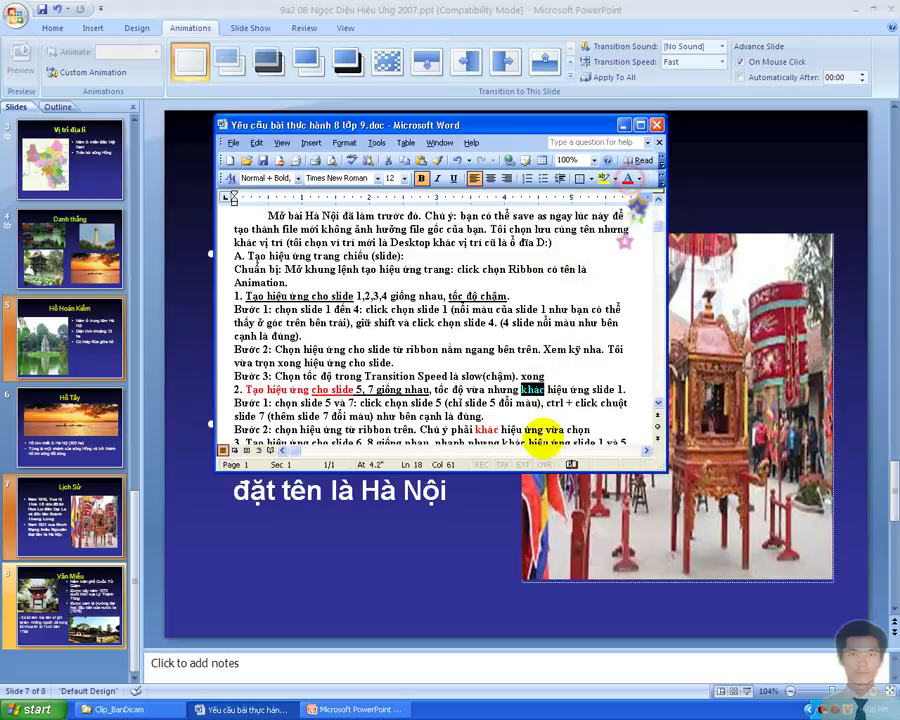
pyautogui.click(591, 430)
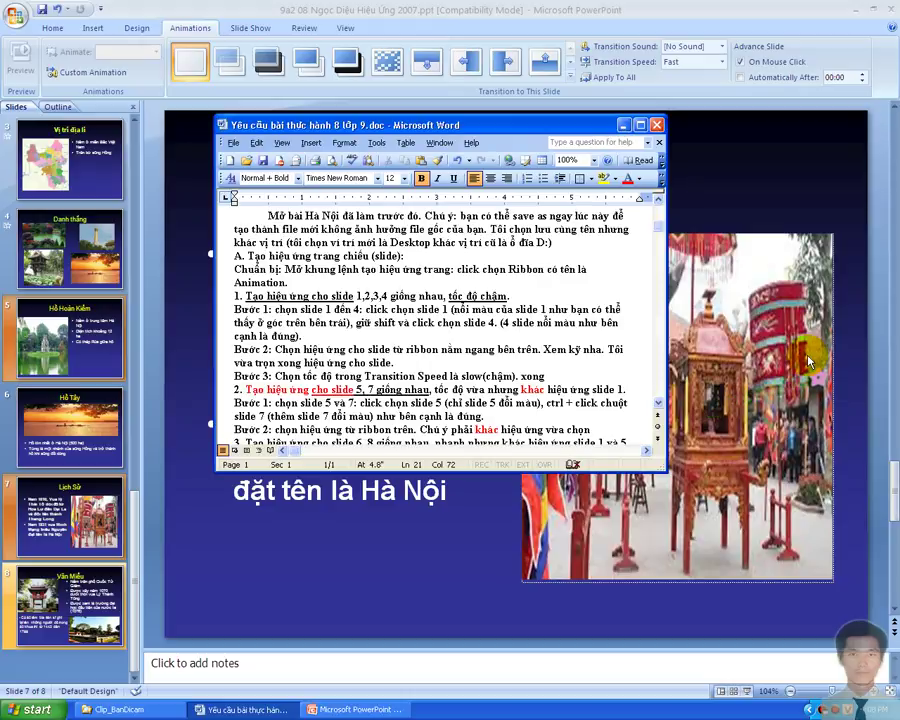
# Apply the Random Bars transition to slides 5 and 7 from the transitions gallery.
pyautogui.click(433, 64)
pyautogui.click(426, 62)
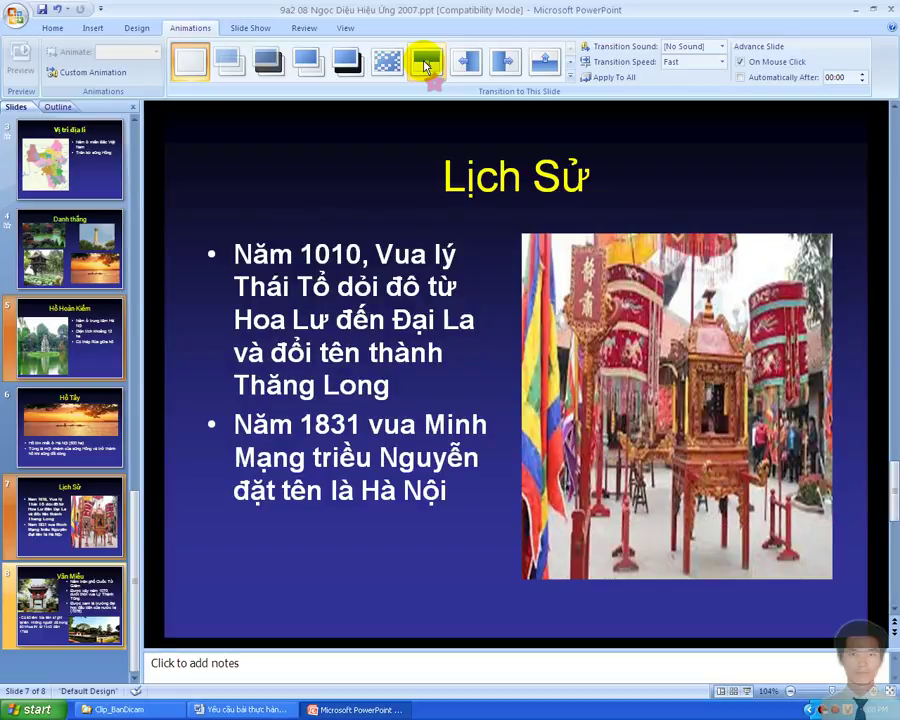
pyautogui.click(571, 73)
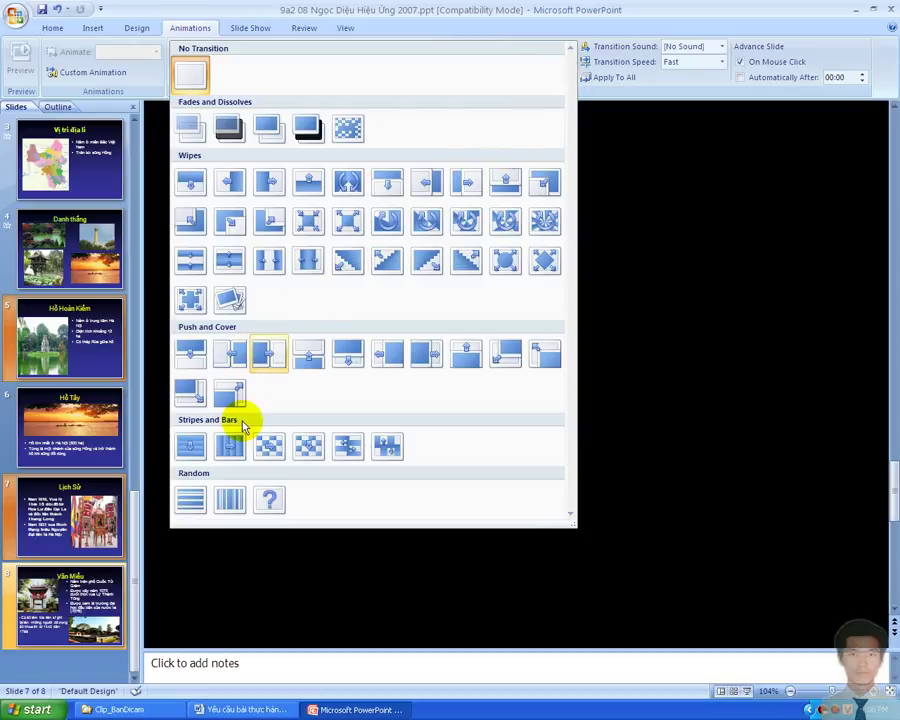
pyautogui.click(230, 500)
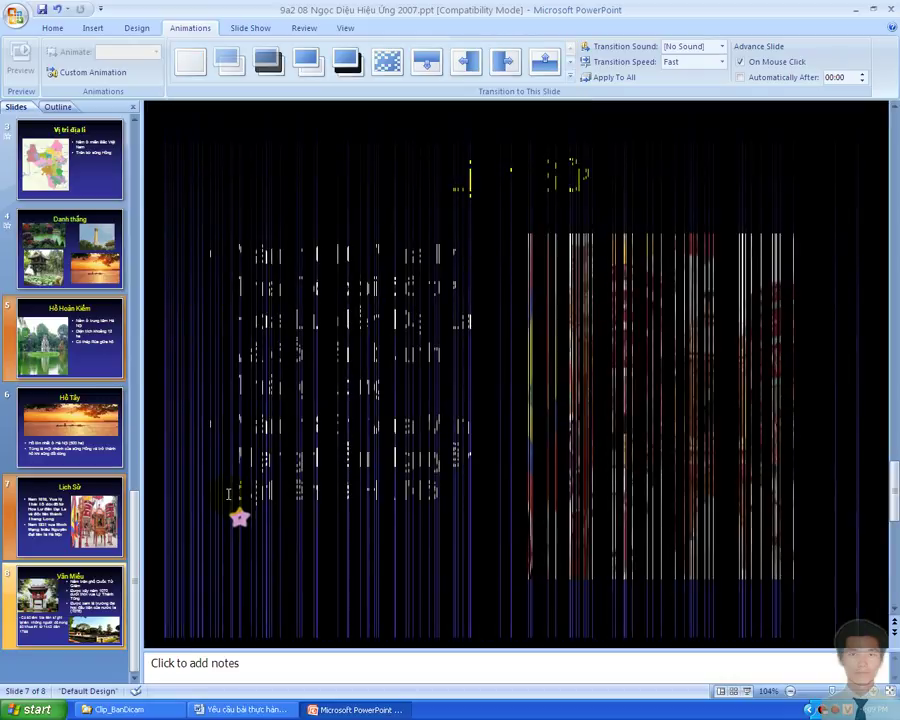
pyautogui.click(248, 709)
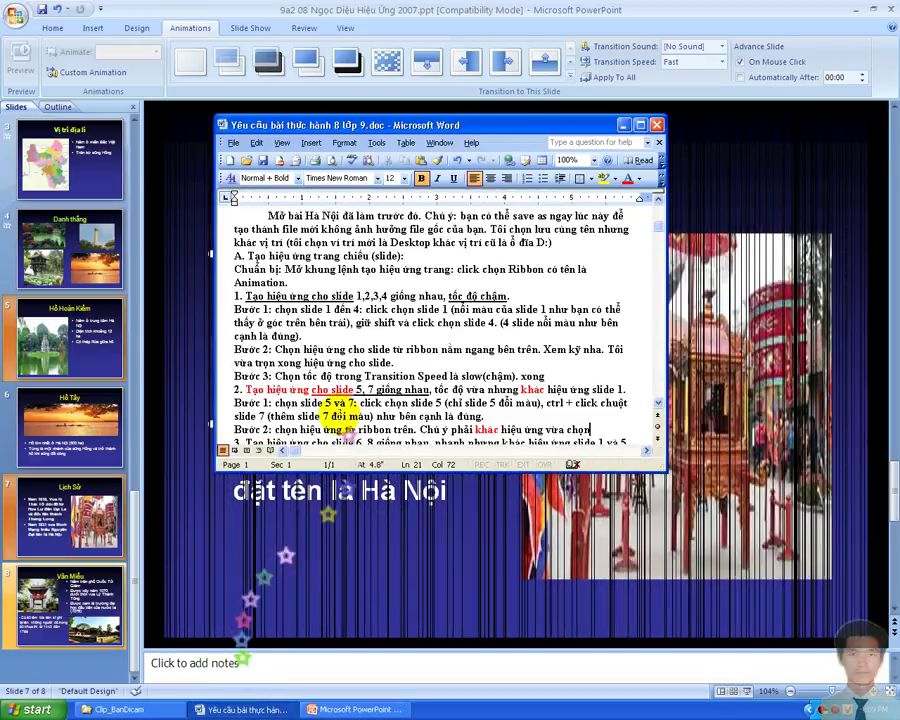
# Finish the Step 2 random-effect note and underline 'tốc độ vừa' in item 2.
pyautogui.write('.')
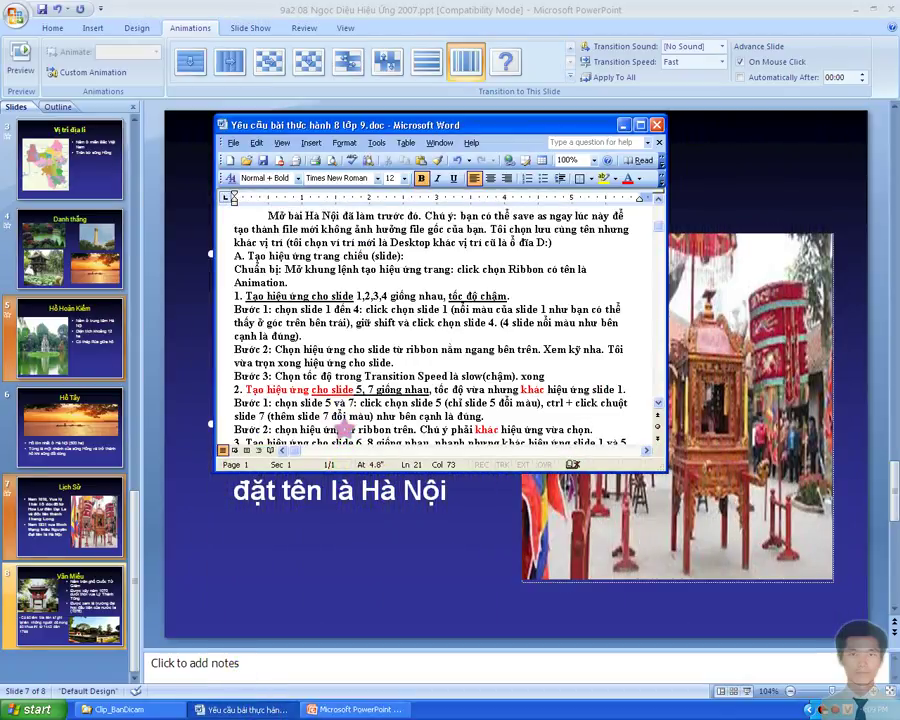
pyautogui.write(' Tổ')
pyautogui.write(' hie')
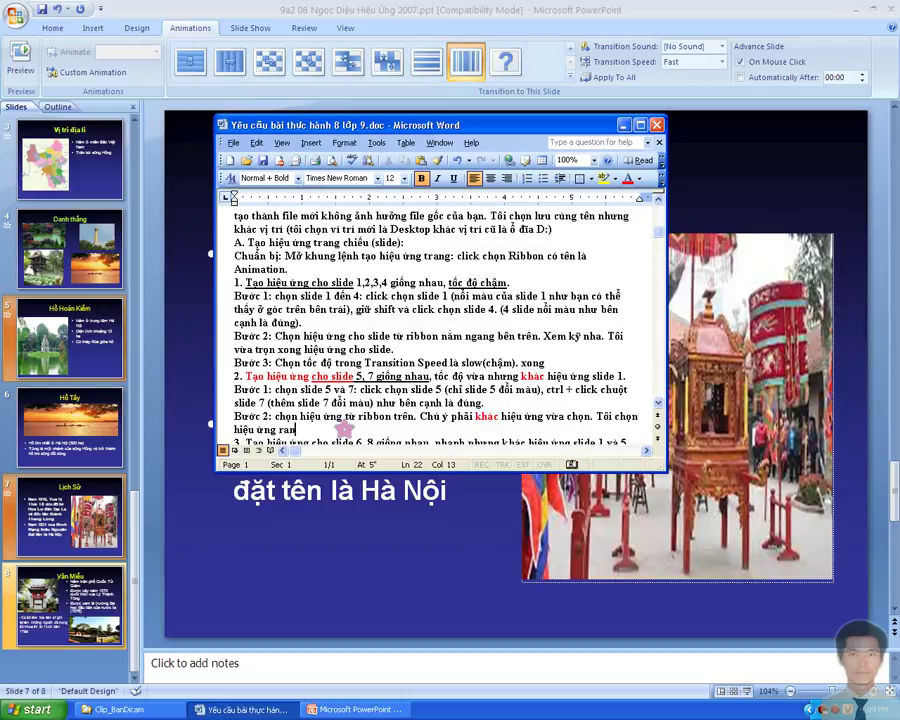
pyautogui.write('dom')
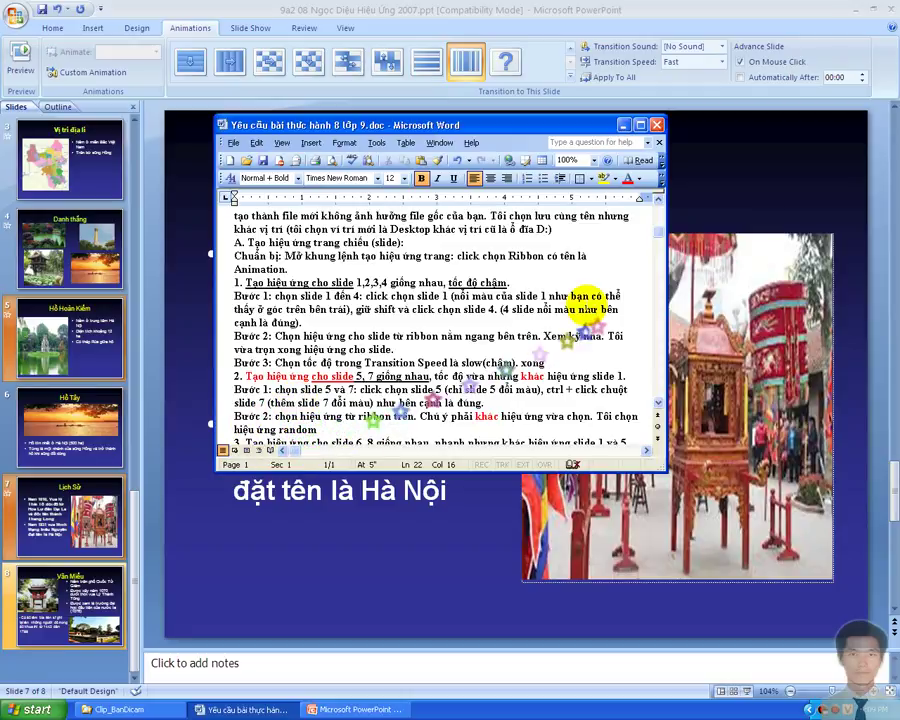
pyautogui.write(', bạn có thể chọn khác.')
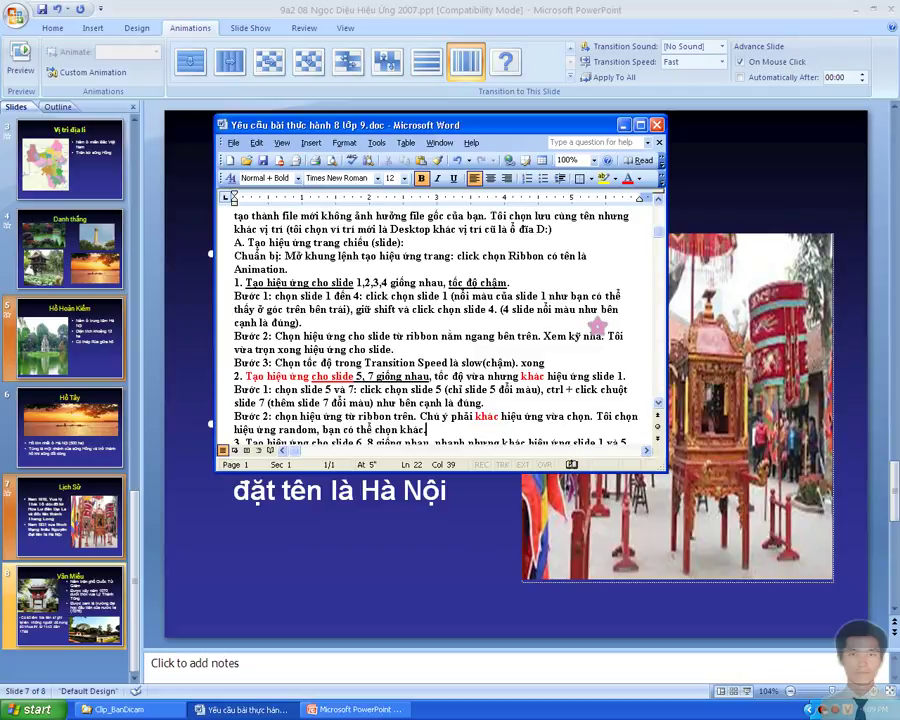
pyautogui.press('Return')
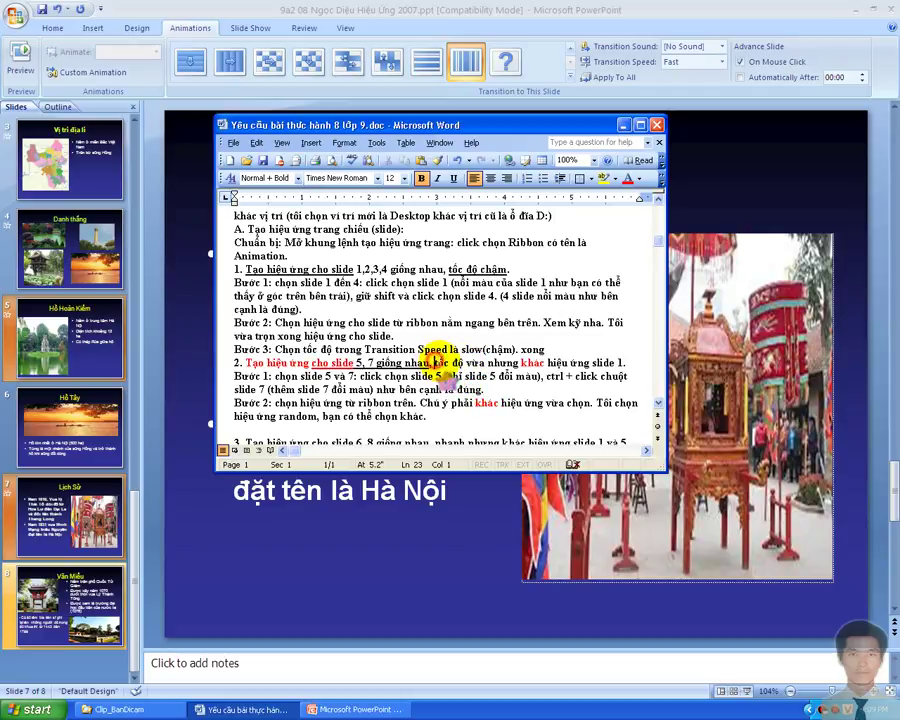
pyautogui.moveTo(436, 362); pyautogui.dragTo(487, 362)
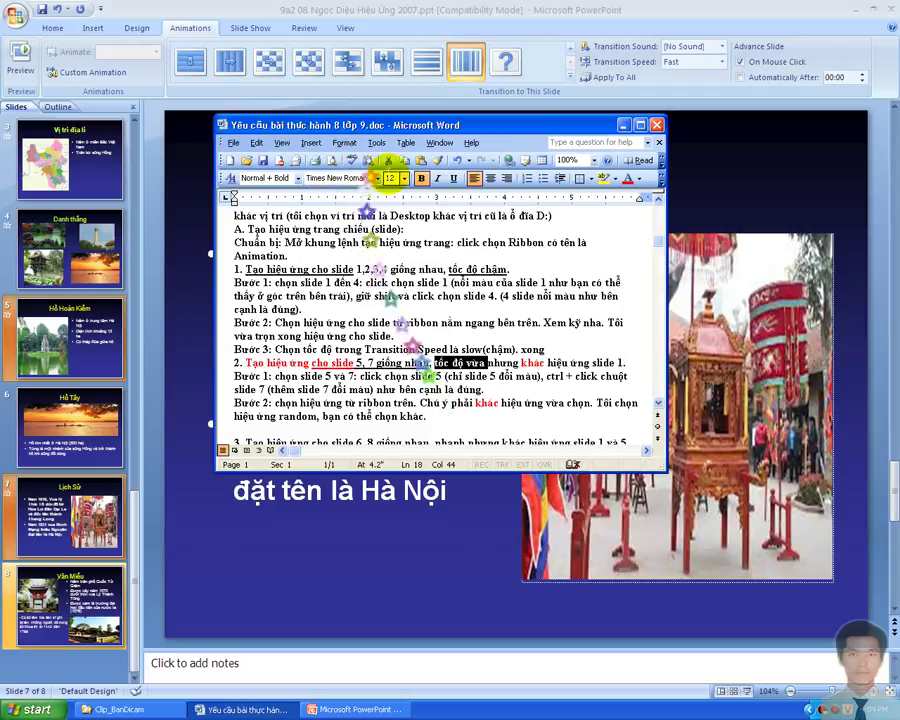
pyautogui.click(453, 178)
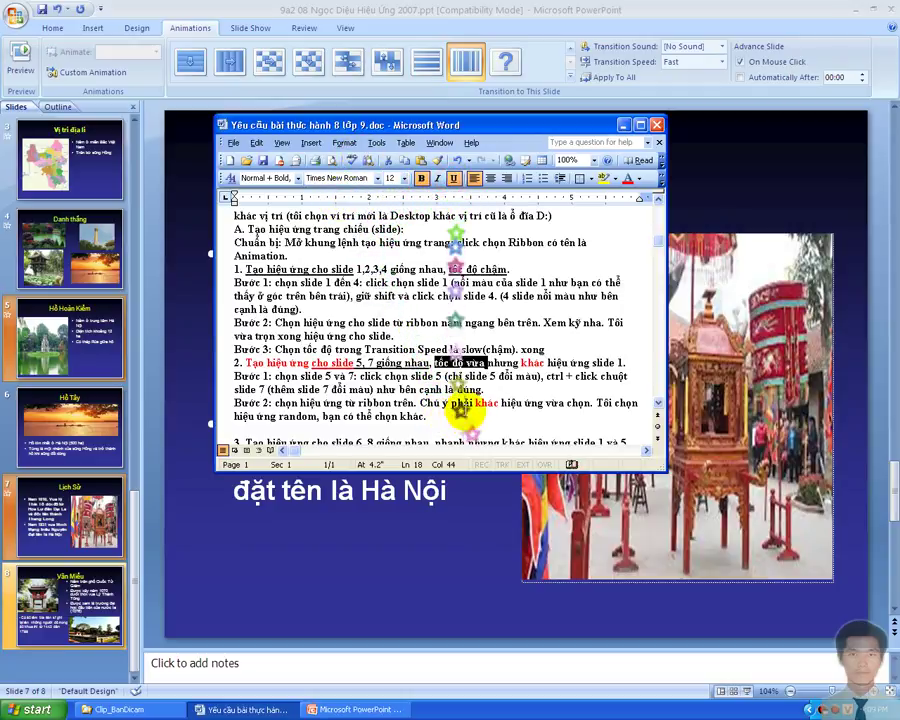
pyautogui.click(428, 417)
pyautogui.write('Bước 3: chọn tốc độ là medium')
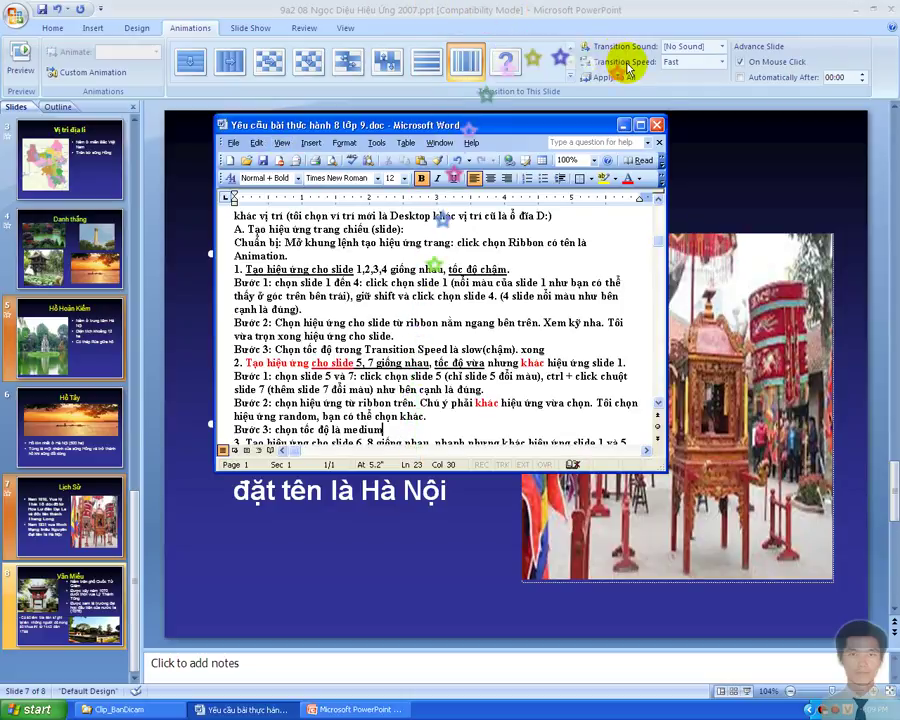
# Change the transition speed of slides 5 and 7 from Fast to Medium.
pyautogui.click(724, 66)
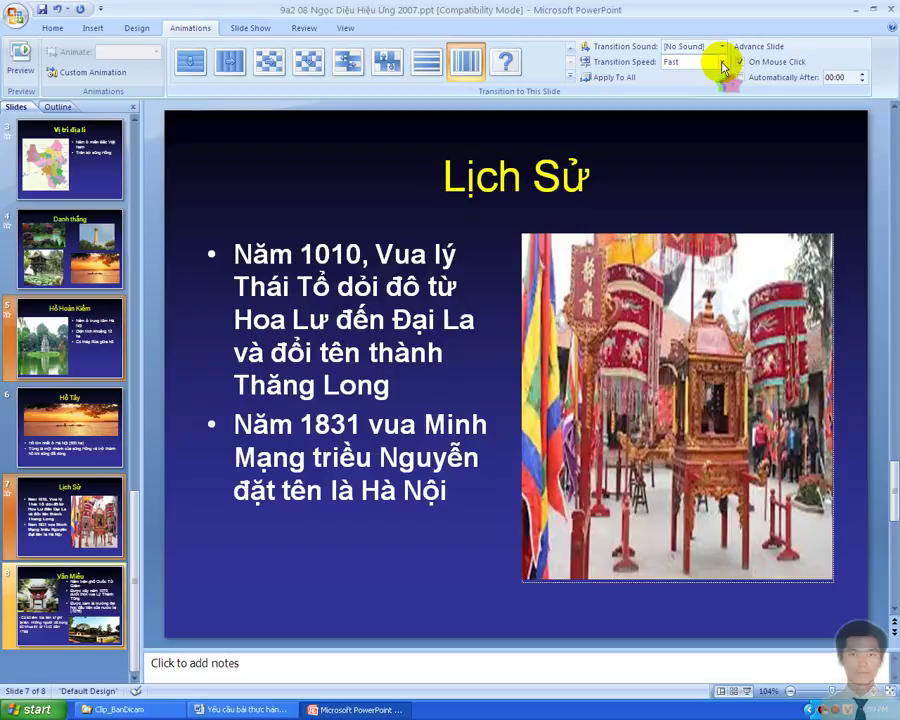
pyautogui.click(722, 64)
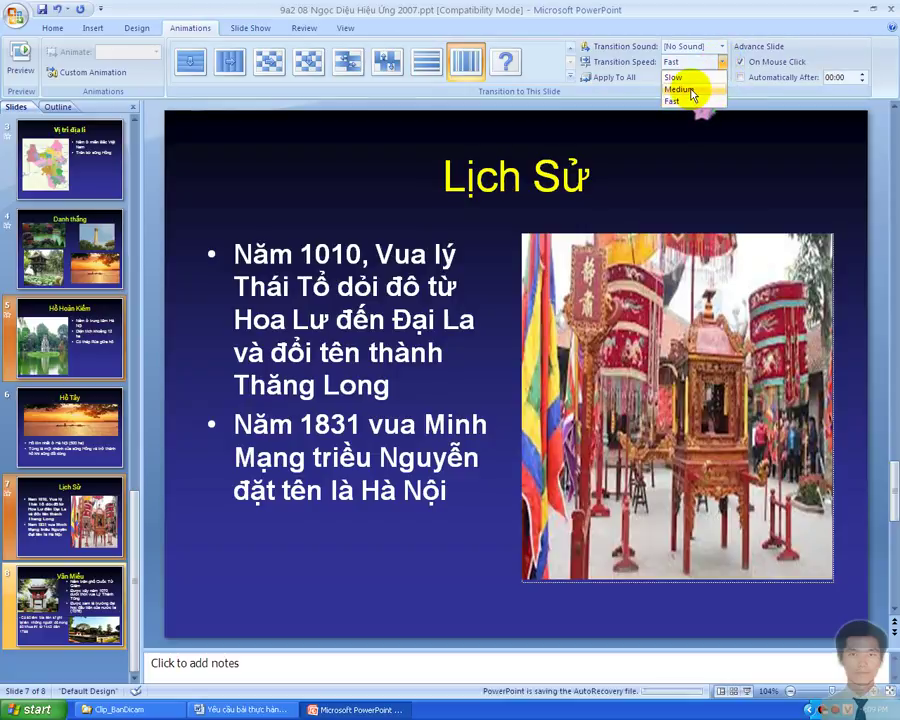
pyautogui.click(692, 91)
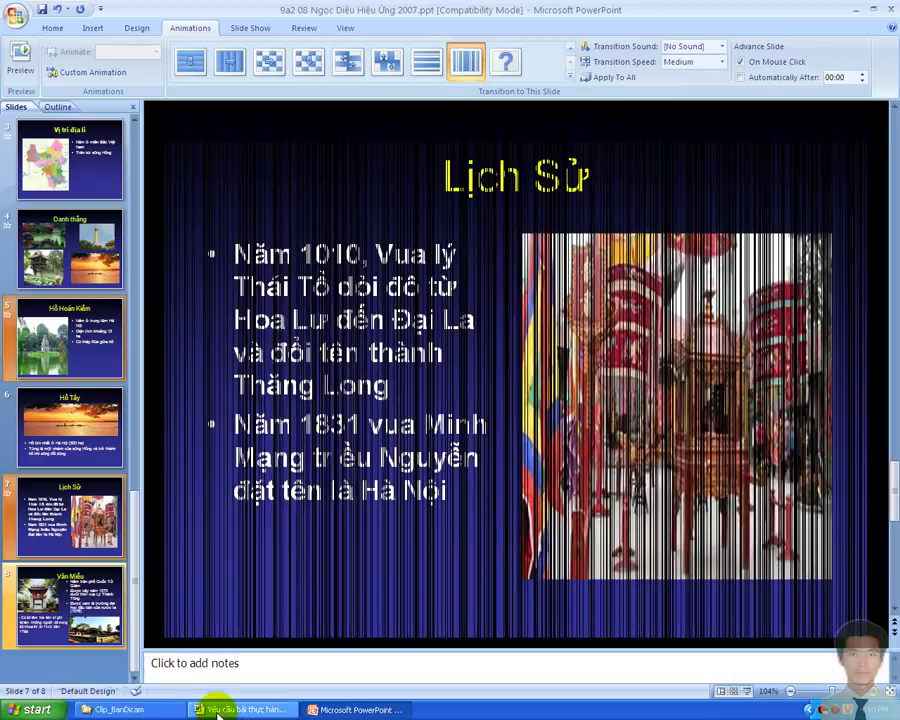
# In Word, end Bước 3 with '. xong' and start a Bước 1 line under item 3.
pyautogui.click(253, 710)
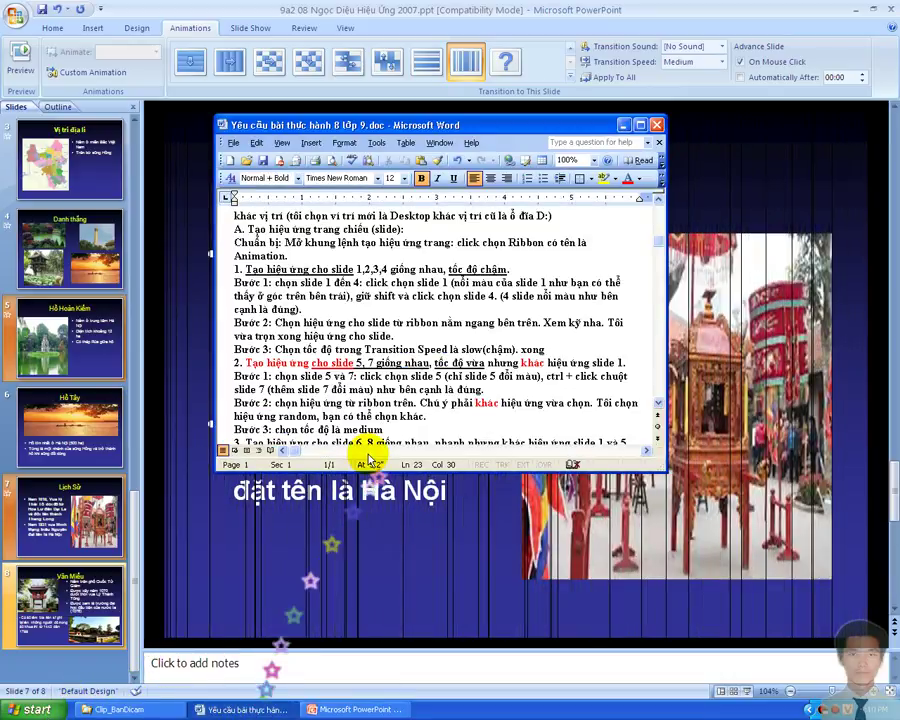
pyautogui.write('. xo')
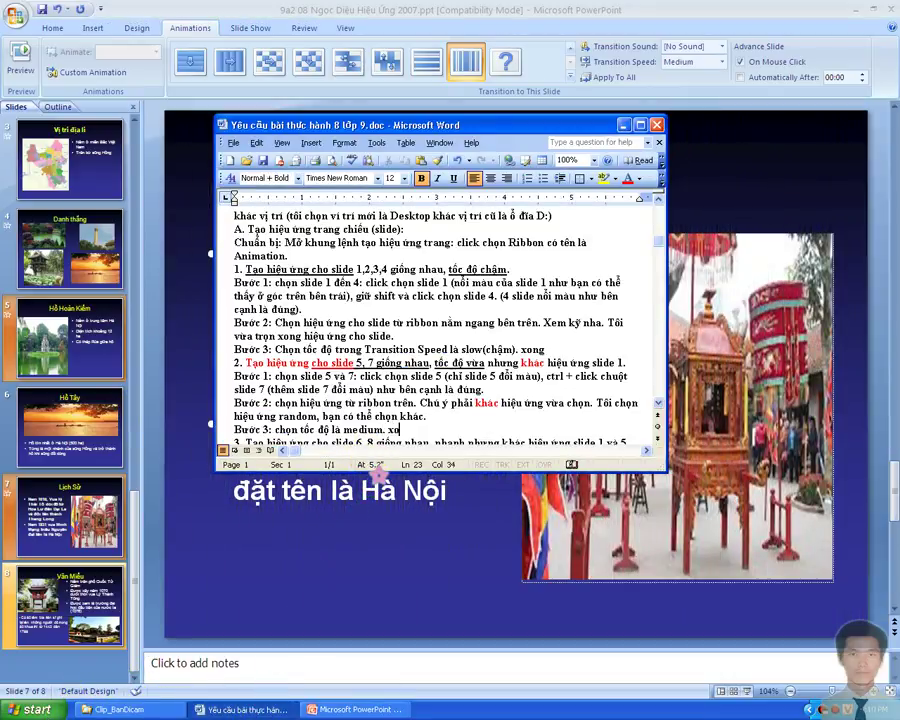
pyautogui.write('ng')
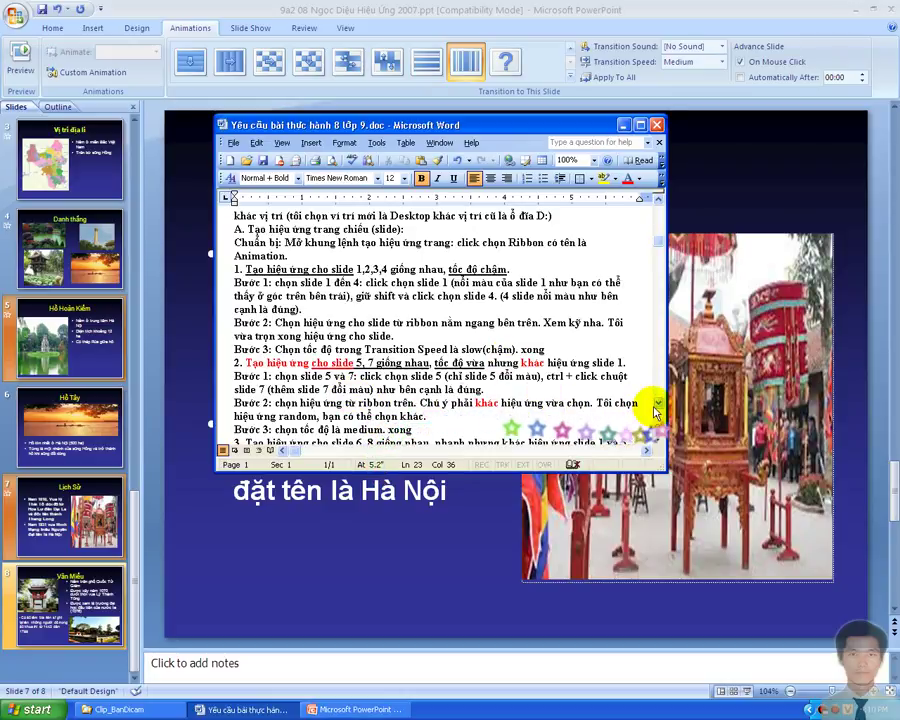
pyautogui.scroll(-2, 659, 405)
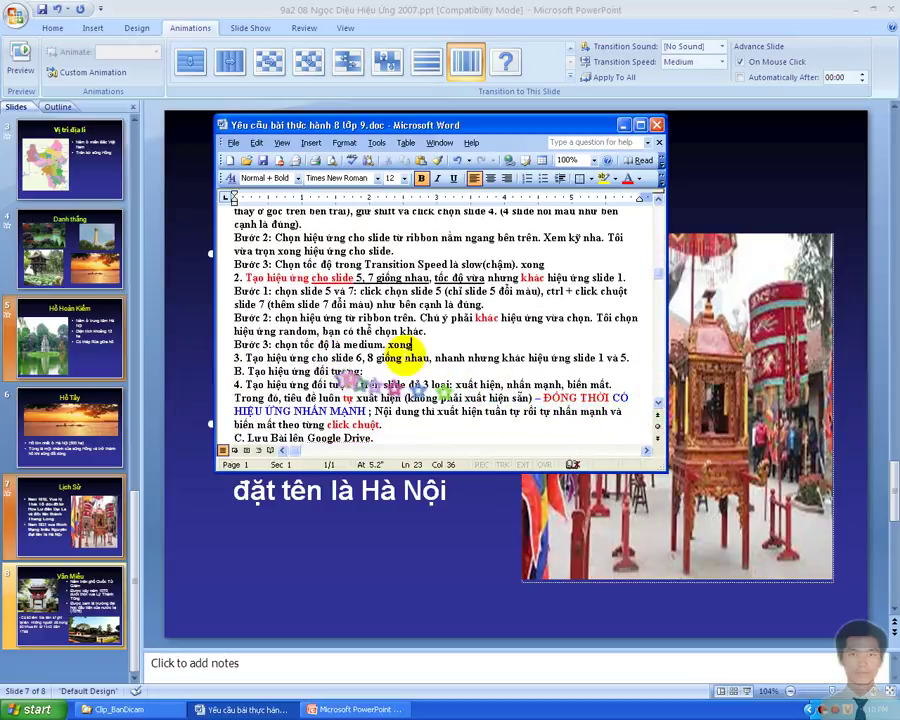
pyautogui.click(628, 357)
pyautogui.press('Return')
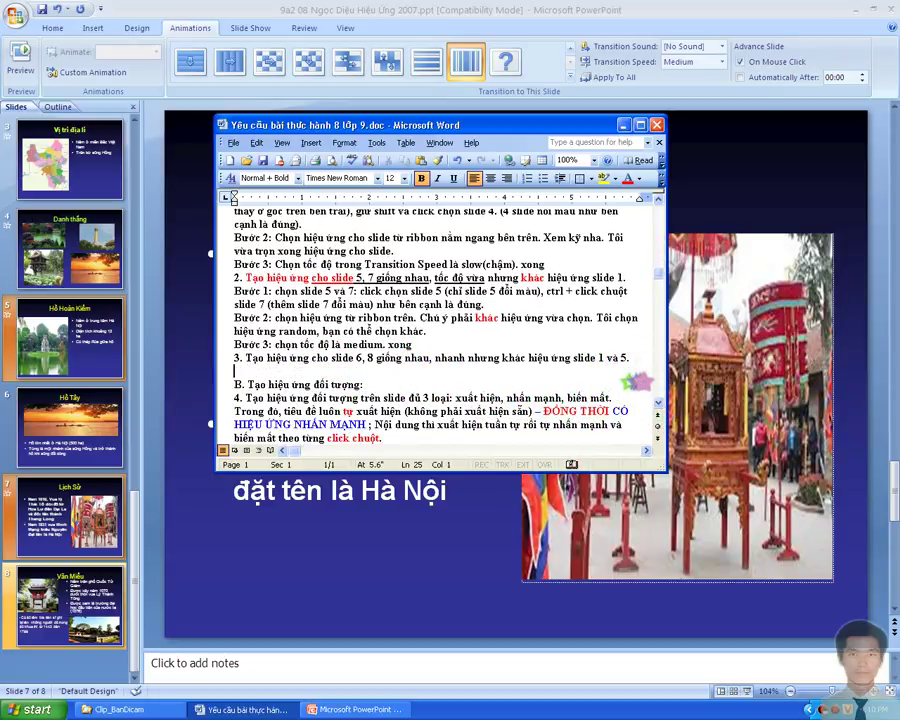
pyautogui.write('Bước')
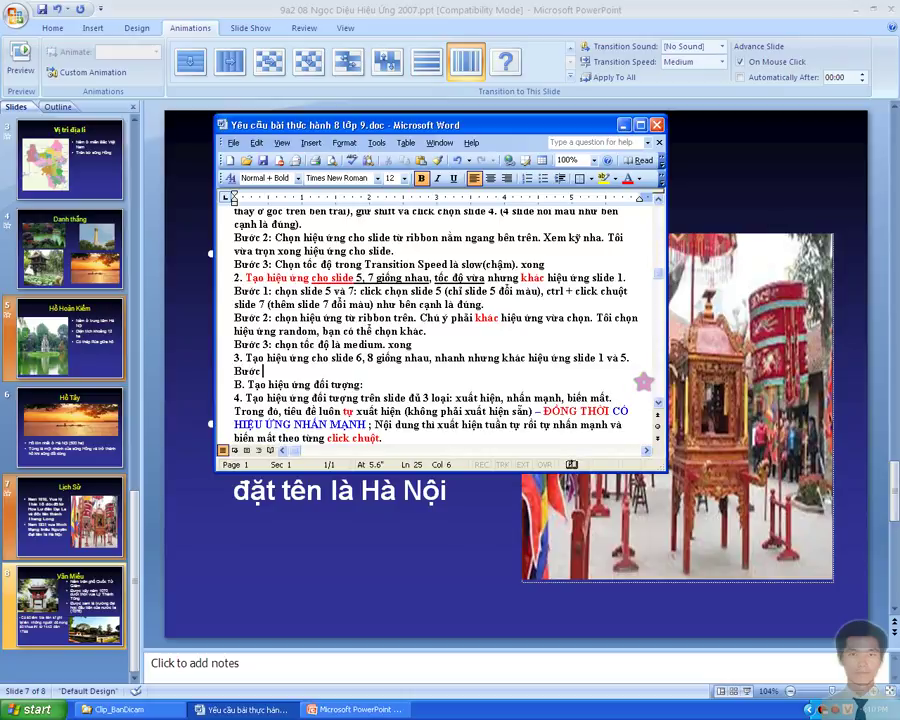
pyautogui.write(' 1: CHO')
# Note 'Chọn slide 6 và' in Word and select slide 6 in the Slides pane.
pyautogui.press('BackSpace')
pyautogui.press('BackSpace')
pyautogui.write('họn slide 6')
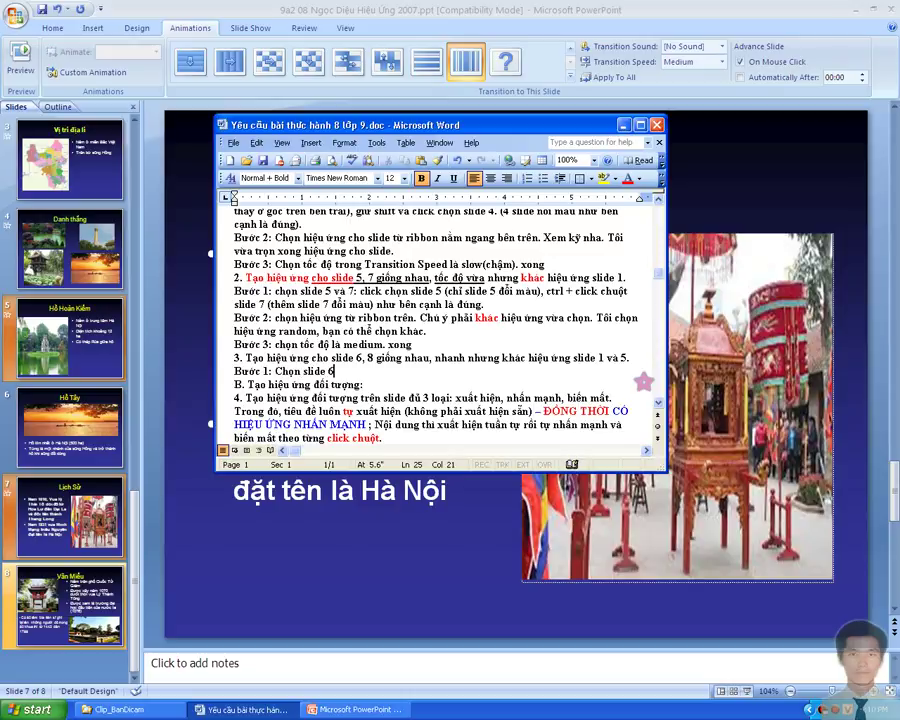
pyautogui.write(' và 8: click chọn slide 6,')
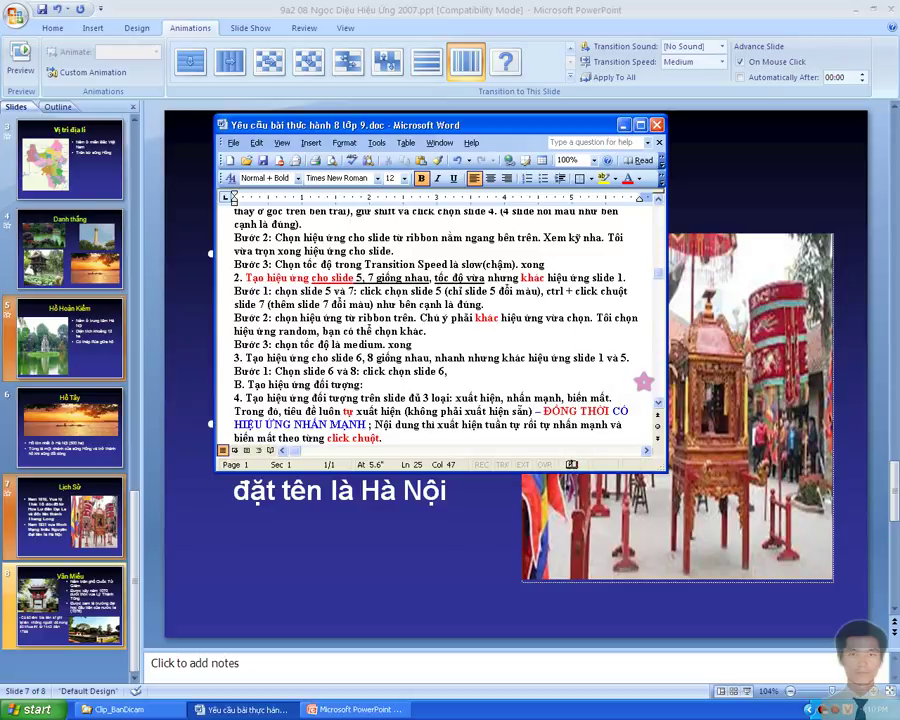
pyautogui.click(184, 394)
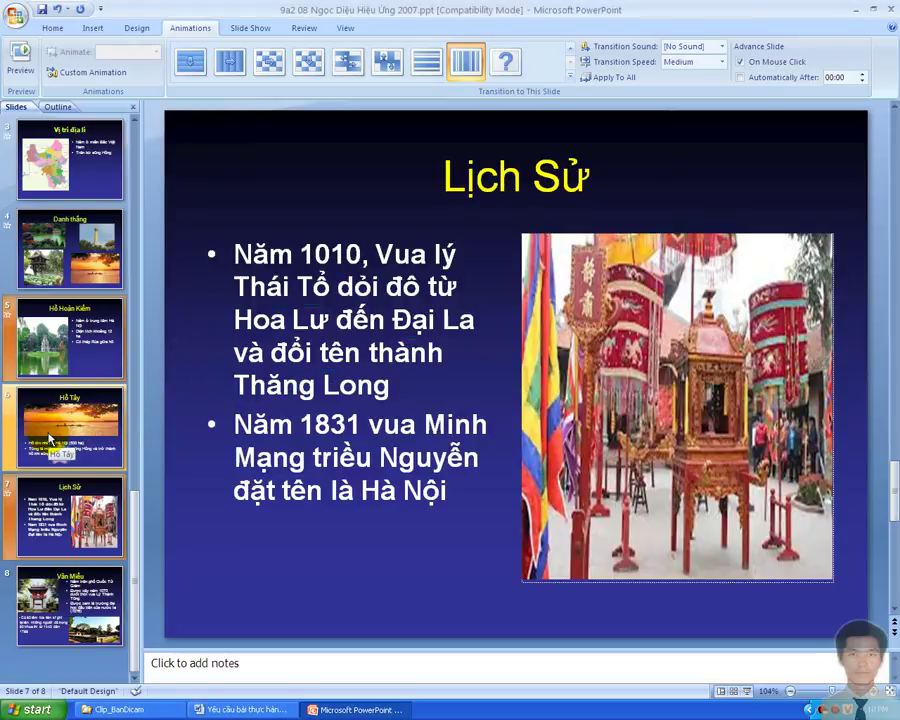
pyautogui.click(50, 437)
pyautogui.keyDown('ctrl'); pyautogui.click(70, 605); pyautogui.keyUp('ctrl')
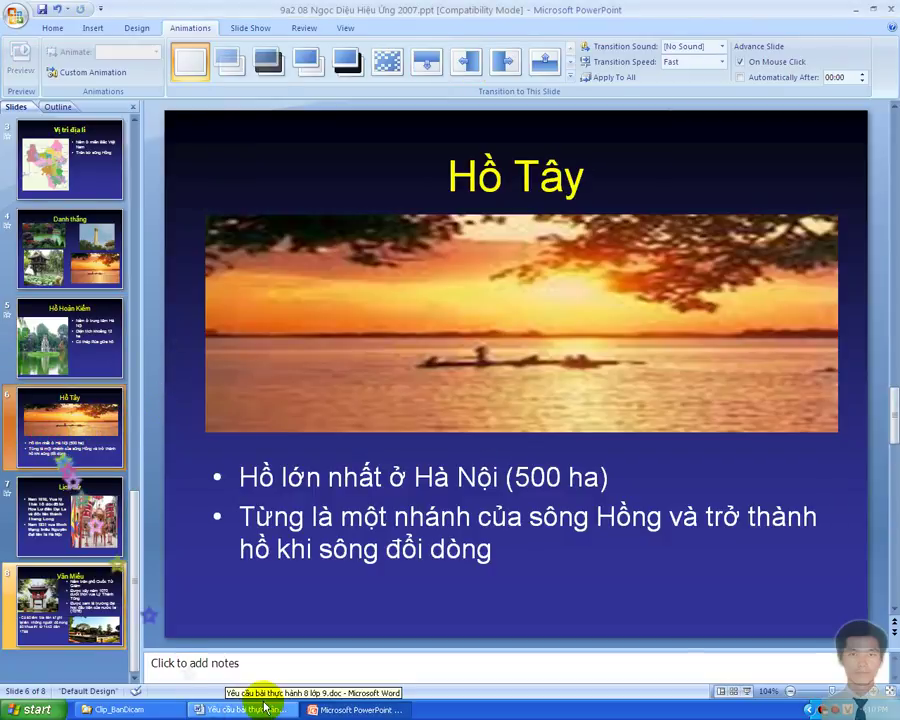
pyautogui.click(245, 709)
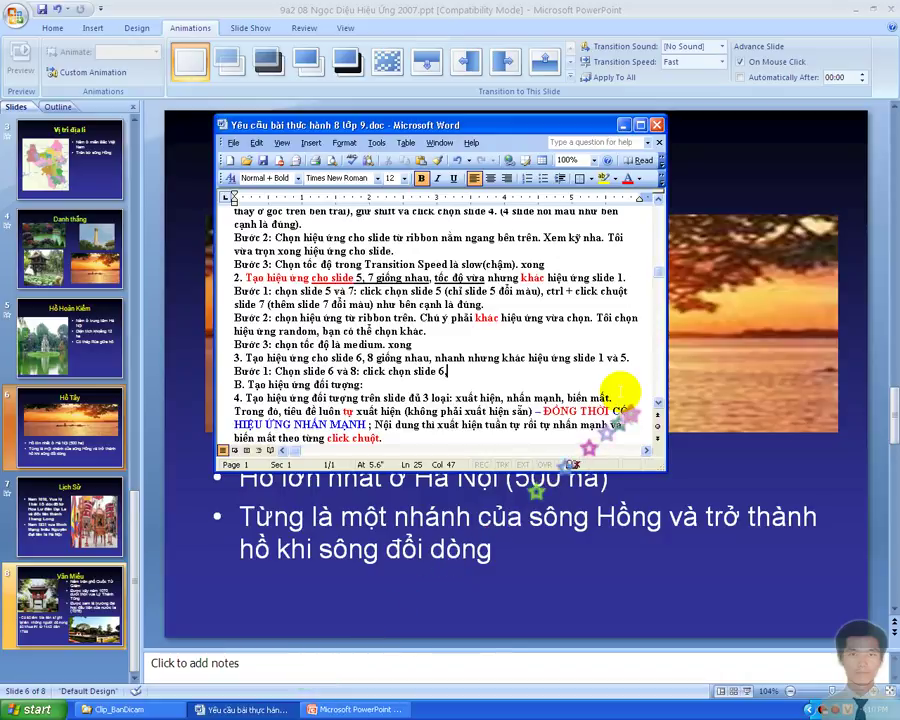
pyautogui.write('ctrl +cl')
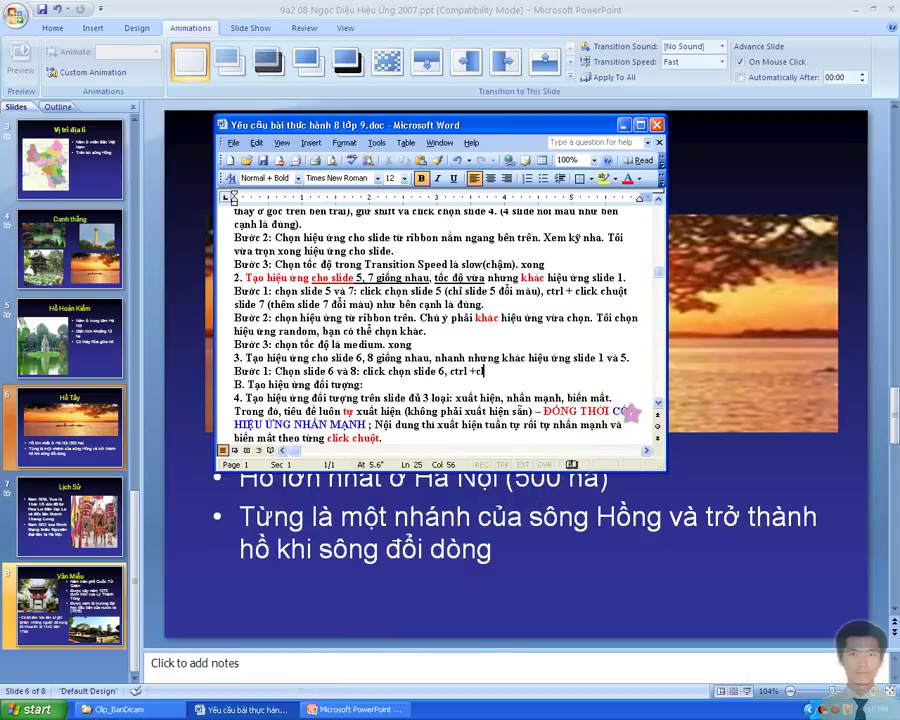
pyautogui.write('ick cho')
pyautogui.write(' sli')
pyautogui.write('de 8')
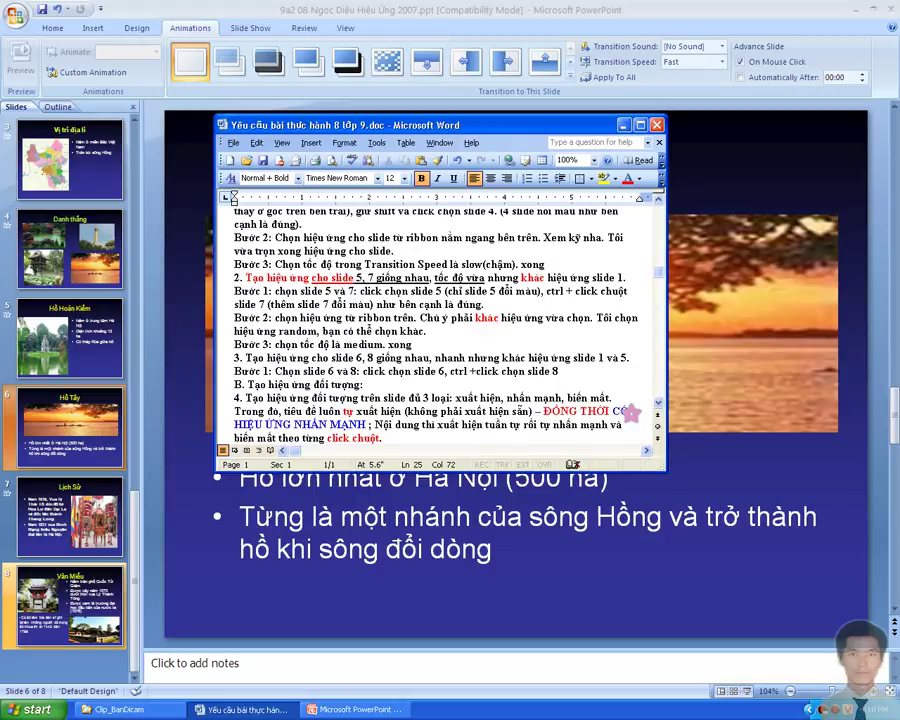
# Ctrl-add slide 8 to the selection, removing slide 7 added by mistake.
pyautogui.click(44, 600)
pyautogui.click(44, 600)
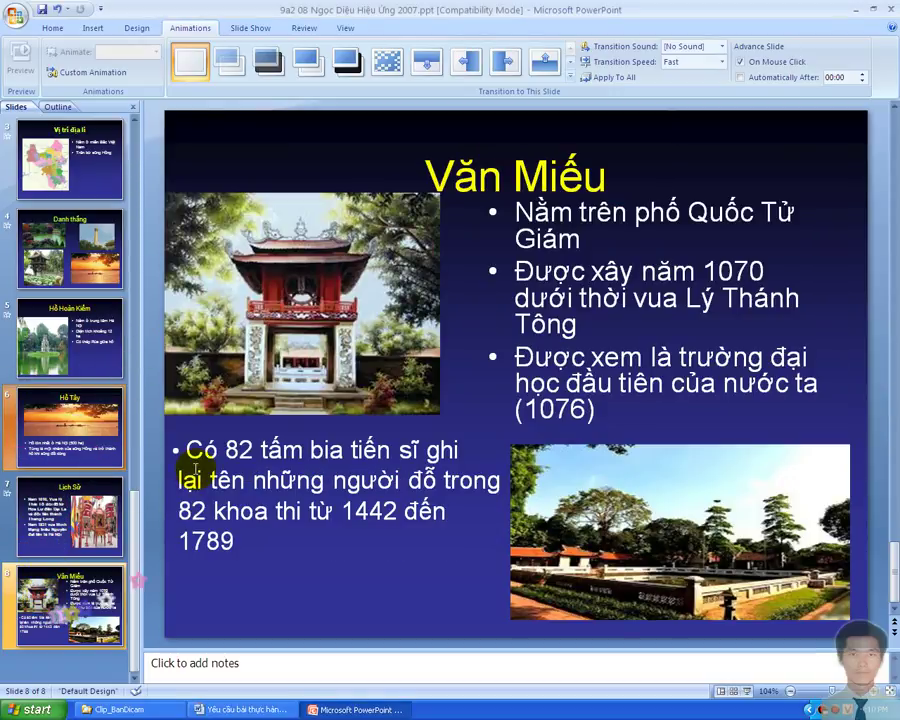
pyautogui.keyDown('ctrl'); pyautogui.click(130, 525); pyautogui.keyUp('ctrl')
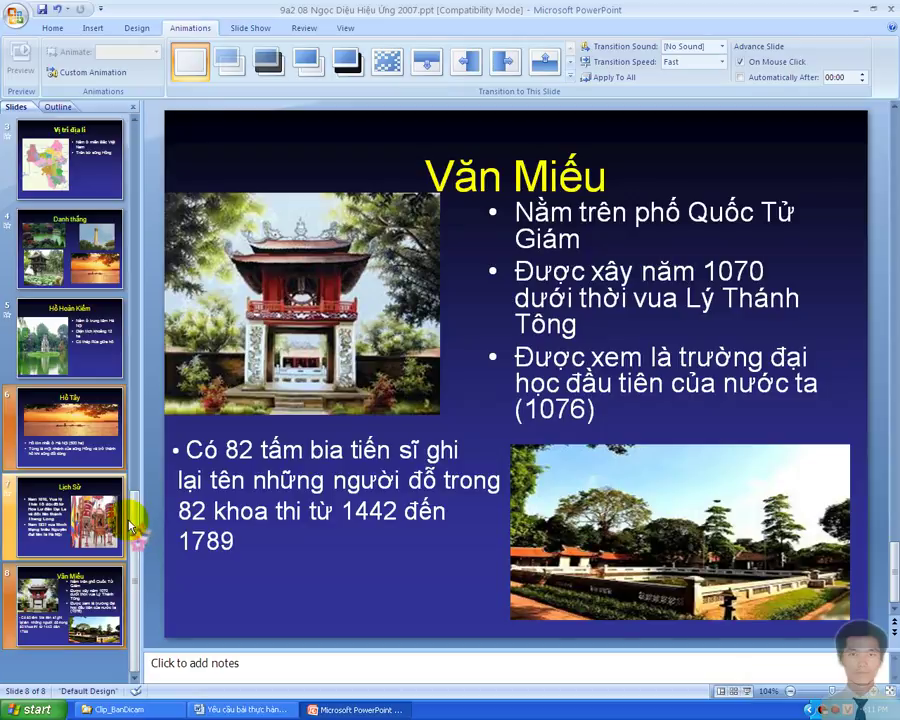
pyautogui.keyDown('ctrl'); pyautogui.click(130, 522); pyautogui.keyUp('ctrl')
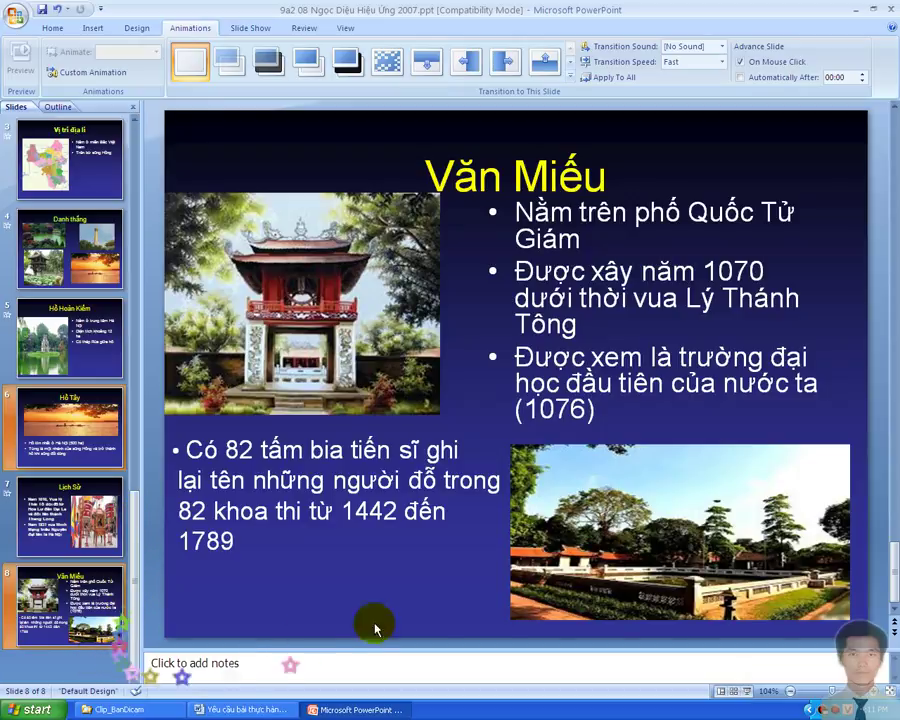
pyautogui.click(282, 712)
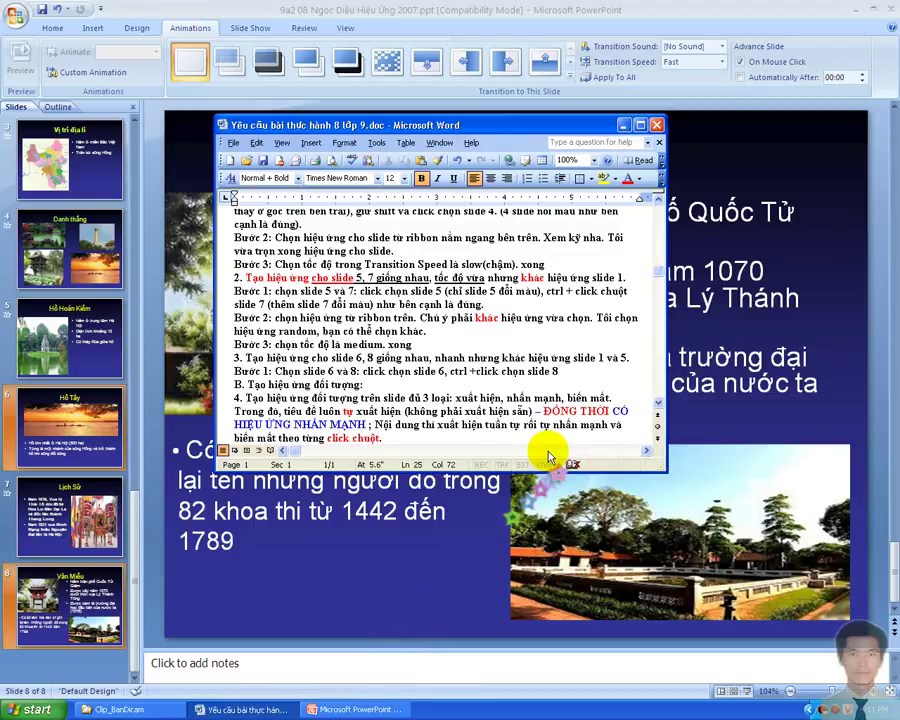
# Finish the Bước 1 line, begin Bước 2, and underline 'Tạo hiệu ứng cho slide' in item 3.
pyautogui.write('. CHia')
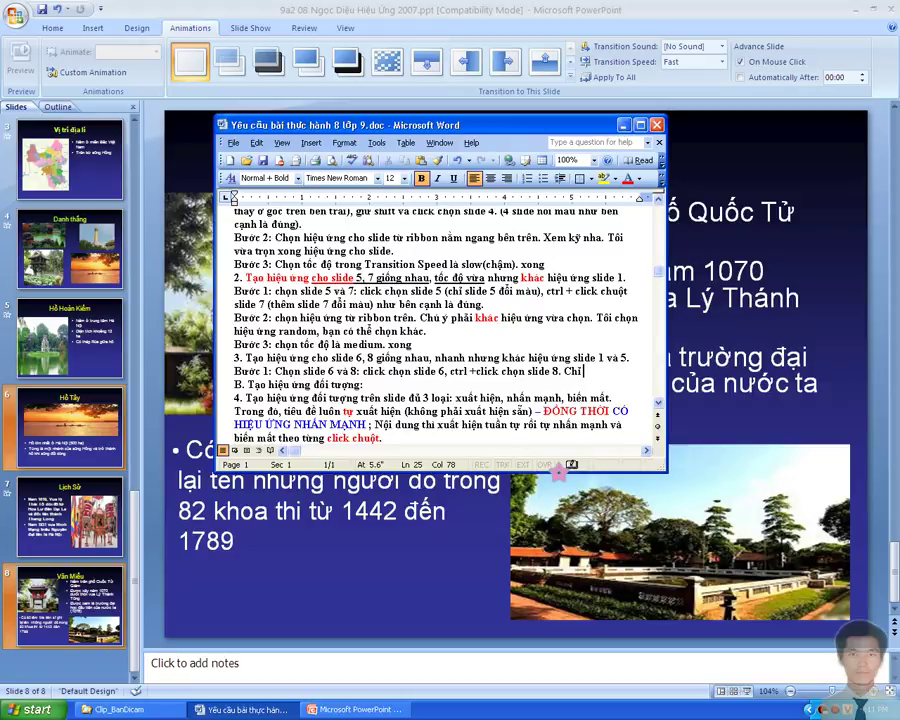
pyautogui.write(' ls')
pyautogui.write('de')
pyautogui.write('76')
pyautogui.write(' 8 đổi')
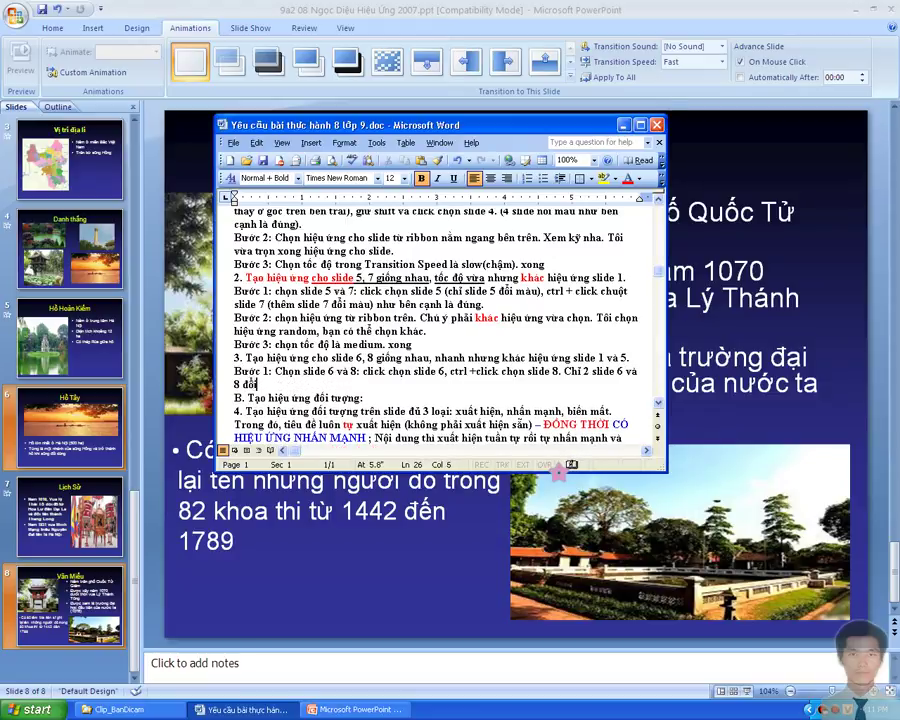
pyautogui.write(' màu như b')
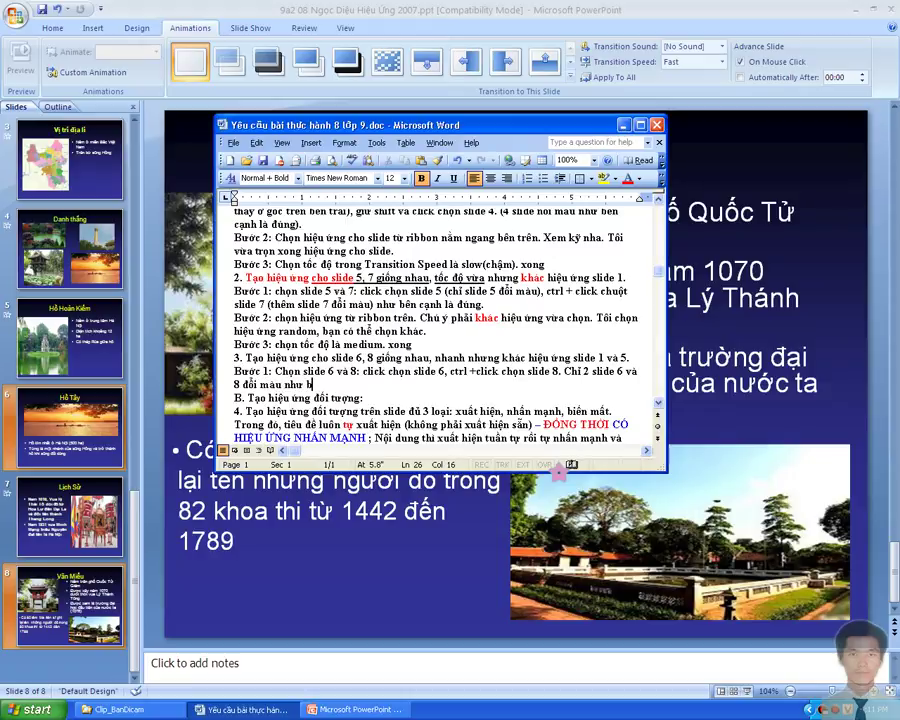
pyautogui.write('đúng.')
pyautogui.press('Return')
pyautogui.write('Bước 2:')
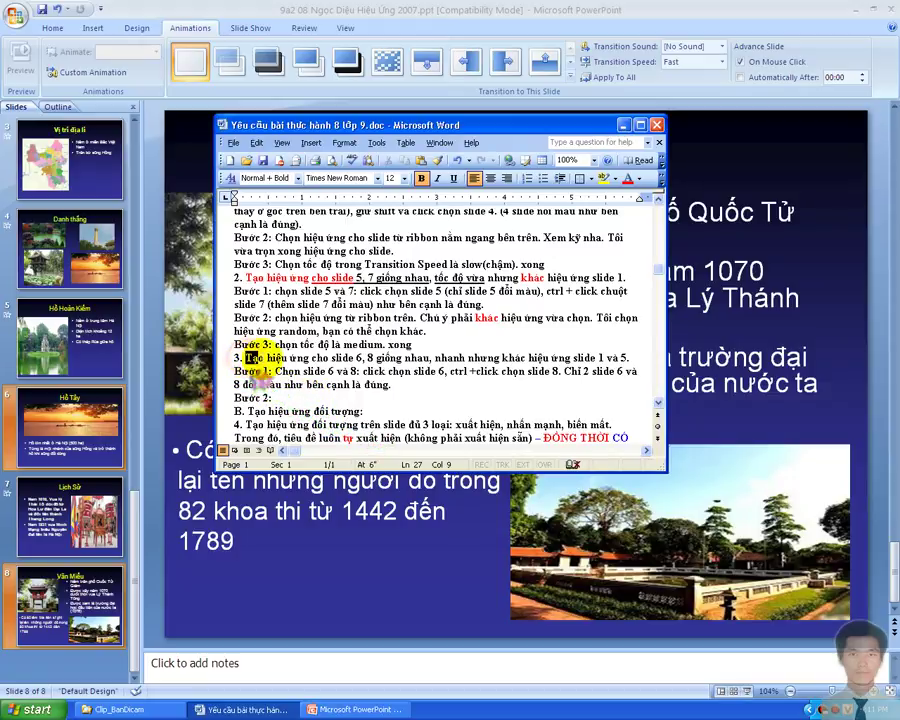
pyautogui.moveTo(245, 357); pyautogui.dragTo(355, 357)
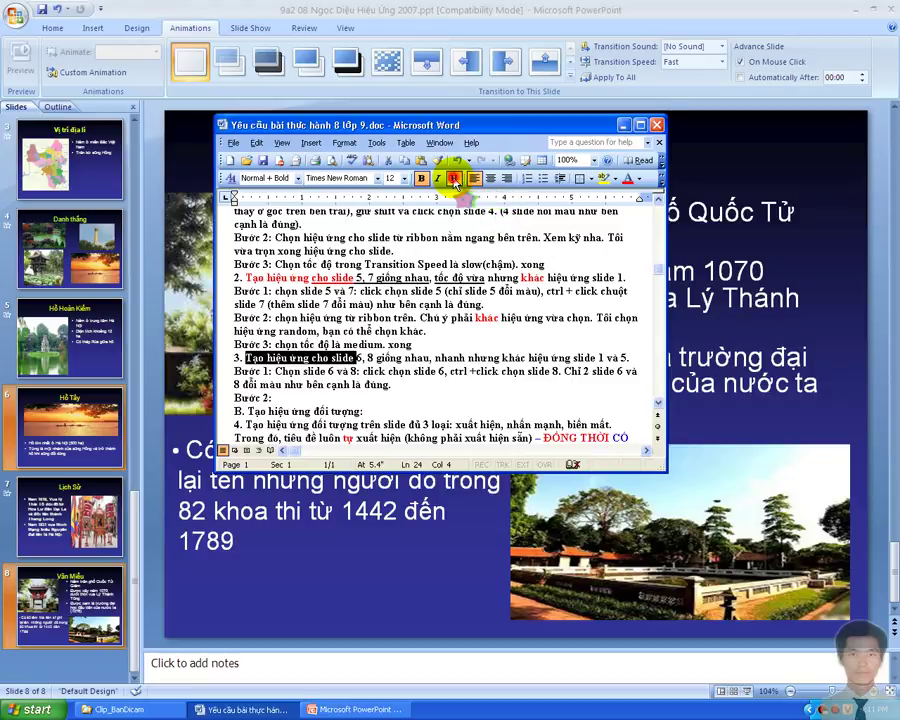
pyautogui.click(453, 178)
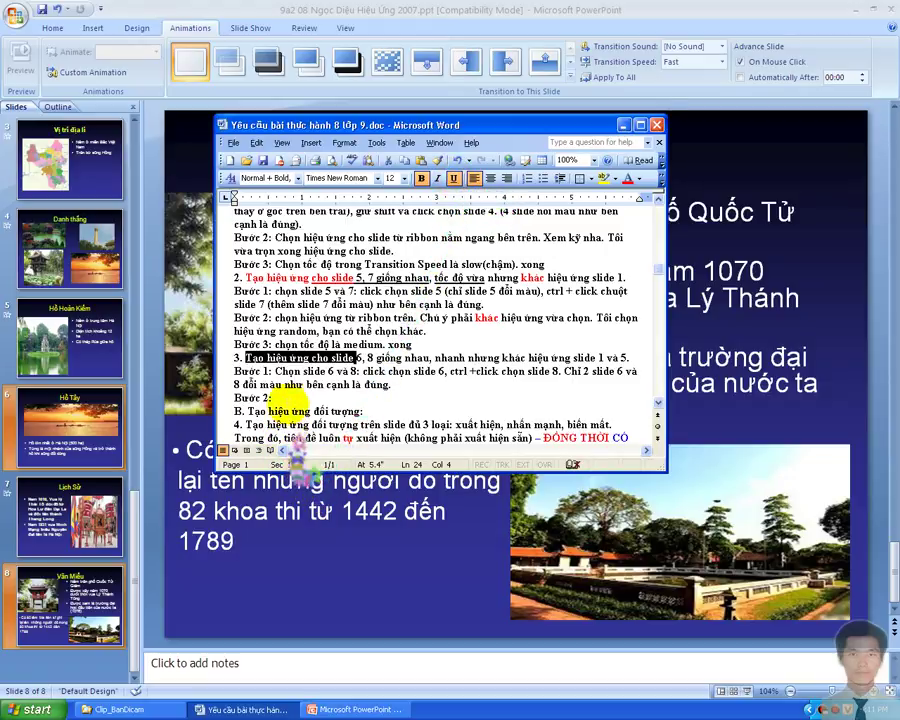
# Write the Bước 2 note on choosing another effect and underline 'khác hiệu ứng slide 1 và 5'.
pyautogui.click(290, 397)
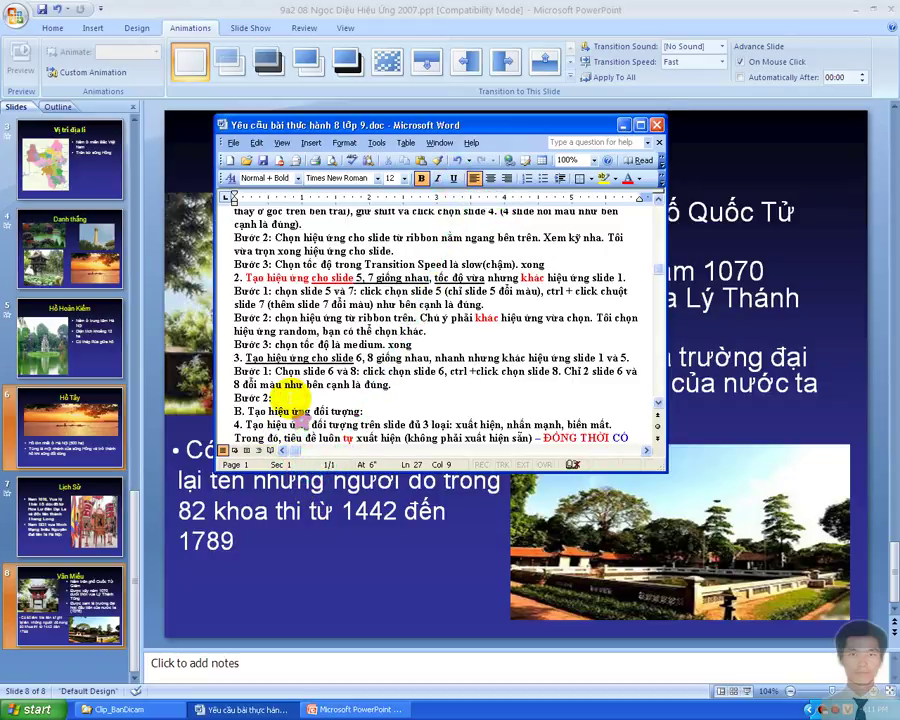
pyautogui.write('Ch')
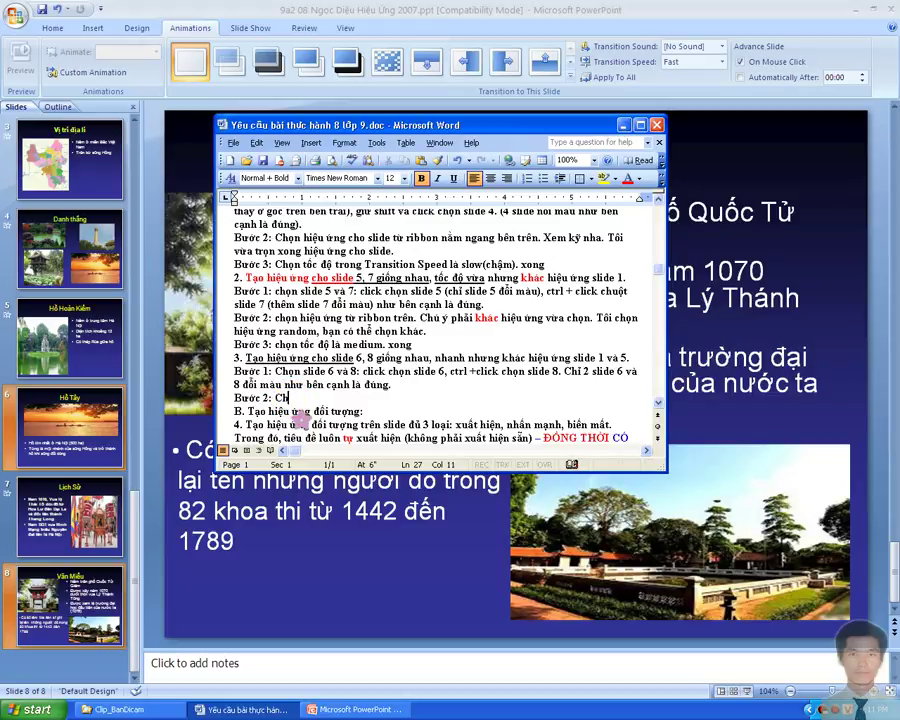
pyautogui.write('ọn hiệu')
pyautogui.write(' ứng.')
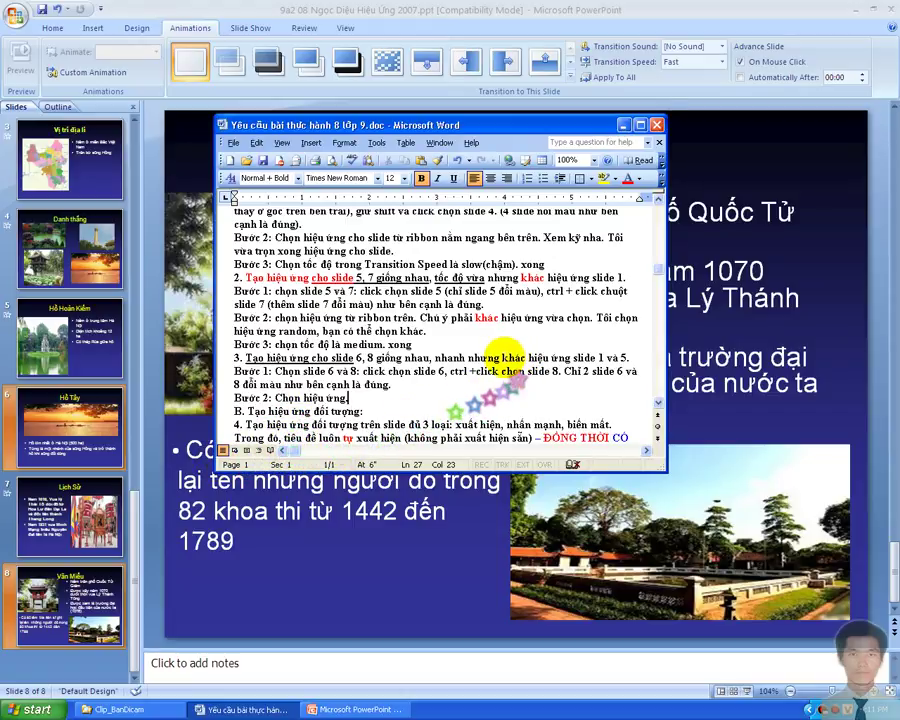
pyautogui.moveTo(504, 357); pyautogui.dragTo(632, 358)
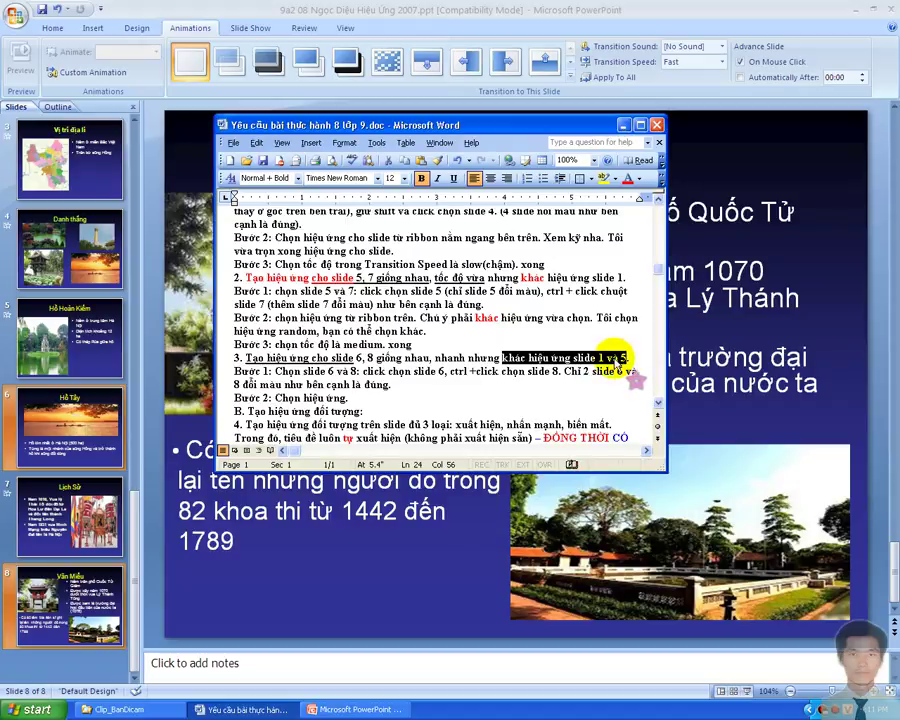
pyautogui.click(453, 178)
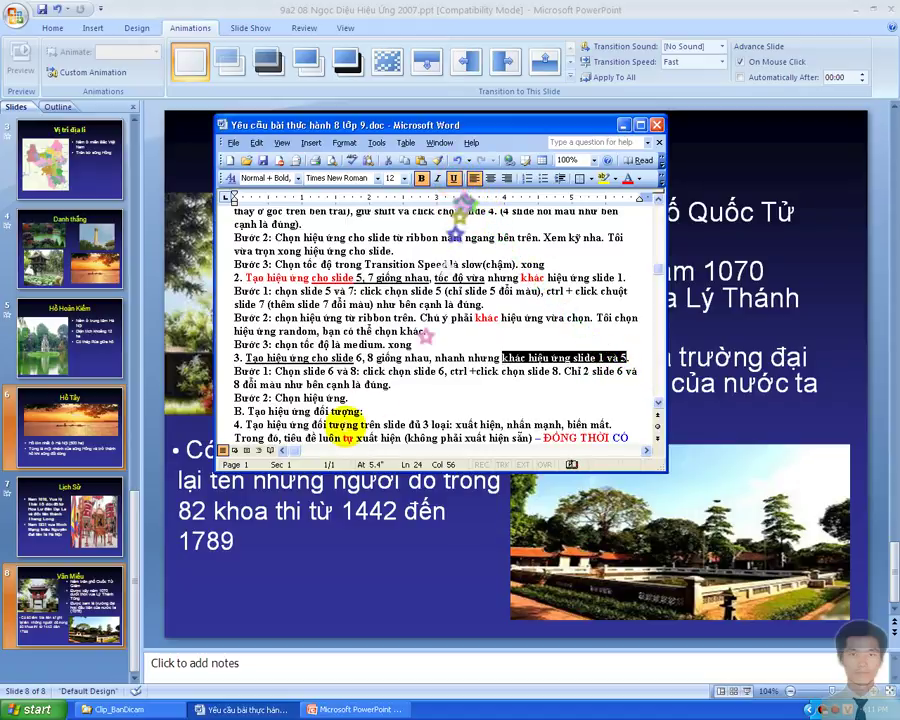
pyautogui.click(352, 398)
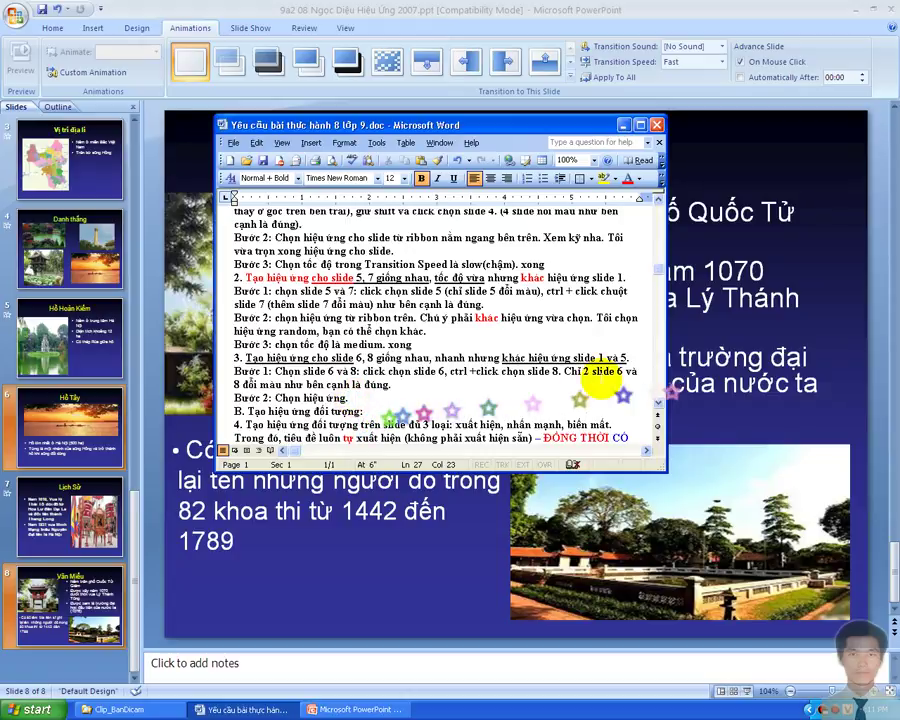
pyautogui.write('nhỏ')
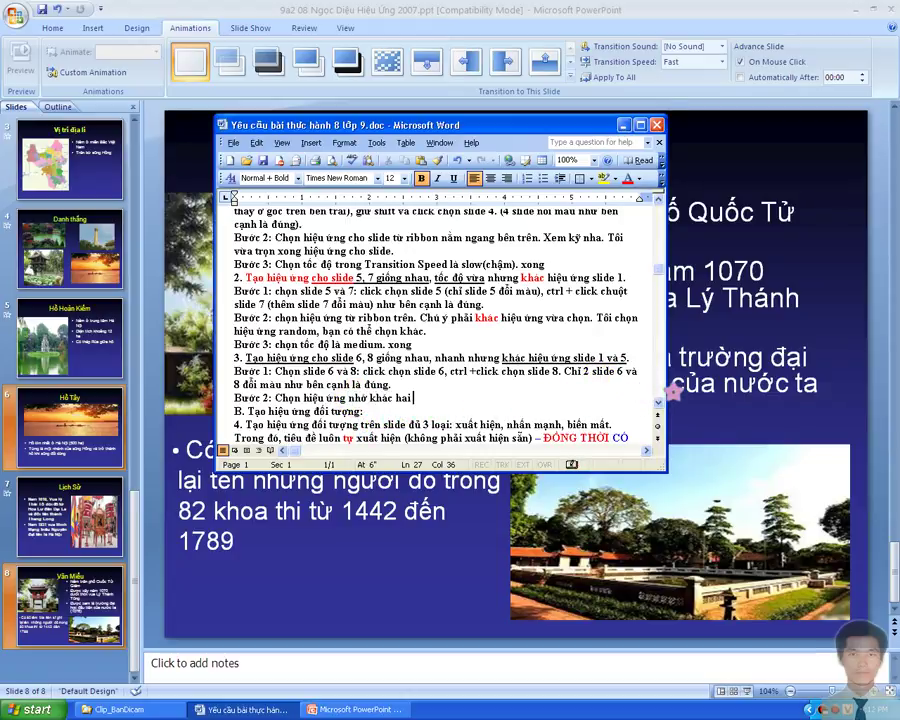
pyautogui.write('hiề')
pyautogui.write(' ứng')
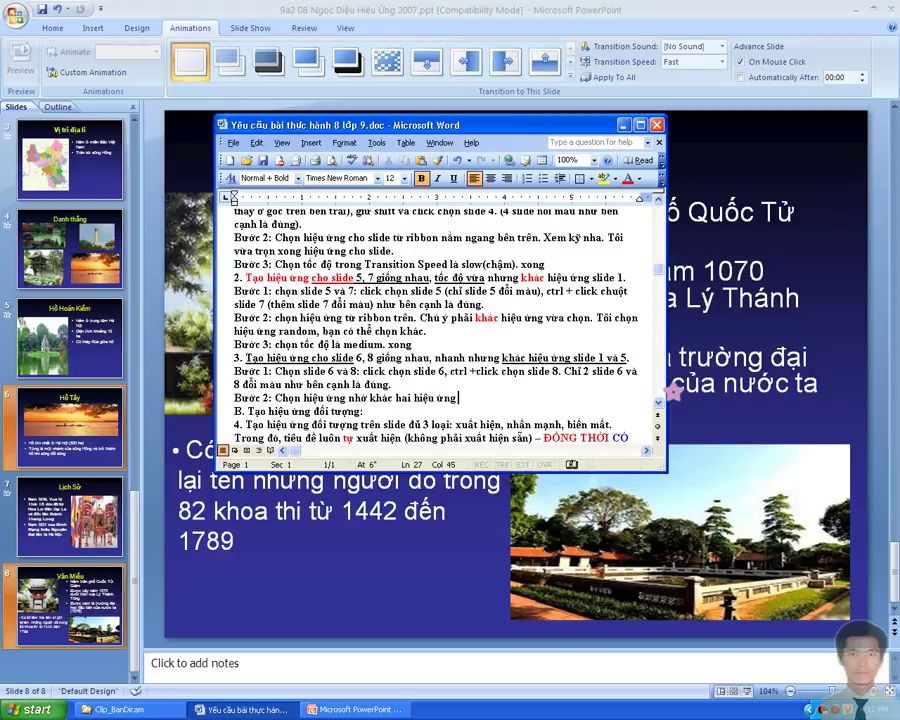
pyautogui.write(' đa')
pyautogui.write('họn')
pyautogui.write(' trươ')
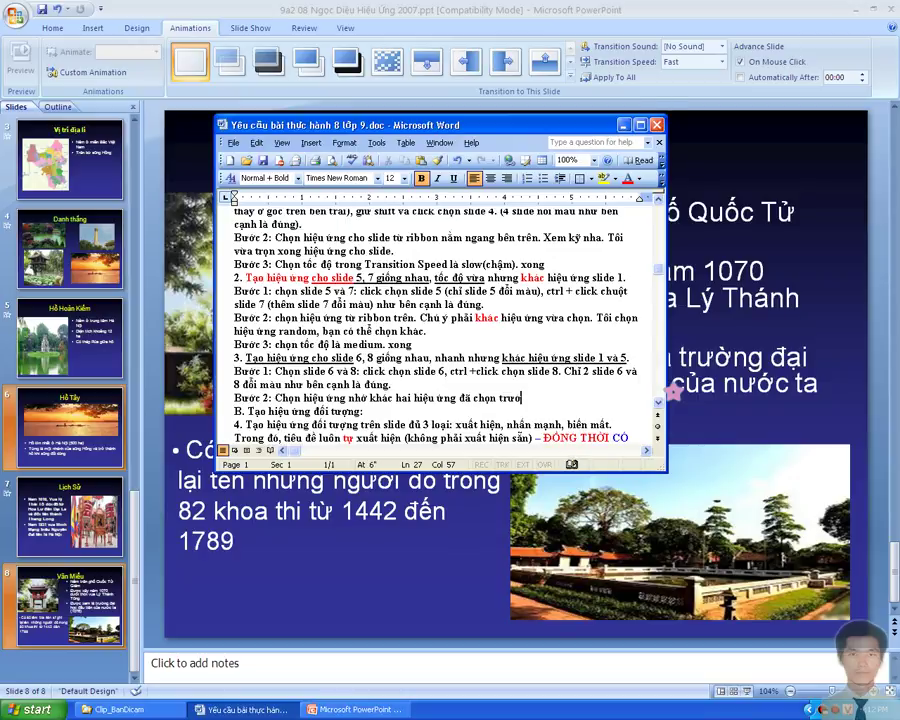
pyautogui.write('đo')
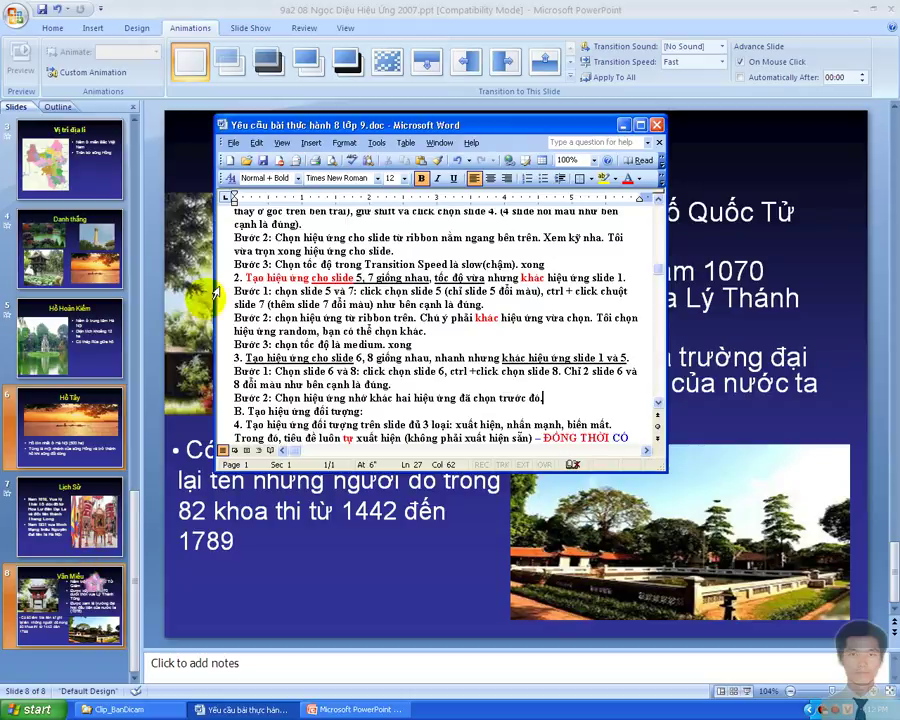
# Apply the Random Bars Horizontal transition to slides 6 and 8.
pyautogui.click(574, 81)
pyautogui.click(572, 79)
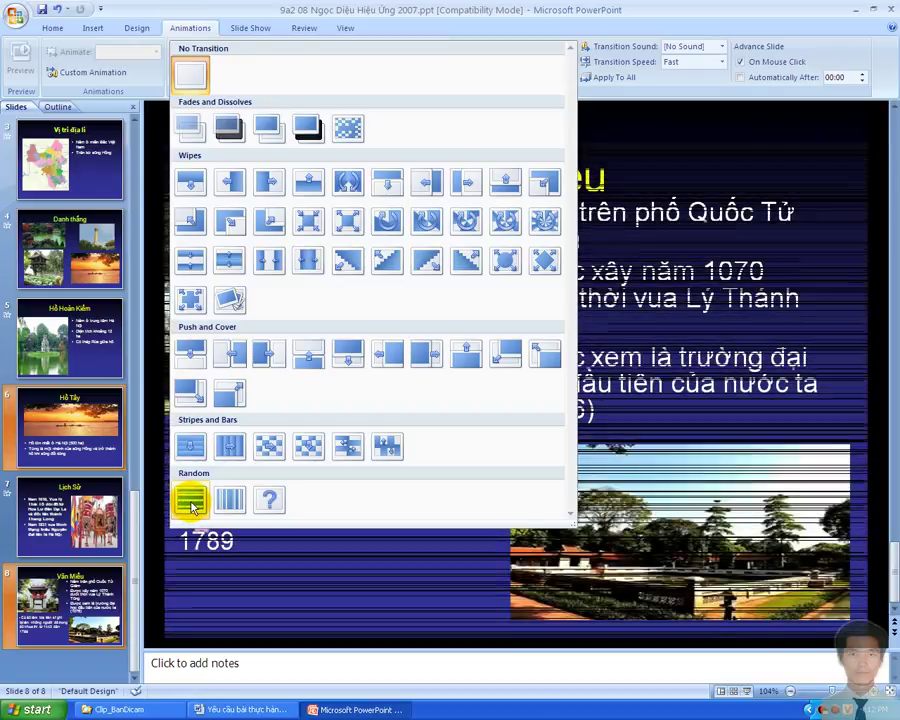
pyautogui.click(191, 502)
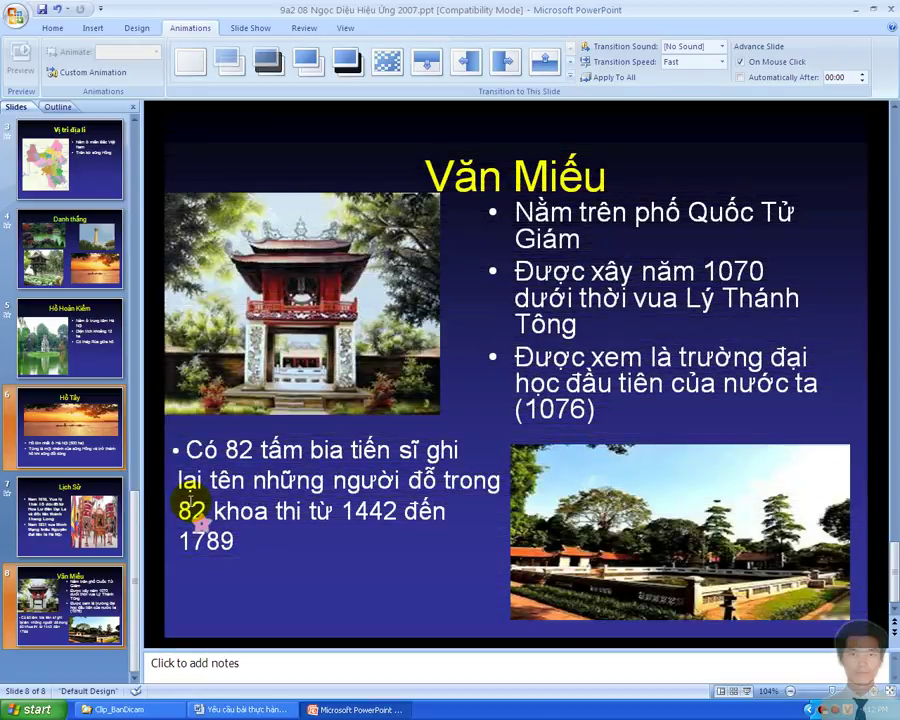
# Add the Bước 3 line 'Tốc độ nhanh là fast. Nó sẵn rồi nên' and colour 'nhanh' red.
pyautogui.click(228, 711)
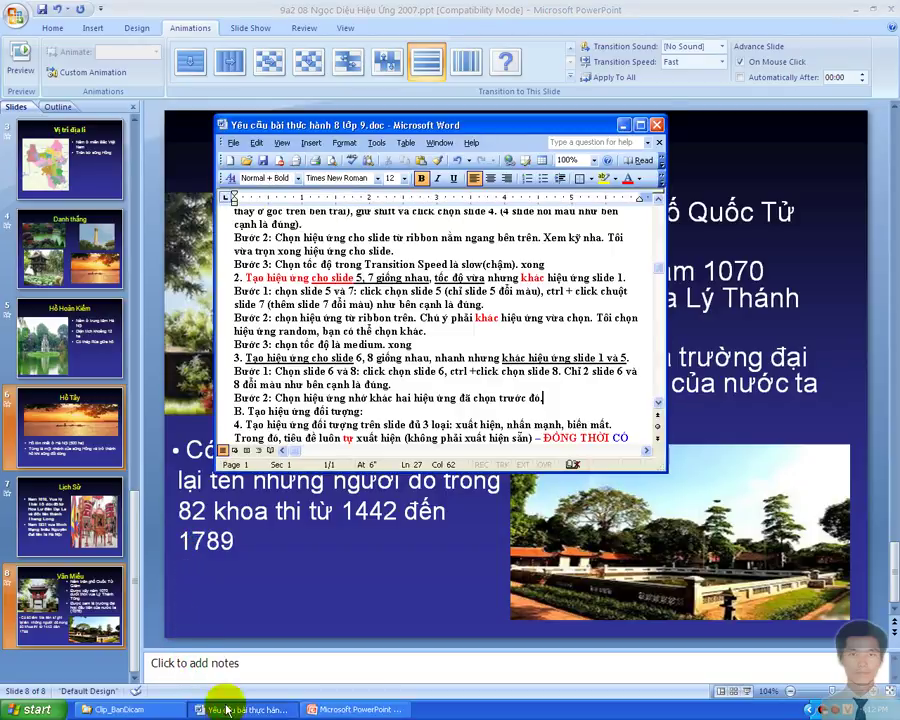
pyautogui.press('Return')
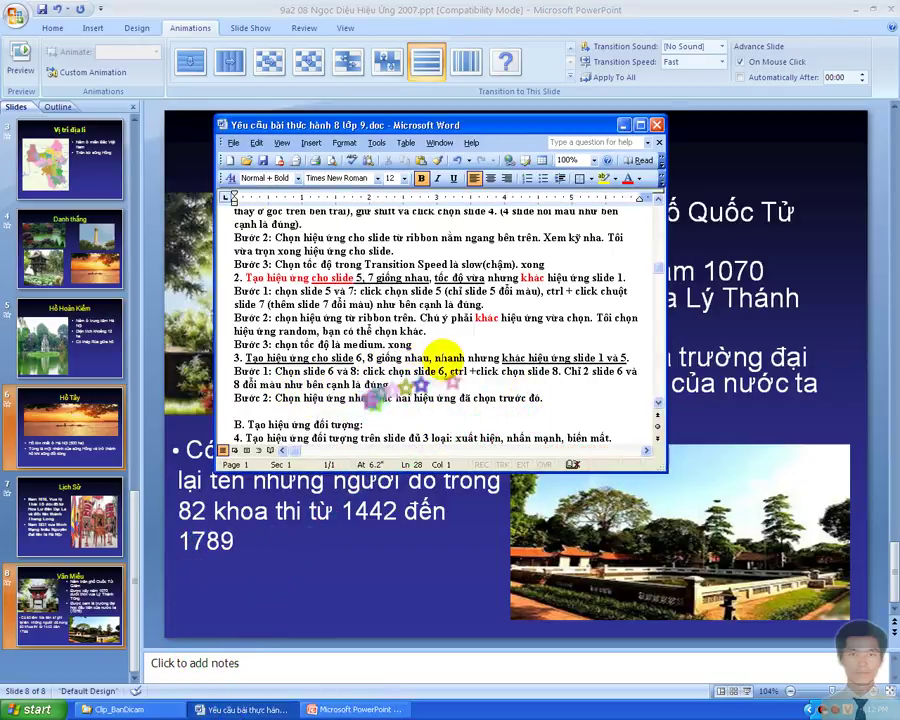
pyautogui.write('Bươ')
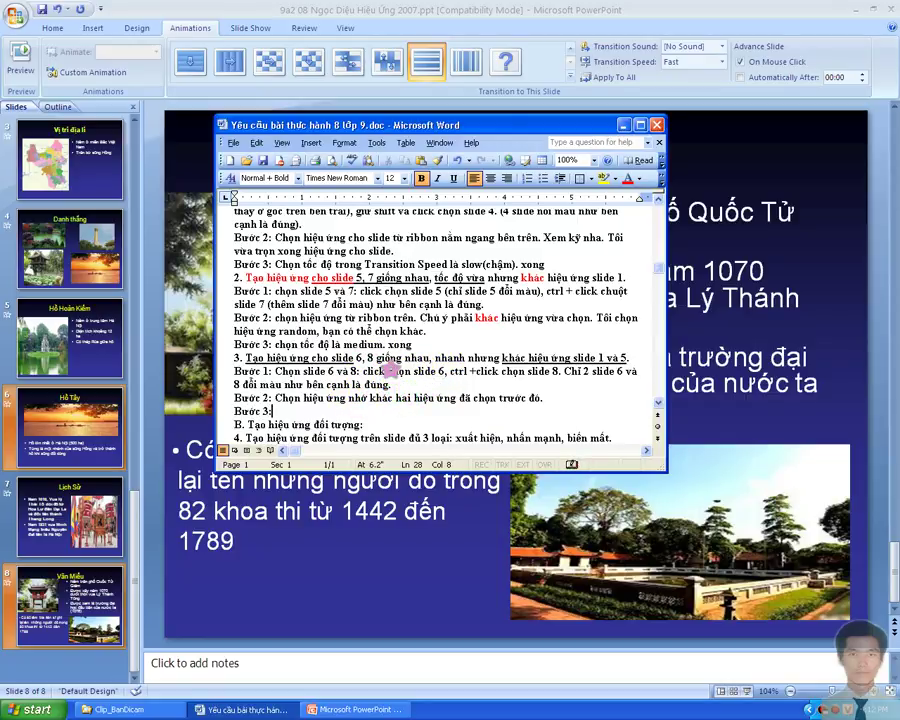
pyautogui.write(' Tổ')
pyautogui.write('nha')
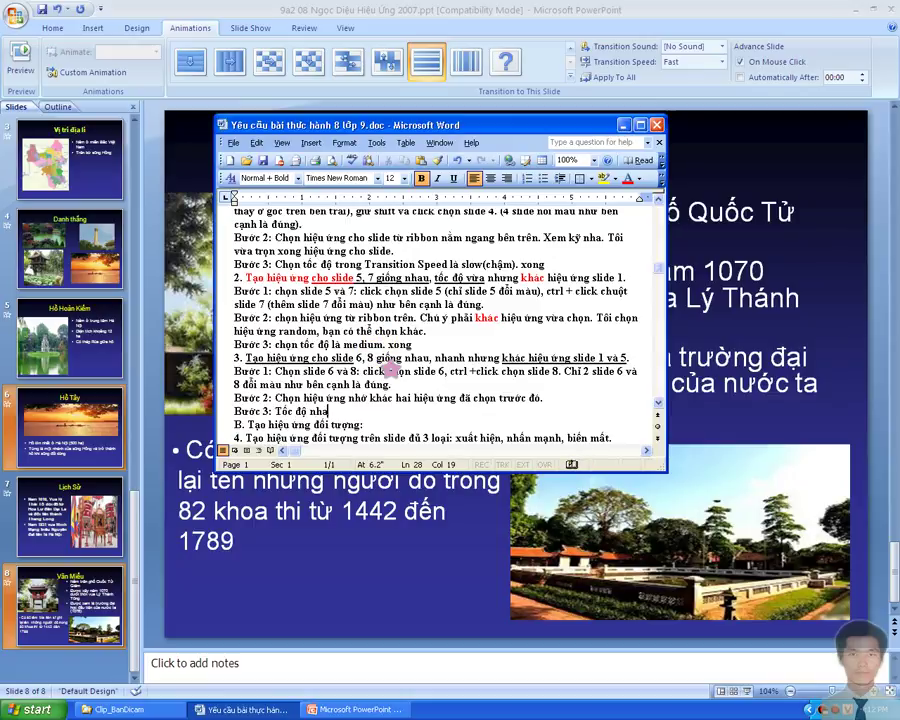
pyautogui.write('nh')
pyautogui.doubleClick(450, 358)
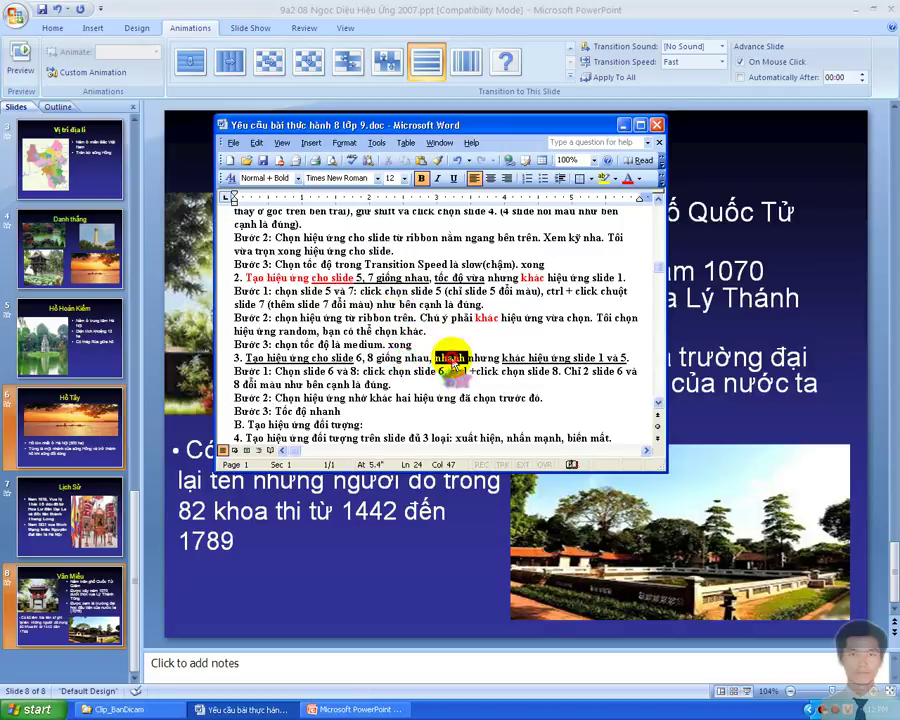
pyautogui.click(627, 178)
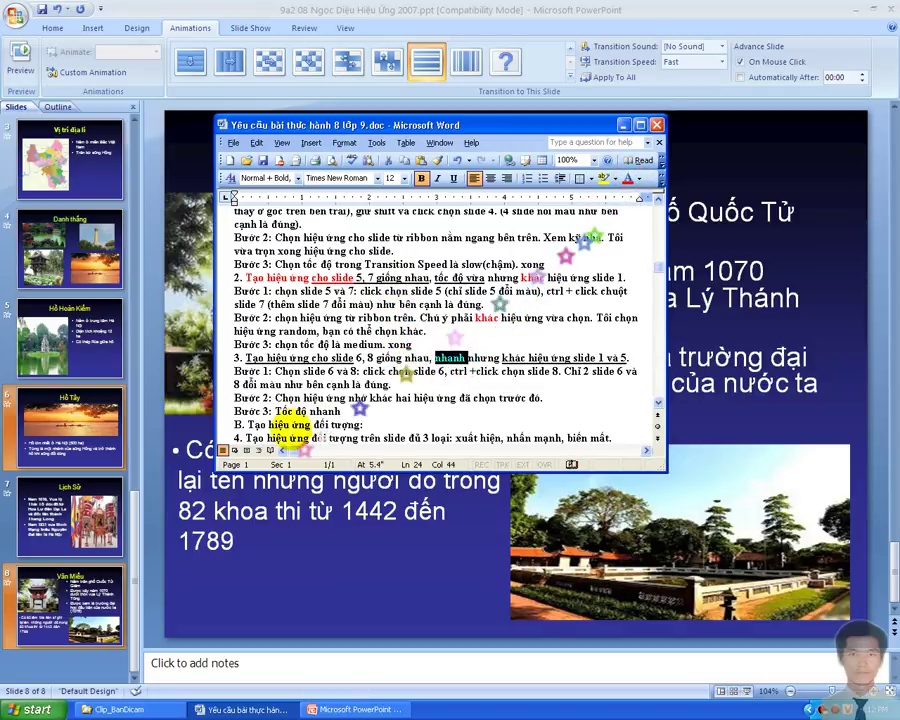
pyautogui.click(338, 411)
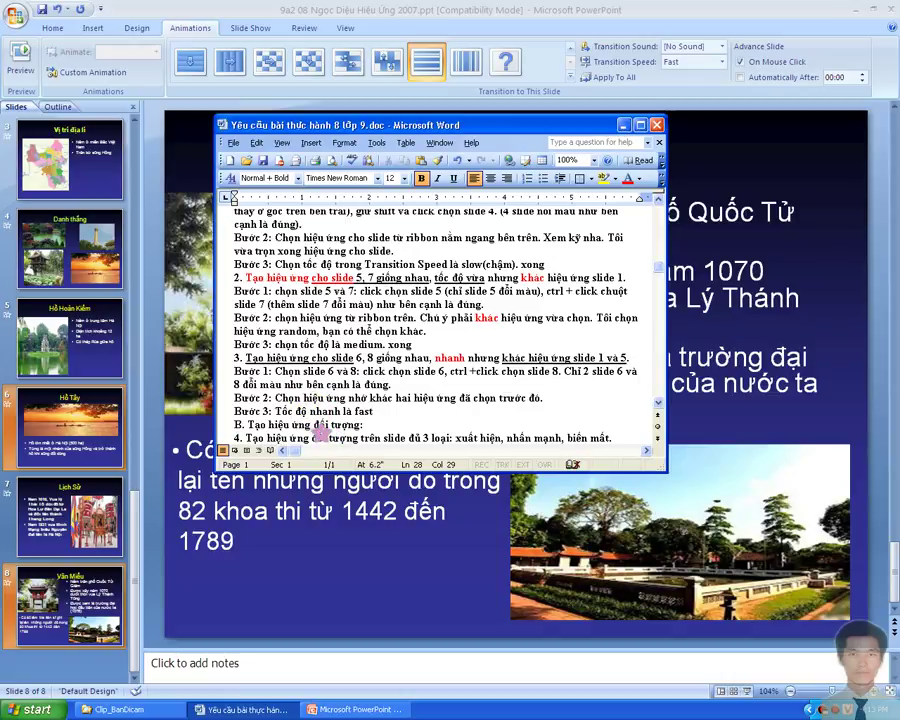
pyautogui.write('. Nó sẵn rồi nê')
pyautogui.write('n ')
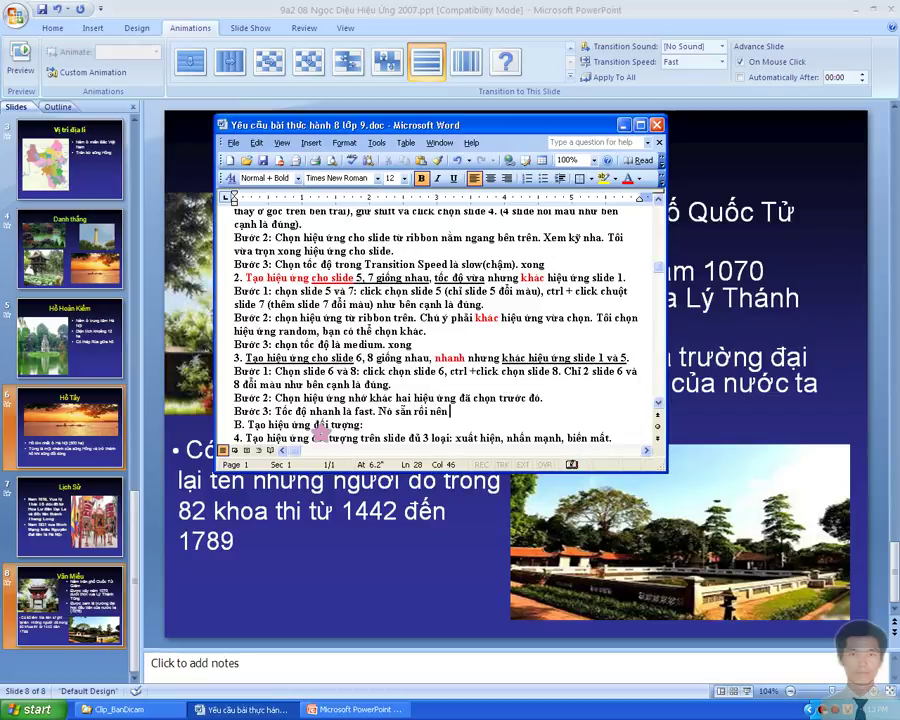
pyautogui.write('rotôi kh')
pyautogui.write(' đo')
pyautogui.write('nữa.')
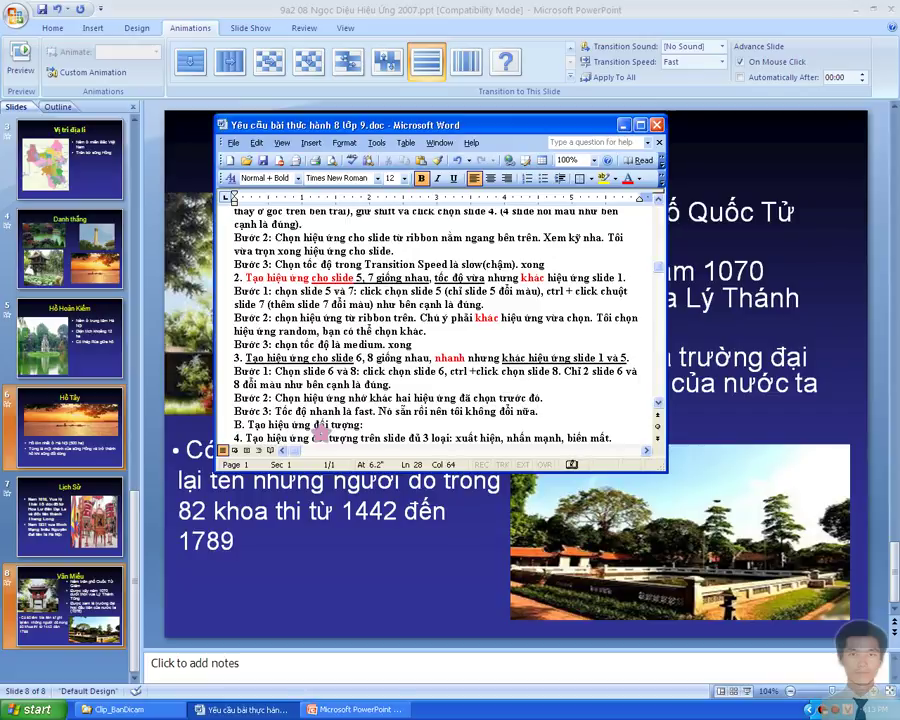
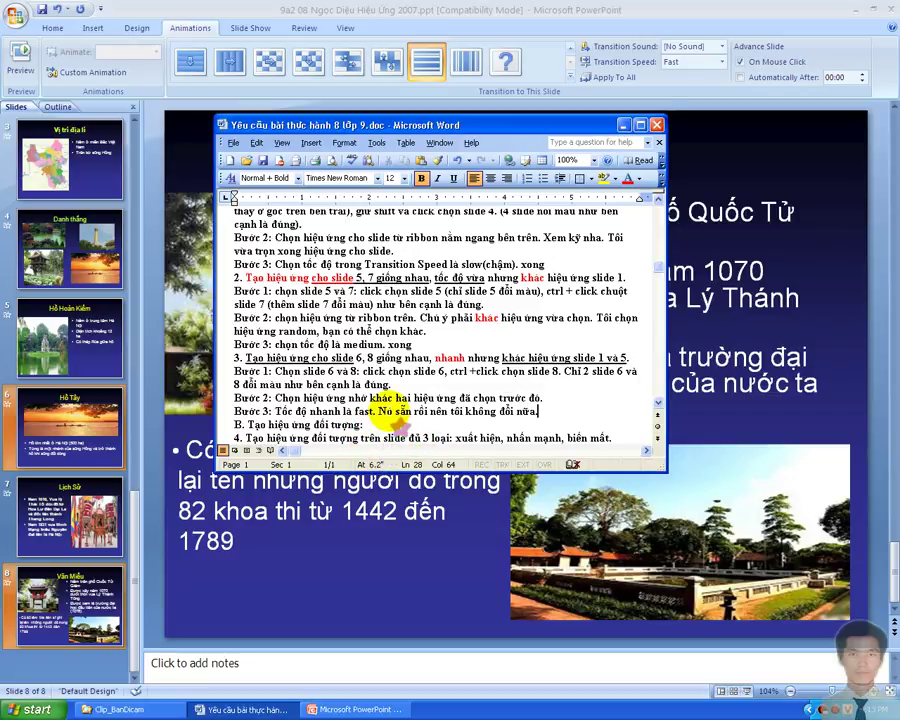
# Add the line 'Chuẩn bị: Hiệu ứng đối tượng là Custom Animation' under the 'B. Tạo hiệu ứng đối tượng:' heading.
pyautogui.click(370, 427)
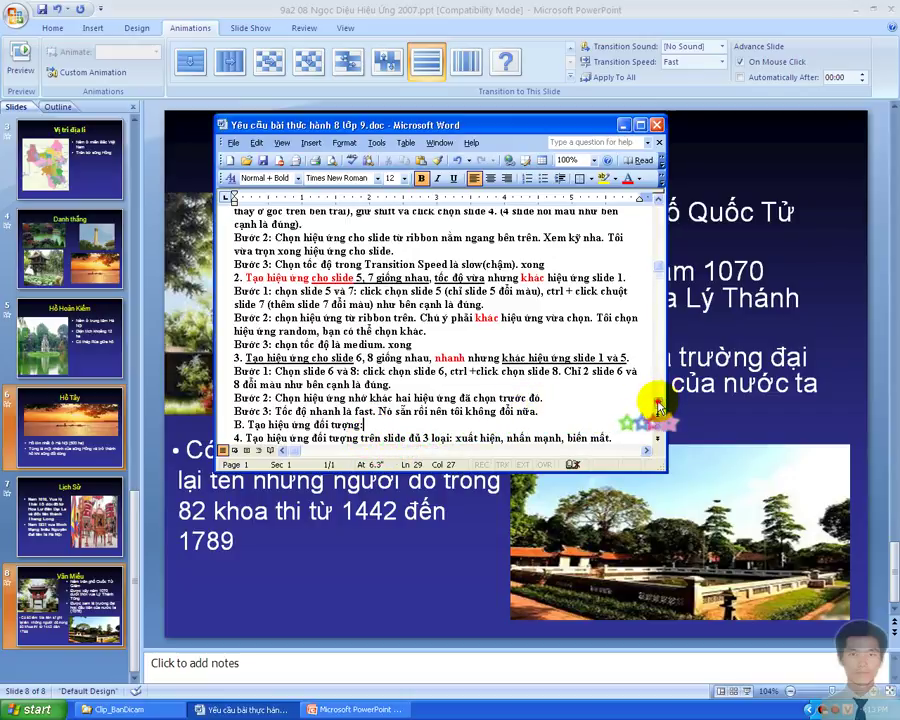
pyautogui.scroll(-1, 658, 405)
pyautogui.scroll(-1, 658, 405)
pyautogui.scroll(-1, 658, 405)
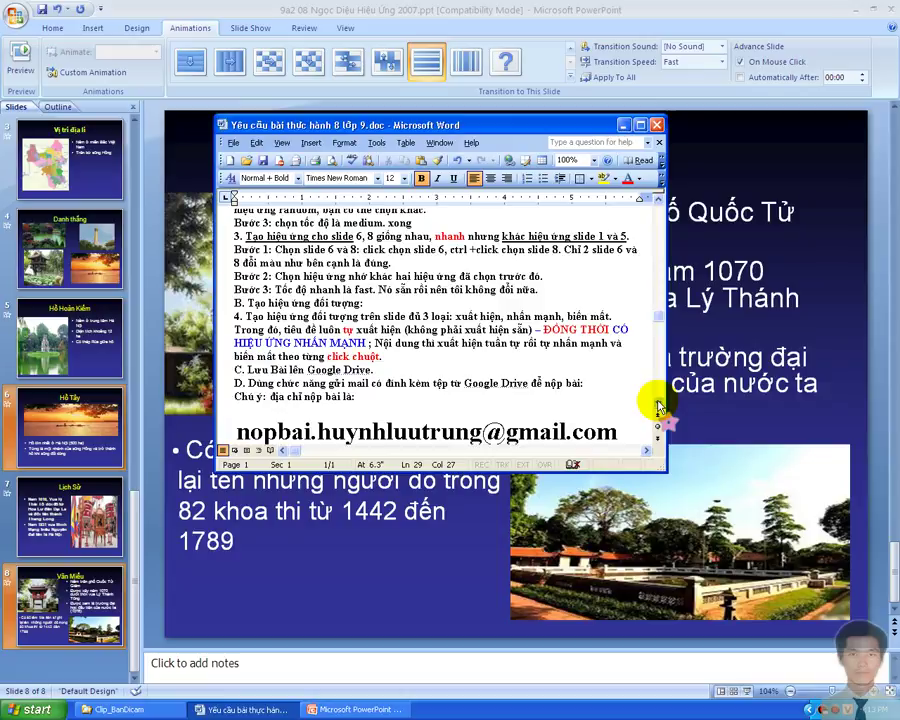
pyautogui.press('Return')
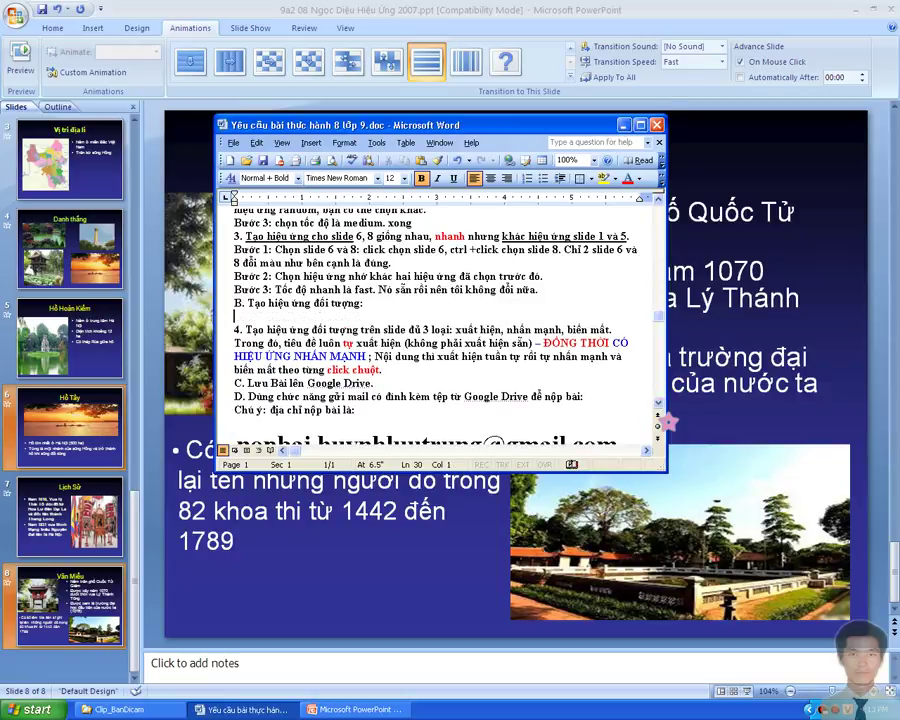
pyautogui.write('C')
pyautogui.write('hủ')
pyautogui.write('a')
pyautogui.write('bị')
pyautogui.write(':')
pyautogui.write(' Hi')
pyautogui.write('ệu ứng đố')
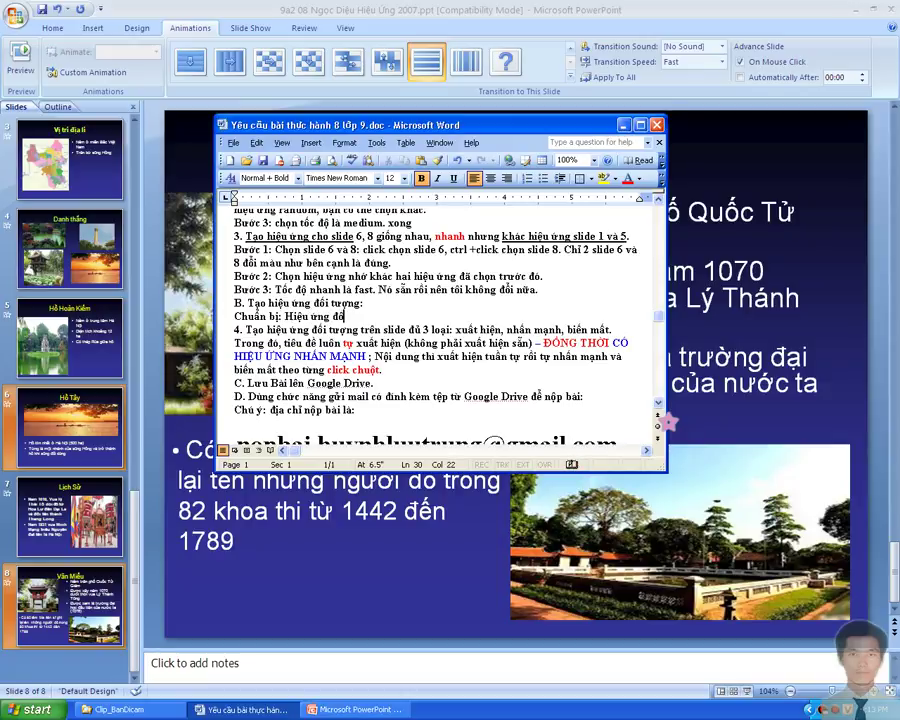
pyautogui.write('i tượng')
pyautogui.write(' làCư')
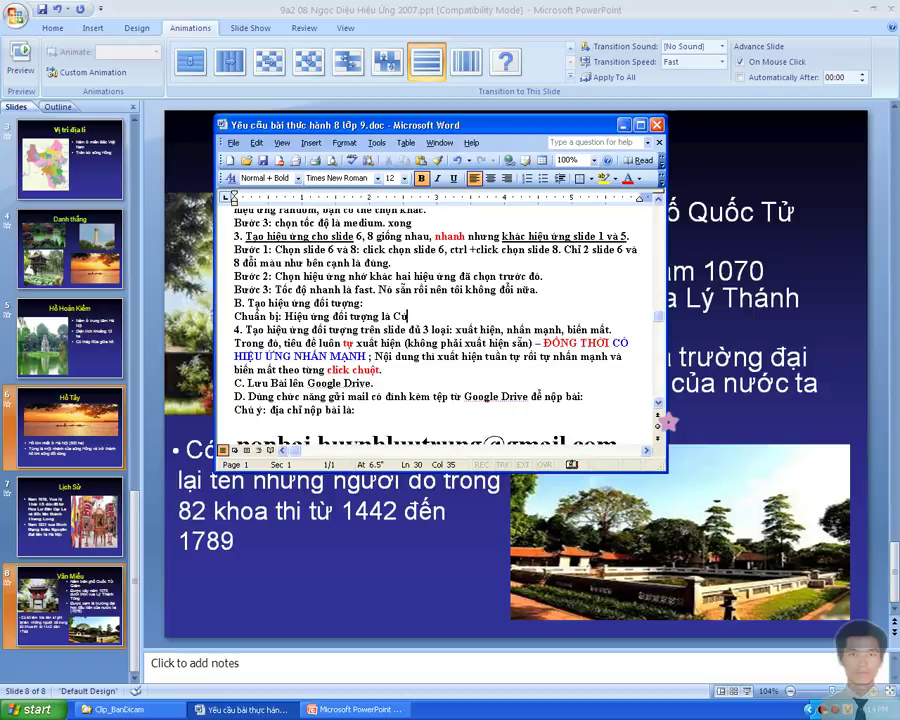
pyautogui.write('tom ')
pyautogui.write('Animat')
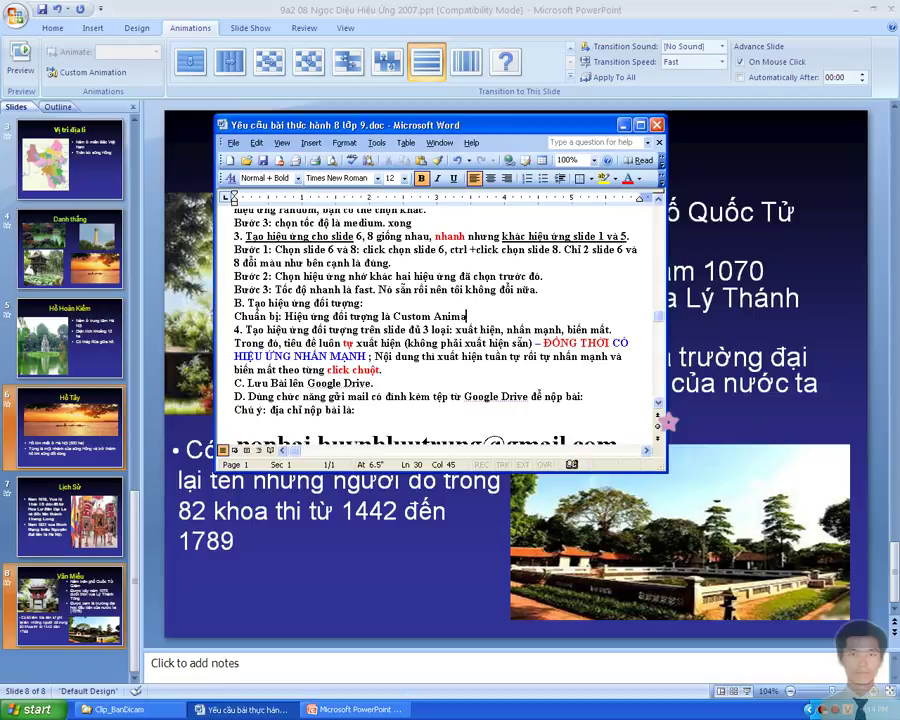
pyautogui.write('ion')
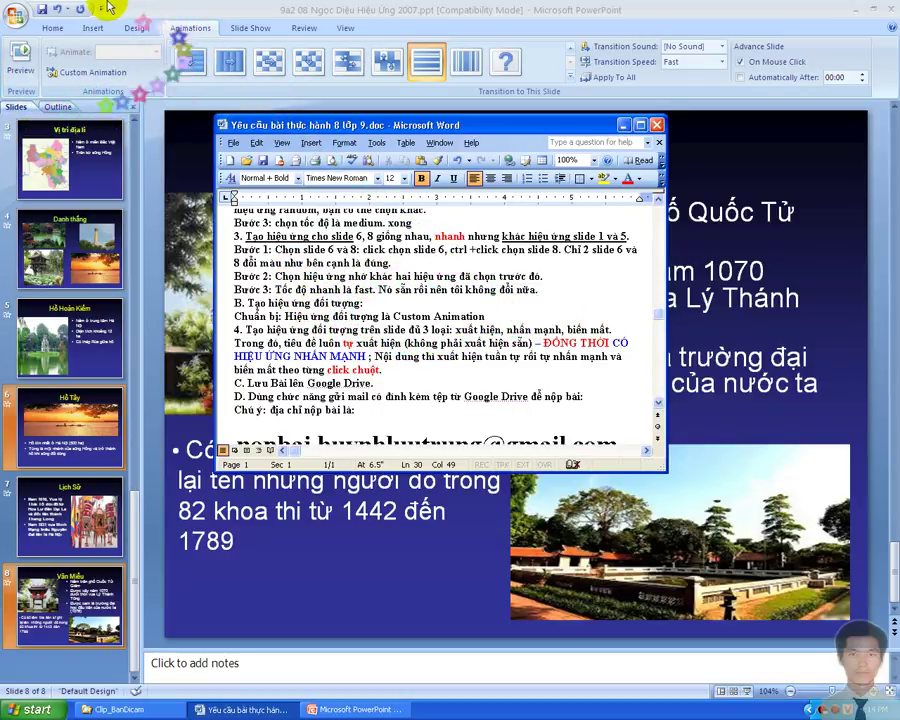
# Open PowerPoint's Custom Animation pane beside the Văn Miếu slide, then return to the Word document.
pyautogui.click(100, 72)
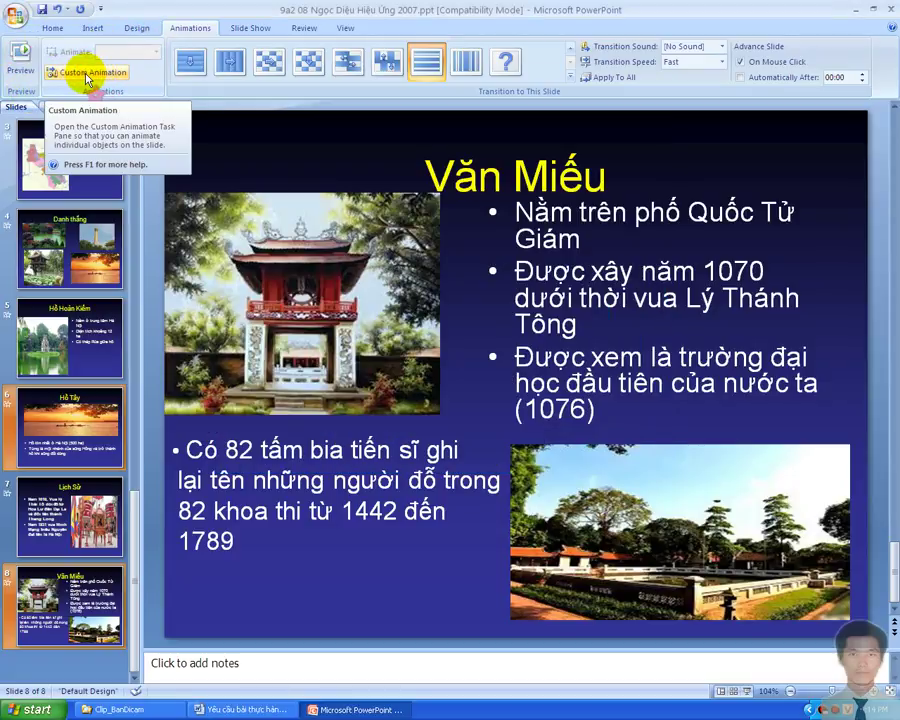
pyautogui.click(86, 76)
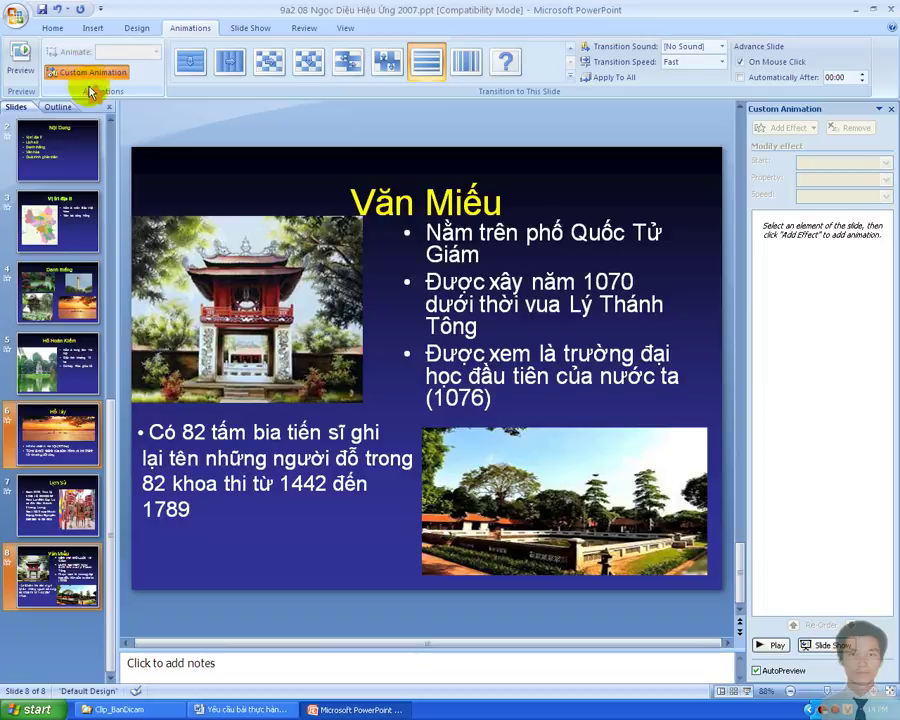
pyautogui.click(246, 711)
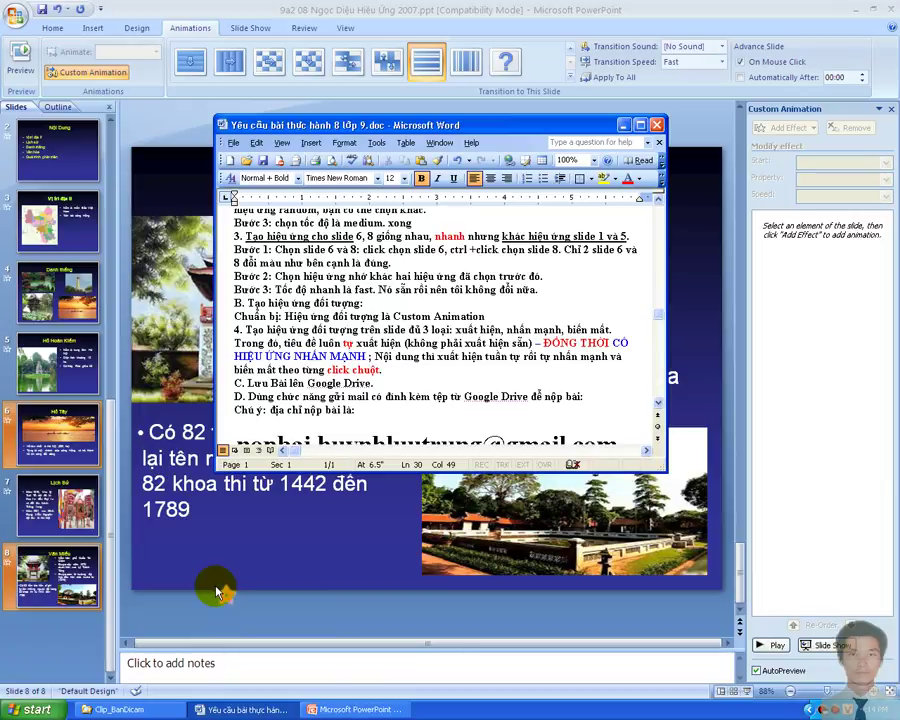
# Extend the Chuẩn bị sentence to say the panel appears on the right ('bên phải').
pyautogui.write(', bạn clic')
pyautogui.write('k vào')
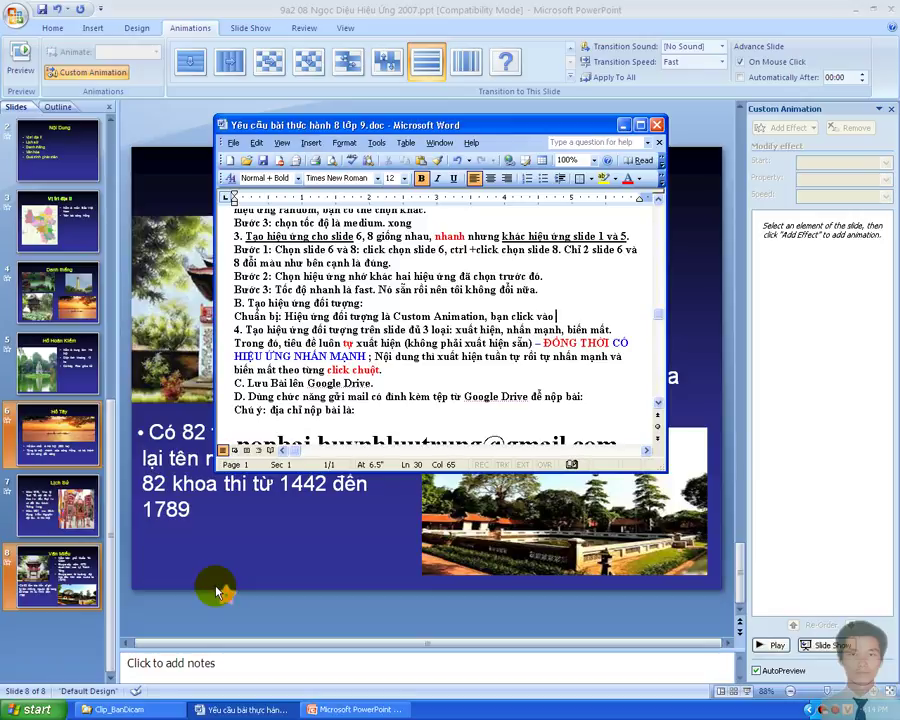
pyautogui.write(' vả')
pyautogui.write('hấ')
pyautogui.write('y nọ')
pyautogui.write('s')
pyautogui.press('BackSpace')
pyautogui.write('khung')
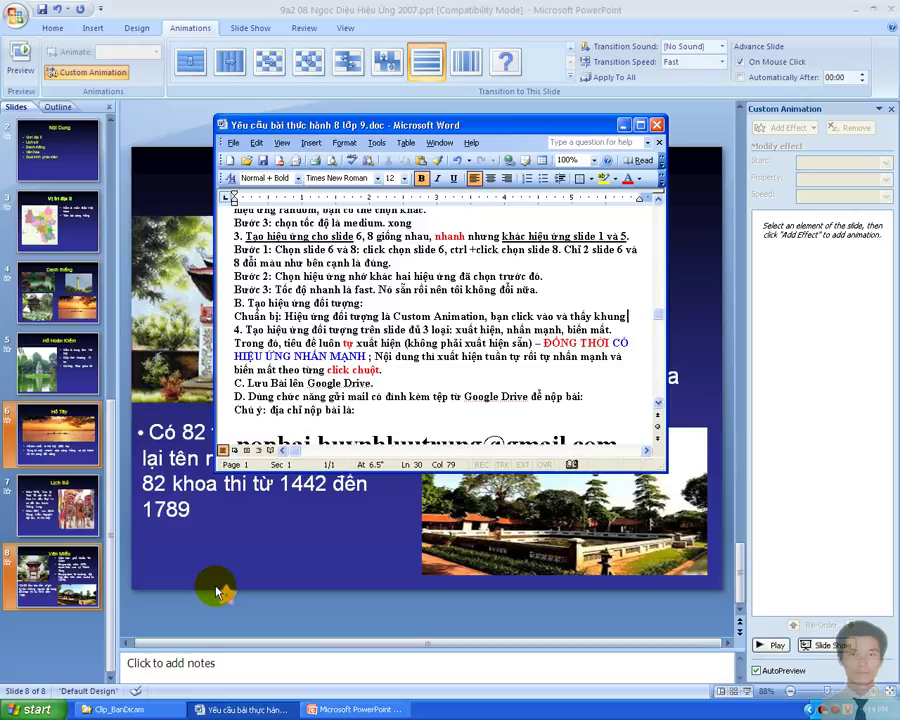
pyautogui.write(' lệnh xu')
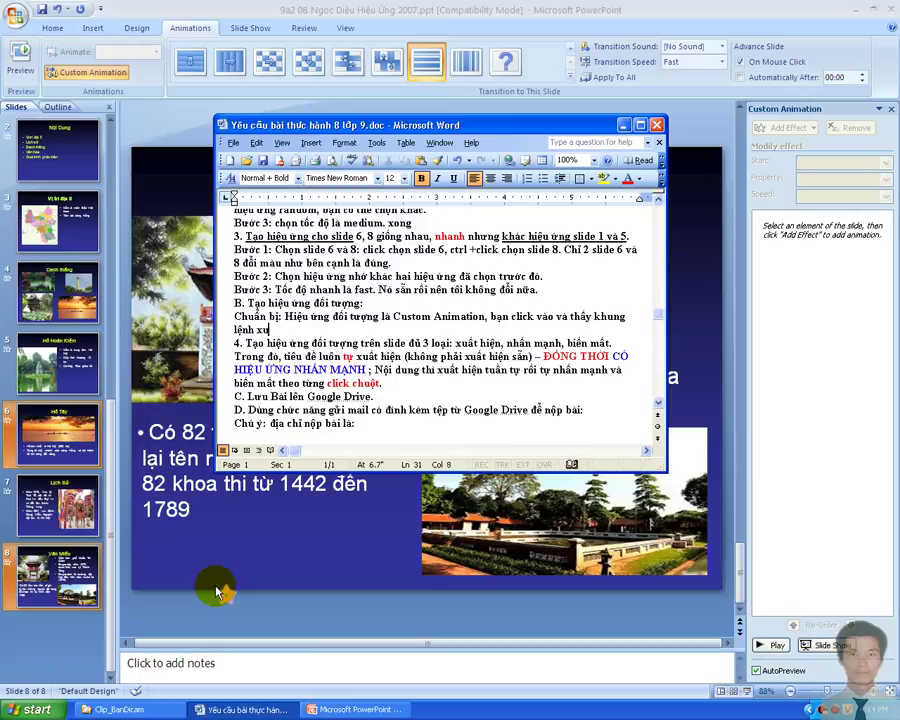
pyautogui.write('ất')
pyautogui.write(' hiện như')
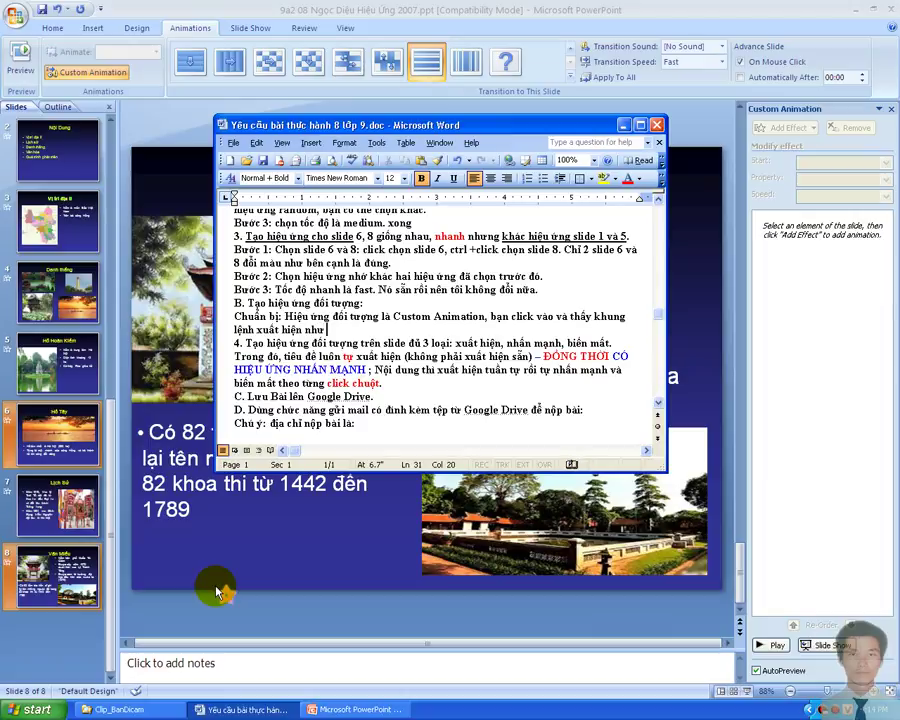
pyautogui.press('BackSpace')
pyautogui.press('BackSpace')
pyautogui.press('BackSpace')
pyautogui.write('bên')
pyautogui.write(' phải .')
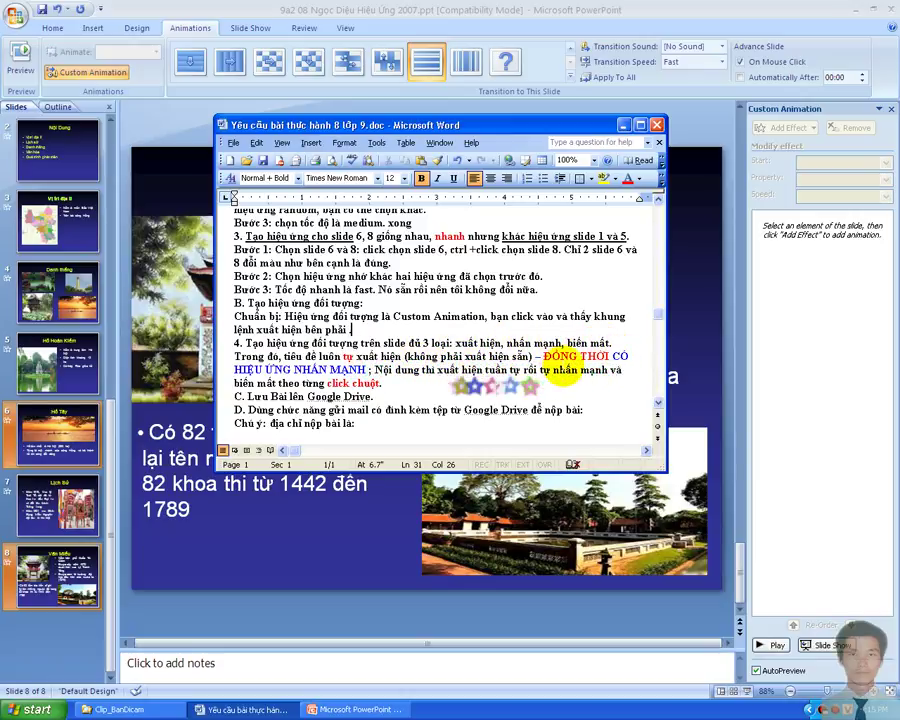
# Add the note 'Nhận xét: phải có đủ 3 loại (xuất hiện, nhấn mạnh, biến mất) cho tiêu đề' after 'click chuột.'.
pyautogui.click(404, 387)
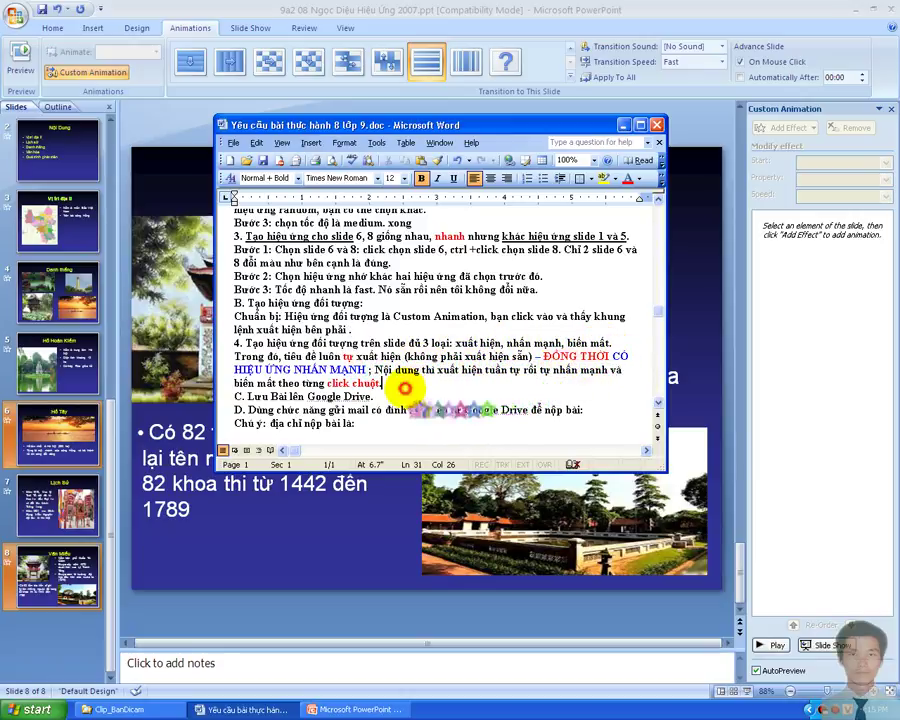
pyautogui.press('Return')
pyautogui.write('Nhấ')
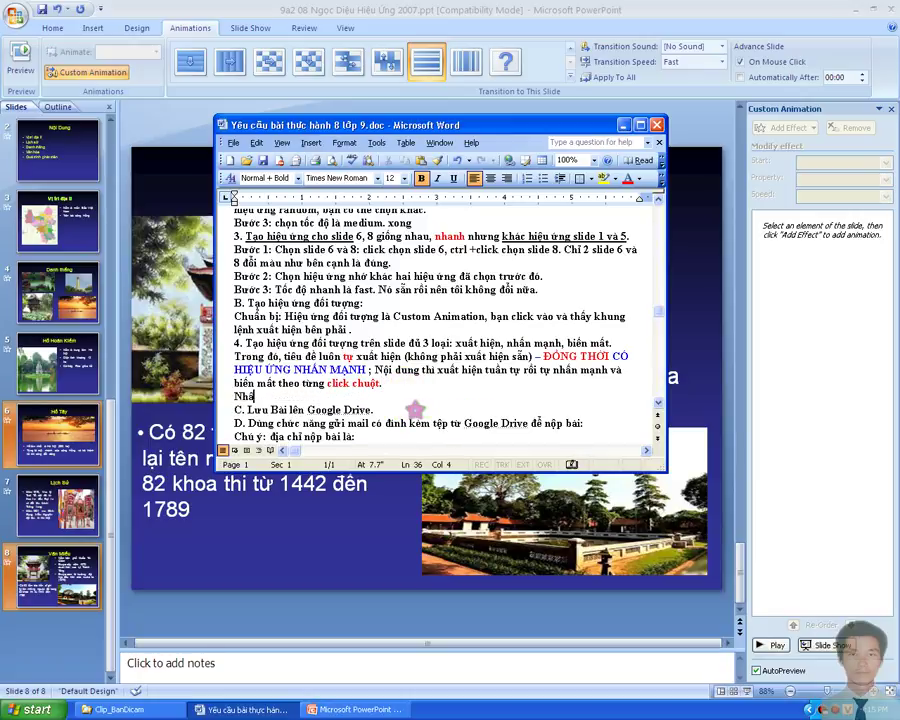
pyautogui.write('nj xj')
pyautogui.write(':')
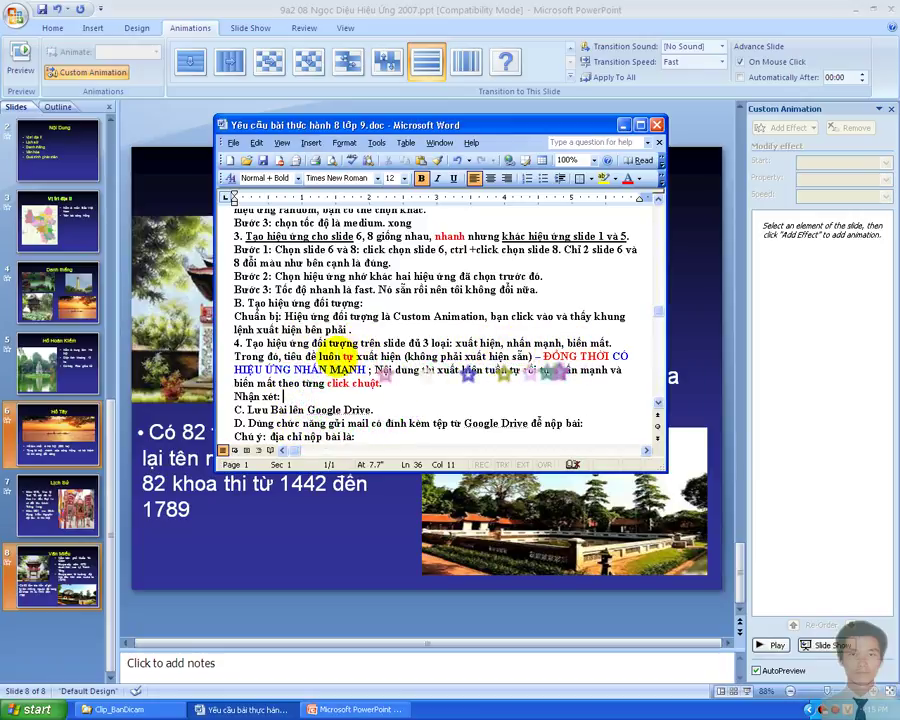
pyautogui.write('phải c')
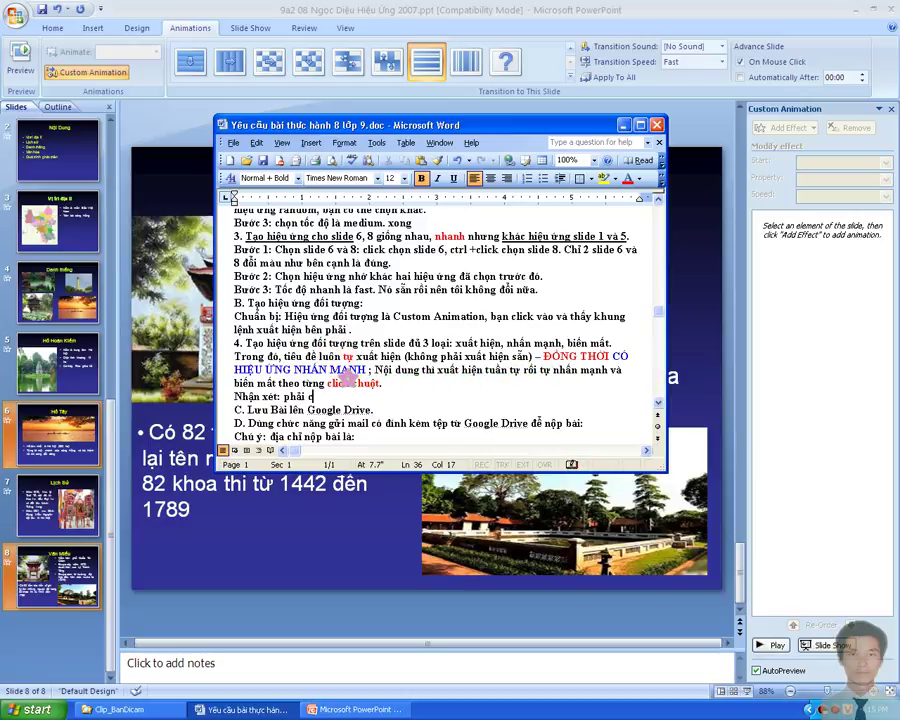
pyautogui.write('ó ')
pyautogui.write('d')
pyautogui.write('3 la')
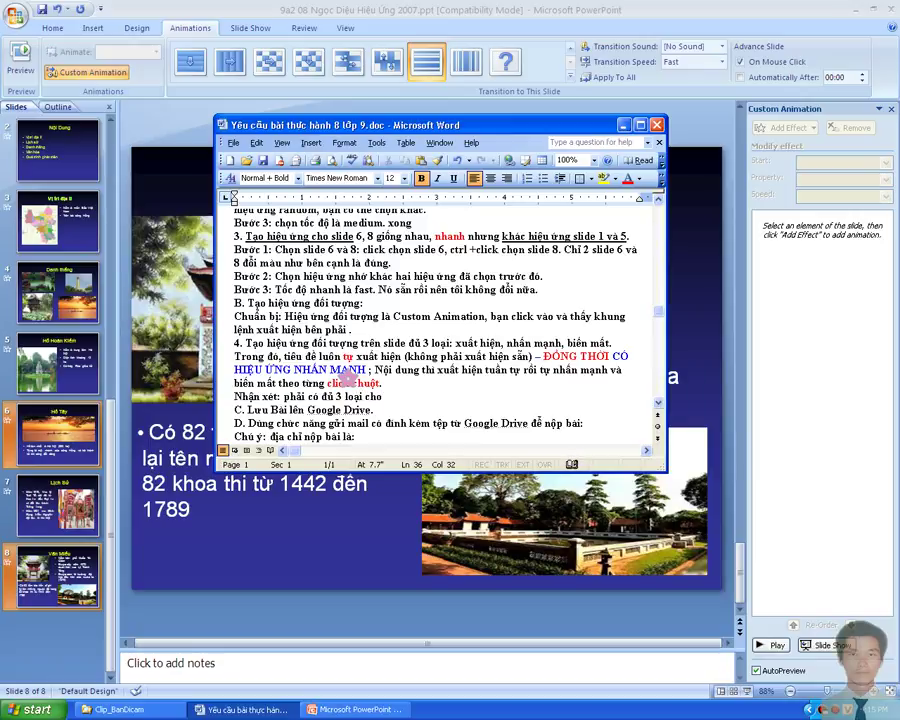
pyautogui.press('BackSpace')
pyautogui.press('BackSpace')
pyautogui.write('(xuất h')
pyautogui.write('iện,')
pyautogui.write(' nhấn mạ')
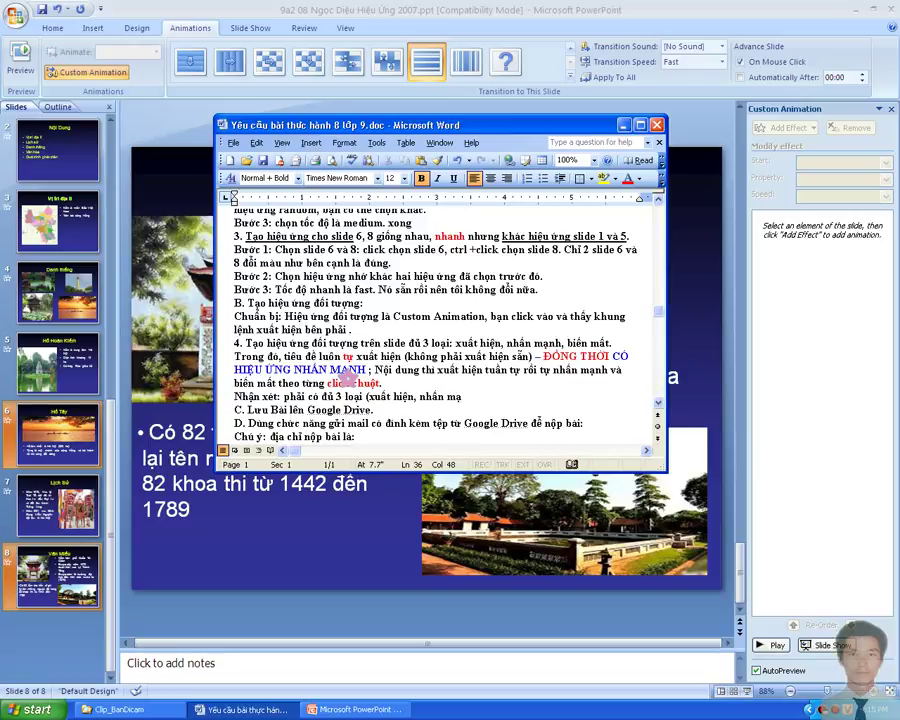
pyautogui.write('nh, biến m')
pyautogui.write('ất')
pyautogui.write(')')
pyautogui.write('cho ti')
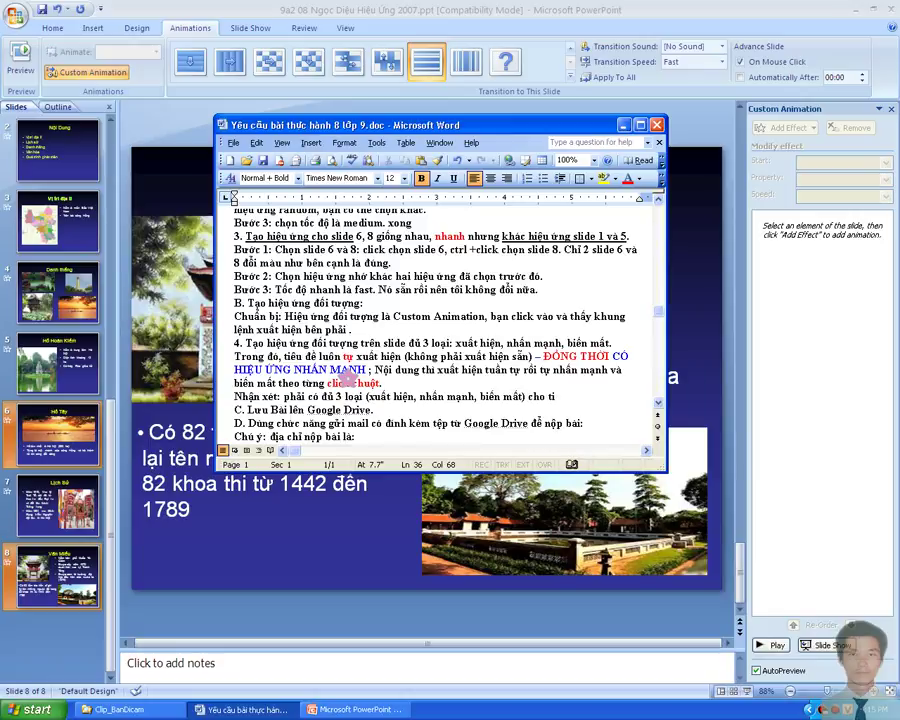
pyautogui.write('êu đe')
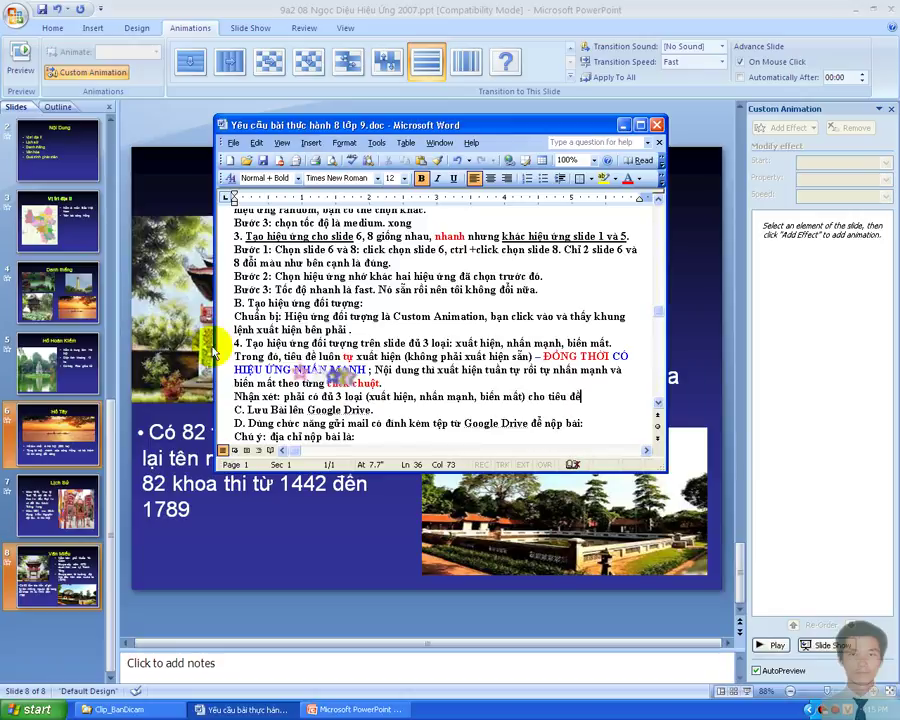
# Colour 'tiêu đề' red and finish the note with 'và cho nội dung.', with 'Nội dung' also red.
pyautogui.doubleClick(293, 356)
pyautogui.moveTo(300, 356); pyautogui.dragTo(318, 356)
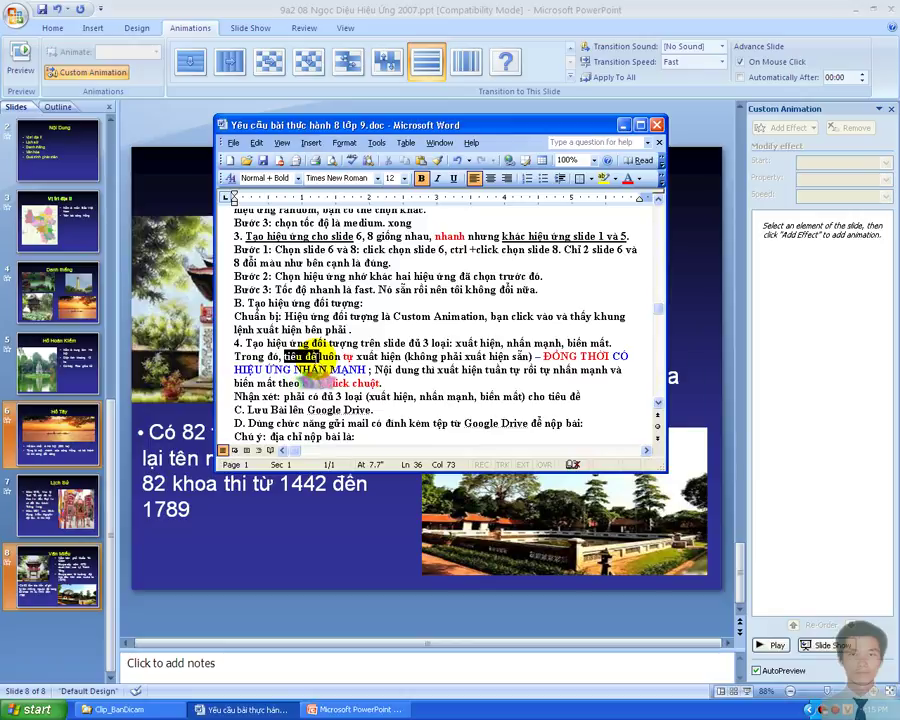
pyautogui.click(628, 179)
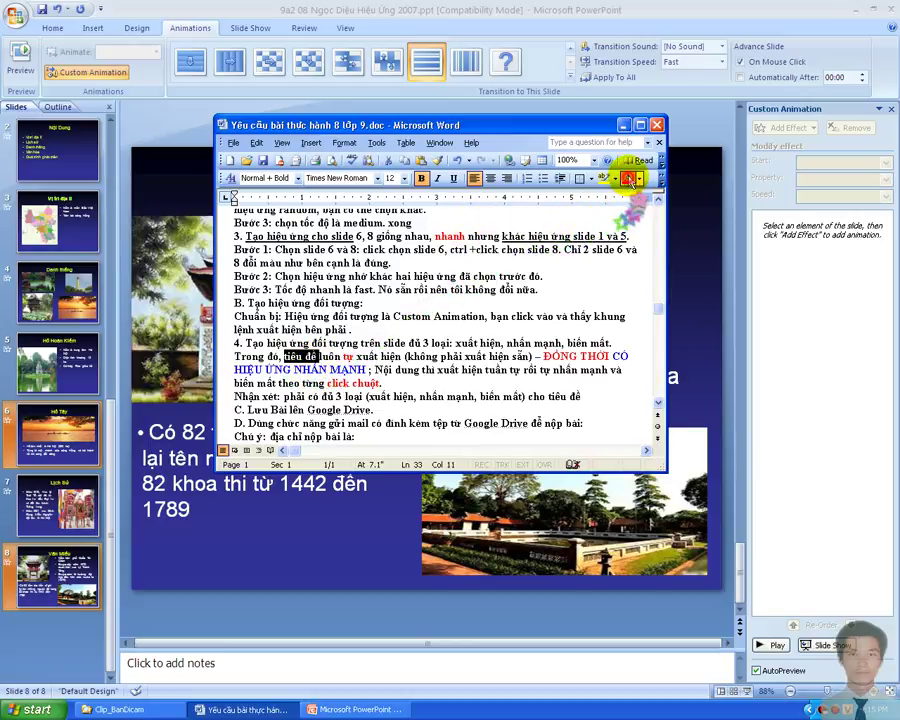
pyautogui.click(582, 398)
pyautogui.write('và')
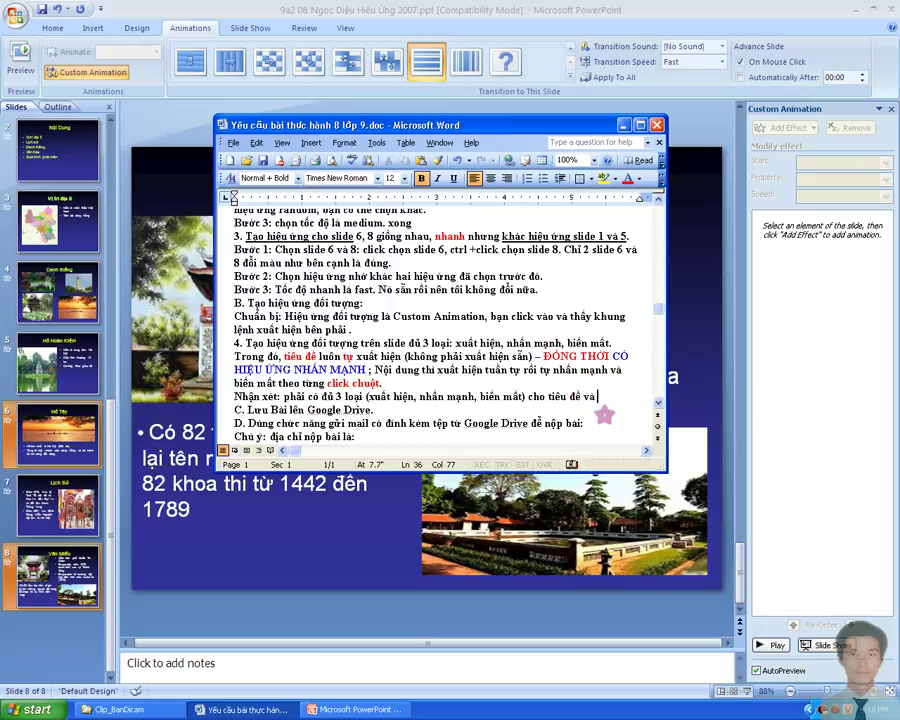
pyautogui.write(' cho nội')
pyautogui.write(' dung')
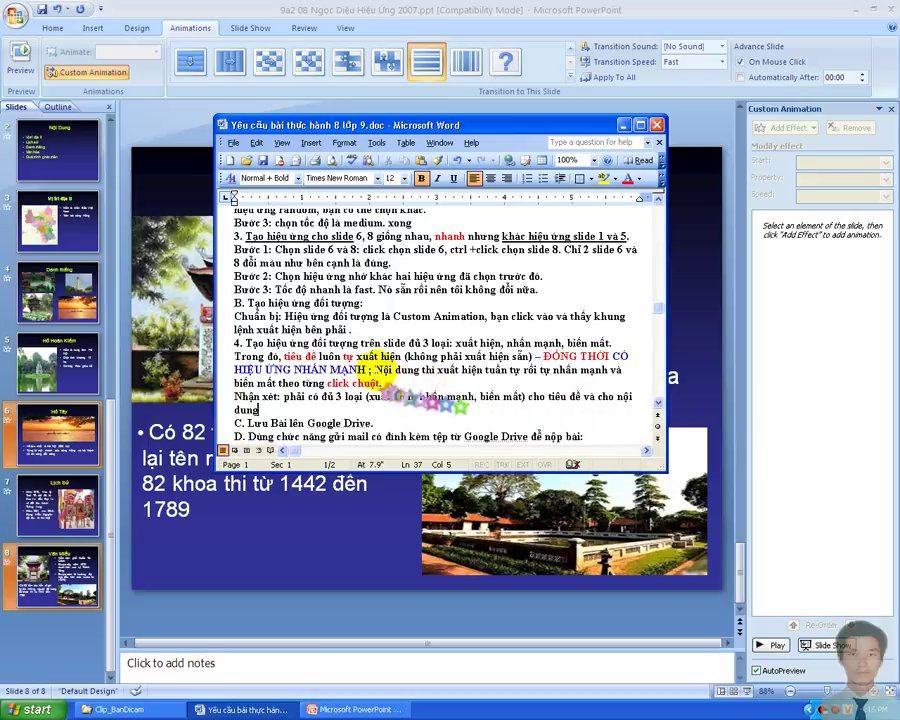
pyautogui.moveTo(377, 369); pyautogui.dragTo(421, 369)
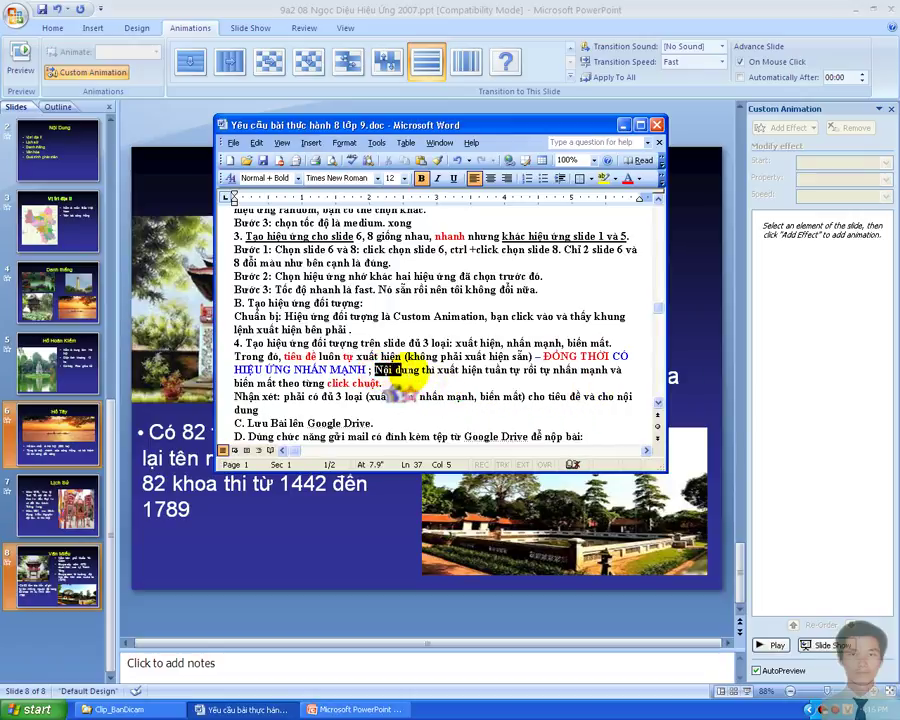
pyautogui.click(628, 181)
pyautogui.click(260, 409)
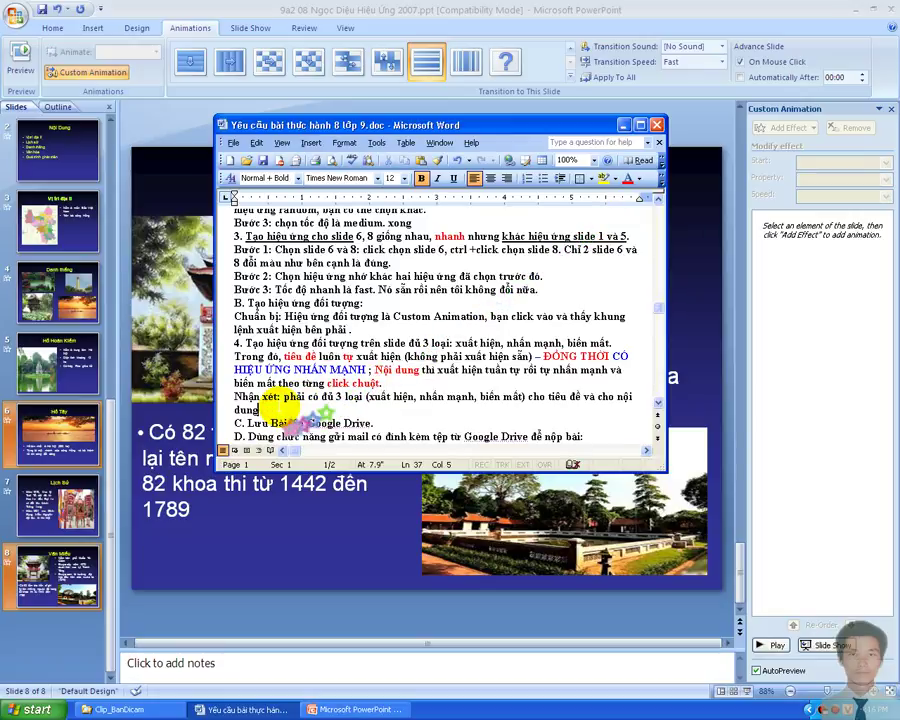
pyautogui.write('.')
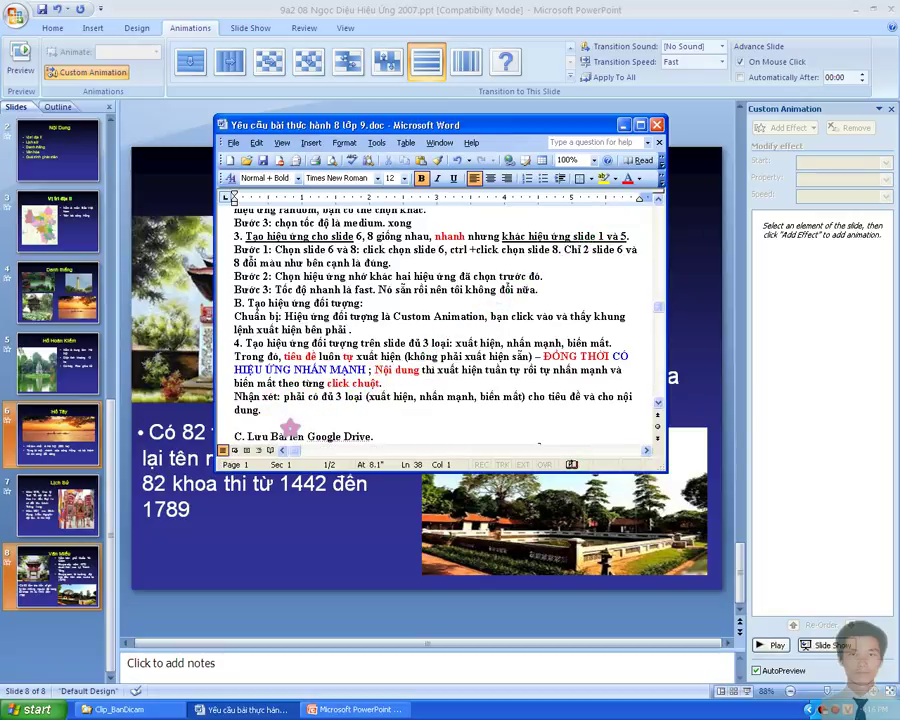
# Add the heading line 'Hiệu ứng cho tiêu đề:' followed by an empty line.
pyautogui.press('Return')
pyautogui.write('HIe')
pyautogui.write('e')
pyautogui.write(' ứng cho')
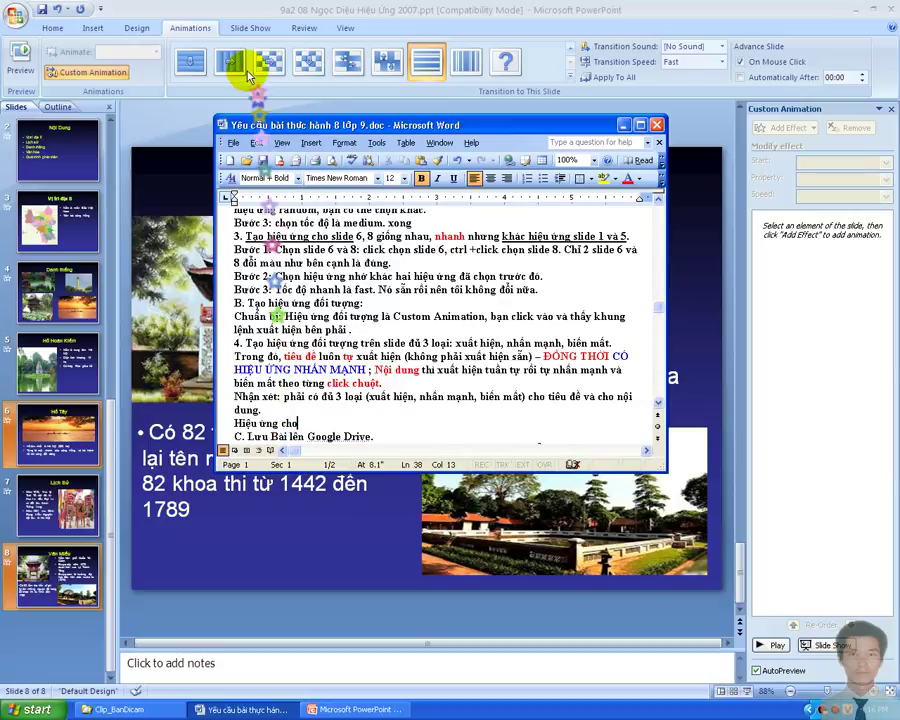
pyautogui.write(' ti')
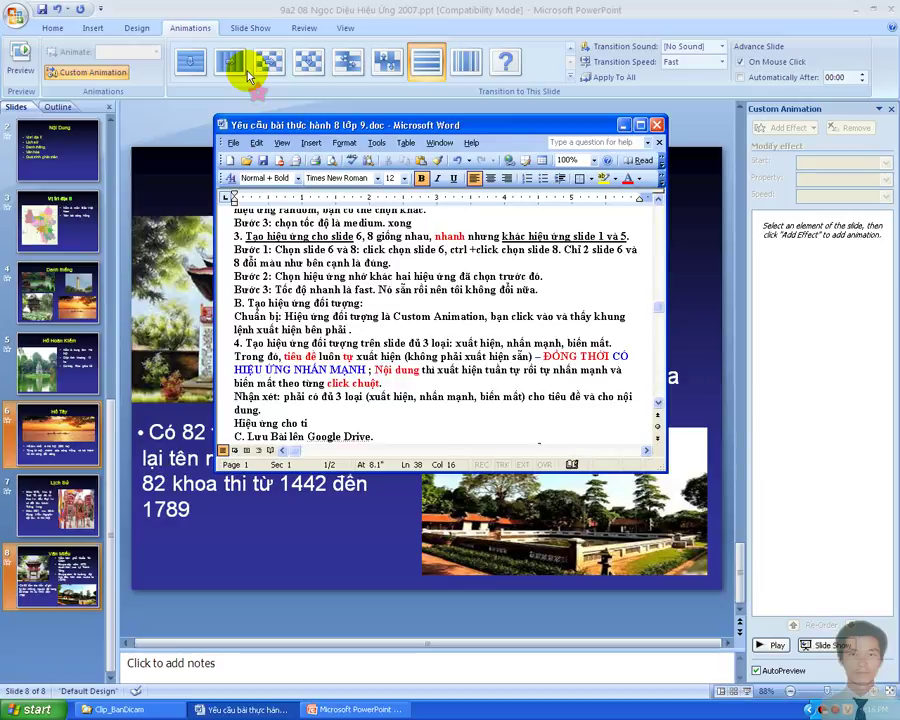
pyautogui.write('ệuêu đe')
pyautogui.press('Return')
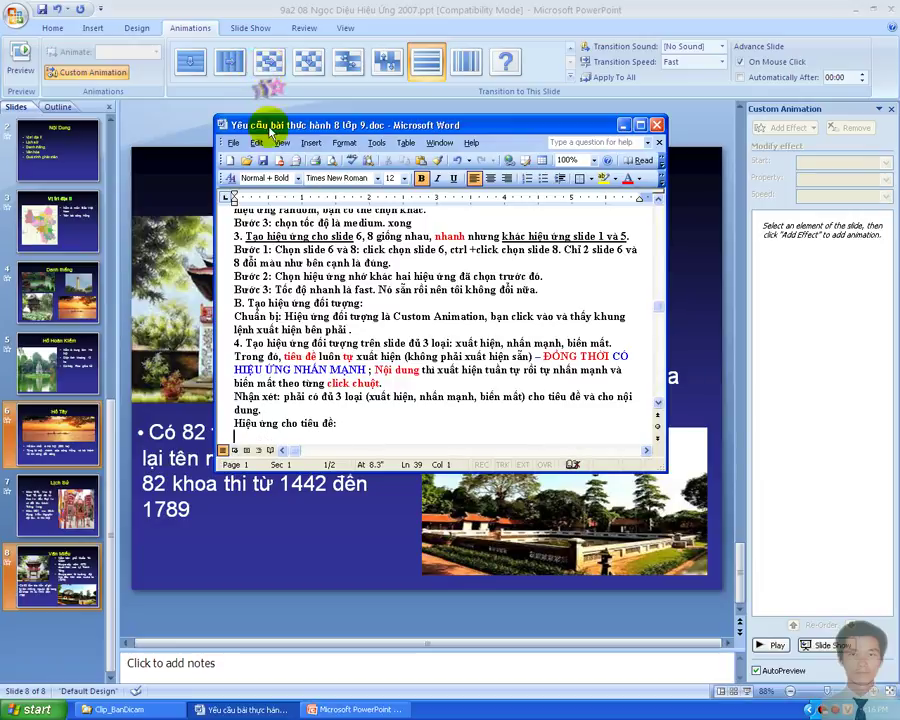
# Show the HÀ NỘI slide 1 behind Word and type 'Bước 1: chọn tiêu đề của slide 1'.
pyautogui.click(44, 143)
pyautogui.scroll(2, 44, 143)
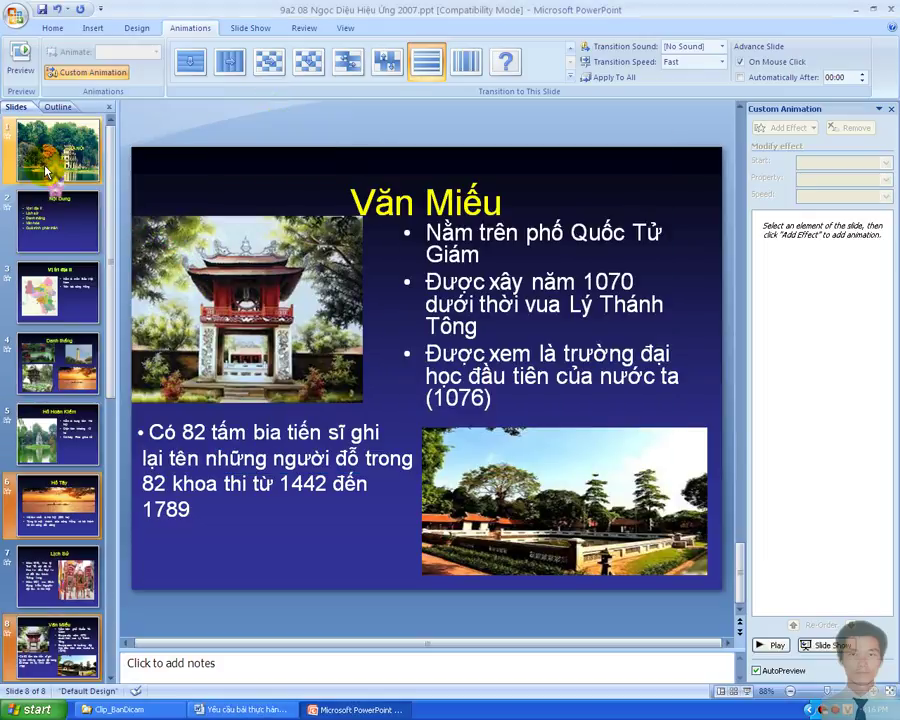
pyautogui.click(52, 163)
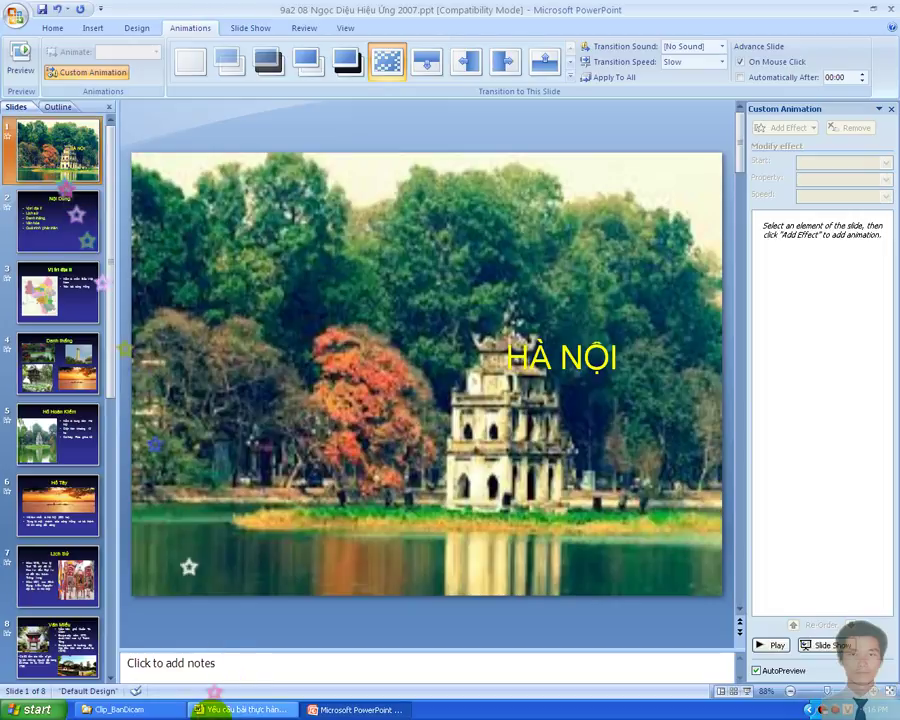
pyautogui.click(272, 712)
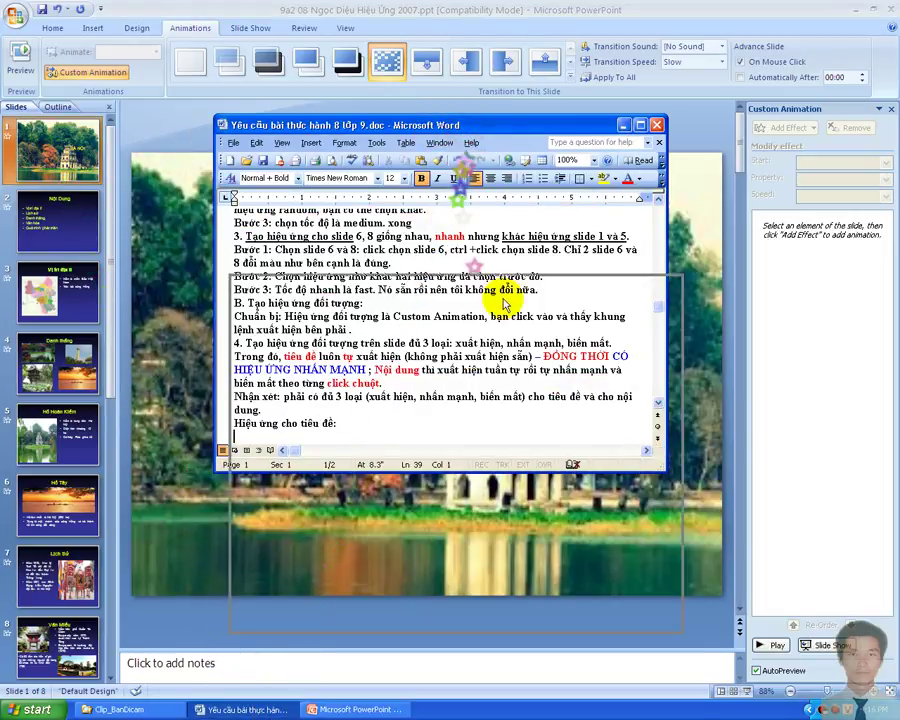
pyautogui.moveTo(465, 127)
pyautogui.mouseDown()
pyautogui.moveTo(522, 345)
pyautogui.moveTo(305, 8)
pyautogui.mouseUp()
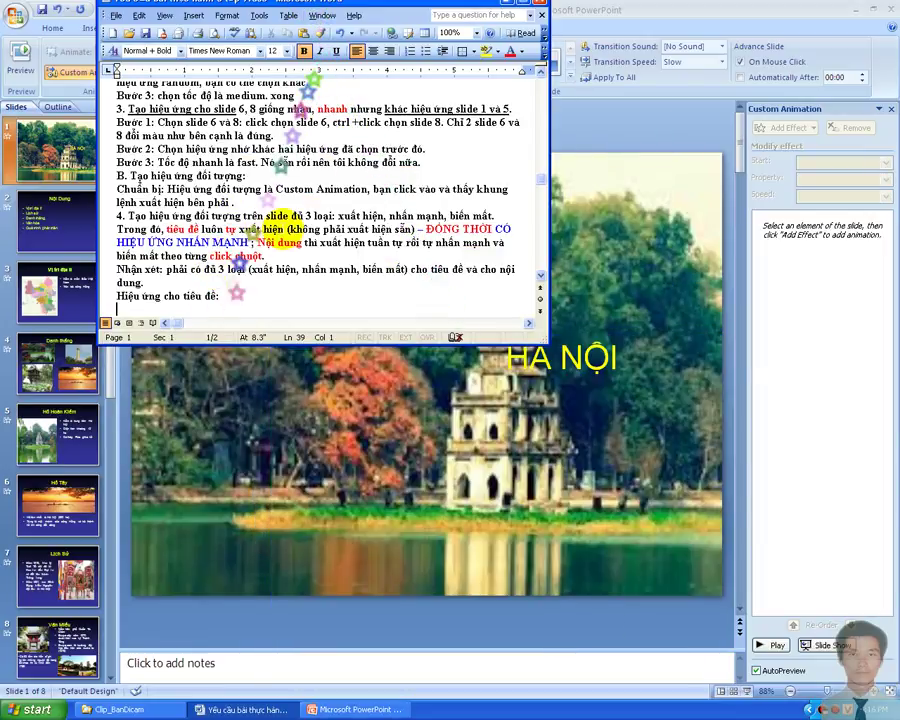
pyautogui.write('Bu')
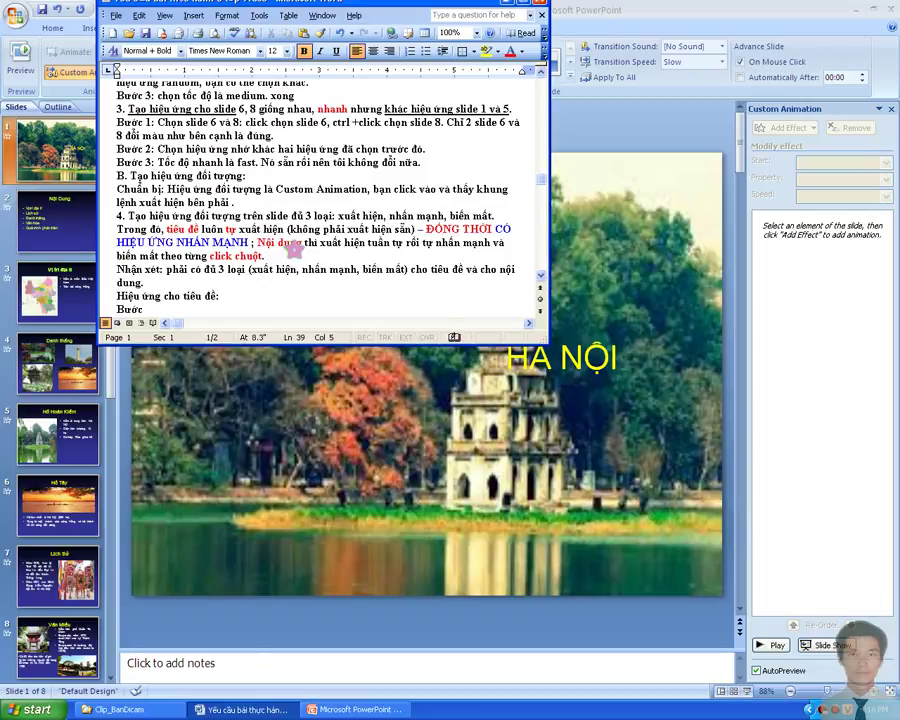
pyautogui.write('chi')
pyautogui.write('ọn ')
pyautogui.write('tiêu')
pyautogui.write(' đề')
pyautogui.write(' của slide 1')
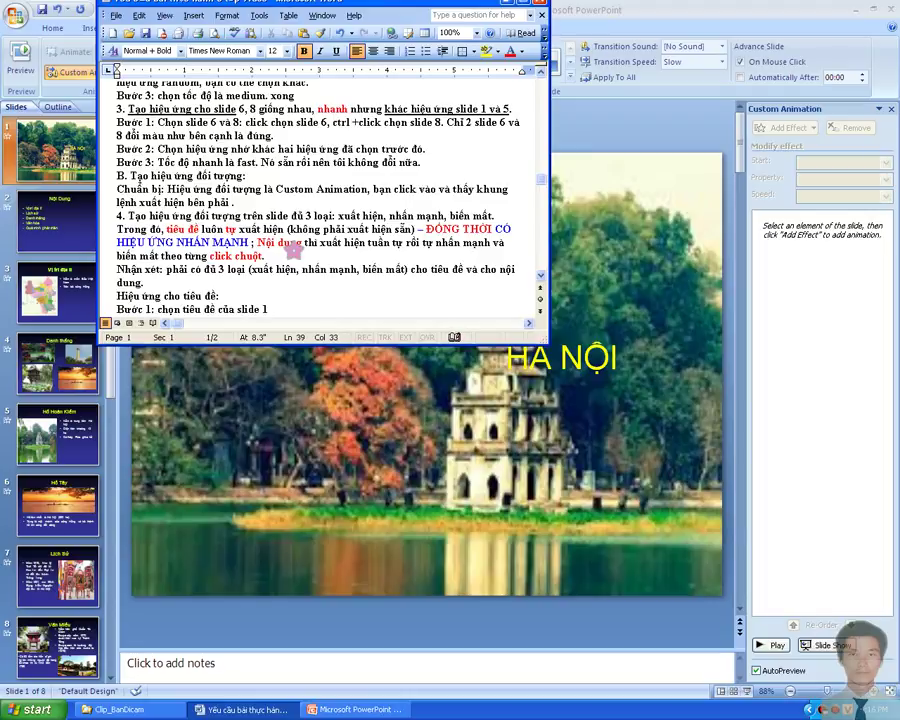
pyautogui.write('.')
# Select the HÀ NỘI title box on slide 1 in PowerPoint, then return to Word.
pyautogui.click(598, 378)
pyautogui.click(545, 370)
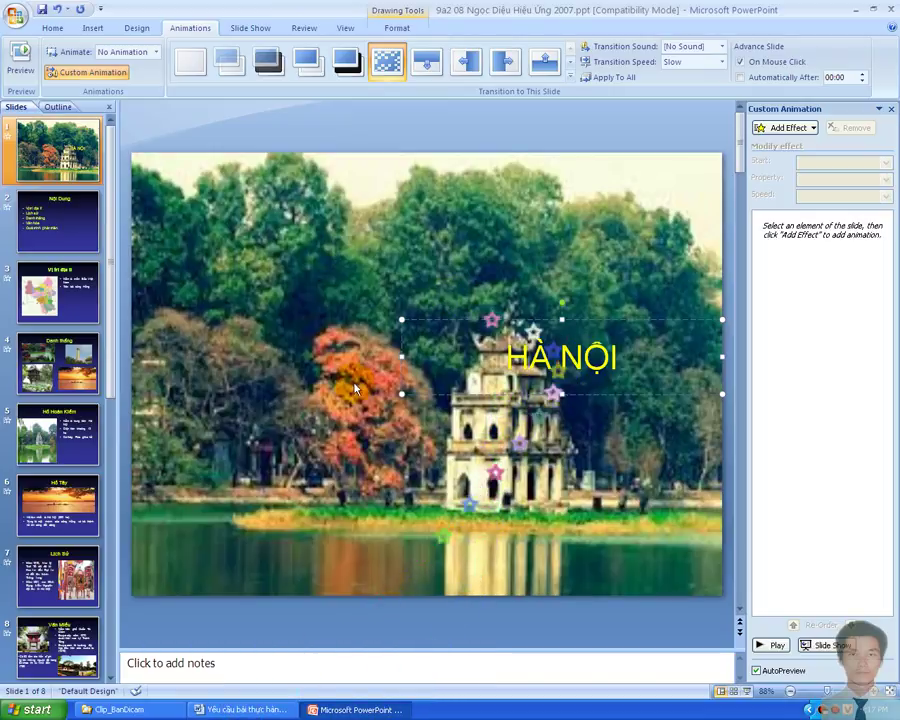
pyautogui.click(231, 709)
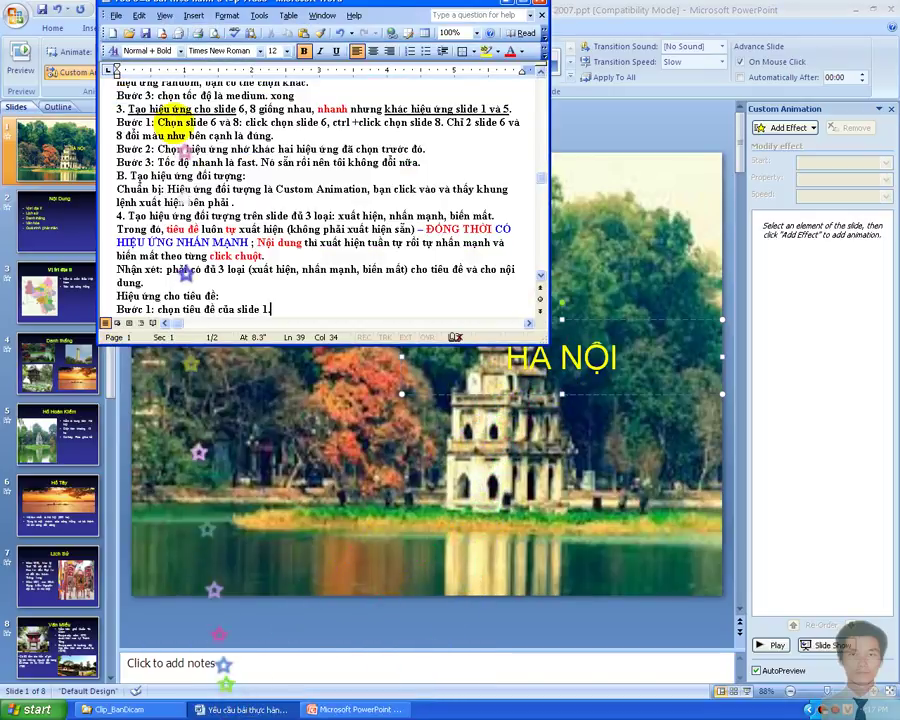
# Explain in Bước 1 that a blinking insertion point in the title is not yet correct.
pyautogui.write(' Bạn')
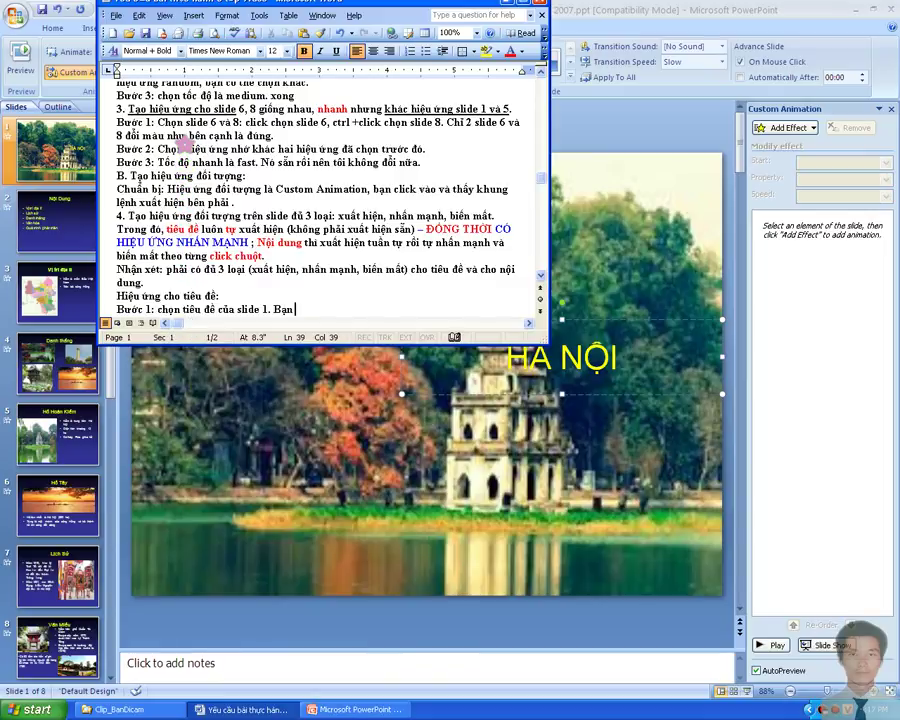
pyautogui.write(' thấy')
pyautogui.write('âunha')
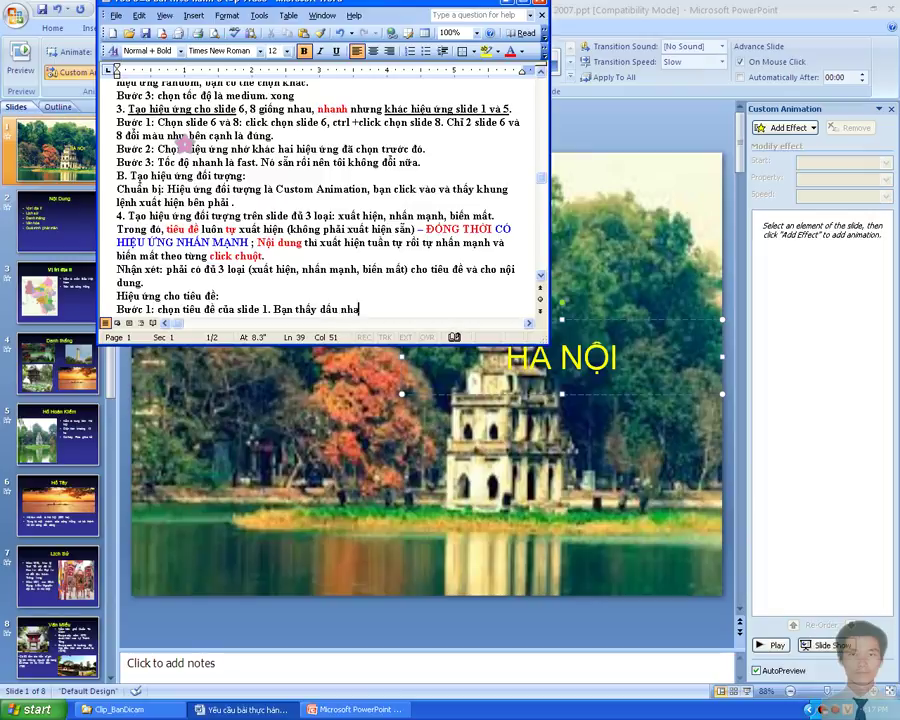
pyautogui.write(' nhảy')
pyautogui.press('BackSpace')
pyautogui.press('BackSpace')
pyautogui.press('BackSpace')
pyautogui.write('p nh')
pyautogui.write('áy là chưa đu')
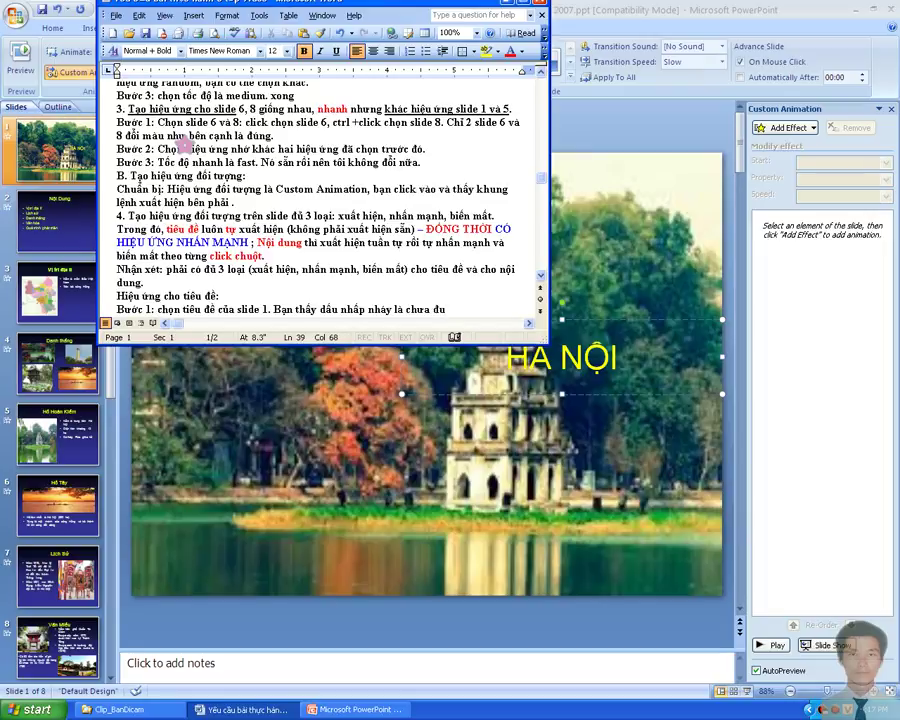
pyautogui.press('BackSpace')
pyautogui.write('úng')
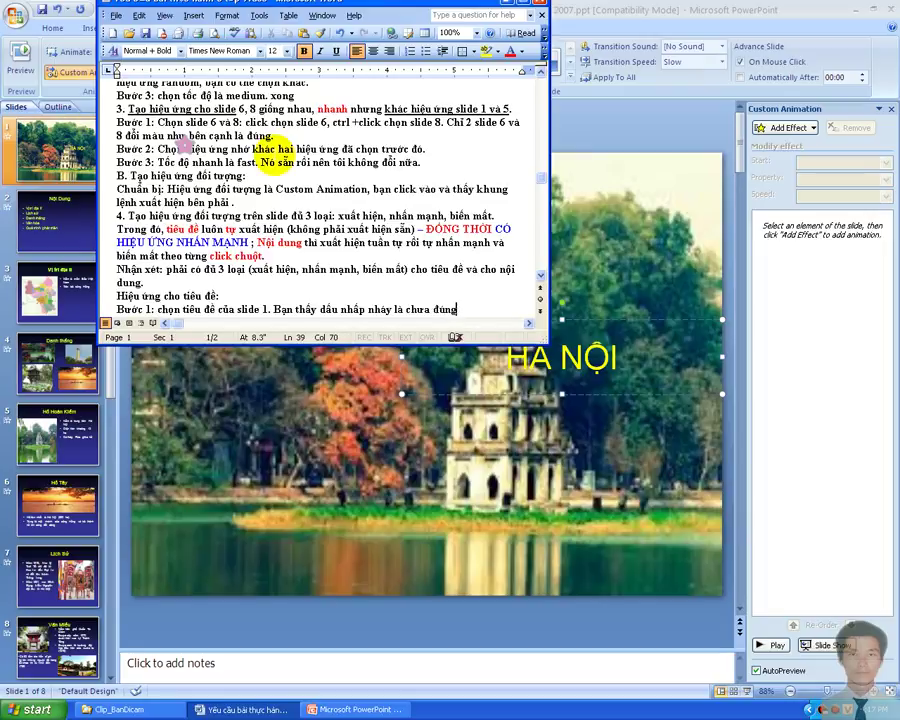
pyautogui.click(603, 377)
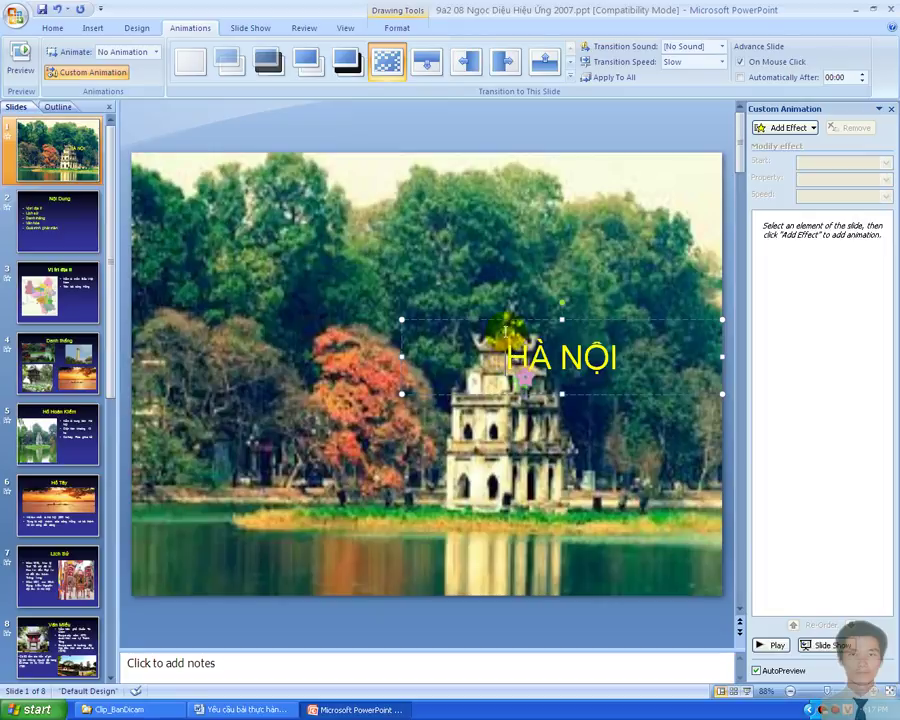
pyautogui.click(228, 708)
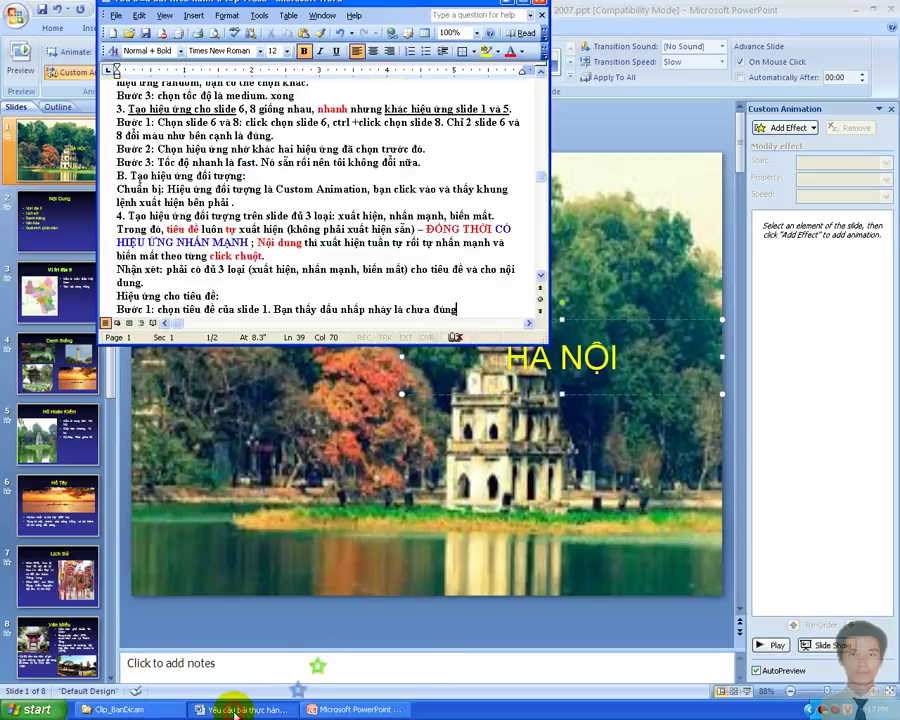
# Add that clicking the dashed title frame turns it into a solid border.
pyautogui.write('(')
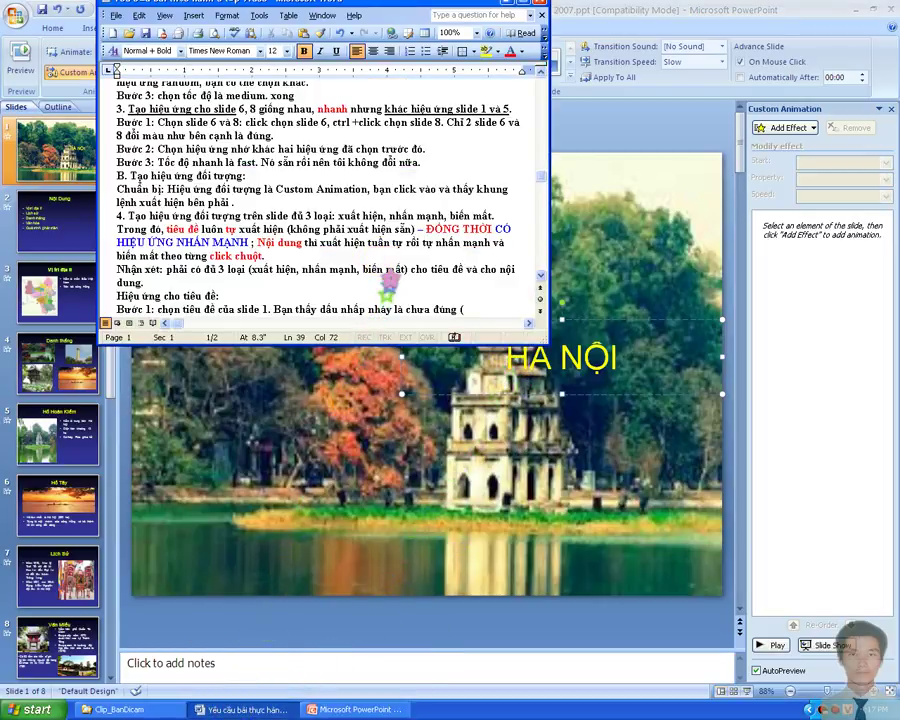
pyautogui.write('đườ')
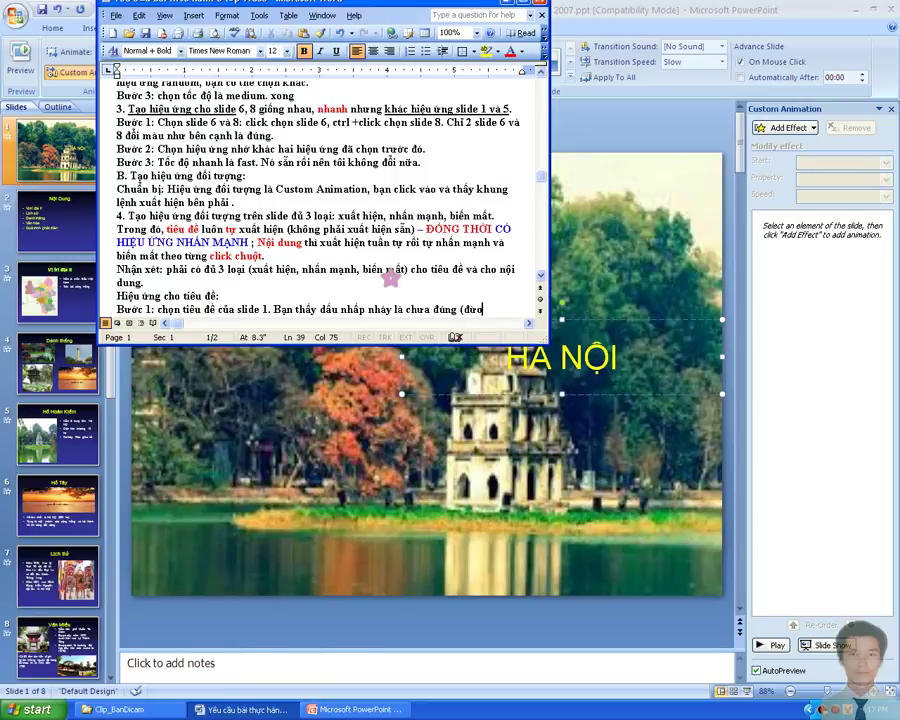
pyautogui.write('ng khung nết')
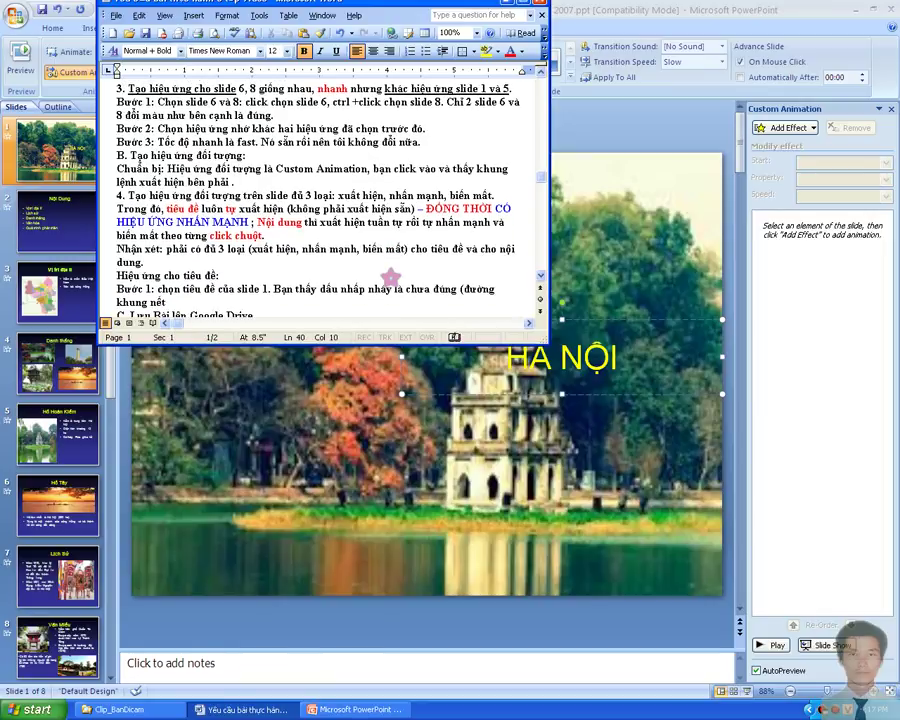
pyautogui.press('BackSpace')
pyautogui.write('đứt) trỏ ')
pyautogui.write('vào đ')
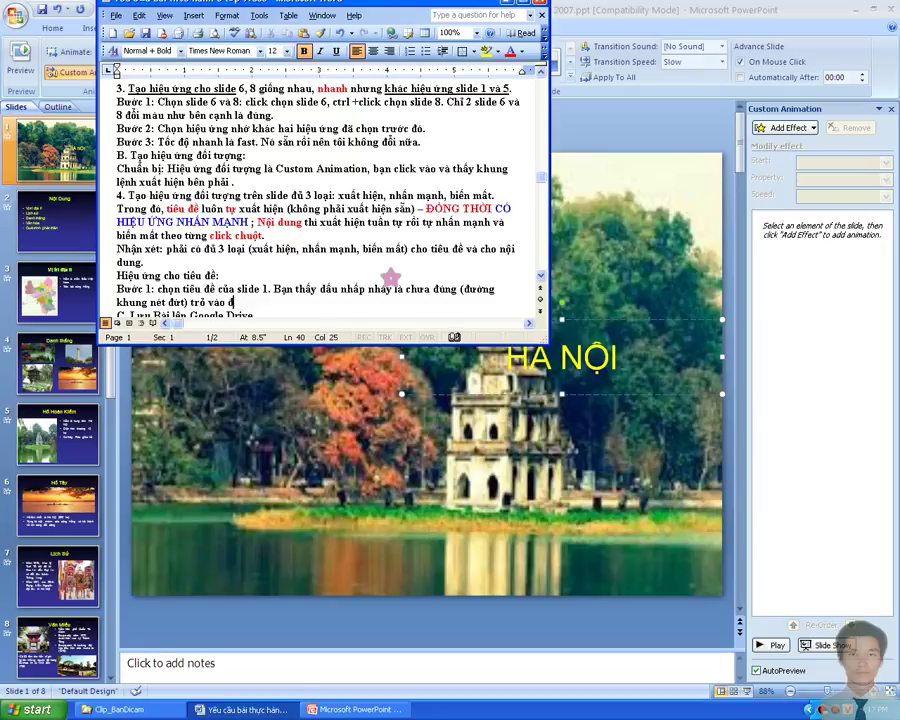
pyautogui.write('ường khung,')
pyautogui.write('click để có')
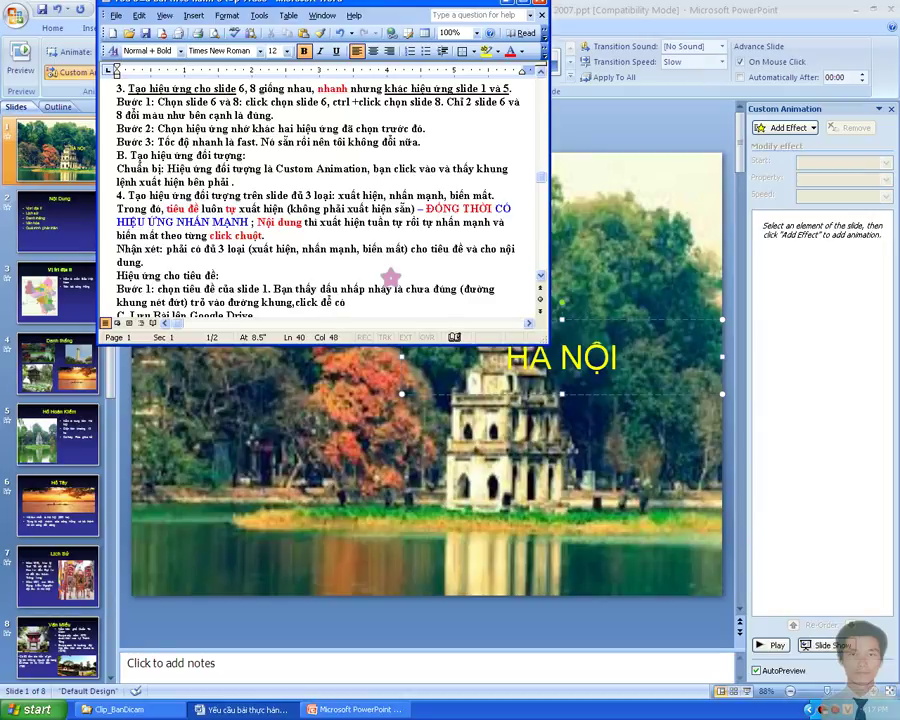
pyautogui.write(' nét liền')
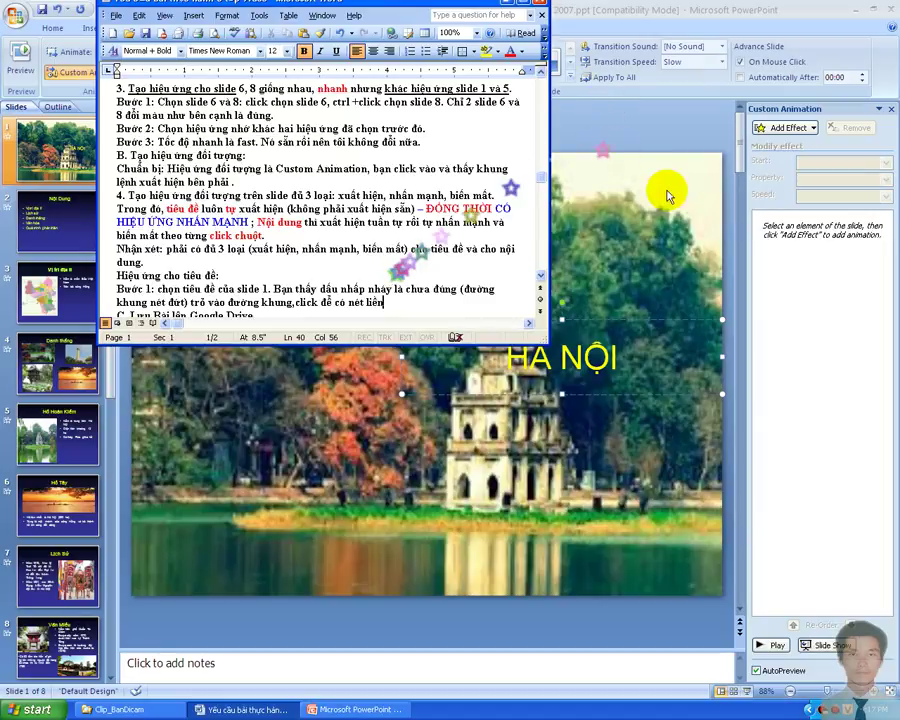
pyautogui.click(584, 332)
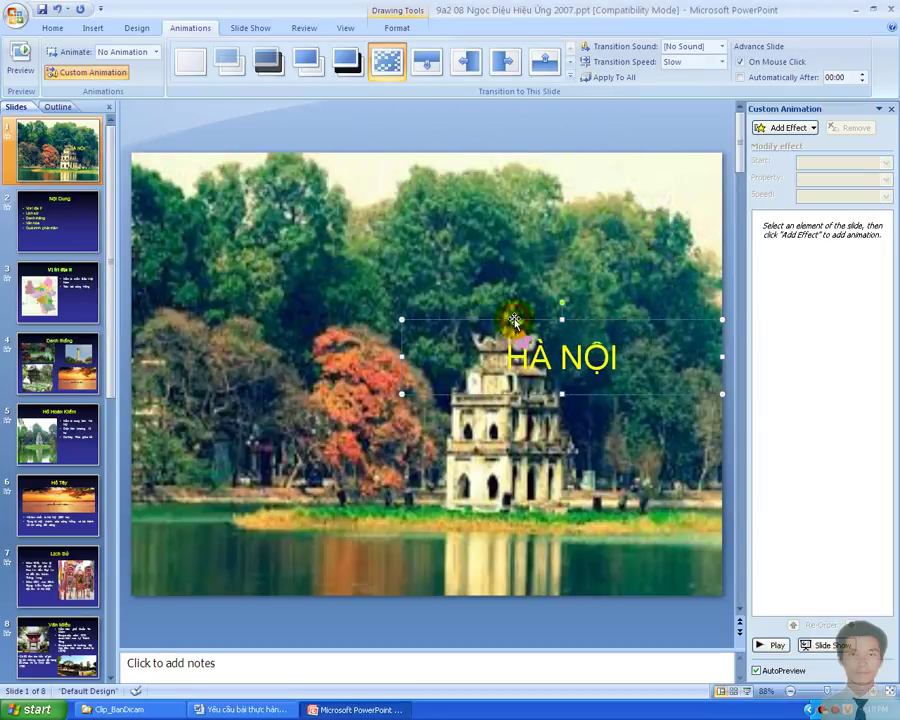
pyautogui.click(240, 708)
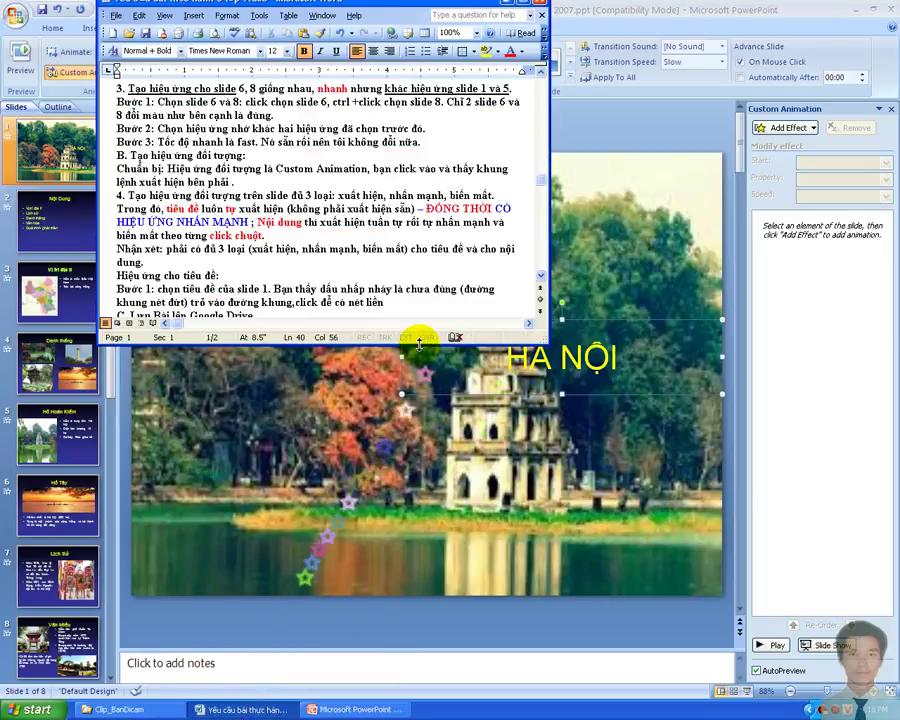
# End Bước 1 with a period and start the line 'Bước 2: chọn hiệu ứng'.
pyautogui.write('.')
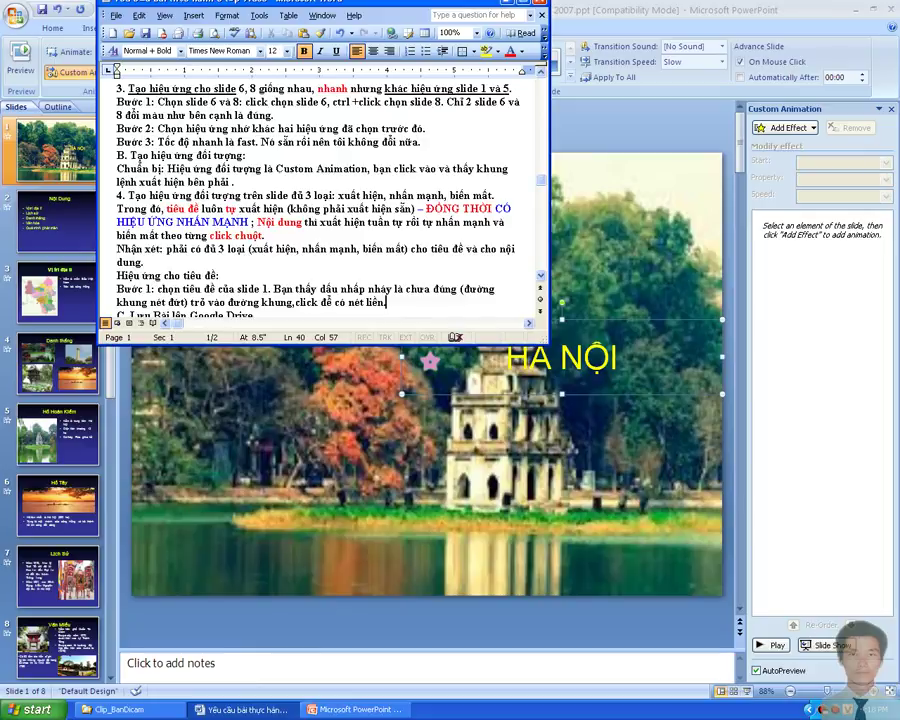
pyautogui.press('Return')
pyautogui.write('Bươ')
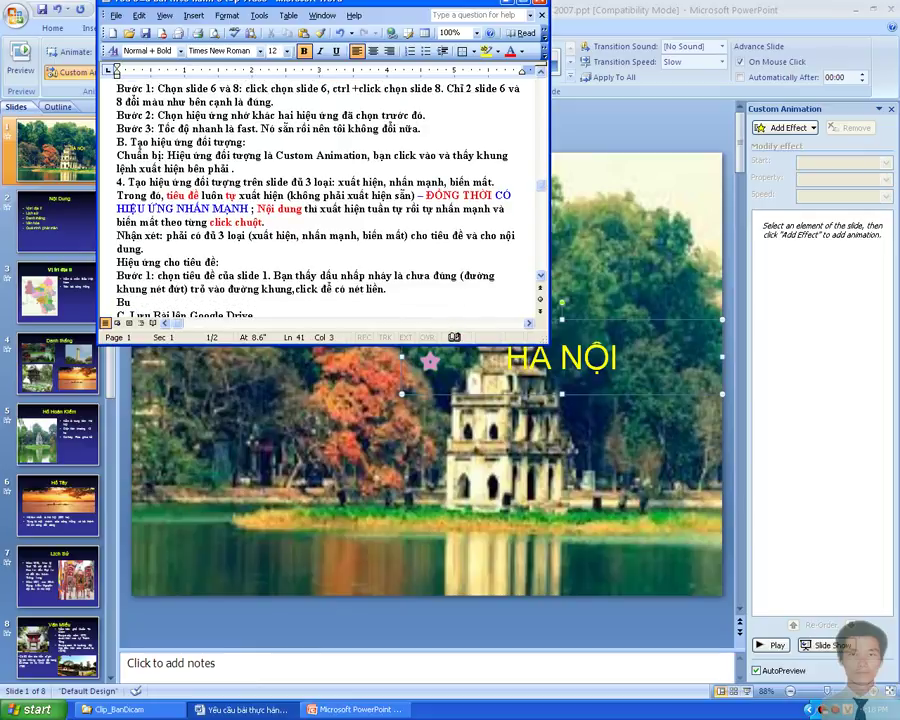
pyautogui.write('cs')
pyautogui.write('2:')
pyautogui.write('c')
pyautogui.write('họn hiệu')
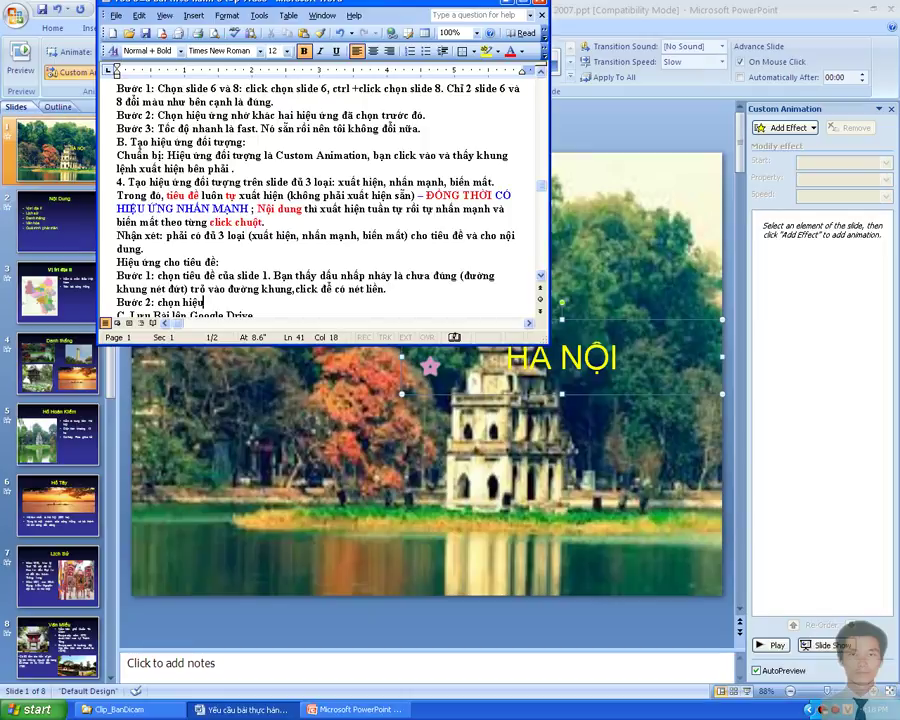
pyautogui.write(' ứng')
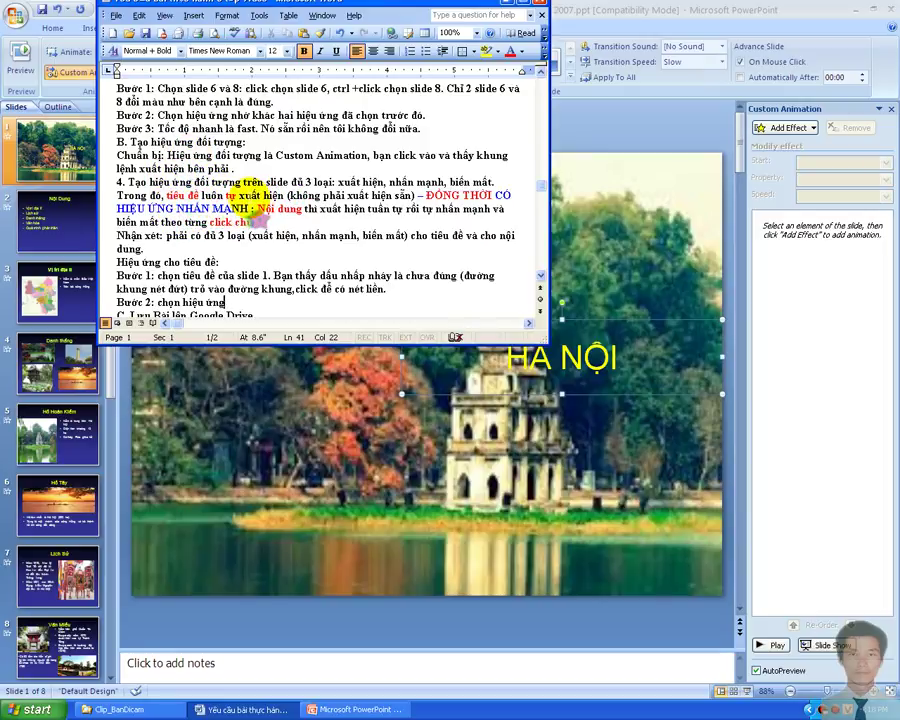
# Underline 'xuất hiện' in the title sentence and extend Bước 2 with 'xuất hiện (sao xanh)'.
pyautogui.moveTo(242, 196); pyautogui.dragTo(285, 196)
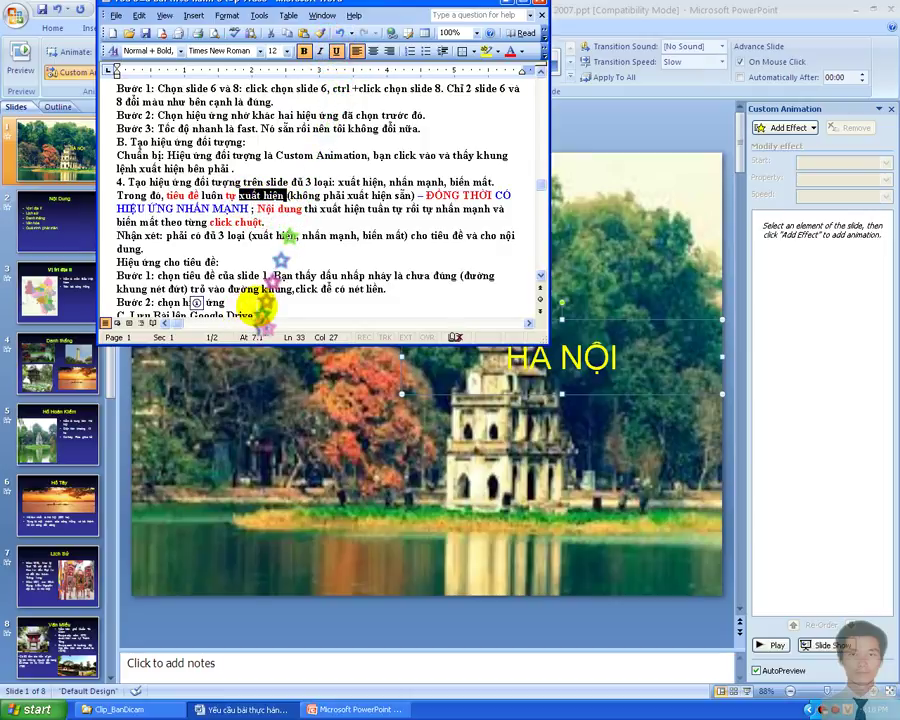
pyautogui.click(240, 305)
pyautogui.write('xu')
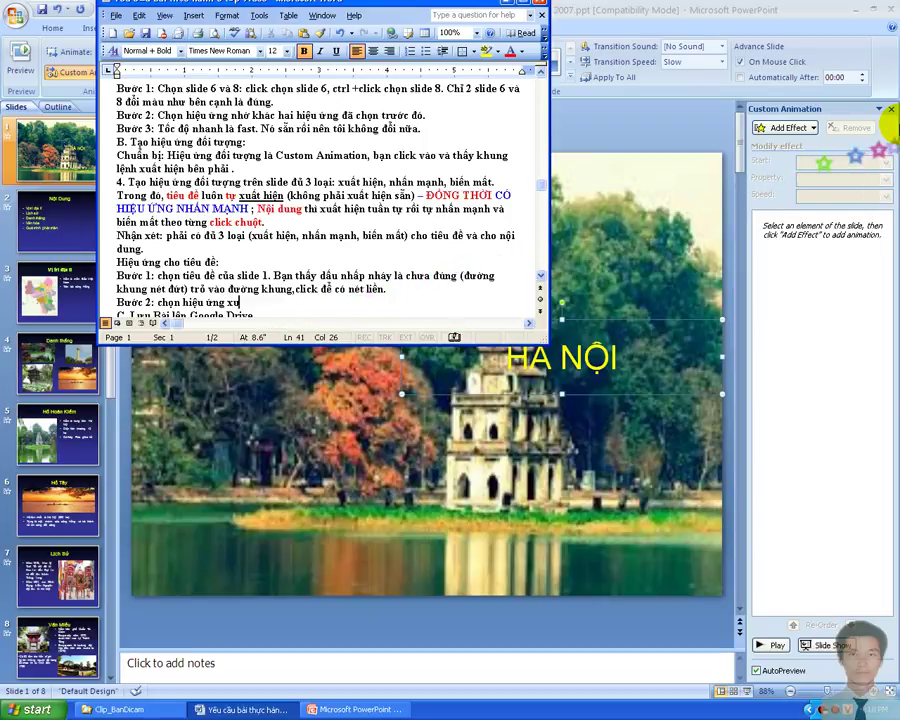
pyautogui.write('ất hie')
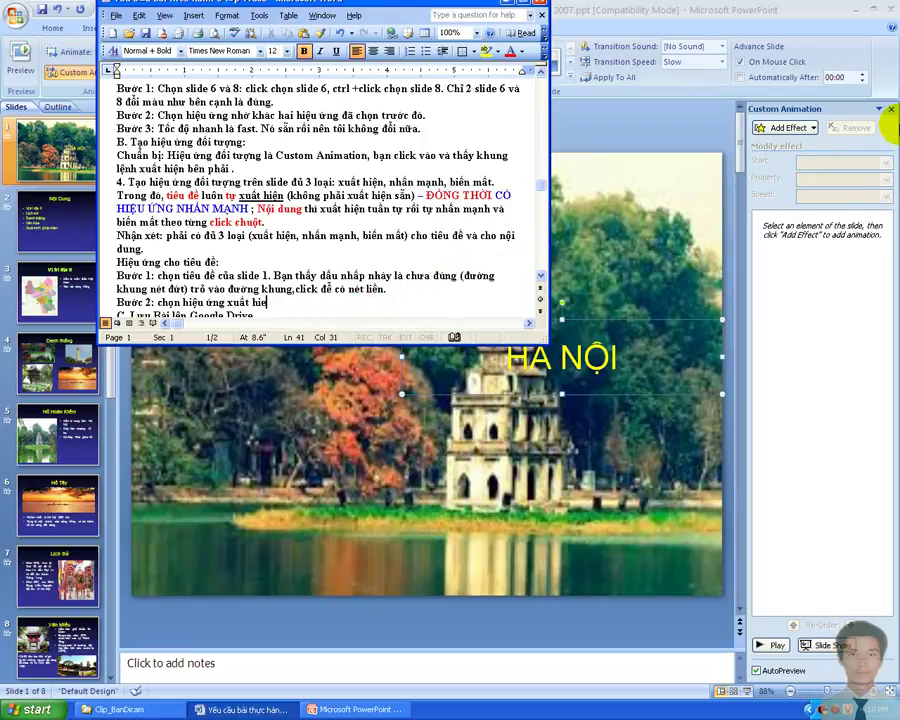
pyautogui.press('BackSpace')
pyautogui.write('ện (sa')
pyautogui.write('o xanh')
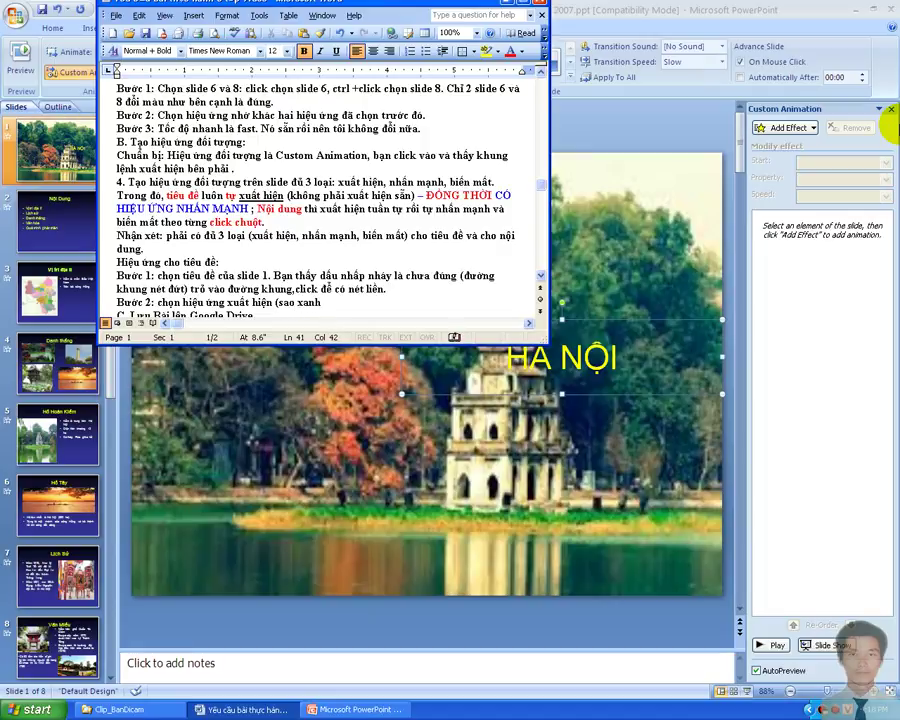
pyautogui.write(')')
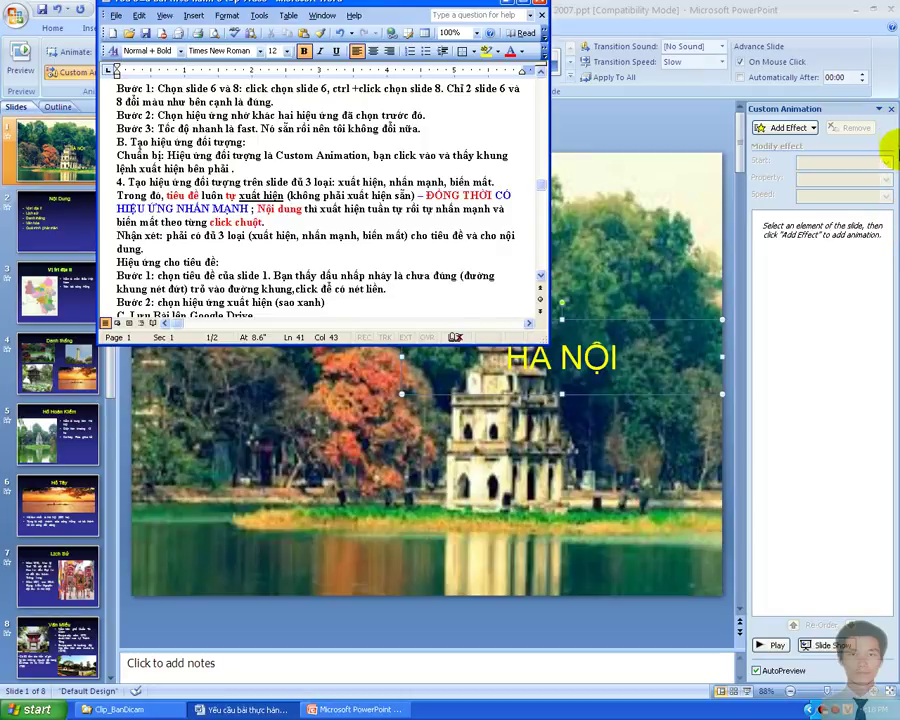
# Apply a Fly In entrance effect (From Bottom, Very Fast) to the HÀ NỘI title.
pyautogui.click(795, 127)
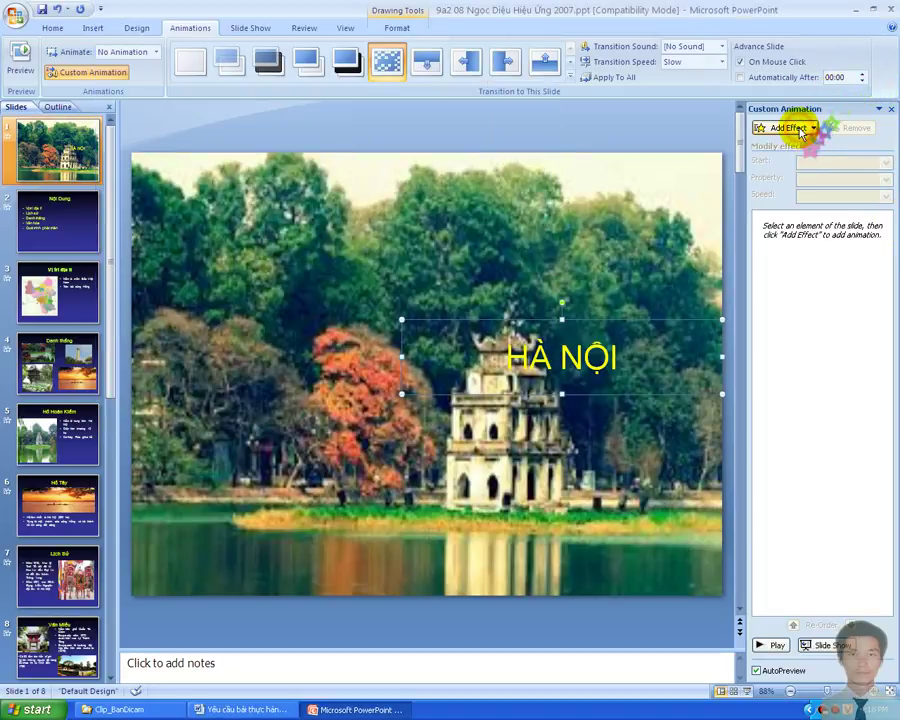
pyautogui.click(790, 127)
pyautogui.moveTo(773, 147)
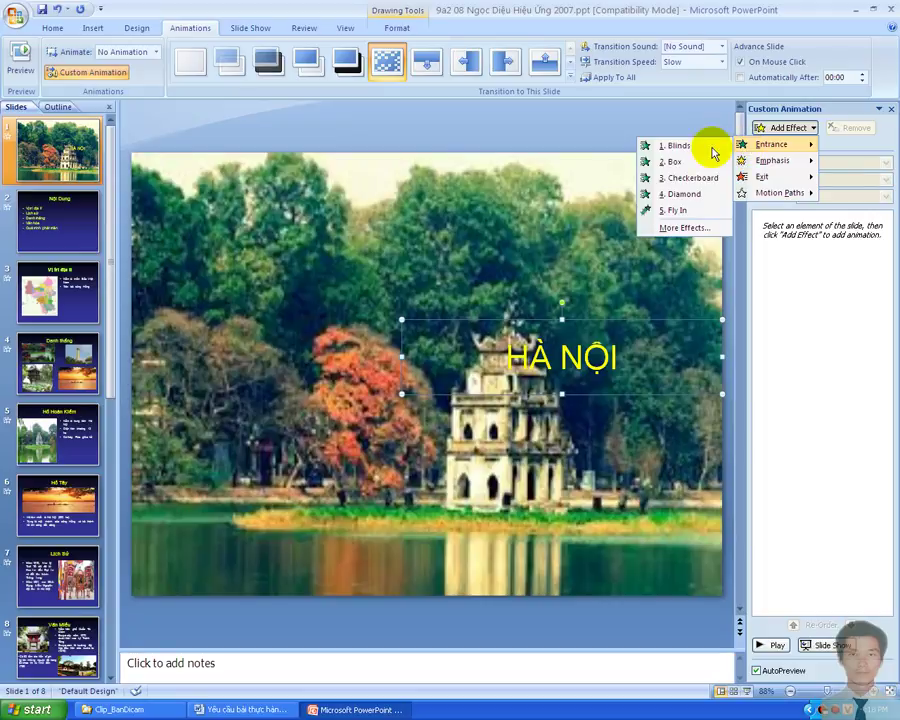
pyautogui.click(684, 226)
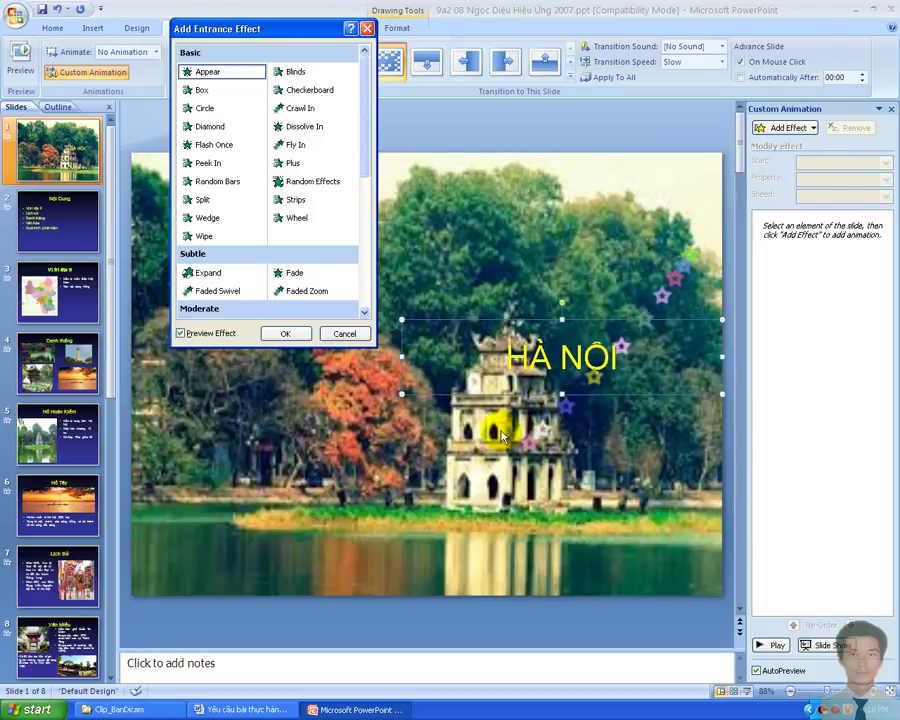
pyautogui.click(358, 332)
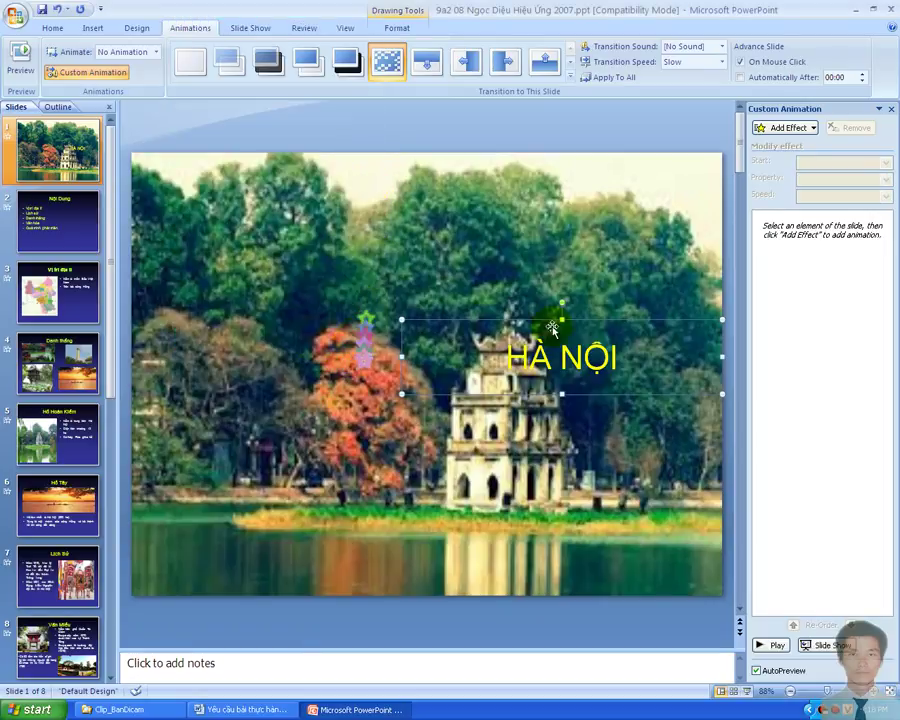
pyautogui.click(790, 130)
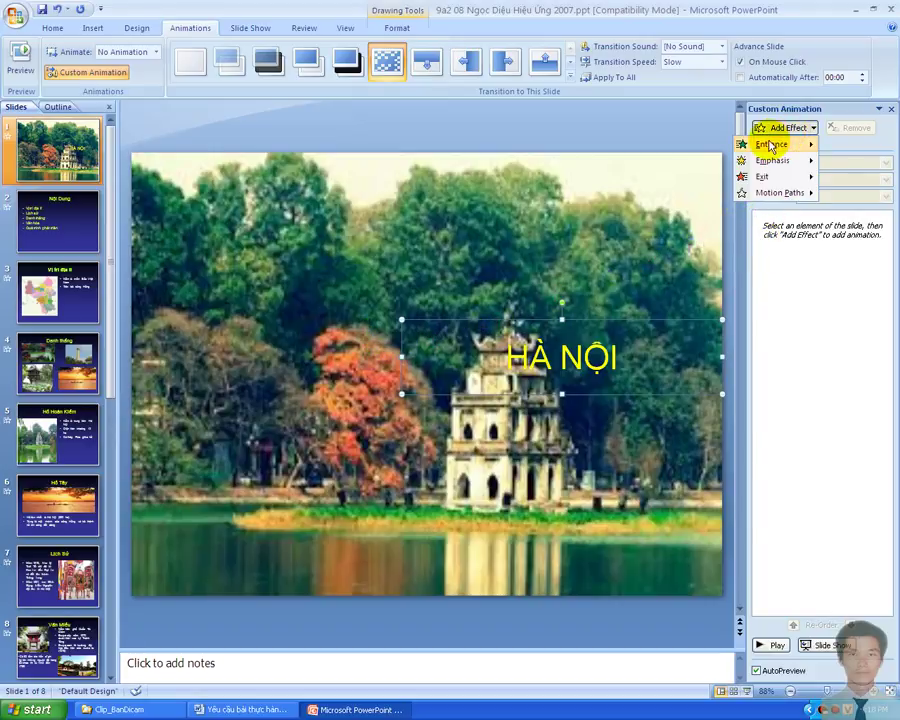
pyautogui.moveTo(770, 145)
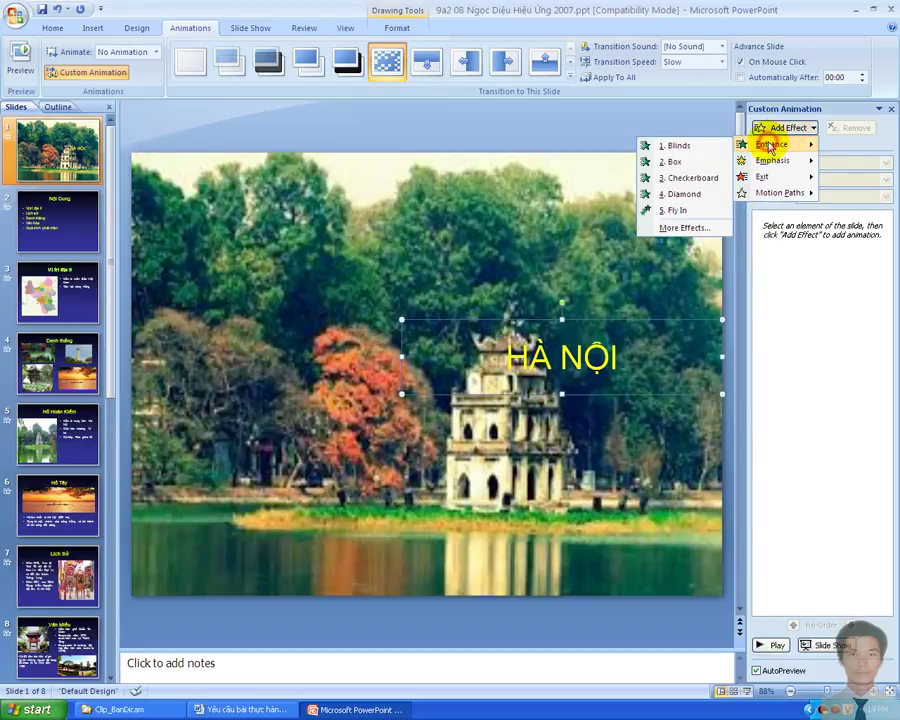
pyautogui.click(685, 212)
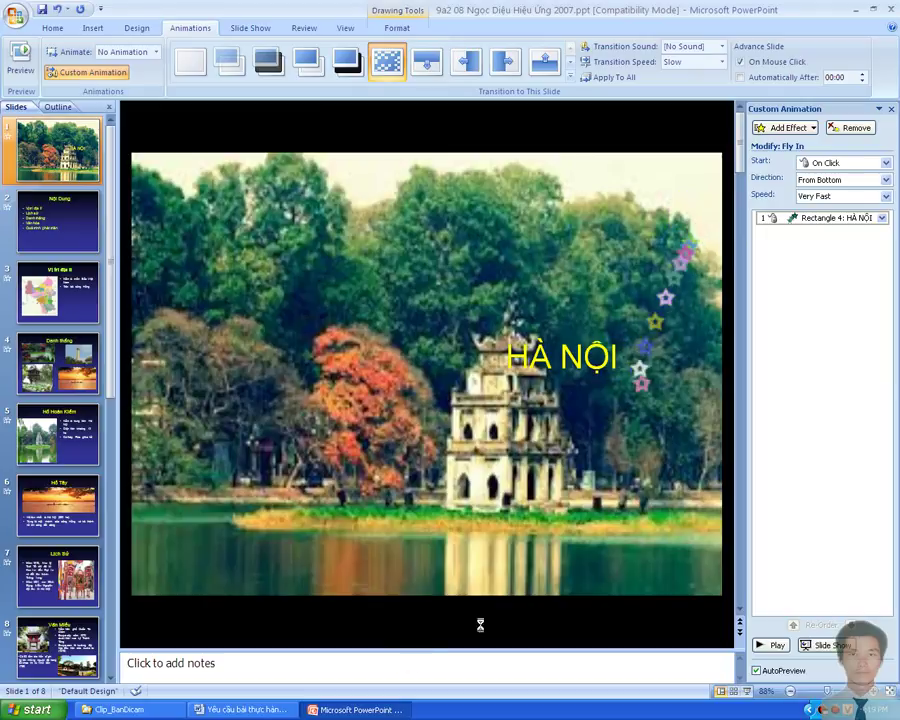
# Add 'tôi chọn fly in, bạn có thể chọn khác. Bạn có thể đổi hướng trong Direction. Ví dụ:' to Bước 2.
pyautogui.click(248, 708)
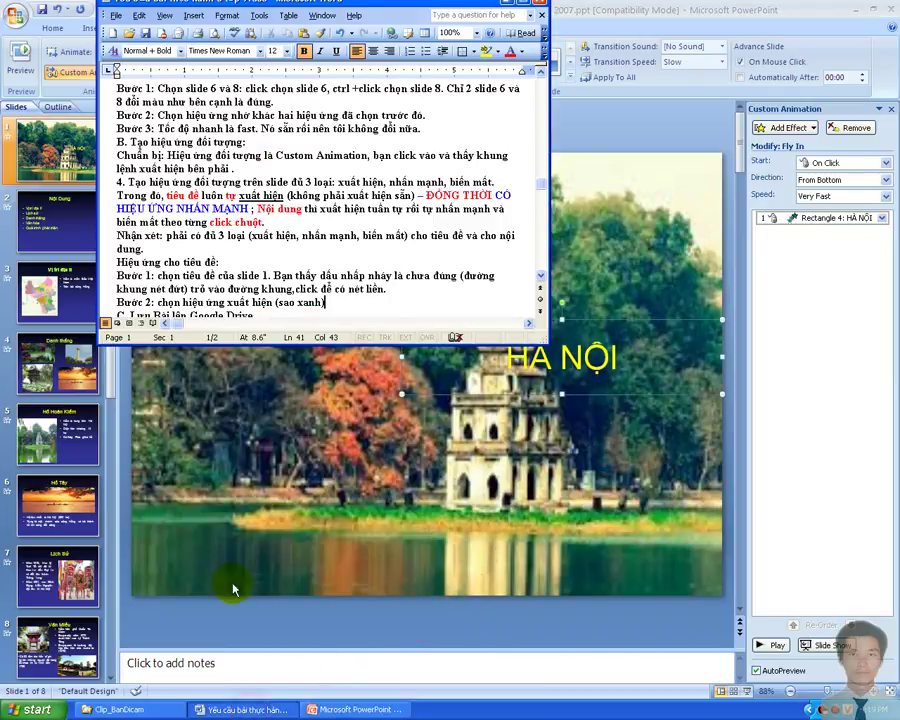
pyautogui.write(', tôi ')
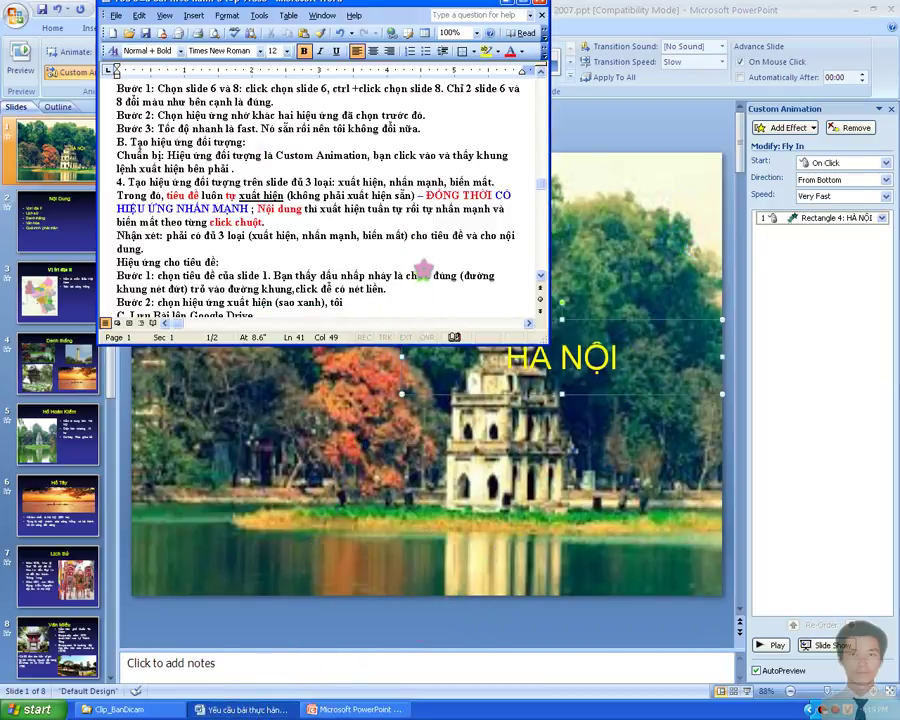
pyautogui.write('xhọcho')
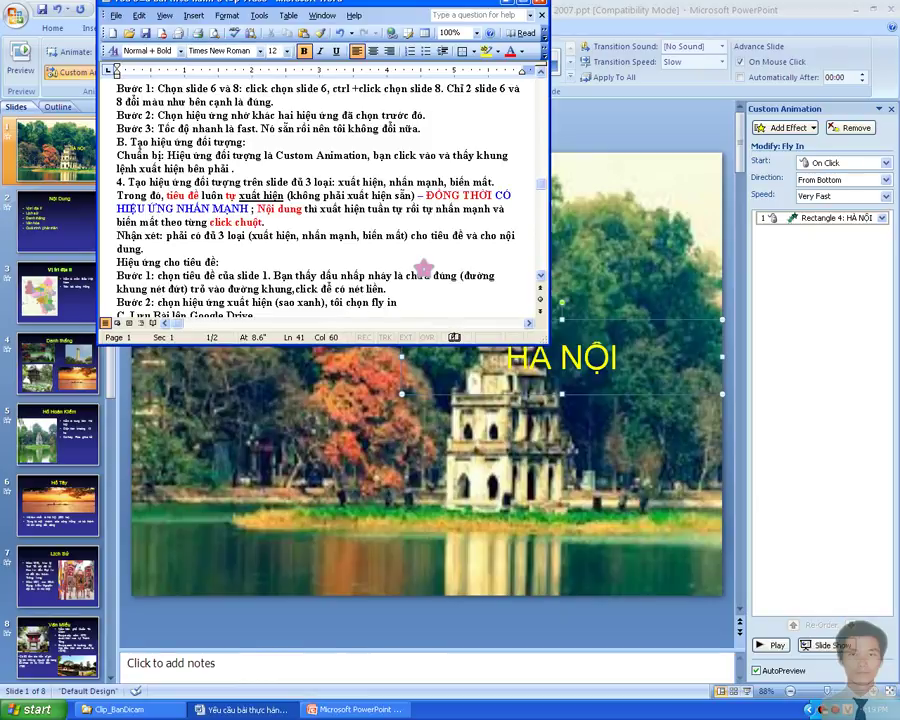
pyautogui.write(', ba')
pyautogui.write('er cho')
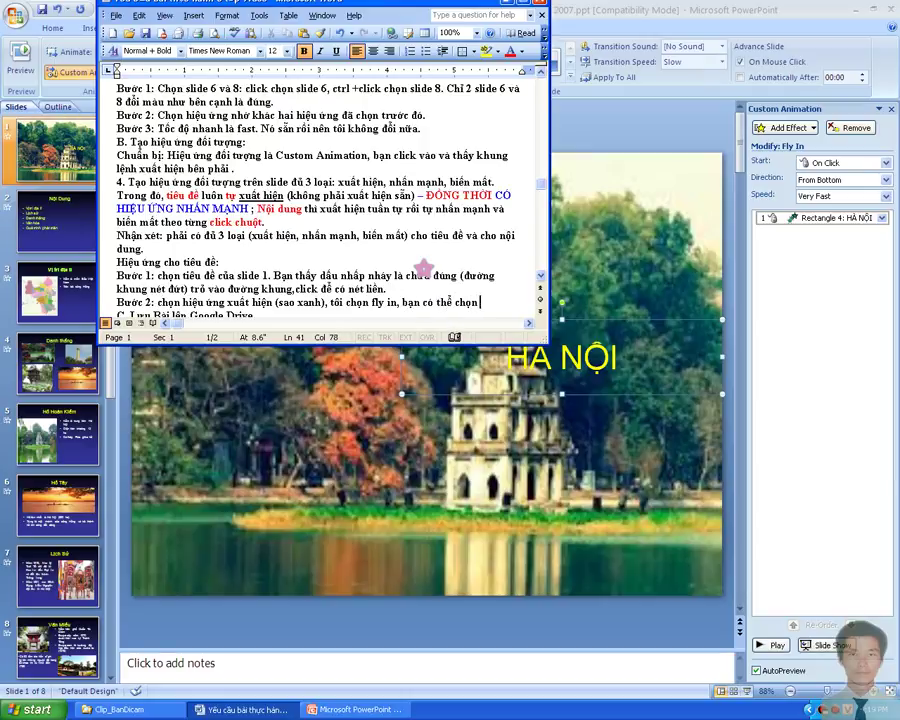
pyautogui.write(' khác.')
pyautogui.write(' Ban')
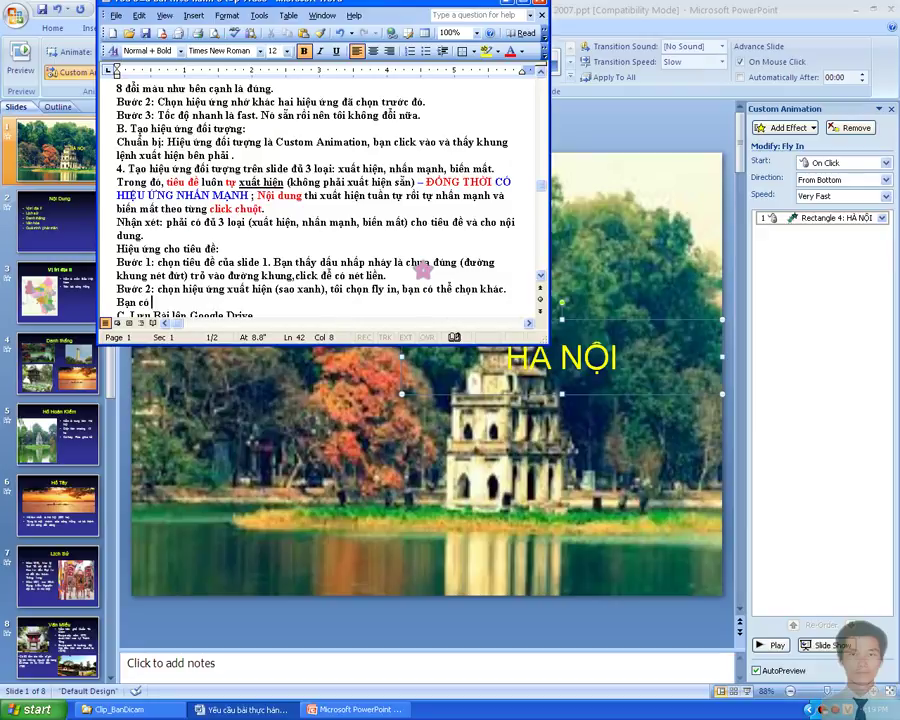
pyautogui.write('thể đổi')
pyautogui.write(' hướng trong')
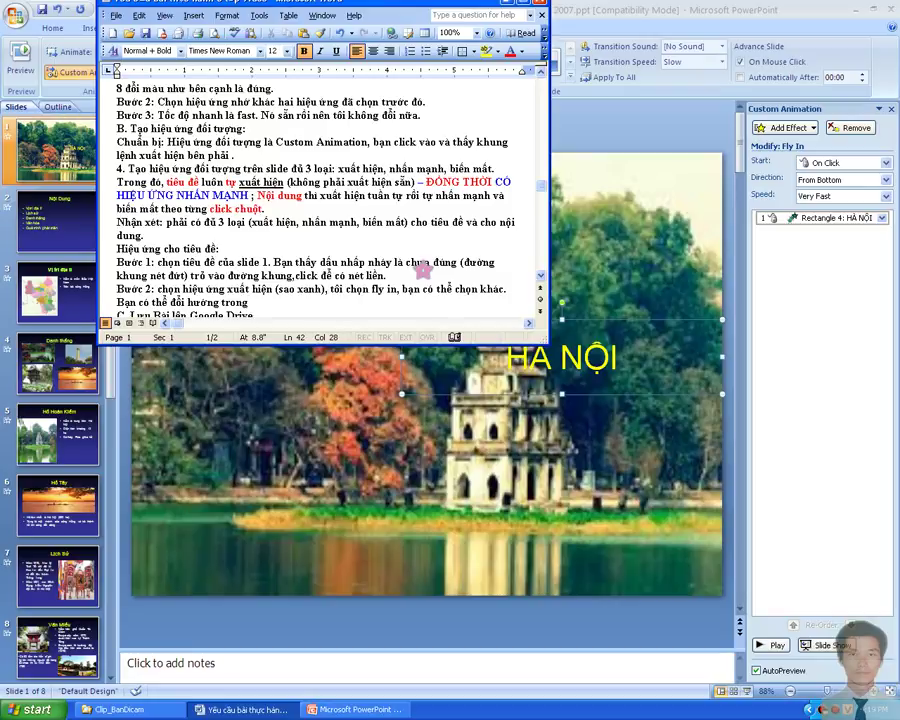
pyautogui.write('Direction.')
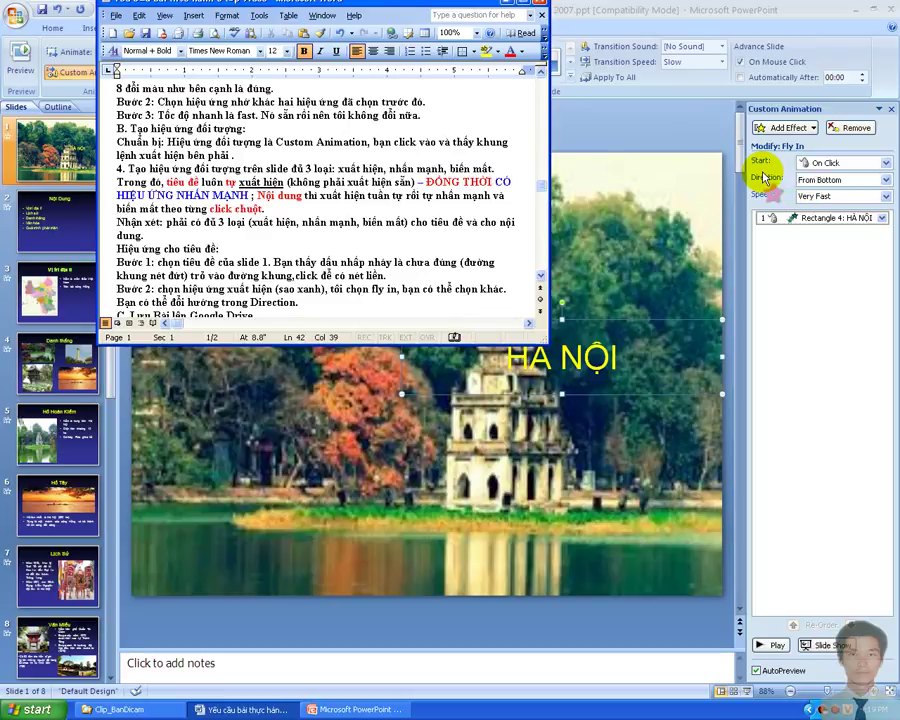
pyautogui.write('Ví du')
# Make the HÀ NỘI title's Fly In come From Left, then note 'tôi chọn From Left,' in Word.
pyautogui.click(885, 182)
pyautogui.click(885, 180)
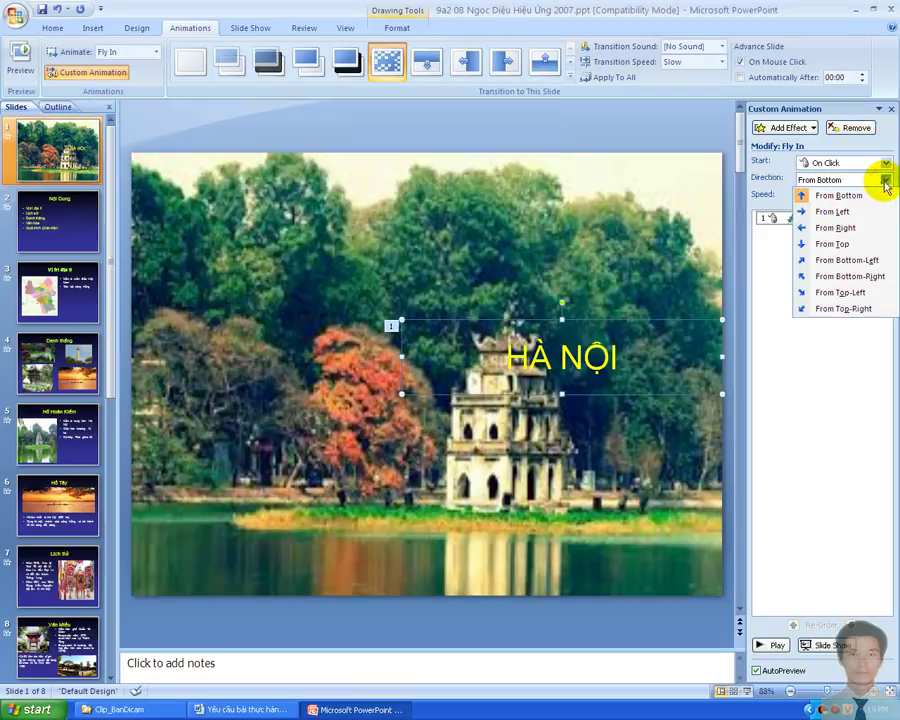
pyautogui.click(840, 212)
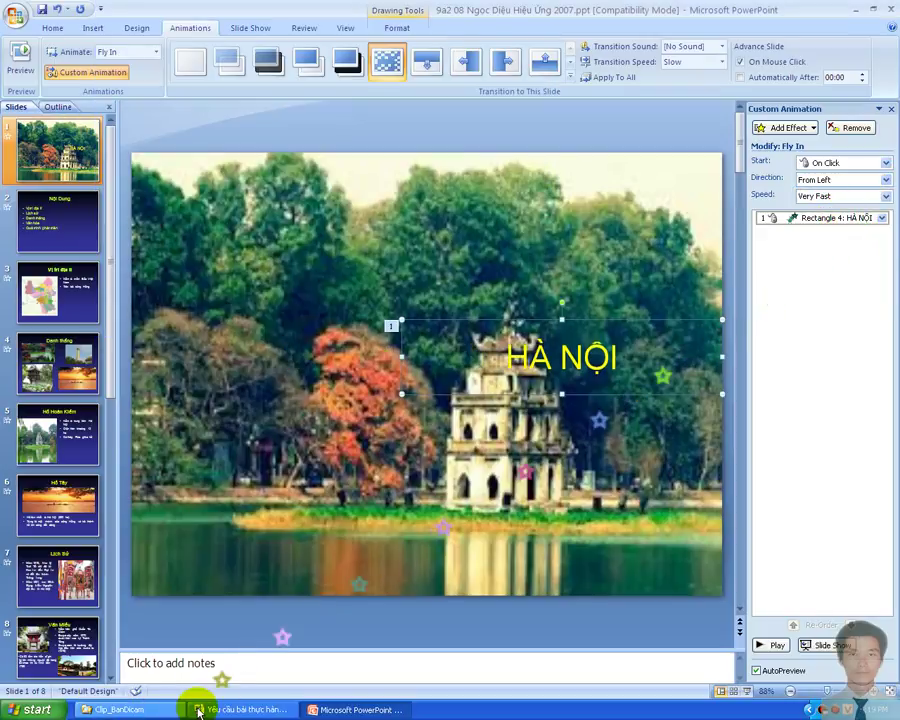
pyautogui.click(201, 709)
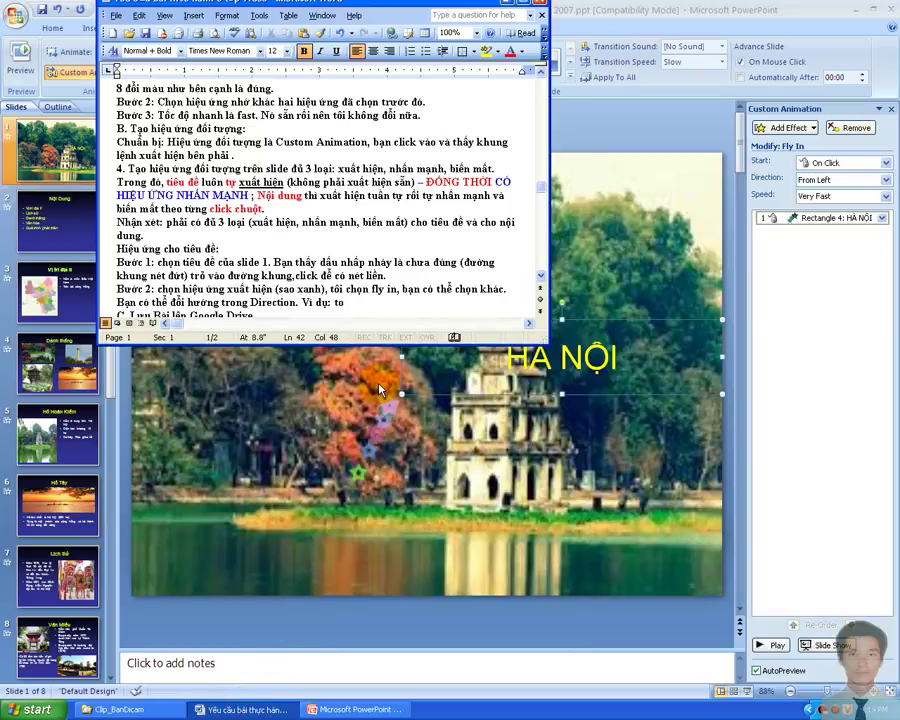
pyautogui.write('ôi chọn F')
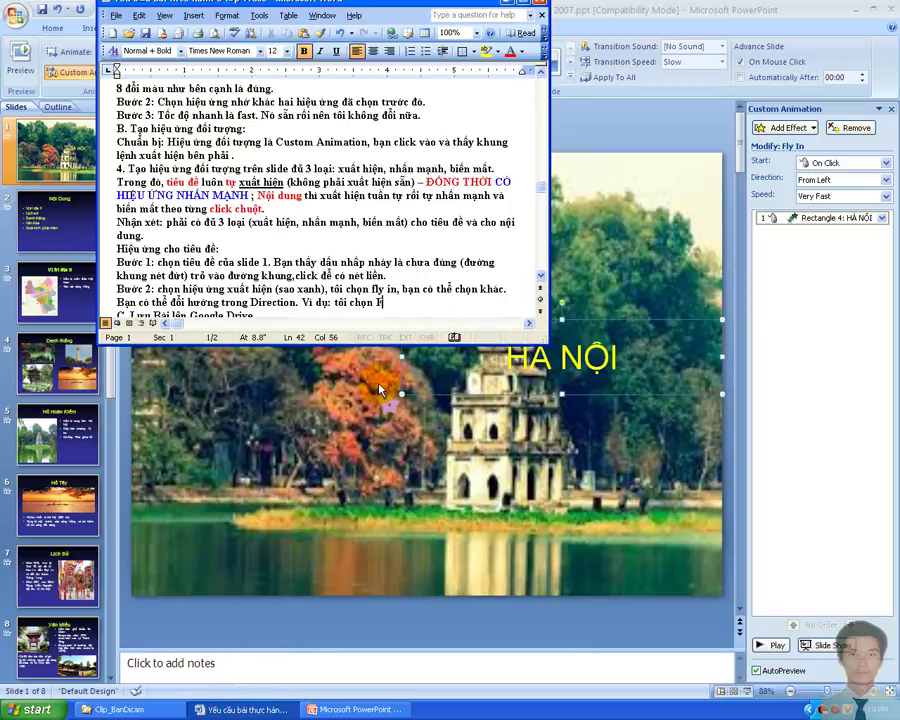
pyautogui.write('rom ')
pyautogui.write('Left')
pyautogui.write(',')
# End the example with 'tôi chọn From Left.' and underline 'HIỆU ỨNG NHẤN MẠNH'.
pyautogui.press('BackSpace')
pyautogui.press('BackSpace')
pyautogui.write('.')
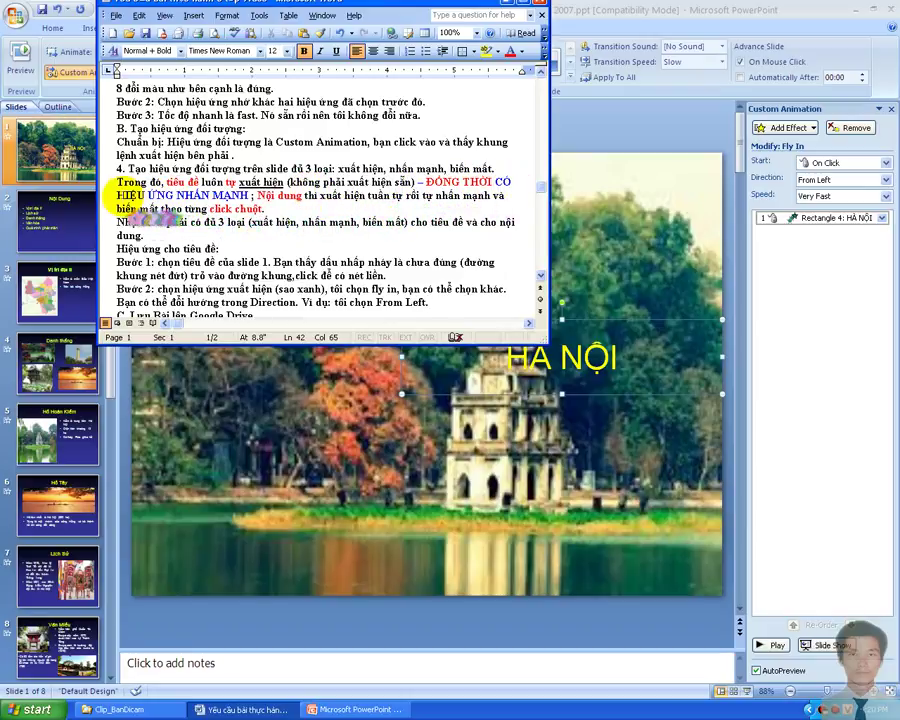
pyautogui.moveTo(117, 195); pyautogui.dragTo(250, 195)
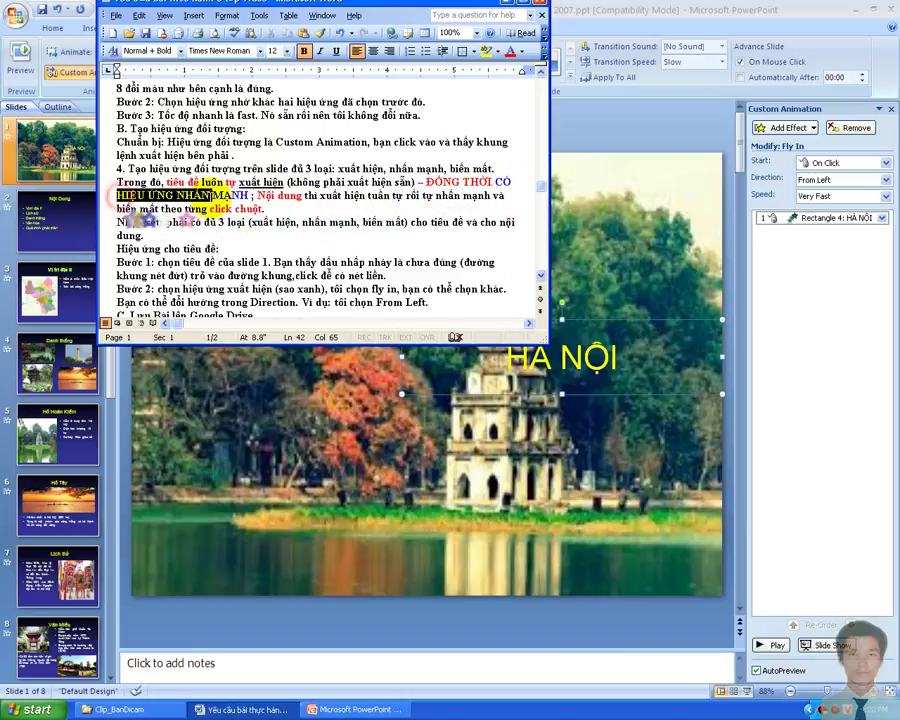
pyautogui.click(336, 51)
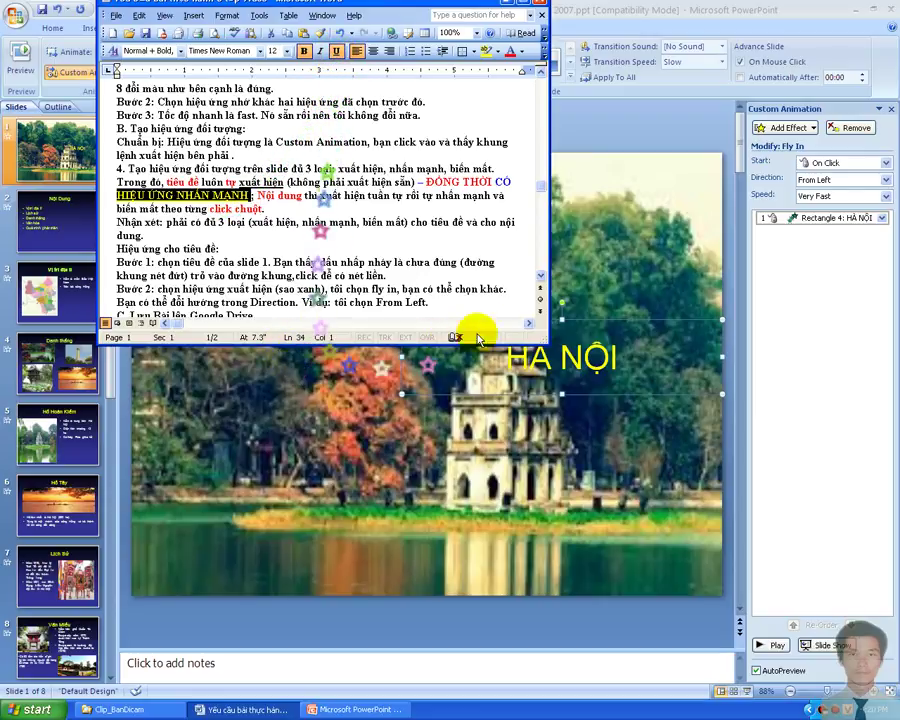
pyautogui.click(430, 302)
# Start a Bước 3 line about choosing a yellow-star emphasis effect for the HÀ NỘI title.
pyautogui.press('Return')
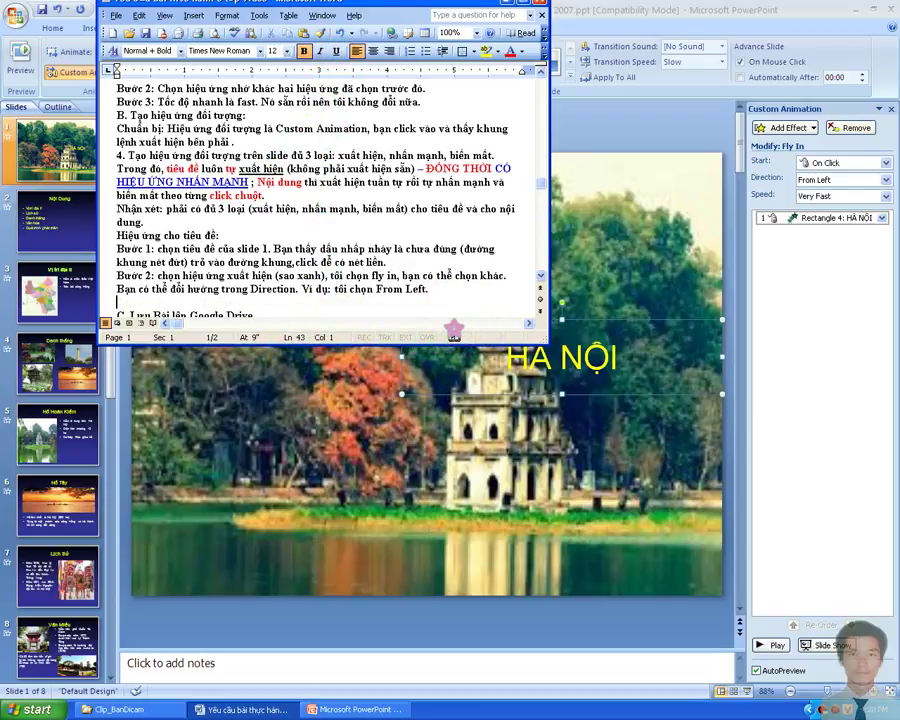
pyautogui.write('Bươ')
pyautogui.write('3')
pyautogui.write(':')
pyautogui.write(' chị')
pyautogui.press('BackSpace')
pyautogui.write('hiệ')
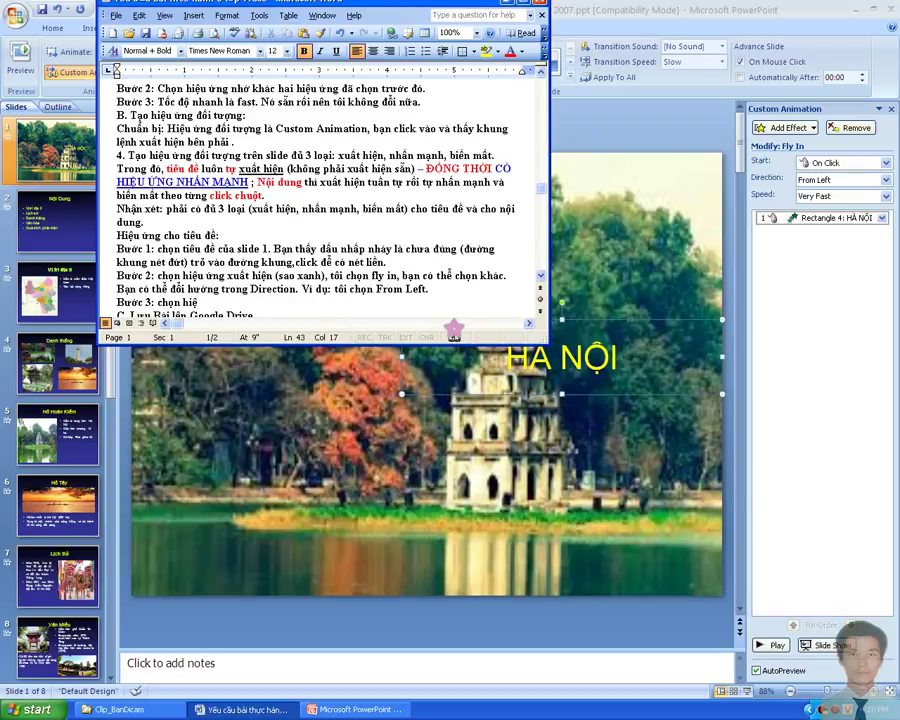
pyautogui.write('u ứngnhấn')
pyautogui.write(' mạn')
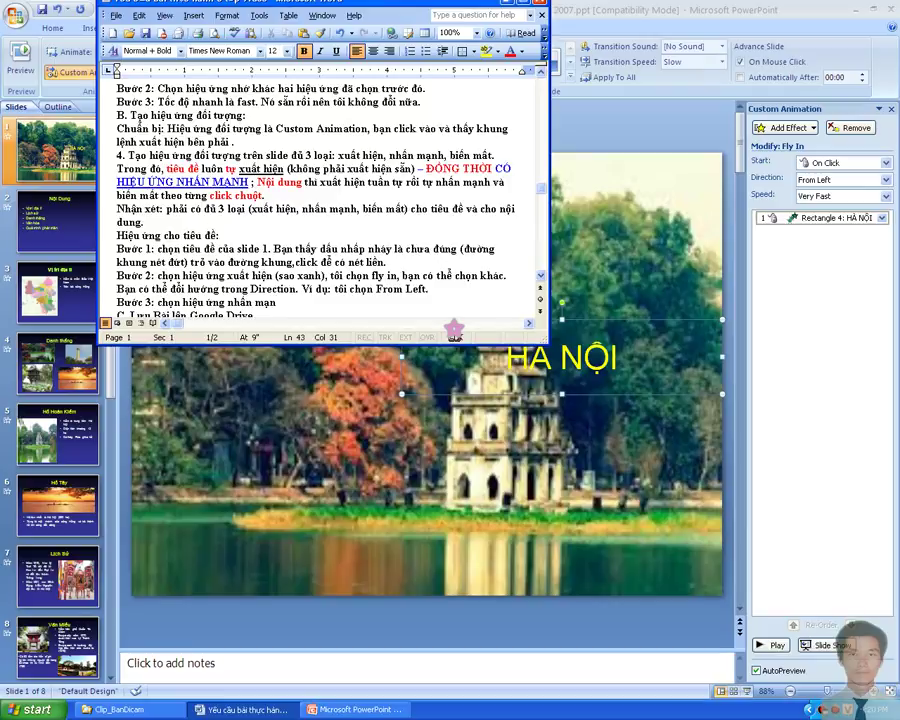
pyautogui.write('h (')
pyautogui.write('sao vàng')
pyautogui.write(')')
pyautogui.write('Hơ')
pyautogui.write(' đề')
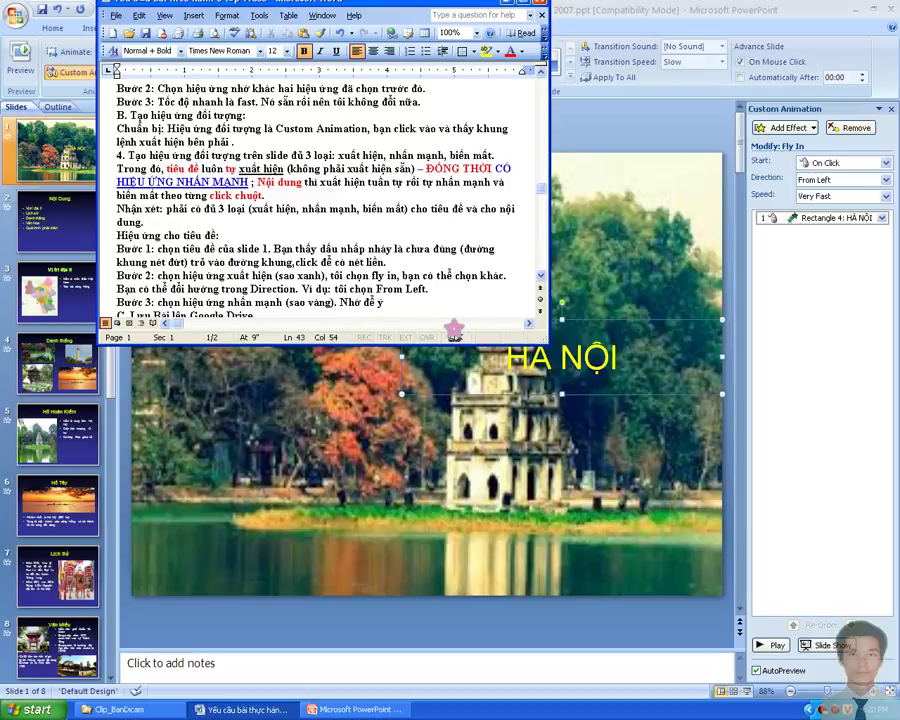
pyautogui.write(' tiêu đề')
pyautogui.write(' Hà')
pyautogui.press('BackSpace')
pyautogui.press('BackSpace')
pyautogui.write('À NỘI ')
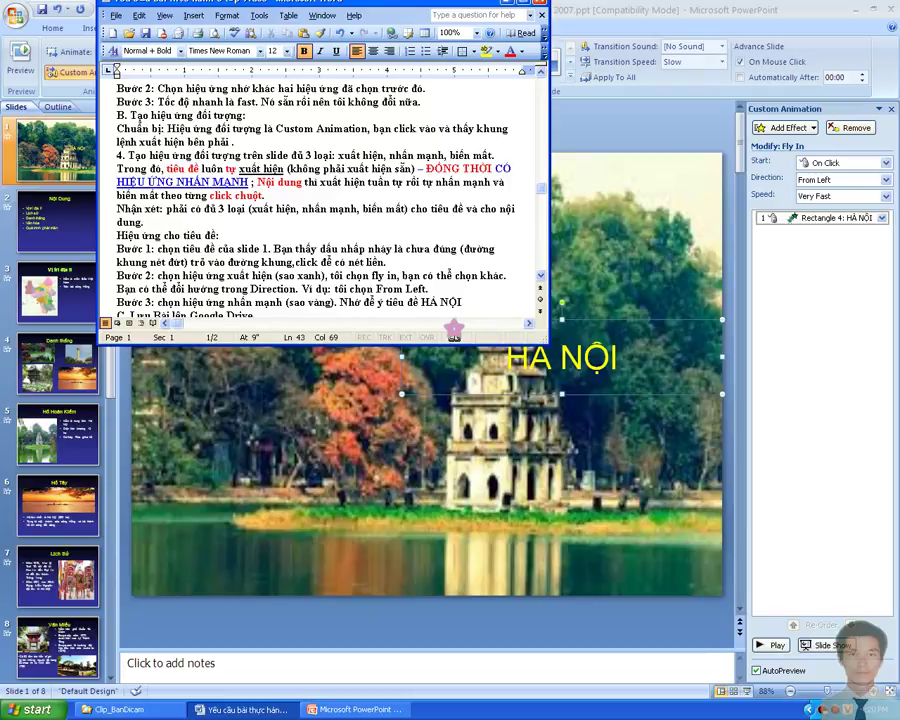
pyautogui.write('va')
# Continue Bước 3: keep the title's solid border, then use Add Effect in the right pane.
pyautogui.press('BackSpace')
pyautogui.write('ẫn ')
pyautogui.write('ne')
pyautogui.write(' liên')
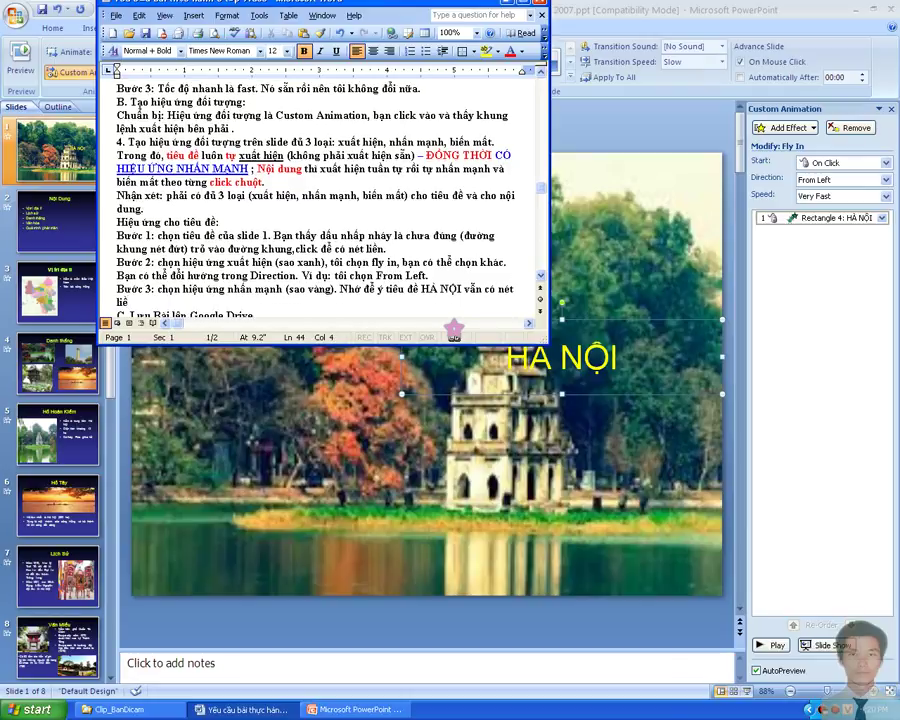
pyautogui.write('bao q')
pyautogui.write('uanh')
pyautogui.write('vào')
pyautogui.write(' kh')
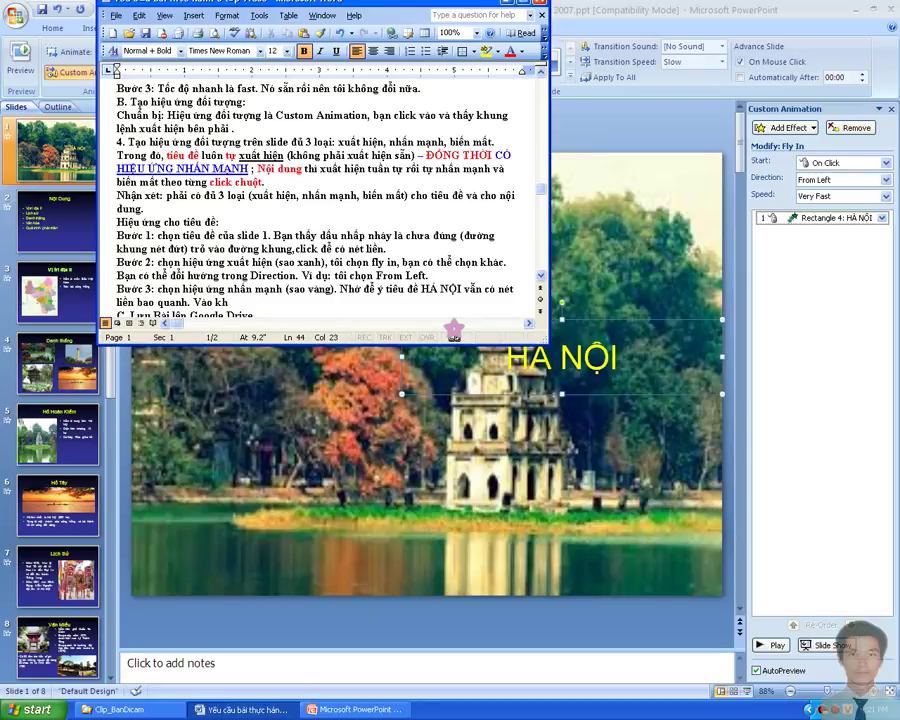
pyautogui.press('BackSpace')
pyautogui.press('BackSpace')
pyautogui.press('BackSpace')
pyautogui.write('khung')
pyautogui.write(' bên phải ')
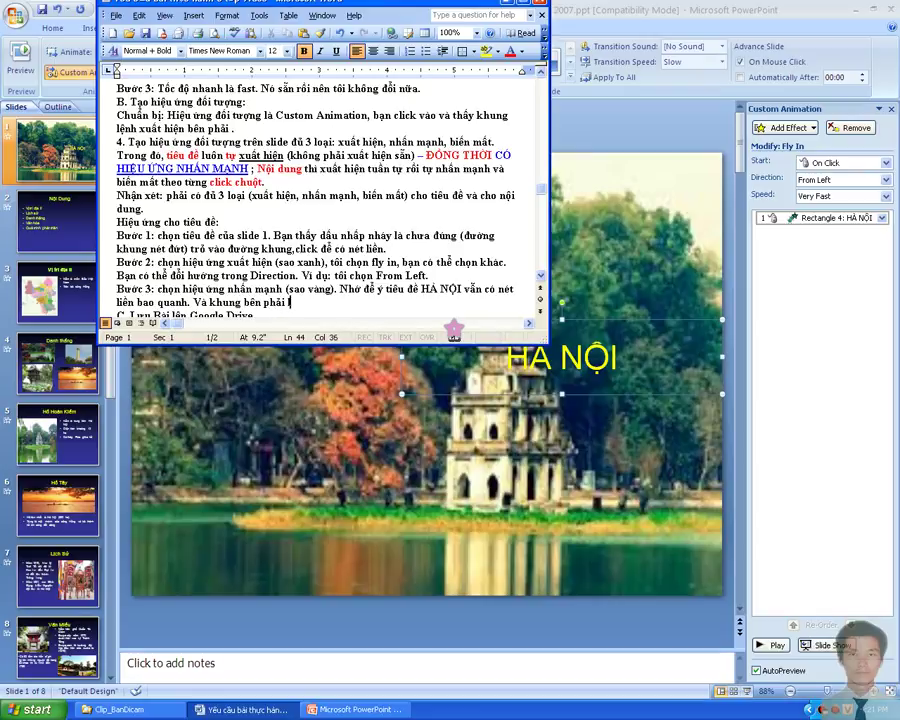
pyautogui.write('bạ')
pyautogui.write('la')
pyautogui.write('Ad')
pyautogui.write('d E')
pyautogui.write('d')
pyautogui.press('BackSpace')
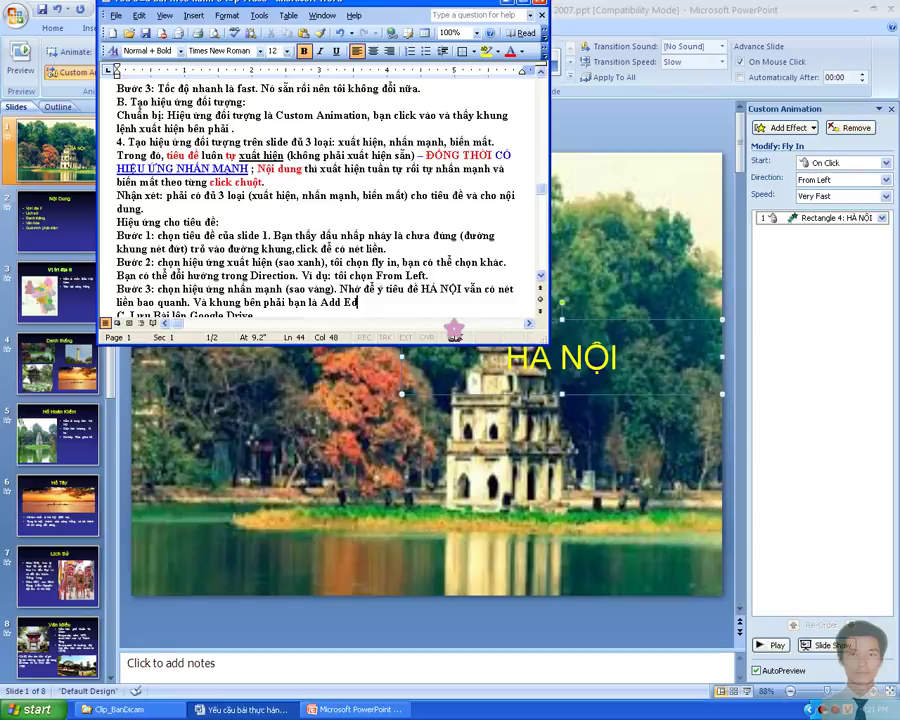
pyautogui.press('BackSpace')
pyautogui.write('ect.')
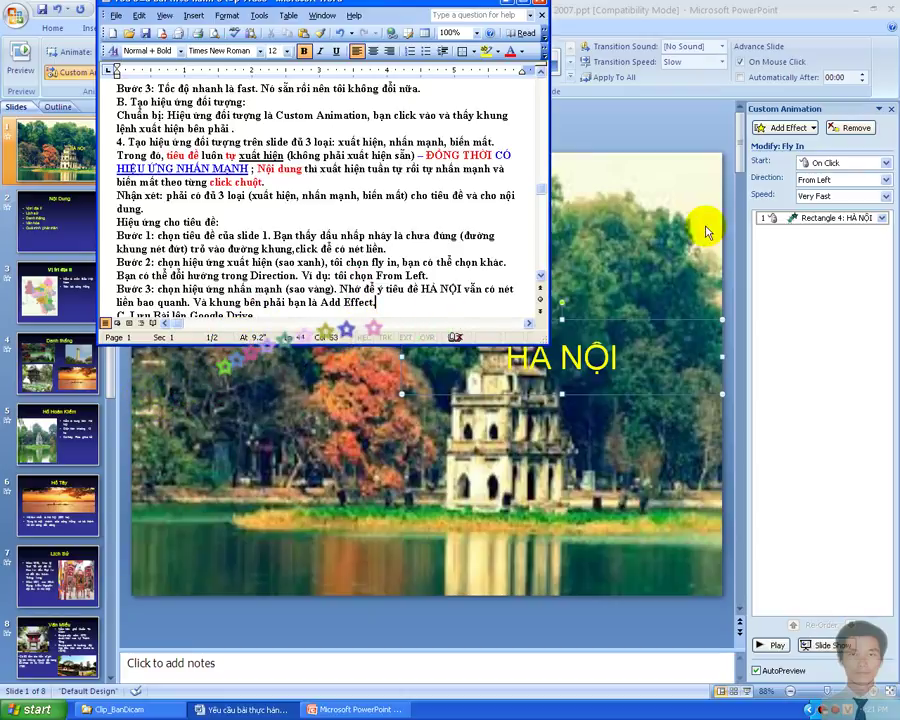
# Add a Spin emphasis effect to the HÀ NỘI title through Add Effect > Emphasis.
pyautogui.click(800, 130)
pyautogui.click(800, 129)
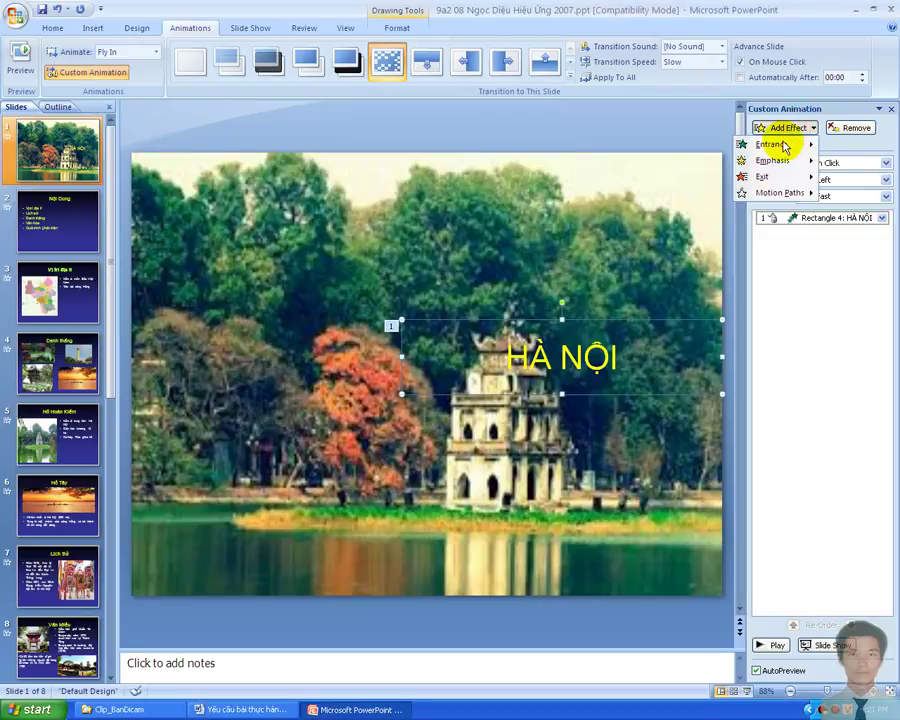
pyautogui.moveTo(768, 166)
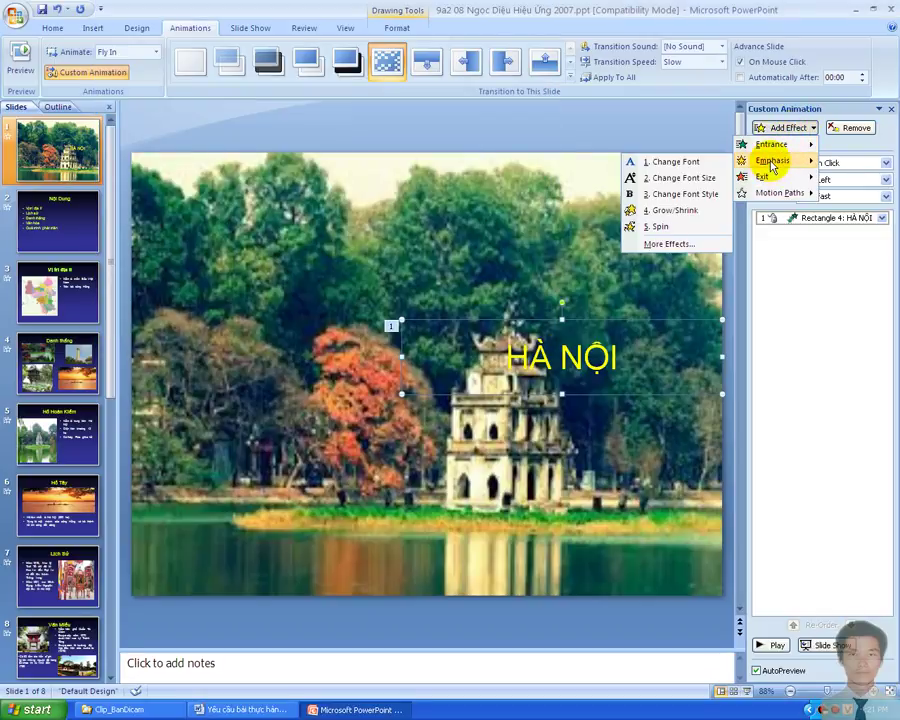
pyautogui.click(669, 229)
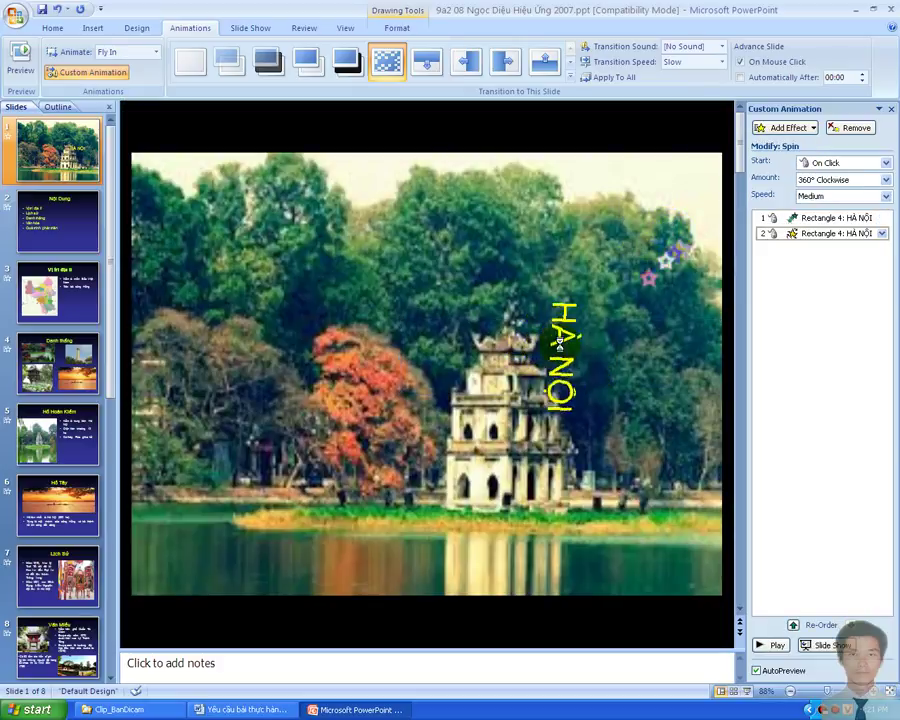
pyautogui.click(237, 710)
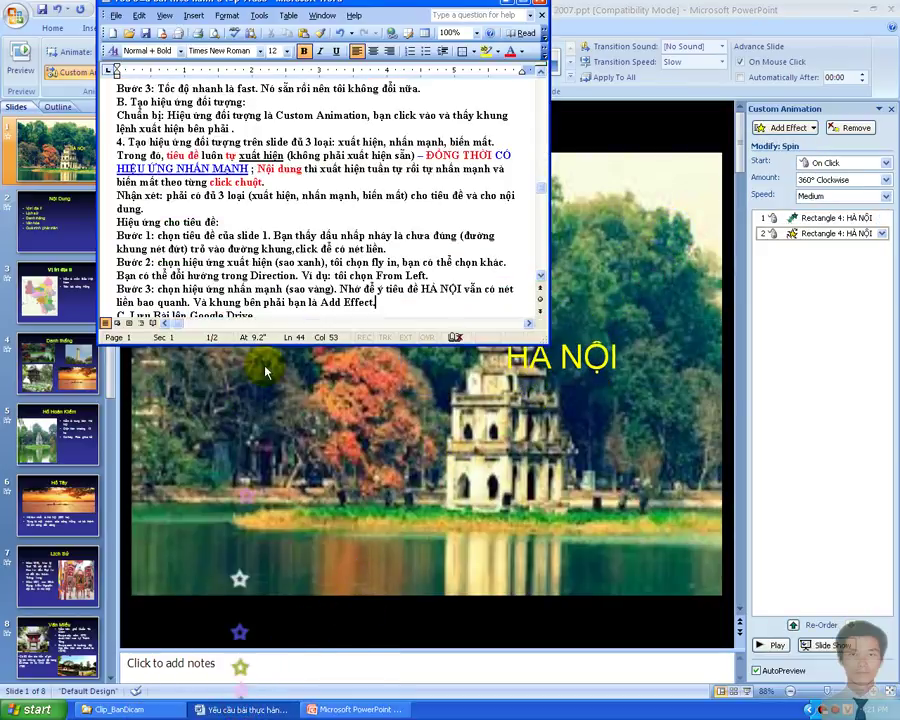
# Add 'Tôi chọn hiệu ứng sao vàng là Spin' to Bước 3 and highlight 'sao vàng' yellow.
pyautogui.write('. Tôi')
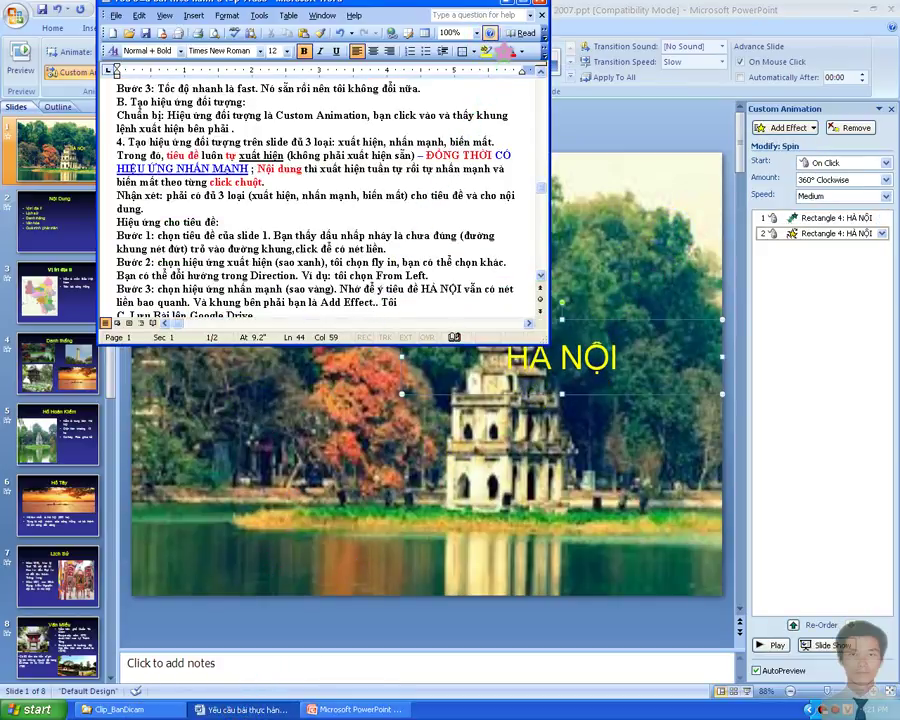
pyautogui.write(' chọn hiệu')
pyautogui.write(' ư')
pyautogui.write('ứng sa')
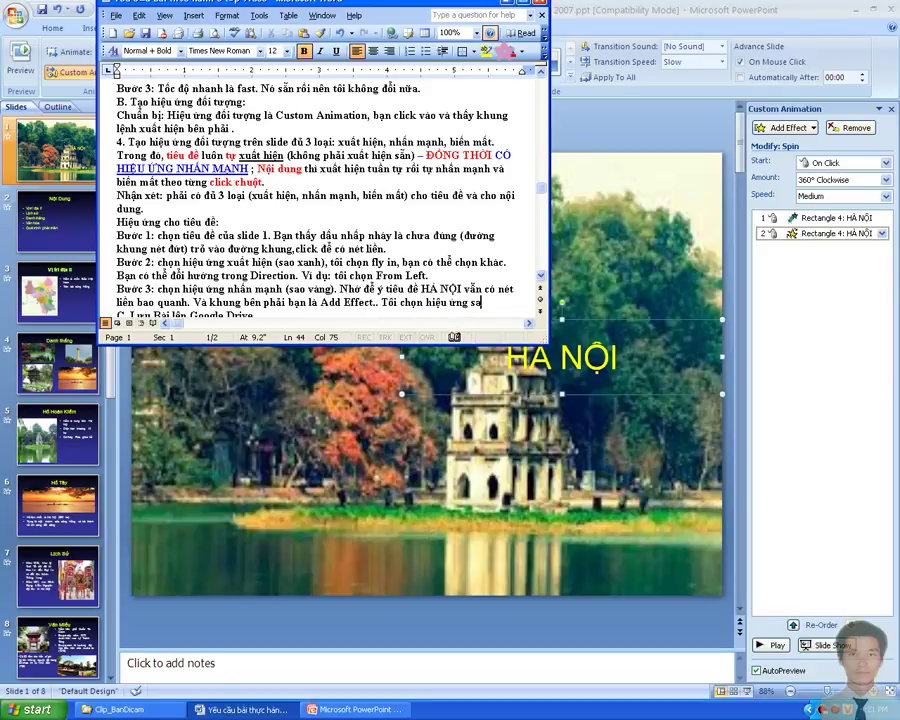
pyautogui.write('o vang là')
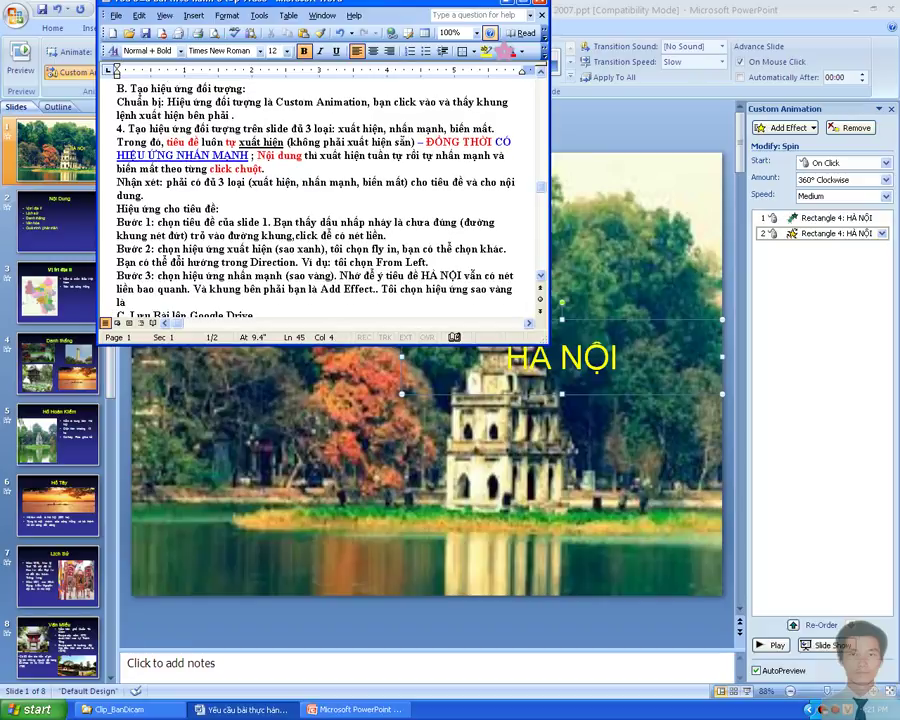
pyautogui.write(' Spin.')
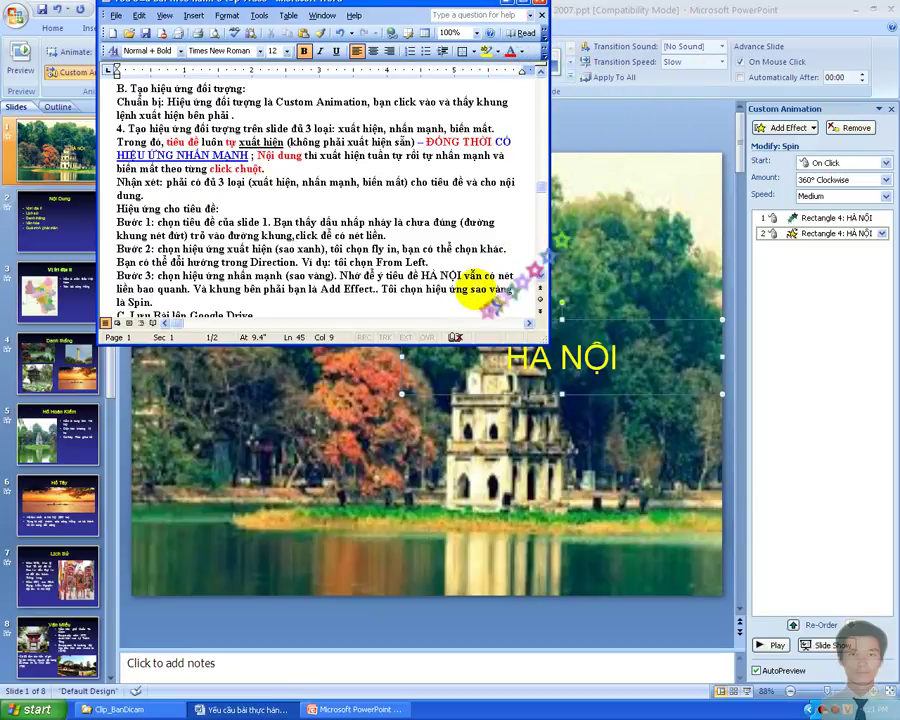
pyautogui.moveTo(472, 290); pyautogui.dragTo(514, 290)
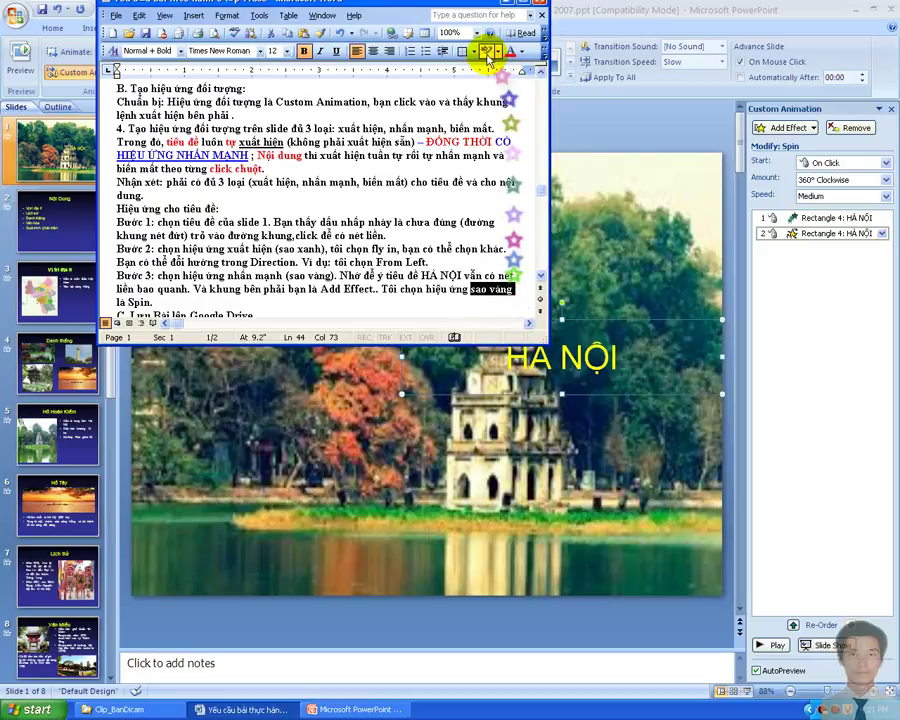
pyautogui.click(486, 55)
pyautogui.click(158, 302)
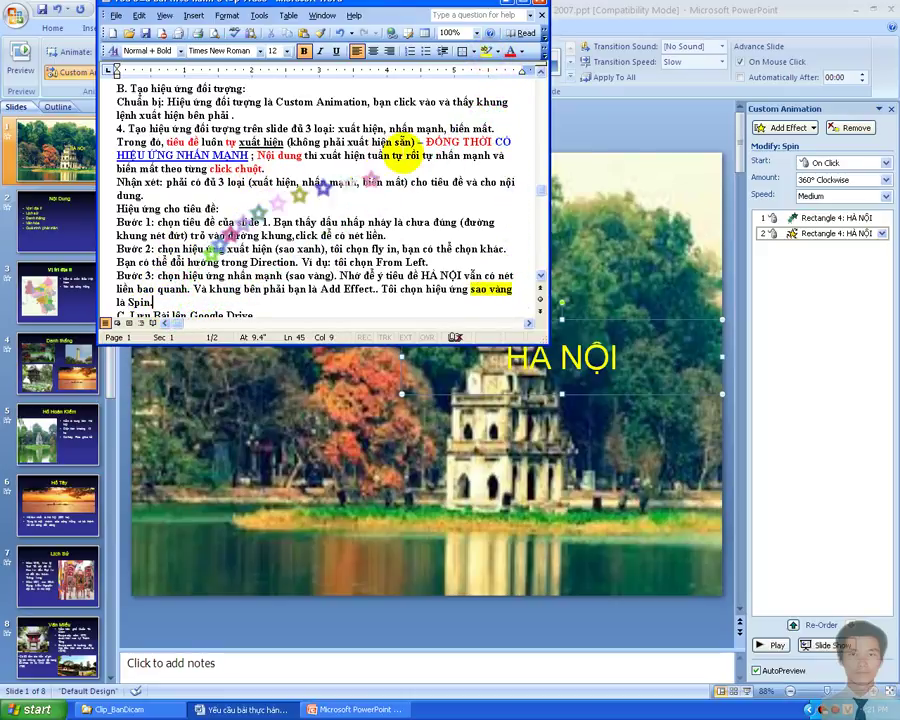
# Underline 'ĐỒNG THỜI' and start a new line for Bước 4.
pyautogui.moveTo(427, 141); pyautogui.dragTo(494, 142)
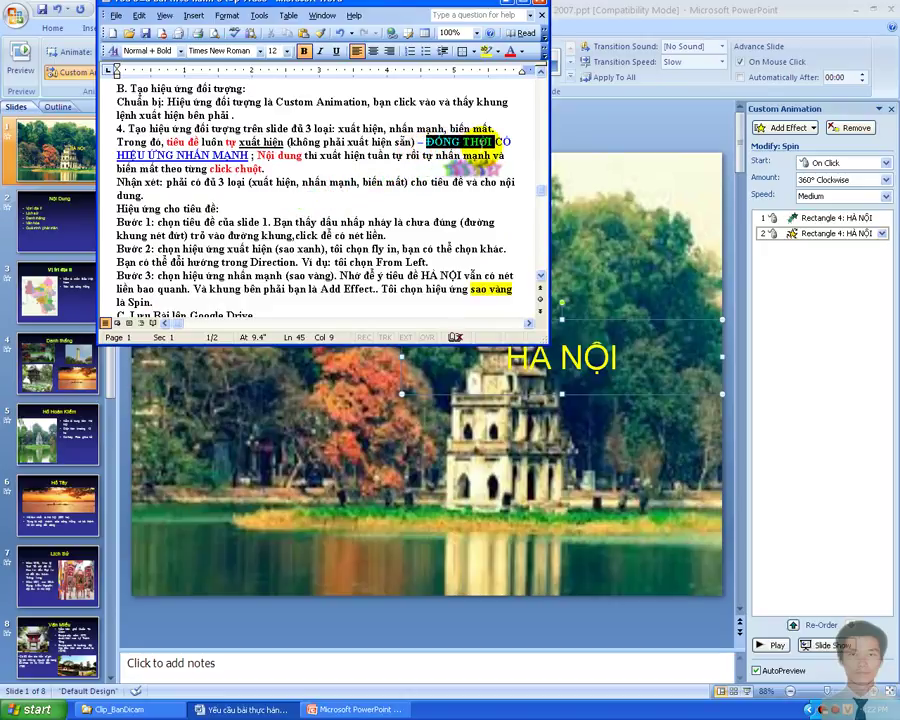
pyautogui.click(337, 51)
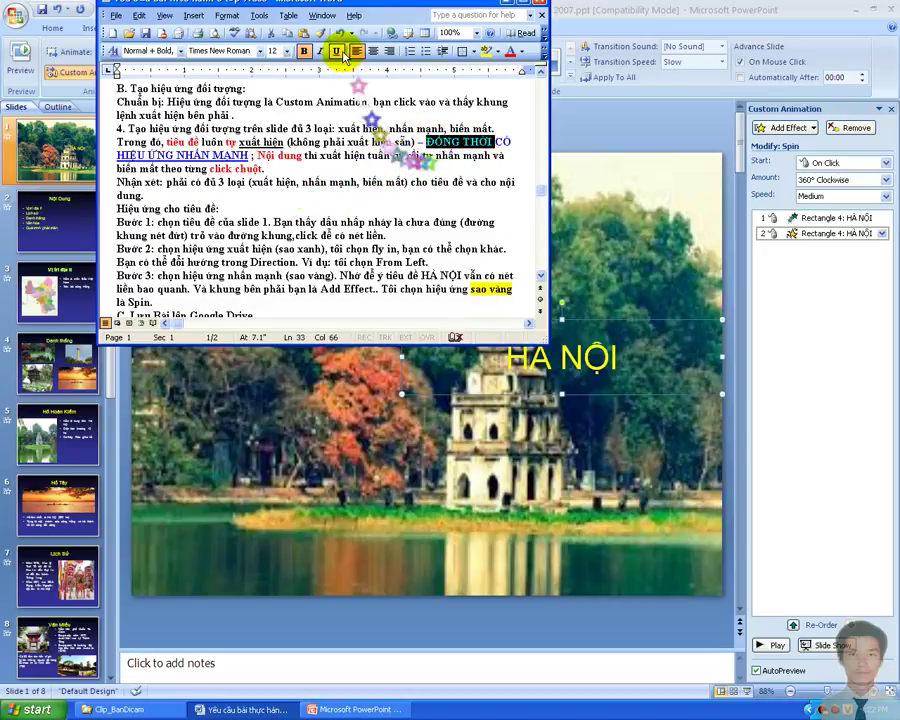
pyautogui.click(184, 299)
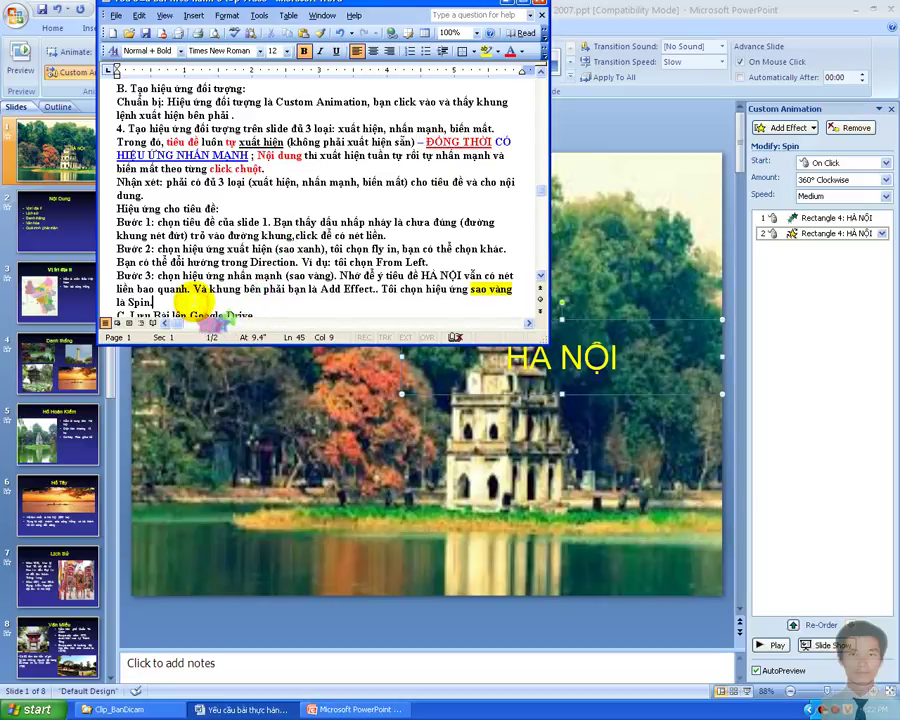
pyautogui.press('Return')
# Write Bước 4: the yellow-star effect runs at the same time as the blue star, then choose start.
pyautogui.write('Bư')
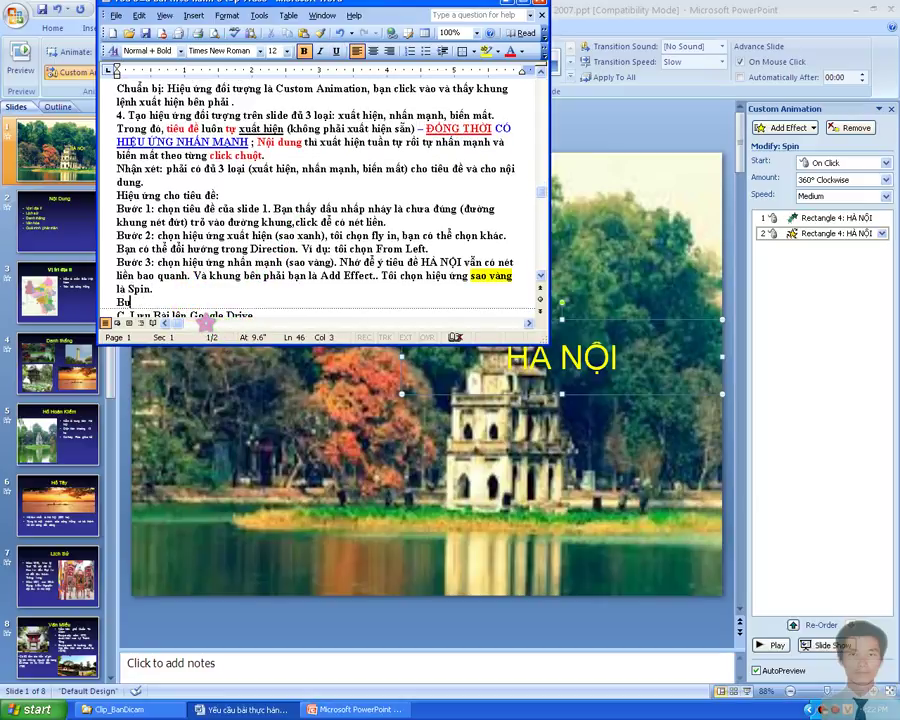
pyautogui.write('ớc')
pyautogui.write(' 4:')
pyautogui.write('đề')
pyautogui.write(' s')
pyautogui.write('ao')
pyautogui.write('iệ')
pyautogui.write(' ứng sao')
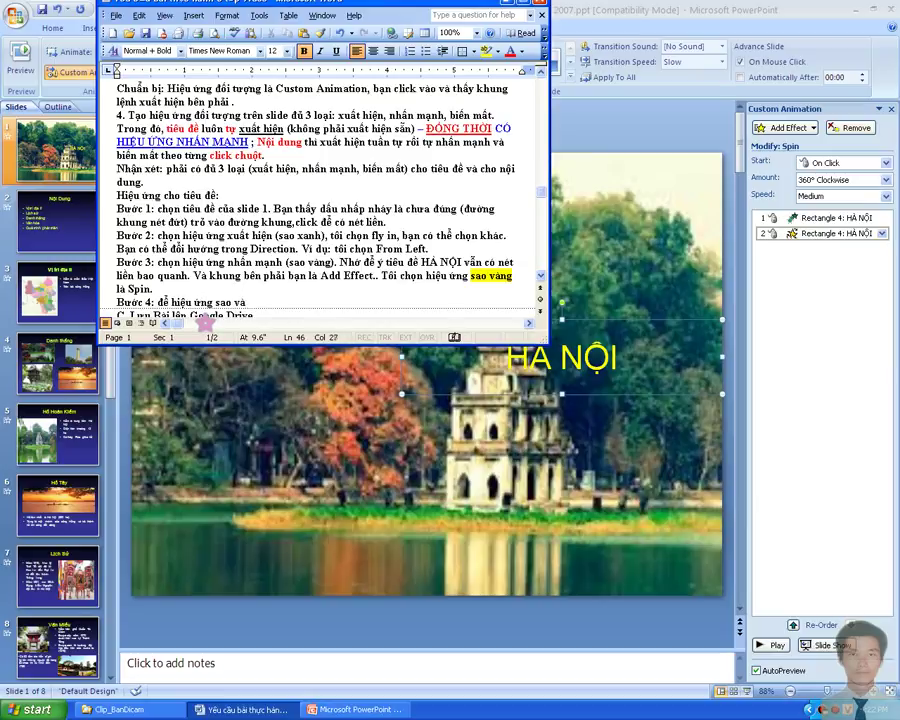
pyautogui.write('ng xảy ra đo')
pyautogui.press('BackSpace')
pyautogui.write('ồng')
pyautogui.press('BackSpace')
pyautogui.write('ời ')
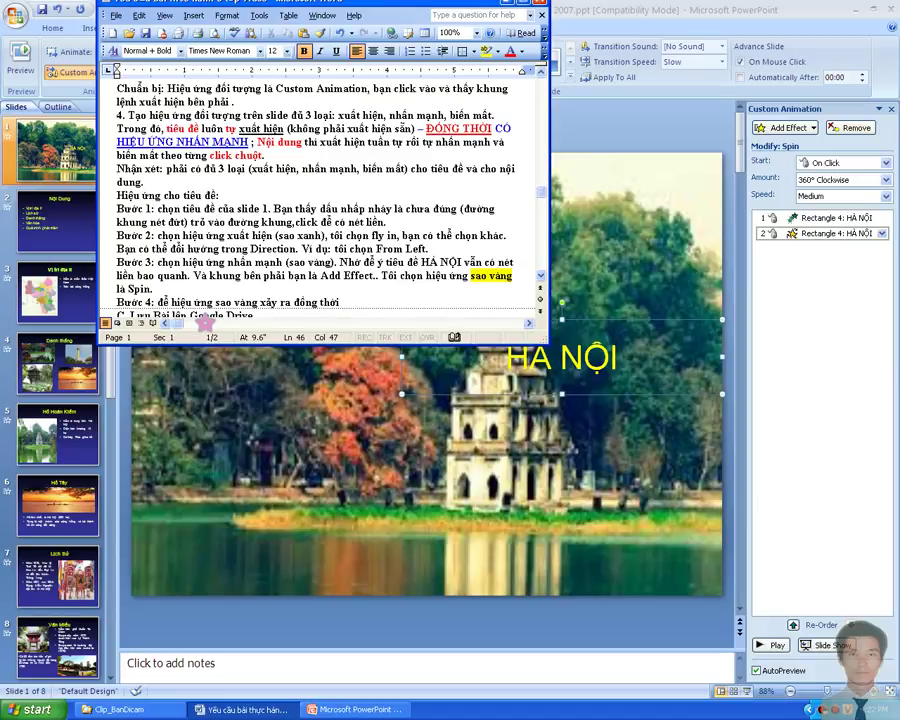
pyautogui.write('vo')
pyautogui.press('BackSpace')
pyautogui.write('ứngt')
pyautogui.press('BackSpace')
pyautogui.write('sao xa')
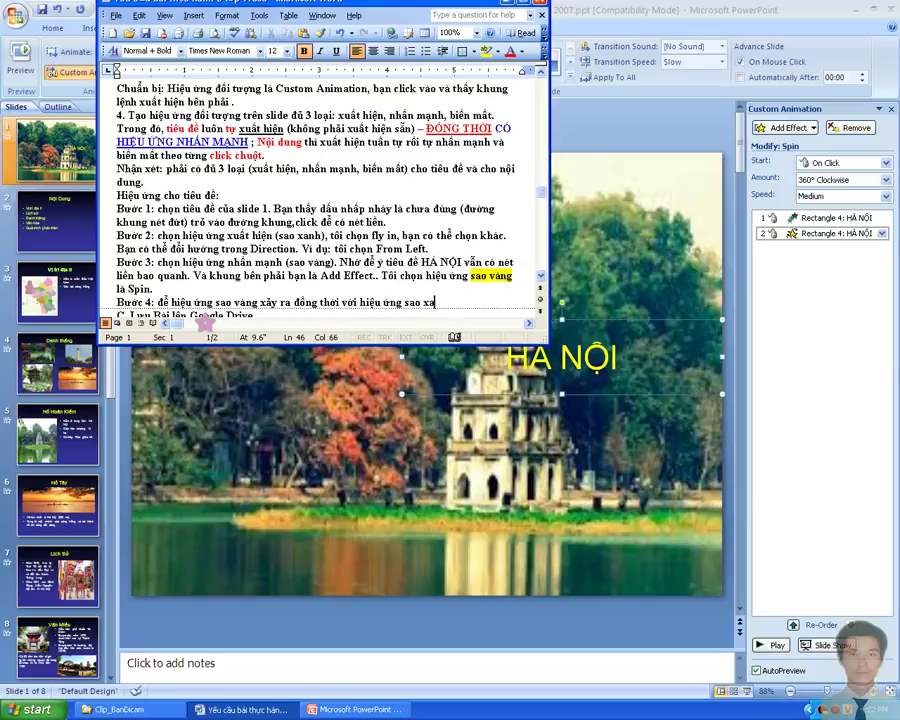
pyautogui.write('nh, bạn ch')
pyautogui.write('ọn hi')
pyautogui.write('ệu')
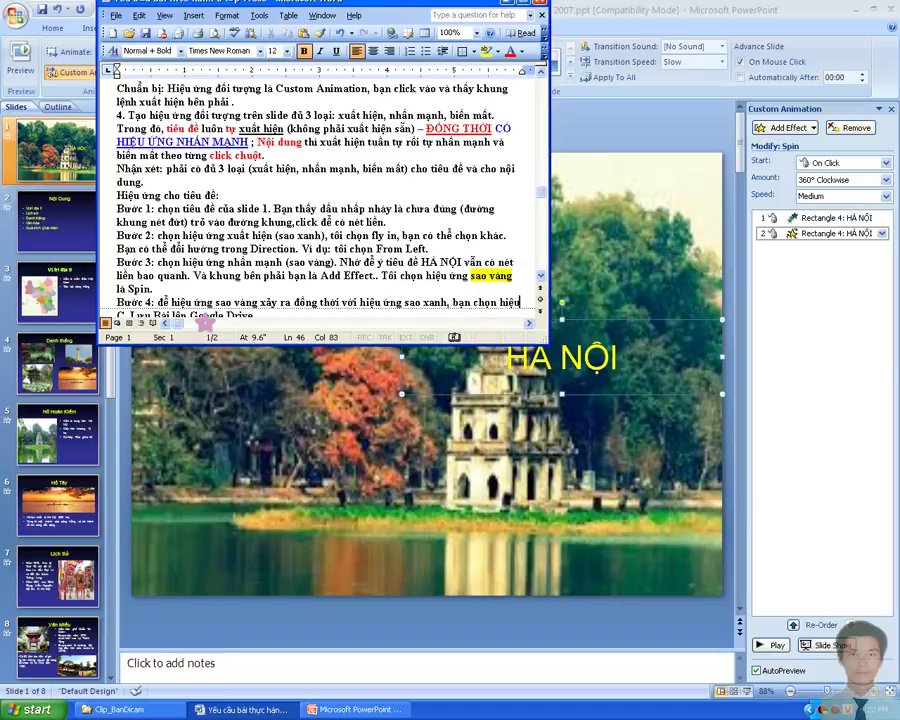
pyautogui.write(' uứng sao vàng.')
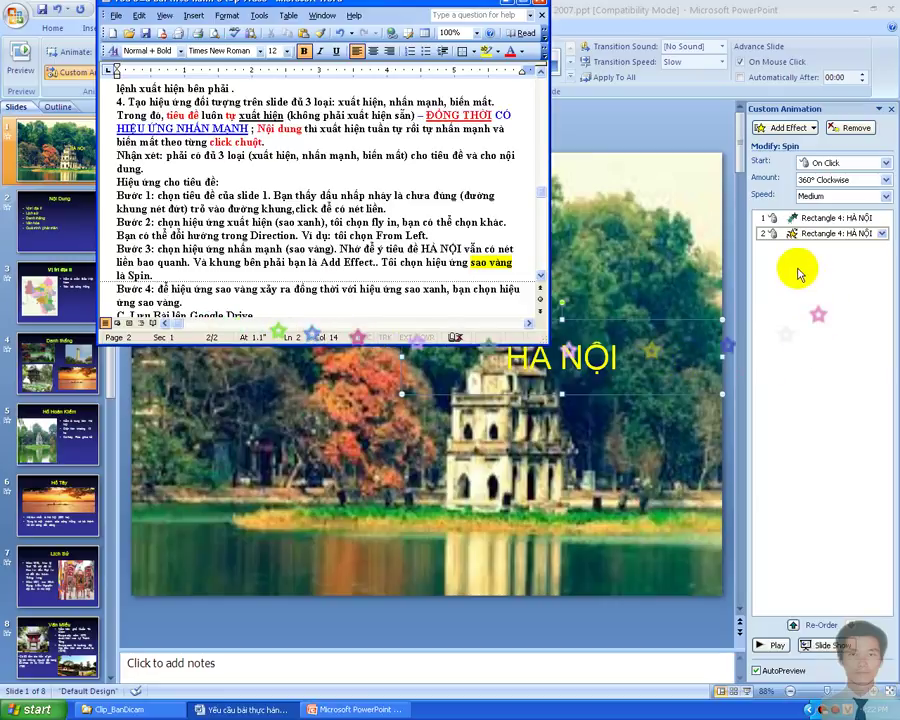
pyautogui.click(797, 234)
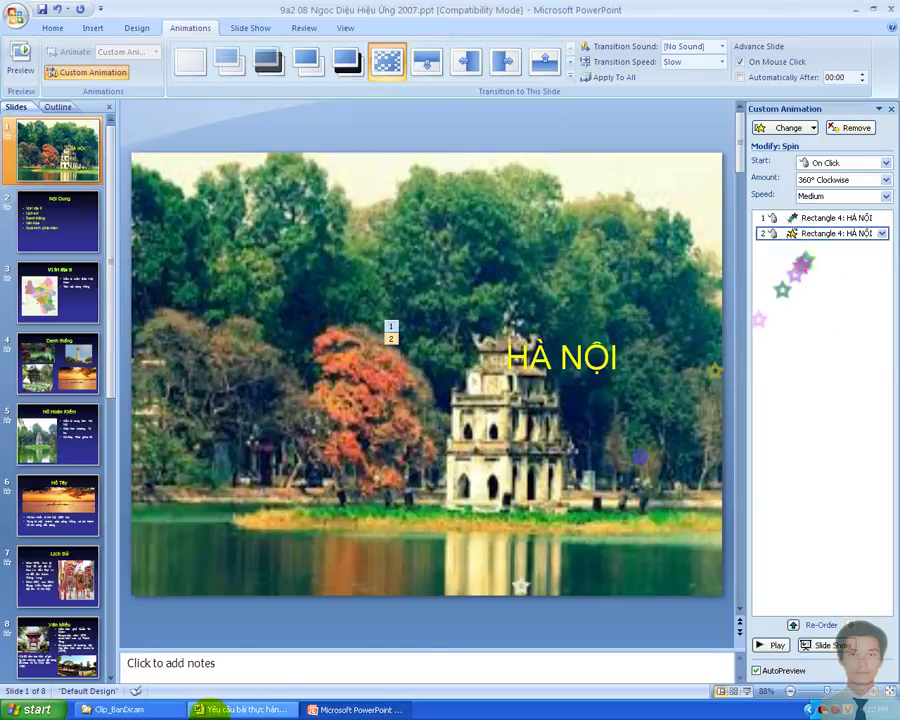
pyautogui.click(267, 711)
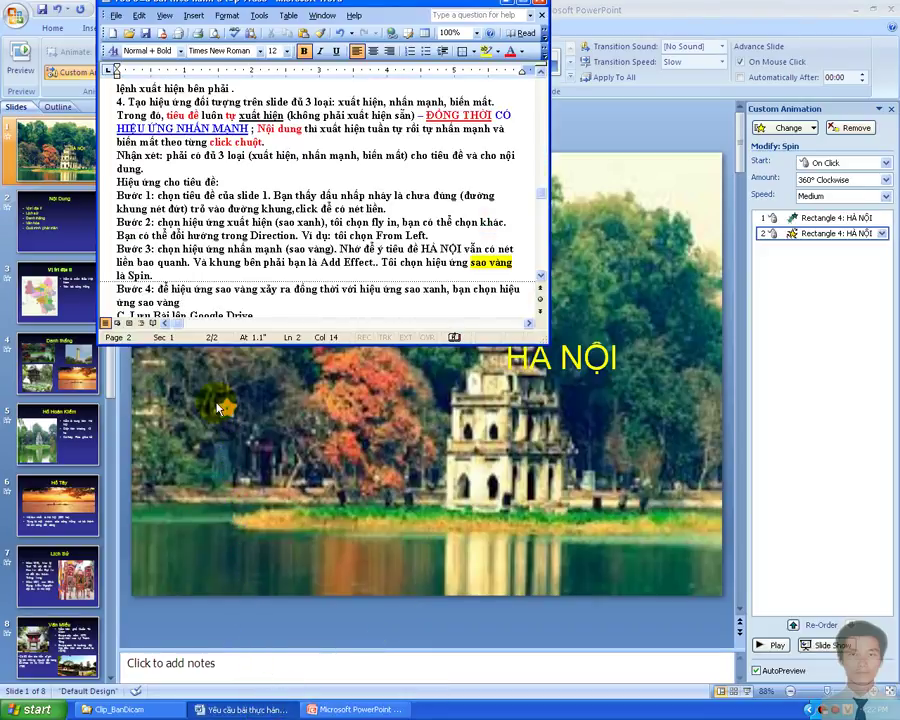
pyautogui.write('(thấy')
pyautogui.write(' khung xanh ba')
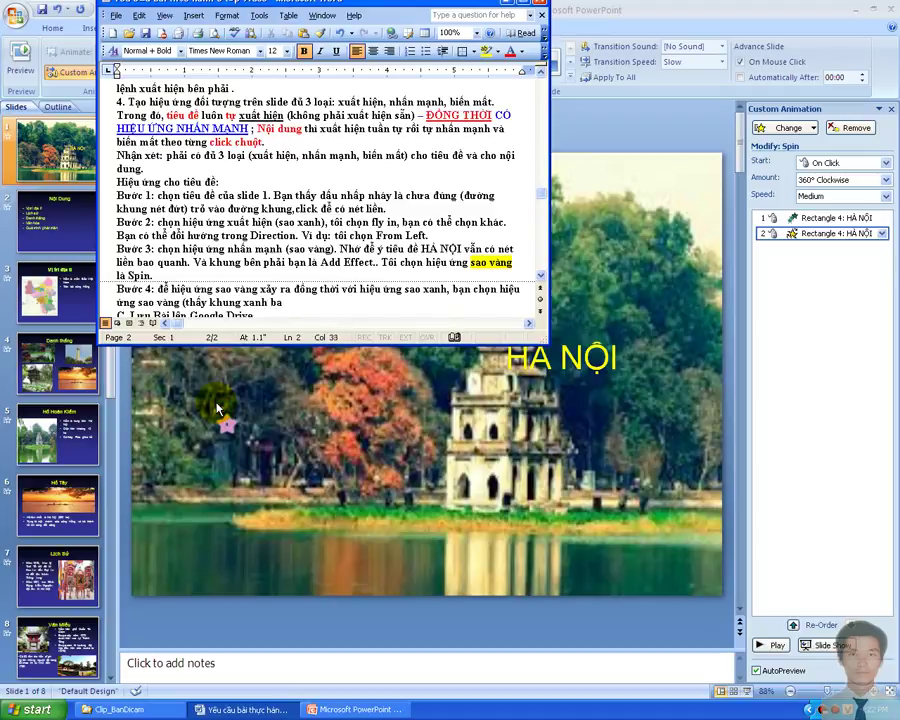
pyautogui.write('o quanh ')
pyautogui.write('như')
pyautogui.write(' bên cạn')
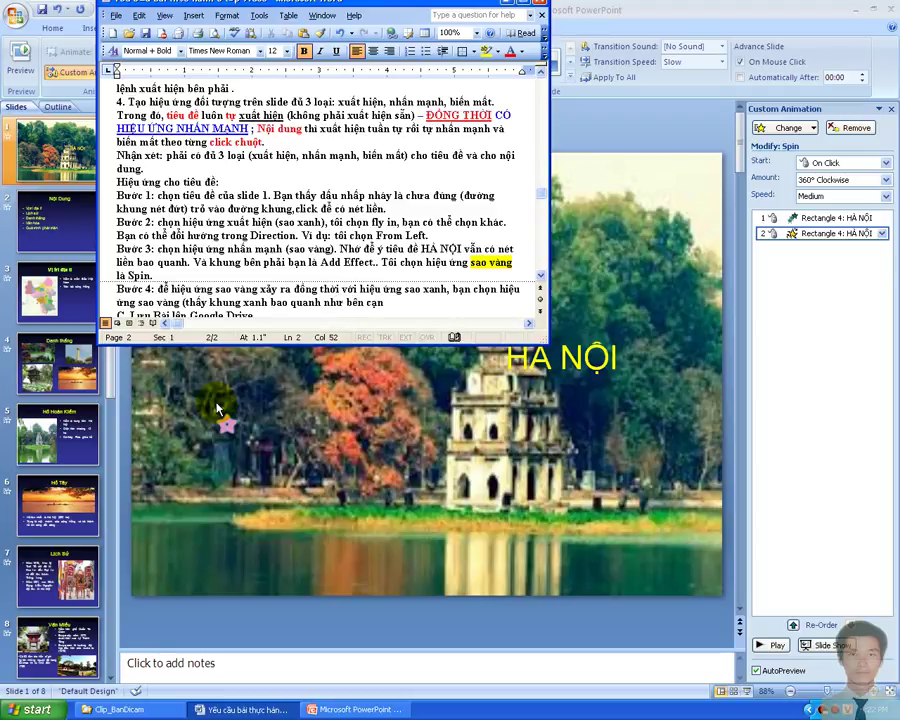
pyautogui.write('h là đú')
pyautogui.write('ng')
pyautogui.write(')')
pyautogui.write(', ')
pyautogui.write('chọn s')
pyautogui.write('ta')
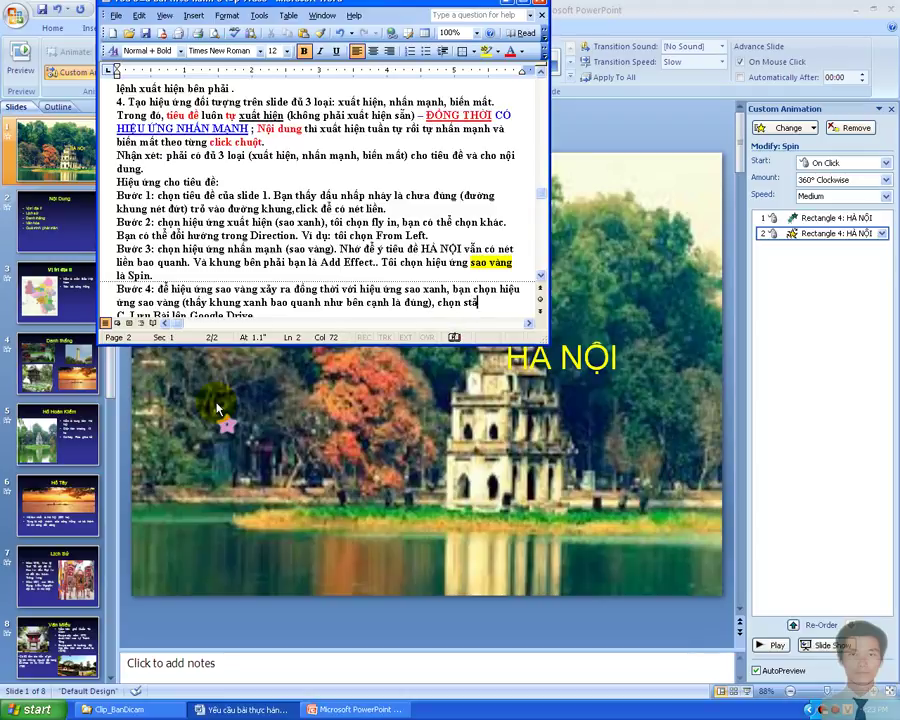
pyautogui.write('rt')
# Set the Spin effect's Start to With Previous and add 'With Previous.' to Bước 4.
pyautogui.click(884, 164)
pyautogui.click(884, 163)
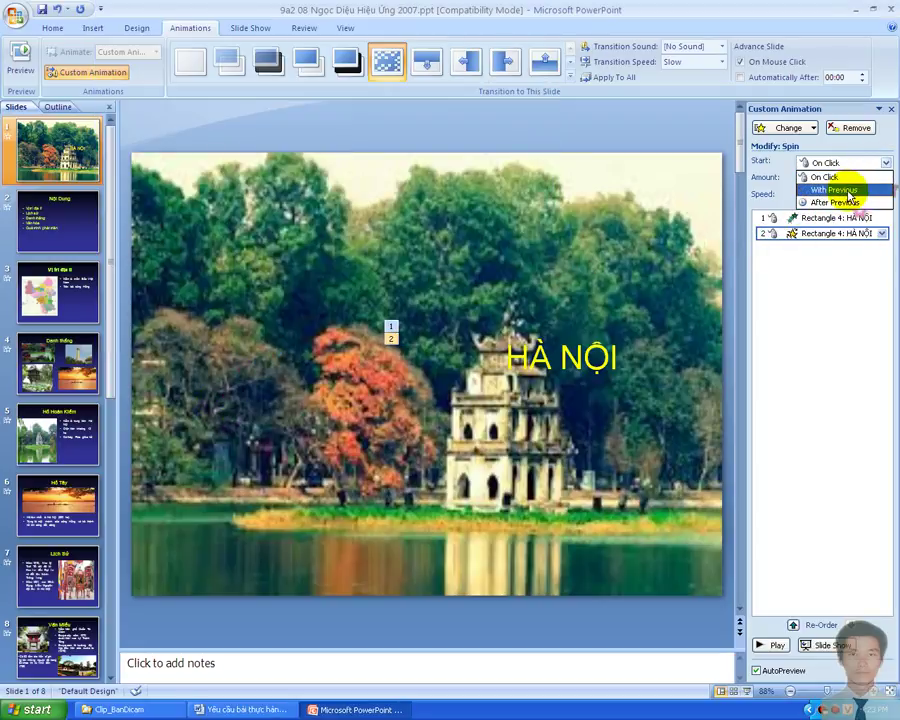
pyautogui.click(848, 193)
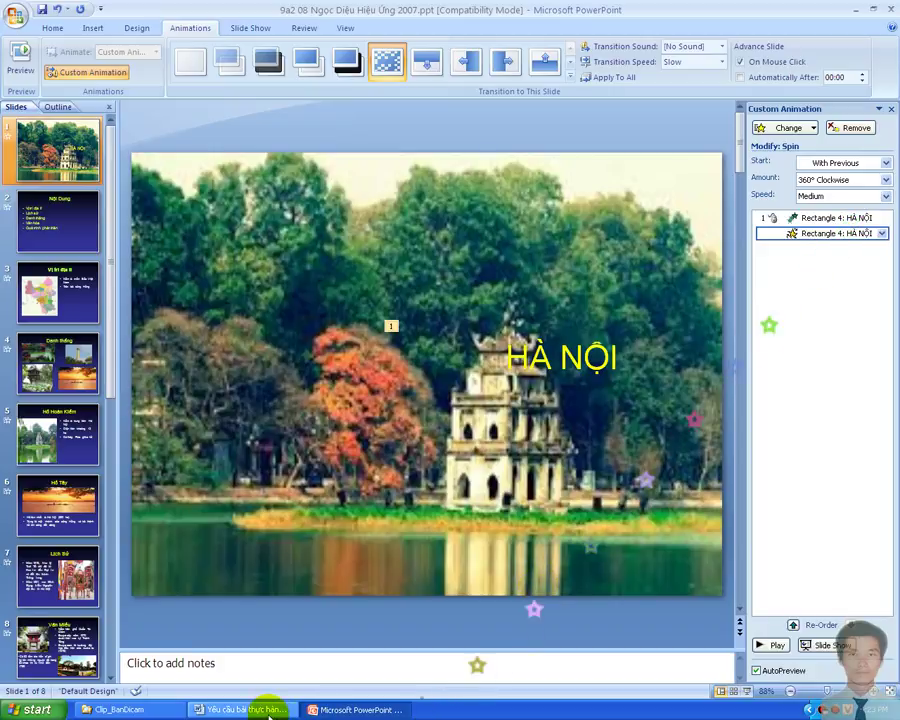
pyautogui.click(262, 710)
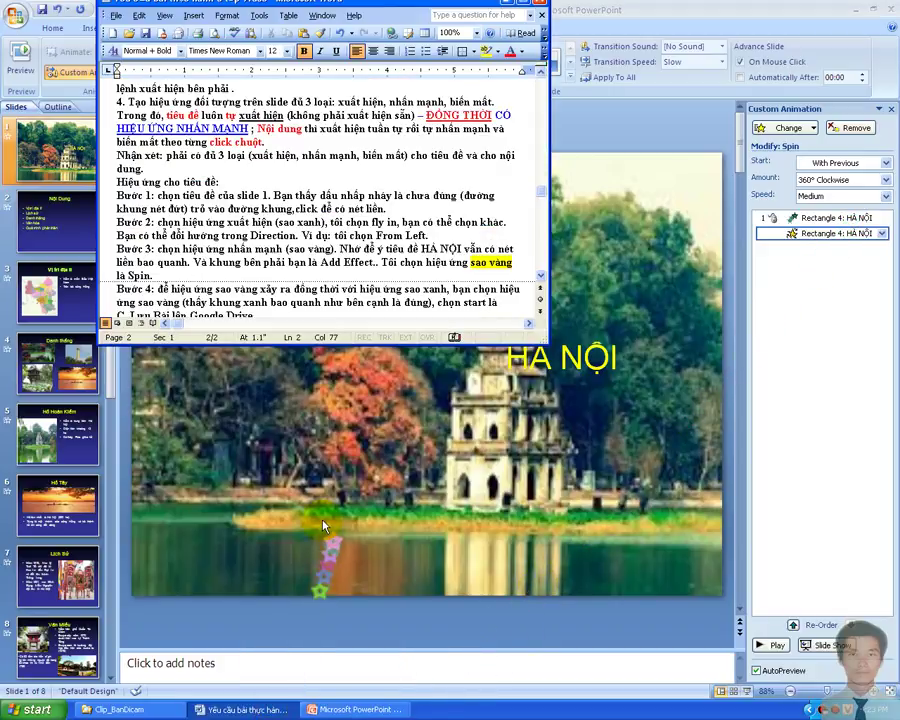
pyautogui.write(' Wit')
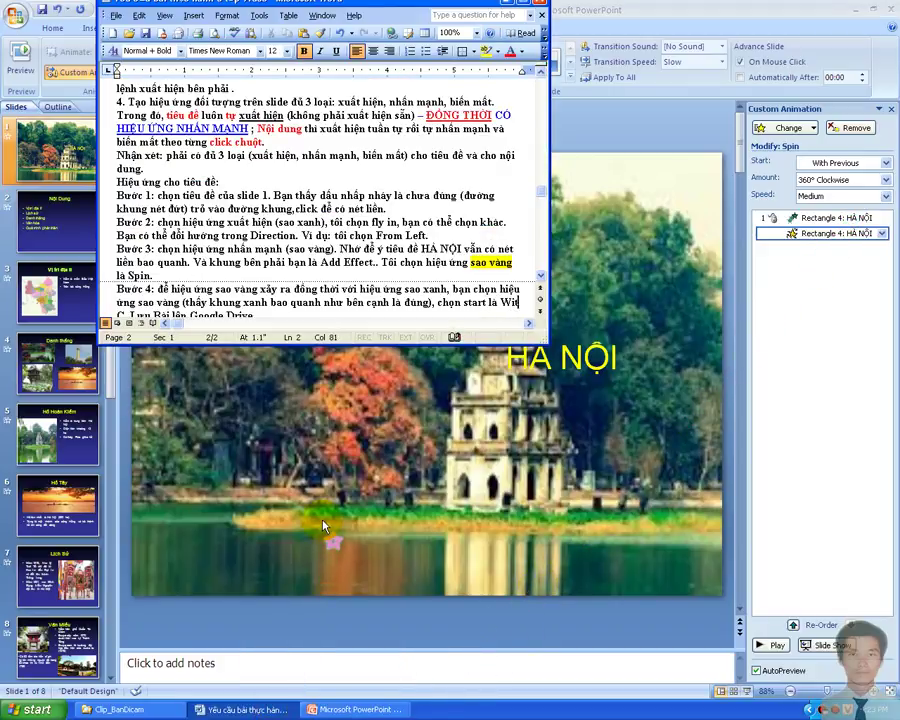
pyautogui.write('h Pr')
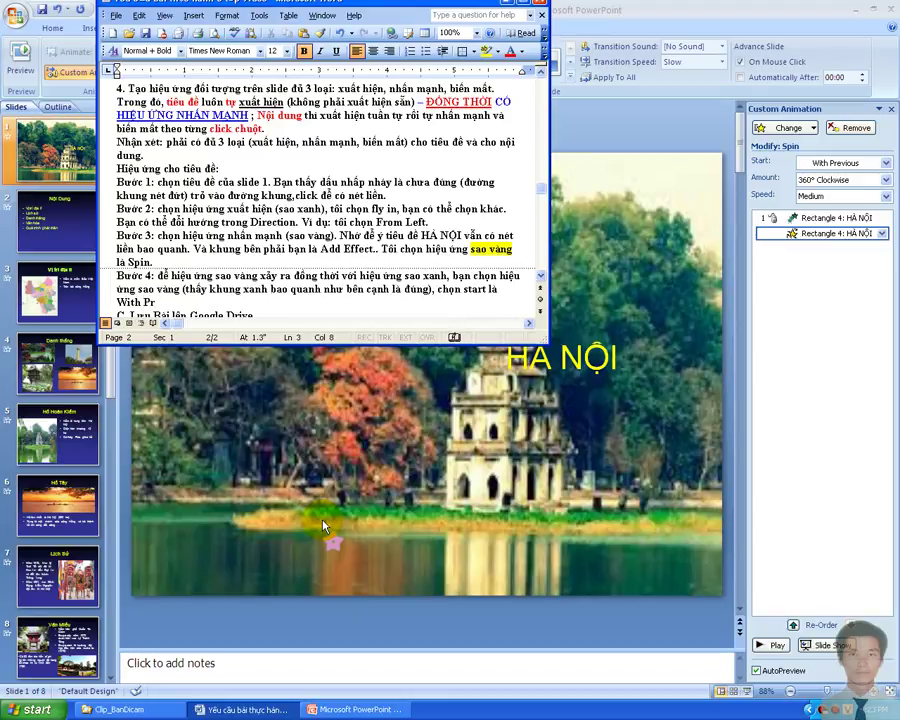
pyautogui.write('eviou')
pyautogui.write('s.')
# Begin the next Bước 4 sentence ('Tôi…') after 'chọn start là With Previous.'.
pyautogui.click(553, 461)
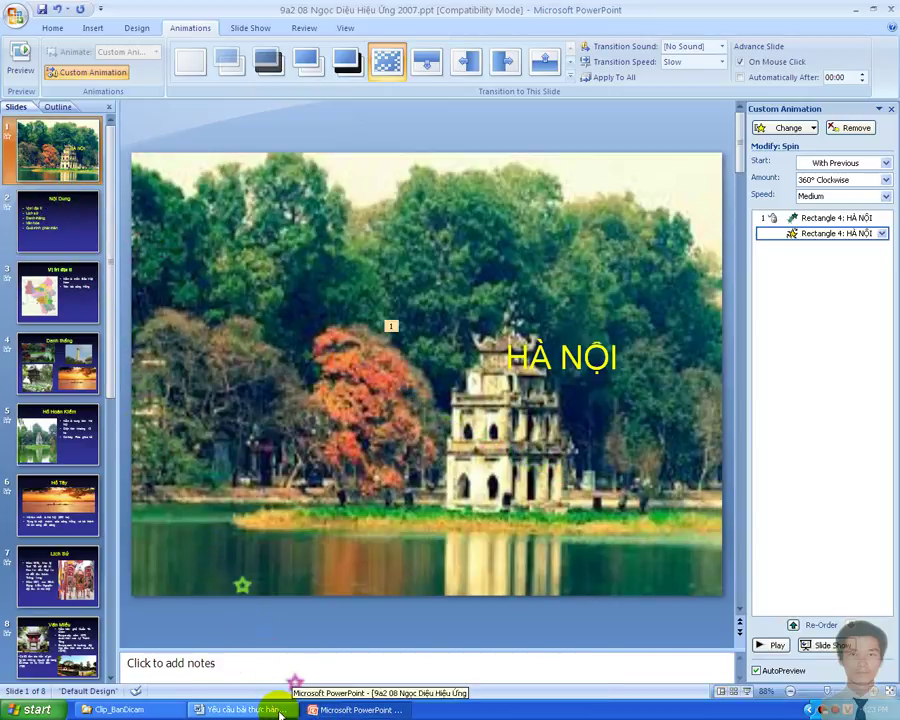
pyautogui.click(275, 710)
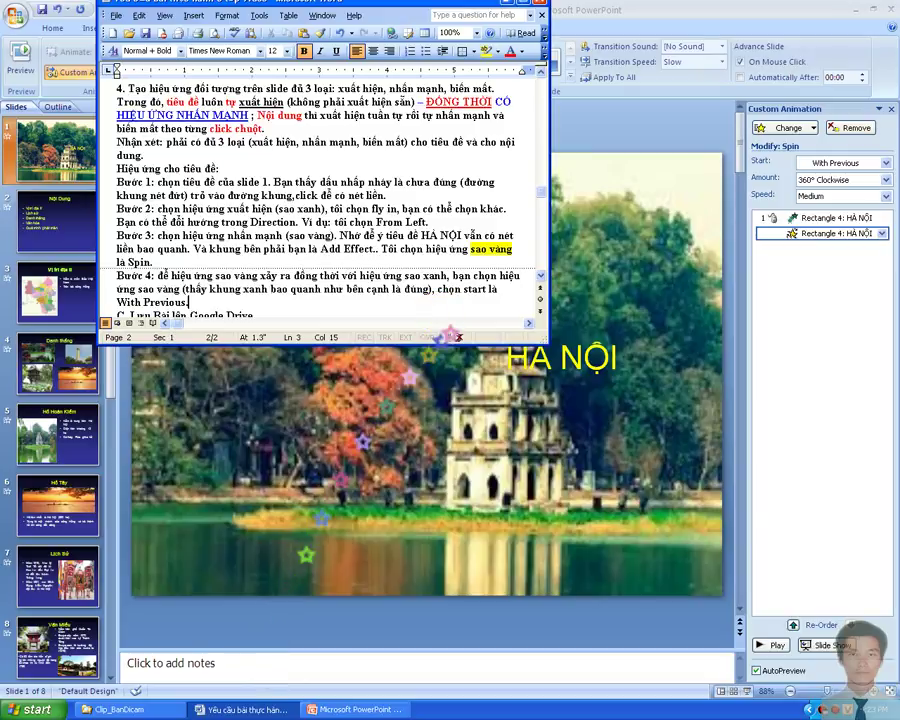
pyautogui.write(' Tôi bấm')
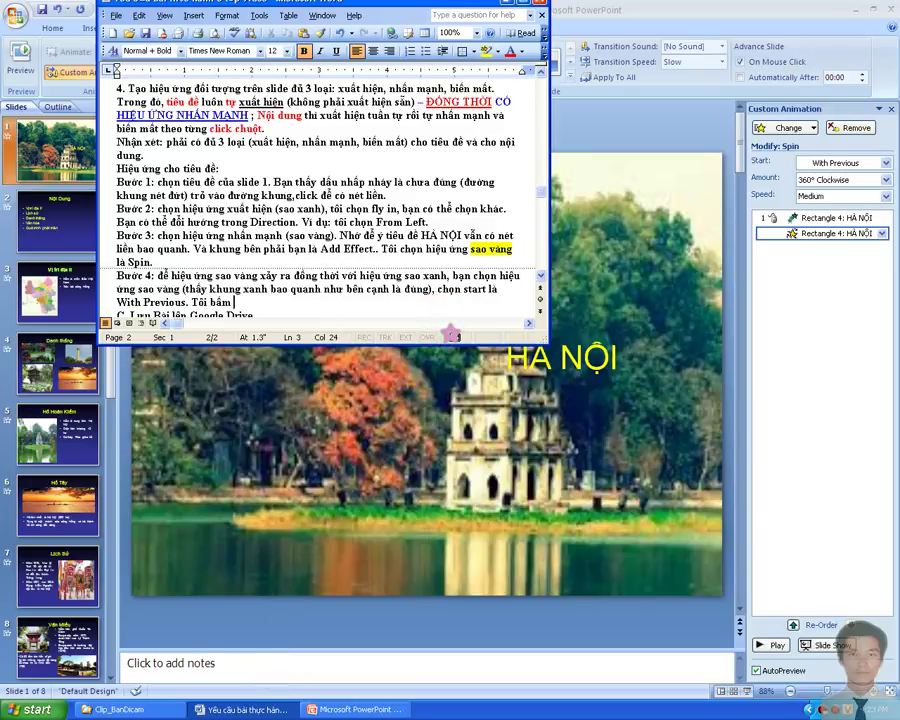
pyautogui.write('e show để xem thử.')
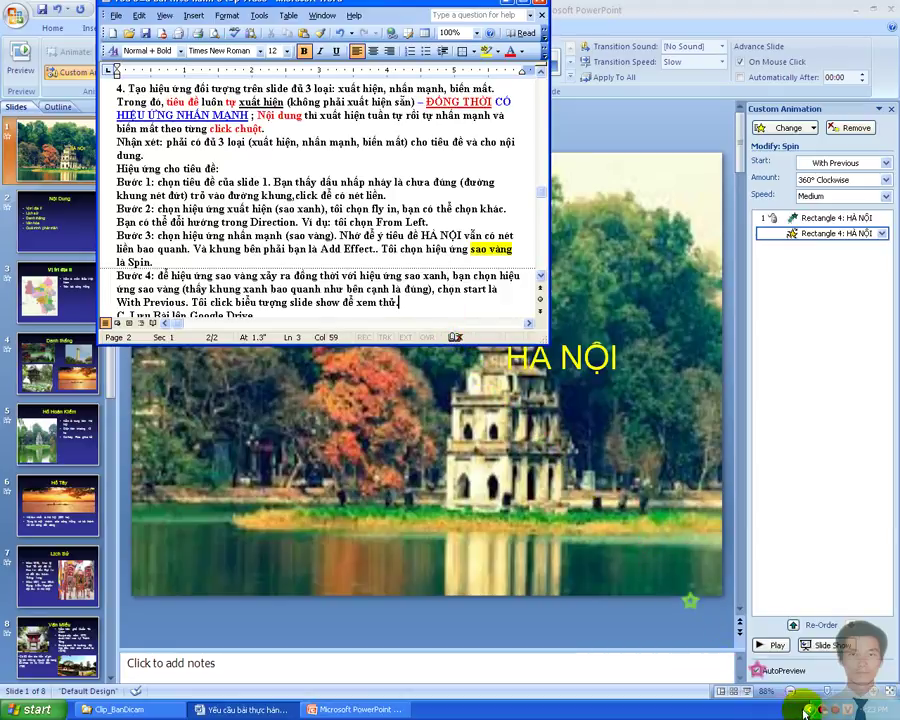
# Play slide 1 as a slide show to watch HÀ NỘI fly in and spin, then exit with Esc.
pyautogui.click(748, 693)
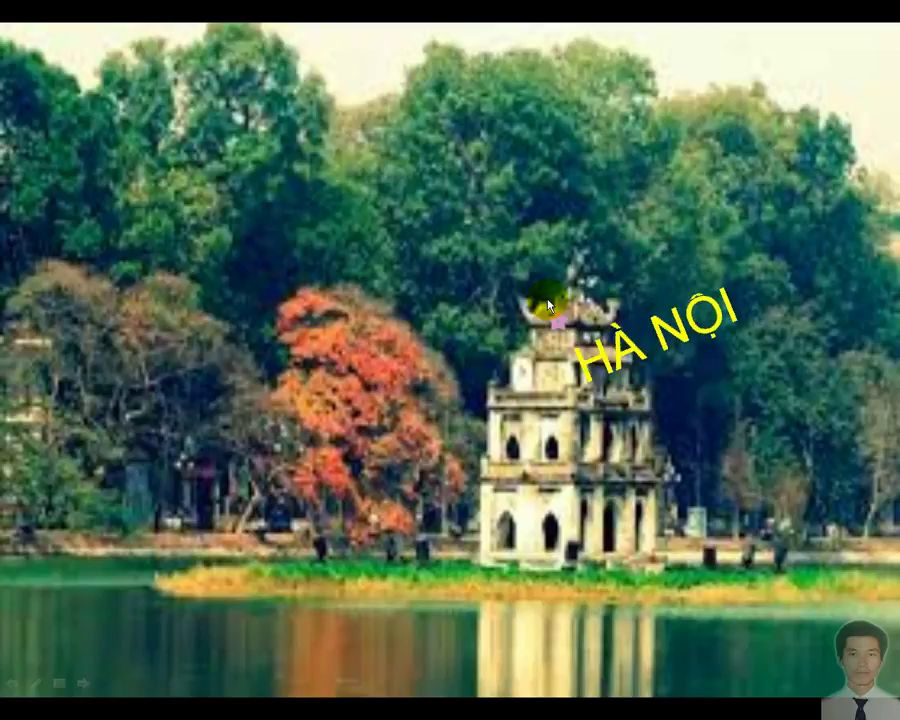
pyautogui.press('Escape')
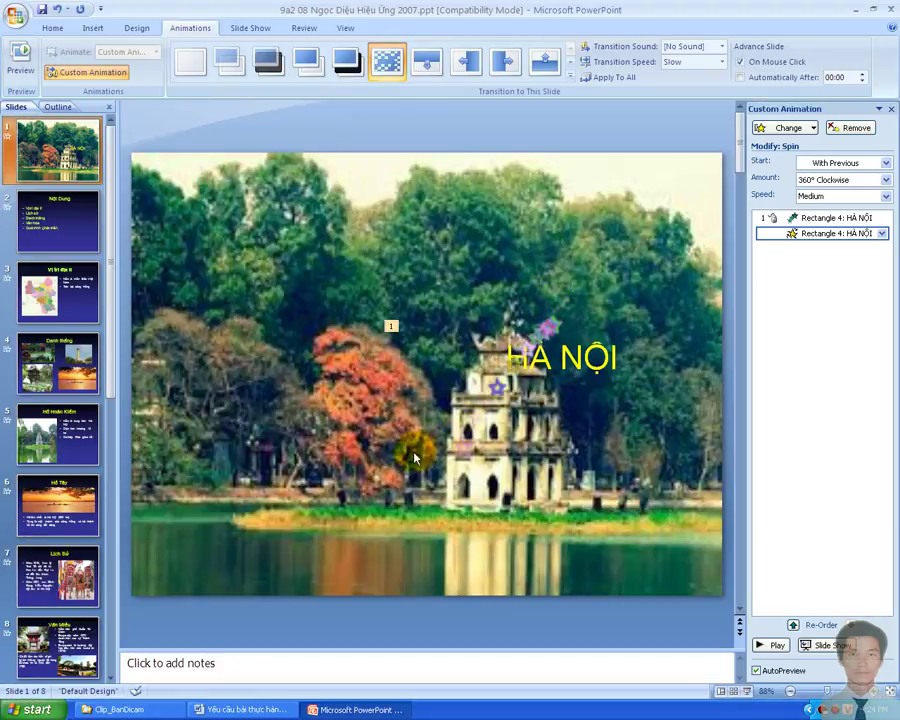
# Add Bước 4 text on clicking to play the effects and leaving the show, then start a new line.
pyautogui.click(245, 709)
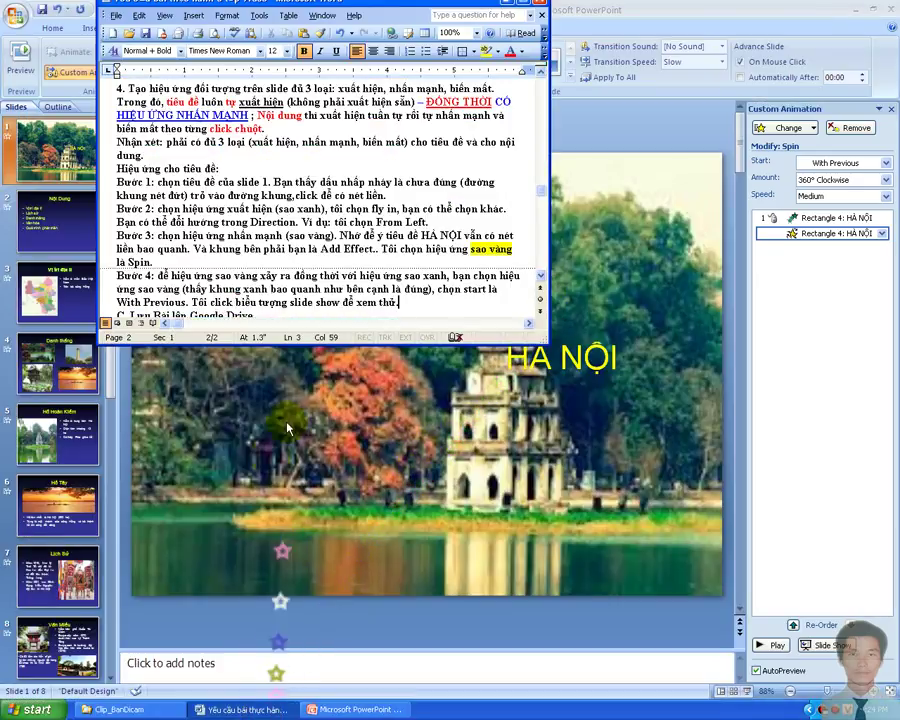
pyautogui.write(' Bạn click ')
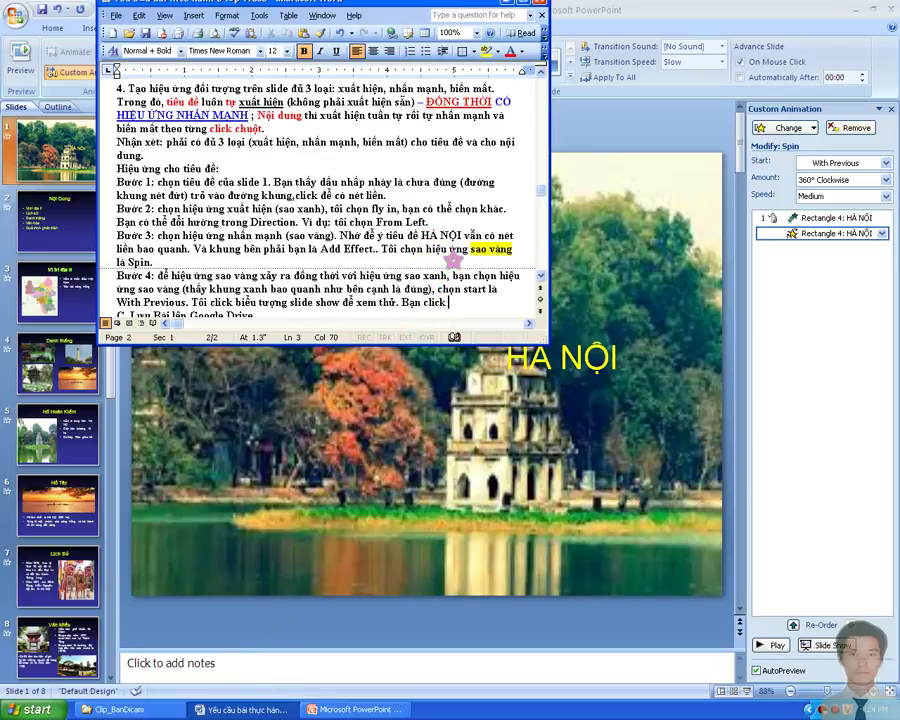
pyautogui.write('chuột để')
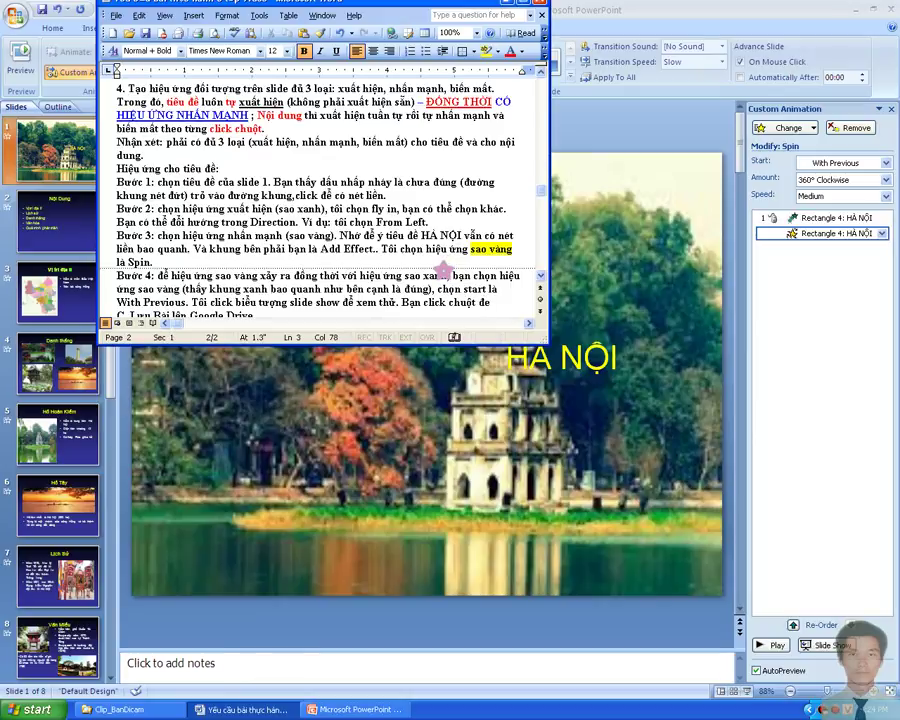
pyautogui.write(' các hiệu ư')
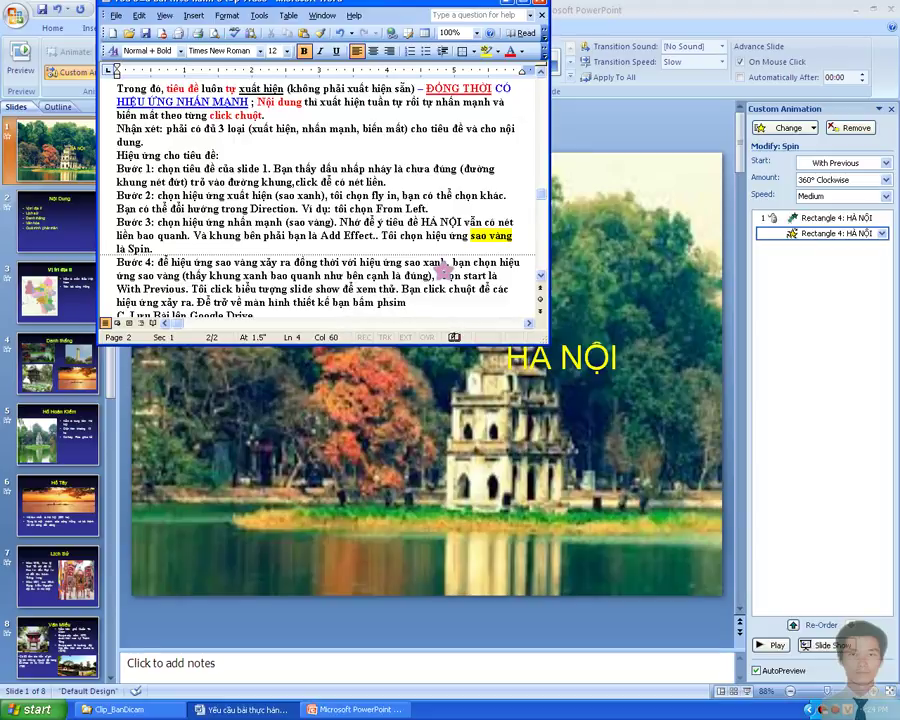
pyautogui.write('im')
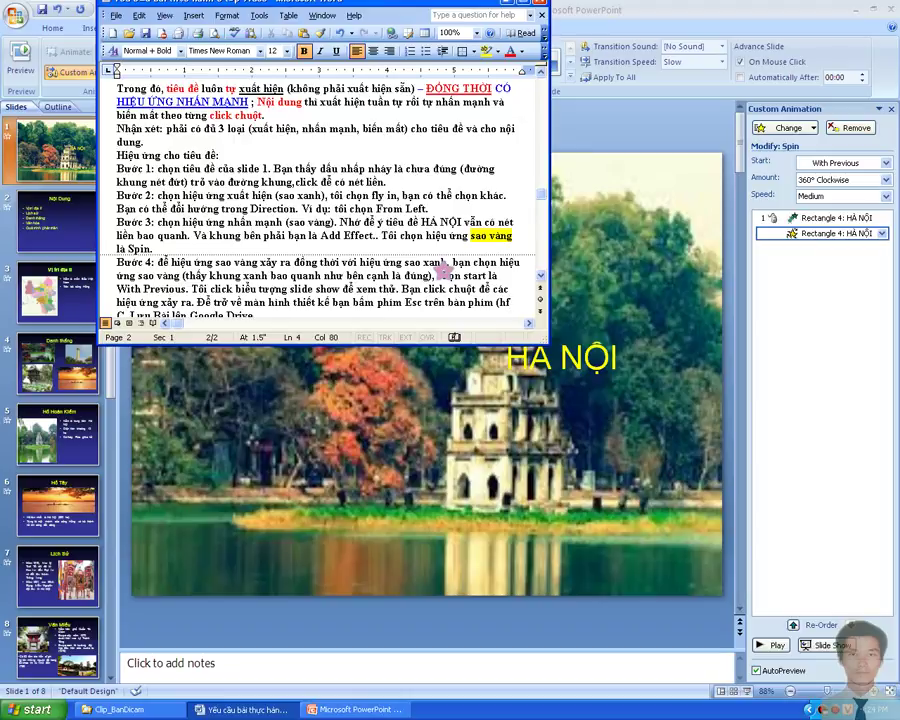
pyautogui.write('ng trên cùng, phím đầu tiên).')
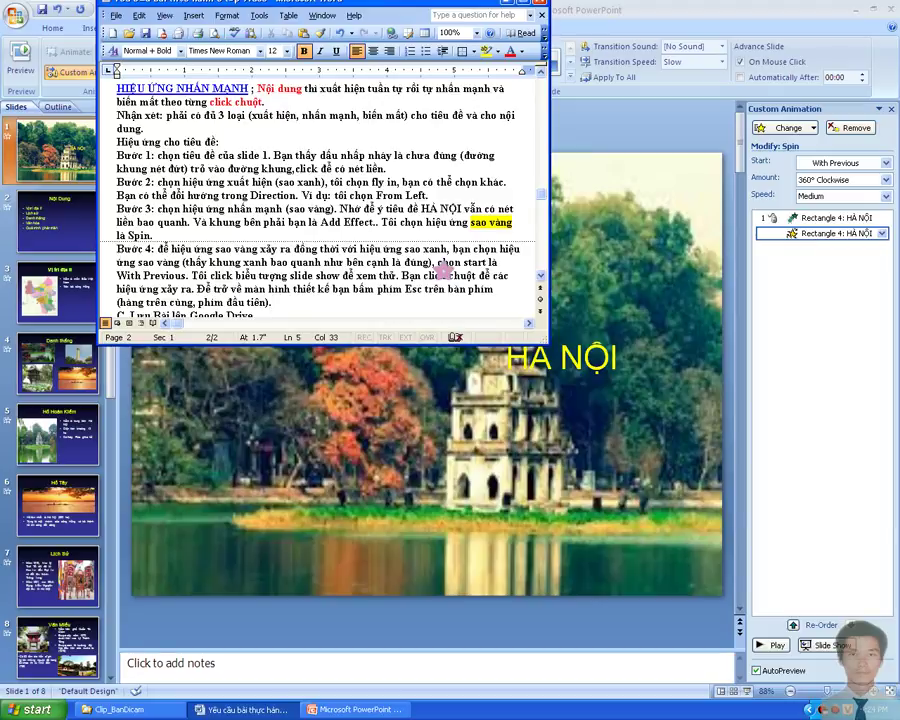
pyautogui.press('Return')
pyautogui.write('Bạn tự làm tương tự cho tiêu đề của các slide khác.')
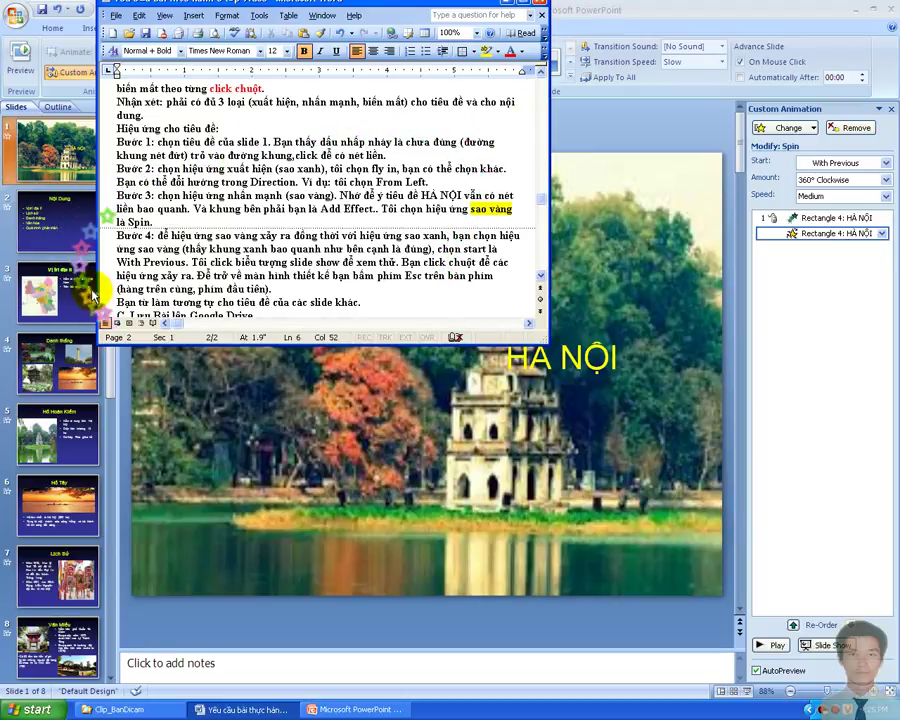
# Give slide 2's Nội Dung title a Fly In entrance effect.
pyautogui.click(90, 292)
pyautogui.click(77, 237)
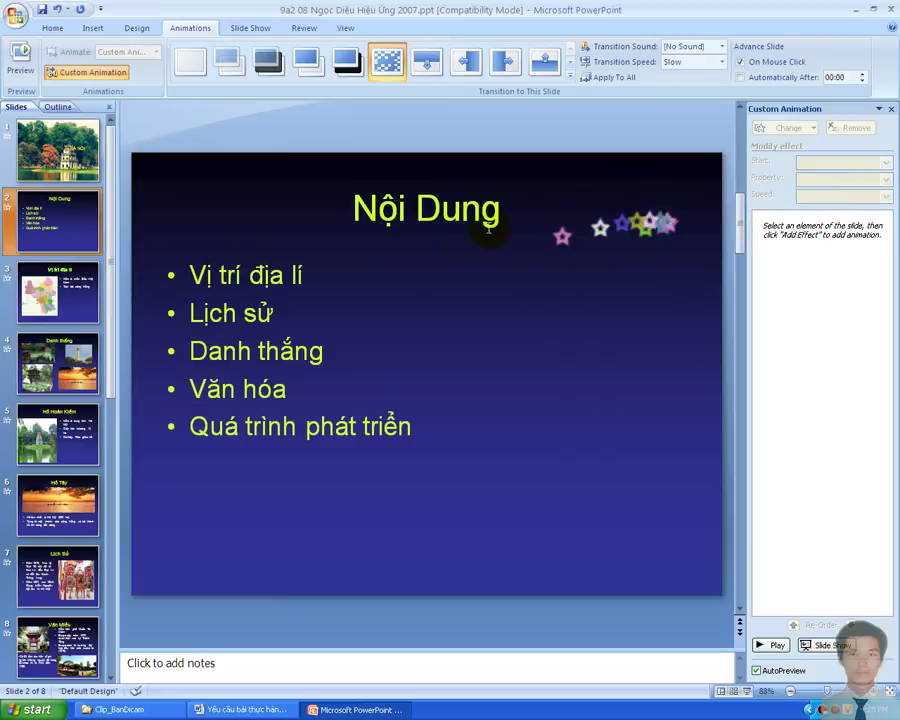
pyautogui.click(516, 192)
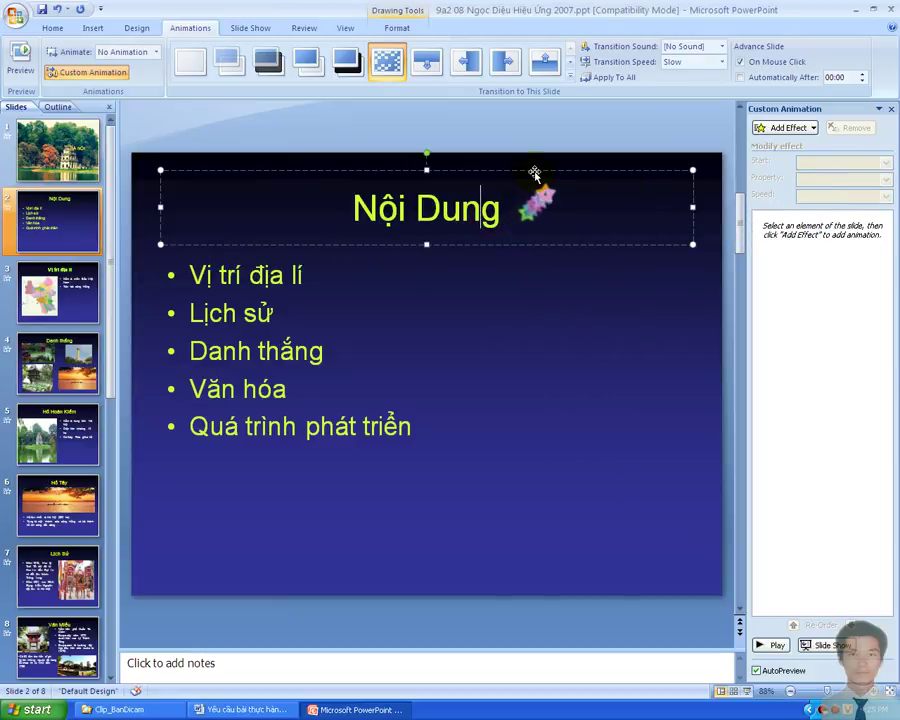
pyautogui.click(535, 172)
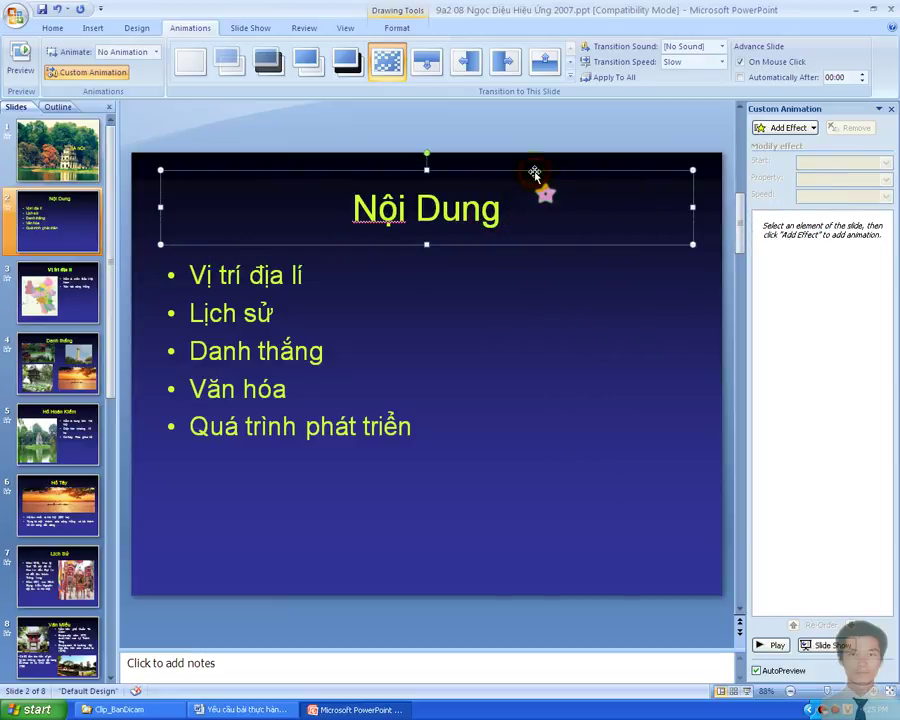
pyautogui.click(781, 129)
pyautogui.moveTo(773, 150)
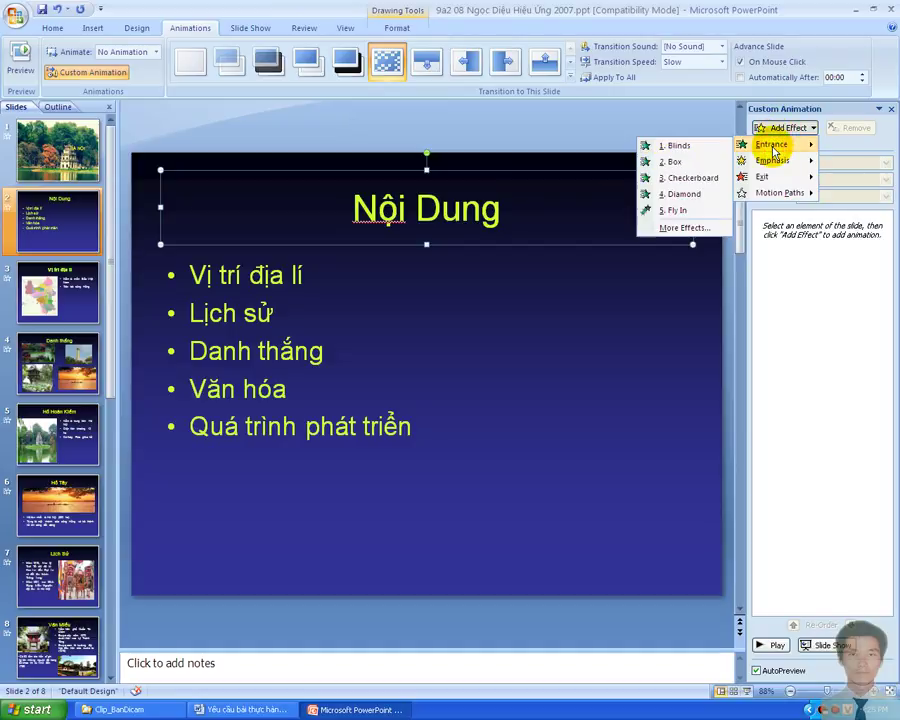
pyautogui.click(676, 210)
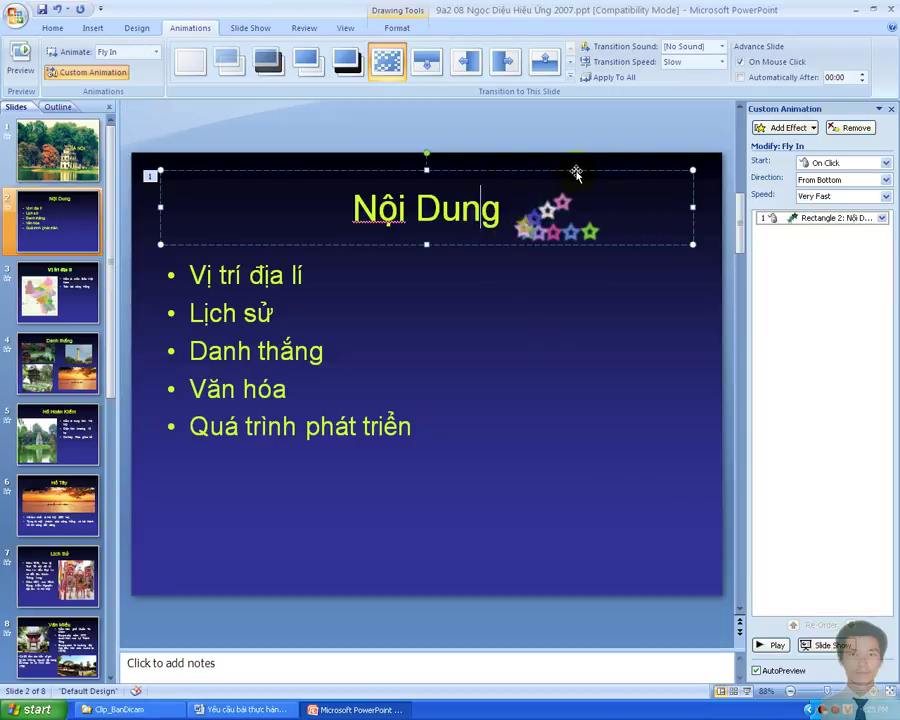
# Add a Spin emphasis to the Nội Dung title, then go to slide 3.
pyautogui.click(785, 127)
pyautogui.moveTo(779, 168)
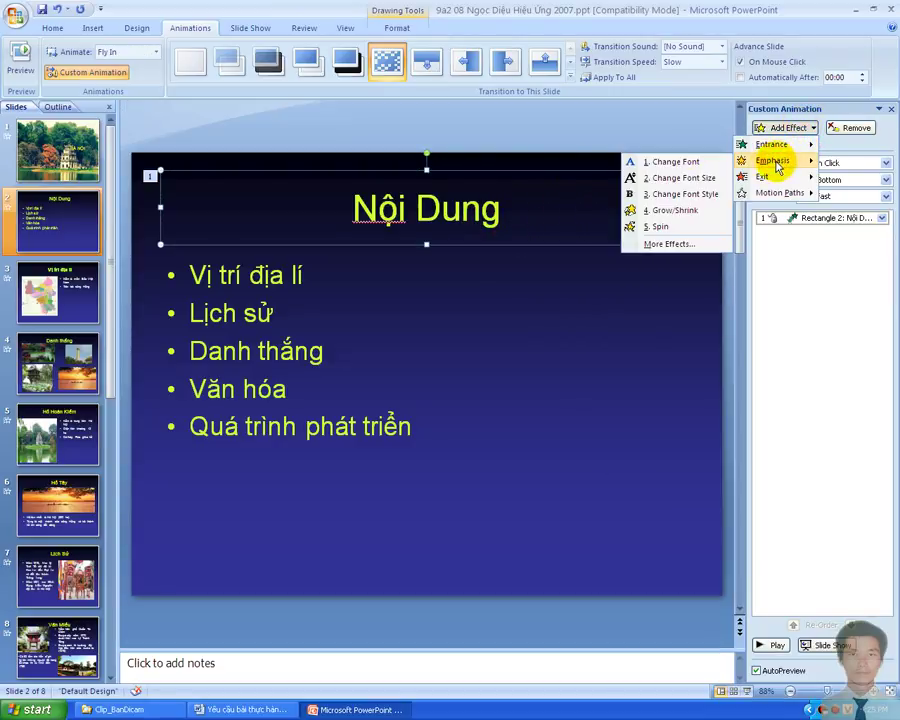
pyautogui.click(665, 228)
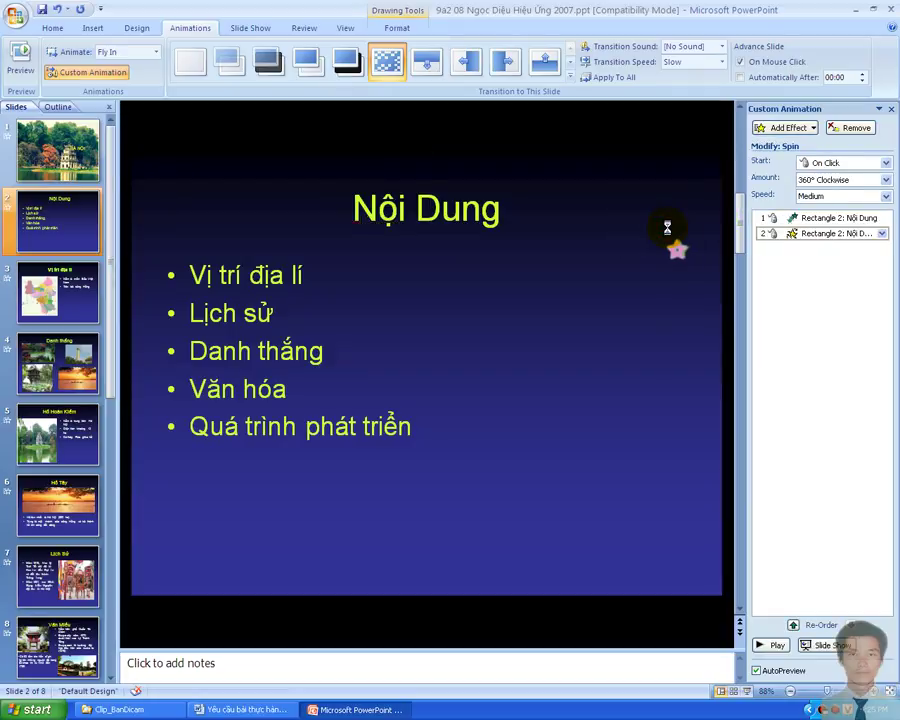
pyautogui.click(32, 288)
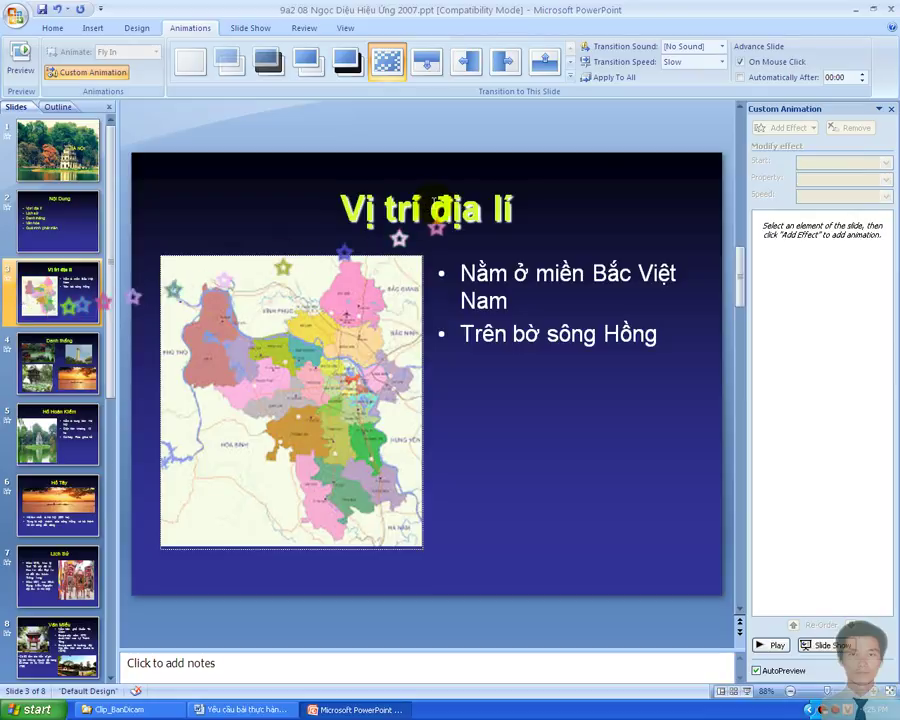
# Give the Vị trí địa lí title a Fly In entrance and a Spin emphasis.
pyautogui.click(430, 206)
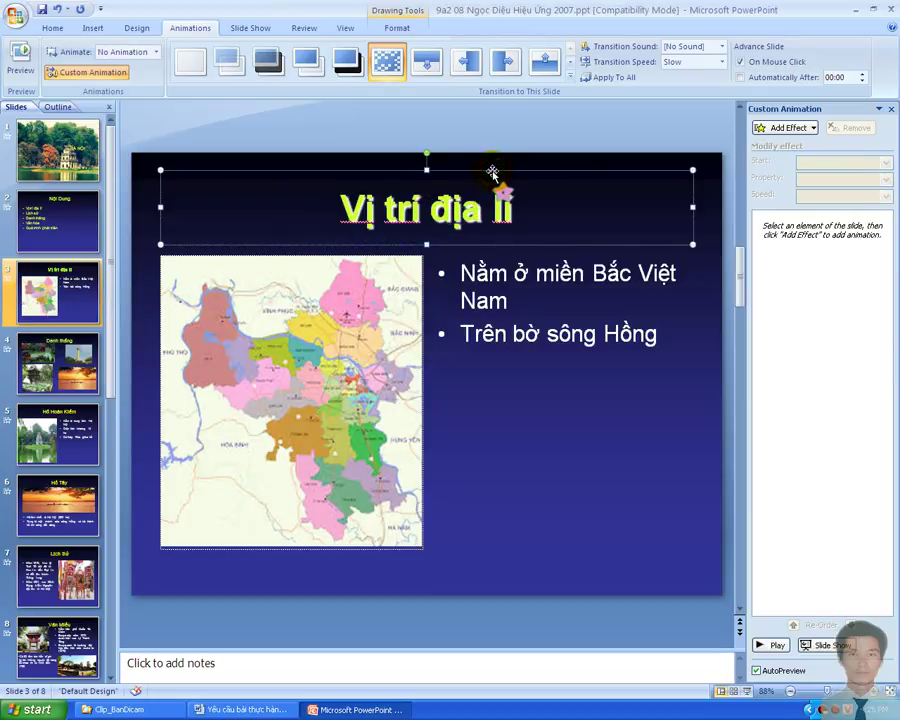
pyautogui.click(778, 128)
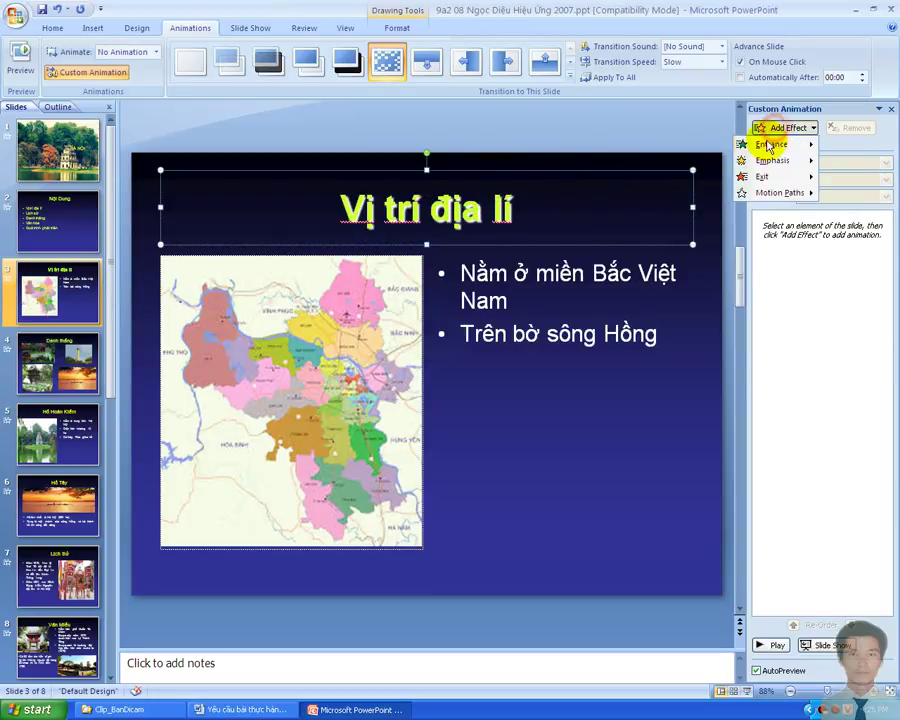
pyautogui.moveTo(760, 144)
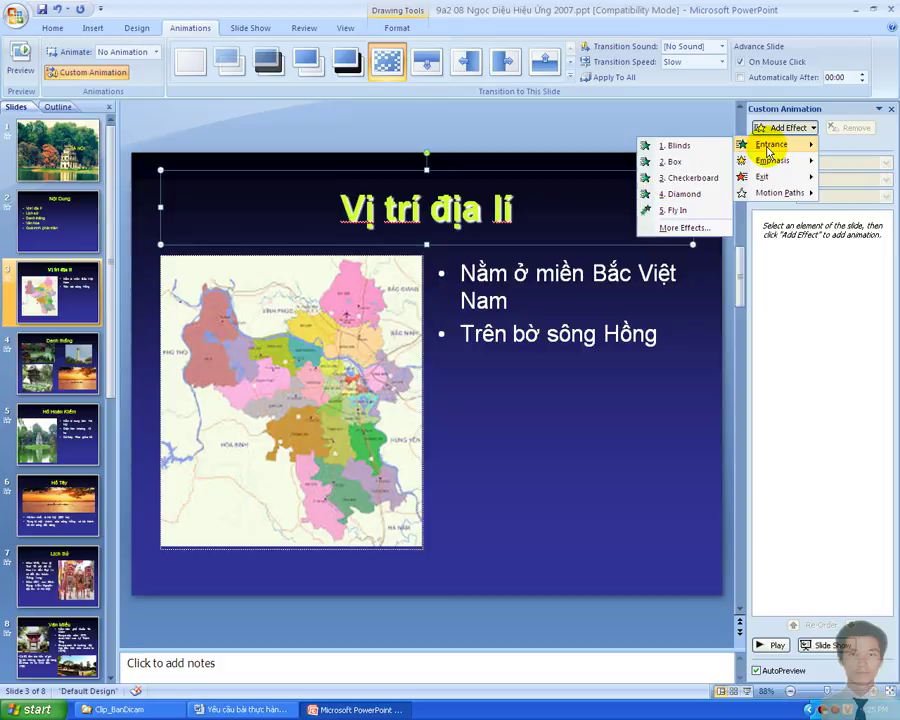
pyautogui.click(694, 211)
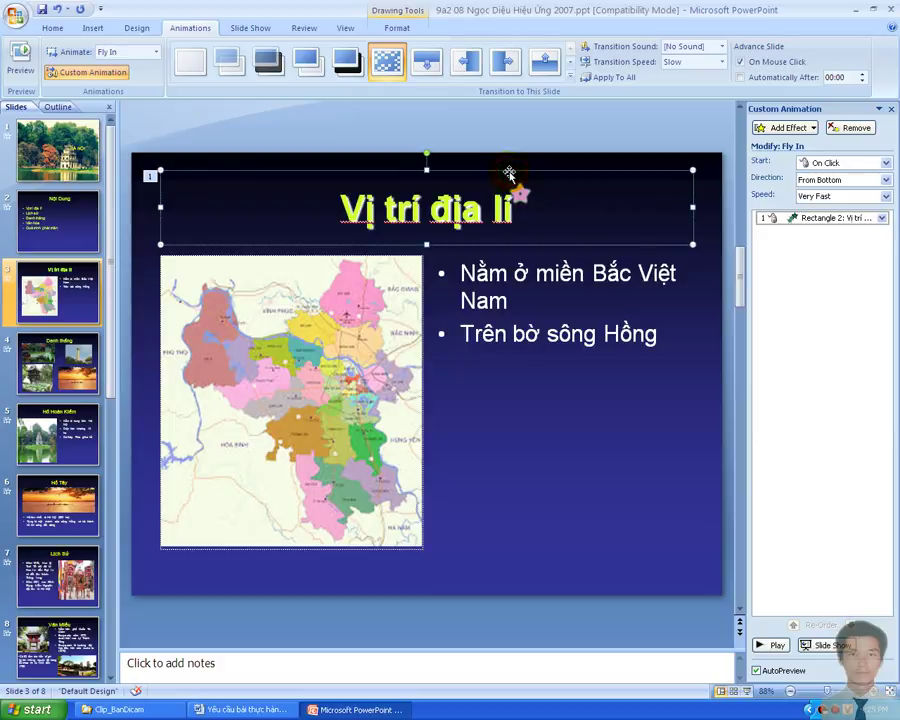
pyautogui.click(781, 128)
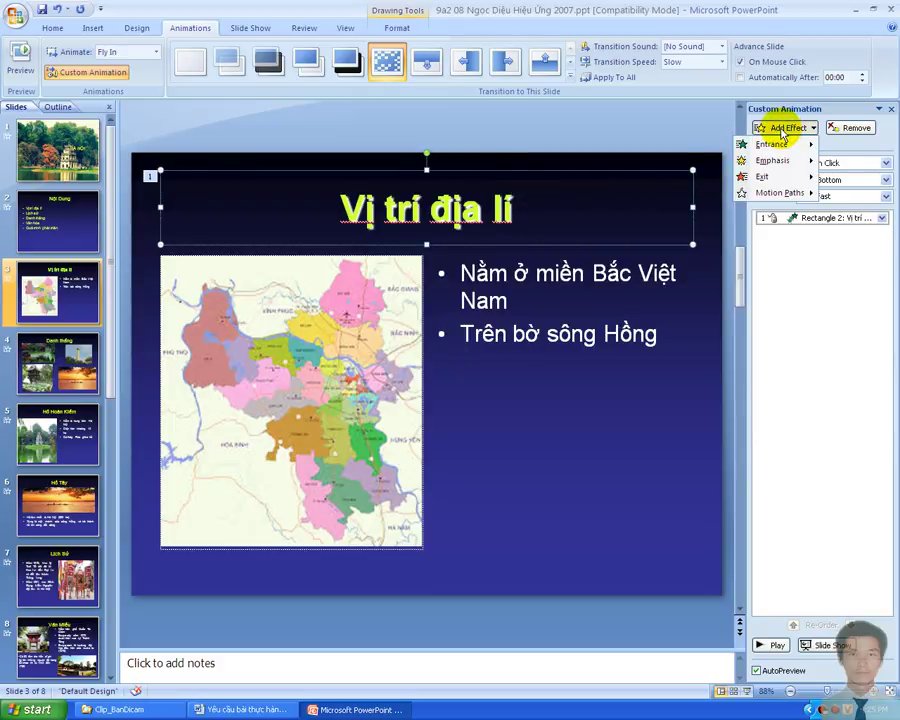
pyautogui.moveTo(772, 161)
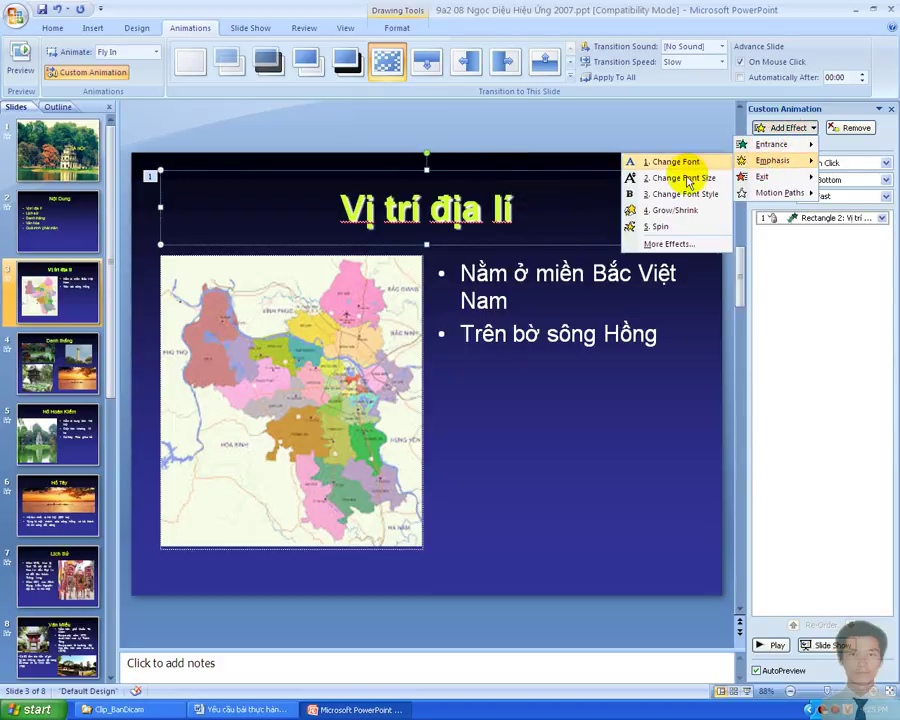
pyautogui.click(661, 227)
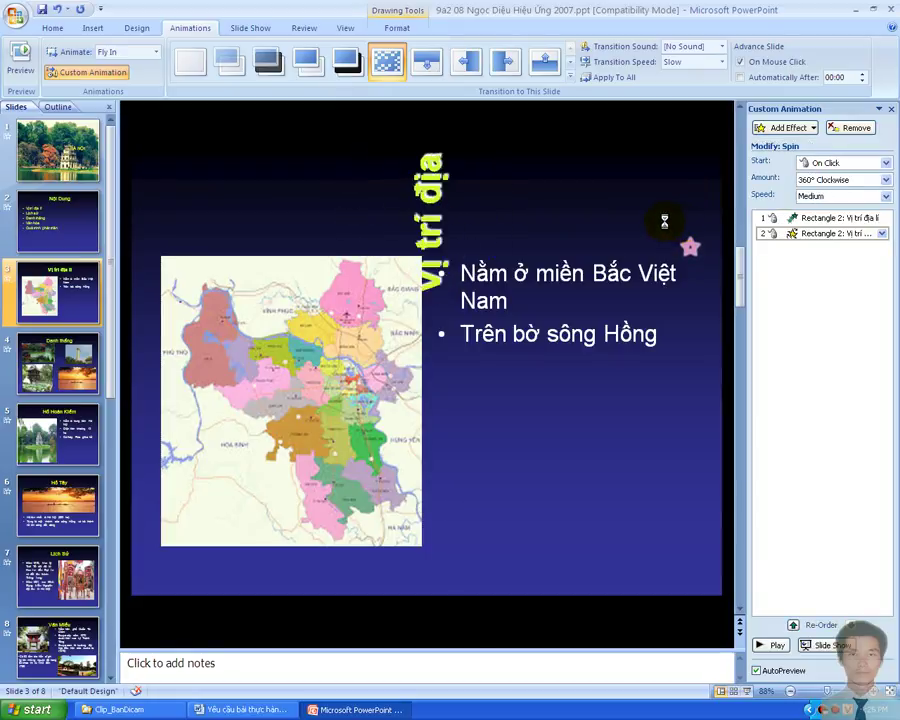
# Set the Nội Dung title's Spin effect to start With Previous.
pyautogui.scroll(3, 737, 263)
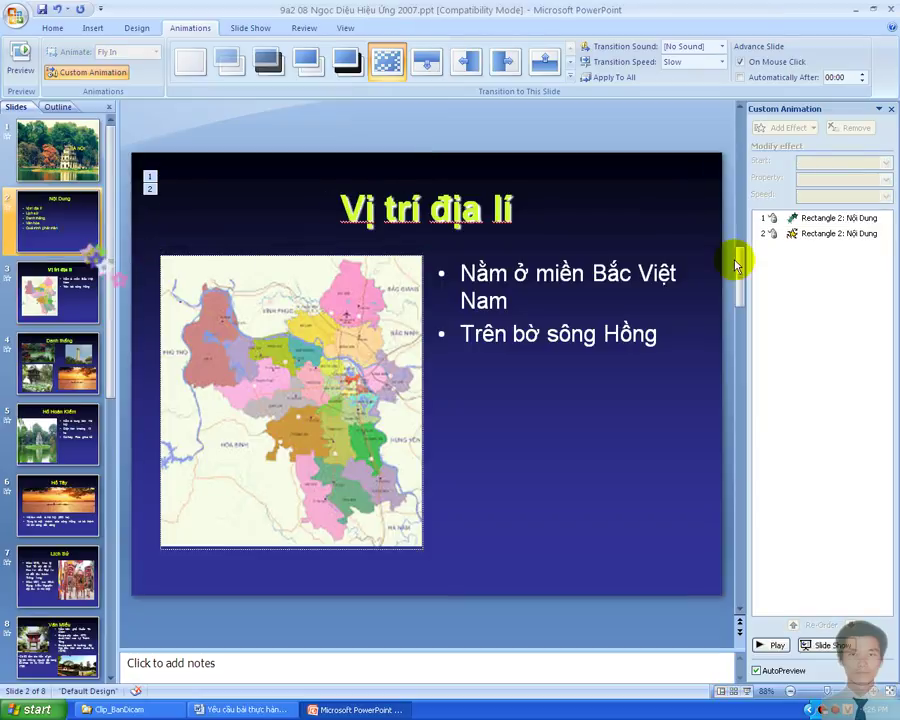
pyautogui.click(770, 233)
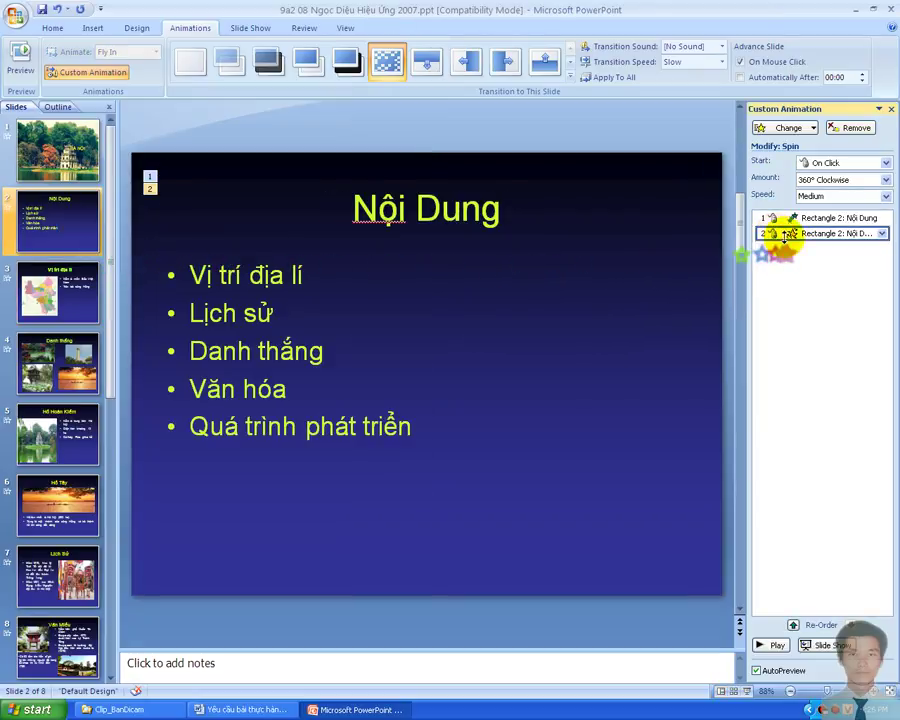
pyautogui.click(859, 163)
pyautogui.click(822, 190)
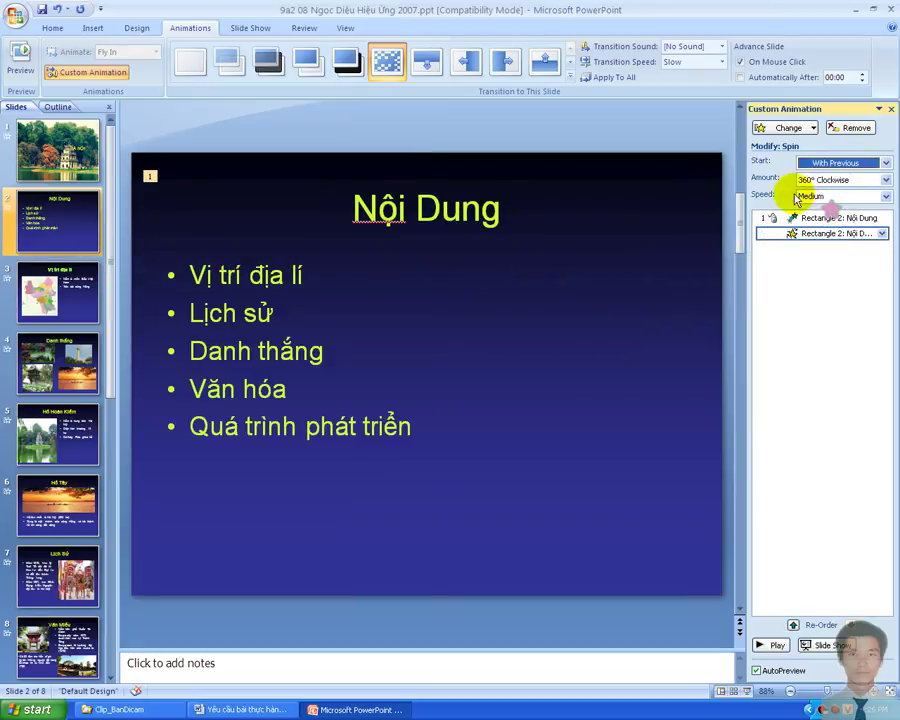
# Set the Vị trí địa lí title's Spin to start With Previous, then move to the Danh thắng slide.
pyautogui.click(62, 292)
pyautogui.click(493, 204)
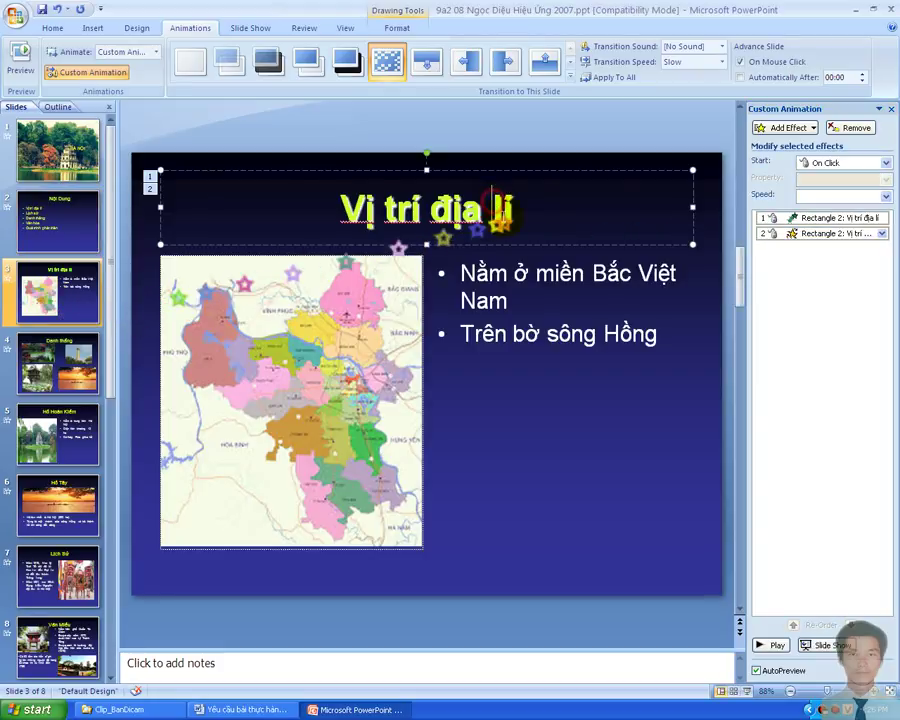
pyautogui.click(771, 234)
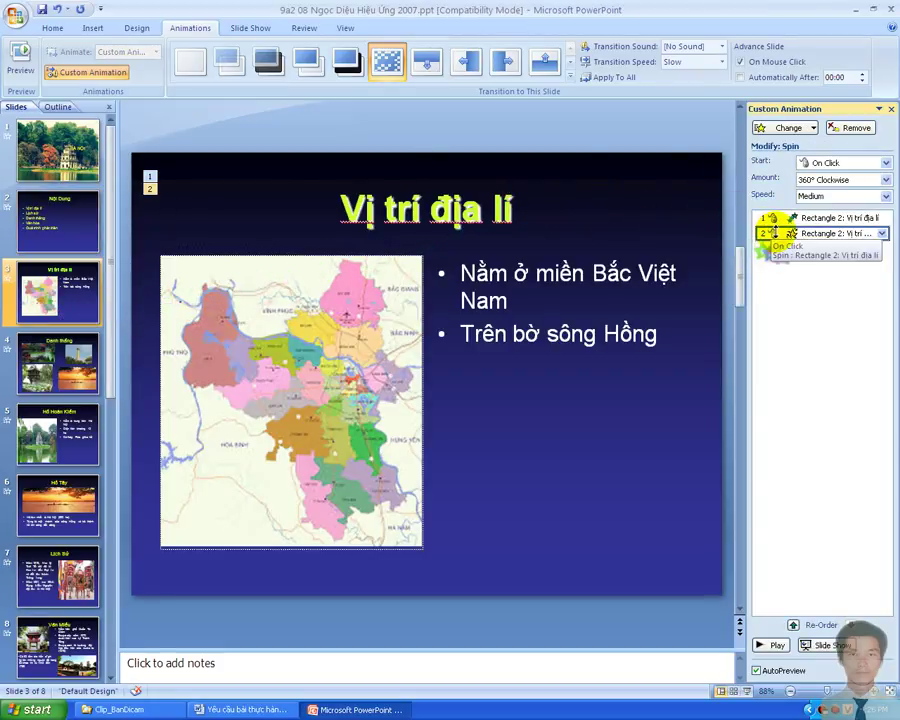
pyautogui.click(828, 168)
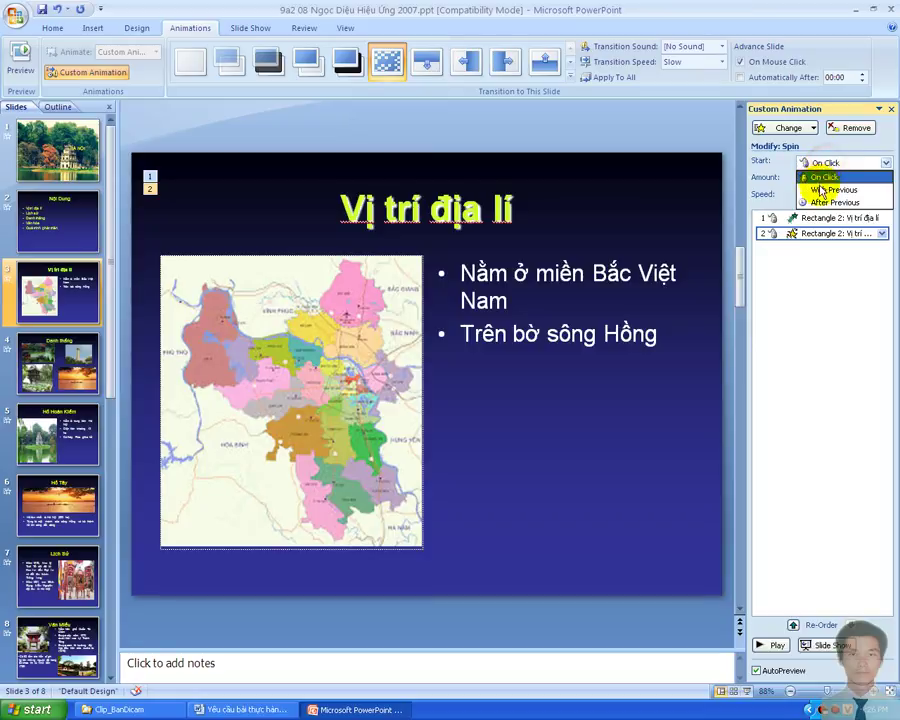
pyautogui.click(812, 188)
pyautogui.click(55, 362)
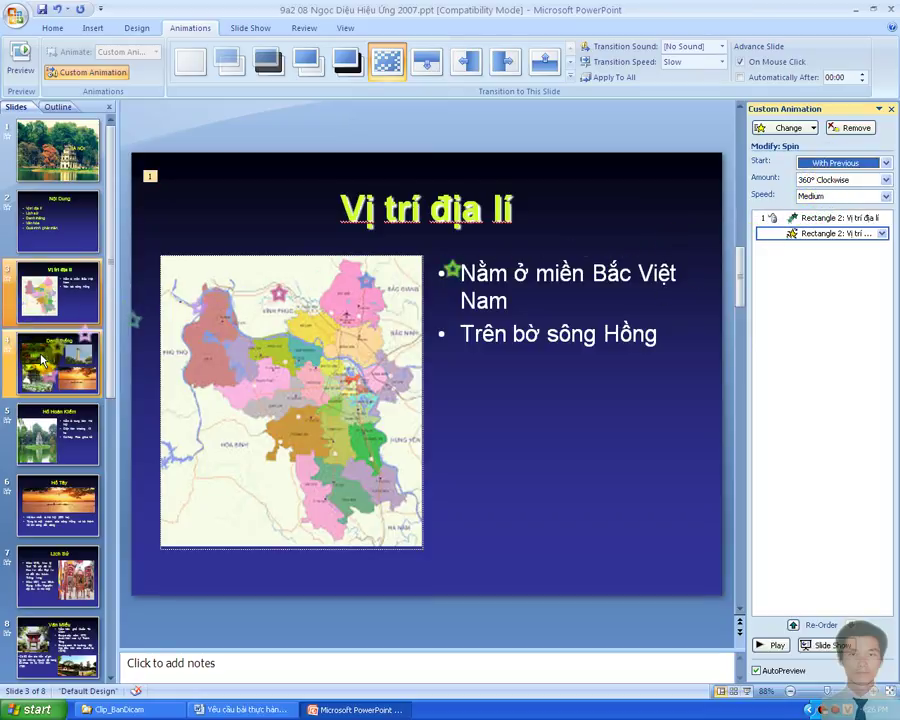
# Give the Danh thắng title a Fly In entrance.
pyautogui.click(452, 236)
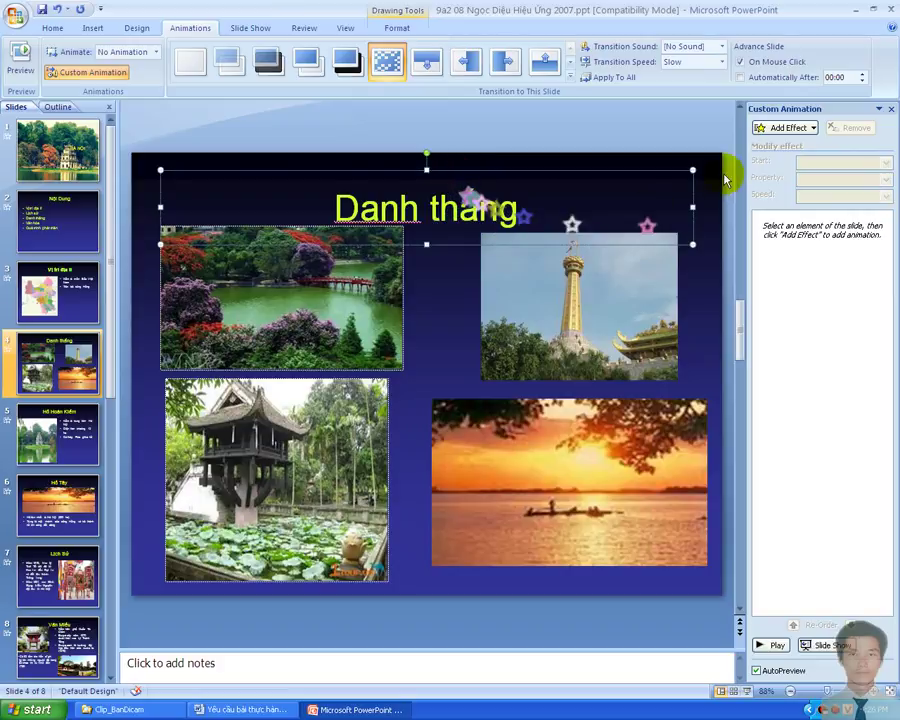
pyautogui.click(766, 128)
pyautogui.moveTo(772, 146)
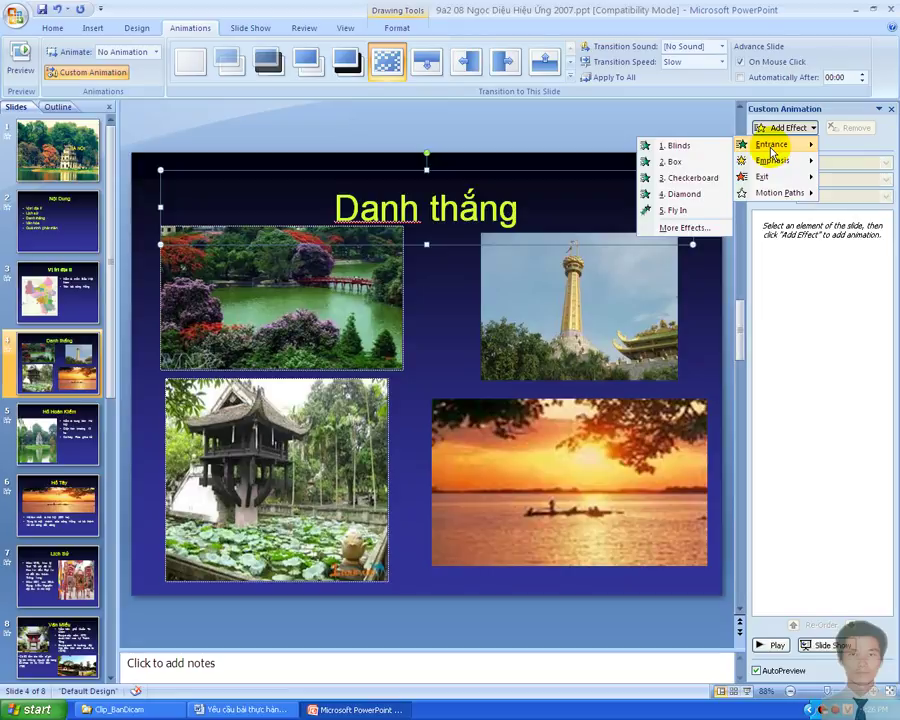
pyautogui.click(692, 211)
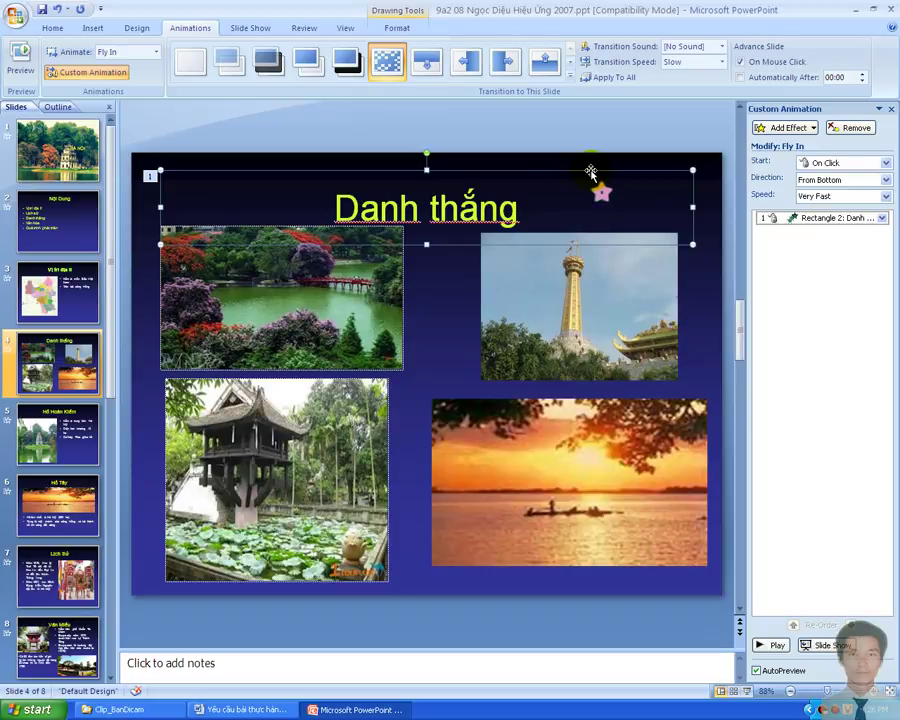
# Add a Spin emphasis starting With Previous, then go to the Hồ Hoàn Kiếm slide.
pyautogui.click(813, 127)
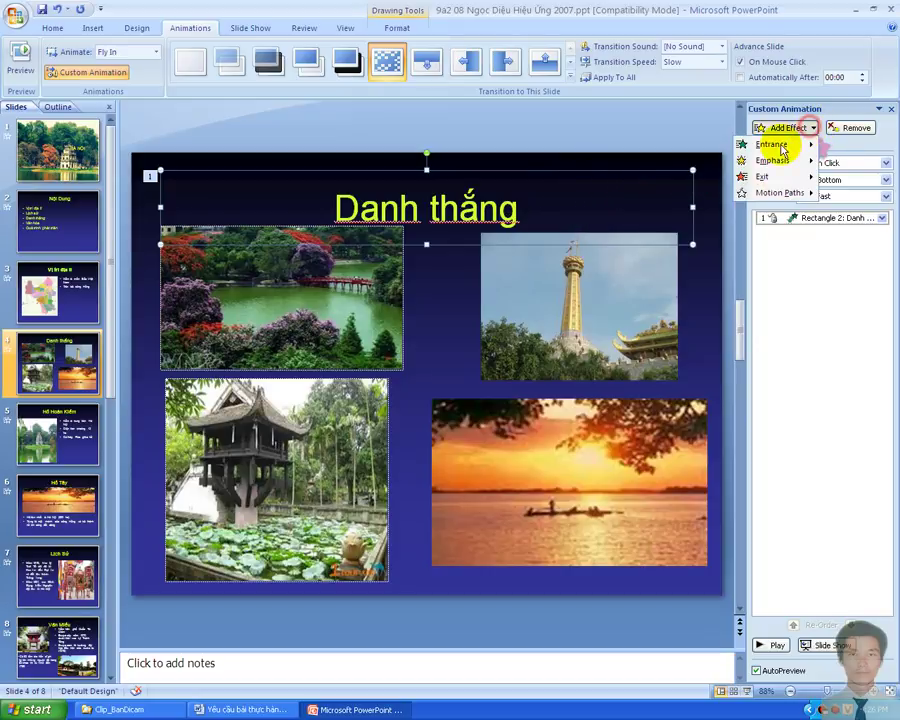
pyautogui.moveTo(770, 162)
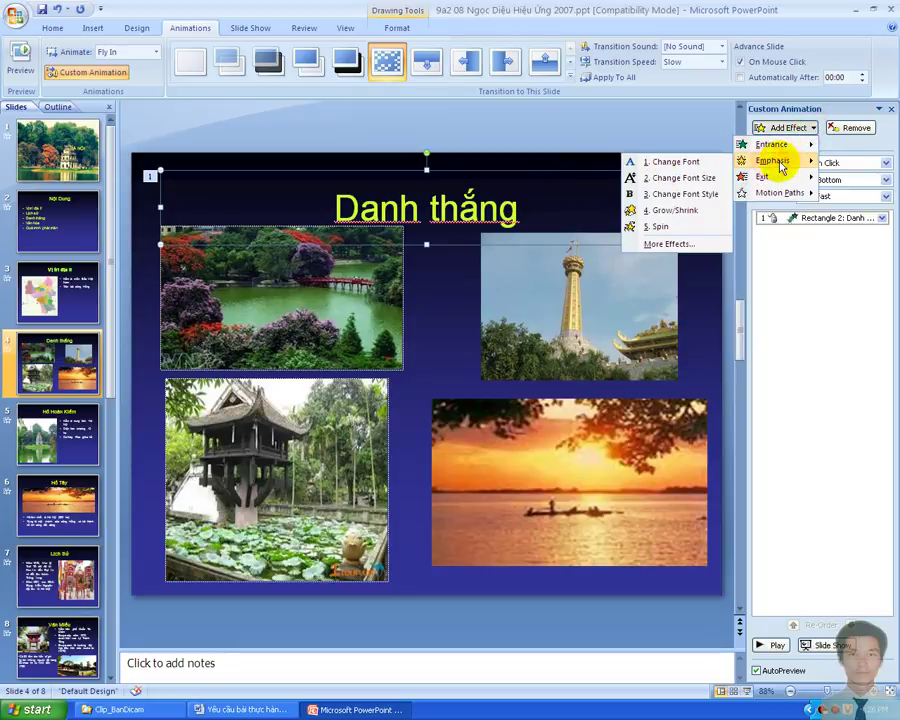
pyautogui.click(700, 227)
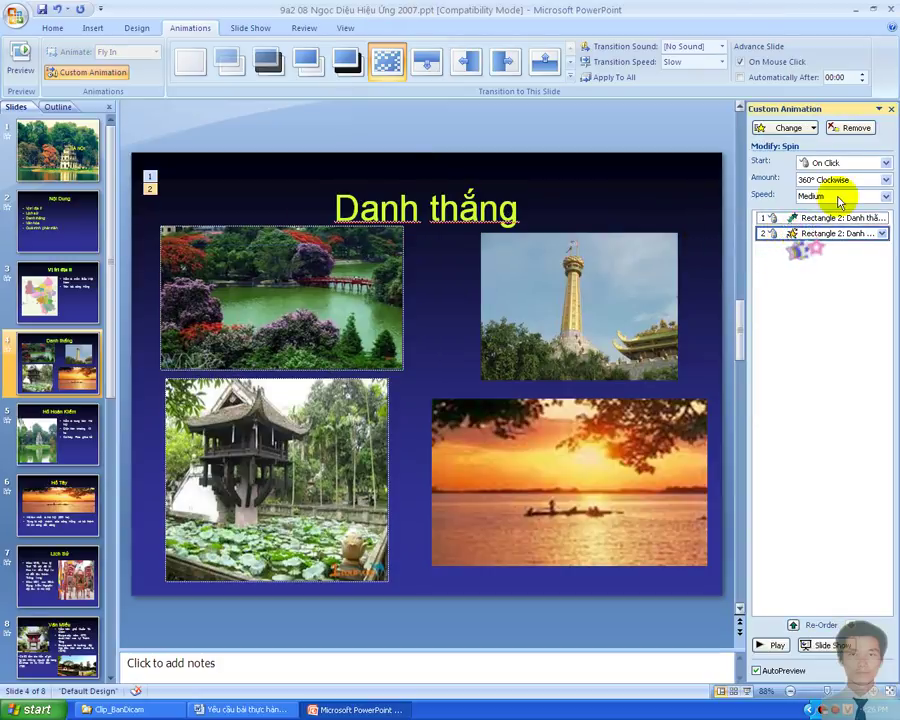
pyautogui.click(848, 162)
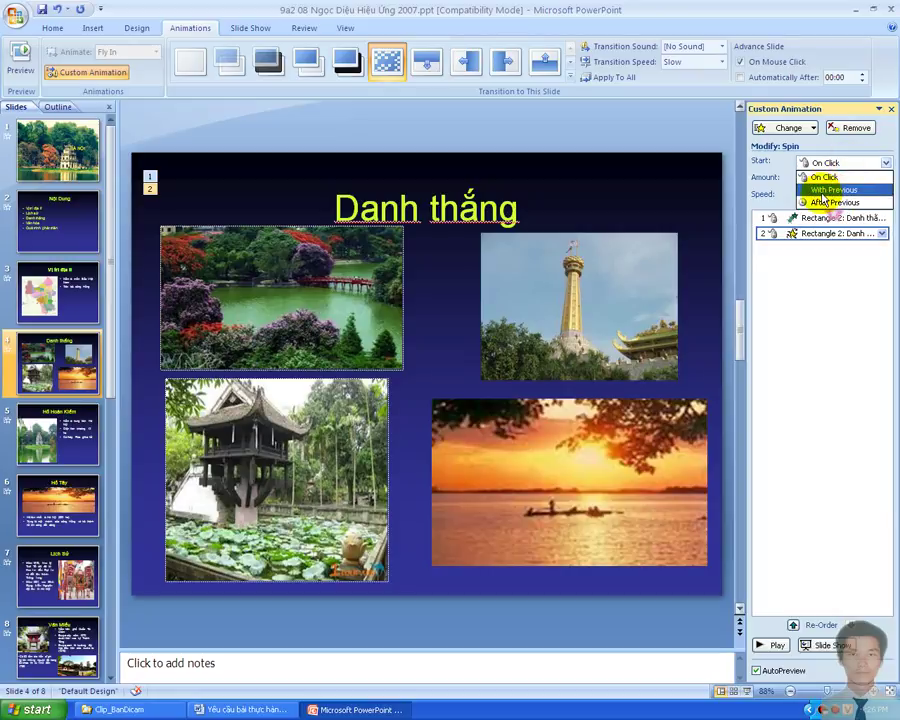
pyautogui.click(830, 190)
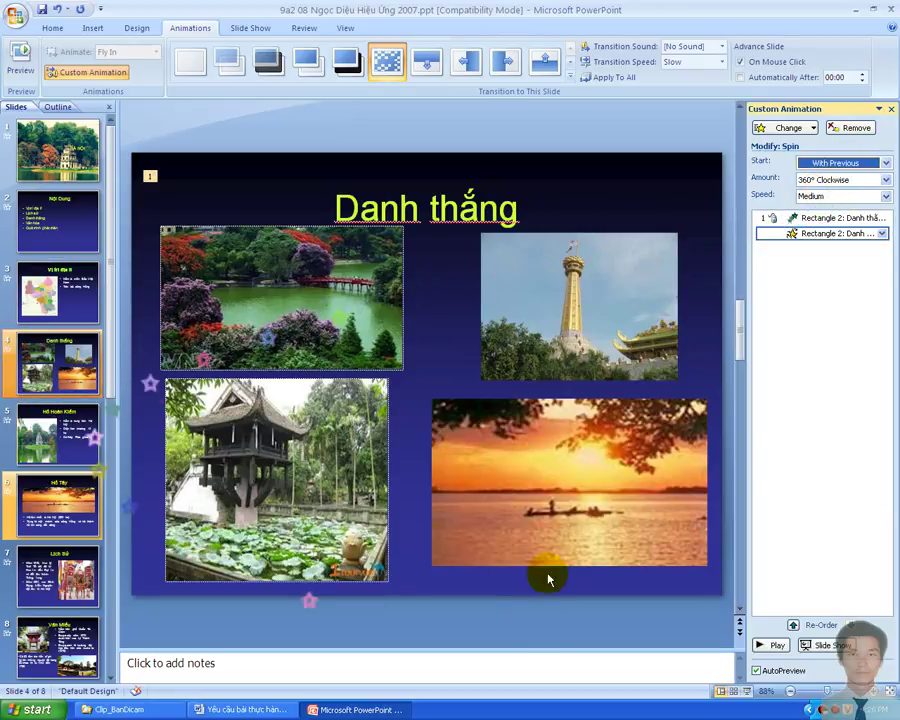
pyautogui.click(60, 445)
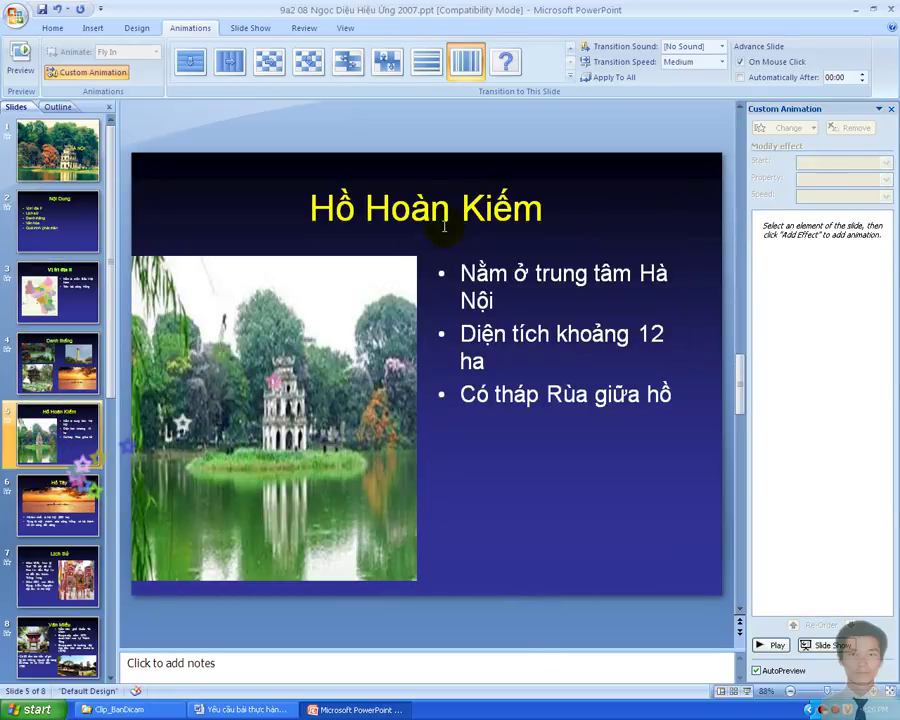
# Give the Hồ Hoàn Kiếm title a Fly In entrance.
pyautogui.click(458, 212)
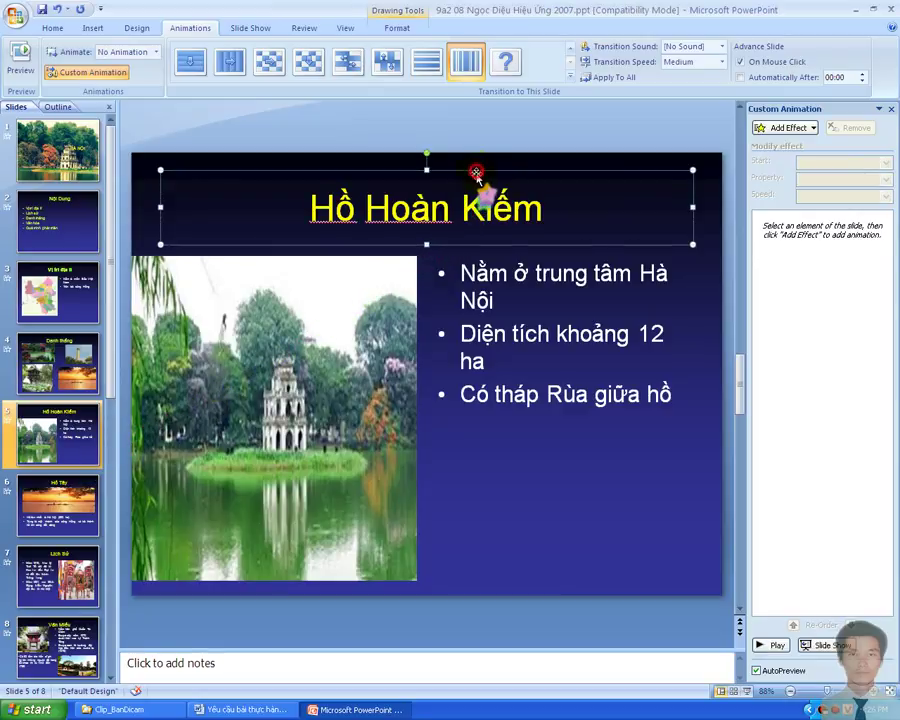
pyautogui.click(775, 127)
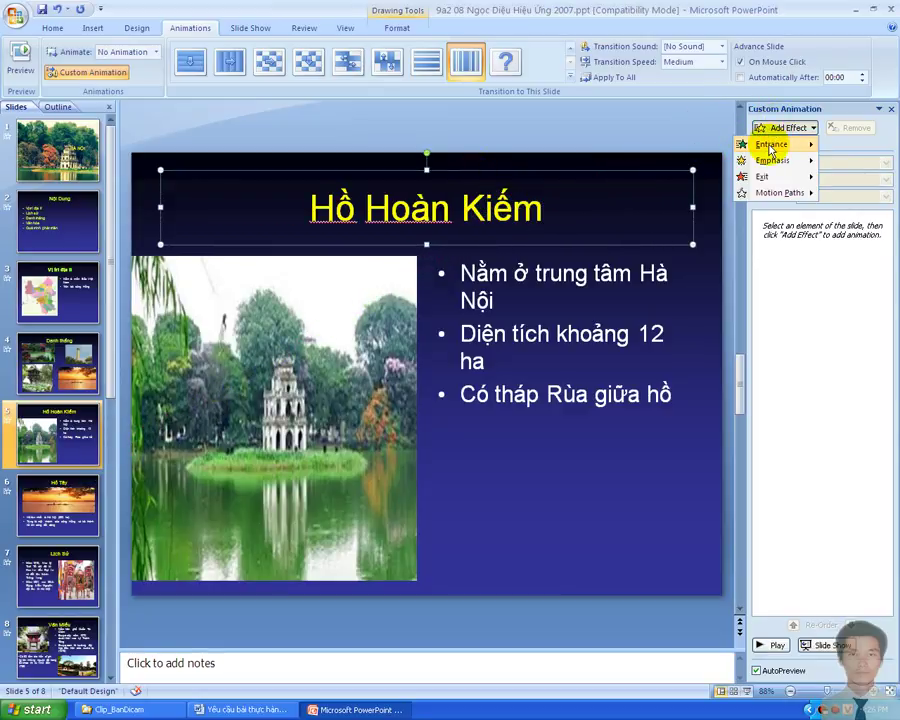
pyautogui.moveTo(771, 148)
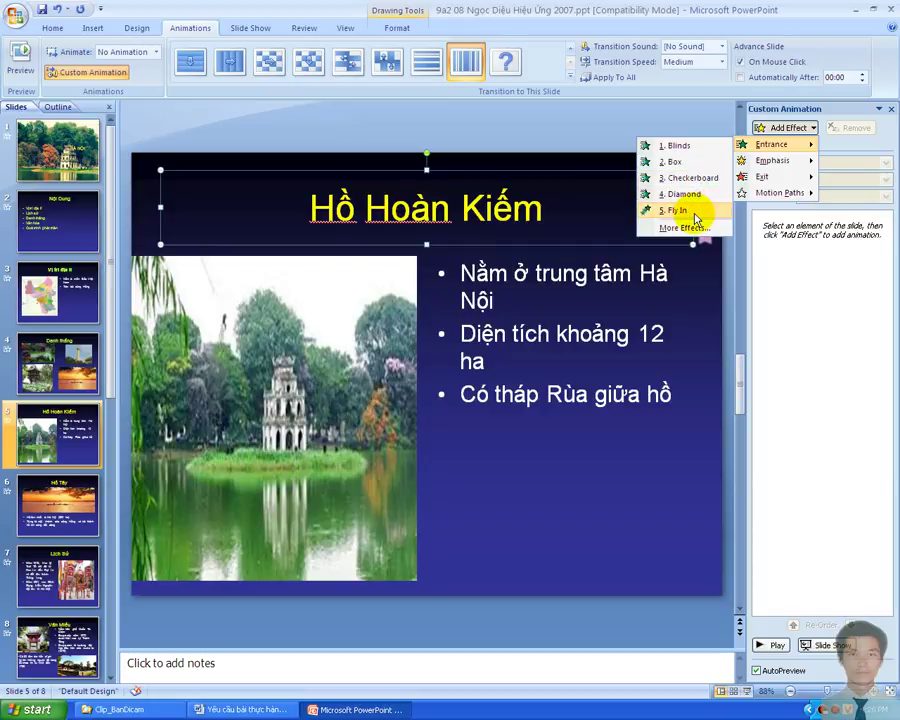
pyautogui.click(677, 210)
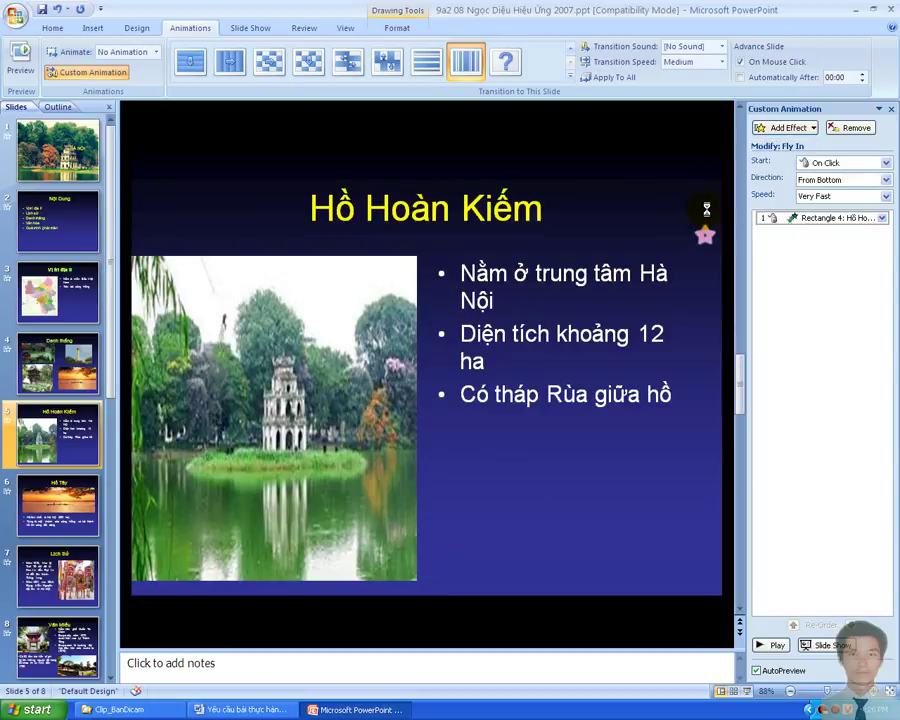
pyautogui.click(790, 217)
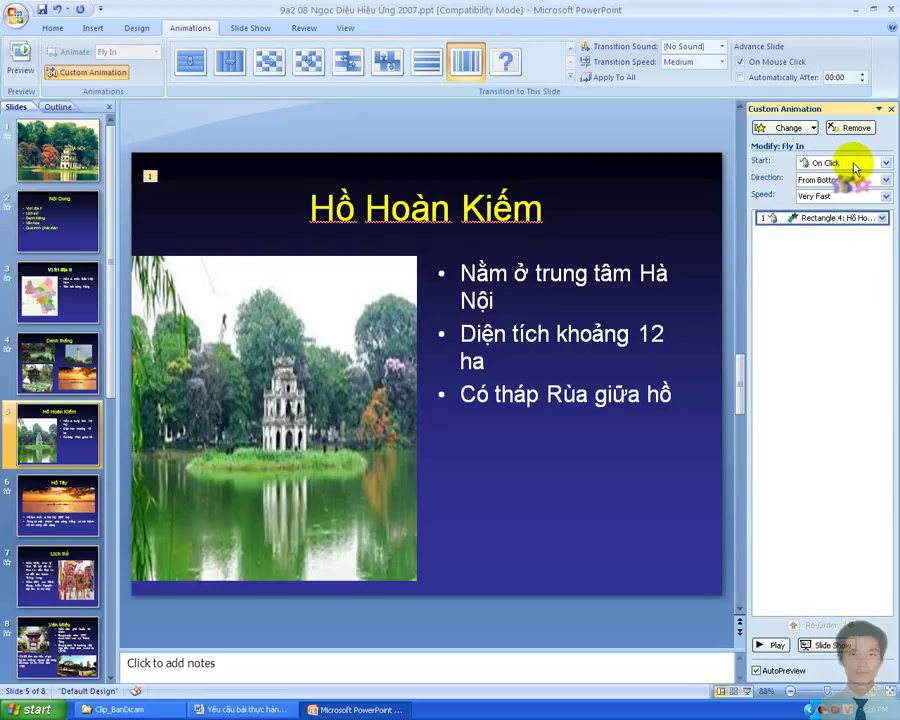
# Add a Spin emphasis starting With Previous, then go to the Hồ Tây slide.
pyautogui.click(564, 222)
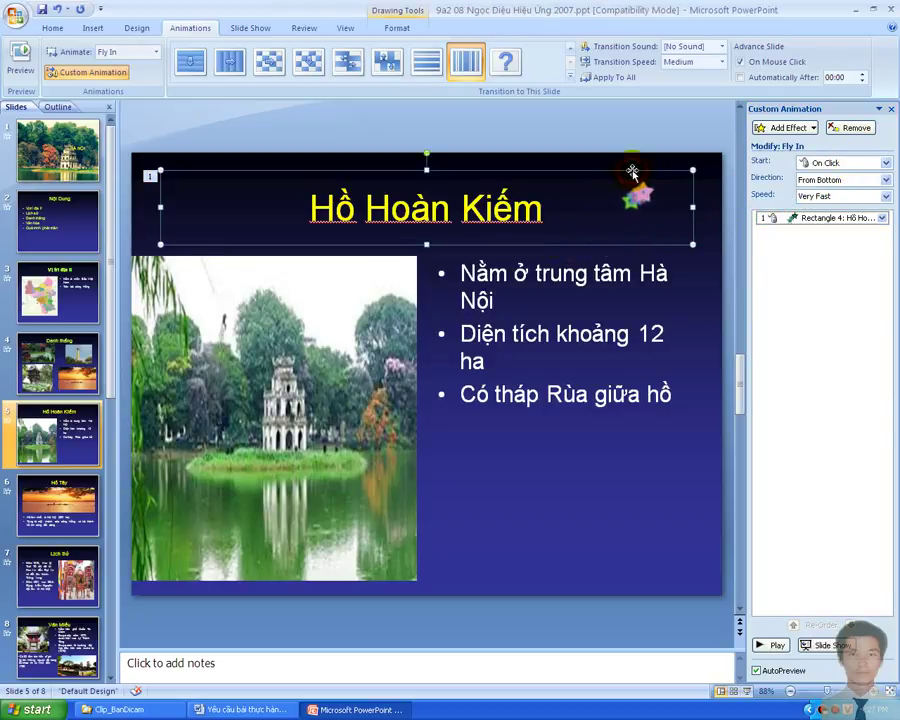
pyautogui.click(785, 128)
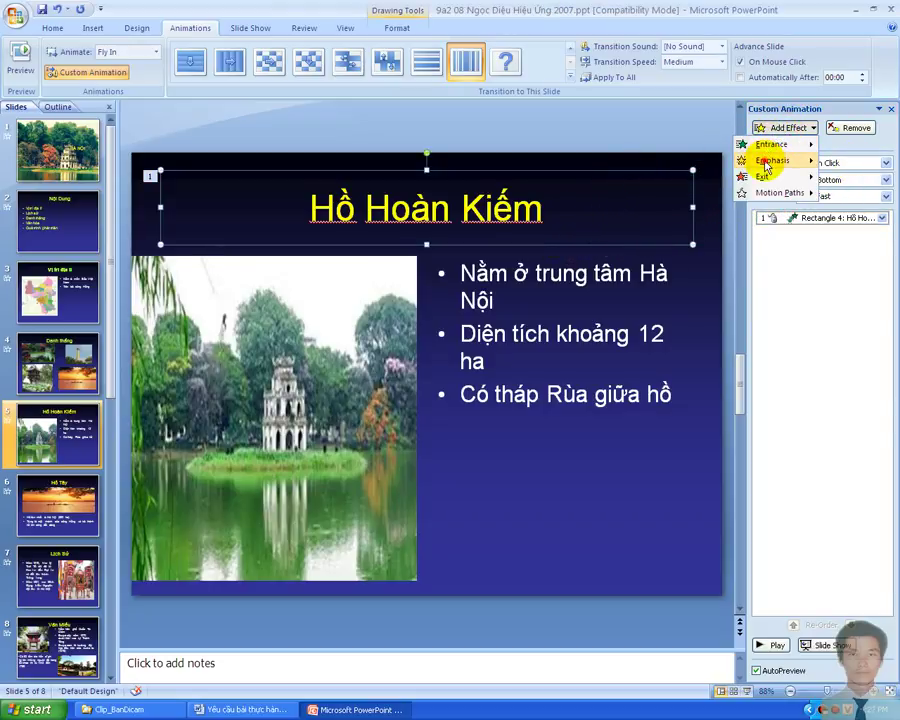
pyautogui.moveTo(767, 163)
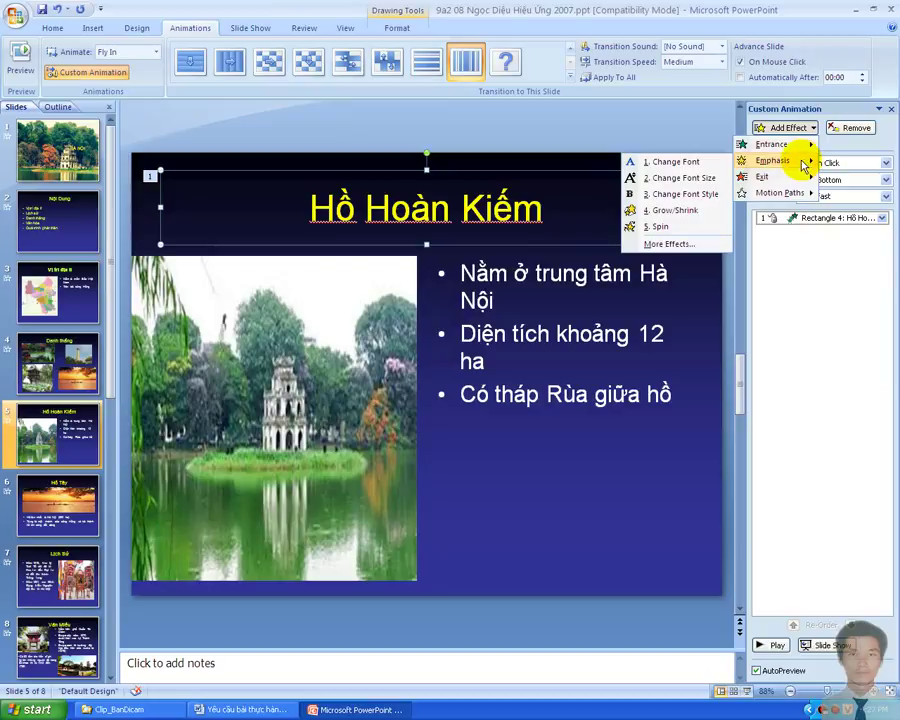
pyautogui.click(688, 230)
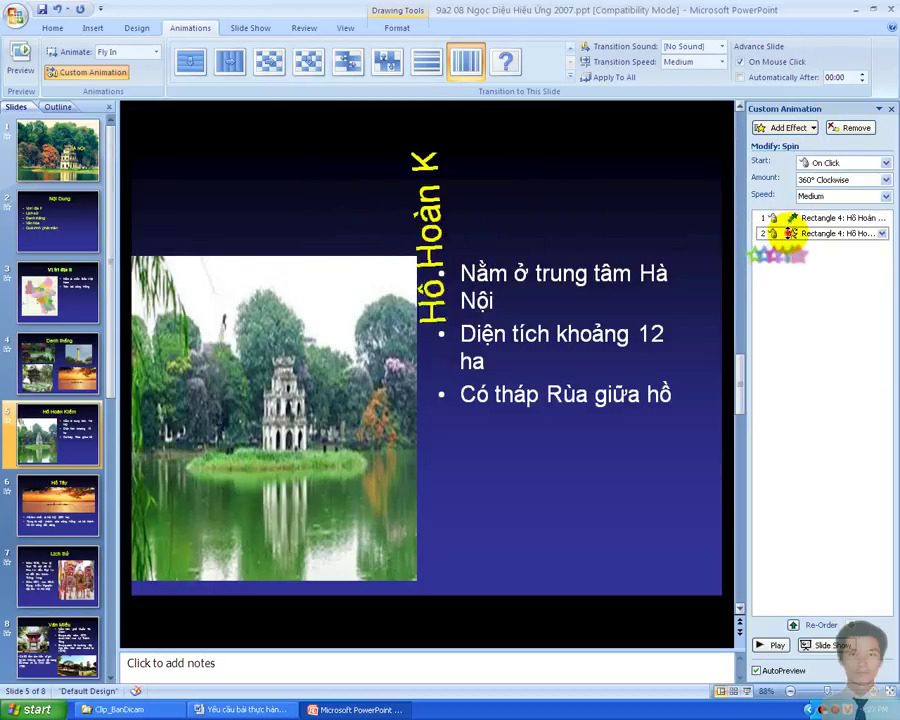
pyautogui.click(852, 163)
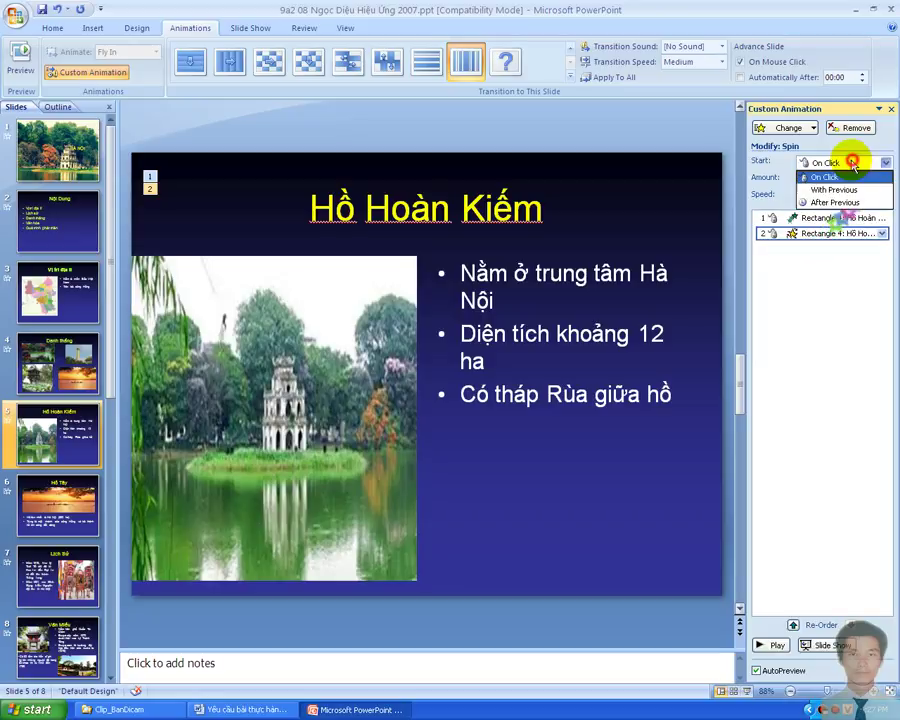
pyautogui.click(812, 189)
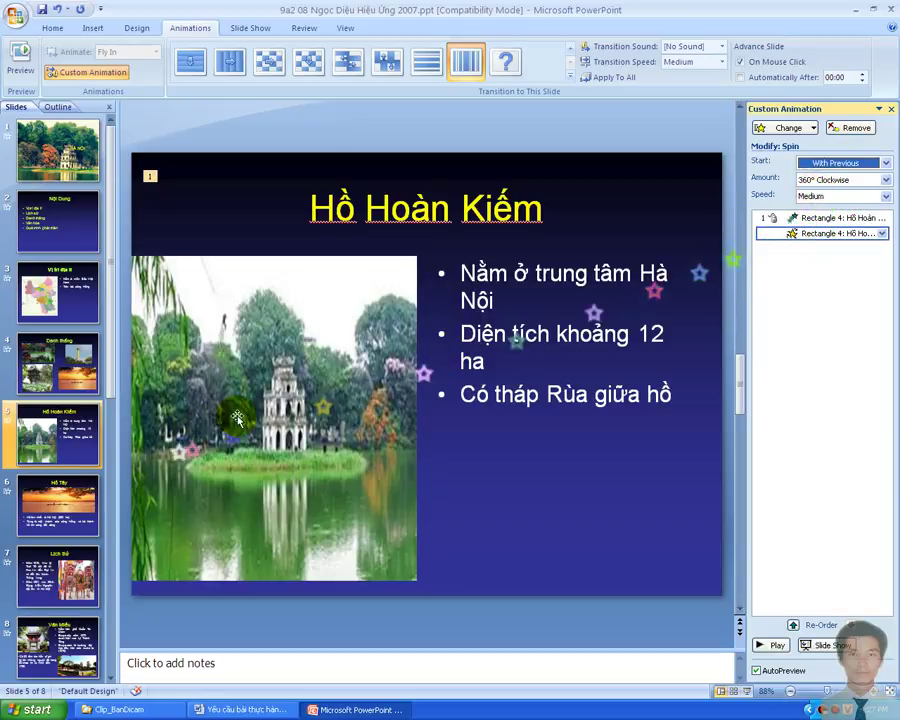
pyautogui.click(60, 505)
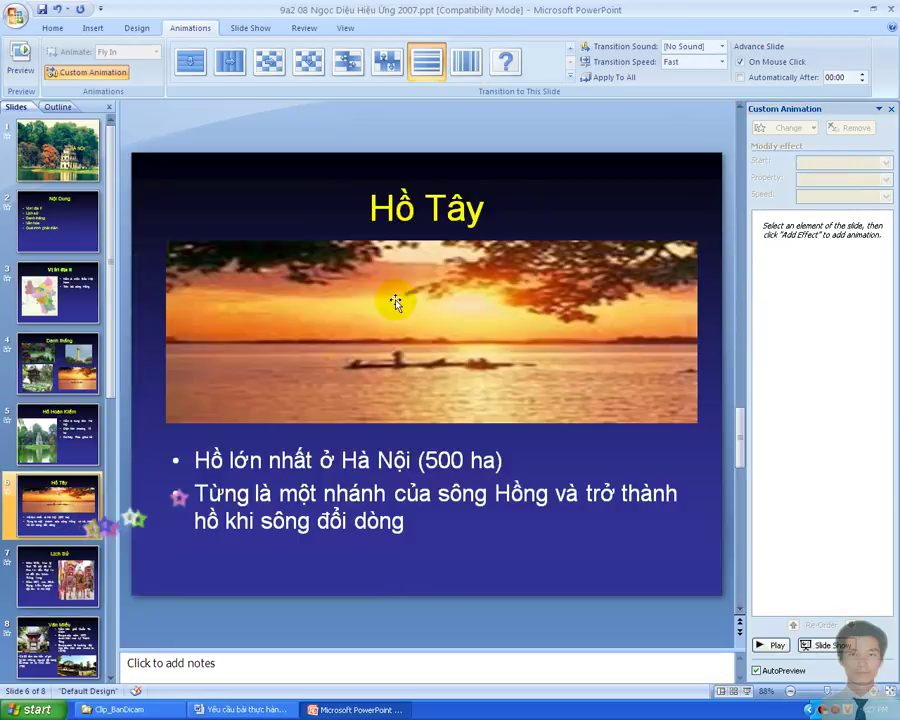
# Apply the Wedge entrance effect to the Hồ Tây title.
pyautogui.click(462, 228)
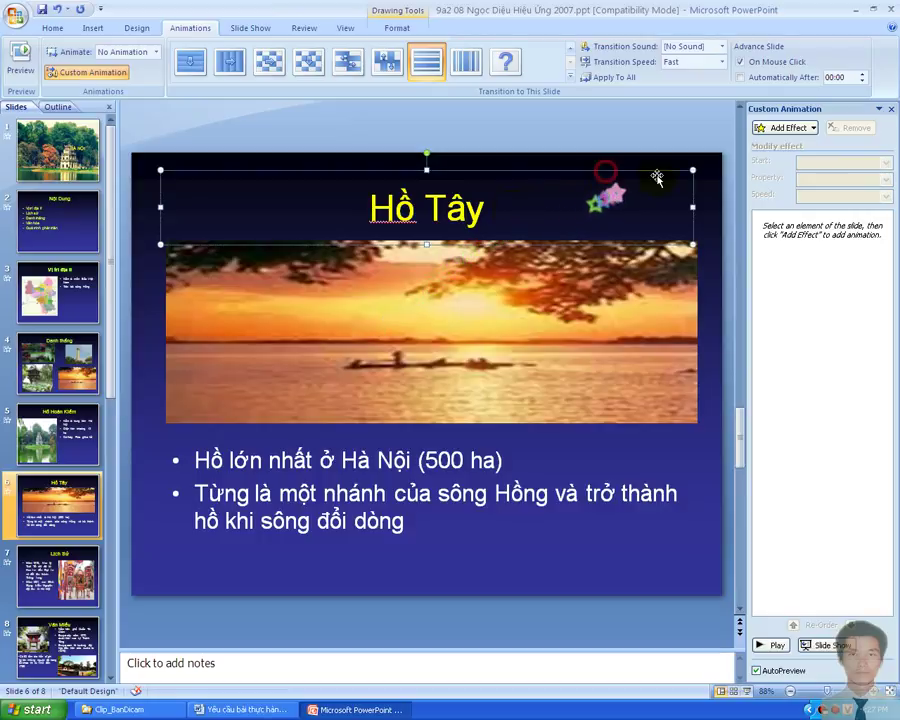
pyautogui.click(786, 128)
pyautogui.moveTo(785, 148)
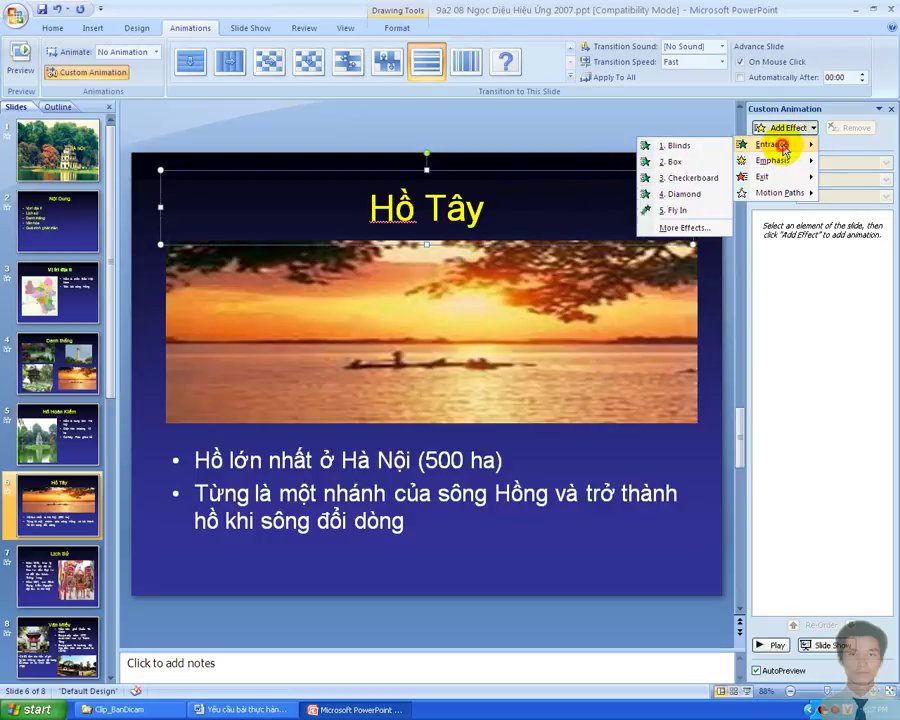
pyautogui.click(675, 228)
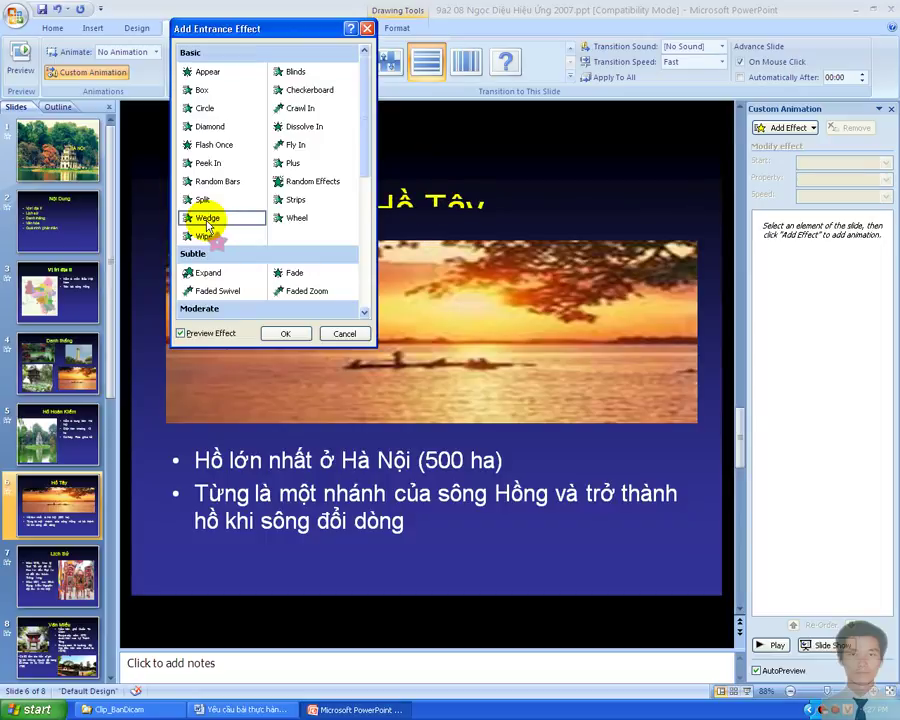
pyautogui.click(288, 335)
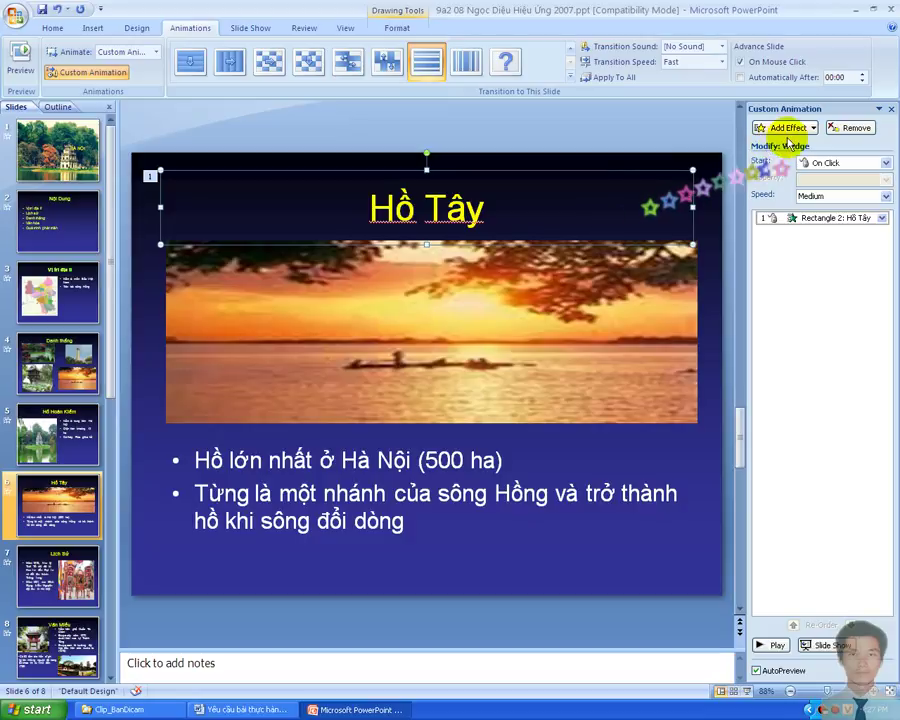
# Add a Spin emphasis starting With Previous, preview it, then go to the Lịch Sử slide.
pyautogui.click(788, 127)
pyautogui.moveTo(768, 163)
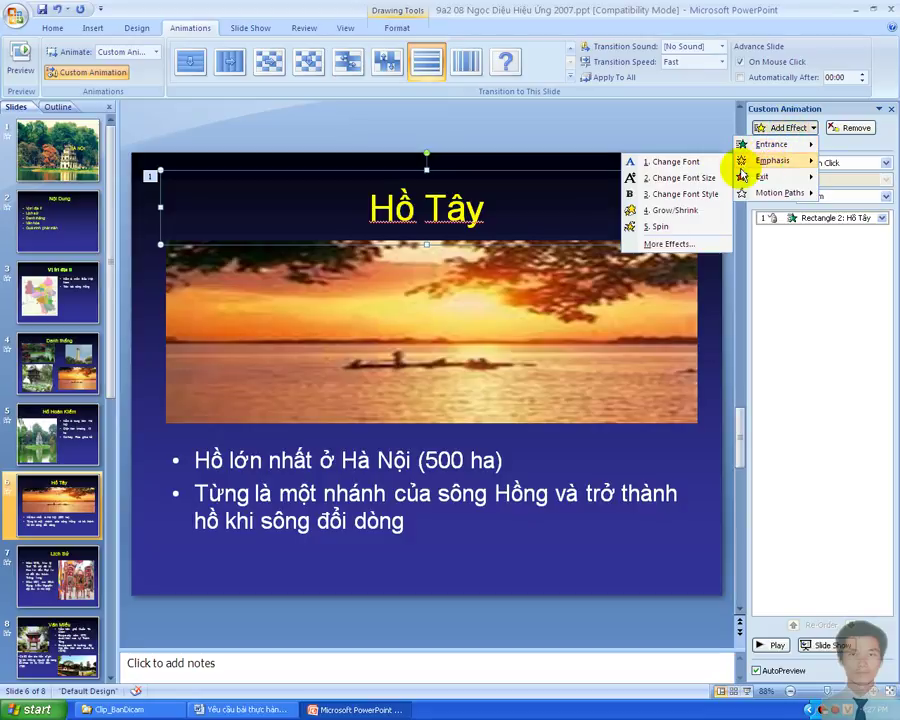
pyautogui.click(684, 230)
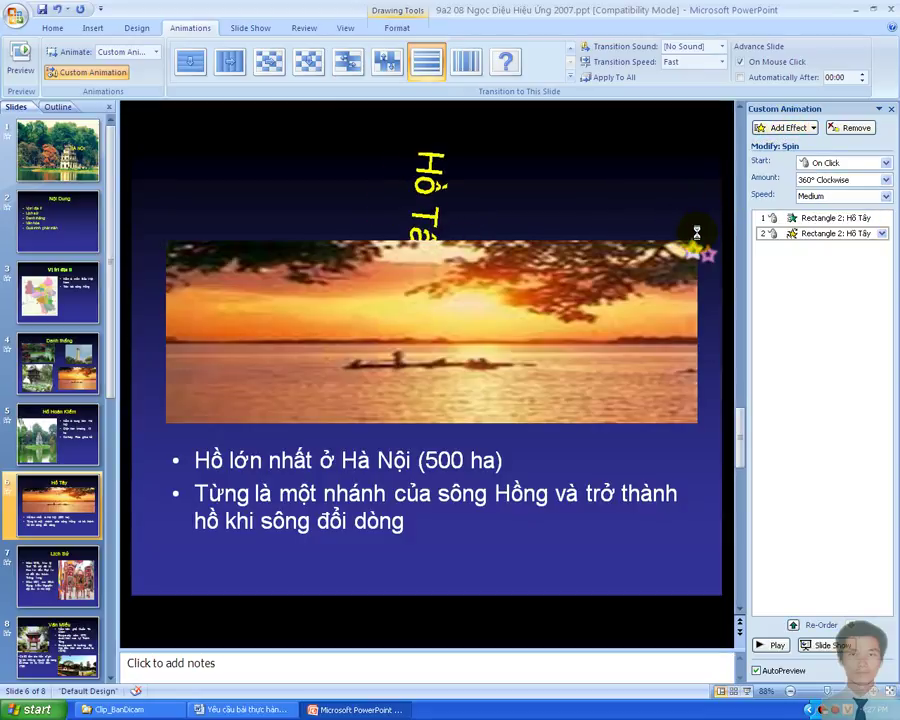
pyautogui.click(828, 163)
pyautogui.click(820, 190)
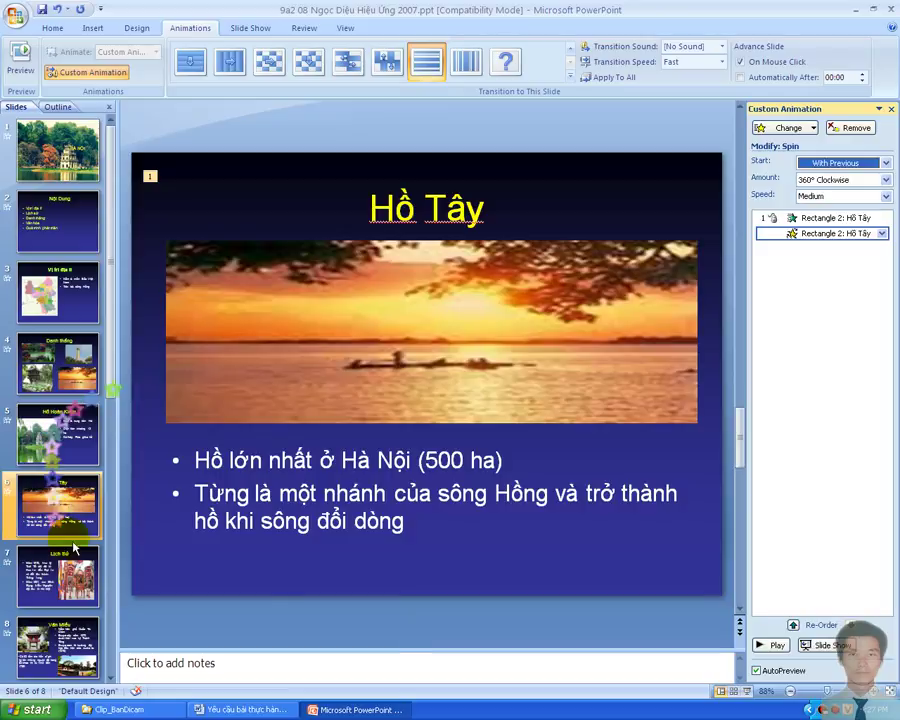
pyautogui.click(773, 646)
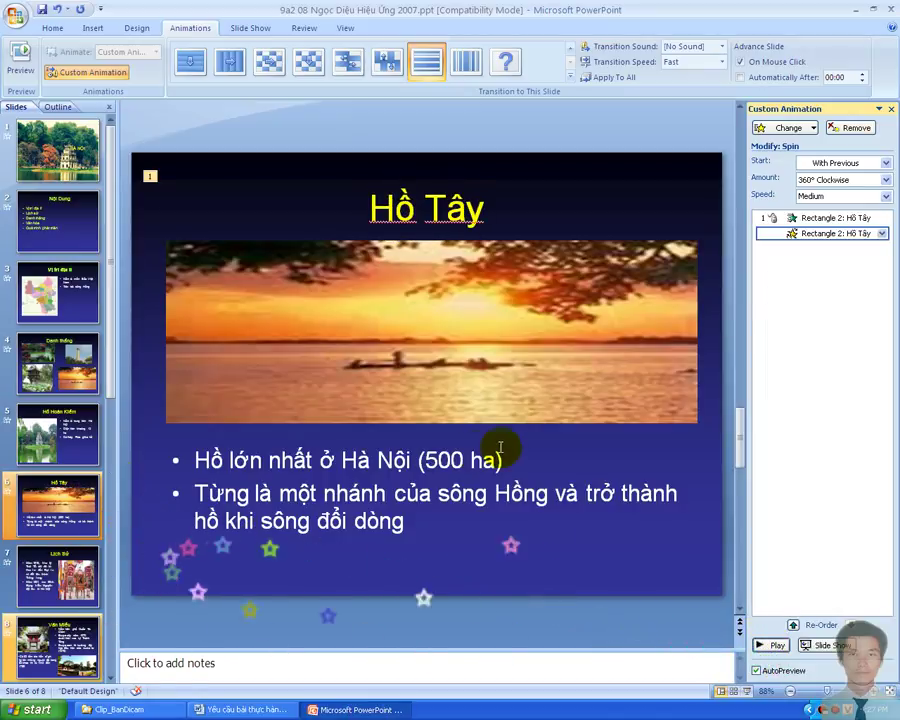
pyautogui.click(57, 588)
# Apply the Faded Zoom entrance effect to the Lịch Sử title.
pyautogui.click(383, 210)
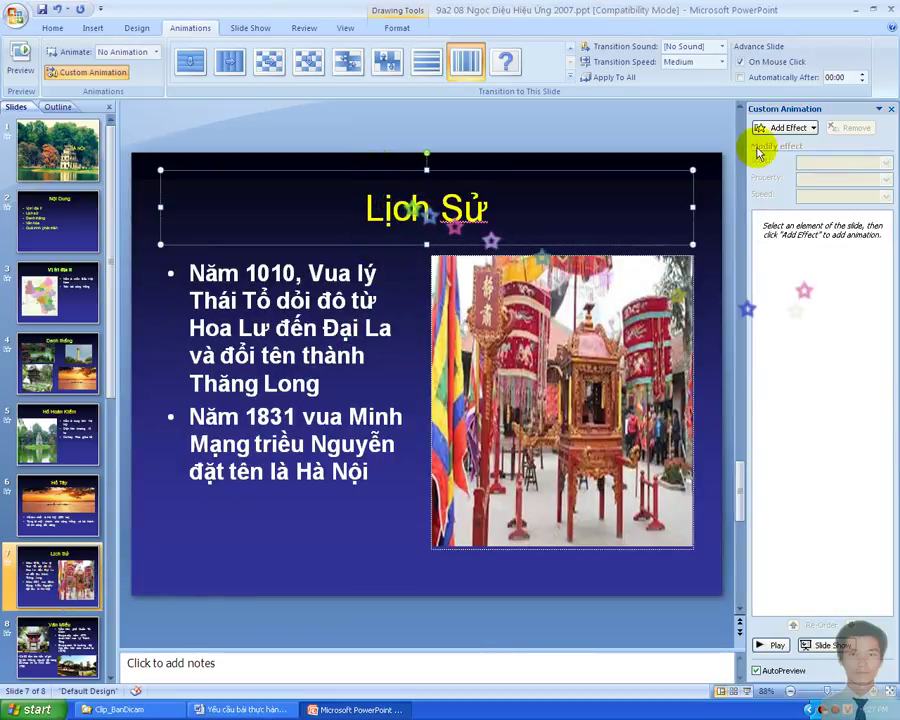
pyautogui.click(785, 128)
pyautogui.moveTo(759, 150)
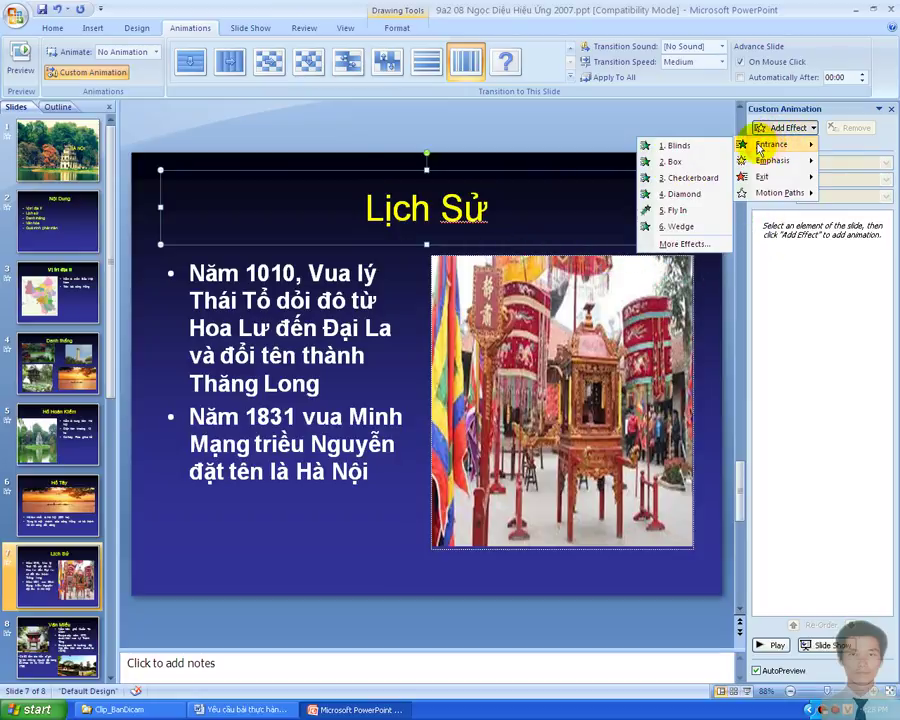
pyautogui.click(698, 244)
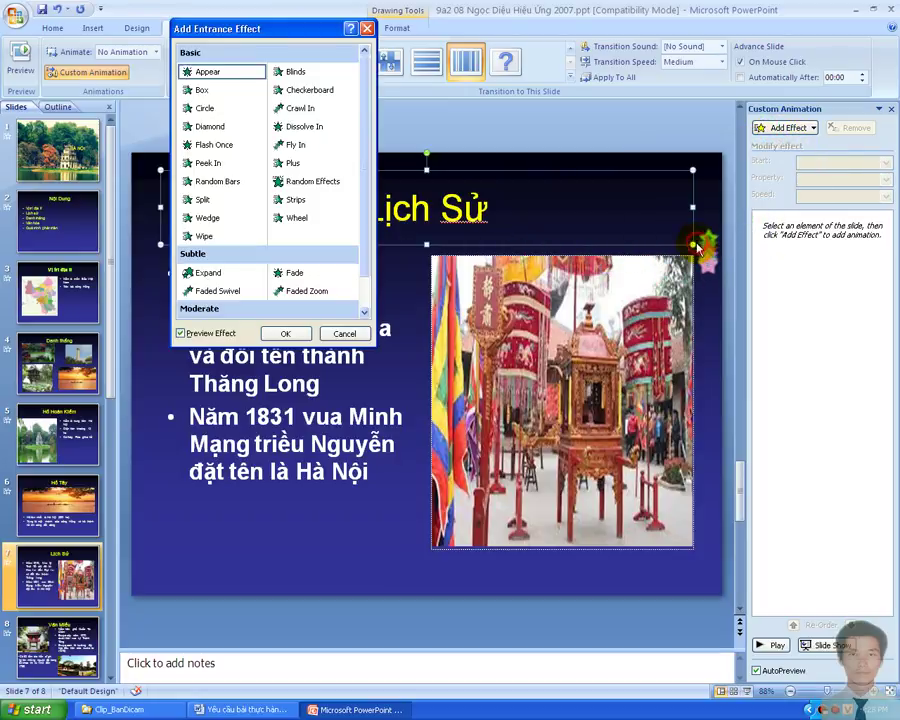
pyautogui.click(309, 292)
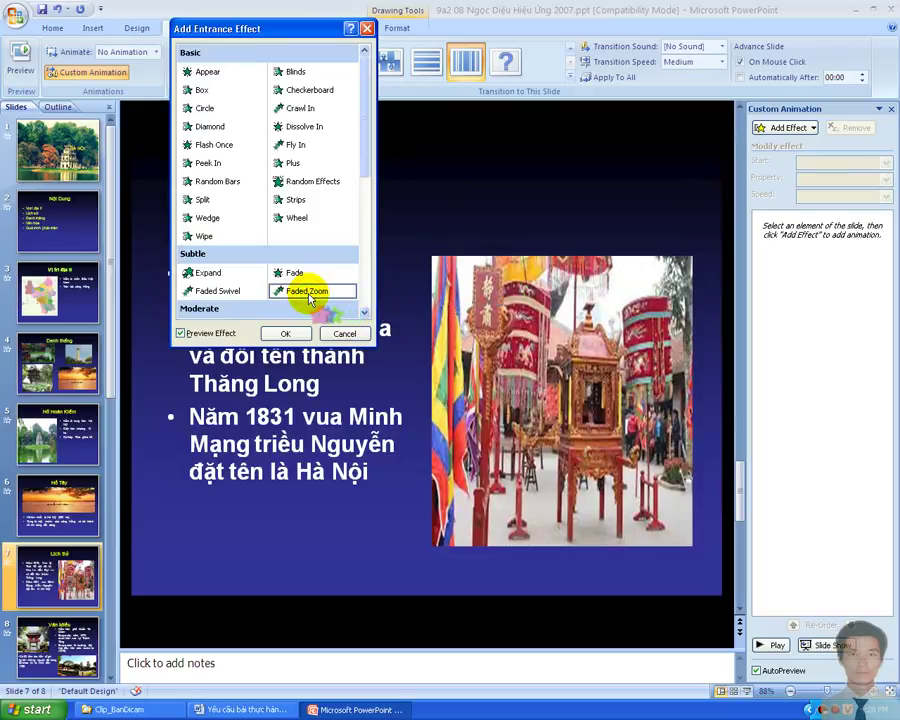
pyautogui.click(286, 335)
# Add a Grow/Shrink emphasis to the title after trying Flash Bulb and Darken.
pyautogui.click(784, 124)
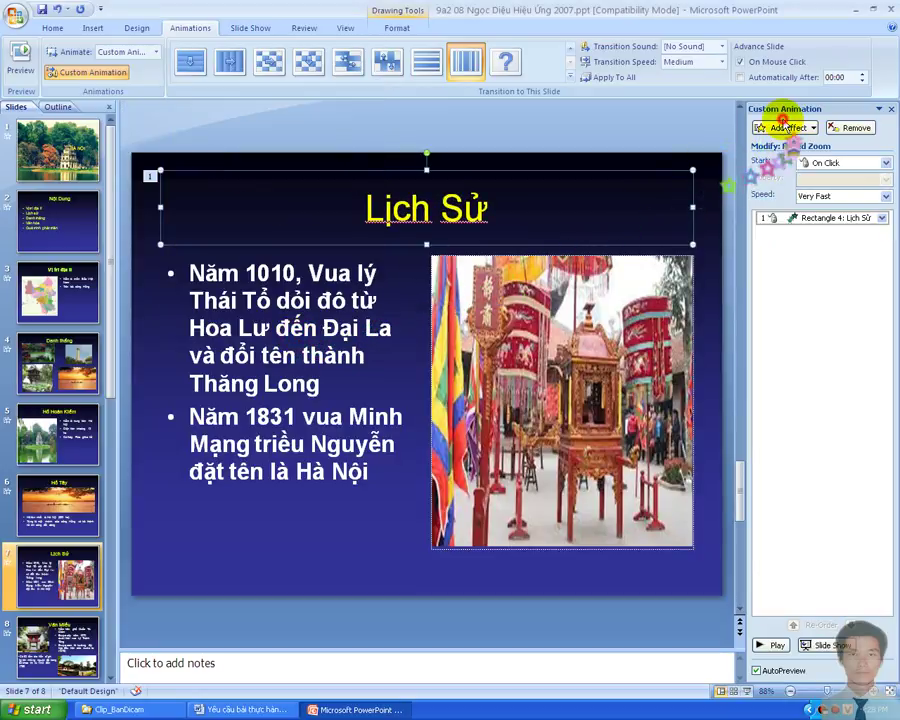
pyautogui.click(786, 128)
pyautogui.moveTo(778, 165)
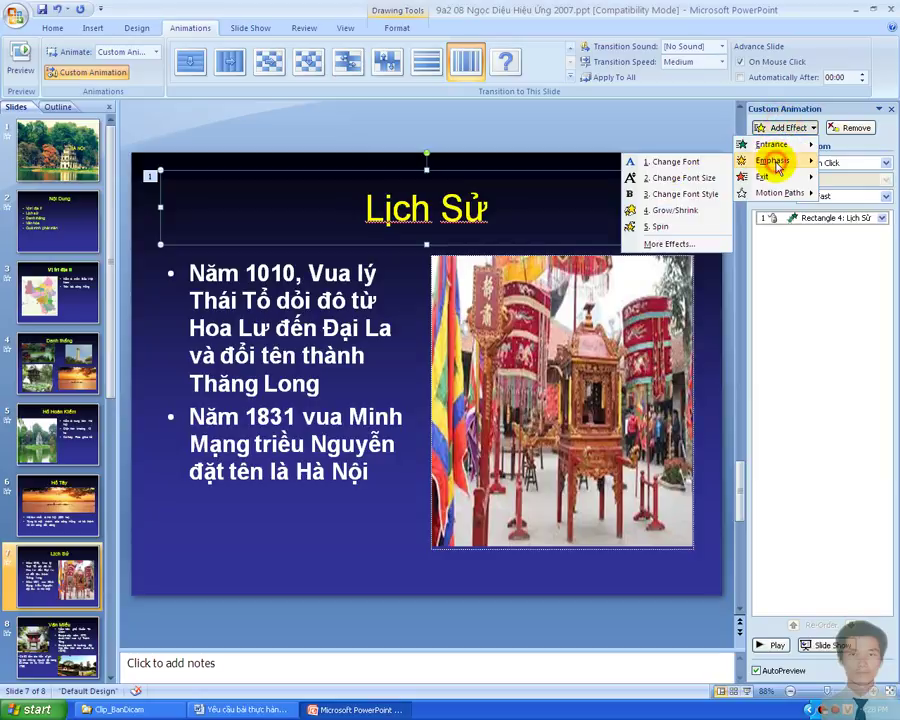
pyautogui.click(668, 244)
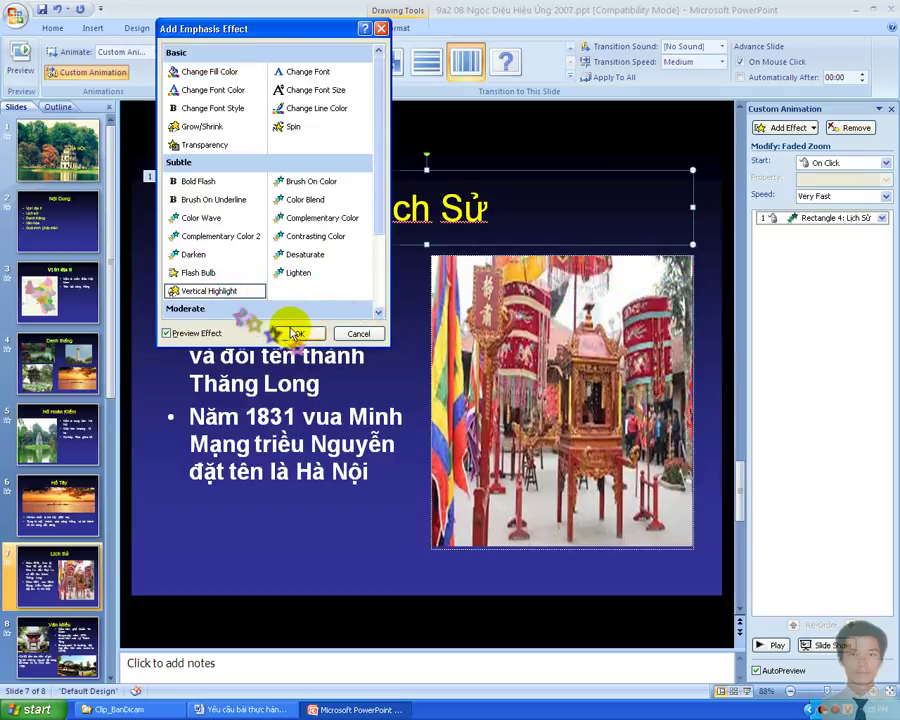
pyautogui.click(203, 273)
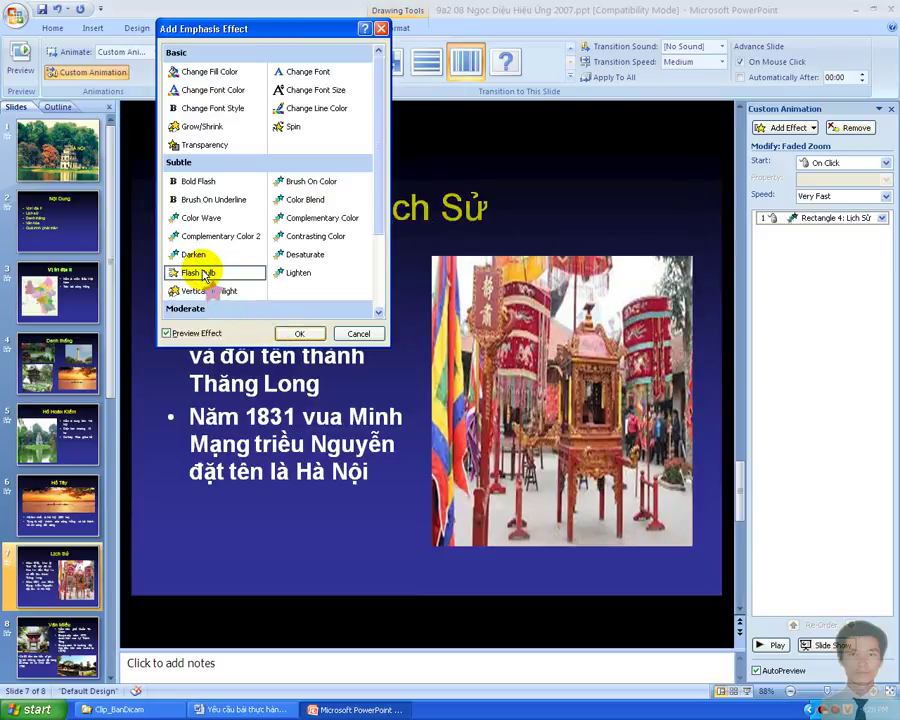
pyautogui.click(189, 256)
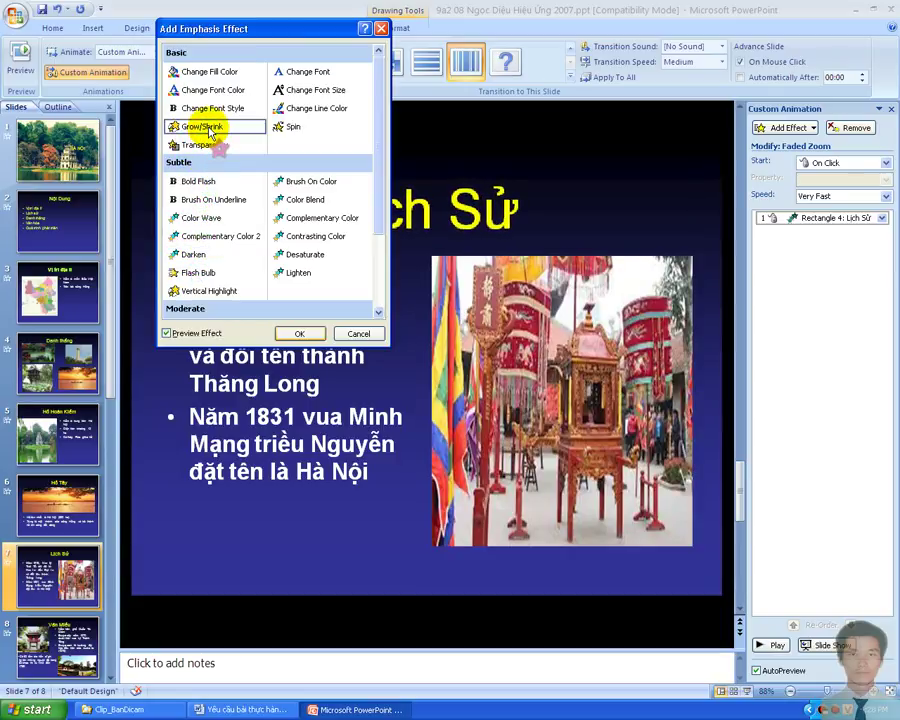
pyautogui.click(301, 334)
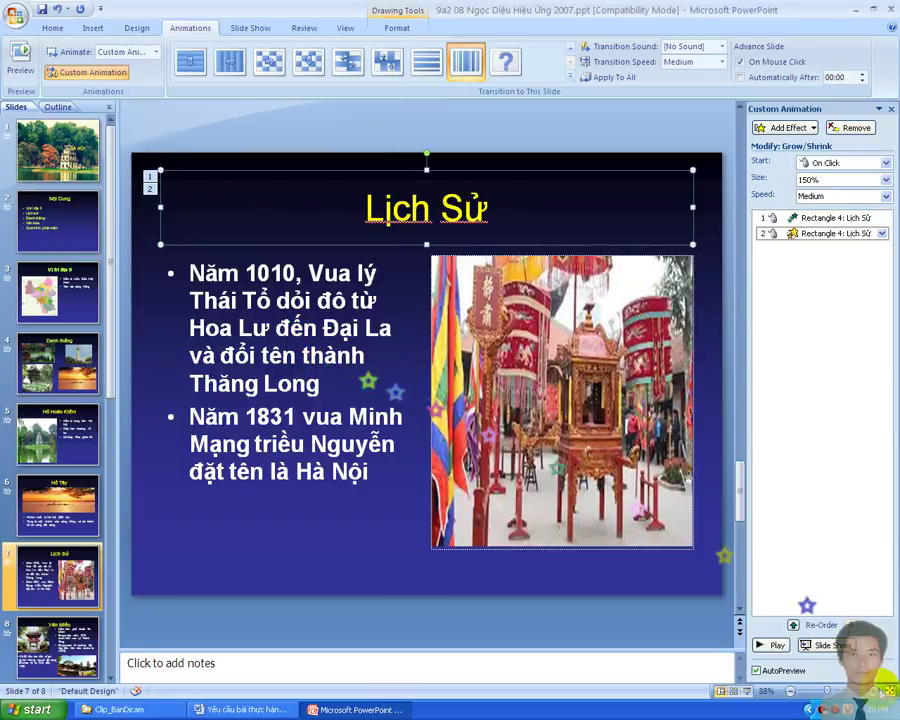
# Set Grow/Shrink to start With Previous and preview the slide's animations.
pyautogui.click(774, 648)
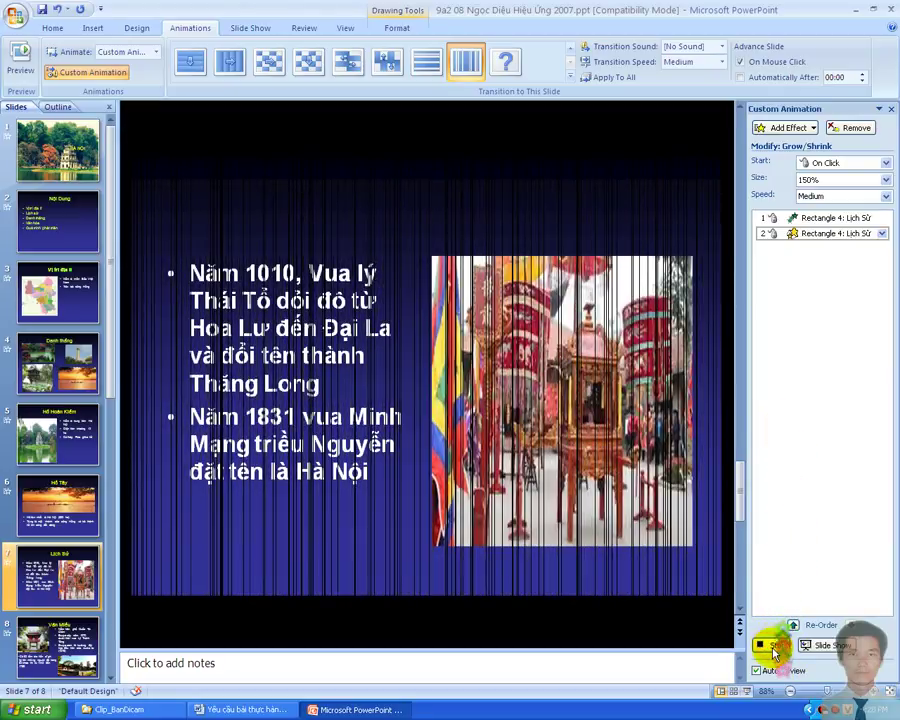
pyautogui.click(772, 648)
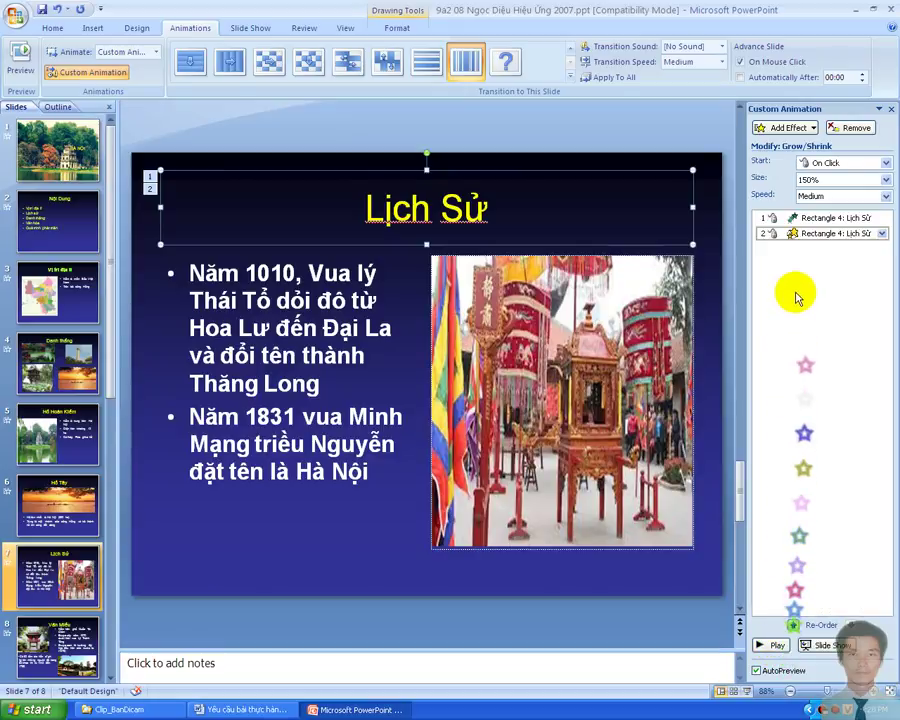
pyautogui.click(797, 235)
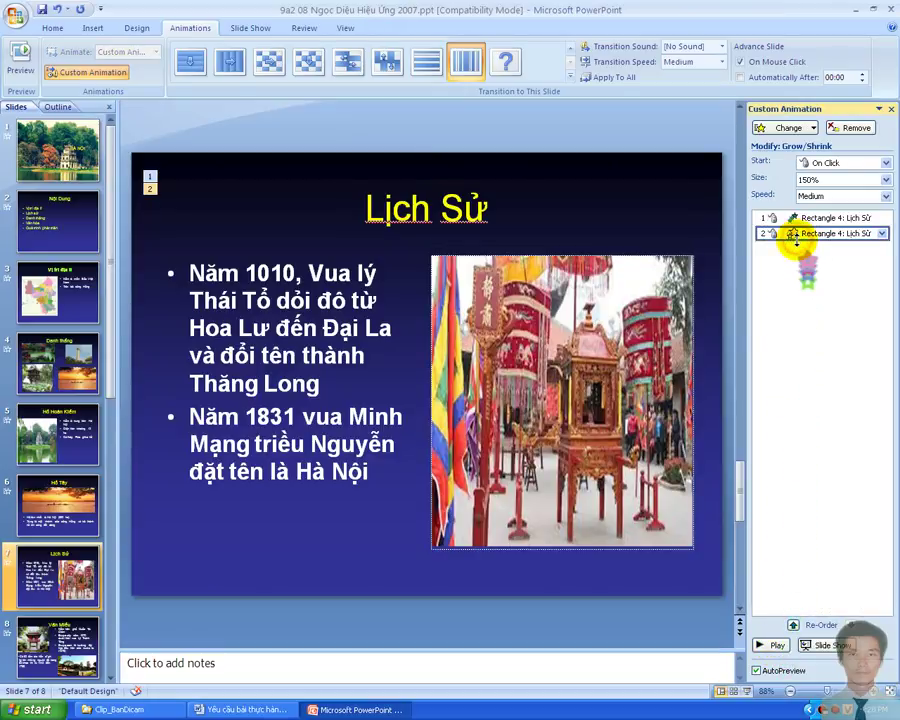
pyautogui.click(829, 165)
pyautogui.click(820, 191)
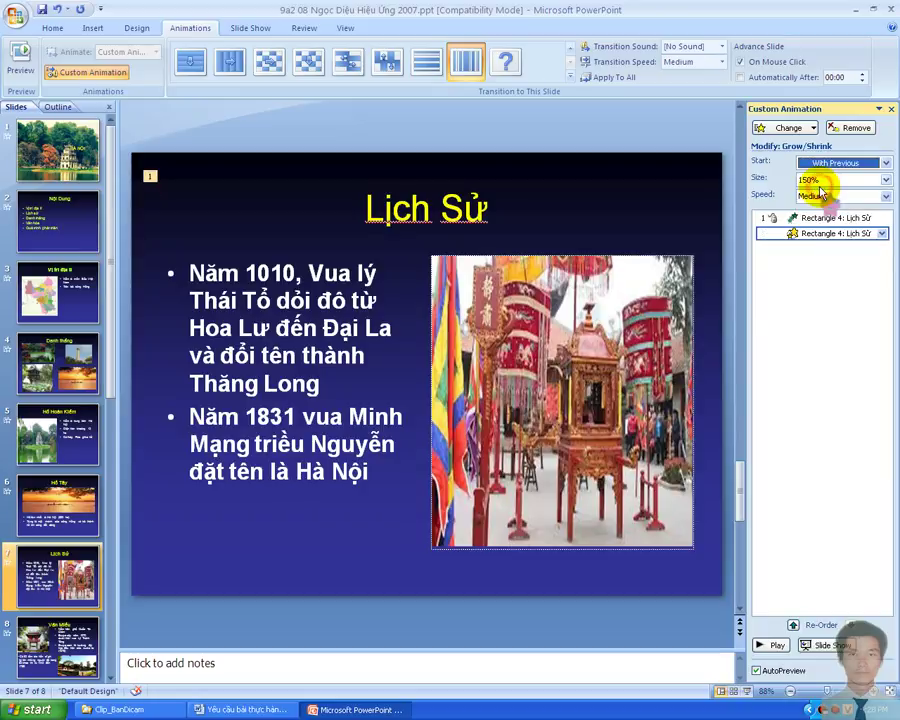
pyautogui.click(806, 440)
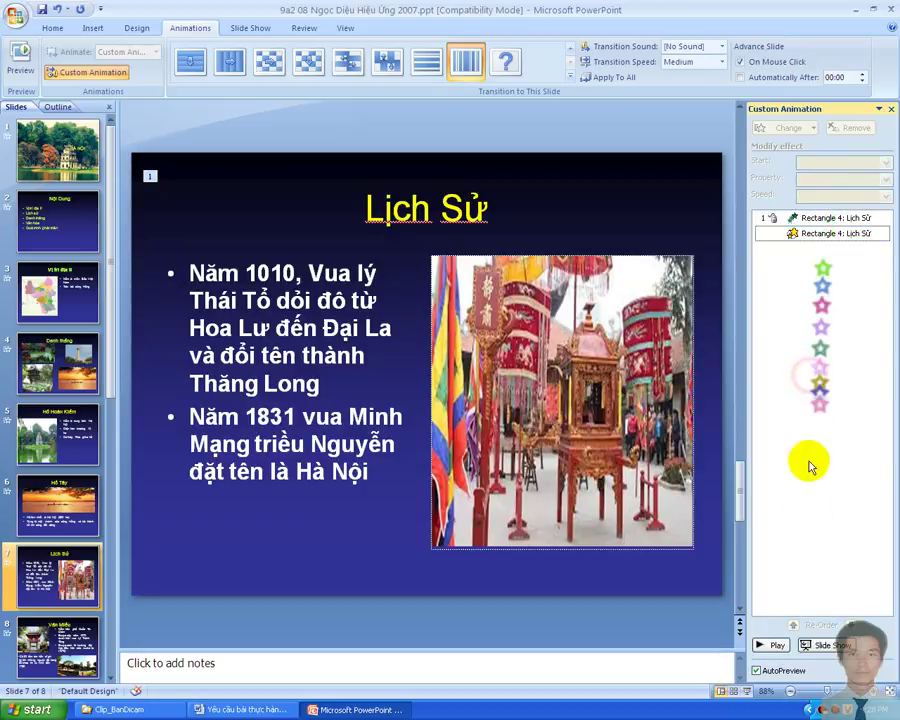
pyautogui.click(776, 647)
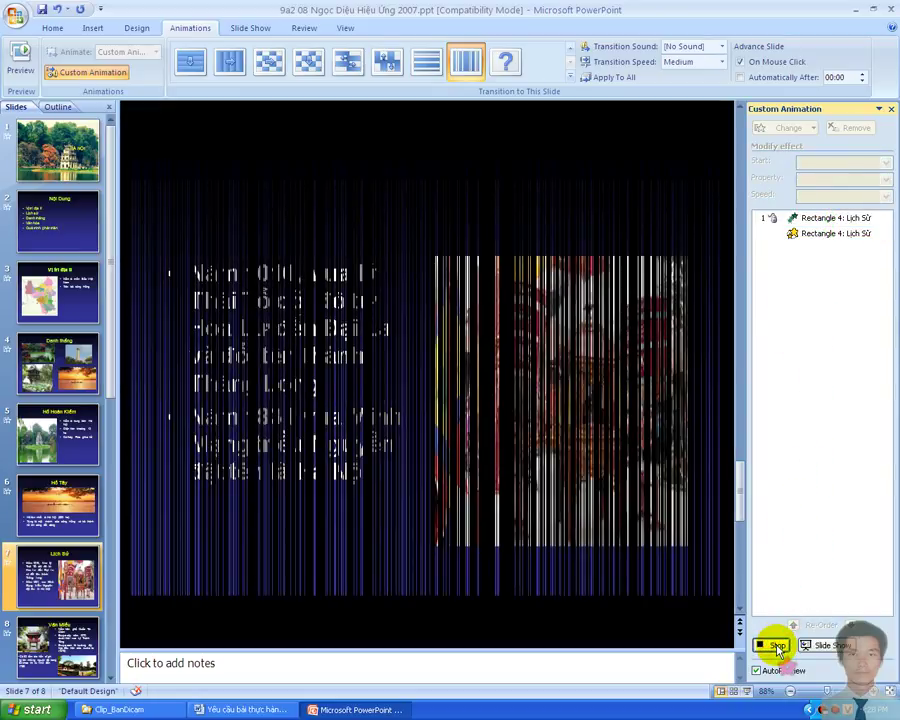
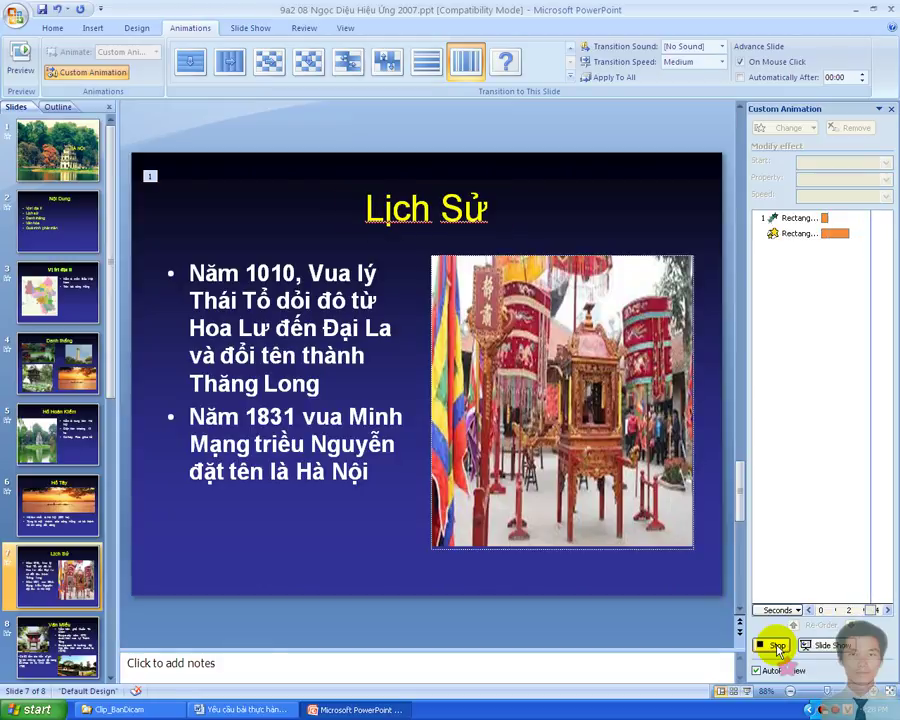
# Run the slideshow to preview the title's entrance animation, then return to editing.
pyautogui.click(747, 691)
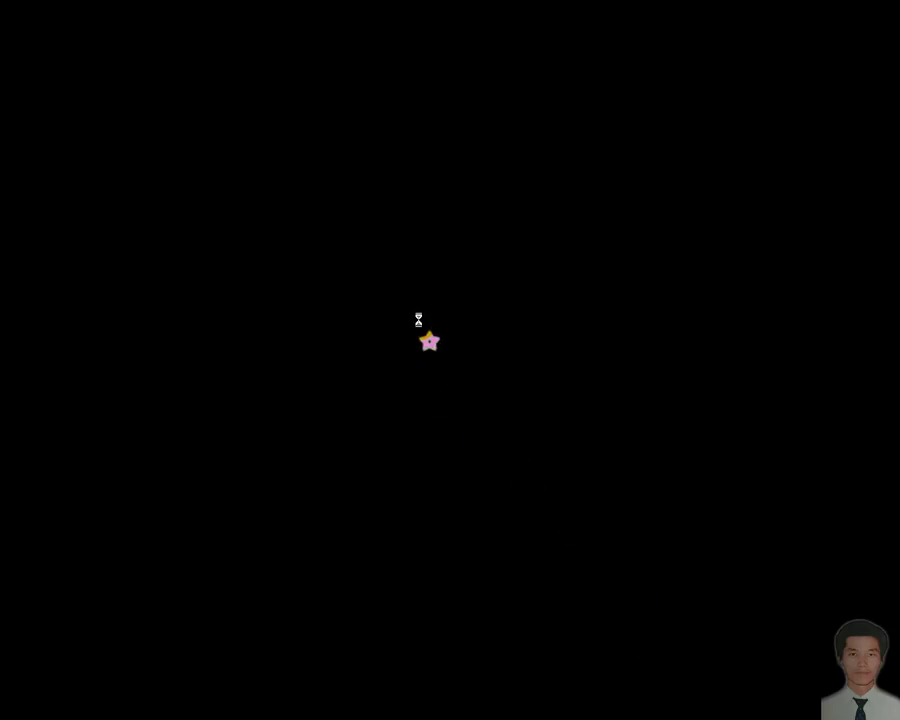
pyautogui.click(431, 337)
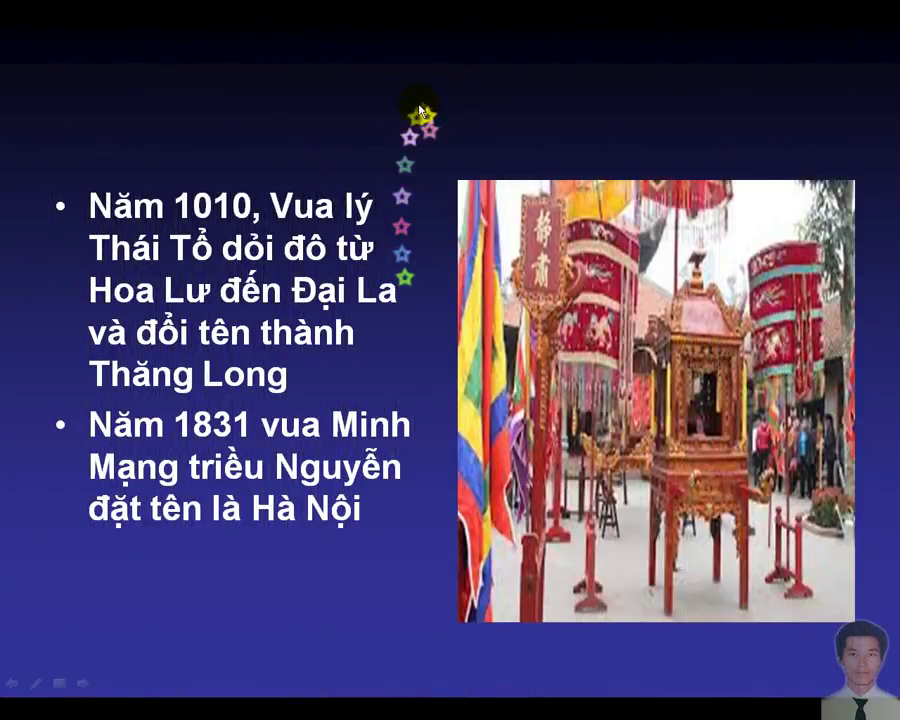
pyautogui.click(420, 110)
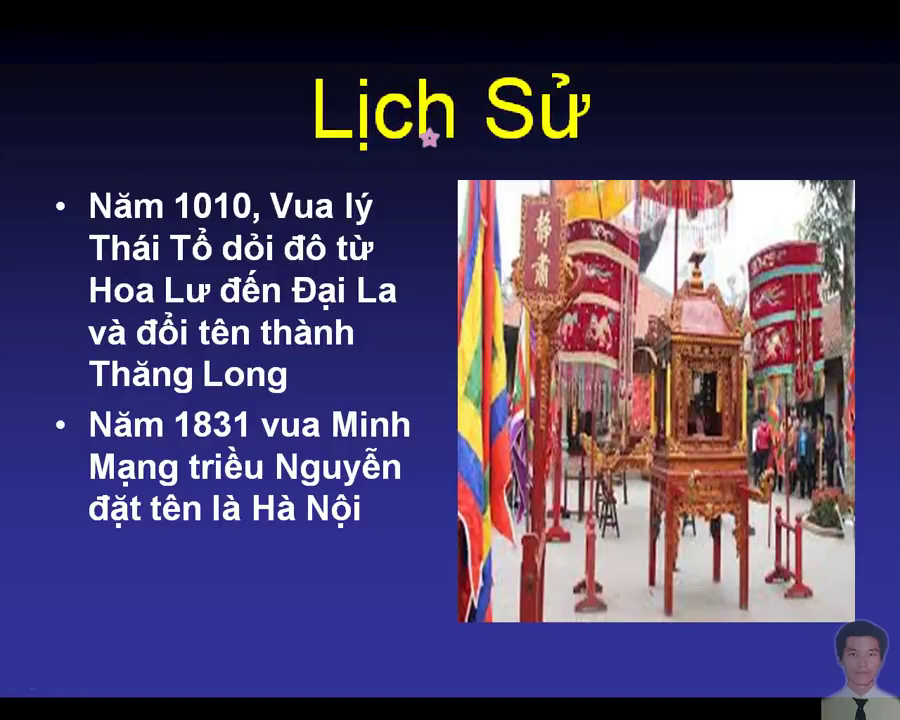
pyautogui.click(420, 112)
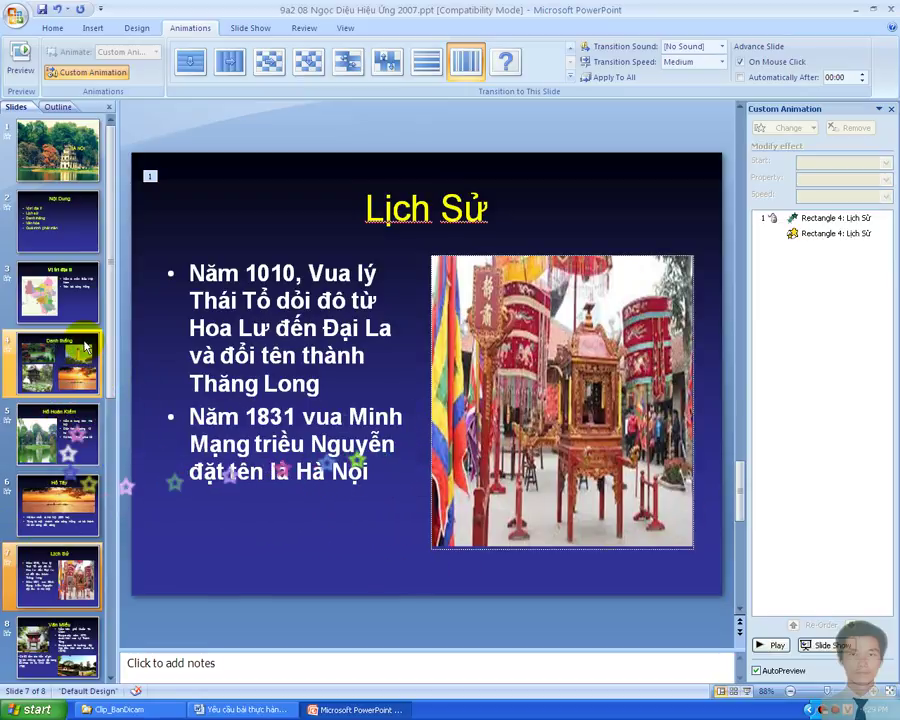
# On slide 8, give the Văn Miếu title a Float entrance effect.
pyautogui.click(60, 645)
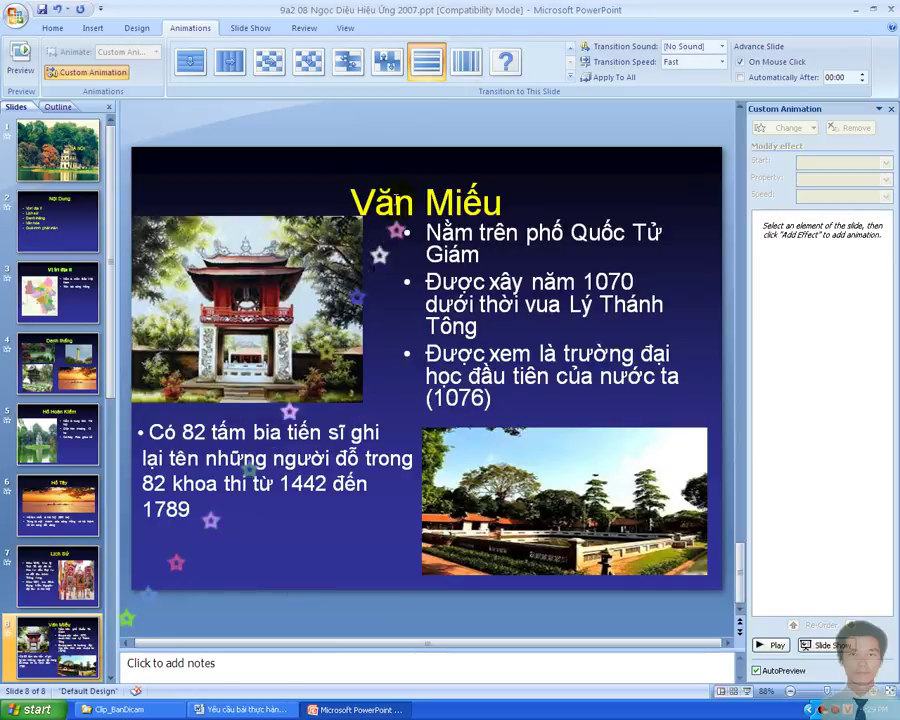
pyautogui.click(410, 228)
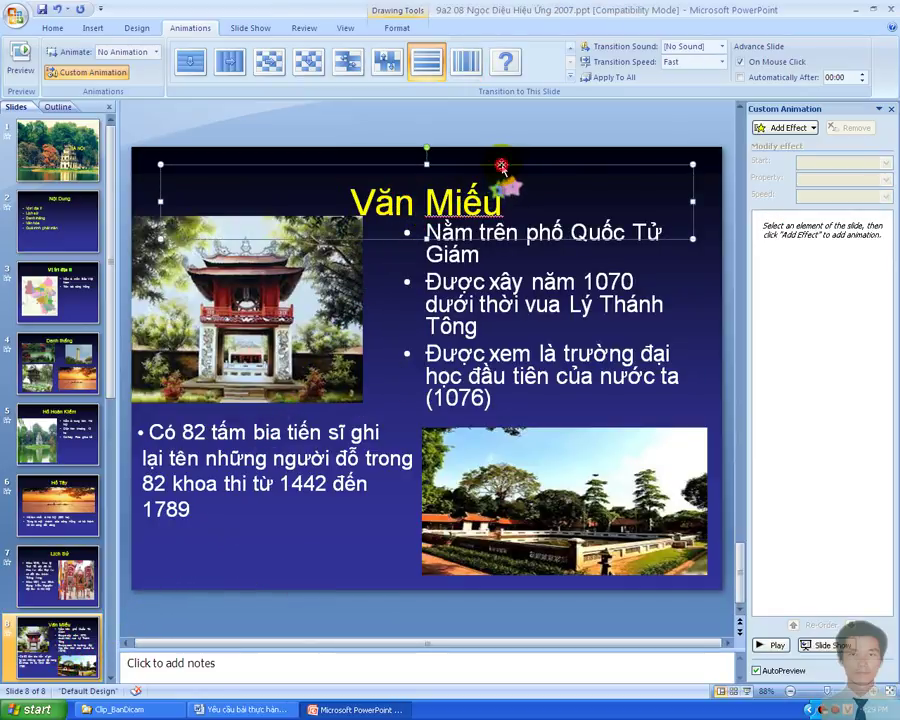
pyautogui.click(788, 128)
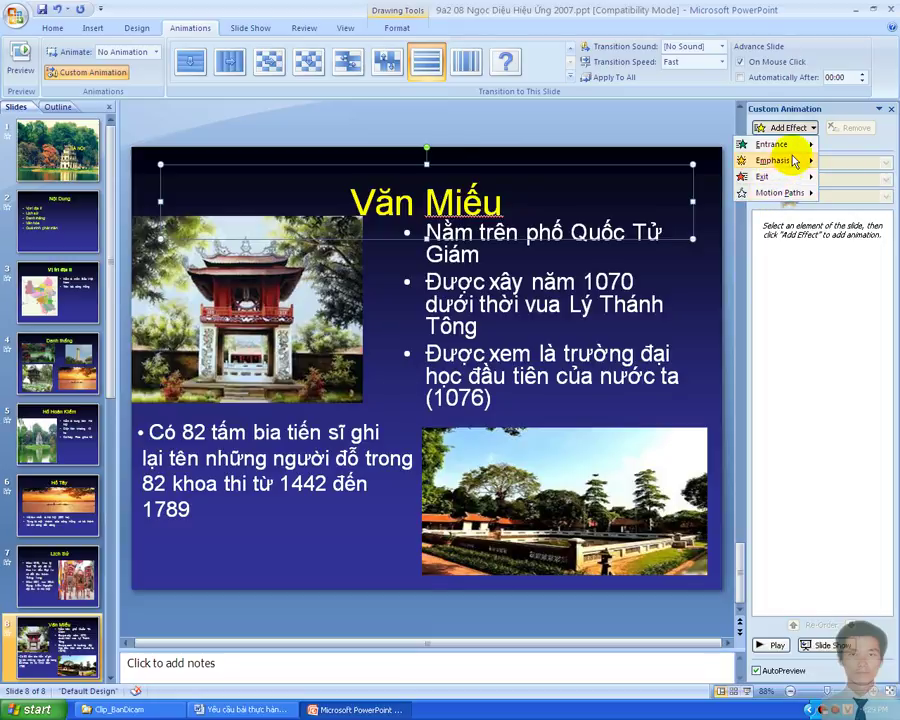
pyautogui.moveTo(768, 145)
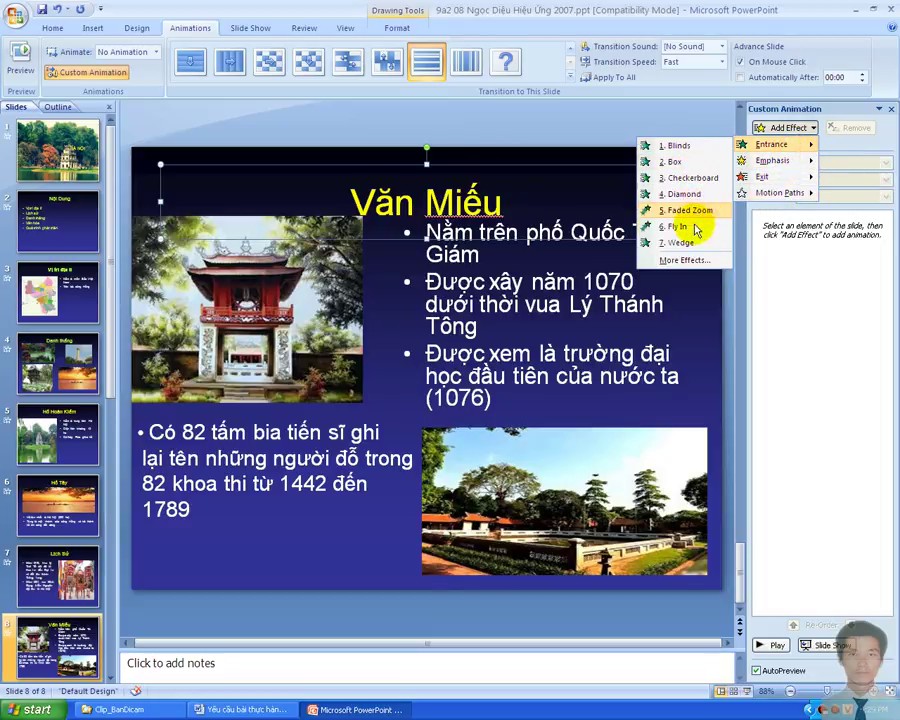
pyautogui.click(690, 262)
pyautogui.scroll(-5, 290, 295)
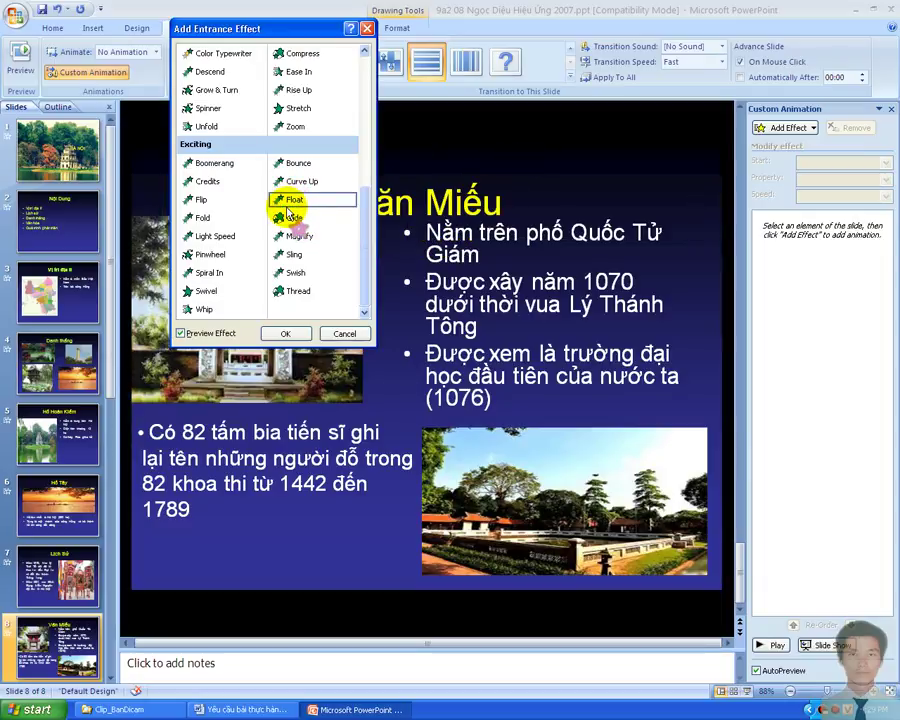
pyautogui.click(286, 333)
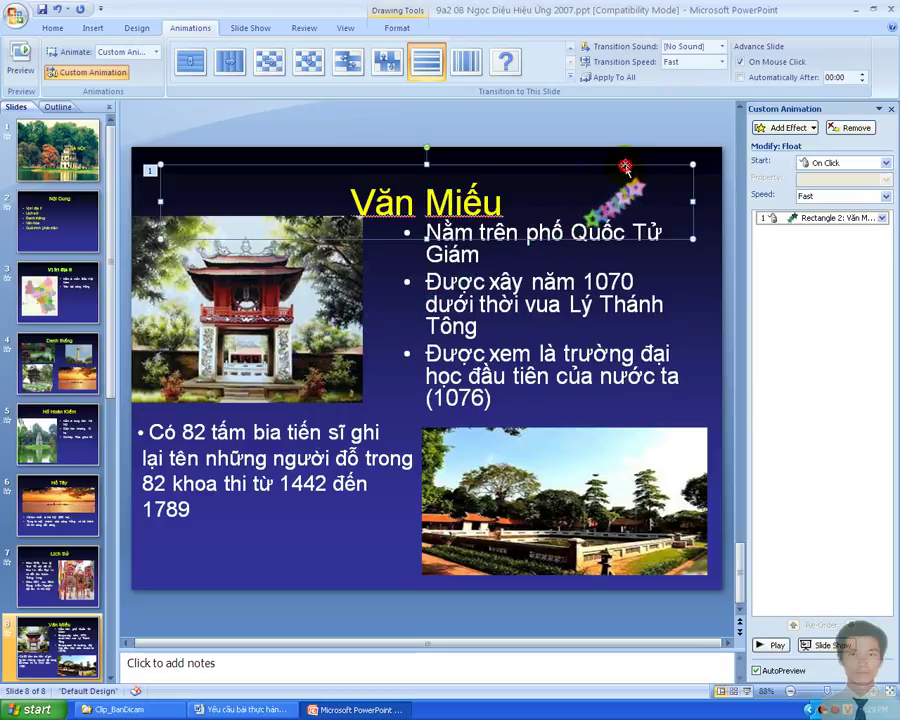
# Add a Spin emphasis to the title, starting With Previous.
pyautogui.click(786, 128)
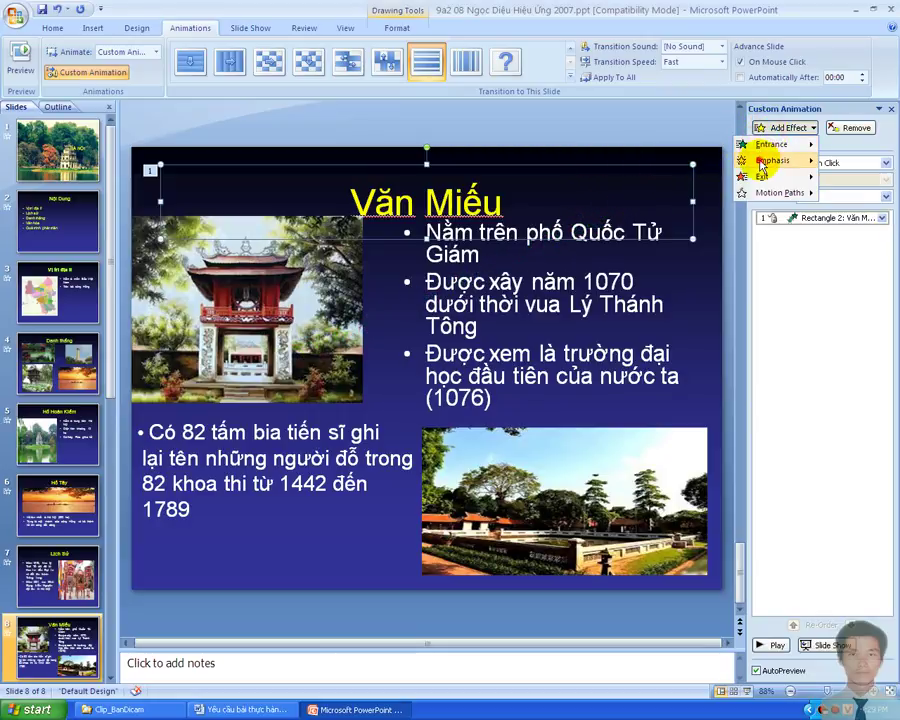
pyautogui.moveTo(762, 162)
pyautogui.click(676, 227)
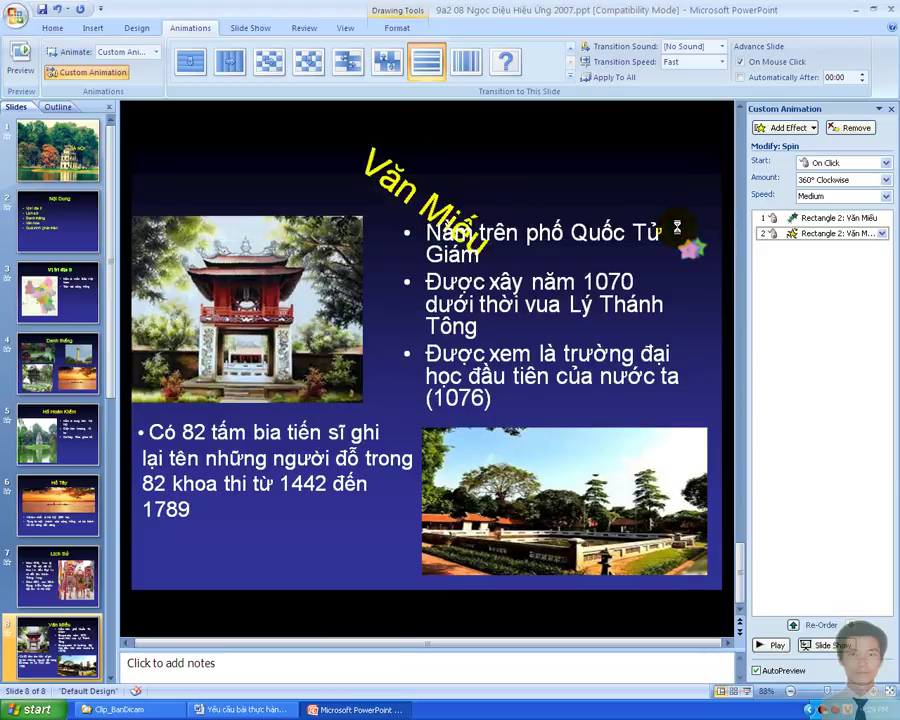
pyautogui.click(797, 233)
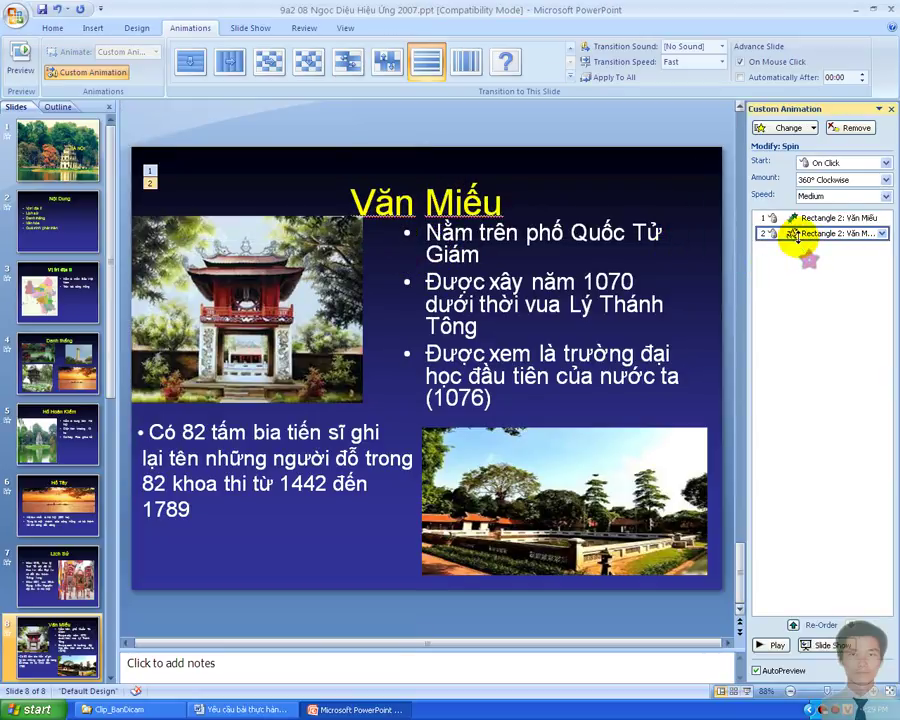
pyautogui.click(843, 164)
pyautogui.click(832, 189)
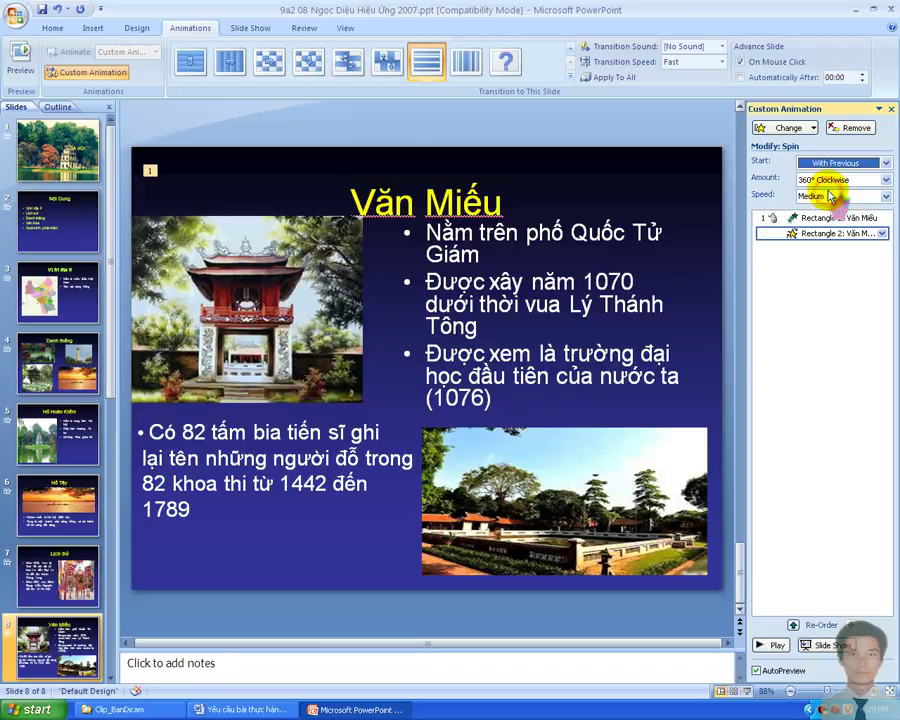
# Go back through the slides to slide 1 'HÀ NỘI'.
pyautogui.click(58, 575)
pyautogui.click(58, 505)
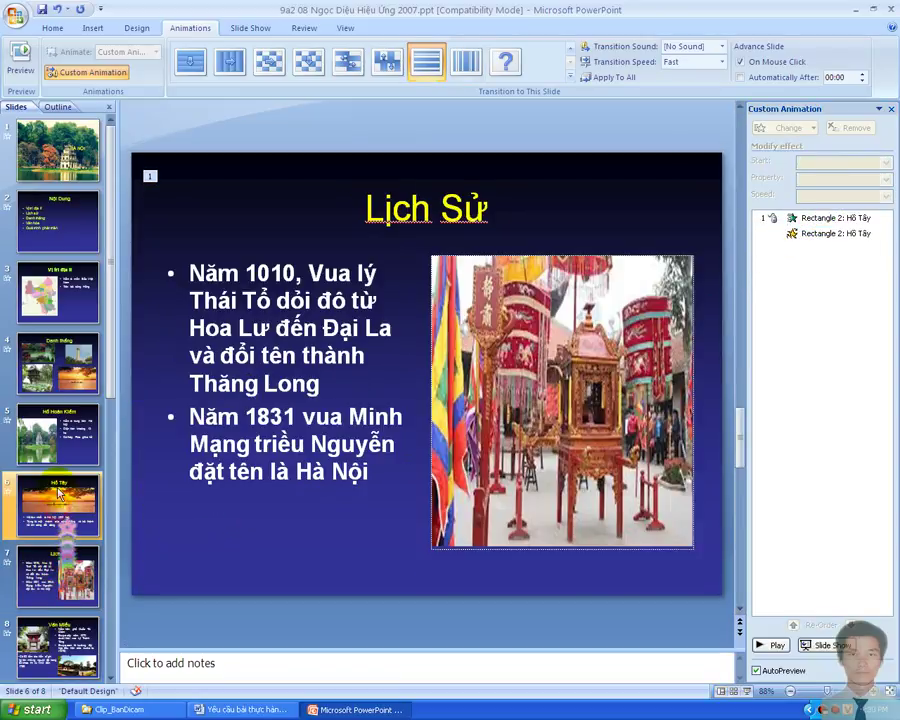
pyautogui.click(58, 438)
pyautogui.click(58, 362)
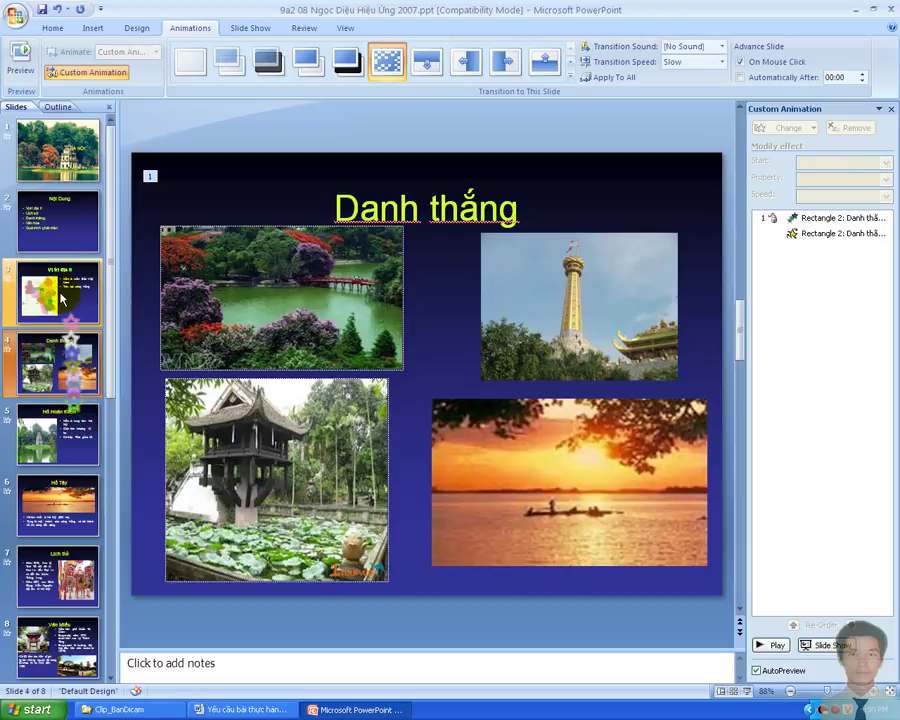
pyautogui.click(62, 298)
pyautogui.click(60, 222)
pyautogui.click(66, 150)
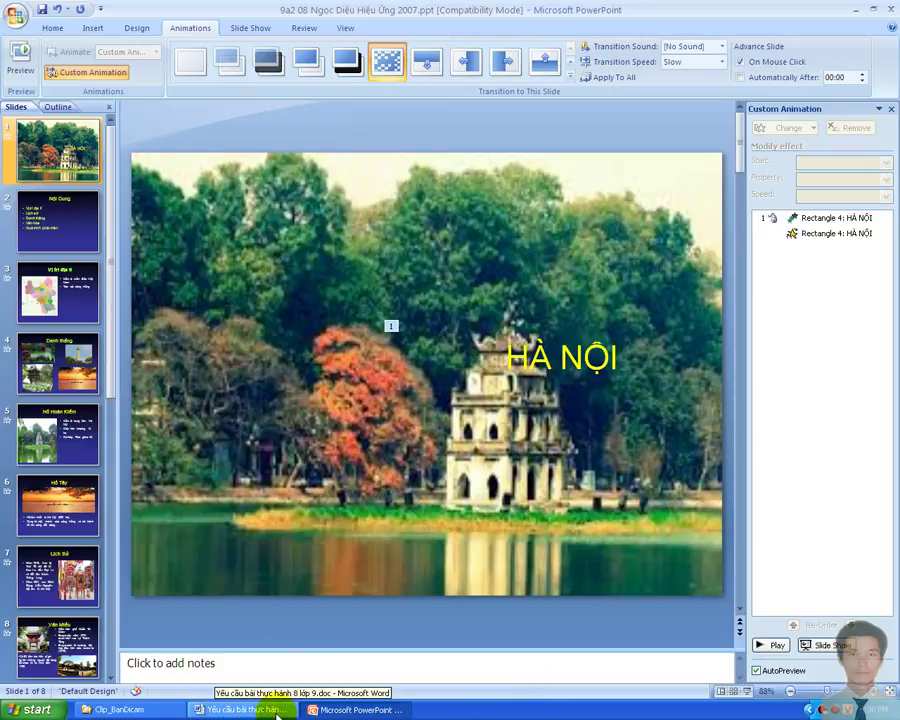
# In Word, note title effects are done; Bước 1: select slide 2's content, skipping title-only slide 1.
pyautogui.click(250, 709)
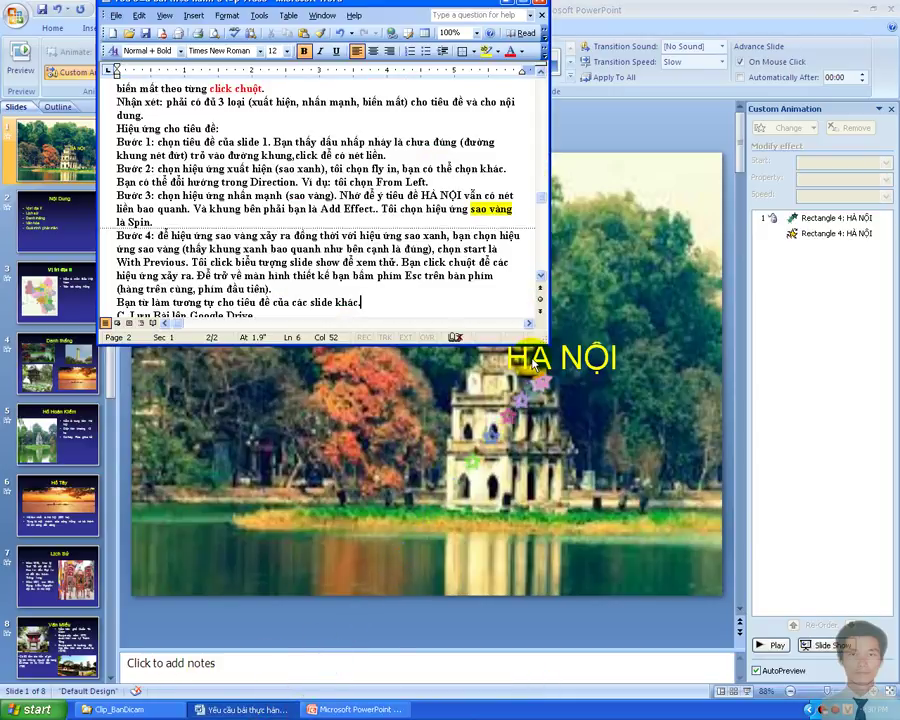
pyautogui.write('Tôi đã')
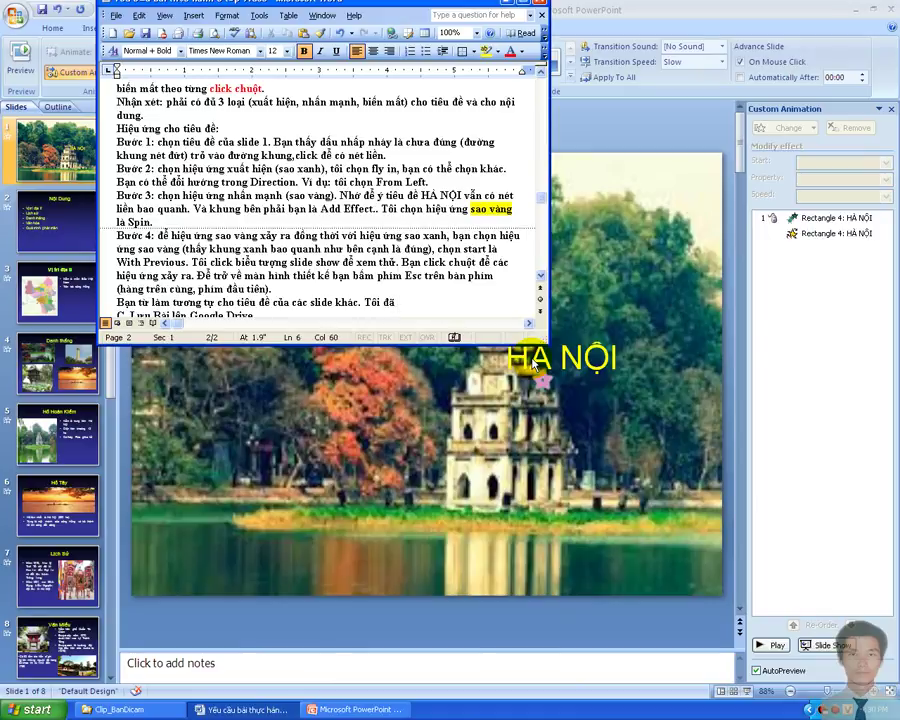
pyautogui.write(' xong hị')
pyautogui.write('iệu ứng cho ti')
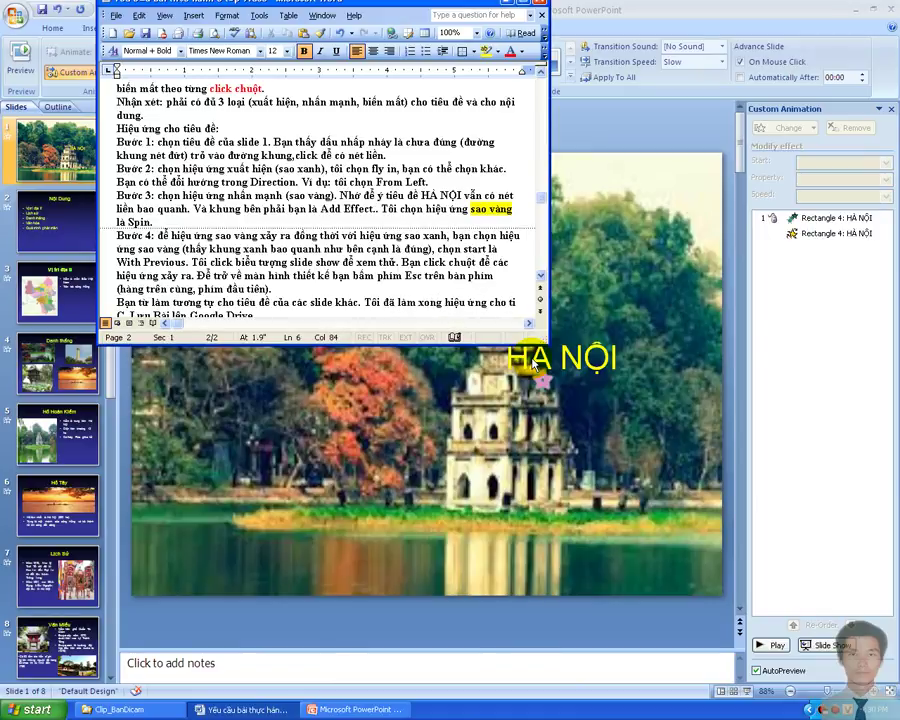
pyautogui.write('êu đề.')
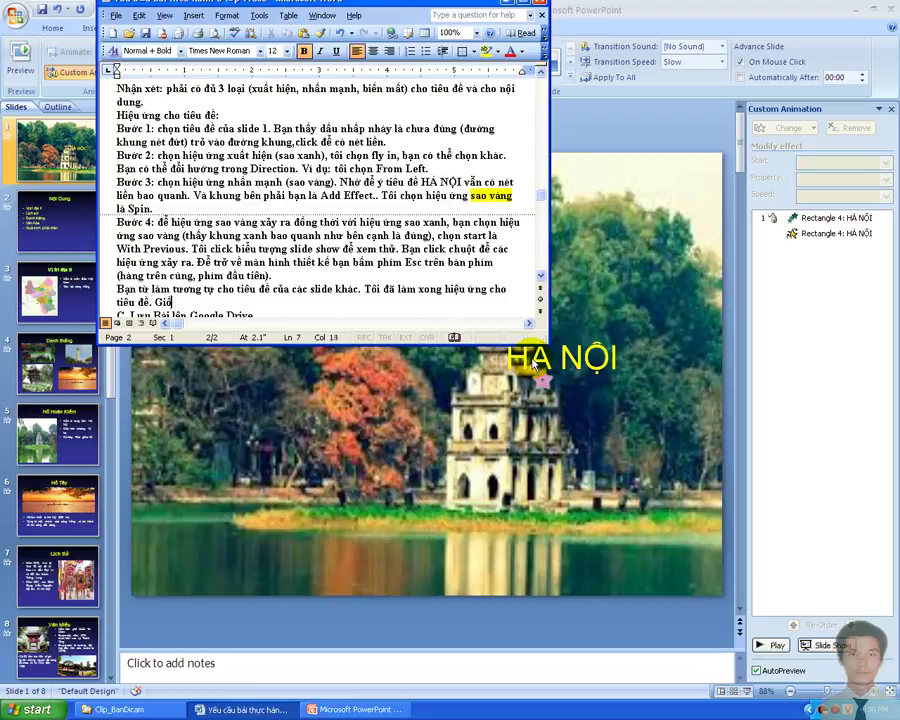
pyautogui.press('Return')
pyautogui.write('Giò')
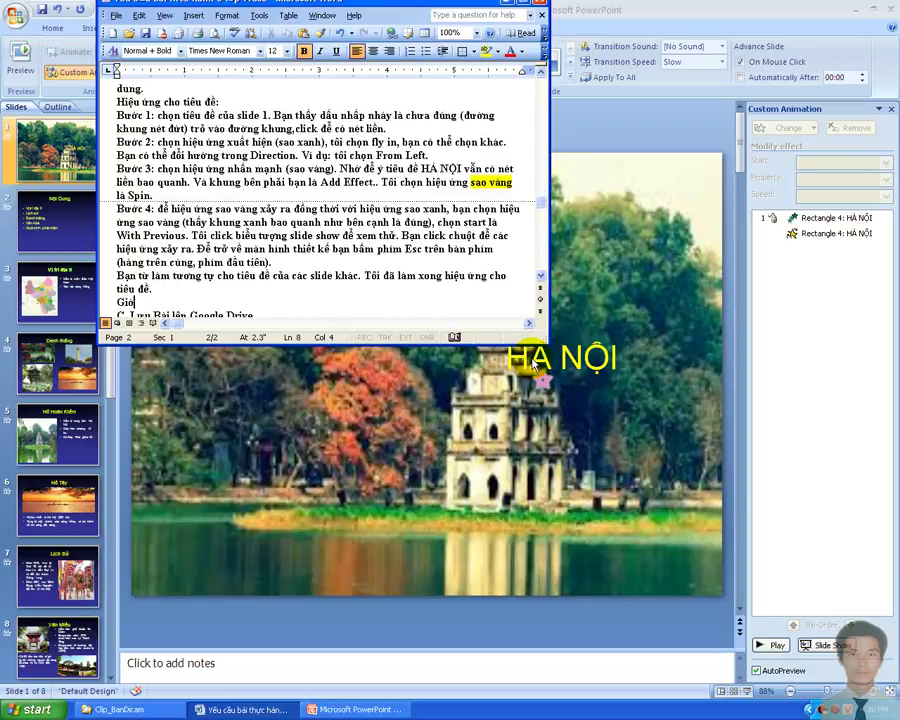
pyautogui.write('m hiệu ứ')
pyautogui.write('ng chọ')
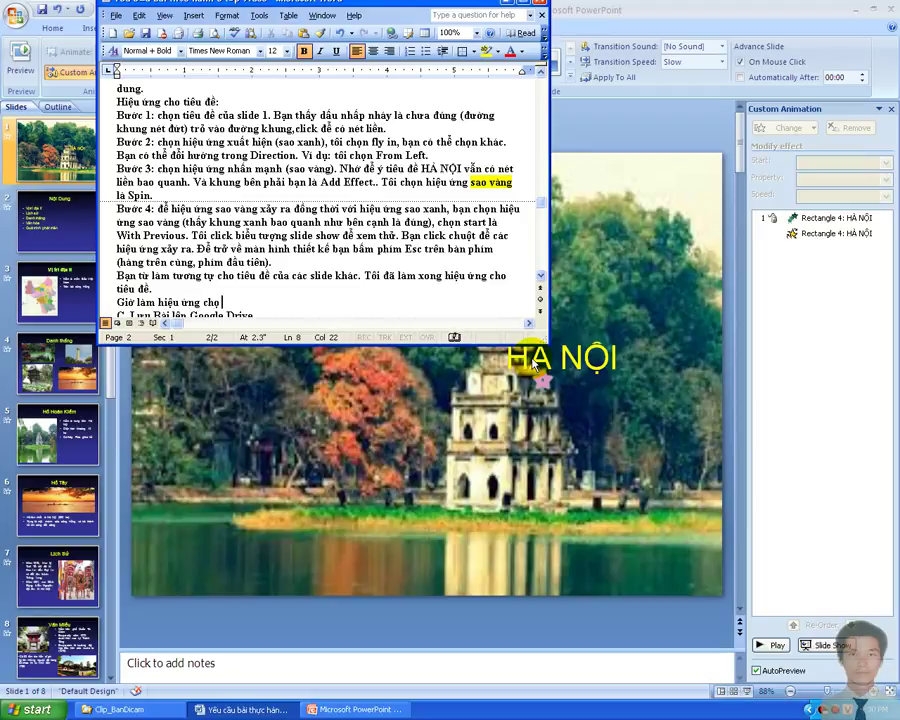
pyautogui.write('i du')
pyautogui.write('ng:')
pyautogui.press('Return')
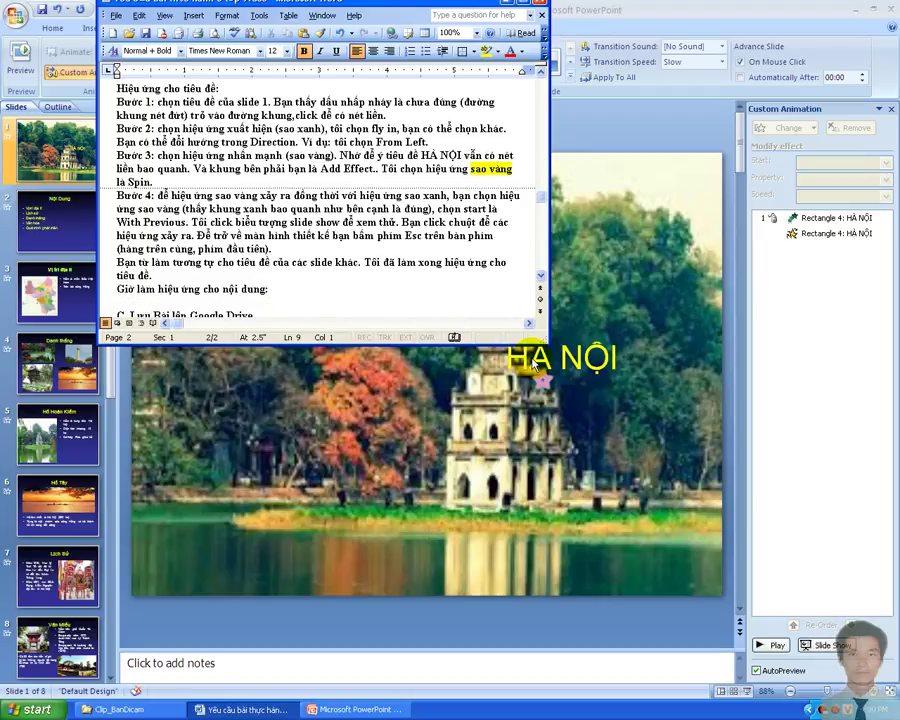
pyautogui.write('Bước 1:')
pyautogui.write('chọn')
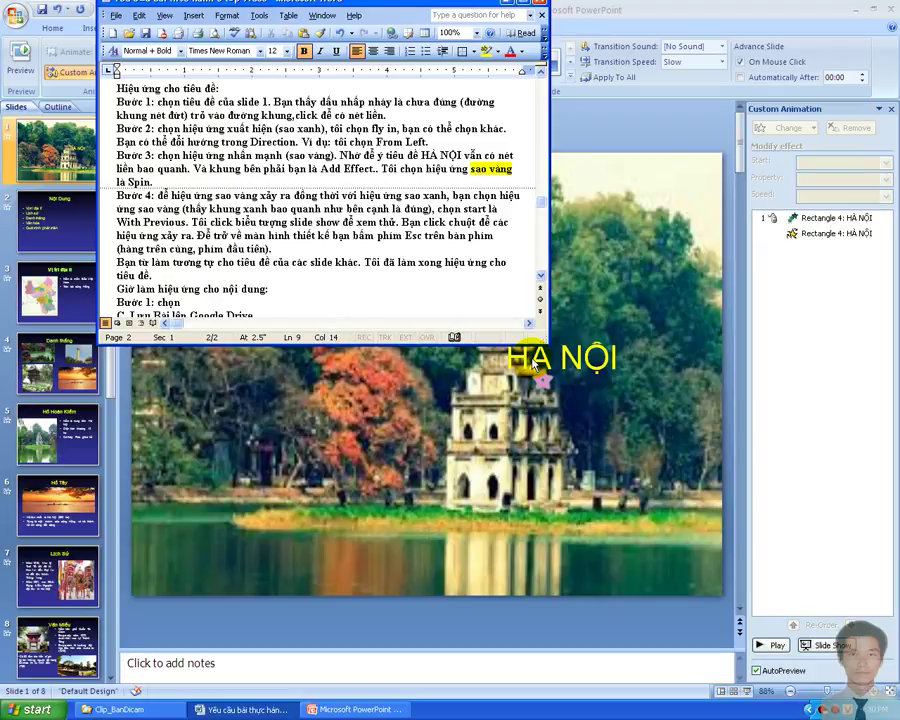
pyautogui.write(' nội du')
pyautogui.write('ng ')
pyautogui.write('của sl')
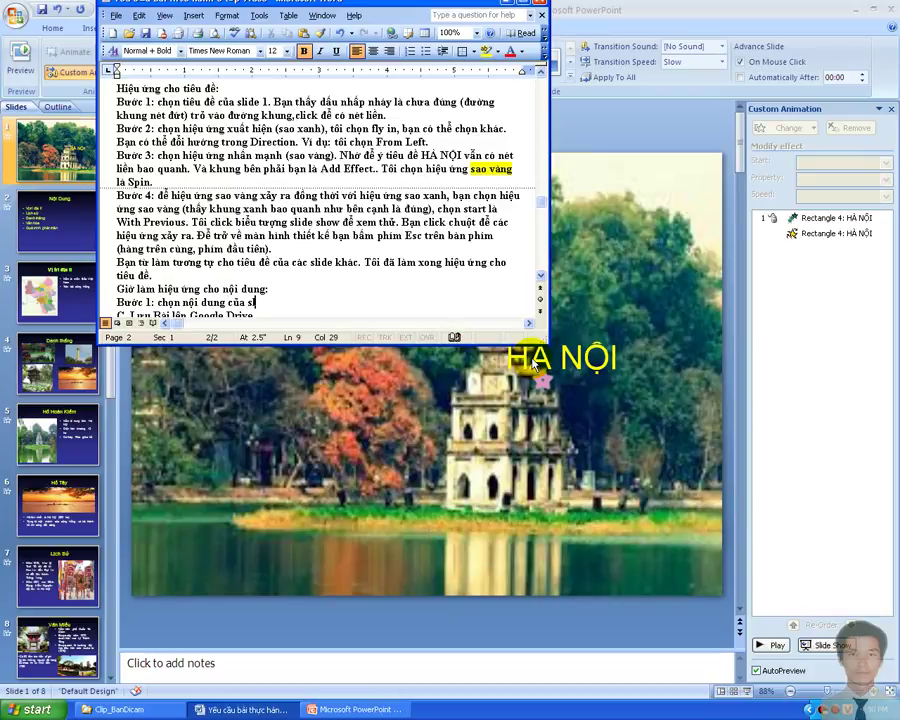
pyautogui.write('ide 2 (s')
pyautogui.write('lide 1 chỉ')
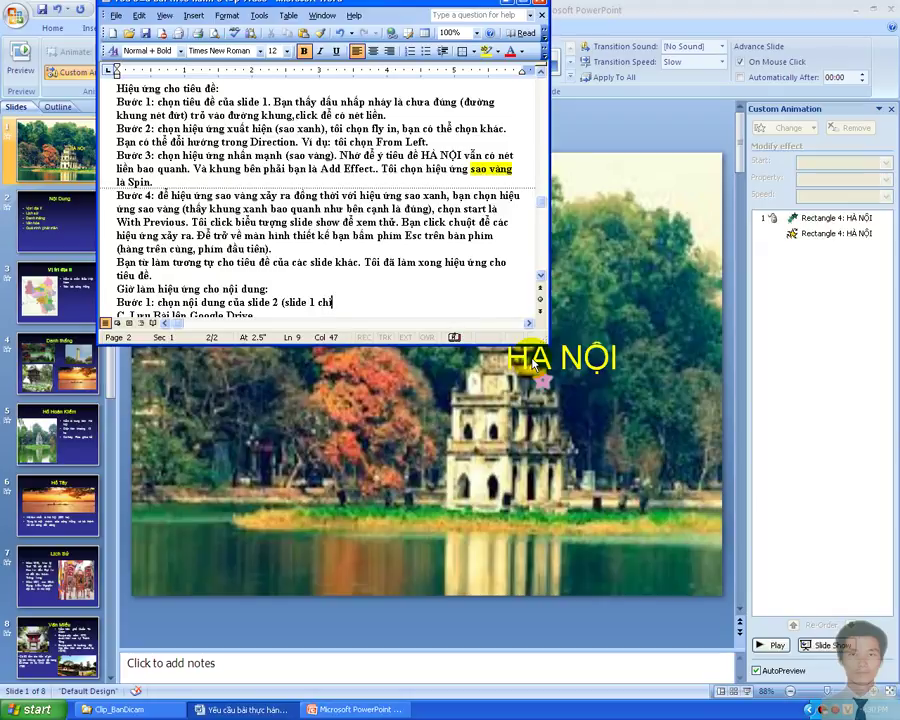
pyautogui.write(' có tiêu đ')
pyautogui.write('ề ')
pyautogui.write('nên')
pyautogui.write(' bỏ qua')
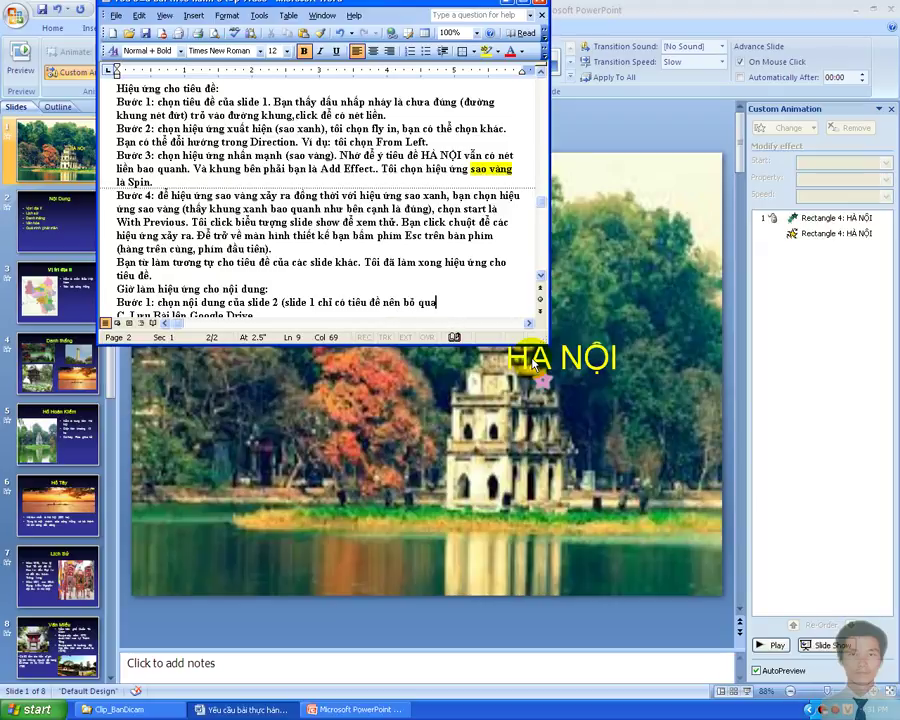
pyautogui.write(' slide ')
pyautogui.write('1)')
pyautogui.press('Return')
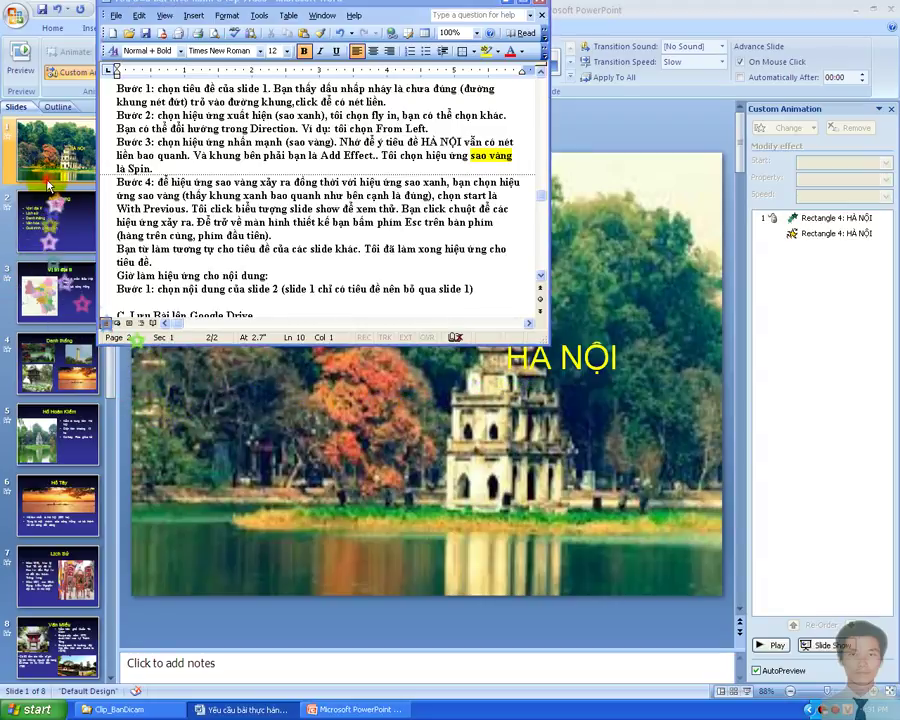
# In PowerPoint, select the bulleted content box on slide 2.
pyautogui.click(26, 213)
pyautogui.click(30, 215)
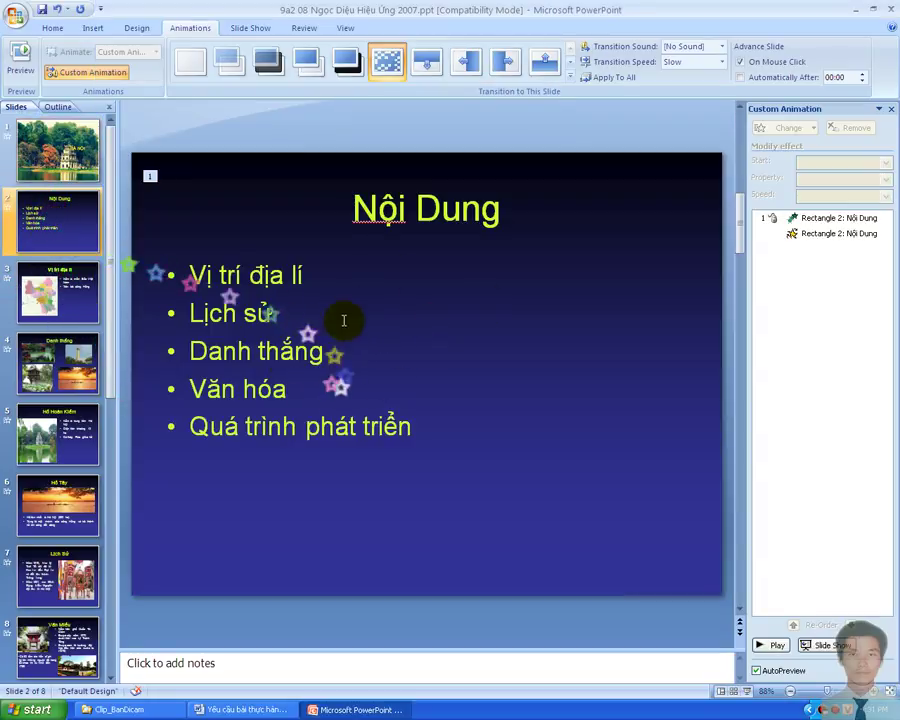
pyautogui.click(293, 330)
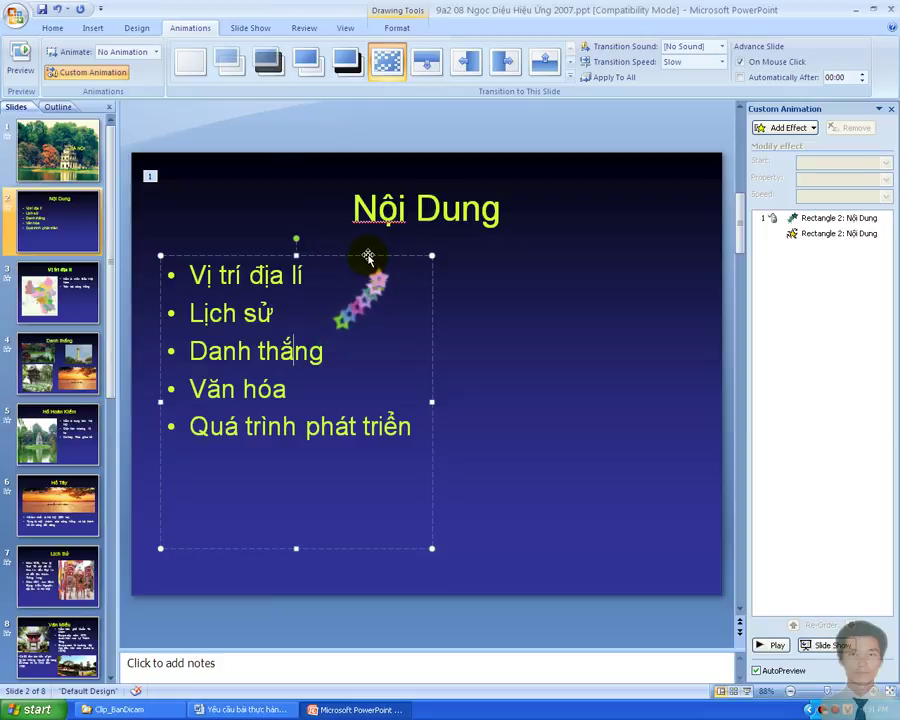
# In Word, add the Chú ý note that a solid-line frame means it's correct, then begin 'Bước 2:'.
pyautogui.click(220, 710)
pyautogui.click(236, 706)
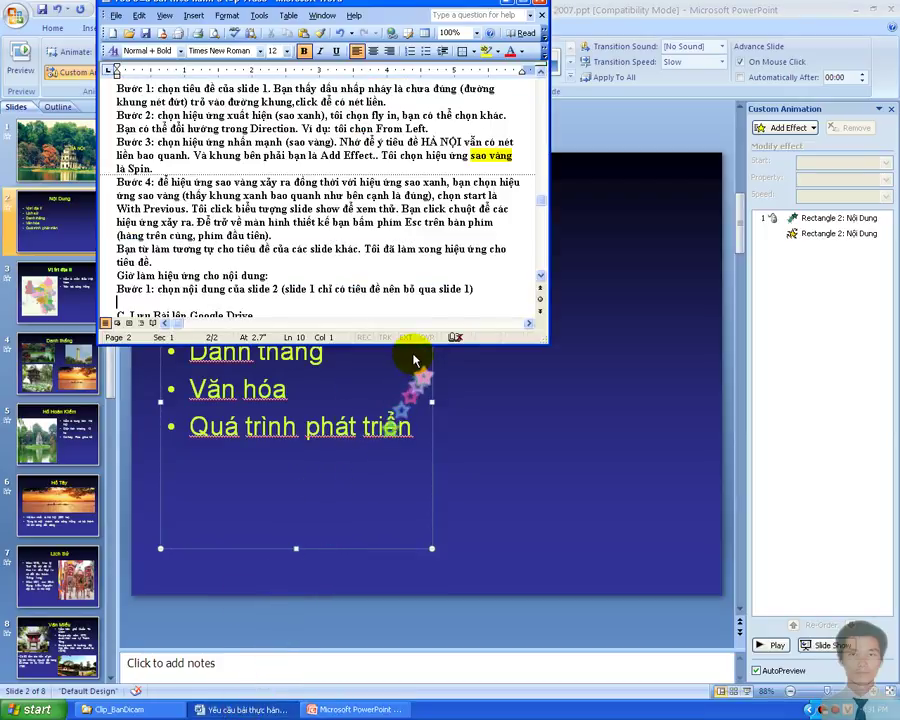
pyautogui.write('Bhú y')
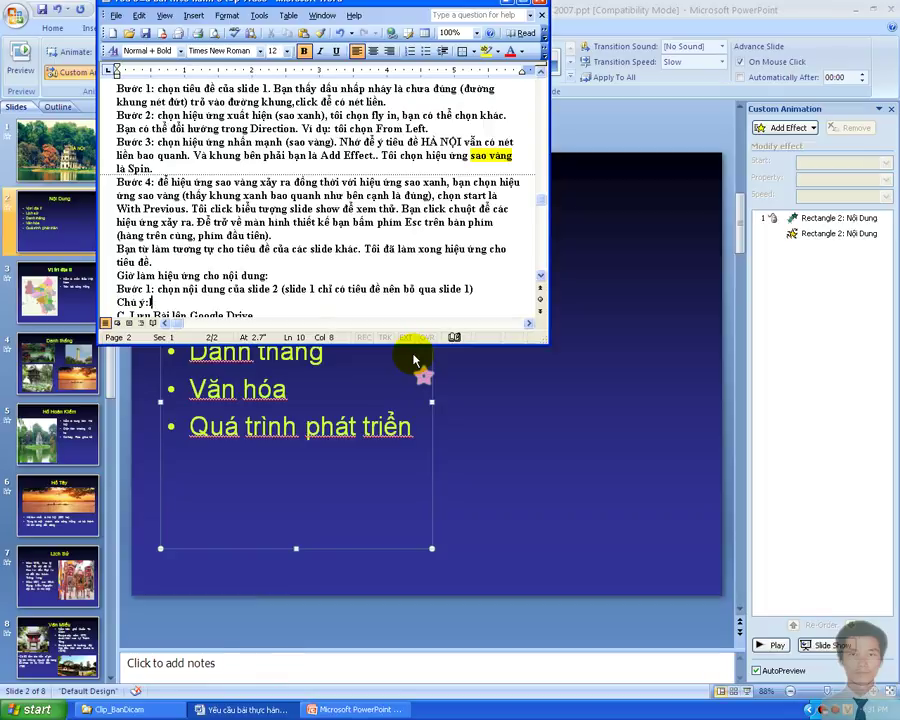
pyautogui.write(' thầy')
pyautogui.write(' n')
pyautogui.write('ng b')
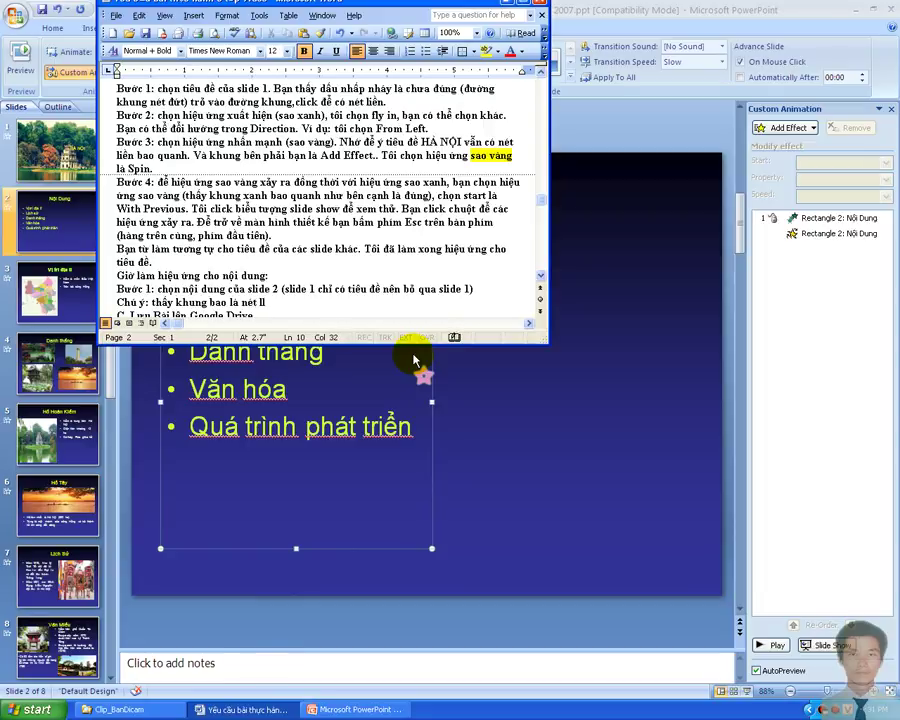
pyautogui.write('iề')
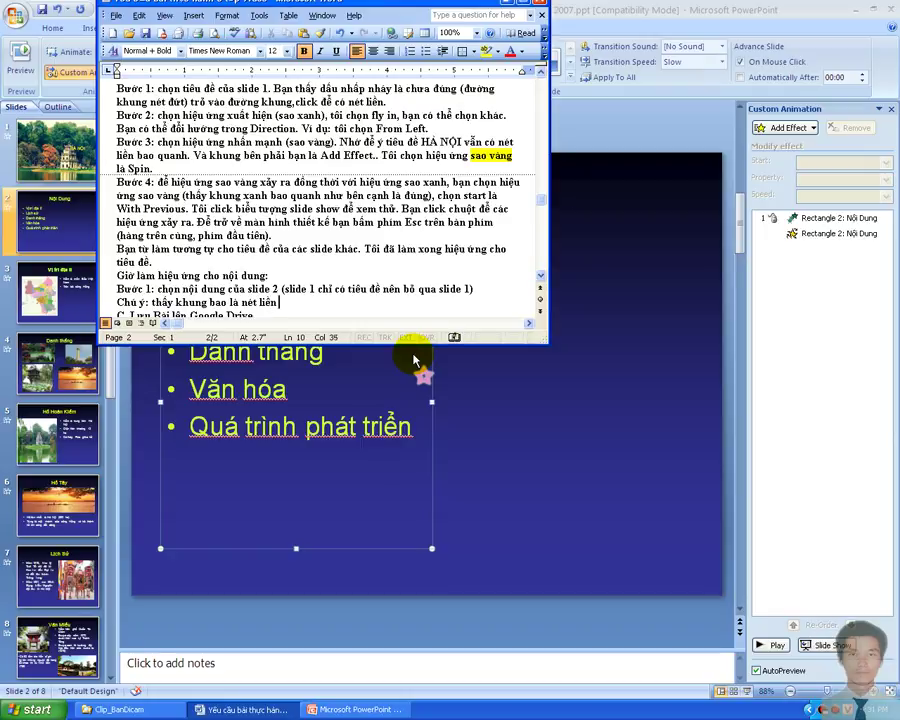
pyautogui.write(' nhu')
pyautogui.write('rươc b')
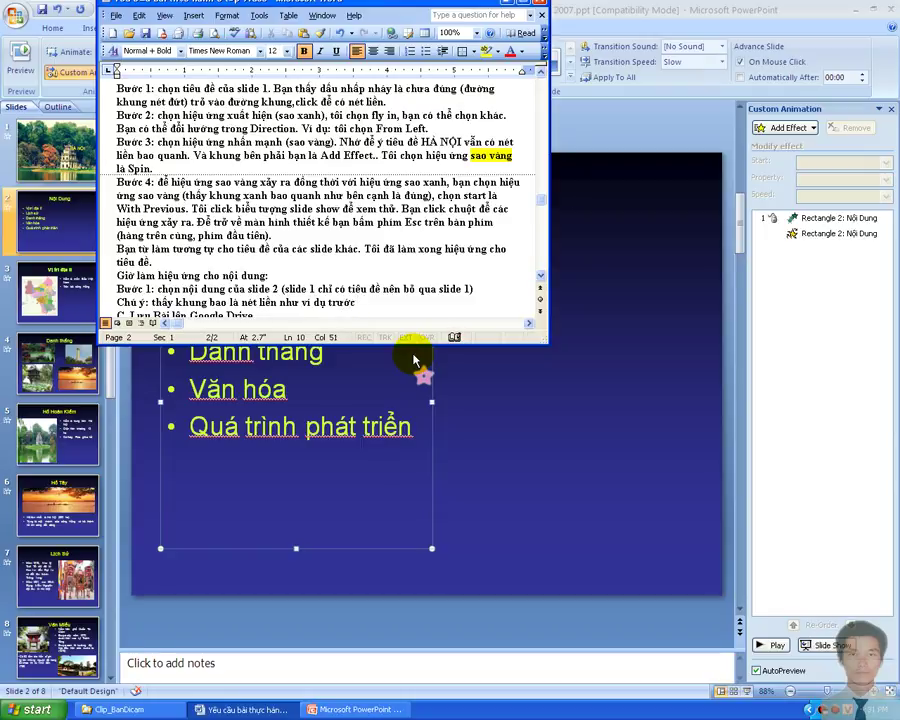
pyautogui.write('mắt bạn')
pyautogui.write(' là đúng.')
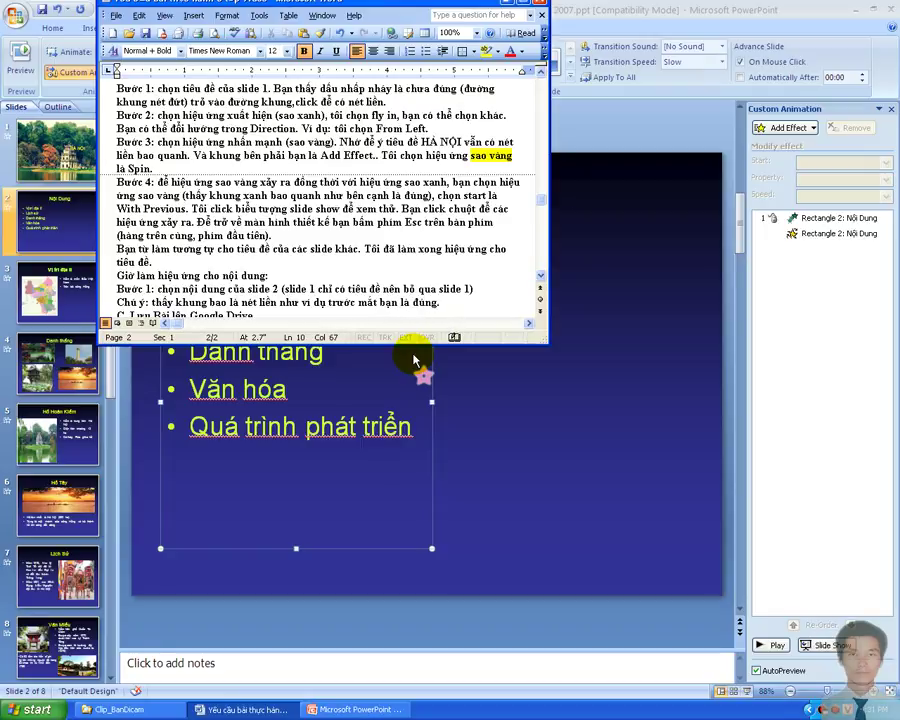
pyautogui.press('Return')
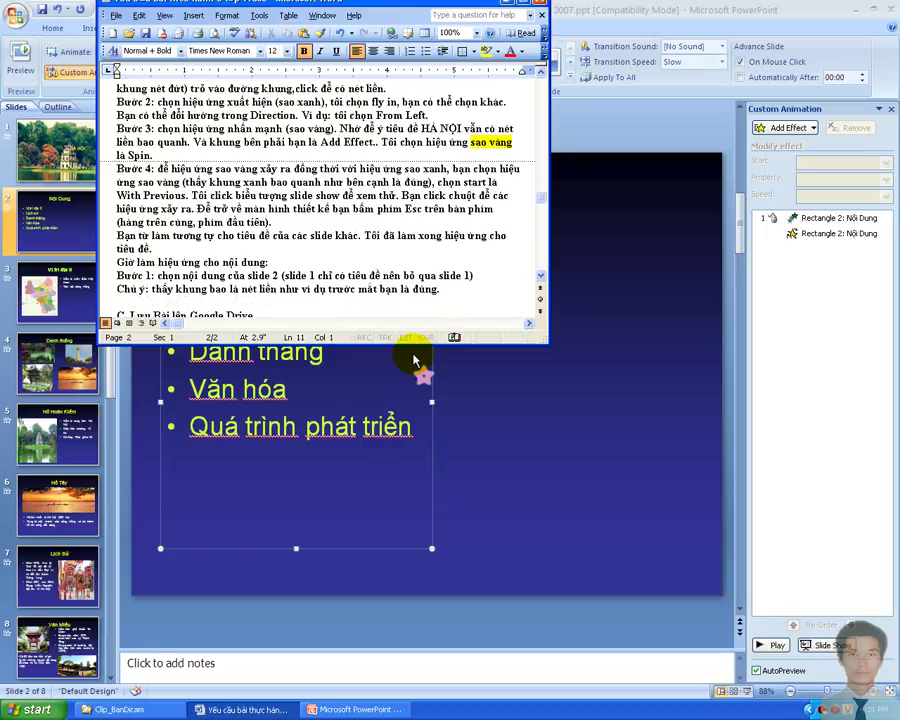
pyautogui.write('B')
pyautogui.write('ơ')
pyautogui.write('c 2:')
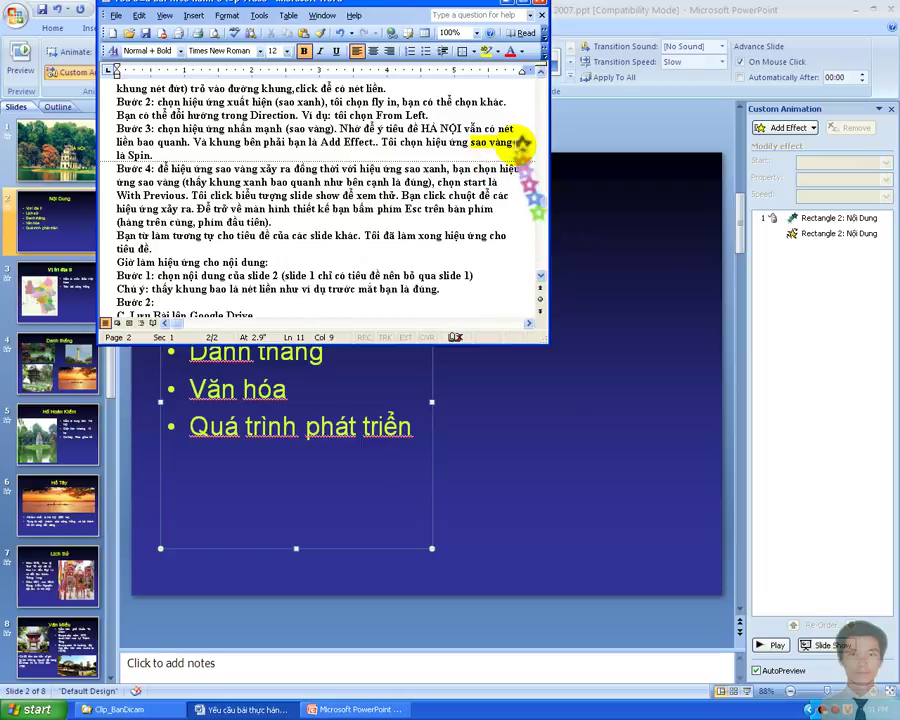
pyautogui.scroll(5, 505, 165)
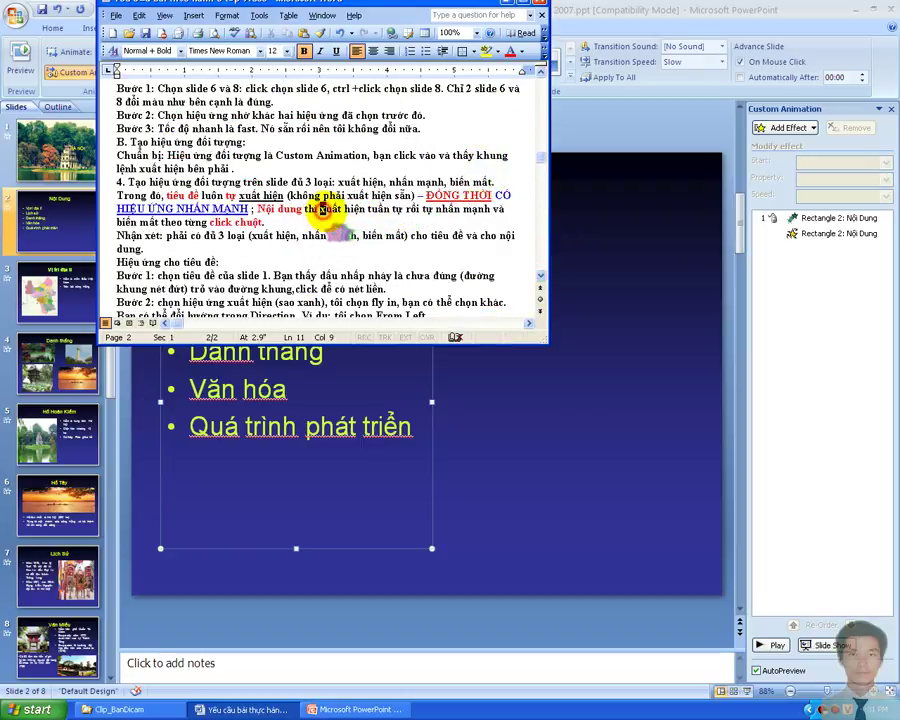
# Complete Bước 2 as 'Chọn hiệu ứng xuất hiện (sao xanh)', fixing typos.
pyautogui.moveTo(320, 209); pyautogui.dragTo(366, 210)
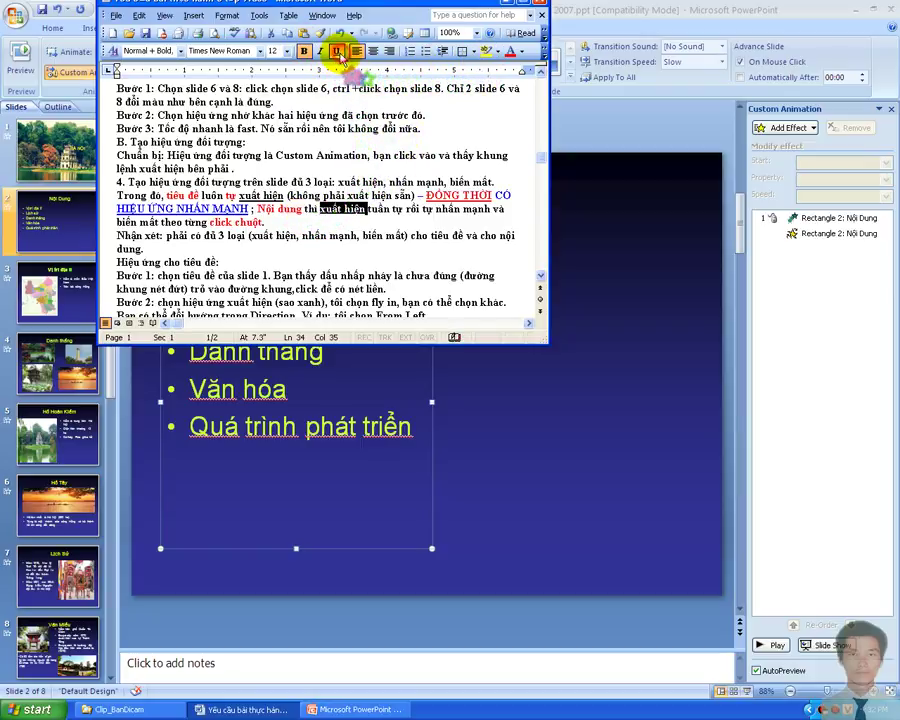
pyautogui.scroll(-2, 328, 182)
pyautogui.scroll(-4, 313, 207)
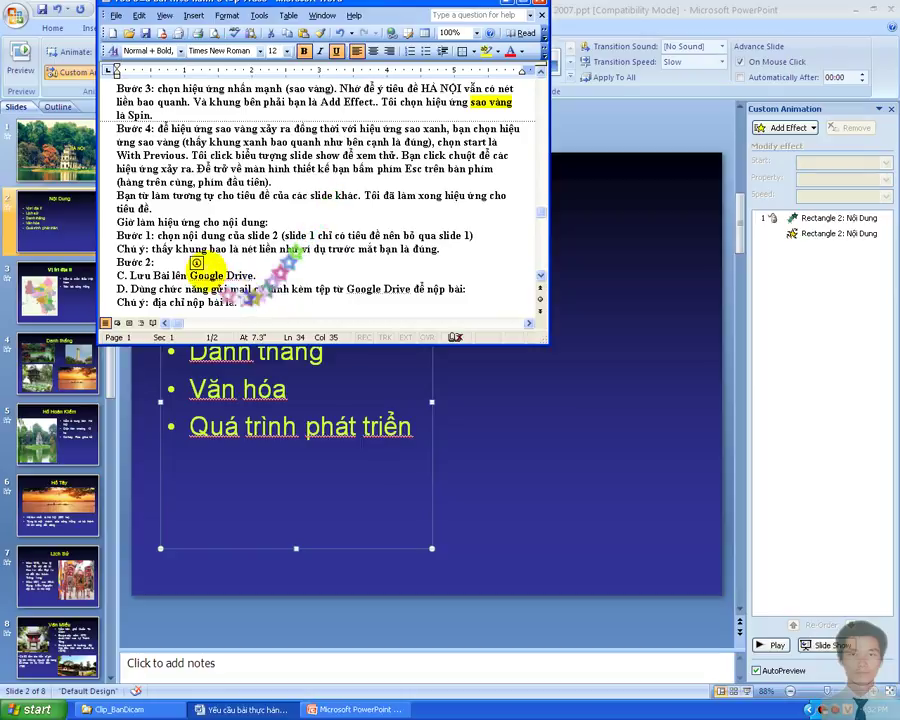
pyautogui.click(198, 263)
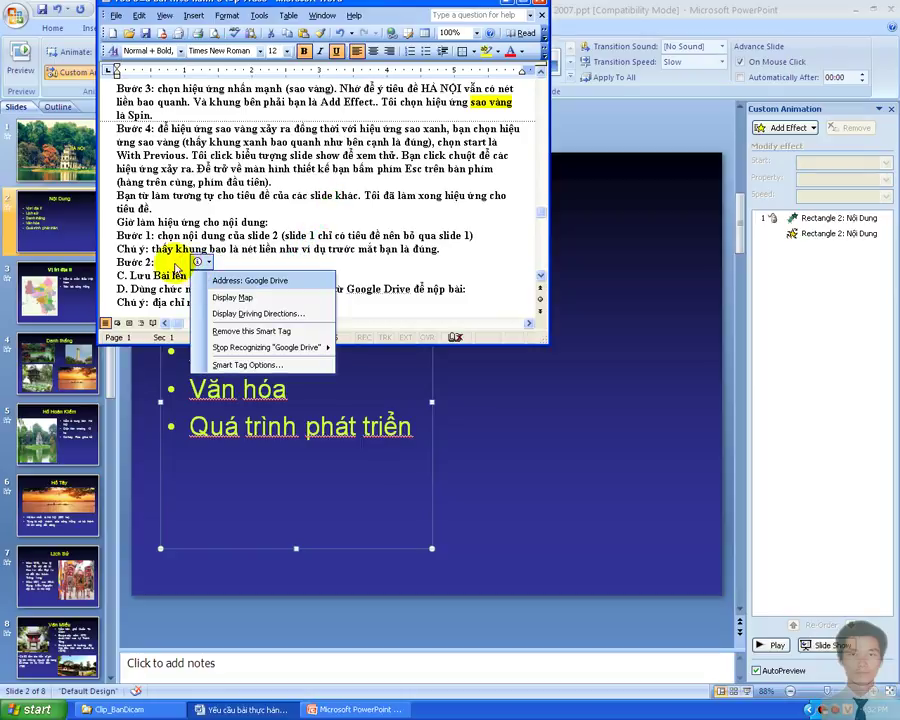
pyautogui.click(168, 262)
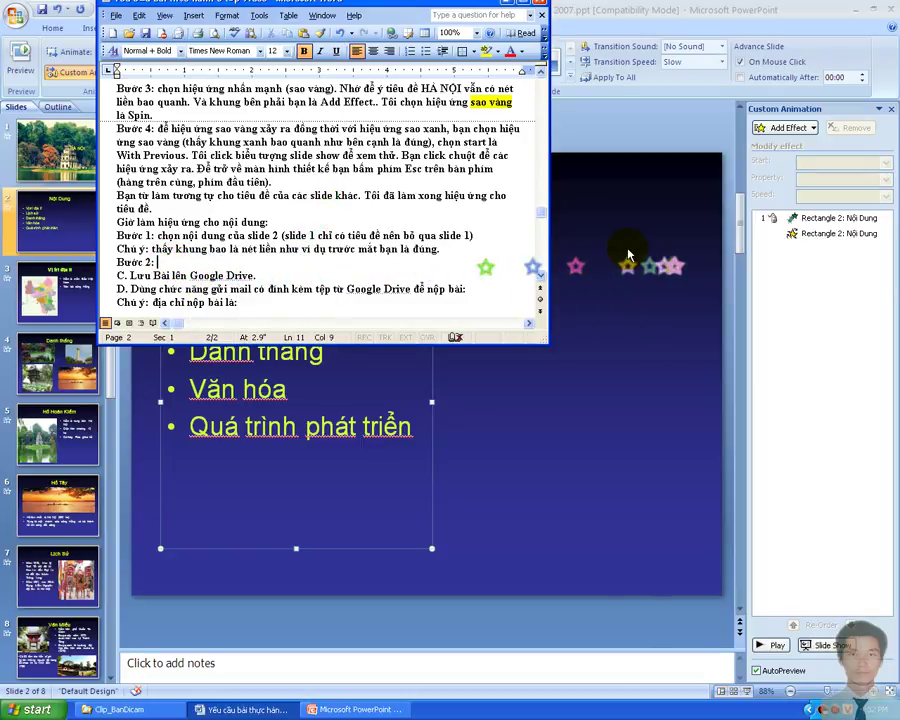
pyautogui.write('Choọn hiệu')
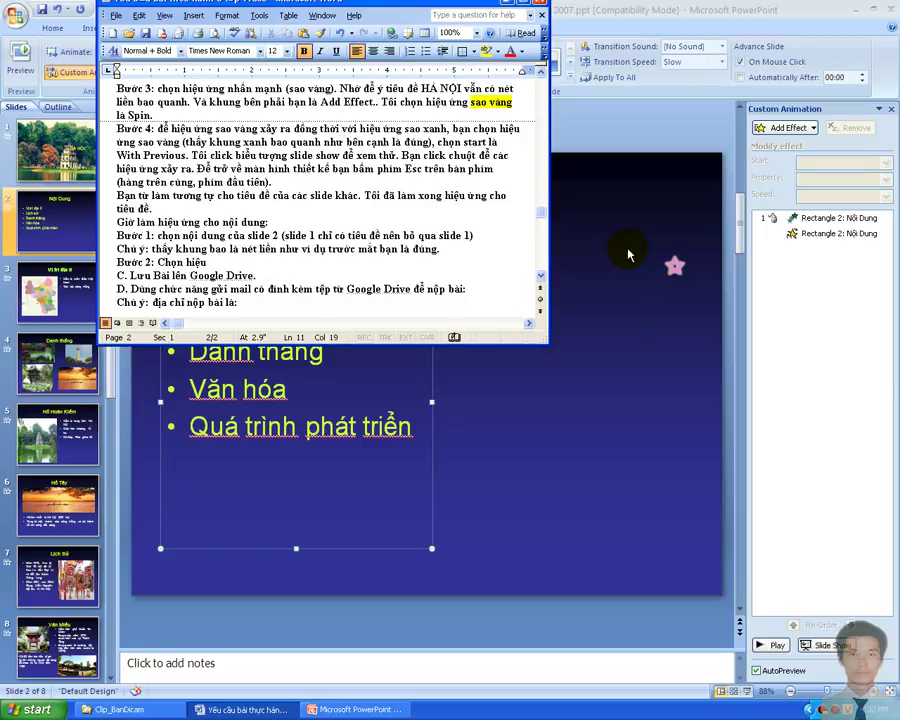
pyautogui.write(' ứng')
pyautogui.write('uâ')
pyautogui.write('t hiện')
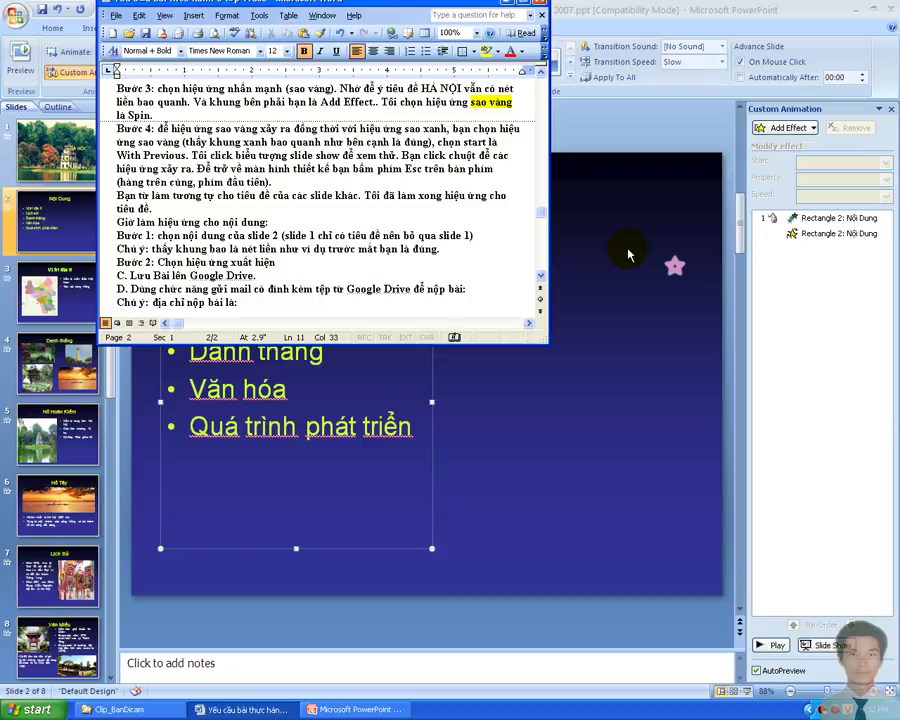
pyautogui.write(' (ao')
pyautogui.press('BackSpace')
pyautogui.press('BackSpace')
pyautogui.write('sao')
pyautogui.write(' xanh')
# Apply a Fly In entrance to slide 2's bullets, then bring Word back to the front.
pyautogui.click(793, 128)
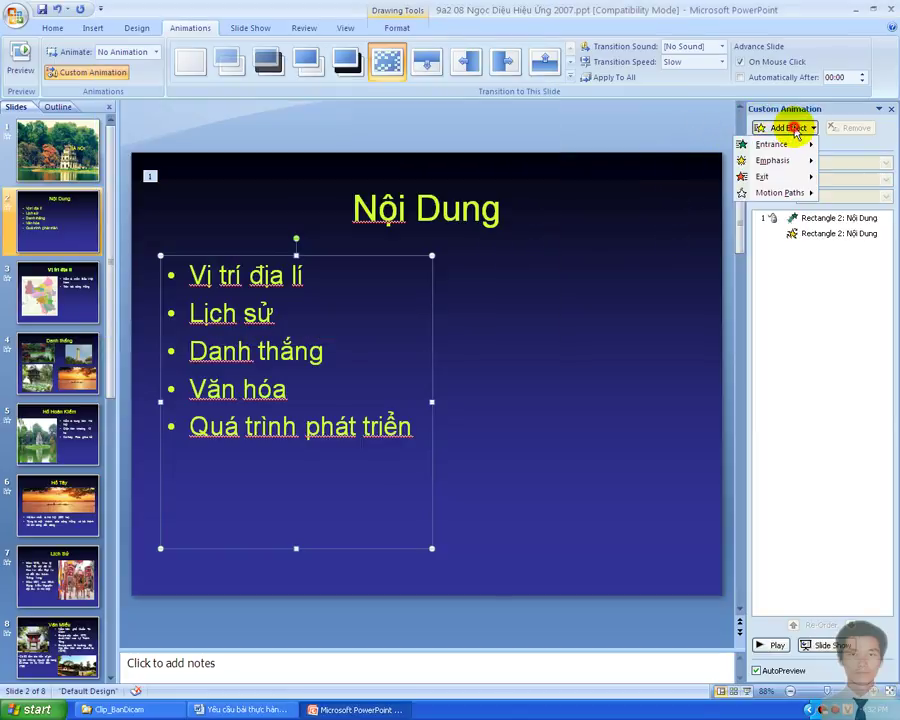
pyautogui.moveTo(788, 146)
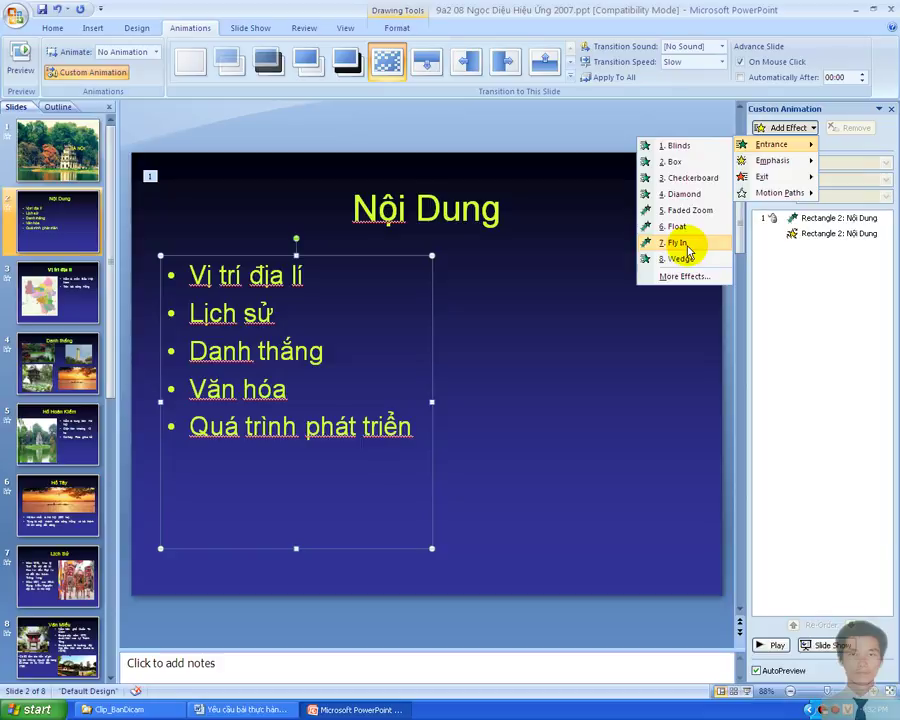
pyautogui.click(678, 243)
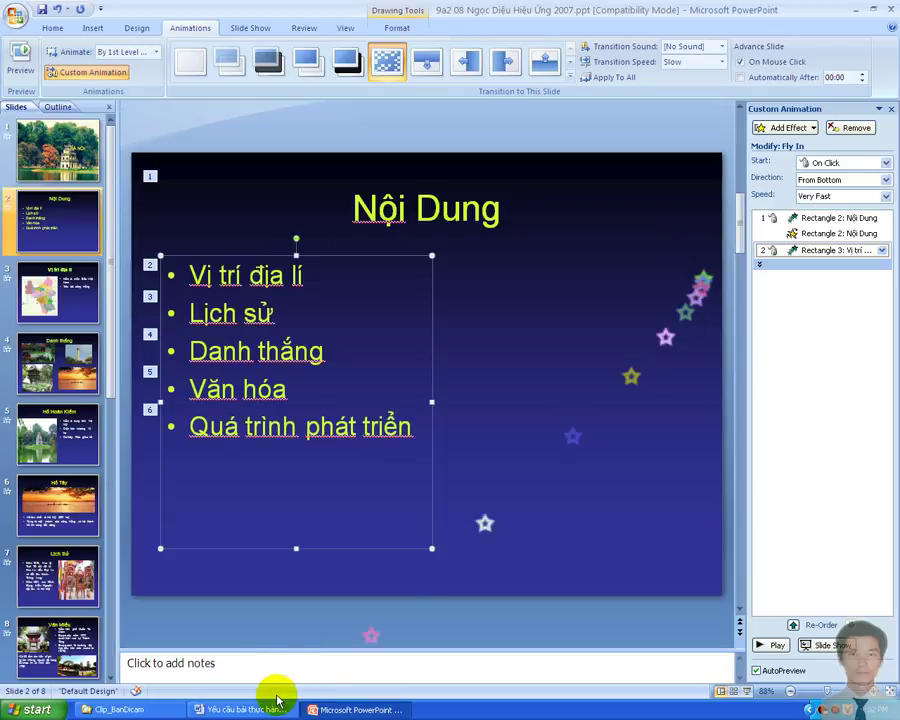
pyautogui.click(243, 709)
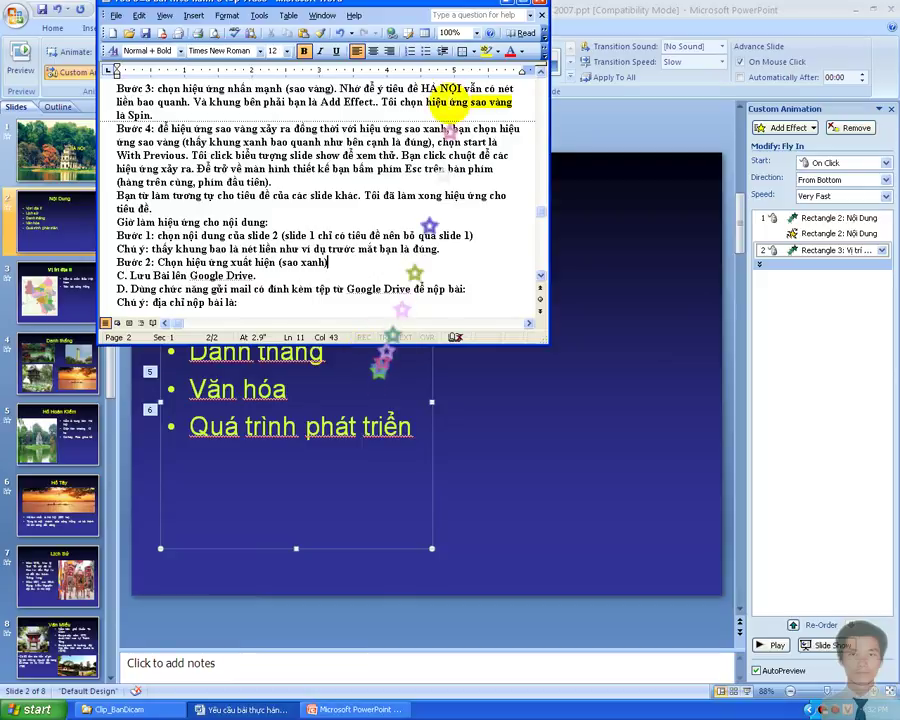
# Select the phrase 'nhấn mạnh' in the earlier text and format it from the toolbar.
pyautogui.scroll(2, 440, 160)
pyautogui.scroll(1, 435, 160)
pyautogui.scroll(2, 435, 158)
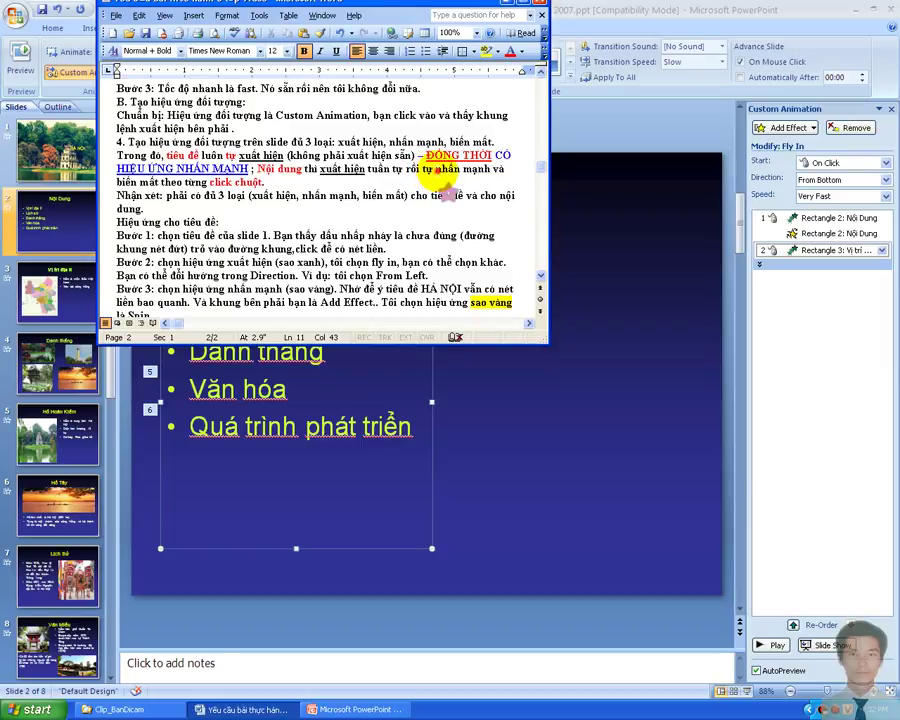
pyautogui.moveTo(436, 169); pyautogui.dragTo(492, 169)
pyautogui.click(336, 51)
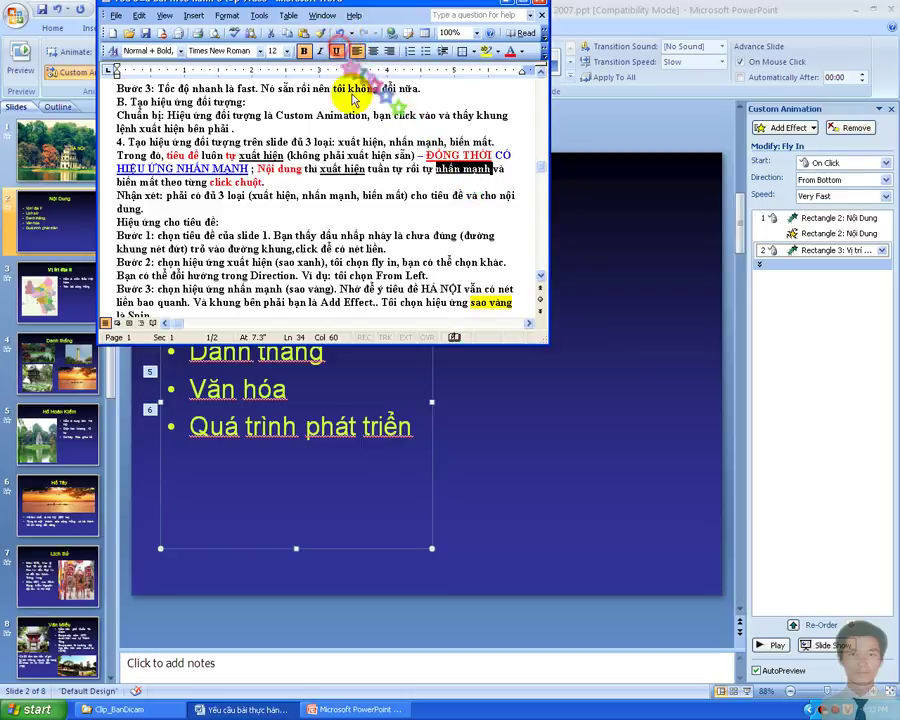
pyautogui.scroll(-3, 360, 190)
pyautogui.scroll(-3, 360, 190)
pyautogui.scroll(-2, 360, 190)
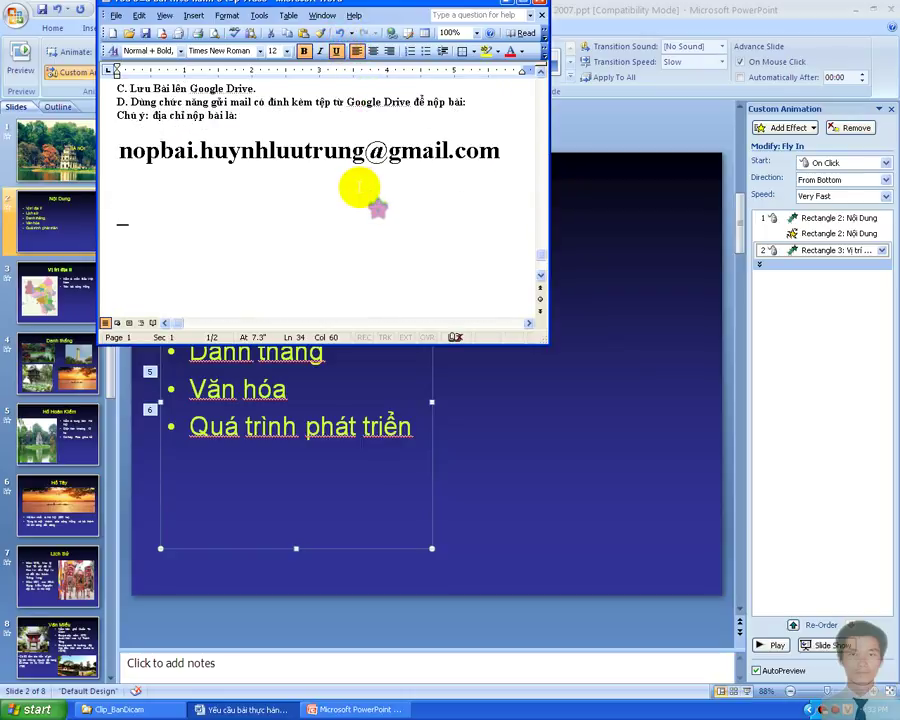
pyautogui.scroll(2, 358, 187)
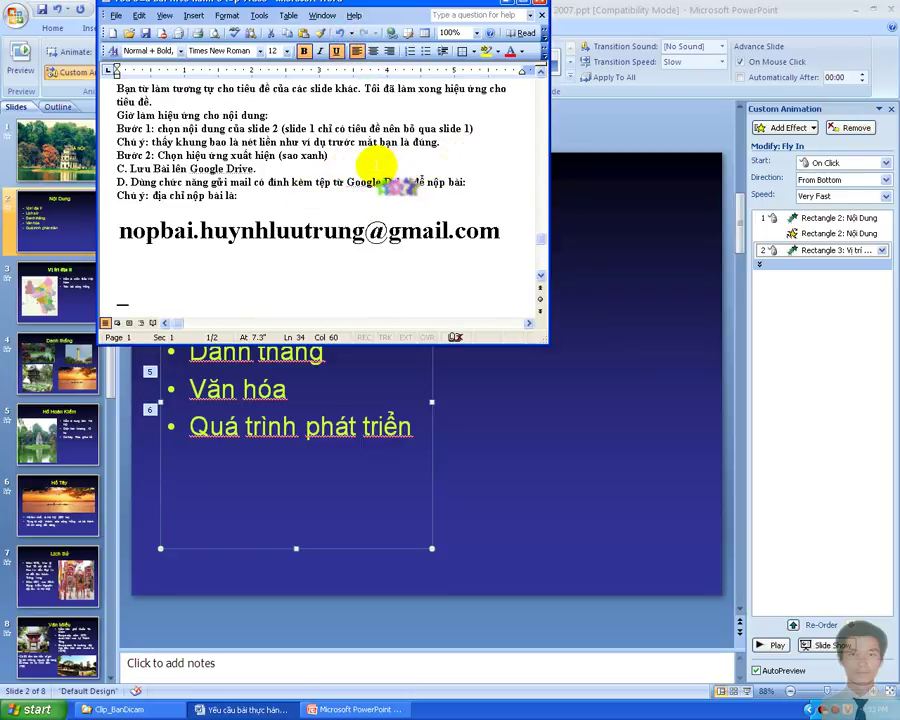
# Add the line 'Bước 3: chọn hiệu ứng nhấn mạnh (sao vàng)' after step 2.
pyautogui.click(372, 144)
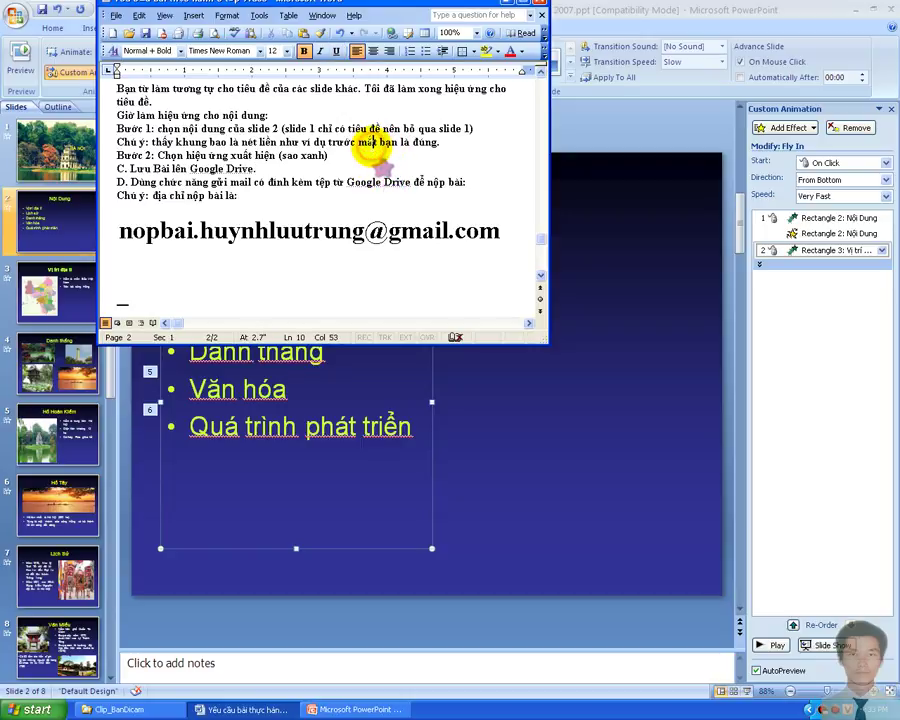
pyautogui.click(342, 158)
pyautogui.press('Return')
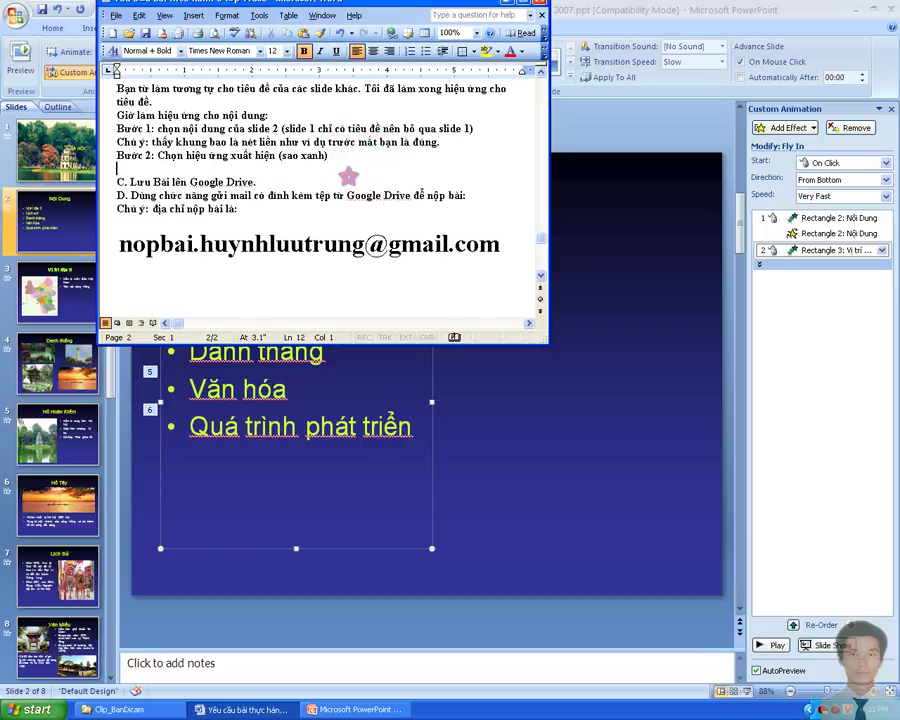
pyautogui.write('Bước ')
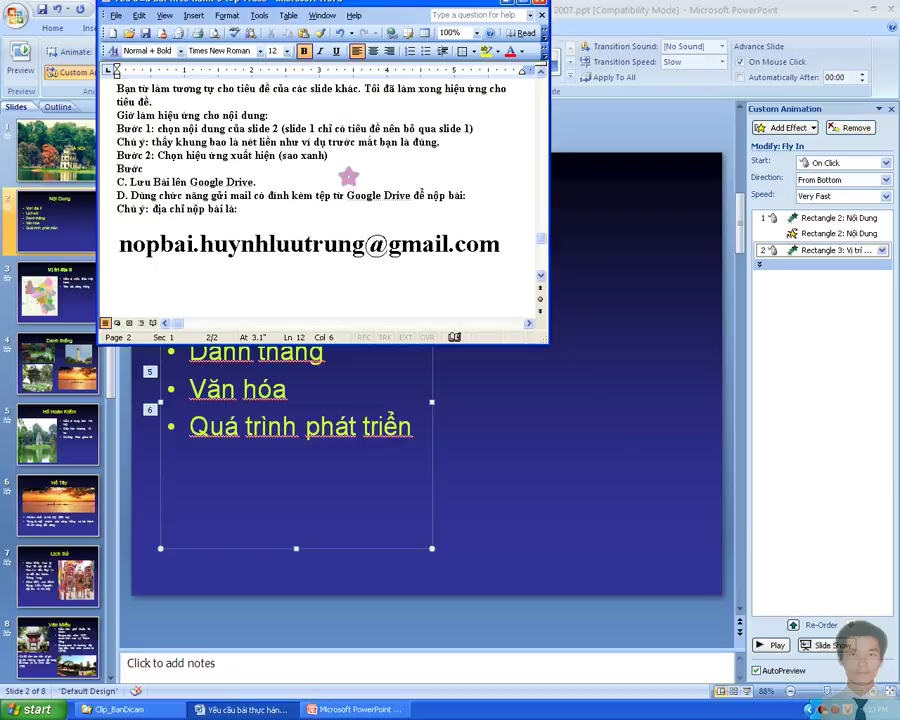
pyautogui.write('3: chọn hiệ')
pyautogui.write('u ứng')
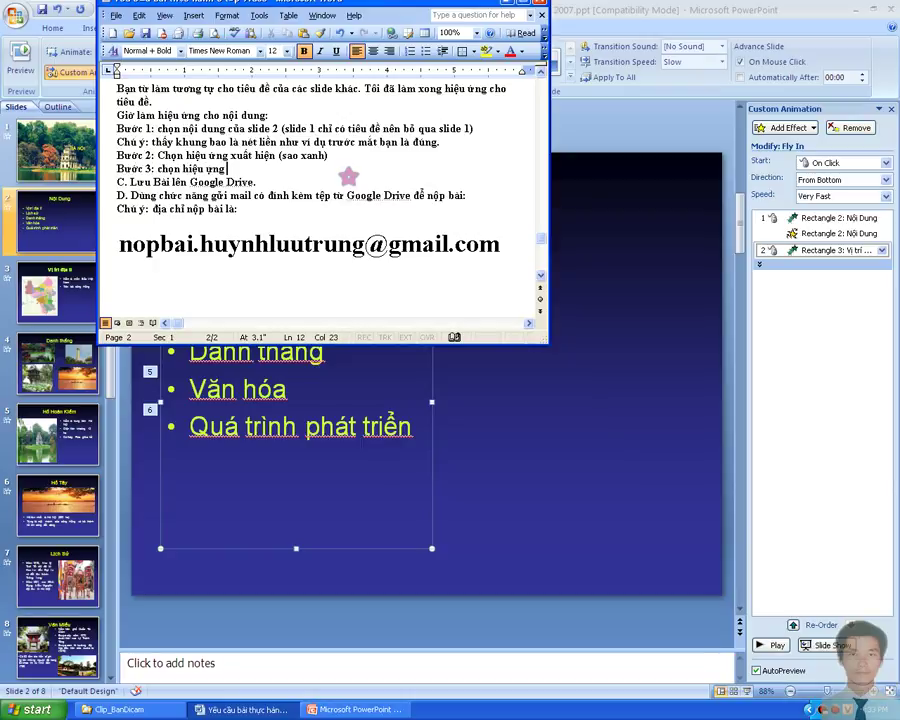
pyautogui.press('BackSpace')
pyautogui.write('nha')
pyautogui.write(' mạnh')
pyautogui.write(' (sao vàng')
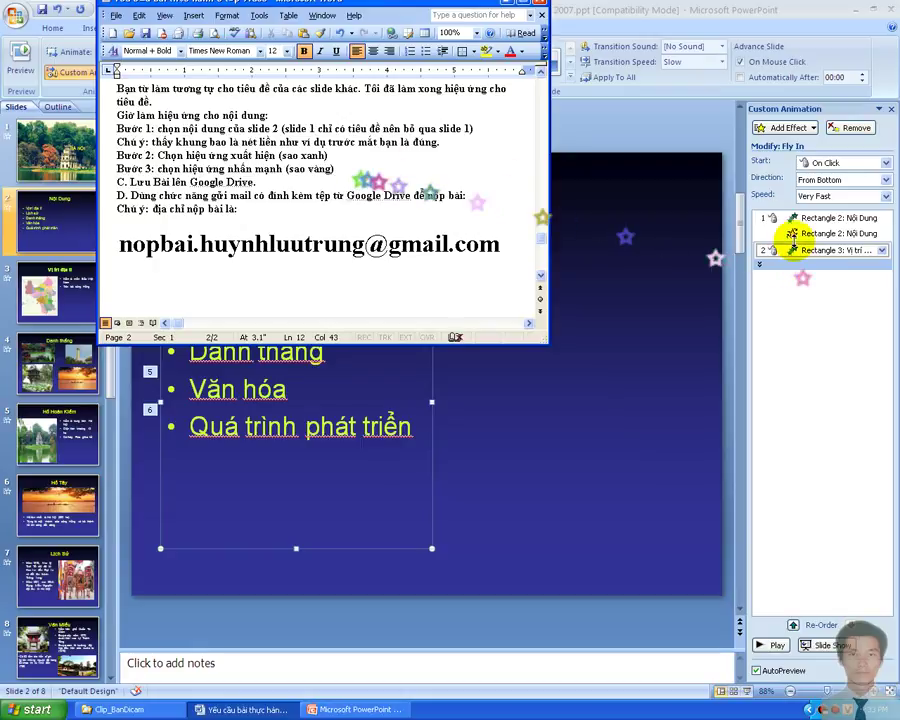
# In PowerPoint, add a Grow/Shrink emphasis to slide 2's bullet list after its Fly In.
pyautogui.click(789, 130)
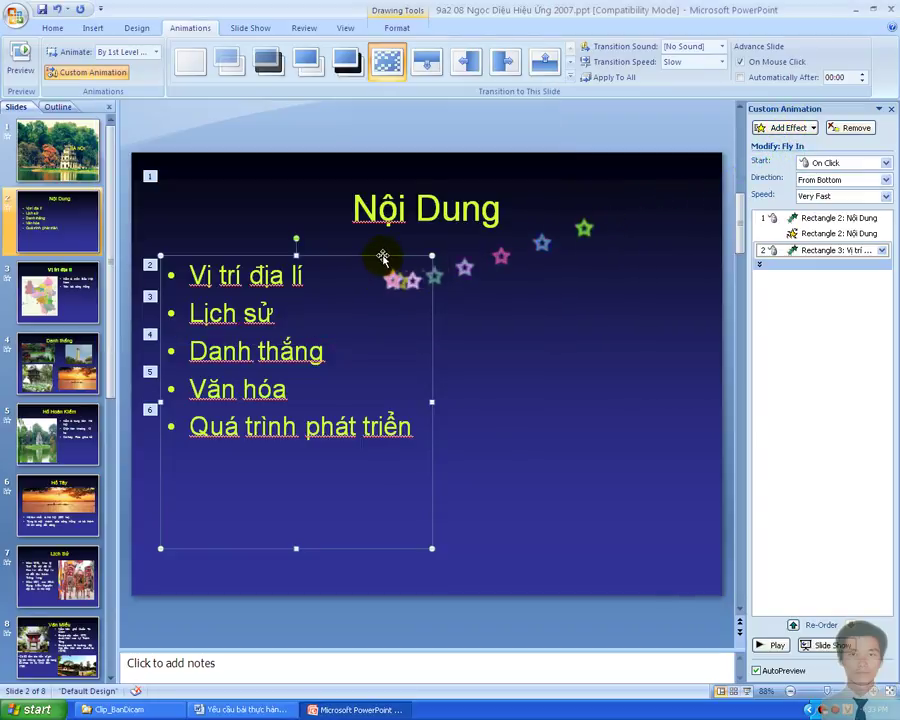
pyautogui.click(787, 129)
pyautogui.moveTo(770, 161)
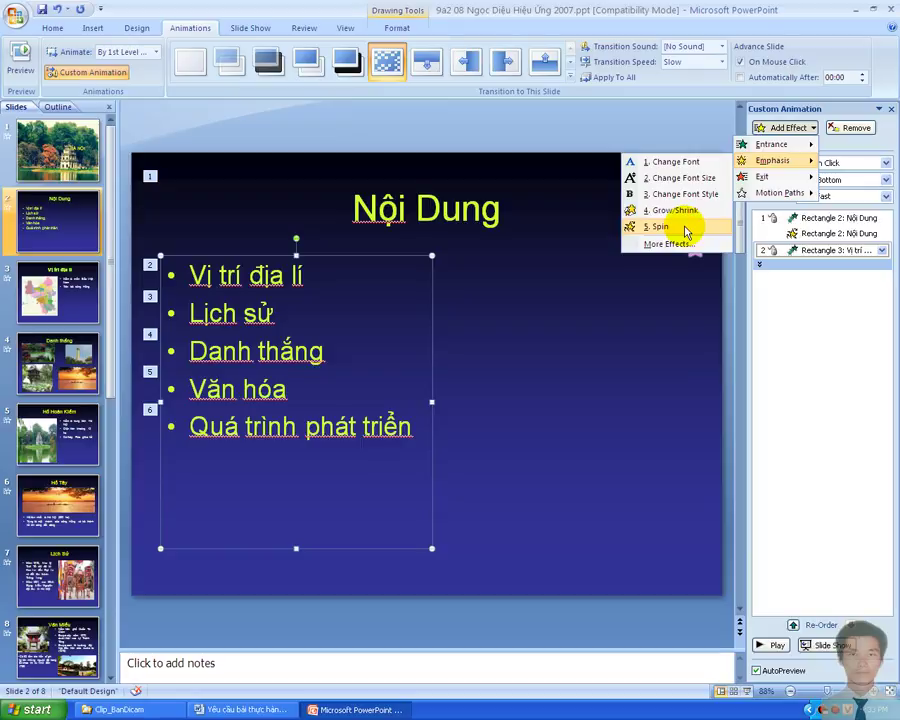
pyautogui.click(685, 213)
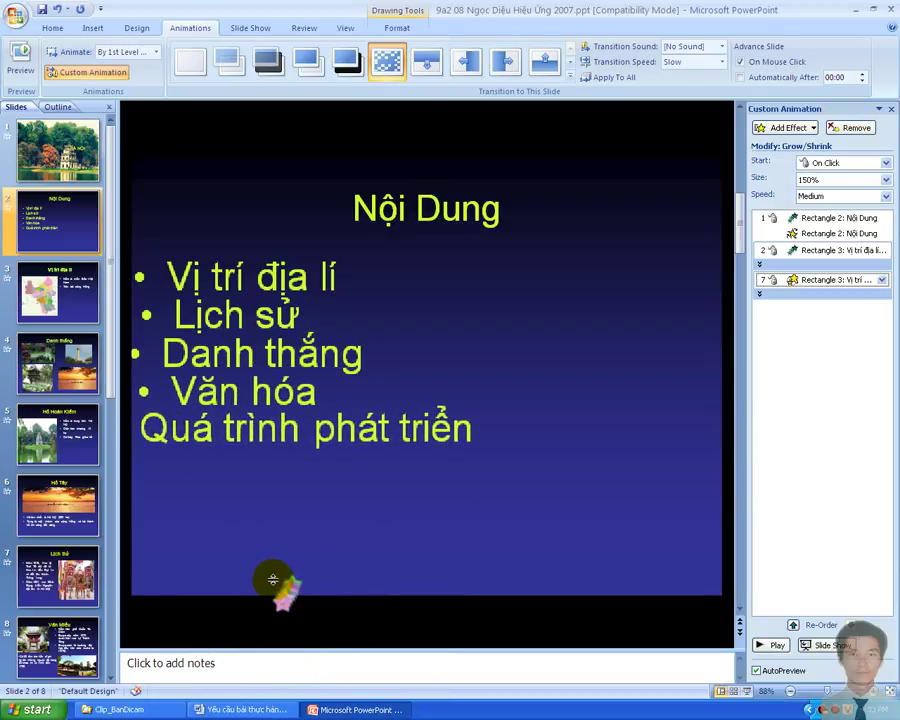
# In Word, underline the words 'biến mất' in the earlier text.
pyautogui.click(250, 710)
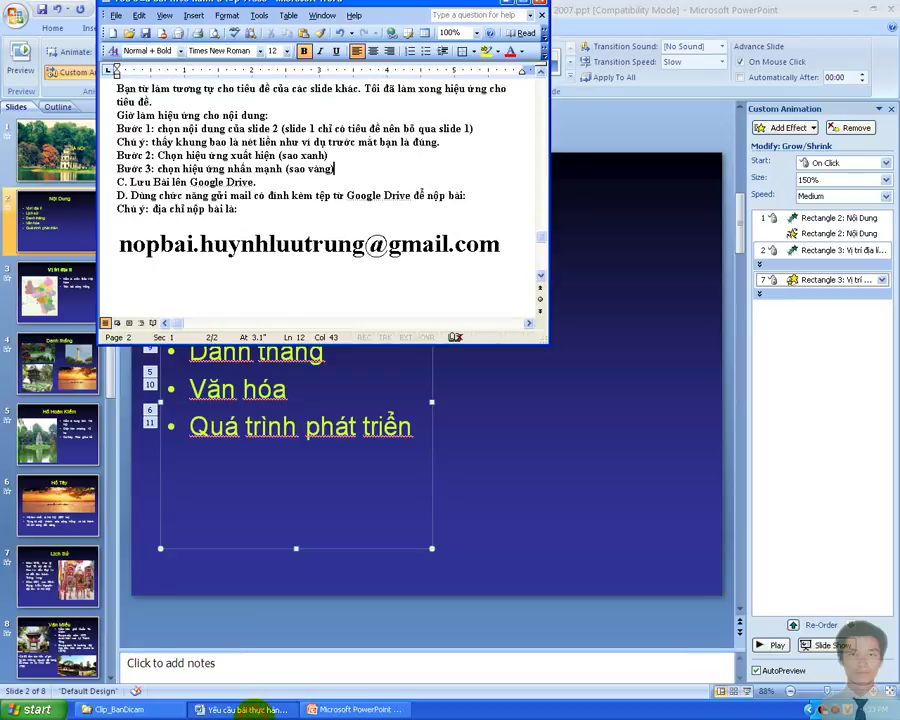
pyautogui.scroll(5, 360, 195)
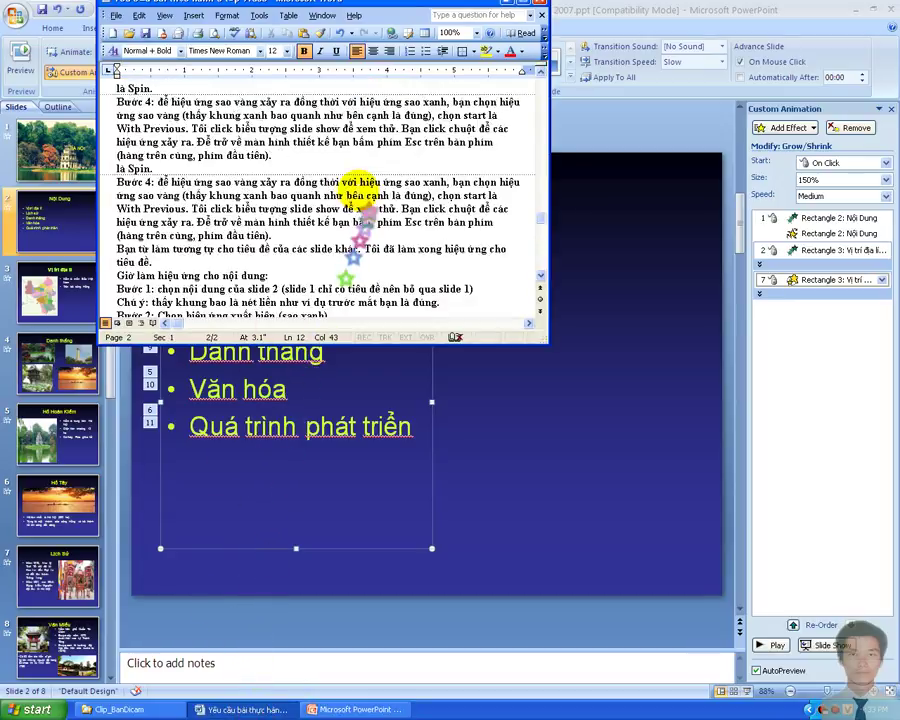
pyautogui.scroll(3, 362, 192)
pyautogui.scroll(3, 365, 190)
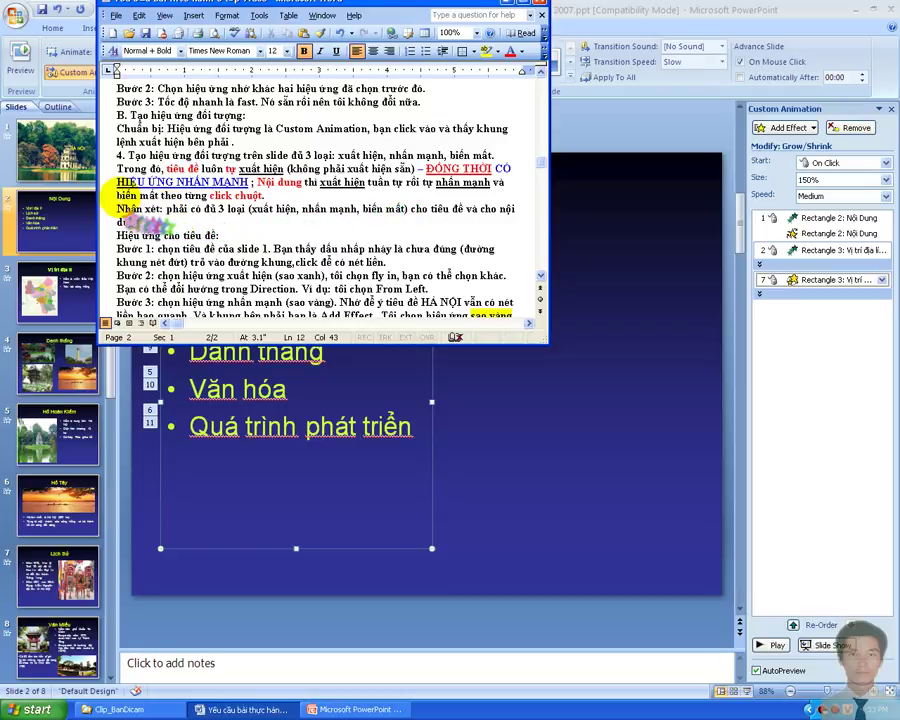
pyautogui.click(118, 197)
pyautogui.moveTo(118, 197); pyautogui.dragTo(160, 197)
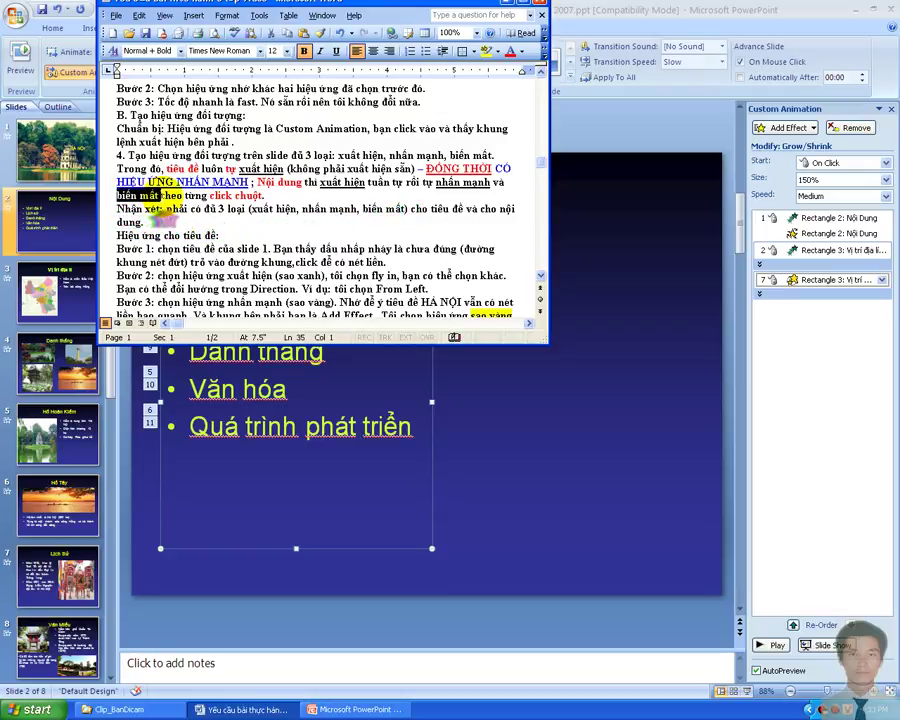
pyautogui.click(338, 52)
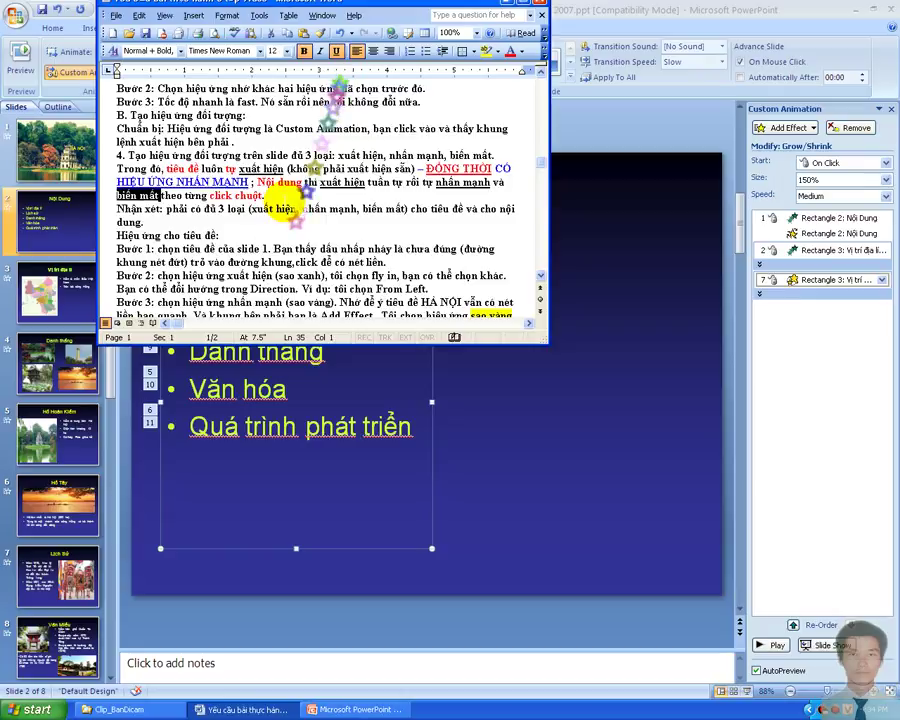
# Start a new line below step 3 for the Bước 4 exit-effect step.
pyautogui.scroll(-5, 290, 204)
pyautogui.scroll(-3, 272, 265)
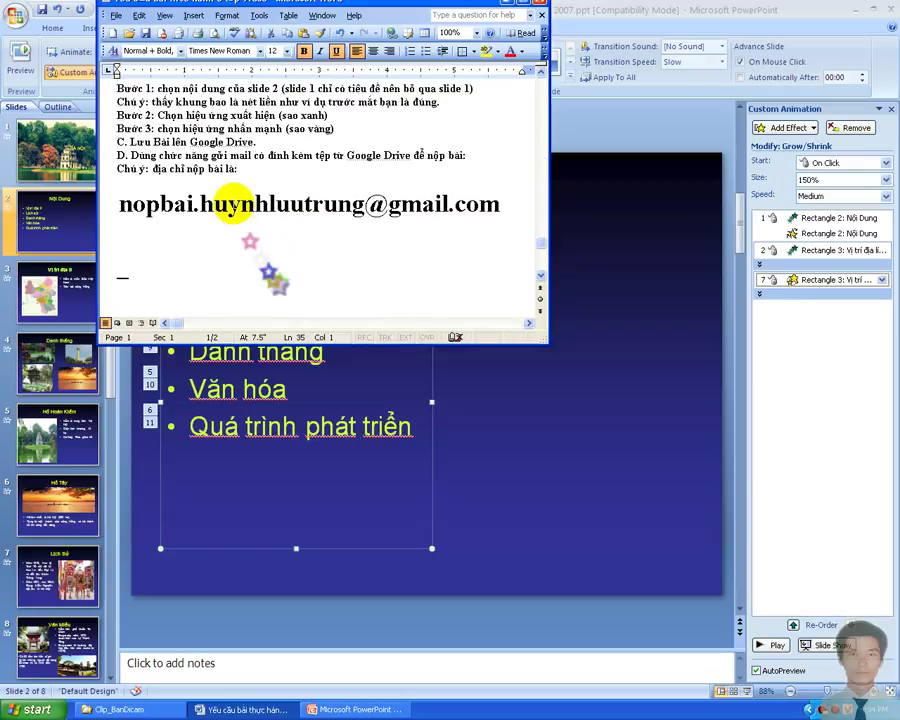
pyautogui.scroll(1, 262, 215)
pyautogui.click(337, 169)
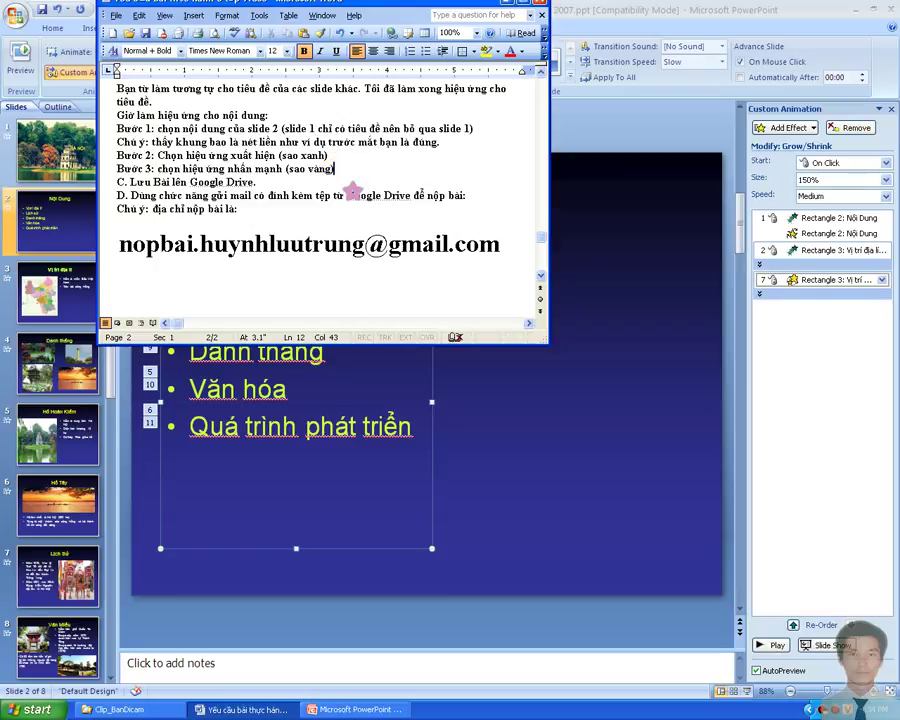
pyautogui.press('Return')
pyautogui.write('Bước 4: chọn hiệu ứng biến mất (sao đỏ)')
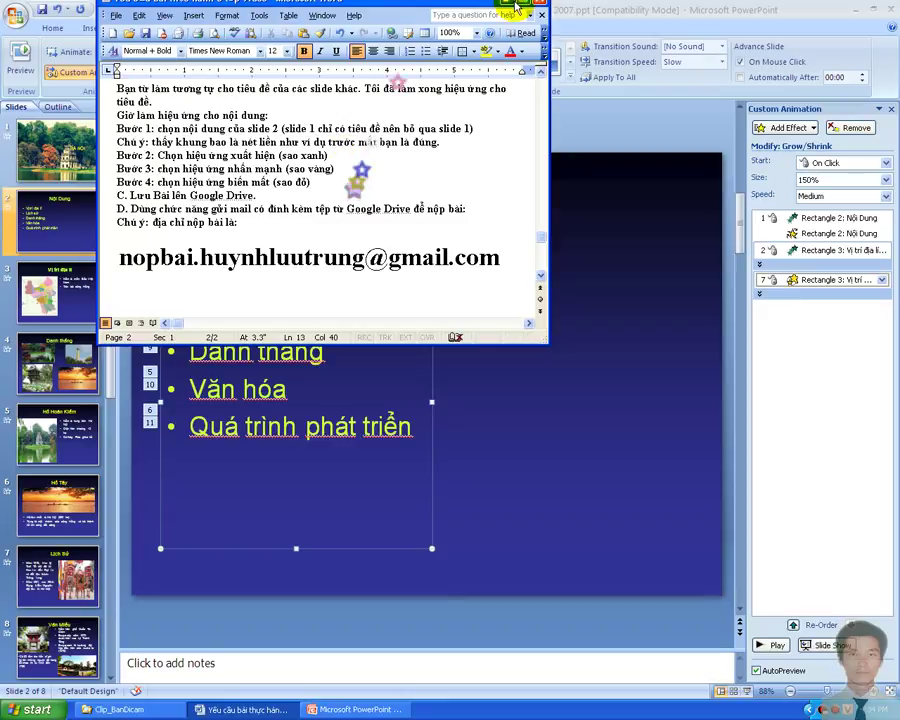
# Give slide 2's bullets a Fly Out exit effect, then bring Word back to the front.
pyautogui.click(786, 130)
pyautogui.click(786, 130)
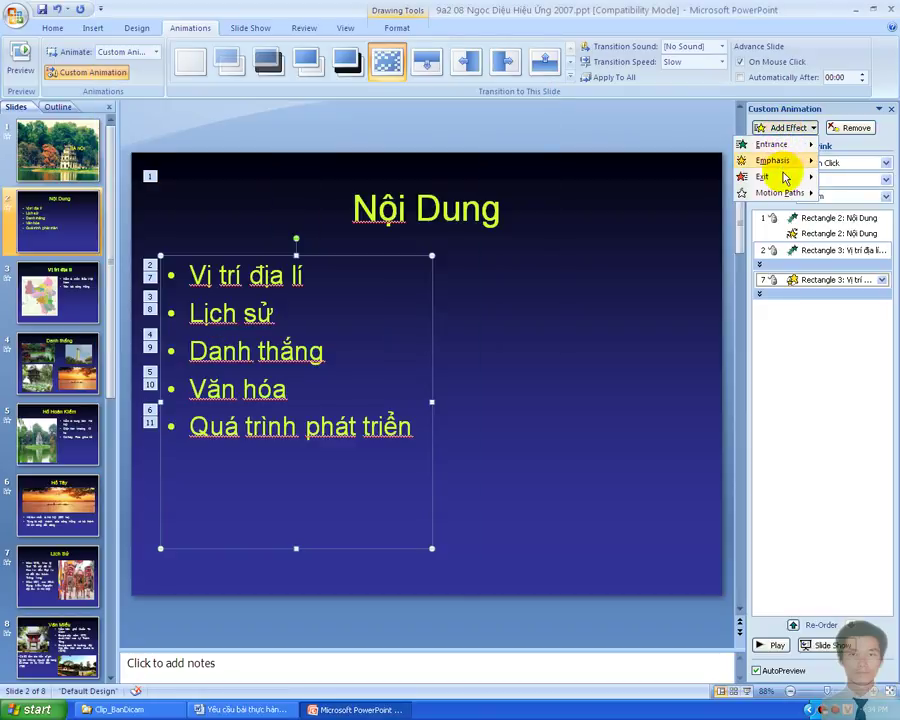
pyautogui.click(672, 243)
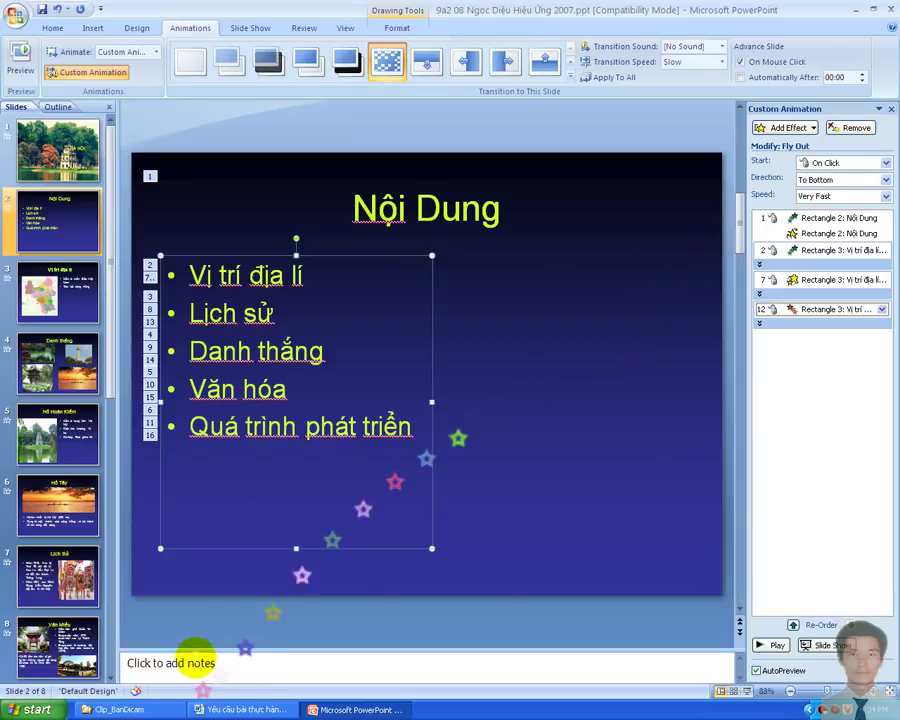
pyautogui.click(289, 710)
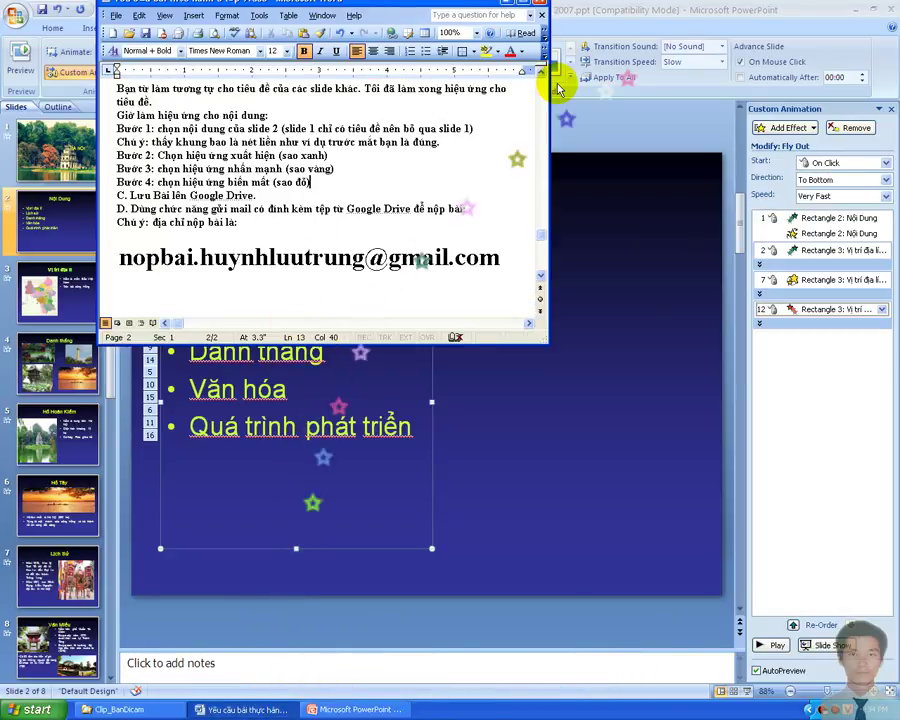
# Add 'Bước 5: kiểm thử.' below step 4 and switch back to PowerPoint.
pyautogui.press('Return')
pyautogui.write('Bước 5: kiểm thử.')
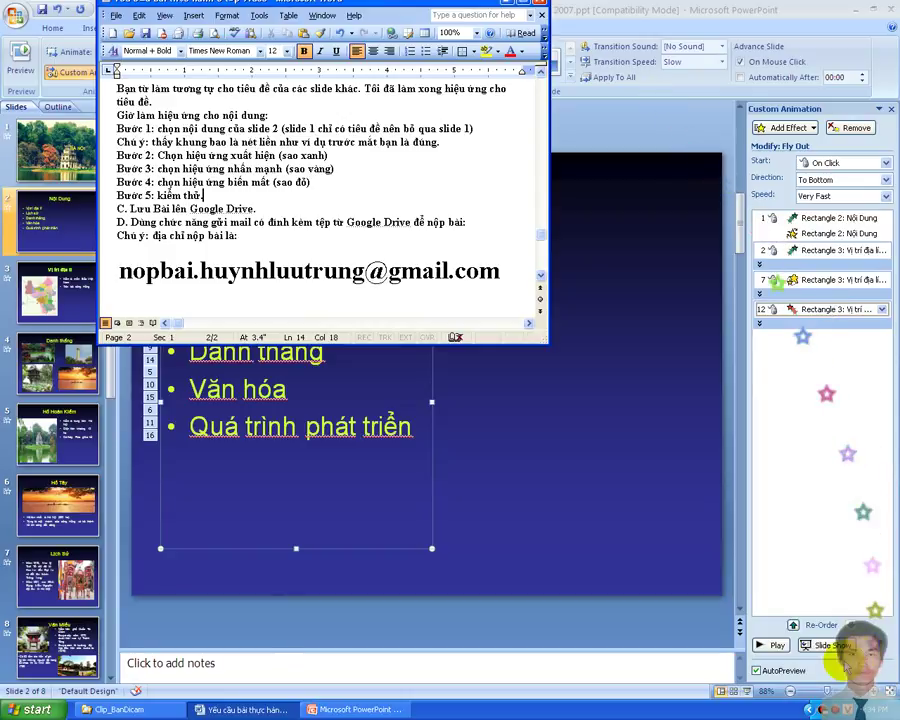
pyautogui.click(749, 695)
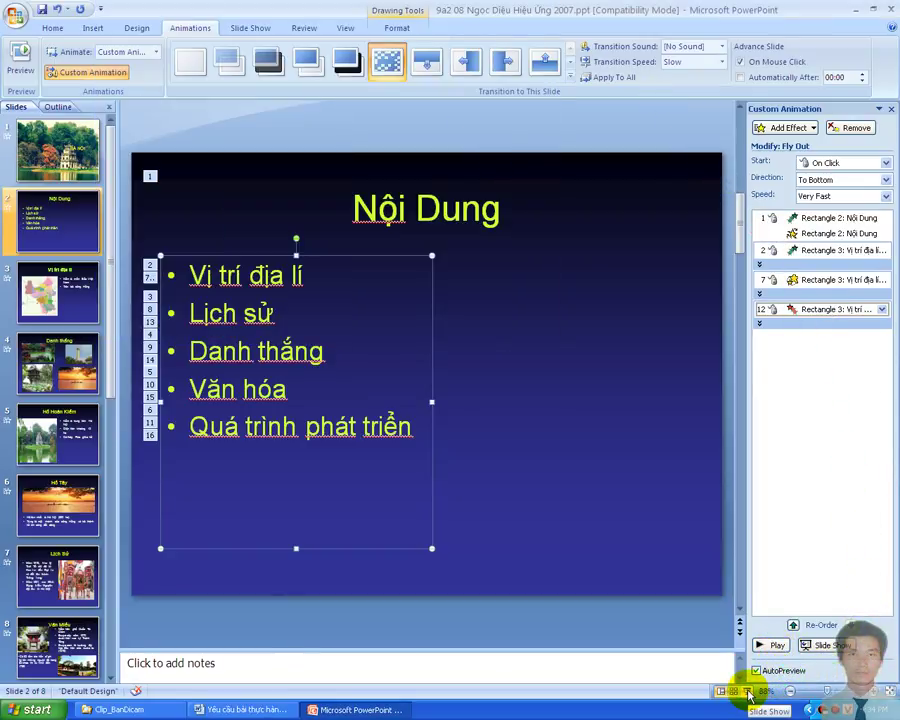
pyautogui.click(749, 695)
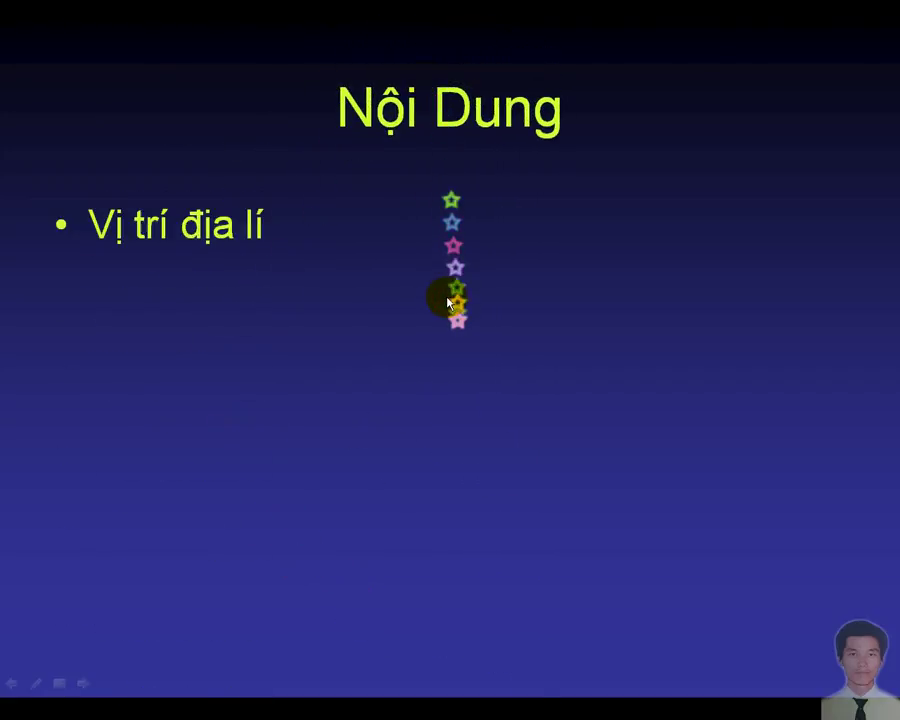
pyautogui.click(447, 301)
pyautogui.click(447, 301)
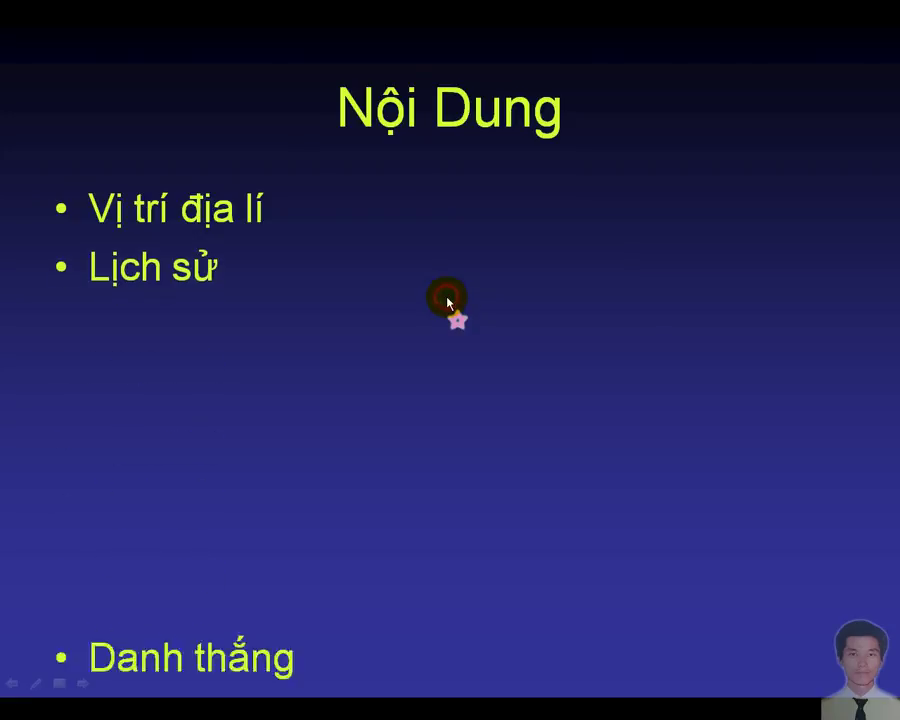
pyautogui.click(447, 301)
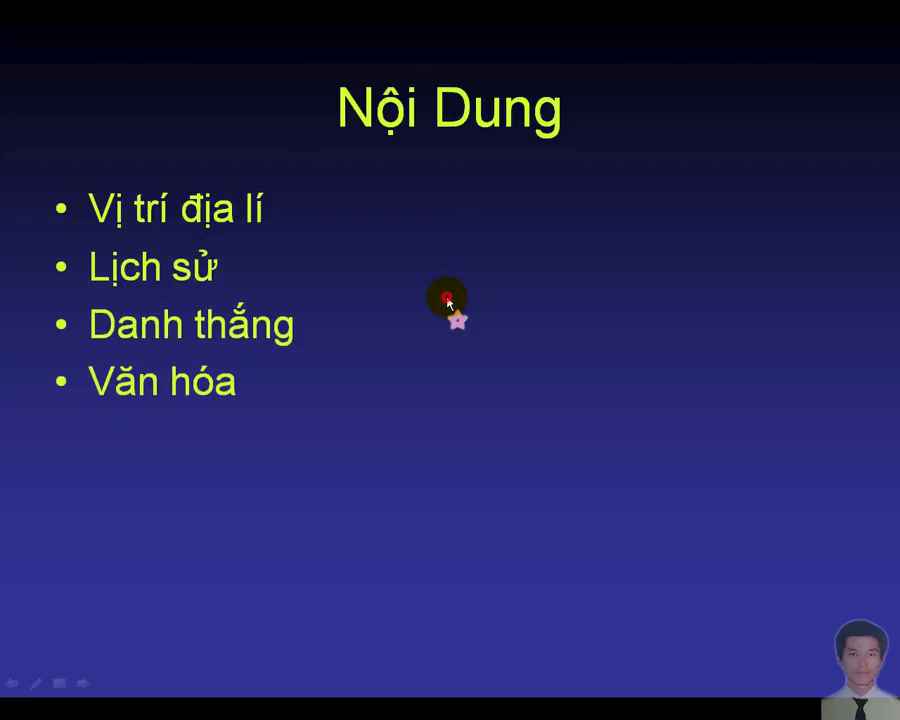
pyautogui.click(447, 301)
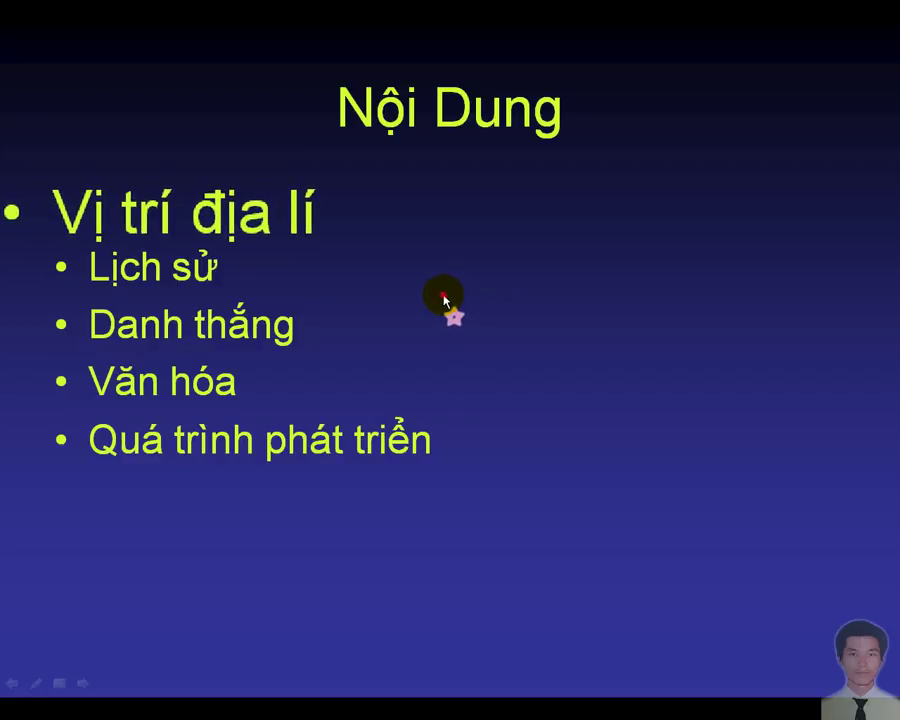
pyautogui.click(444, 296)
pyautogui.click(444, 294)
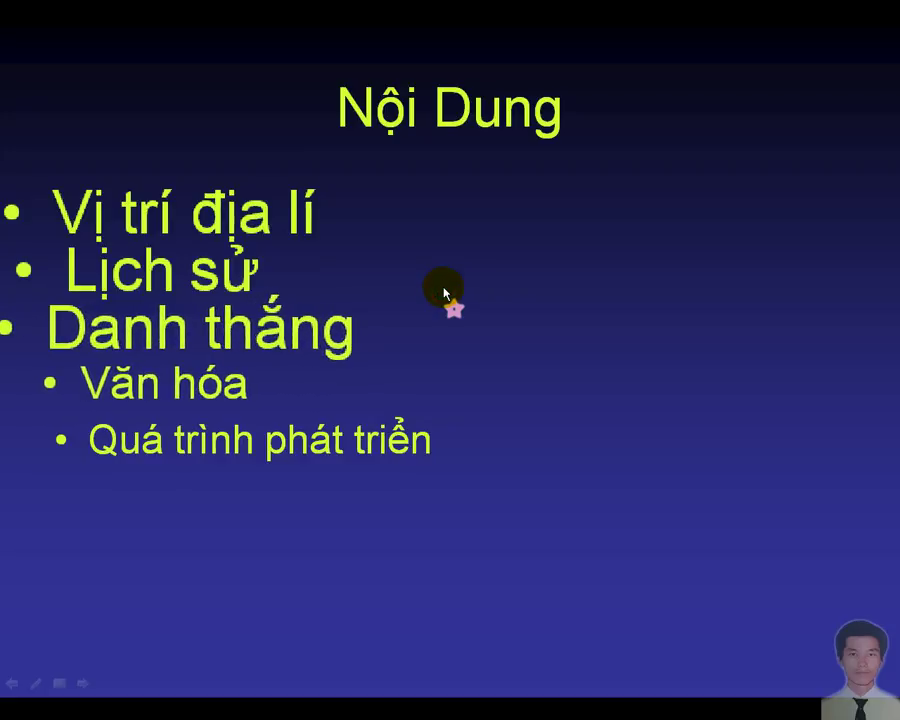
pyautogui.click(444, 291)
pyautogui.click(444, 292)
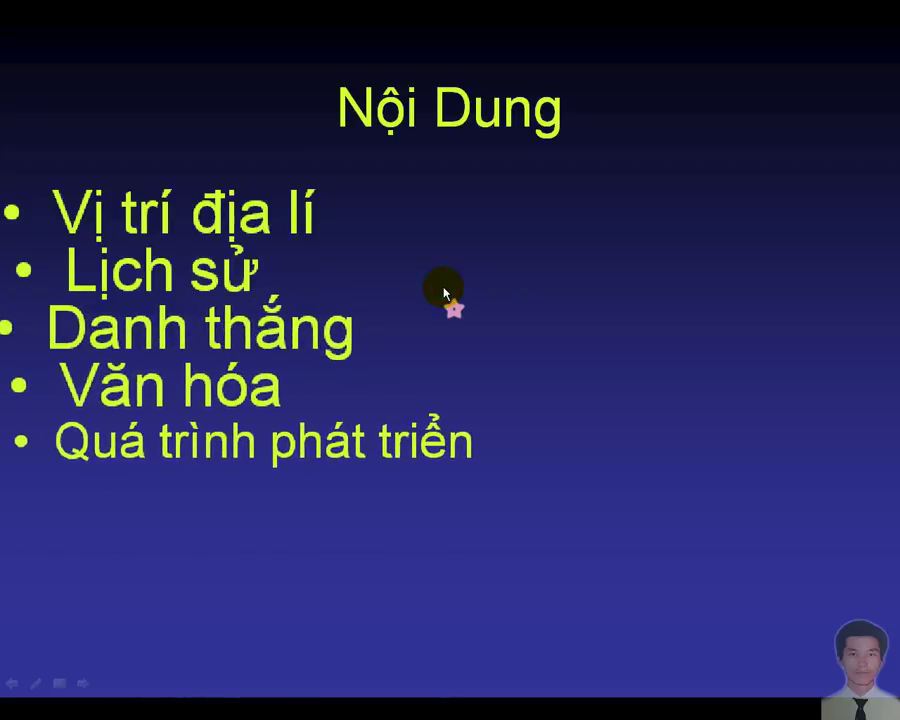
pyautogui.click(444, 292)
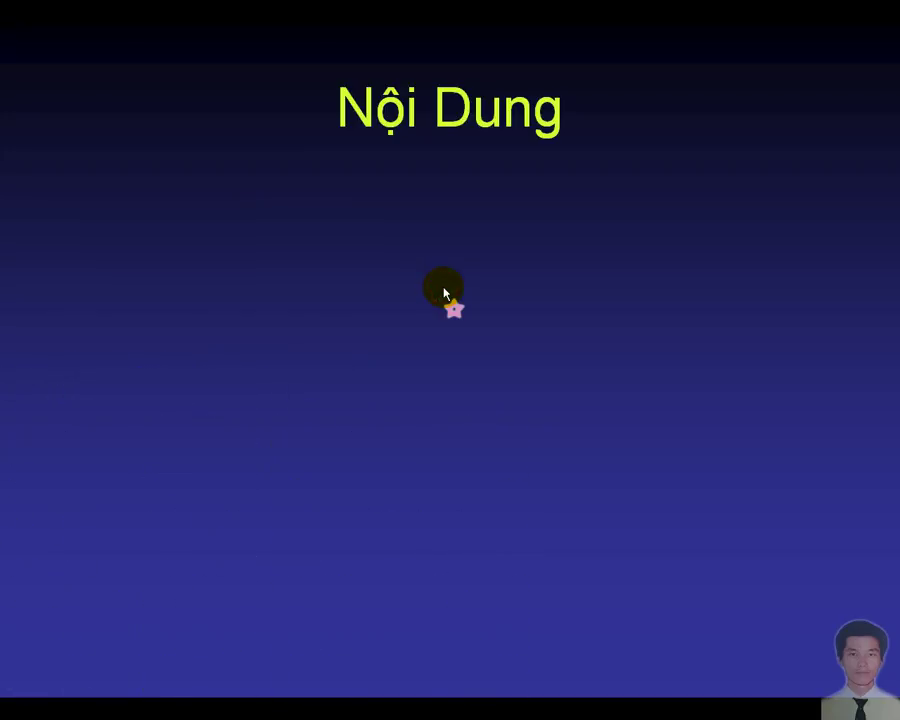
pyautogui.press('Escape')
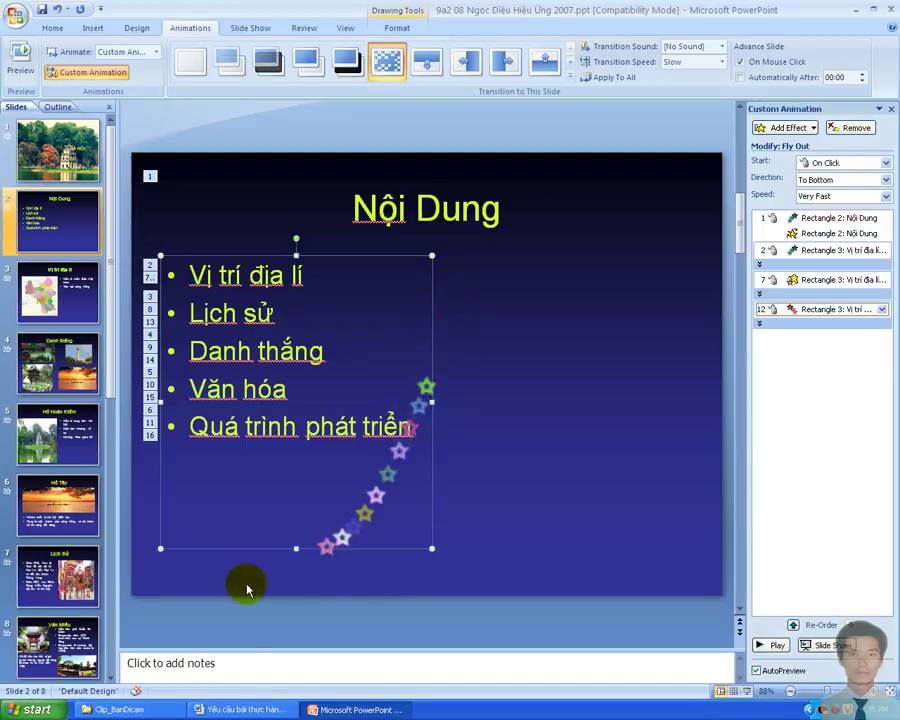
# In the Word notes, add a short reminder at the line end and fix a mistyped letter.
pyautogui.click(245, 709)
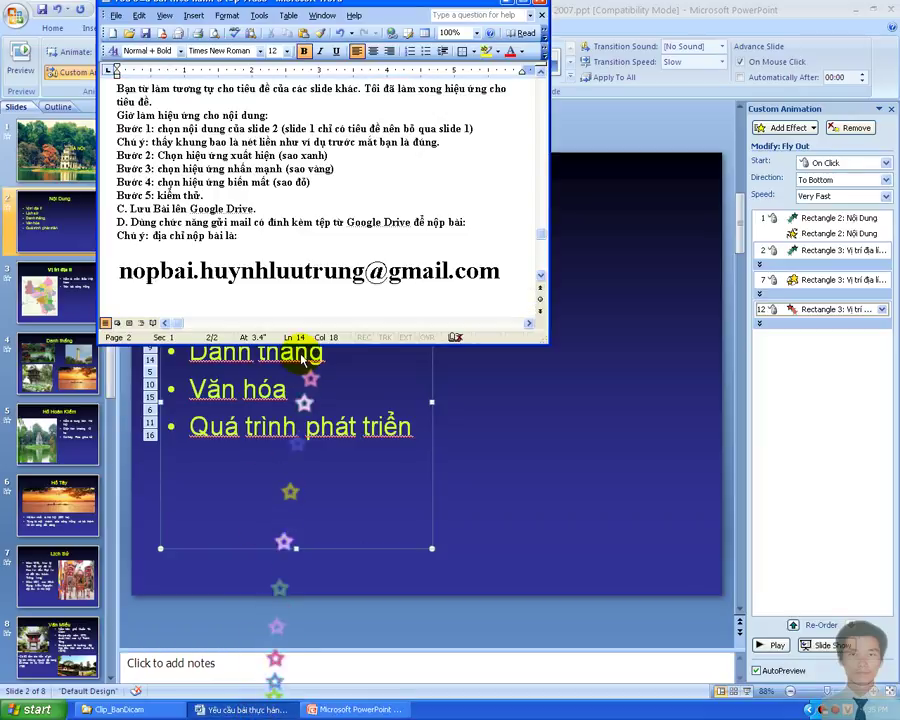
pyautogui.write(' Nhớ click chuột')
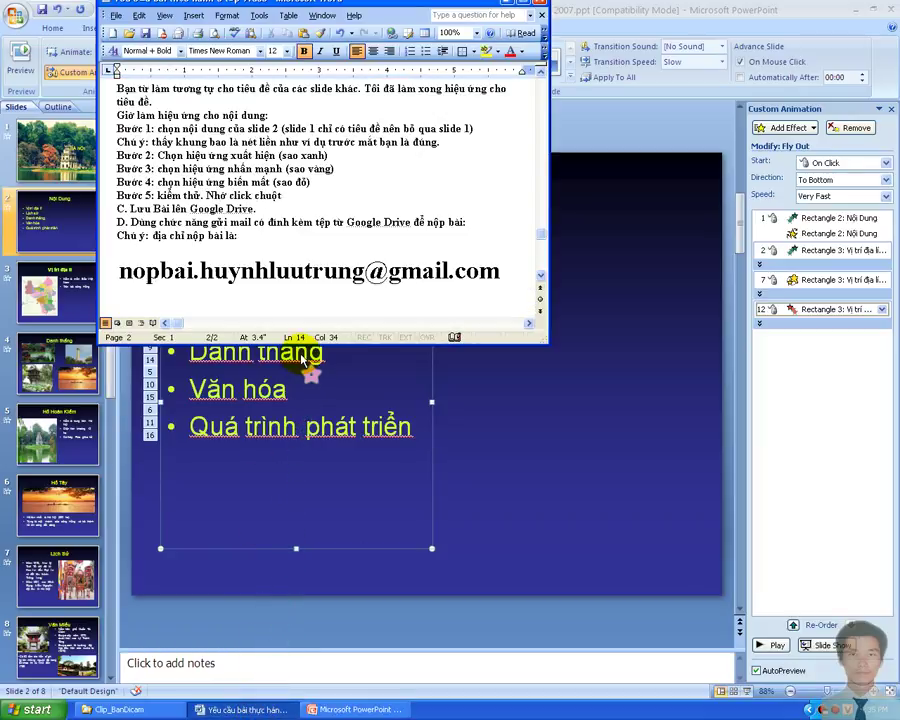
pyautogui.write(' đ')
pyautogui.write(' ca')
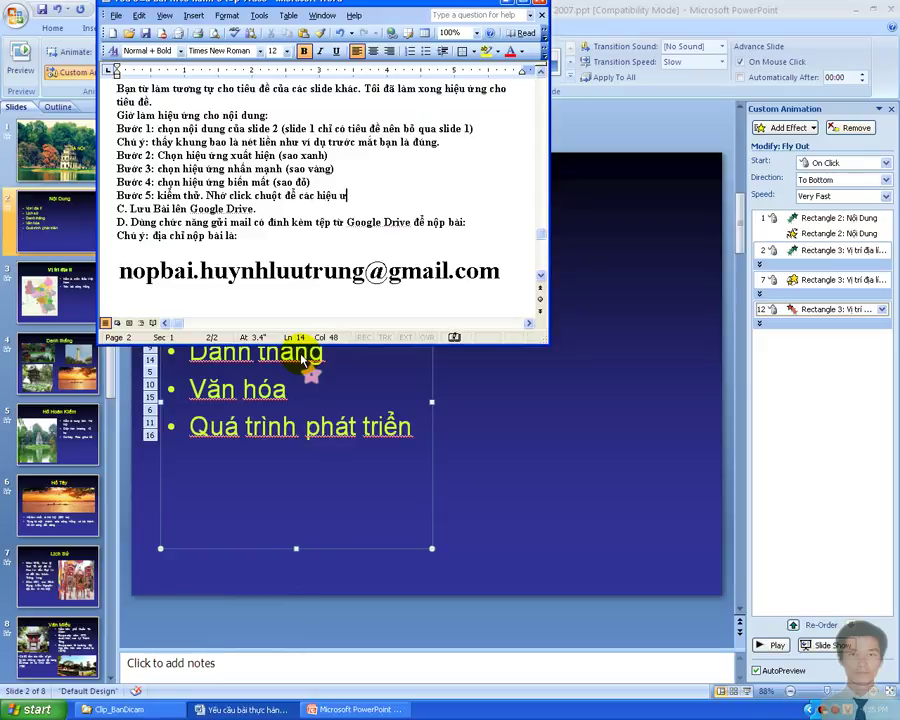
pyautogui.press('BackSpace')
pyautogui.press('BackSpace')
pyautogui.press('BackSpace')
pyautogui.write('xảy ra')
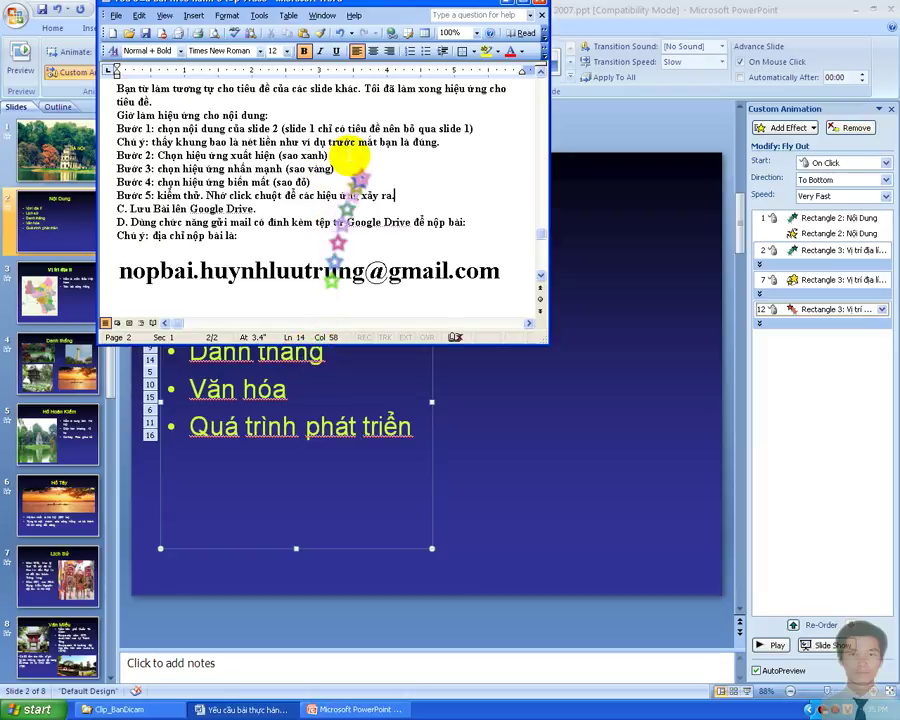
# Underline the phrase 'từng click chuột' in the Word notes.
pyautogui.scroll(5, 342, 158)
pyautogui.scroll(1, 345, 150)
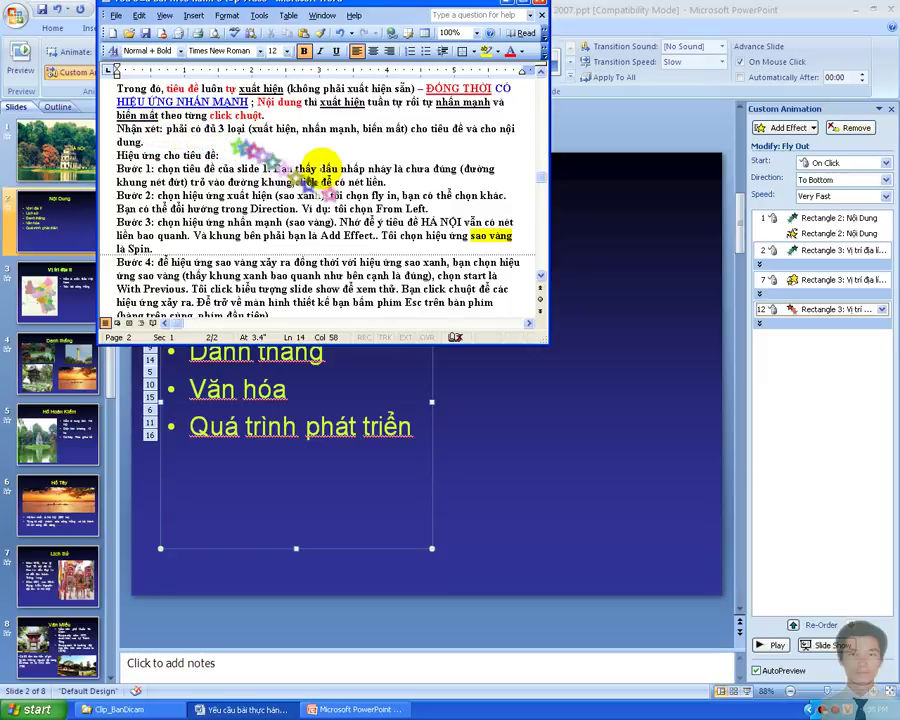
pyautogui.moveTo(185, 115); pyautogui.dragTo(262, 115)
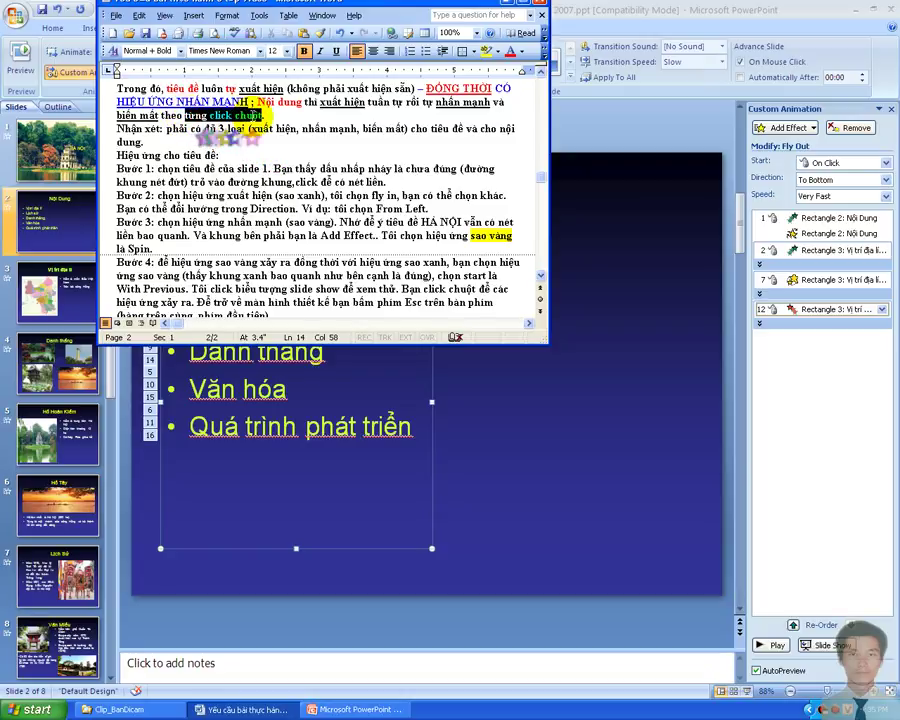
pyautogui.click(338, 52)
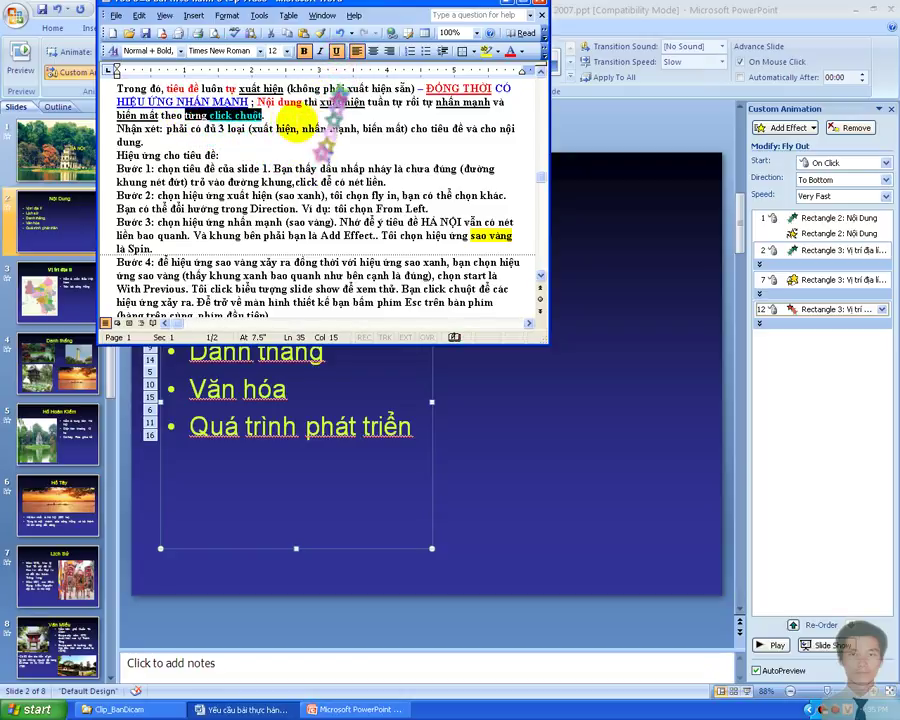
pyautogui.click(300, 115)
# Extend Bước 5 to say each effect must start On Click, shown by a mouse icon.
pyautogui.scroll(-5, 285, 222)
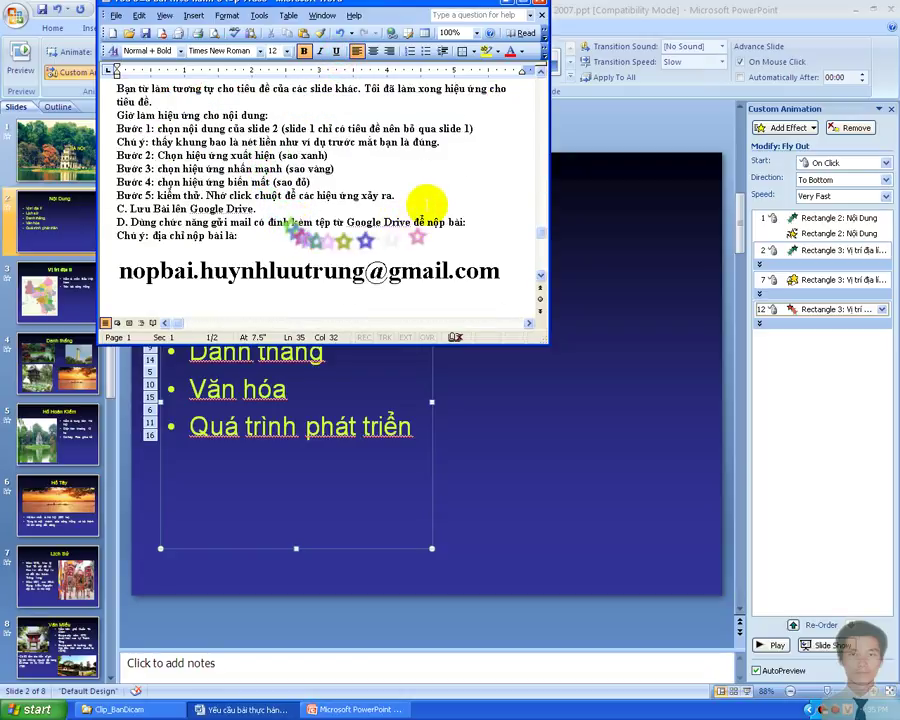
pyautogui.click(404, 195)
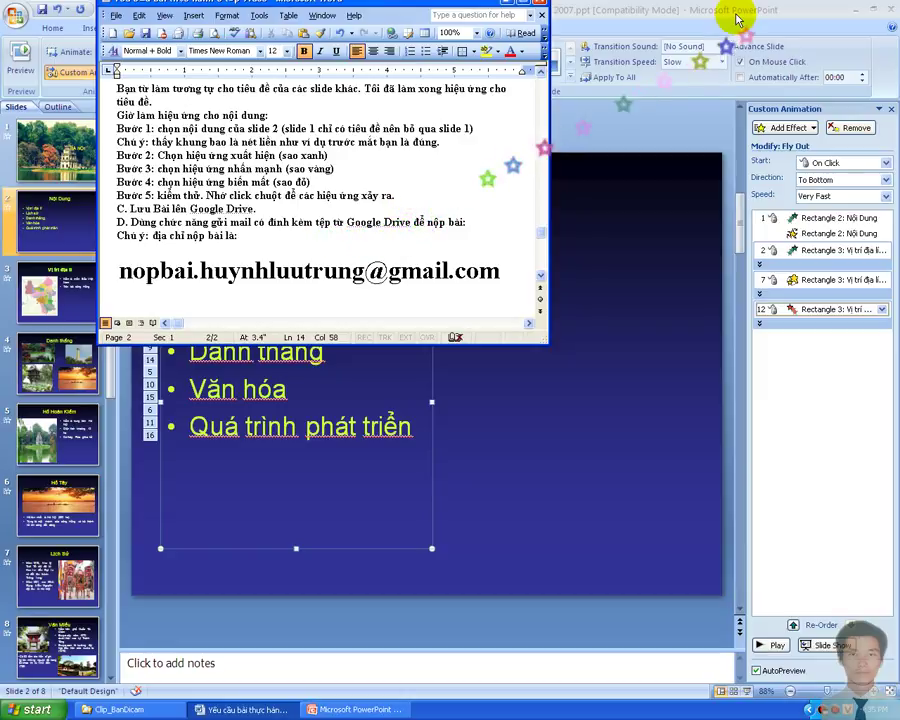
pyautogui.write('Đề')
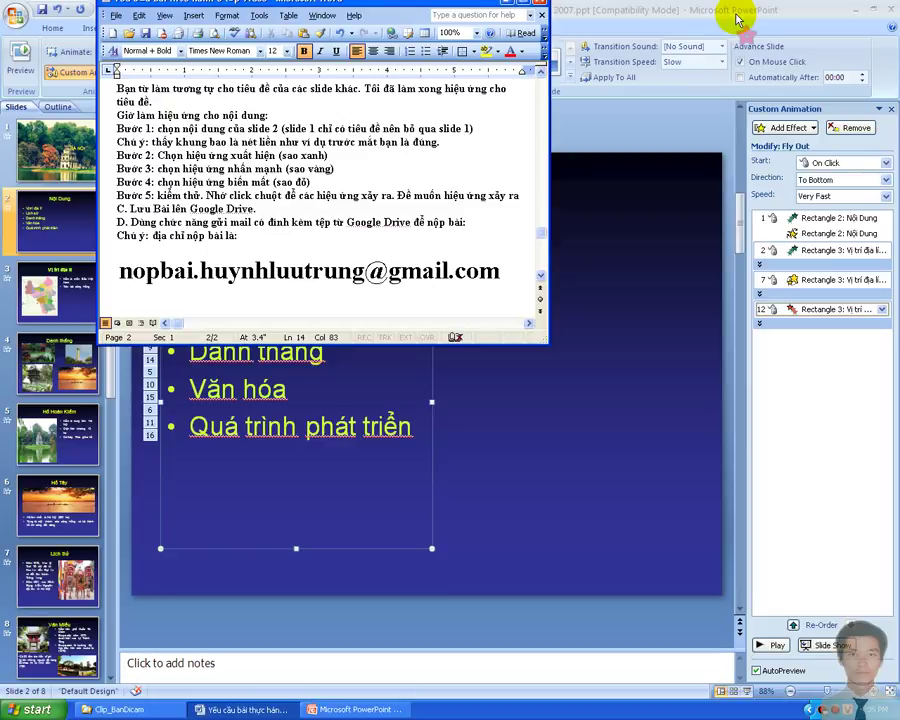
pyautogui.write('tượng chuột trước hiệu')
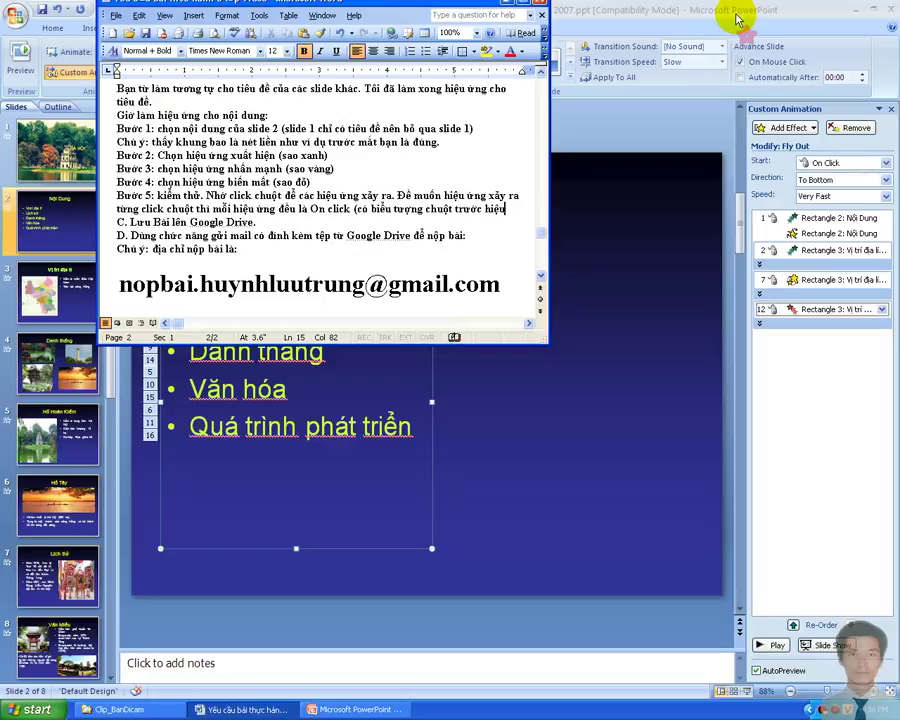
pyautogui.write('ứng')
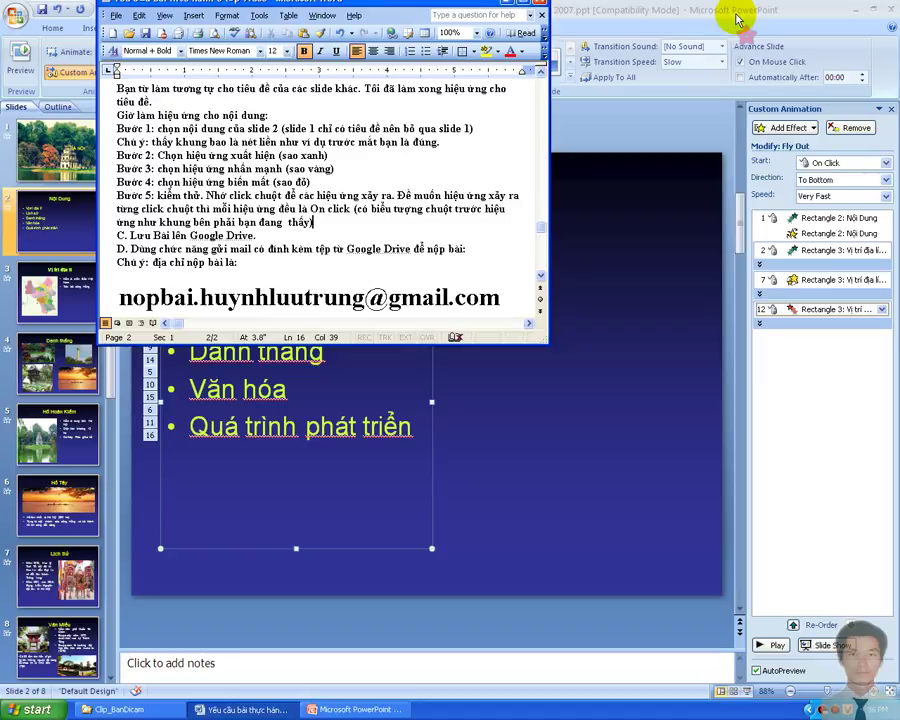
pyautogui.click(760, 265)
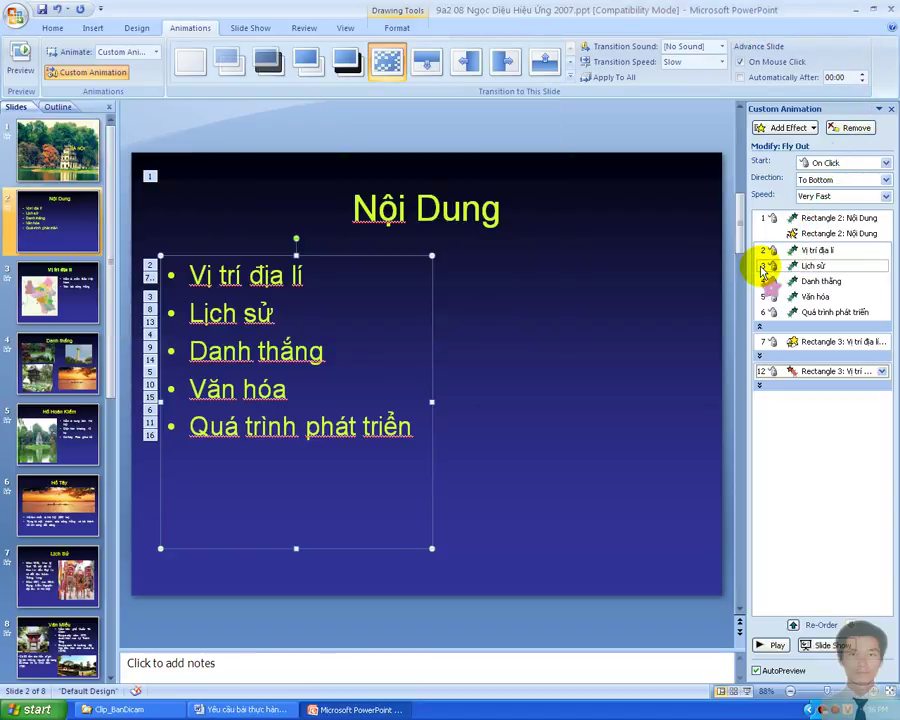
# Expand slide 2's emphasis and exit effect groups so items 7–16 each show separately.
pyautogui.click(759, 355)
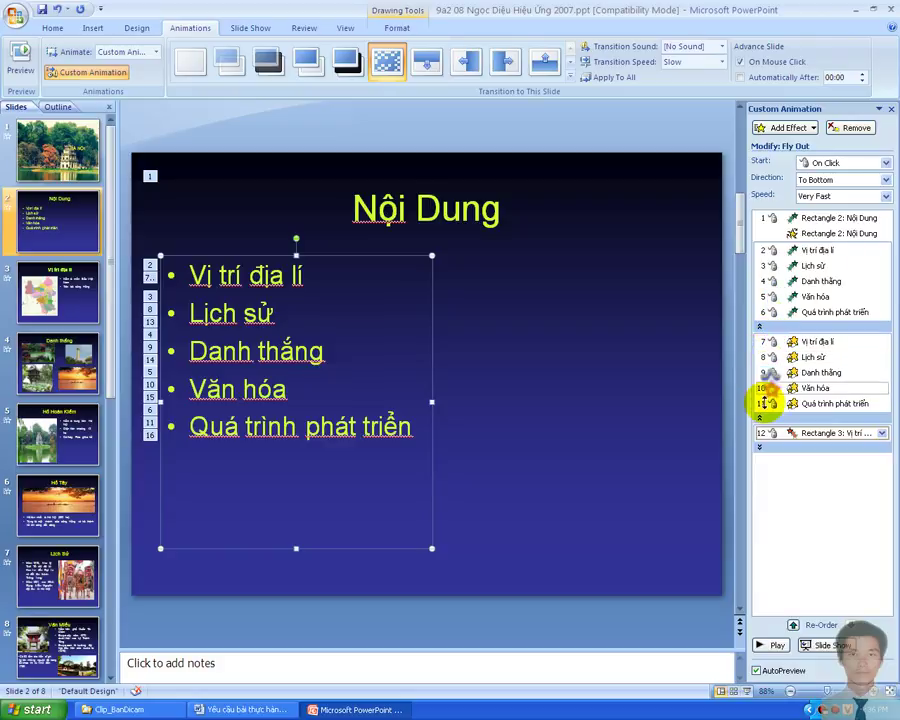
pyautogui.moveTo(763, 402); pyautogui.dragTo(760, 450)
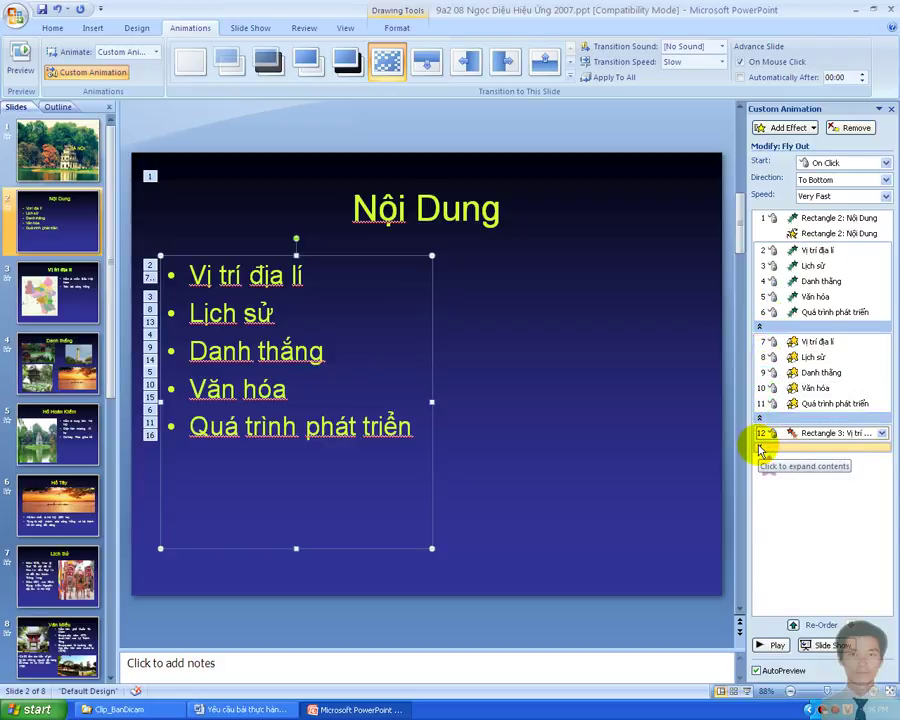
pyautogui.click(759, 447)
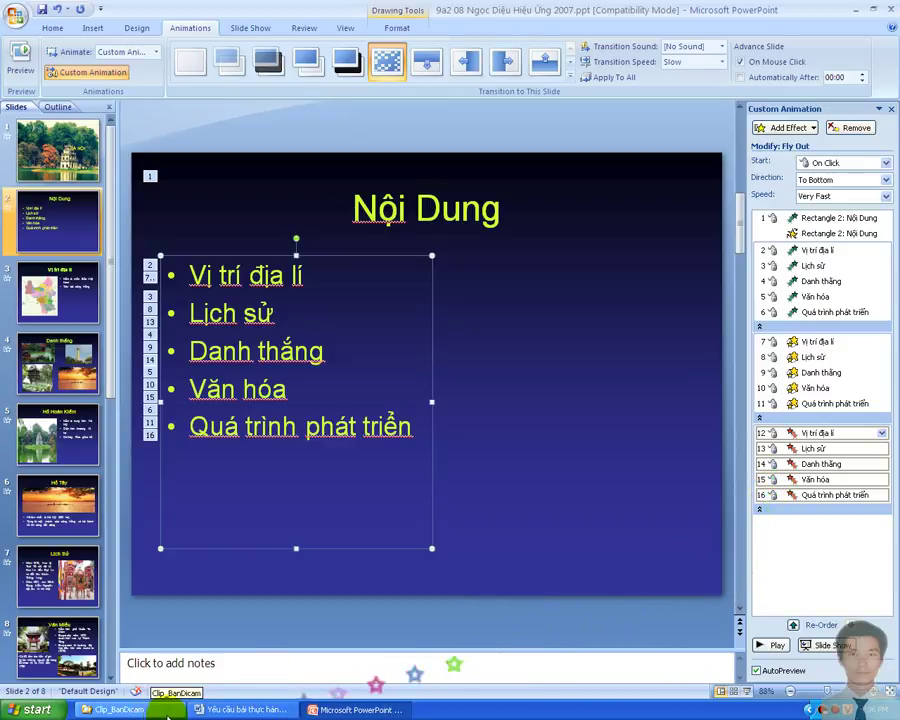
# Finish the Bước 5 sentence and add a line saying to repeat this for remaining slides.
pyautogui.click(225, 712)
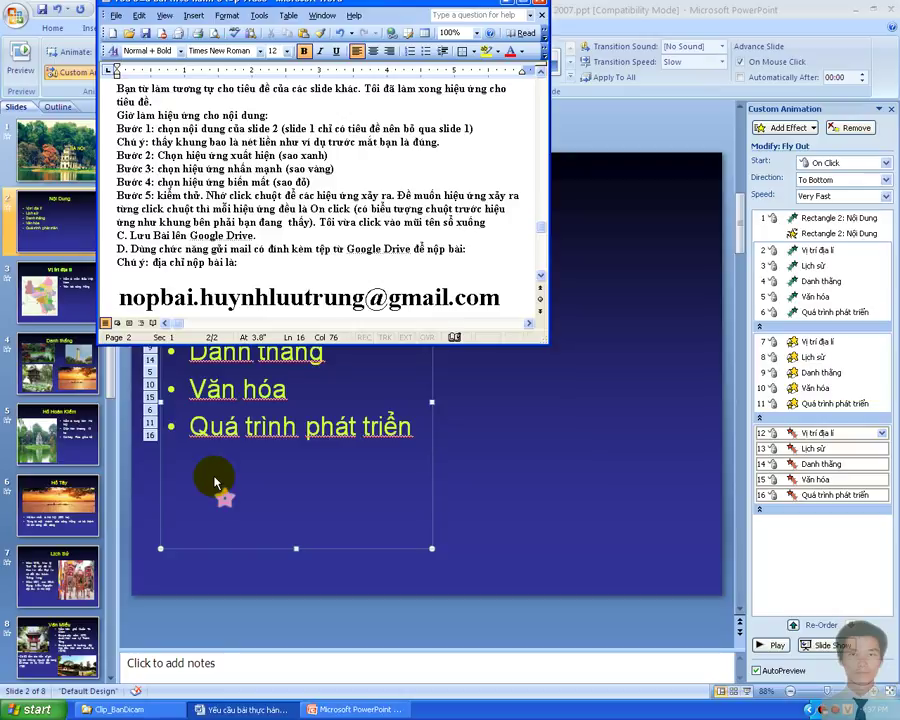
pyautogui.write('ays')
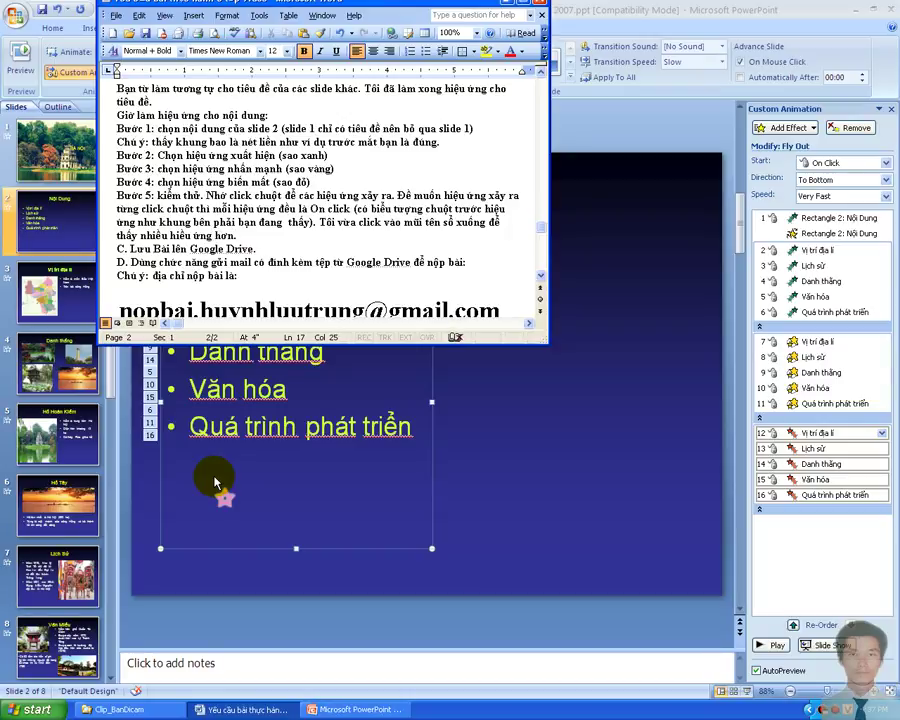
pyautogui.press('Return')
pyautogui.write('B')
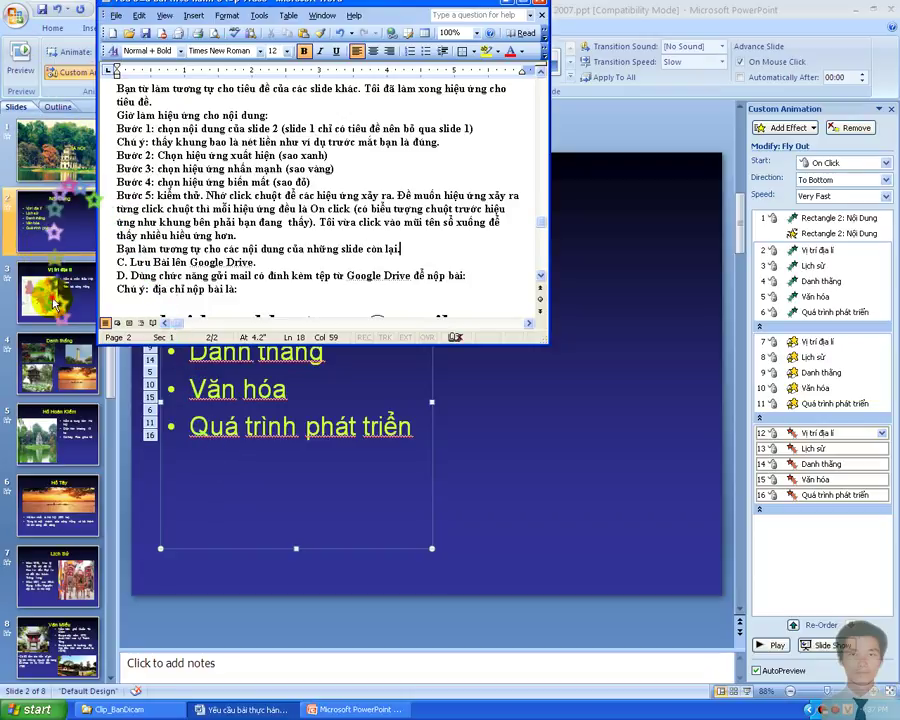
pyautogui.click(50, 225)
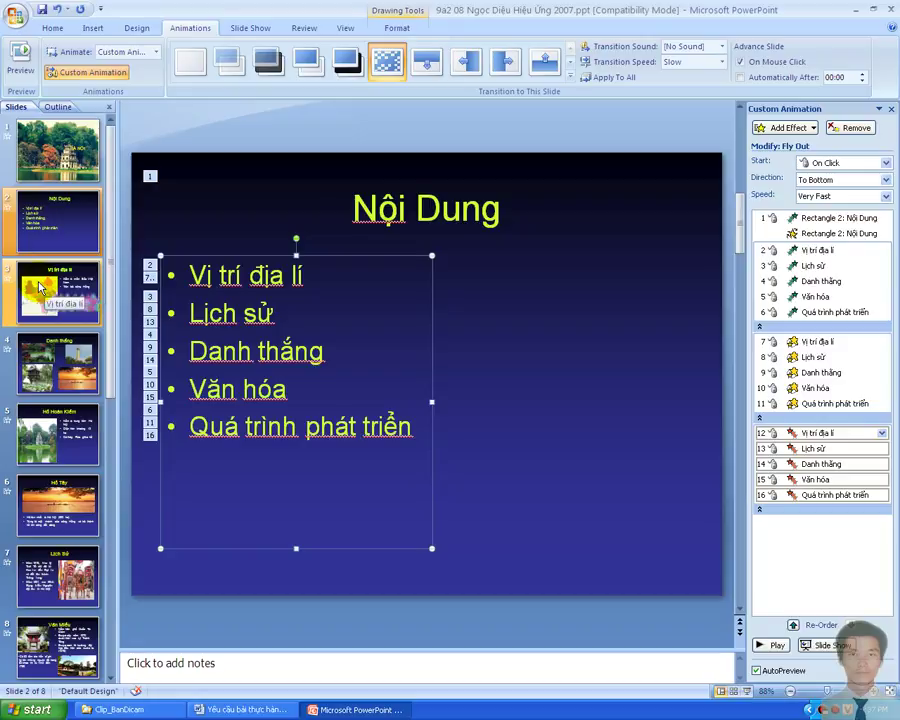
# On slide 3, give the map picture a Fly In entrance.
pyautogui.click(40, 288)
pyautogui.click(305, 372)
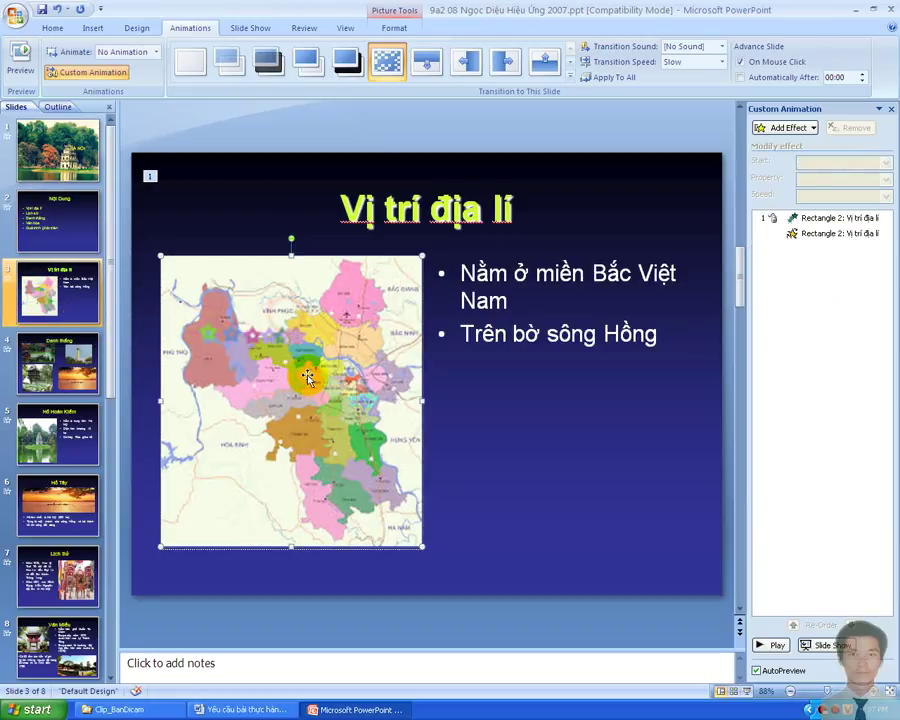
pyautogui.click(784, 128)
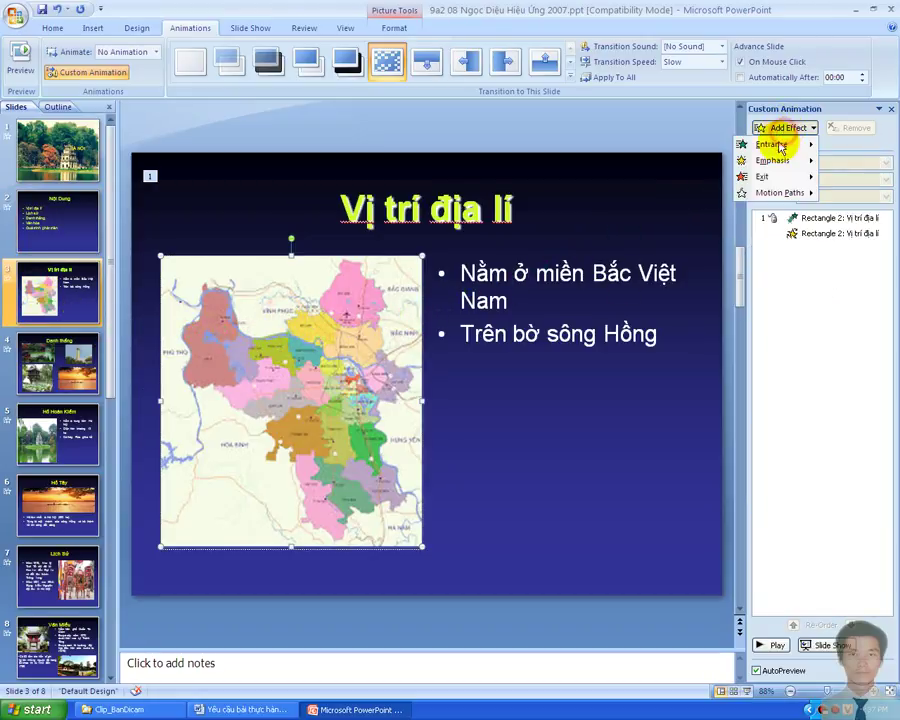
pyautogui.moveTo(774, 150)
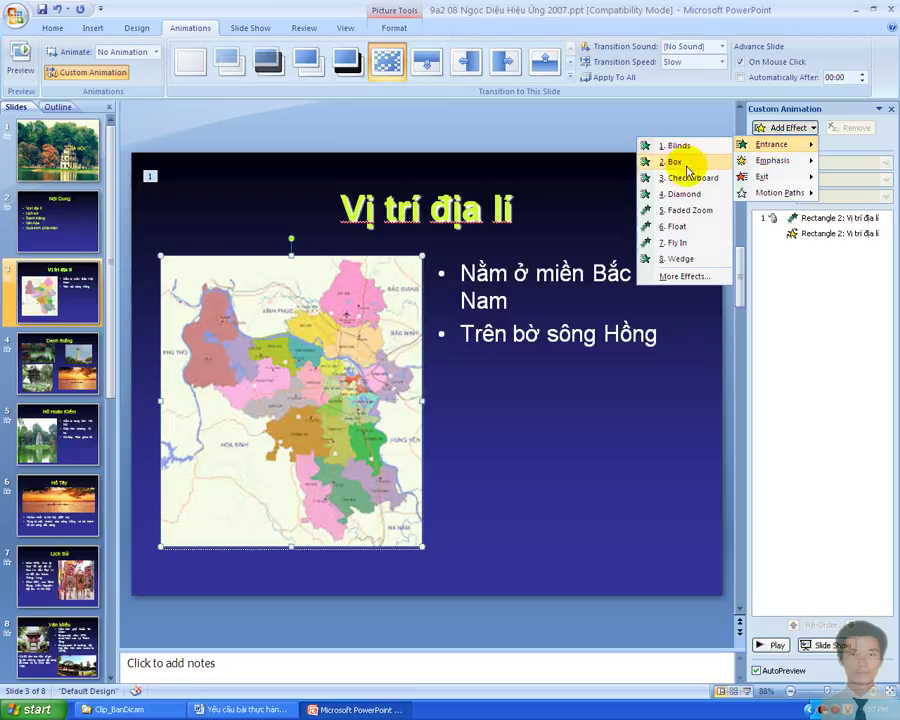
pyautogui.click(676, 242)
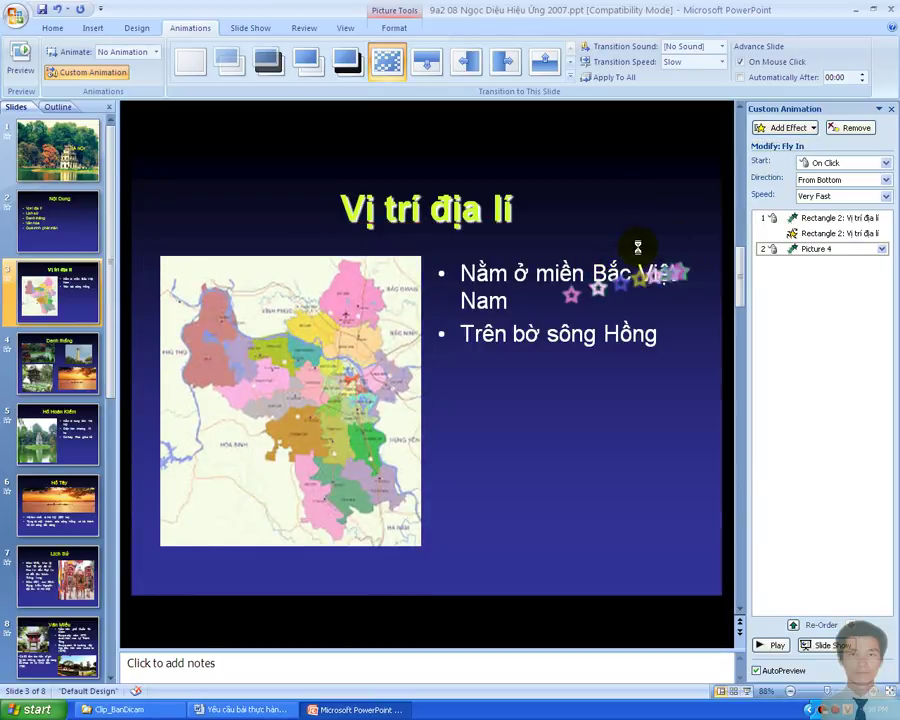
# Add a Spin emphasis to the map picture.
pyautogui.click(788, 128)
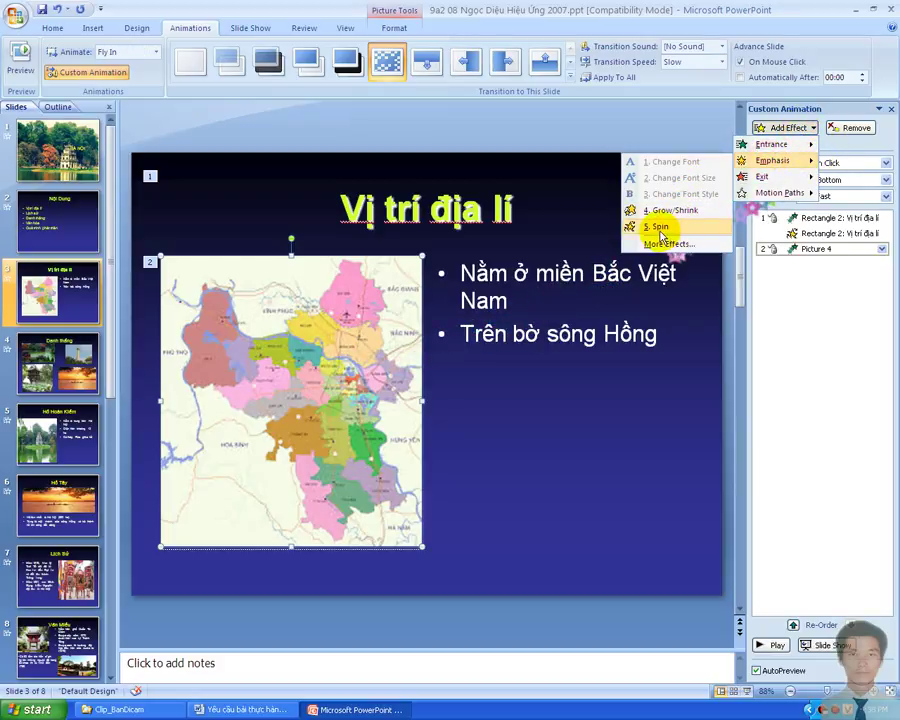
pyautogui.click(658, 226)
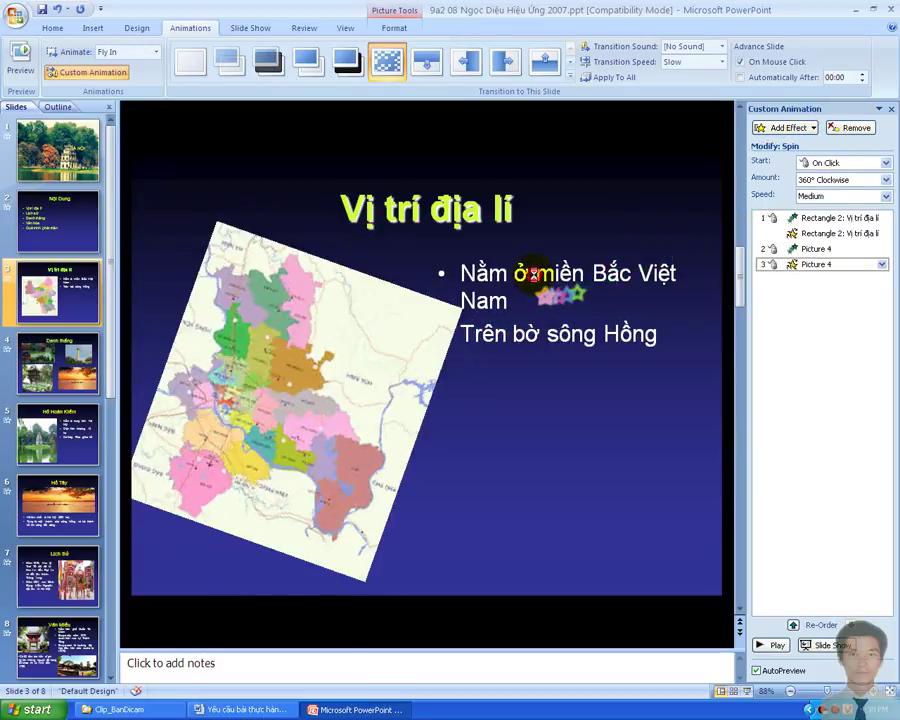
pyautogui.click(505, 270)
pyautogui.click(505, 266)
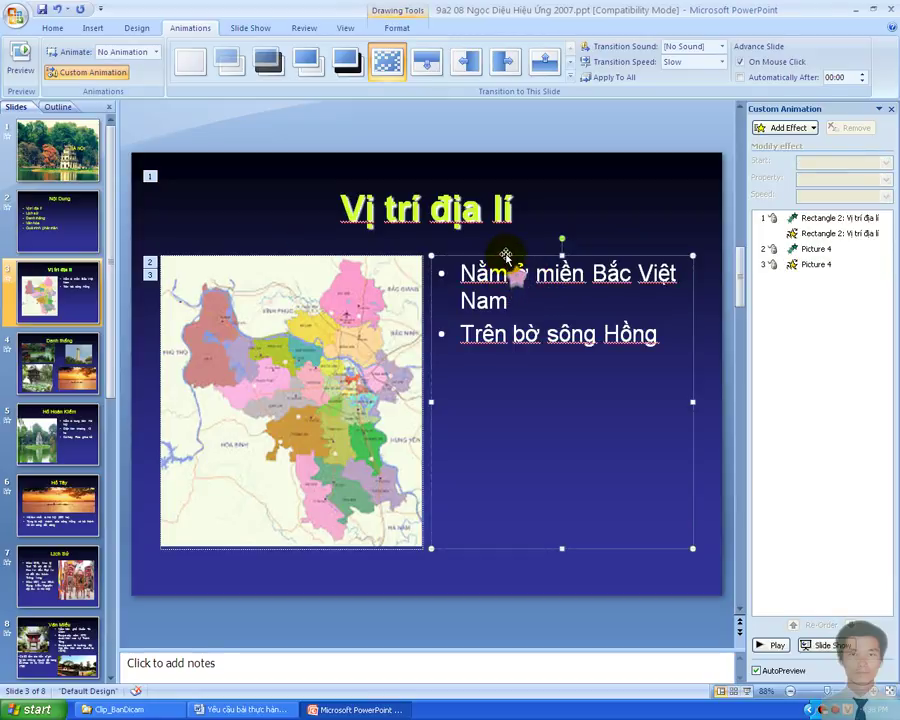
# Give the bullet text box a Checkerboard entrance effect.
pyautogui.click(788, 127)
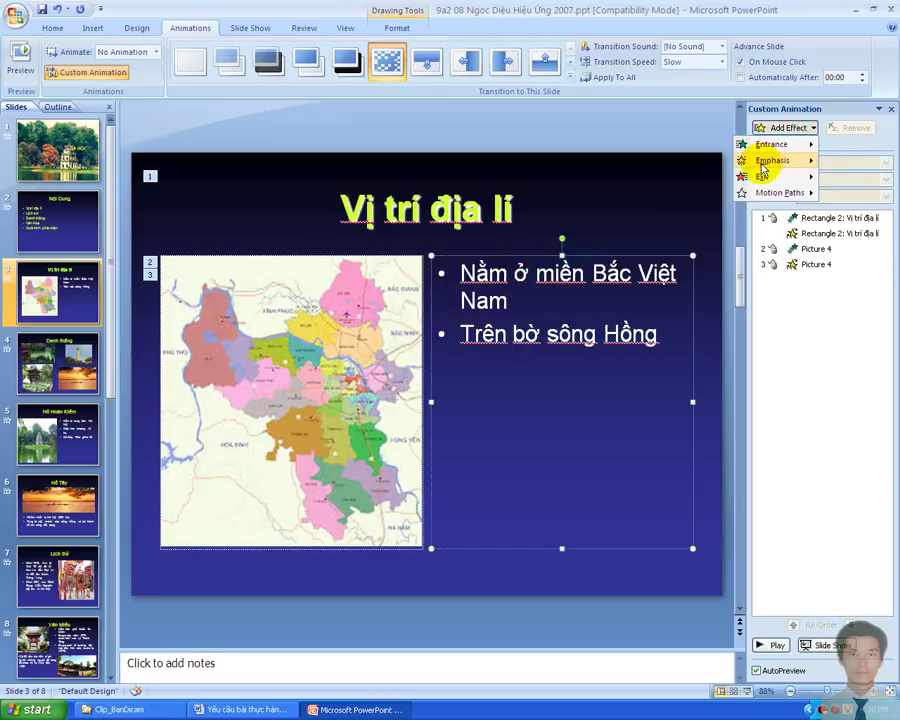
pyautogui.moveTo(800, 144)
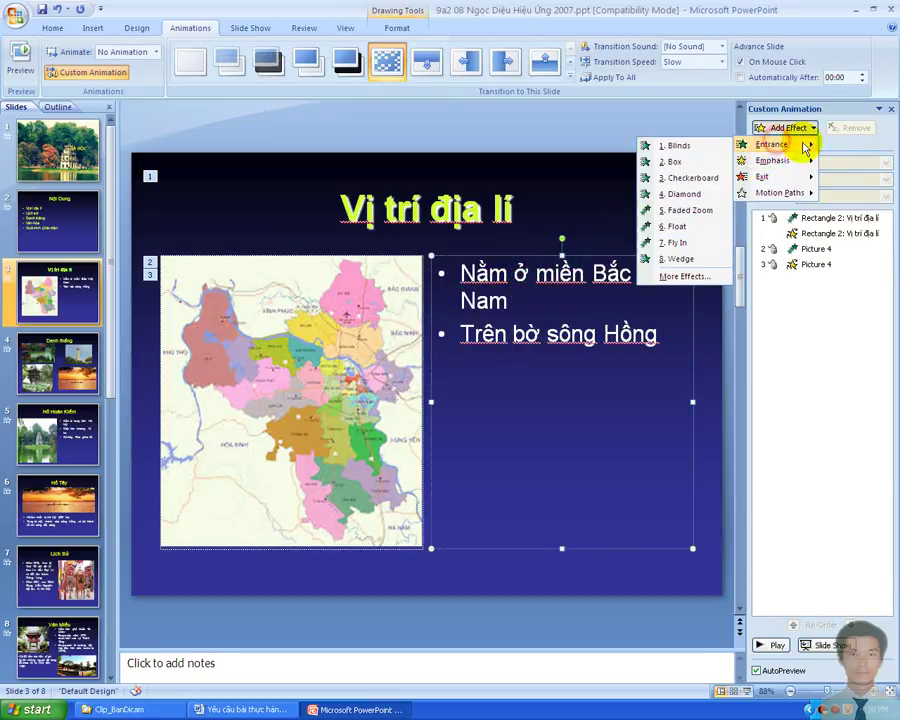
pyautogui.click(694, 178)
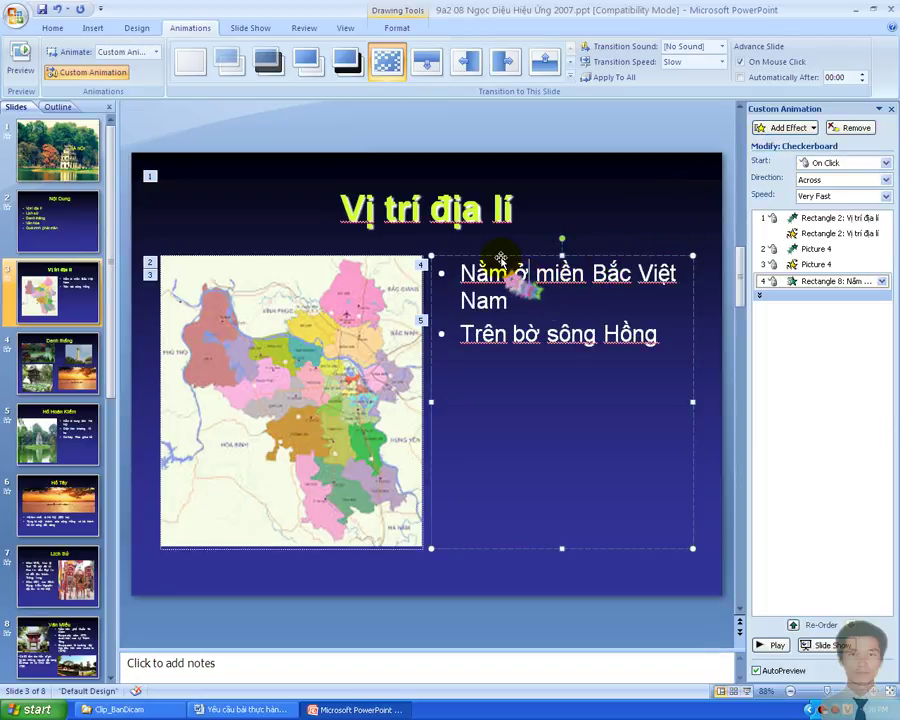
# Add a Teeter emphasis to the bullet text from More Effects, after previewing Blink.
pyautogui.click(778, 127)
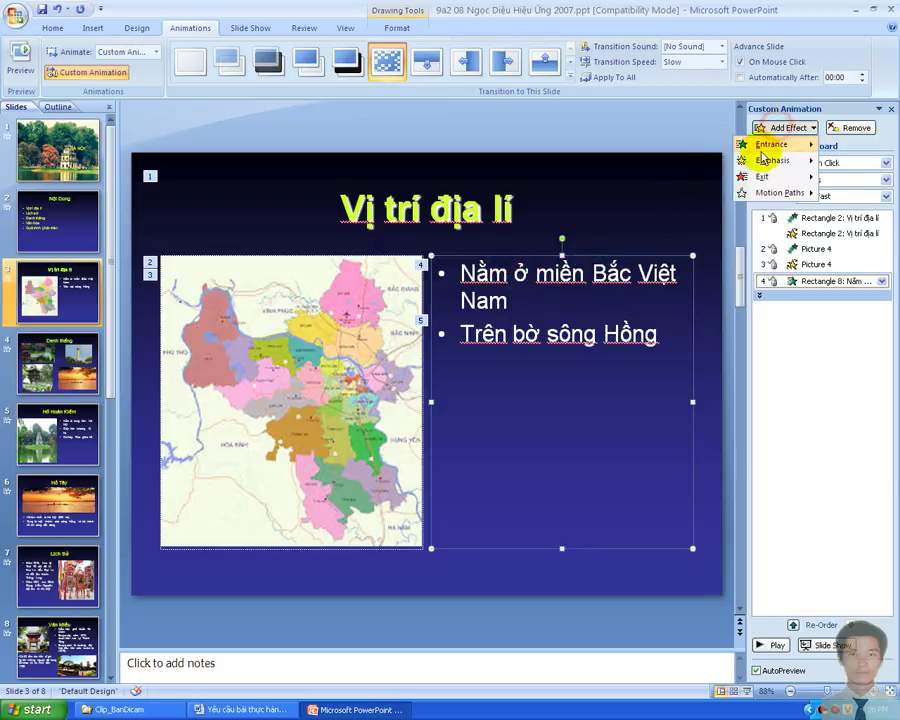
pyautogui.moveTo(766, 160)
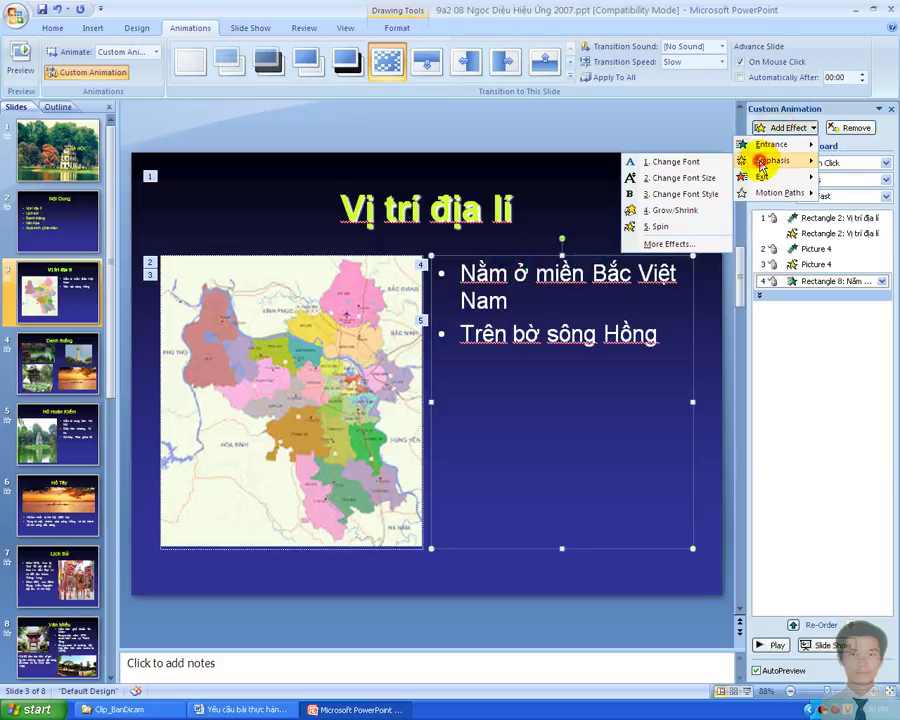
pyautogui.click(660, 245)
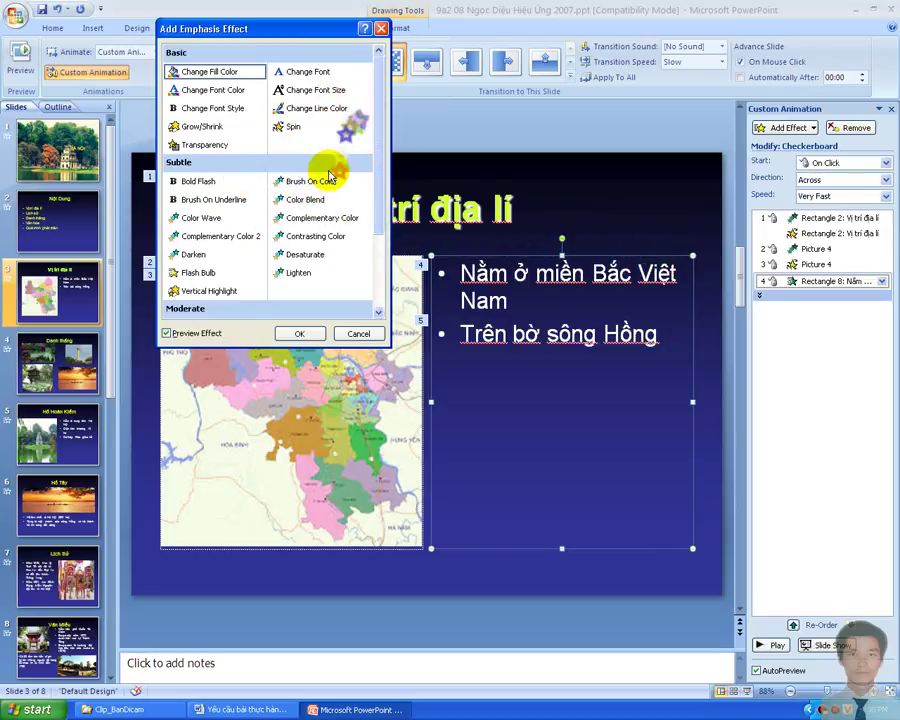
pyautogui.scroll(-1, 262, 258)
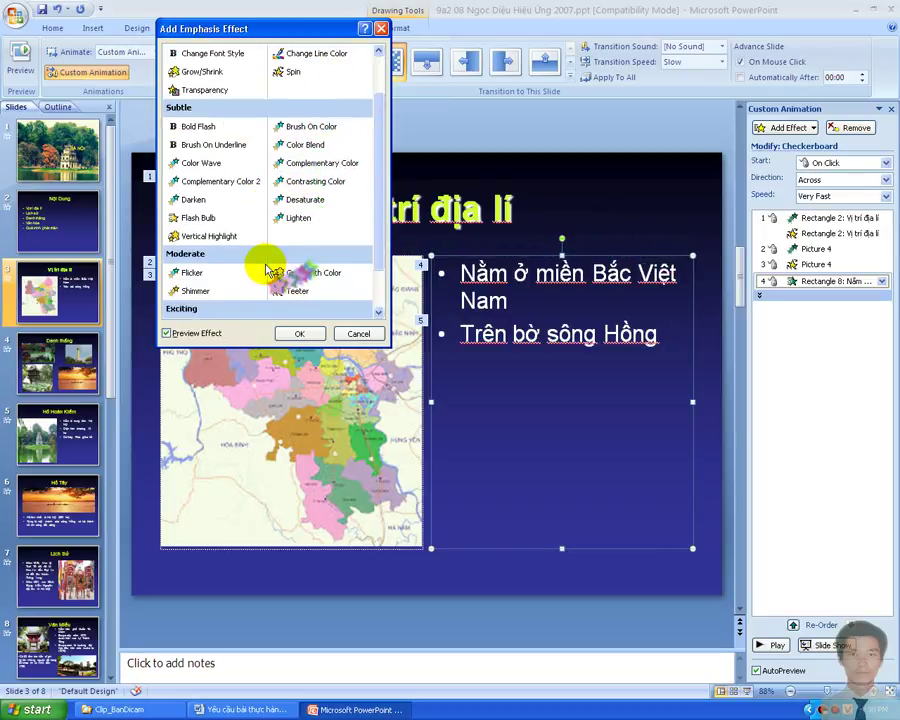
pyautogui.scroll(-1, 270, 266)
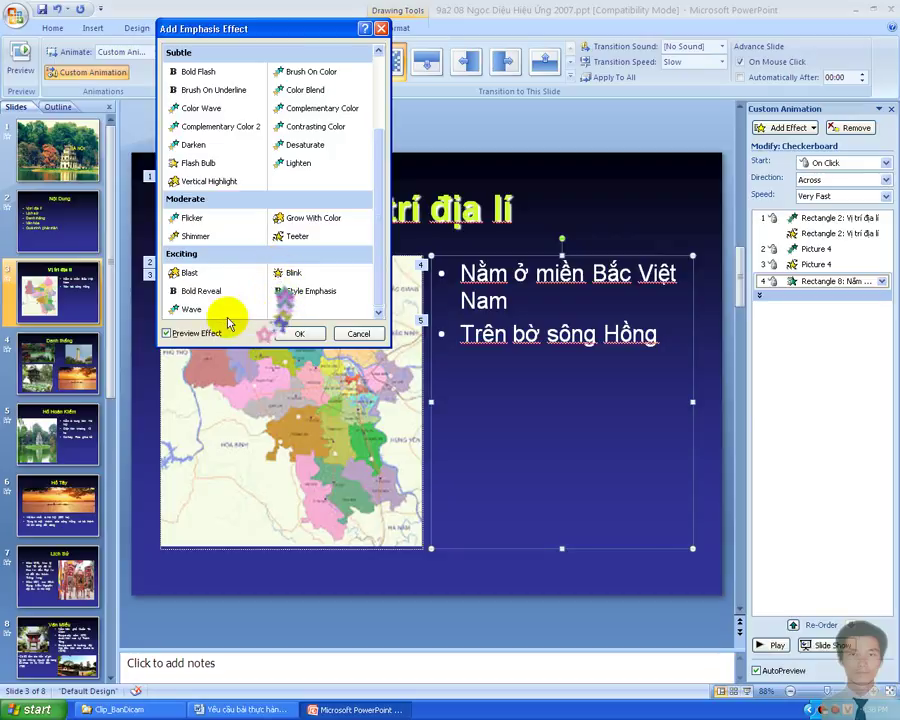
pyautogui.click(292, 272)
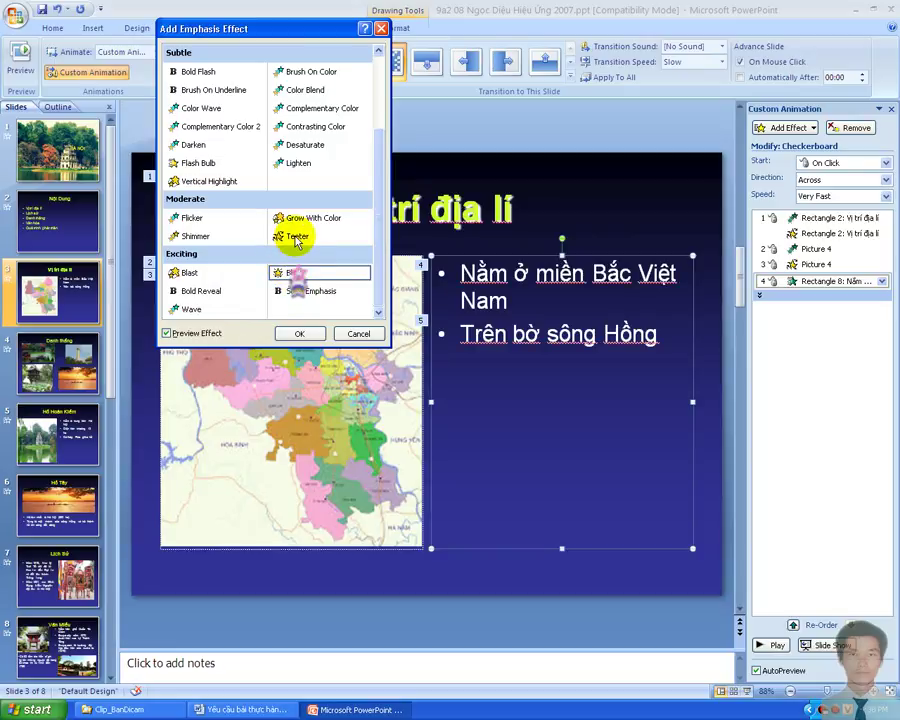
pyautogui.click(296, 237)
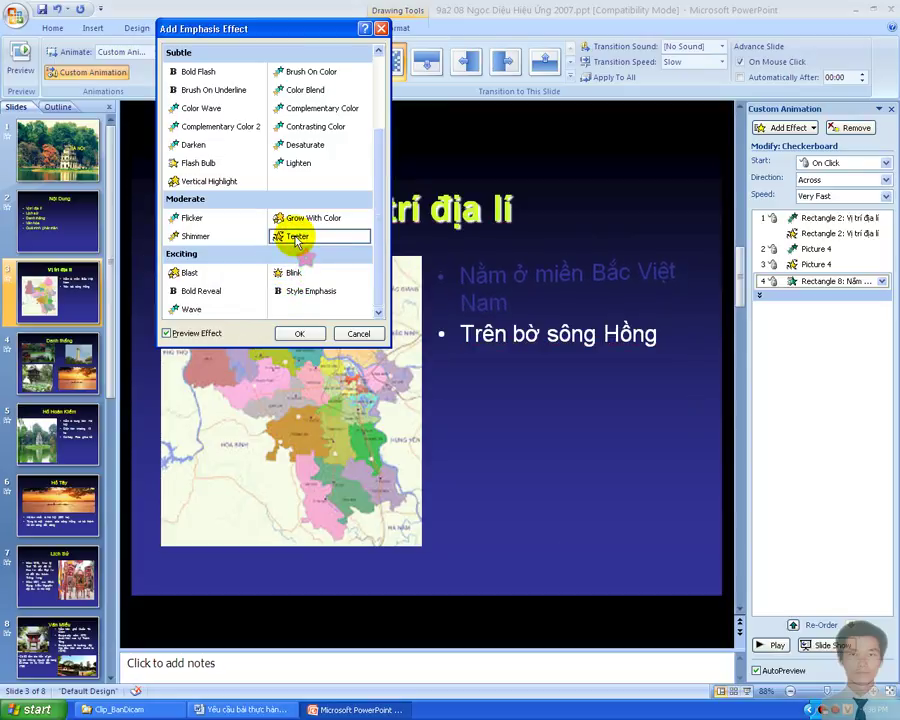
pyautogui.click(299, 335)
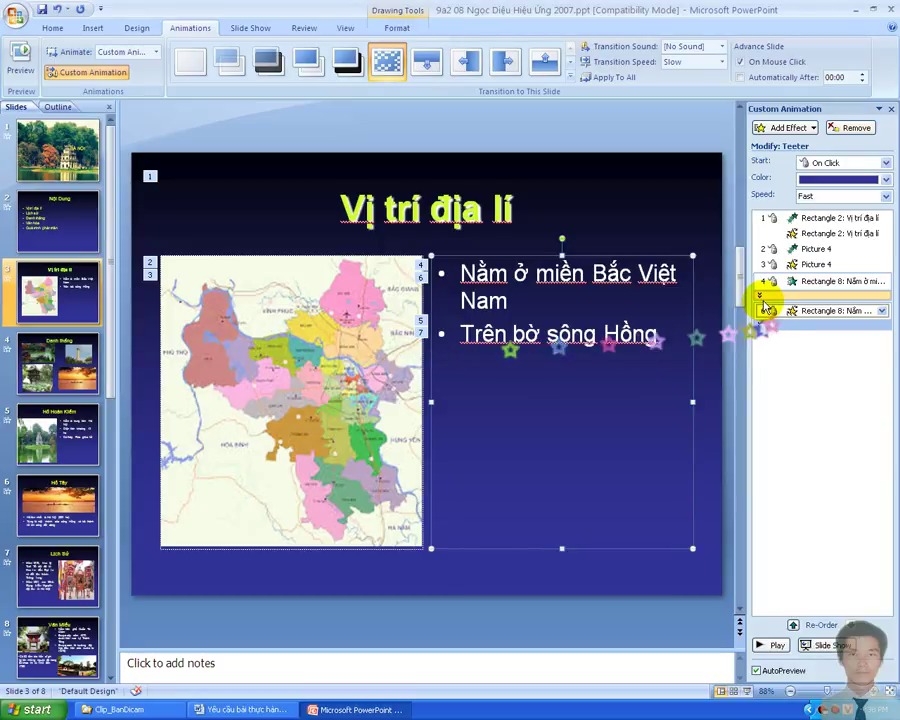
# Give the Hanoi map picture a Box exit effect.
pyautogui.click(345, 358)
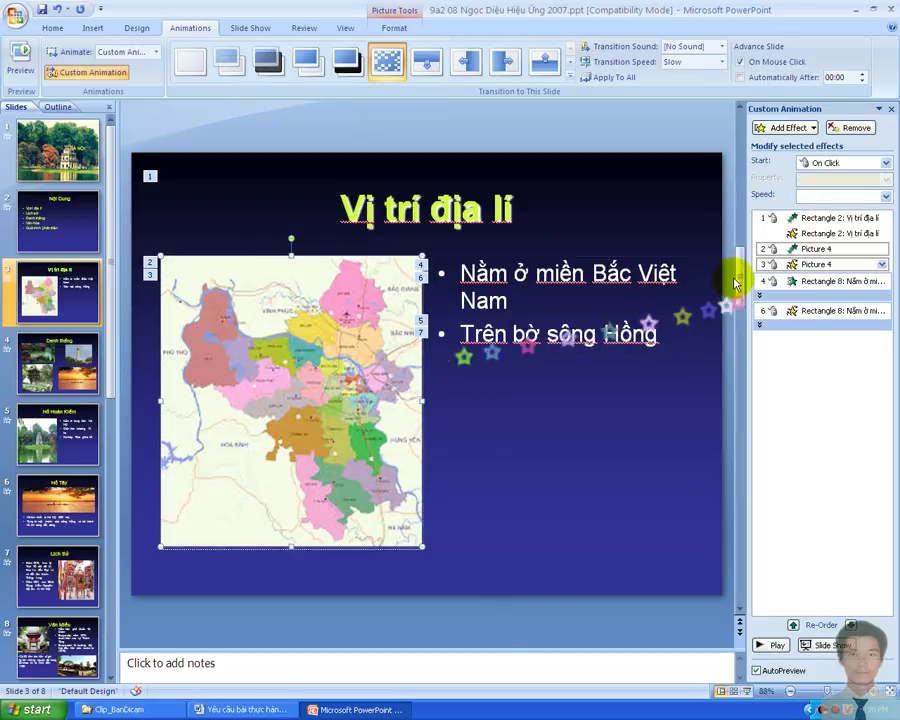
pyautogui.click(536, 304)
pyautogui.click(225, 387)
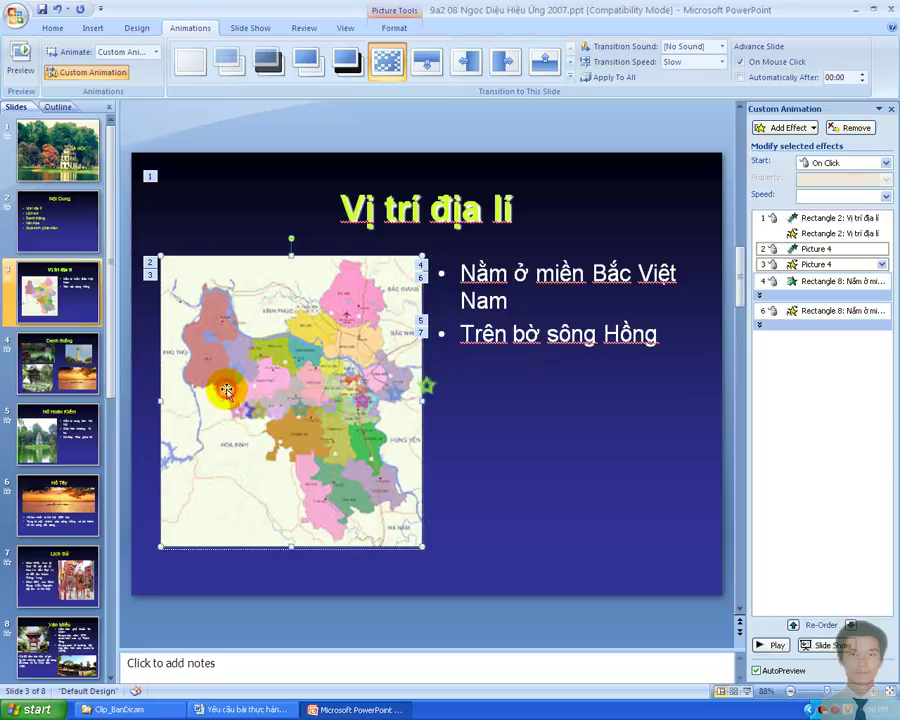
pyautogui.click(800, 127)
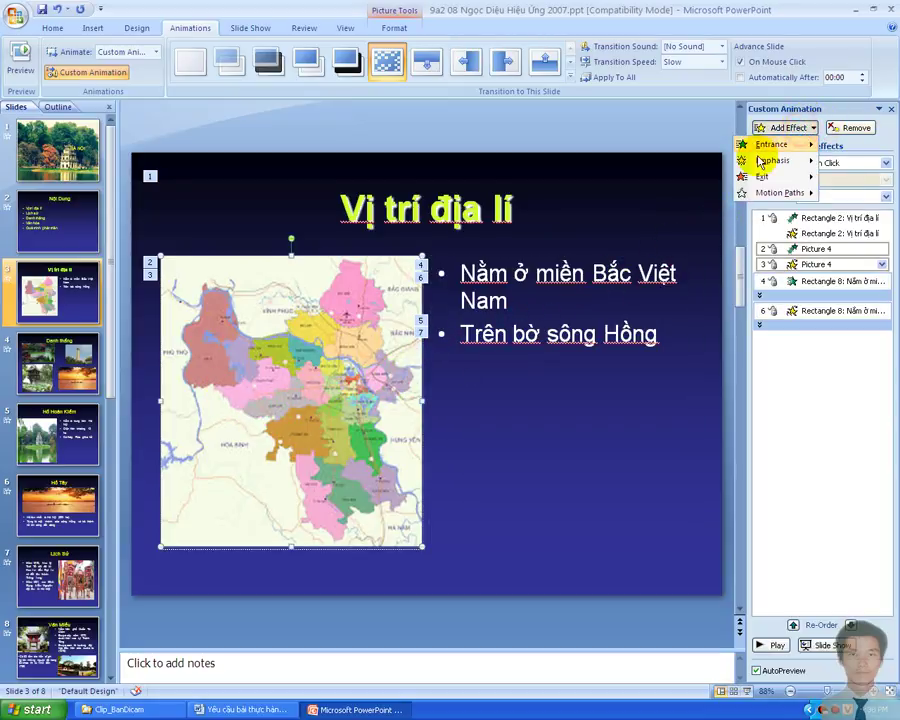
pyautogui.moveTo(763, 178)
pyautogui.click(677, 194)
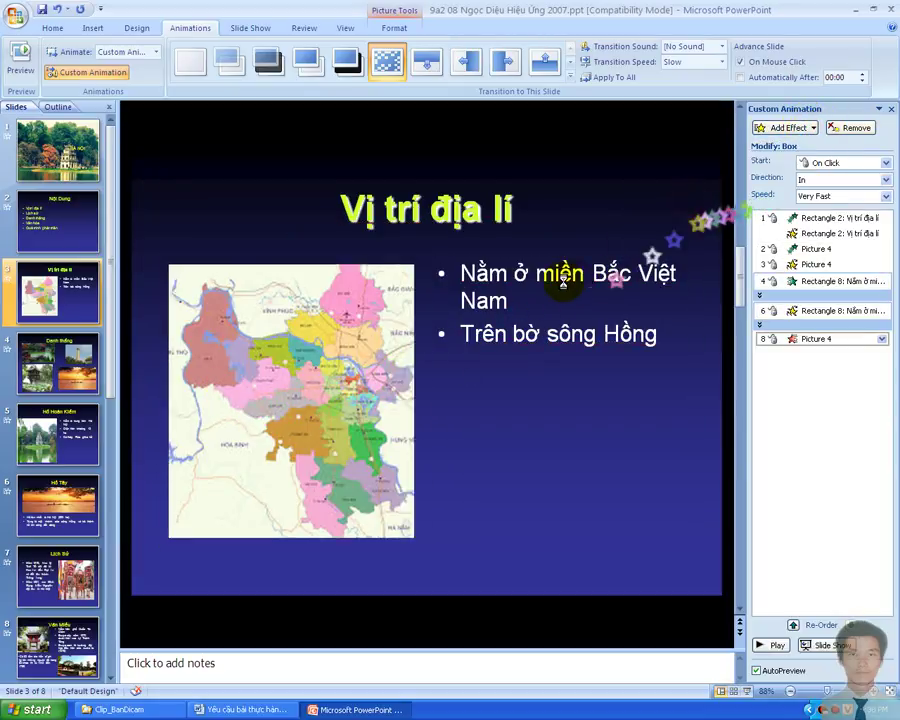
# Give the bullet text box a Checkerboard exit effect.
pyautogui.click(553, 264)
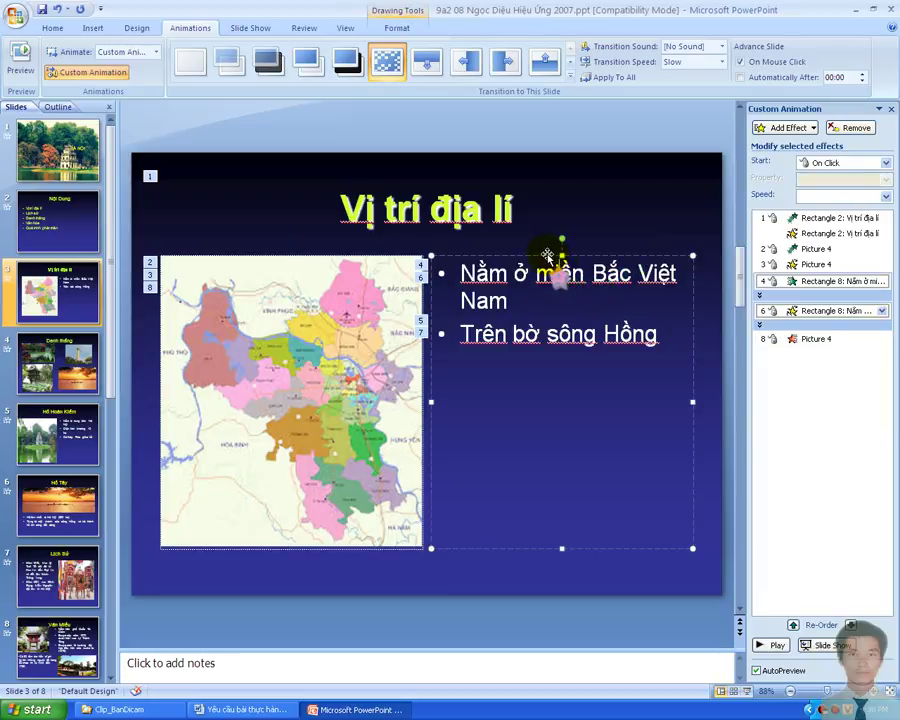
pyautogui.click(785, 127)
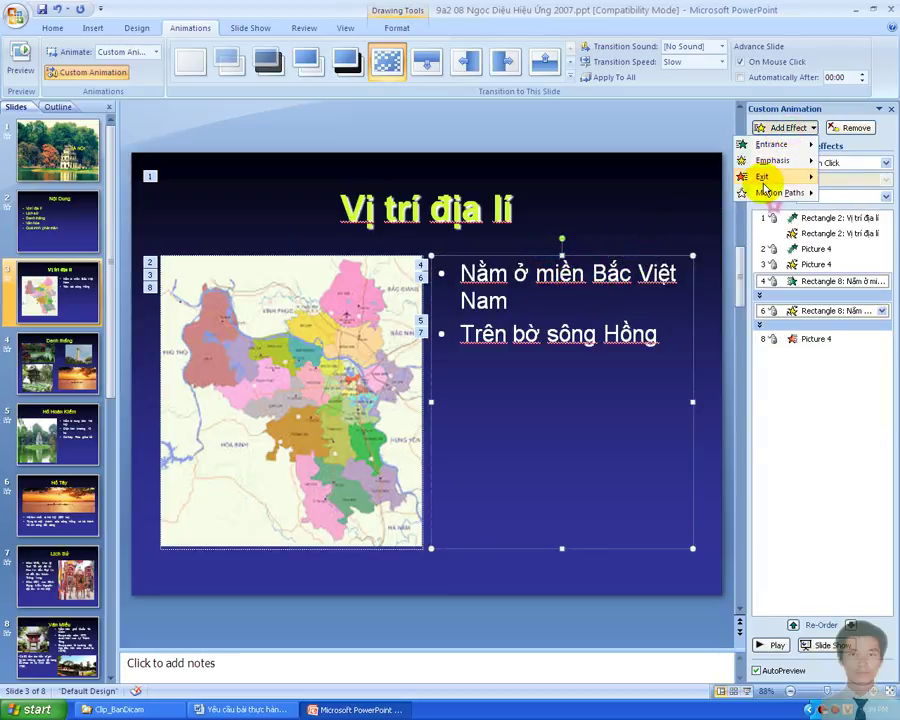
pyautogui.moveTo(776, 182)
pyautogui.click(688, 210)
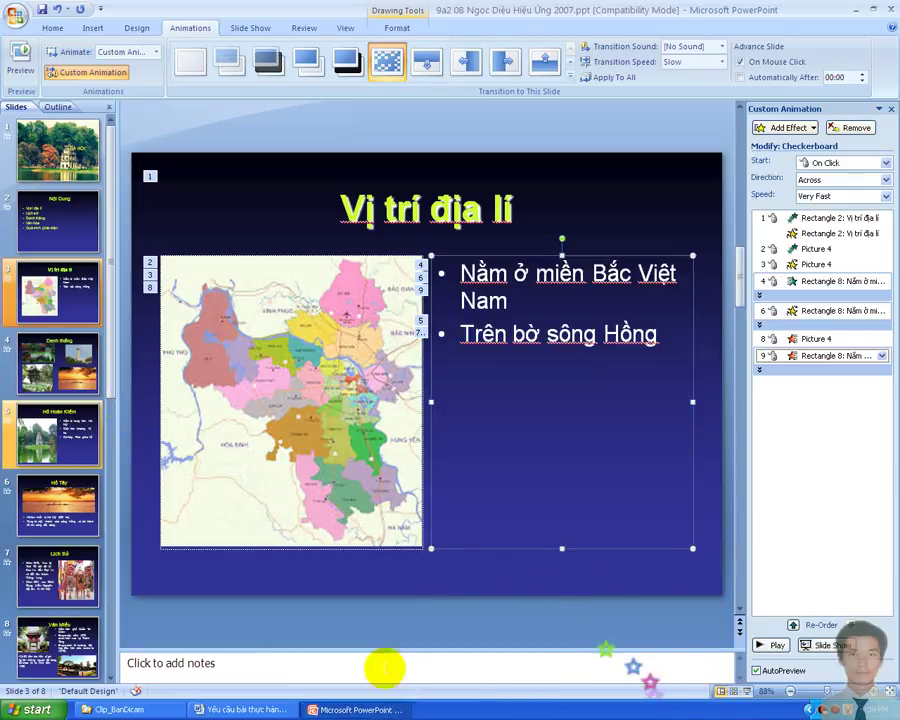
# On slide 4, give the top-left lake photo a Box entrance and a Spin emphasis.
pyautogui.click(58, 362)
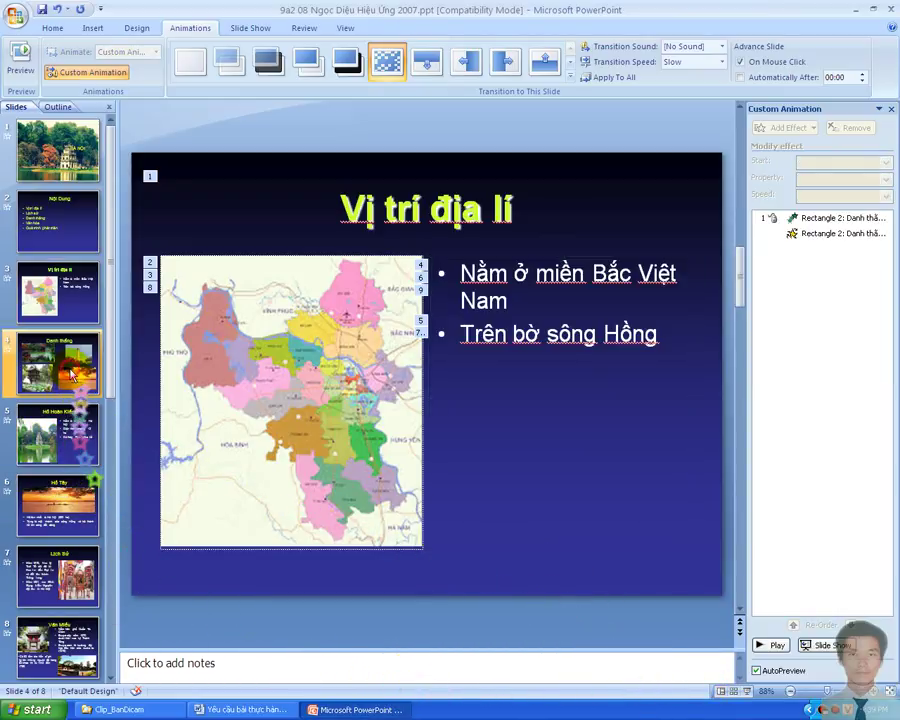
pyautogui.click(297, 297)
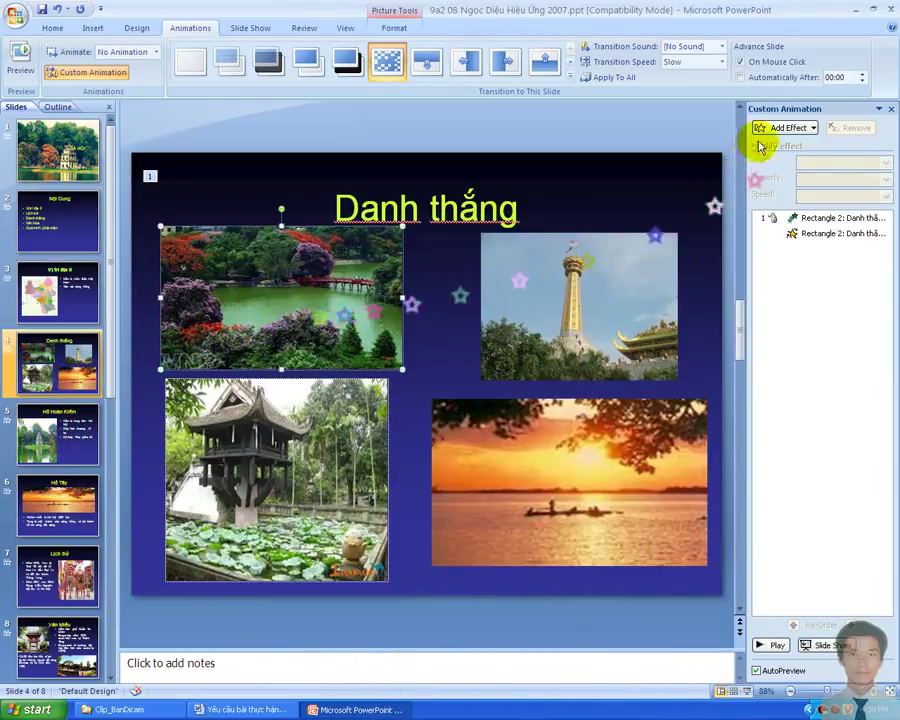
pyautogui.click(780, 128)
pyautogui.moveTo(765, 145)
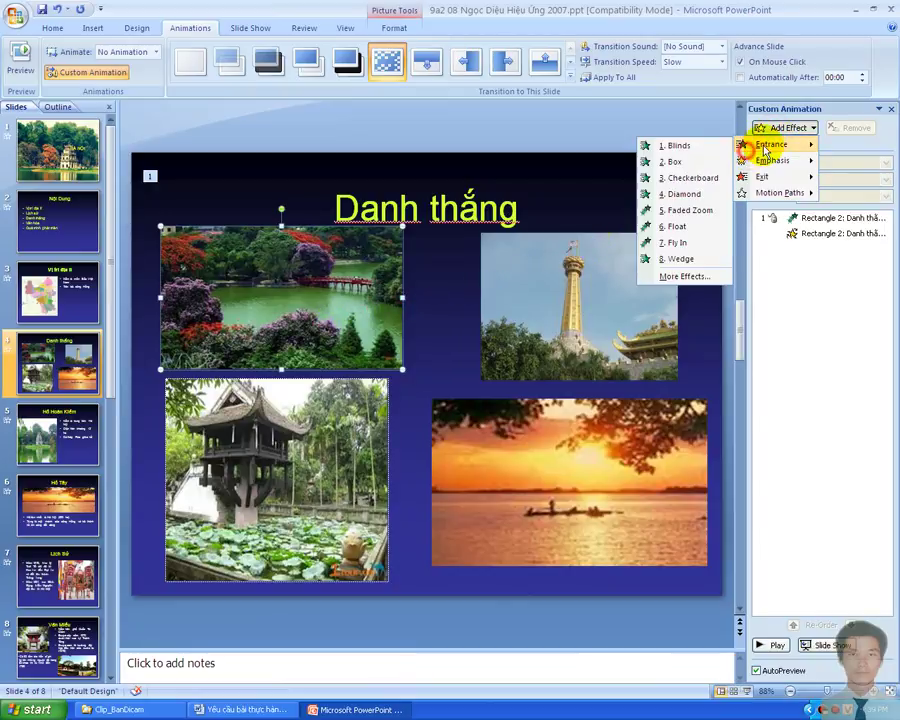
pyautogui.click(685, 165)
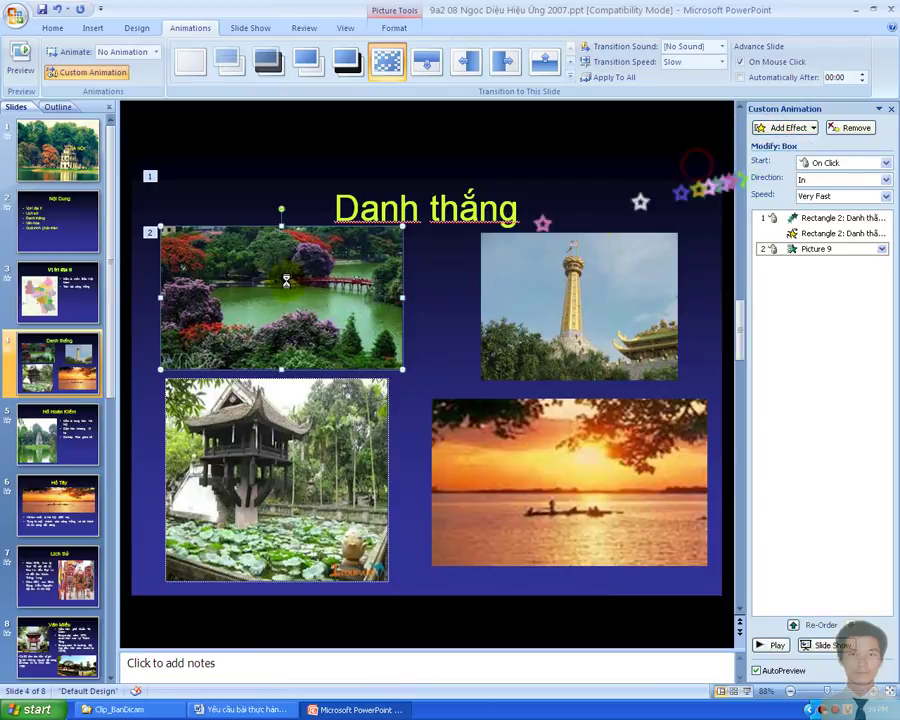
pyautogui.click(790, 128)
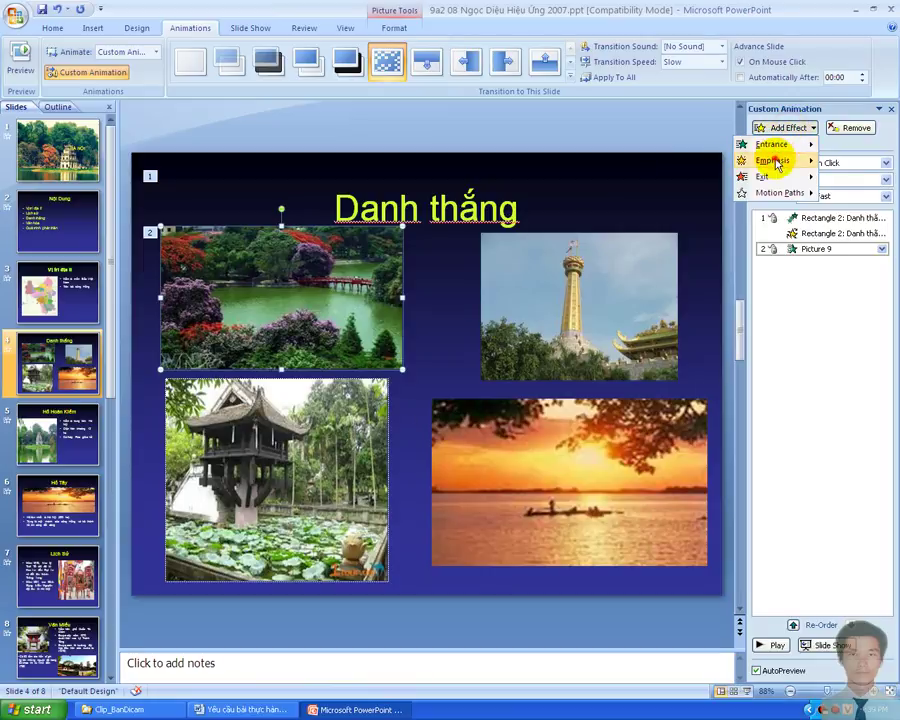
pyautogui.moveTo(763, 180)
pyautogui.click(661, 227)
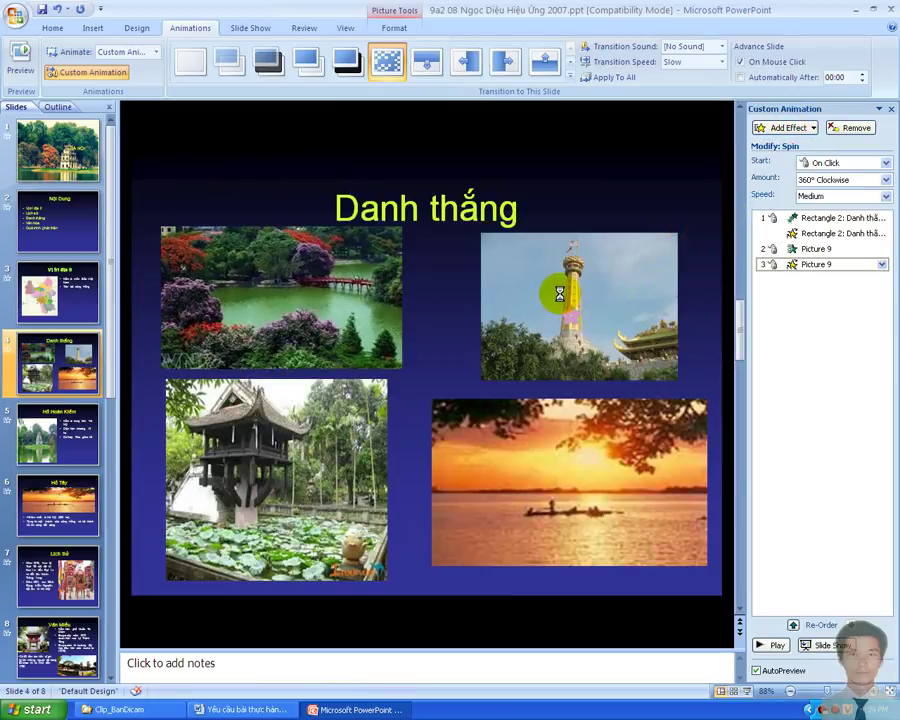
# Give the tower photo a Fly In entrance from the left and a Teeter emphasis.
pyautogui.click(558, 293)
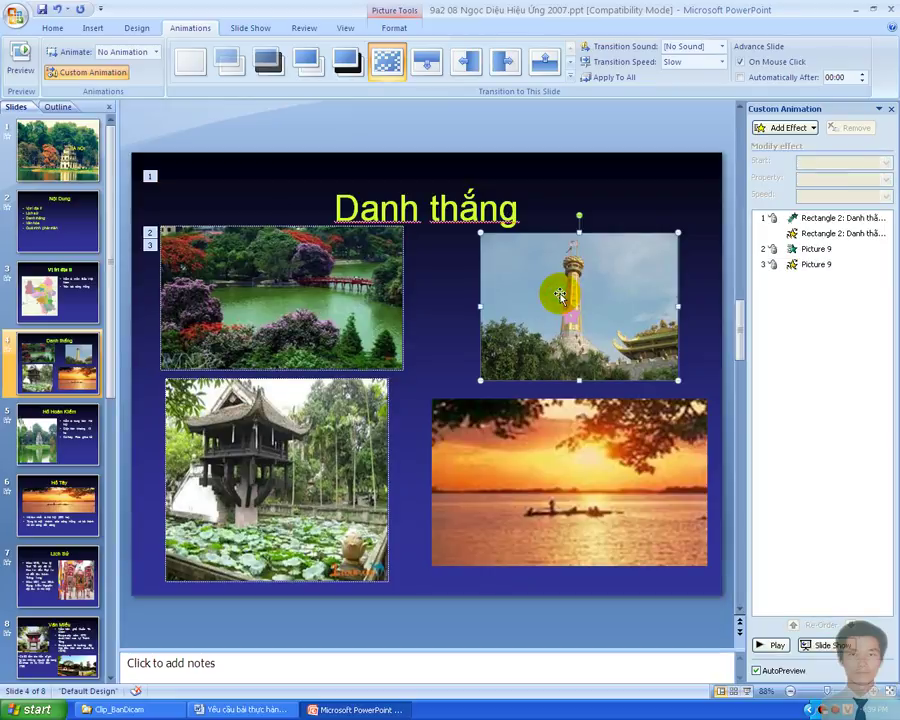
pyautogui.click(790, 128)
pyautogui.moveTo(783, 146)
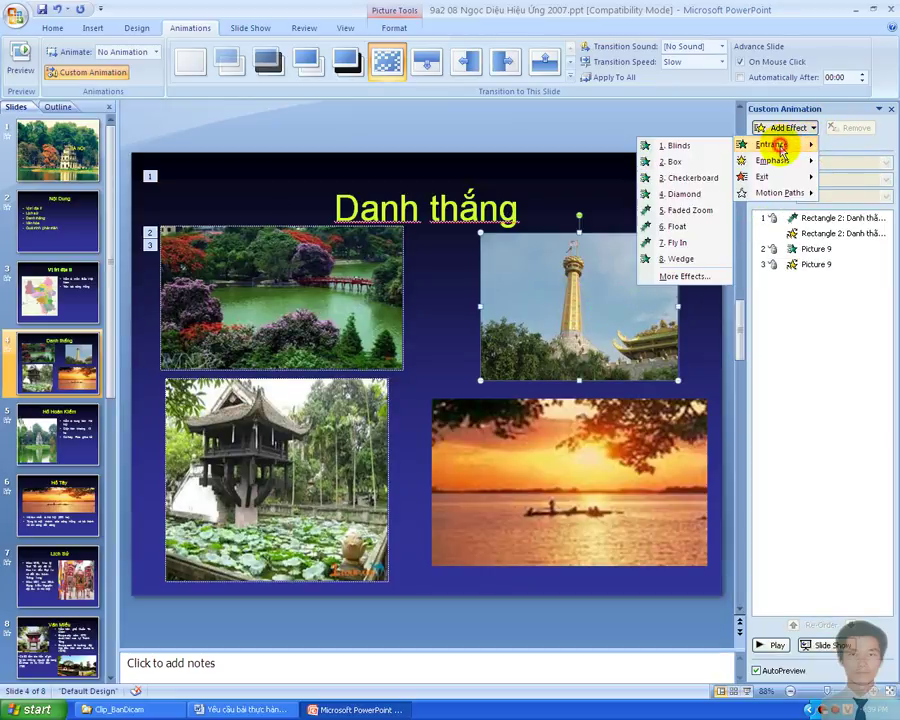
pyautogui.click(687, 246)
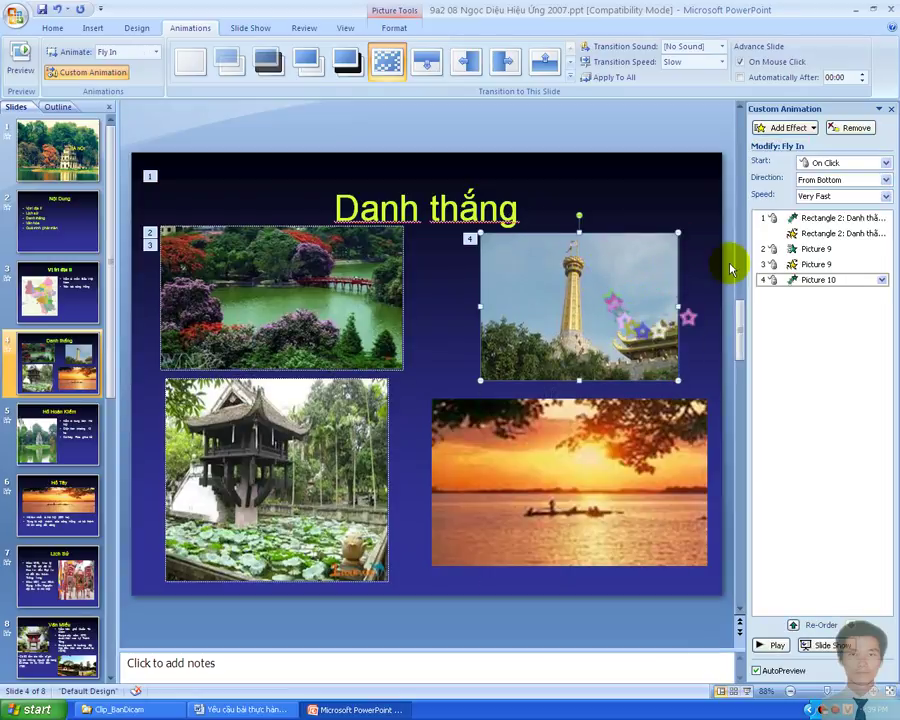
pyautogui.click(812, 179)
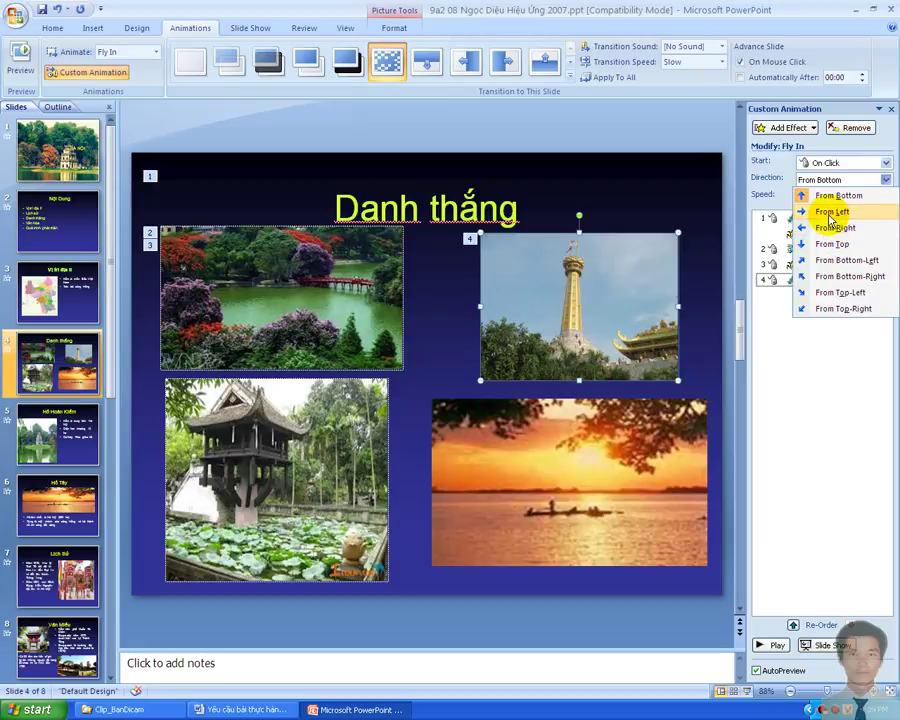
pyautogui.click(826, 211)
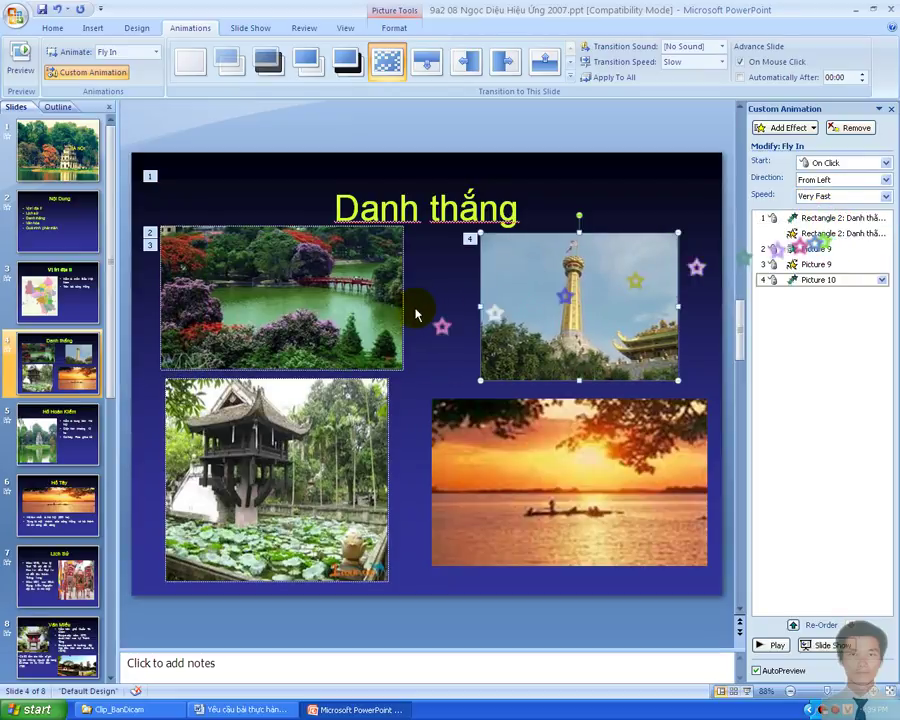
pyautogui.click(787, 128)
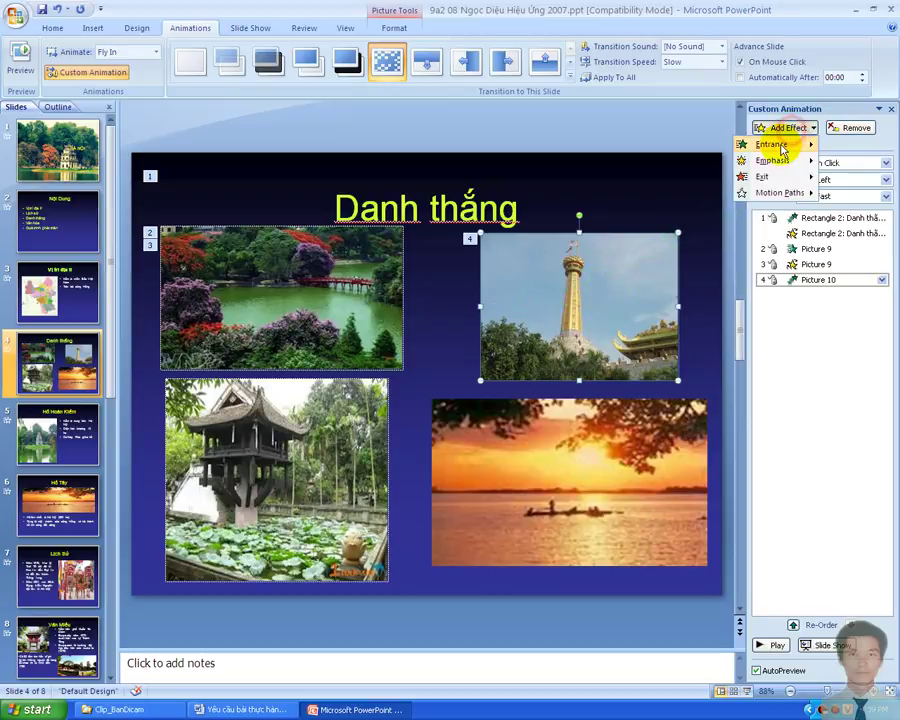
pyautogui.moveTo(778, 159)
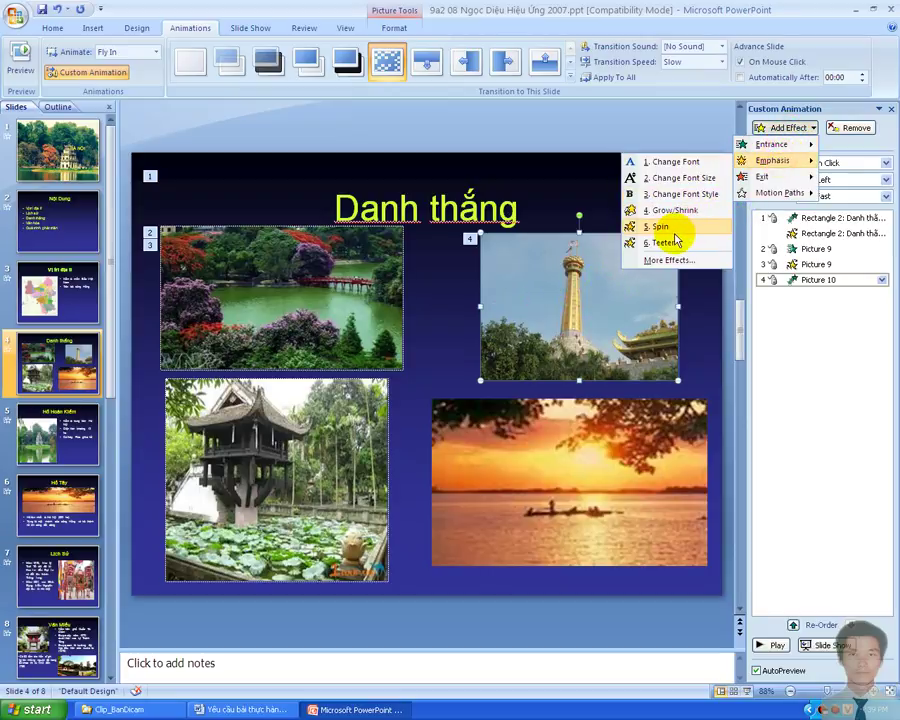
pyautogui.click(664, 243)
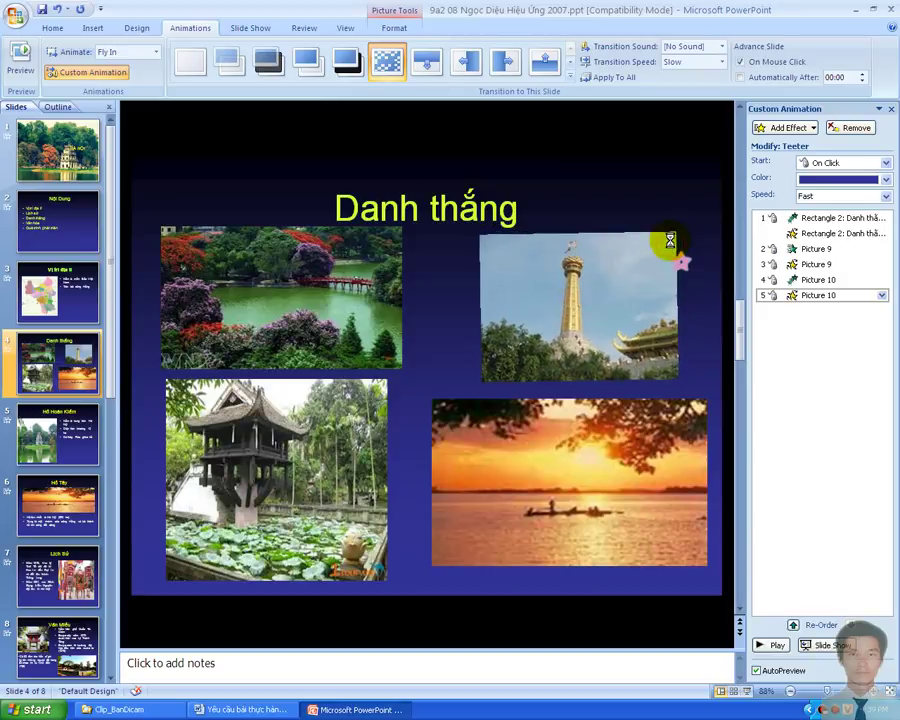
# Give the pagoda photo a Fly In entrance from the top and a Spin emphasis.
pyautogui.click(790, 128)
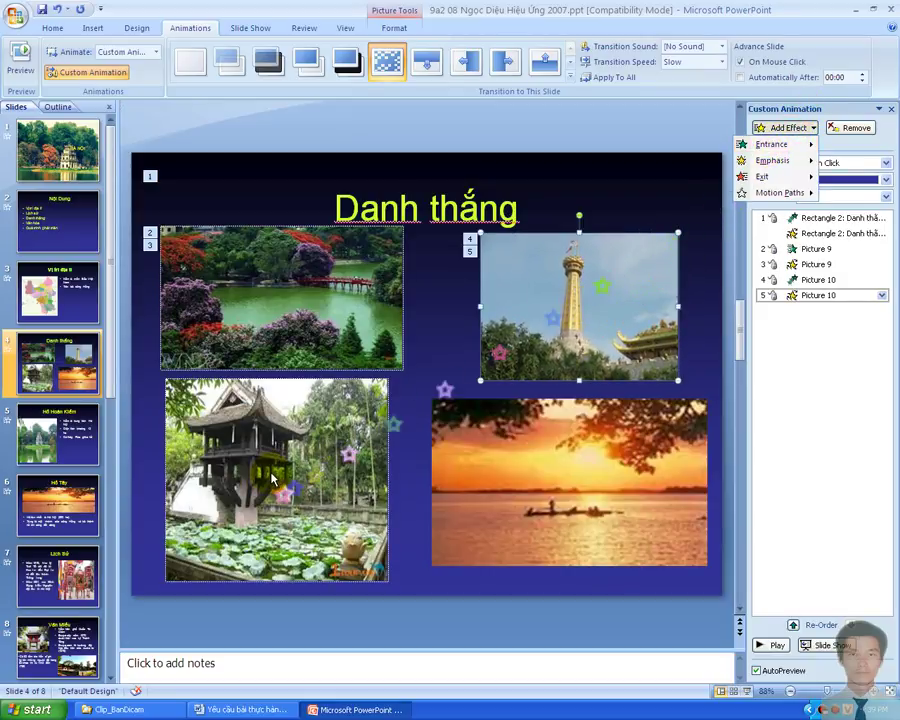
pyautogui.click(375, 413)
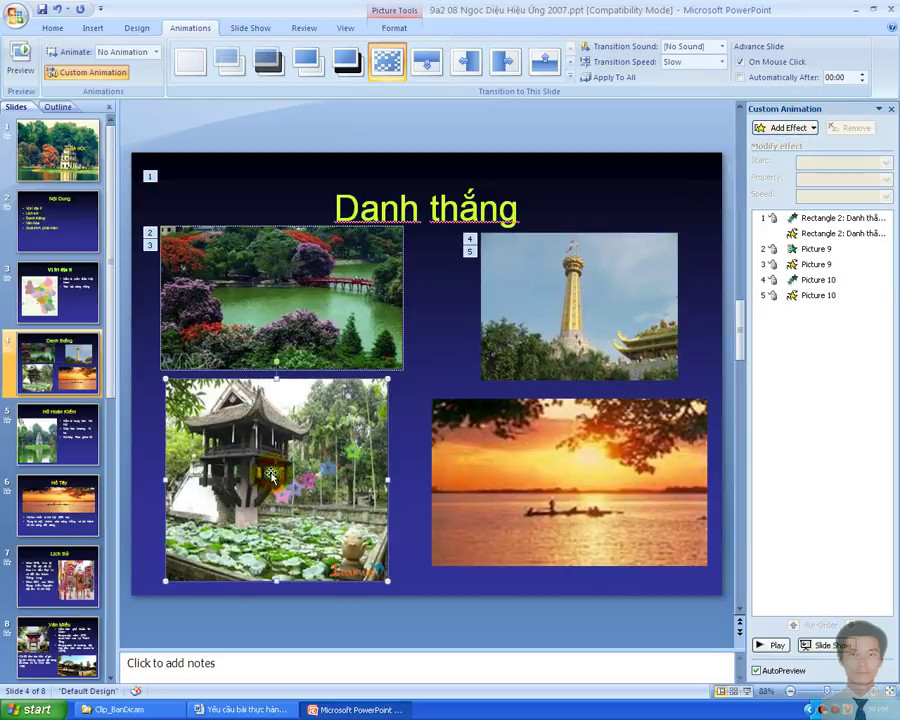
pyautogui.click(765, 128)
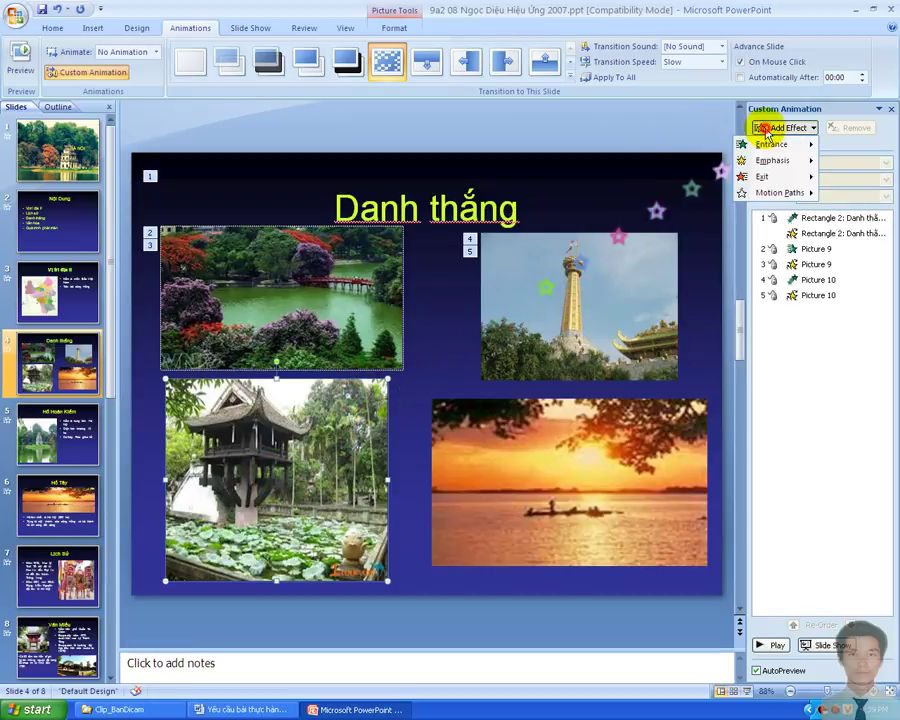
pyautogui.moveTo(768, 144)
pyautogui.click(677, 242)
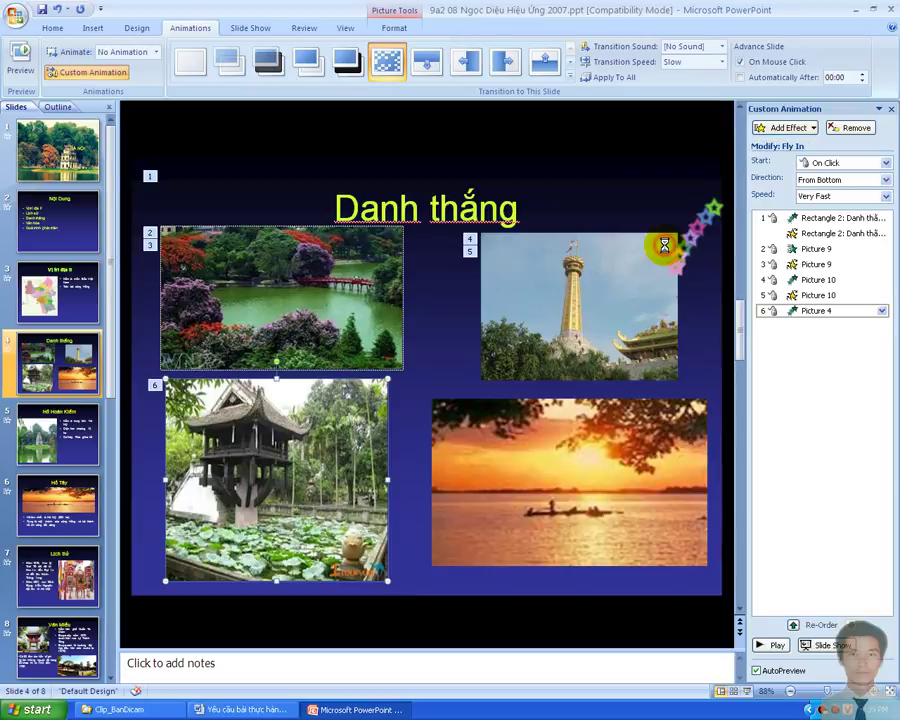
pyautogui.click(820, 180)
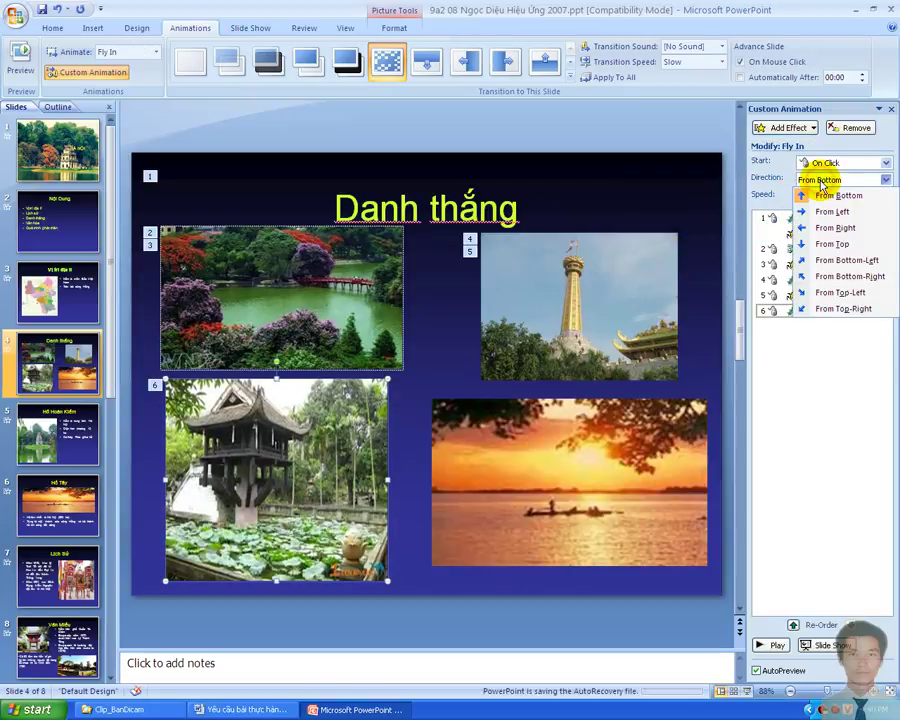
pyautogui.click(813, 246)
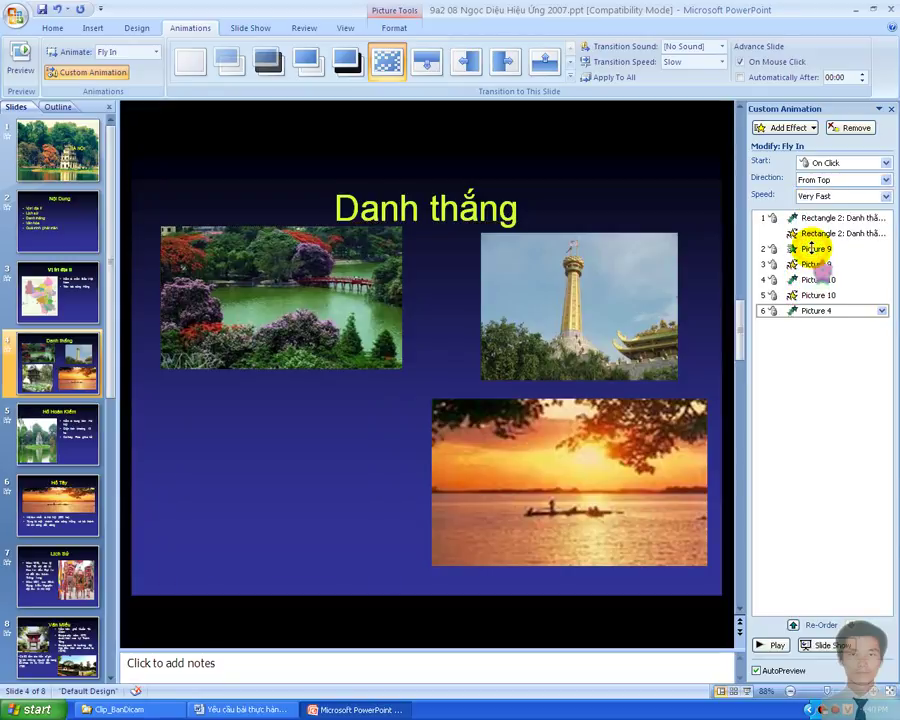
pyautogui.click(788, 128)
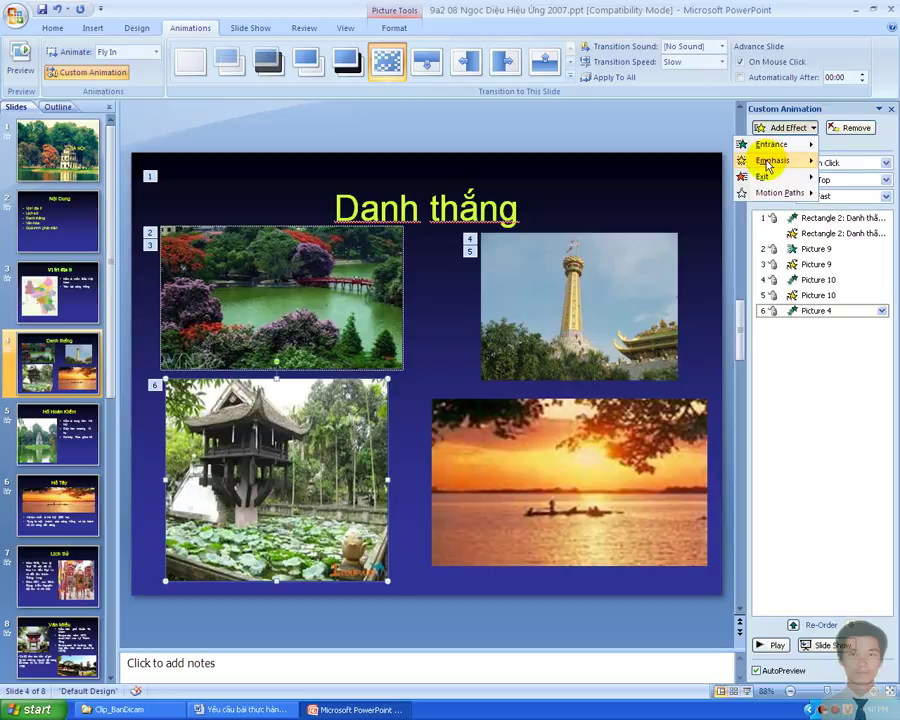
pyautogui.moveTo(768, 163)
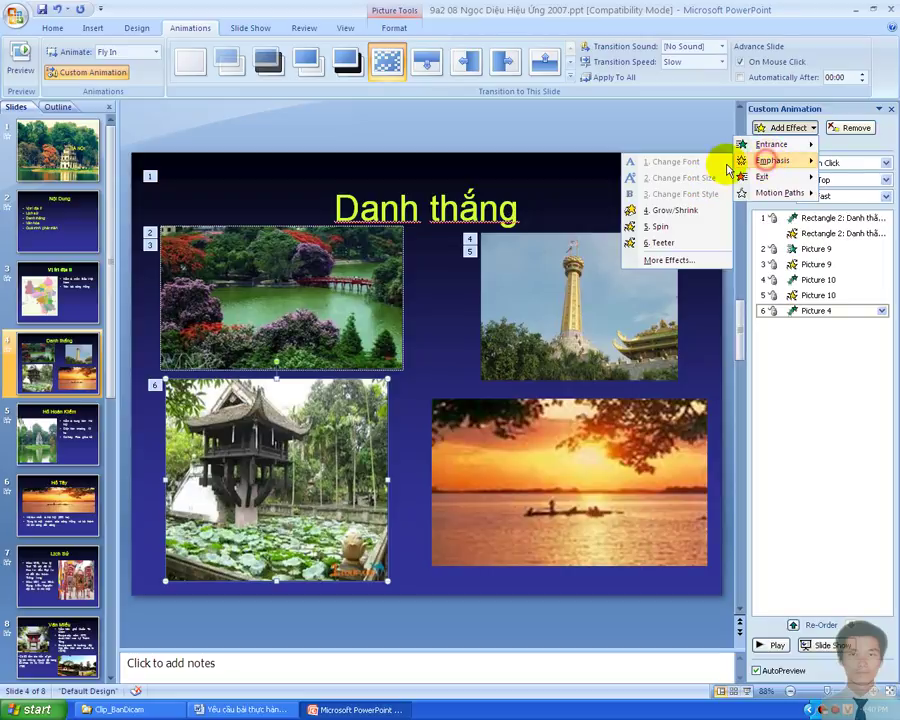
pyautogui.click(662, 227)
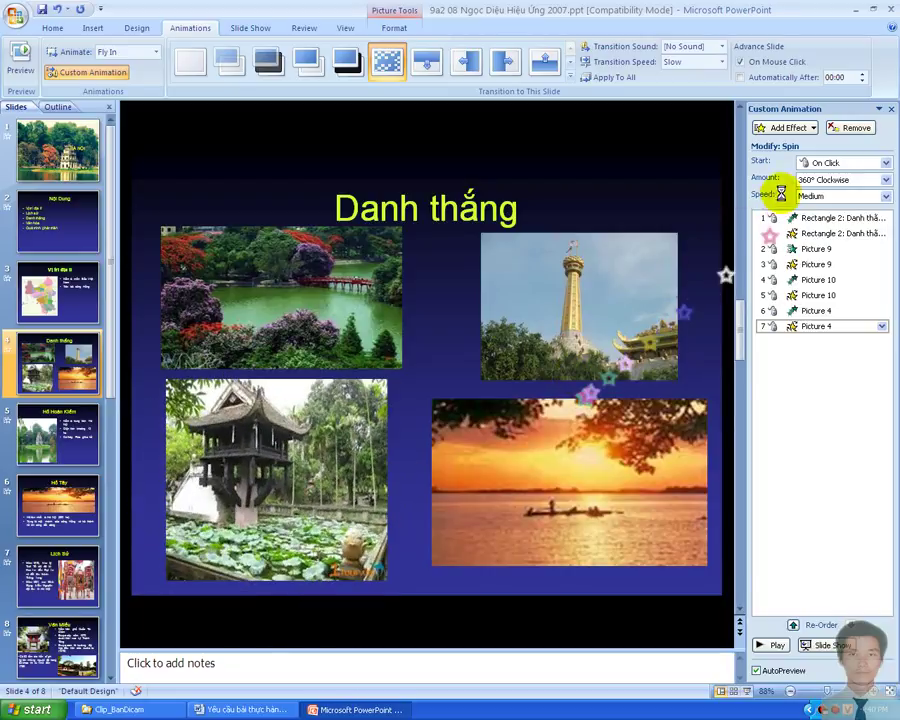
# Give the sunset picture a Fly In entrance from top-left and a Teeter emphasis.
pyautogui.click(606, 450)
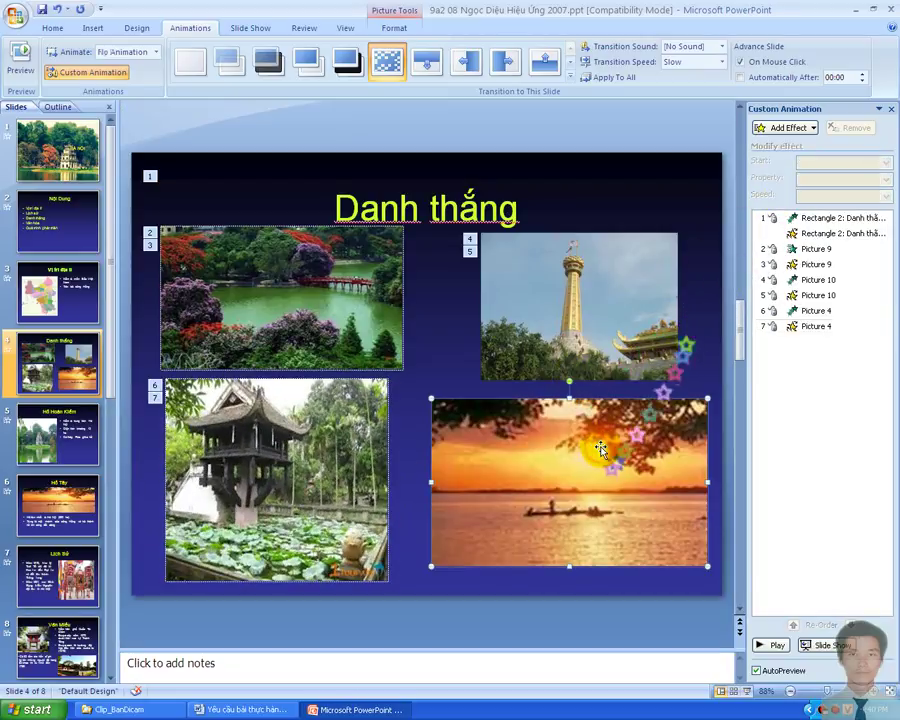
pyautogui.click(782, 127)
pyautogui.moveTo(765, 144)
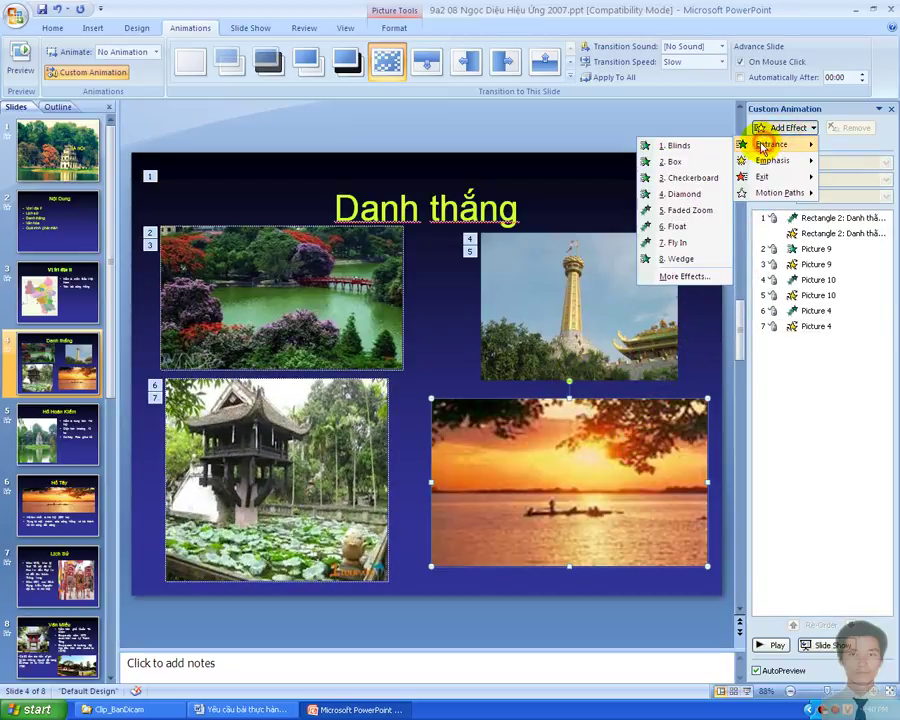
pyautogui.click(686, 244)
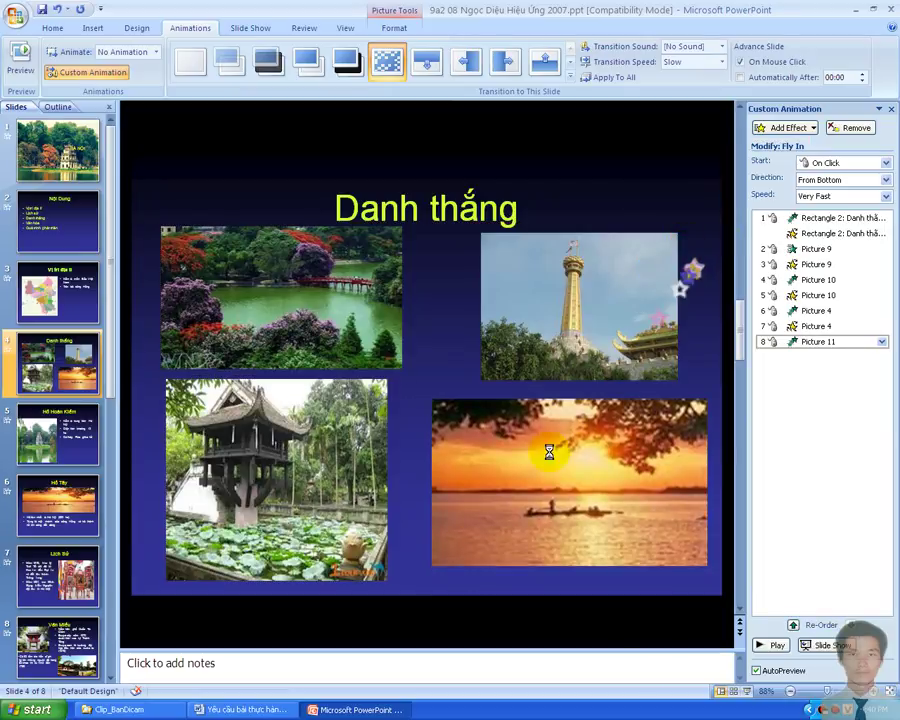
pyautogui.click(806, 179)
pyautogui.click(838, 292)
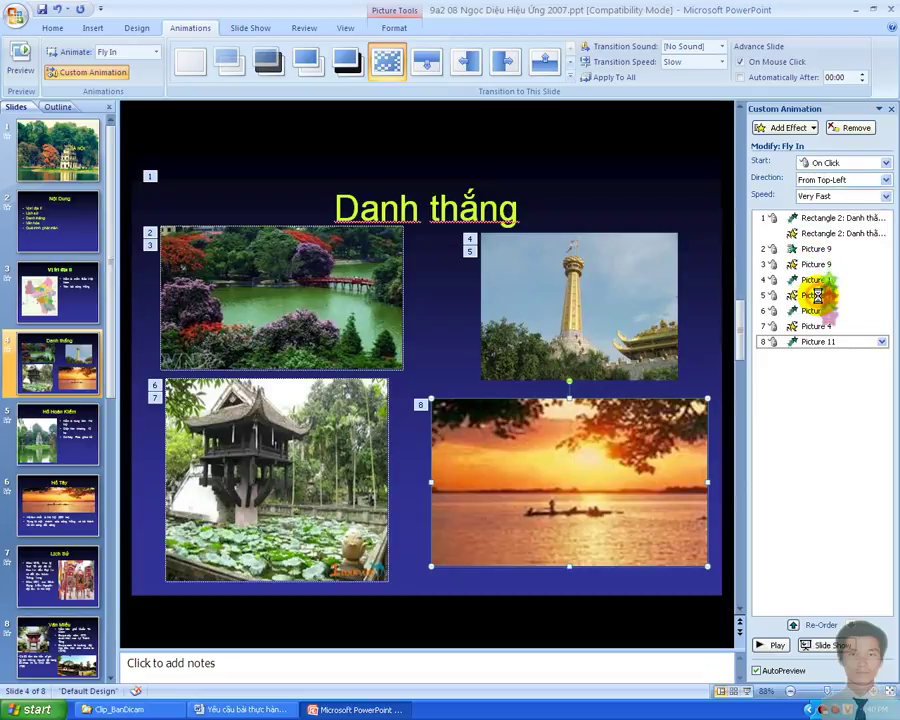
pyautogui.click(788, 127)
pyautogui.moveTo(766, 164)
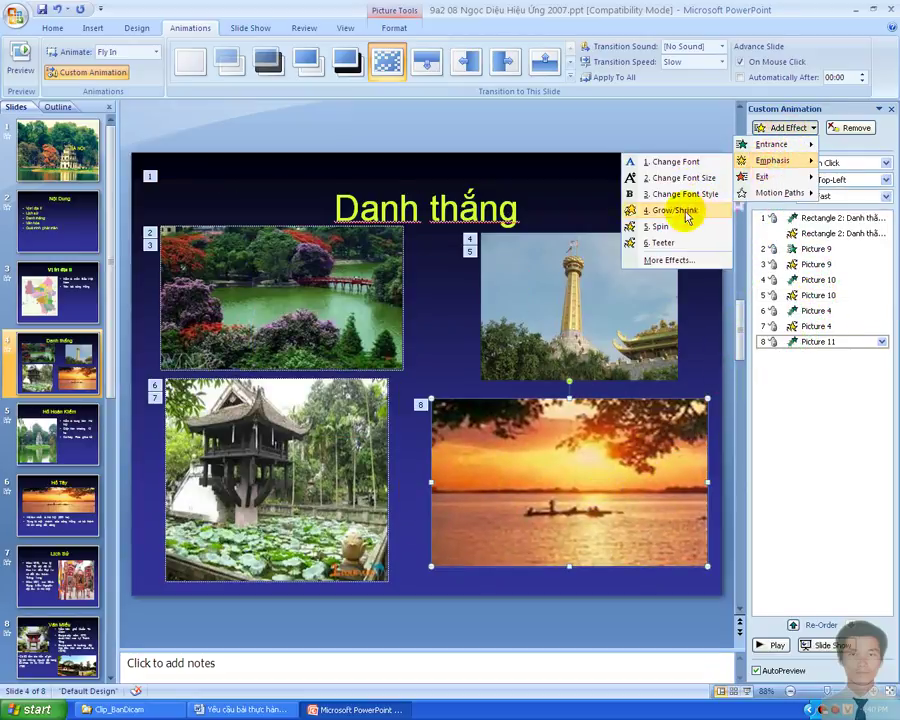
pyautogui.click(656, 241)
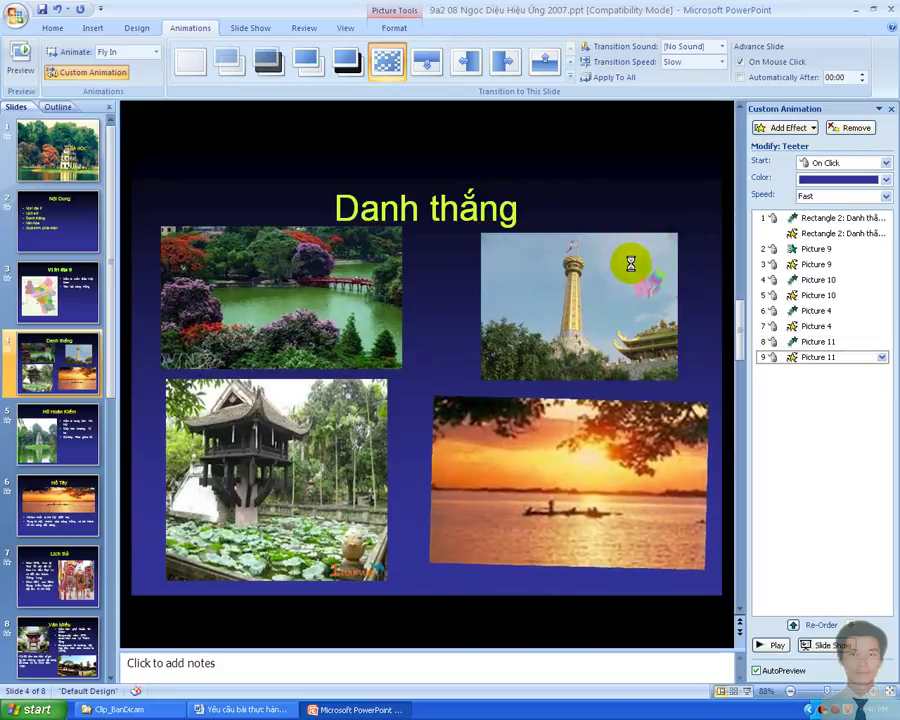
pyautogui.click(299, 292)
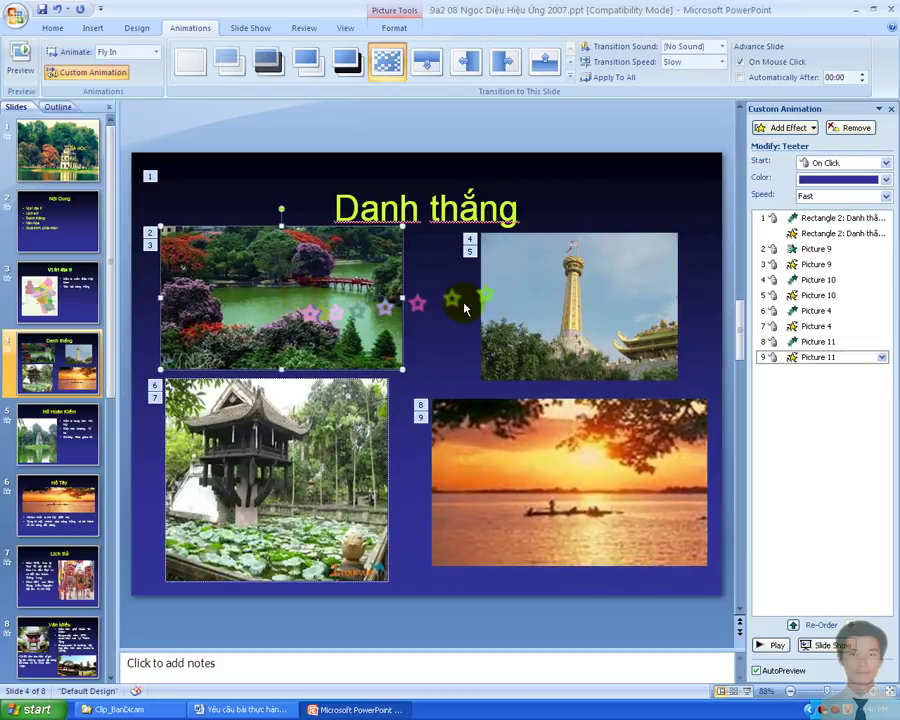
# Add exit effects: Fly Out on the lake, Box on the tower, Checkerboard on the pagoda.
pyautogui.click(800, 127)
pyautogui.moveTo(780, 177)
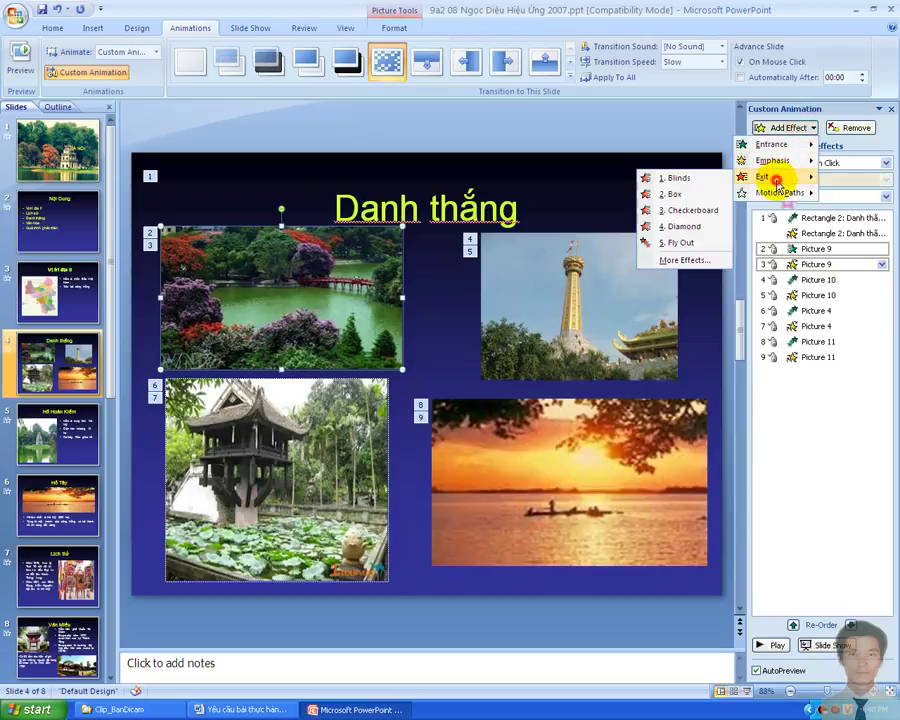
pyautogui.click(692, 242)
pyautogui.click(546, 307)
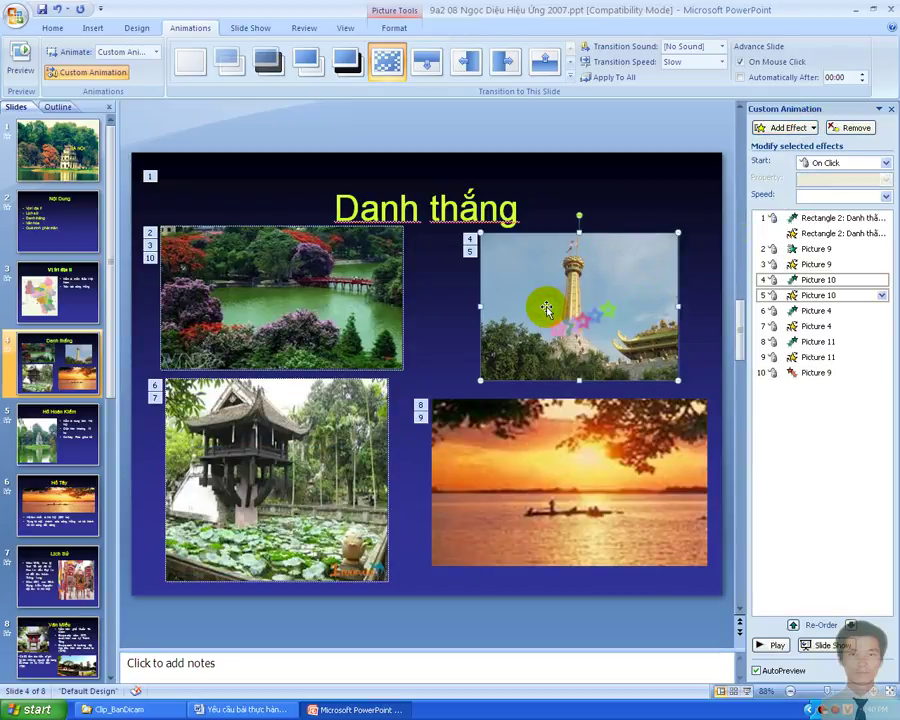
pyautogui.click(803, 128)
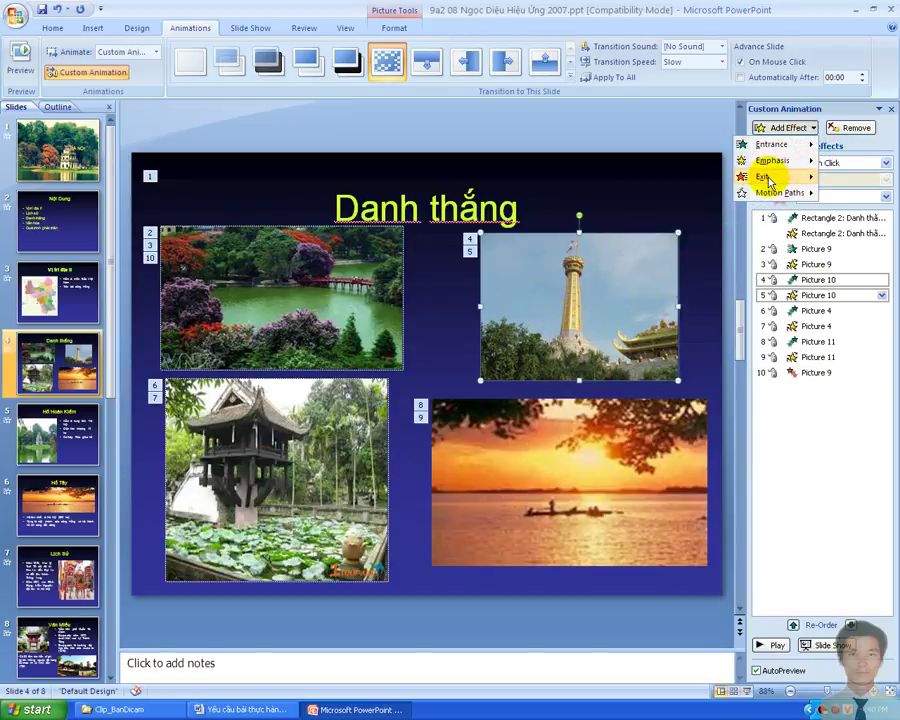
pyautogui.moveTo(765, 177)
pyautogui.click(673, 209)
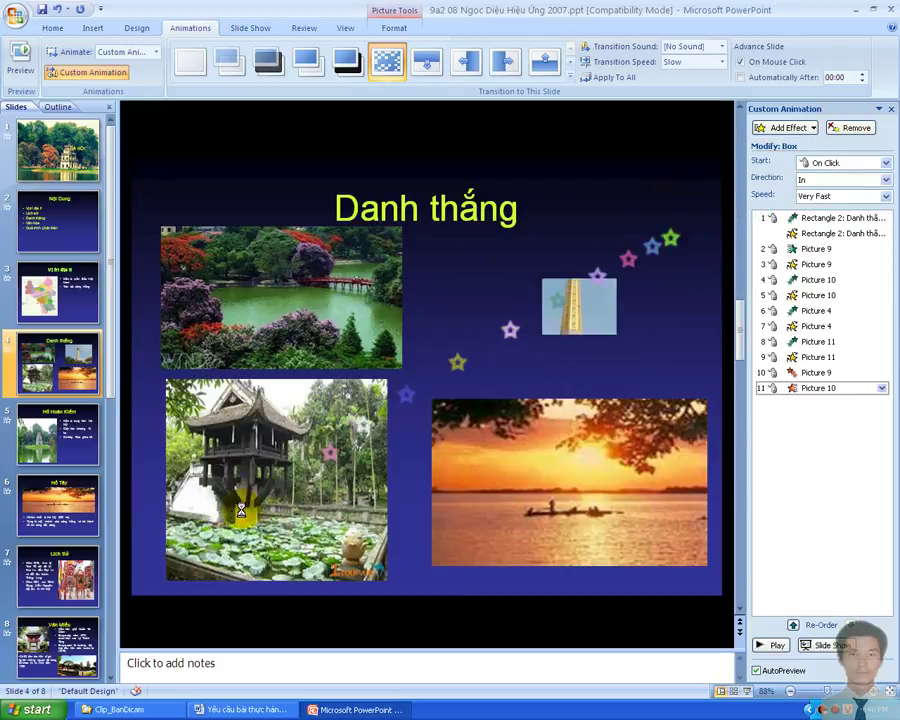
pyautogui.click(295, 505)
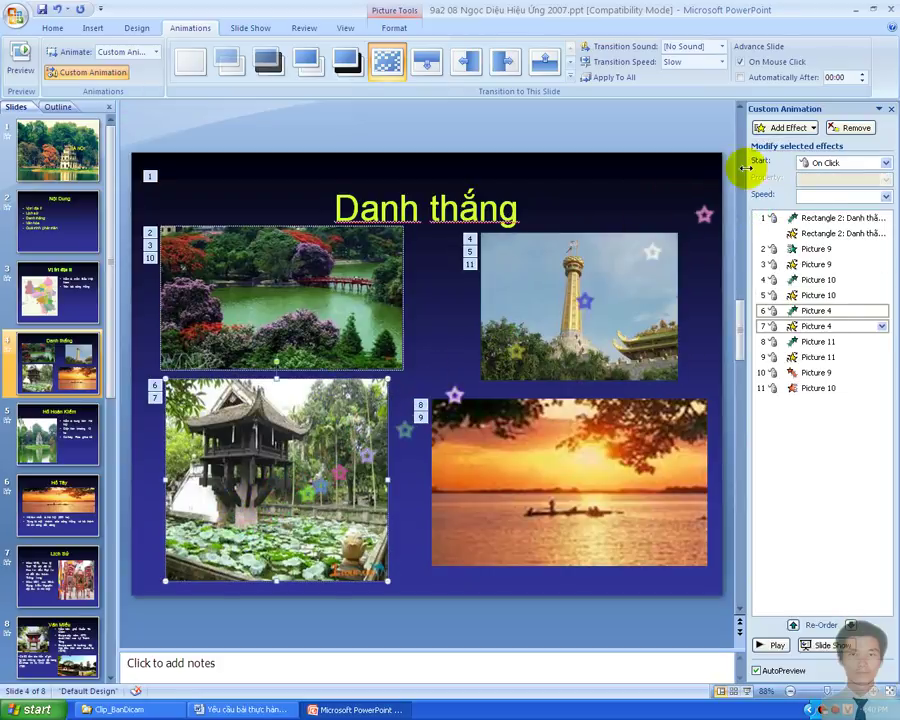
pyautogui.click(783, 128)
pyautogui.moveTo(765, 177)
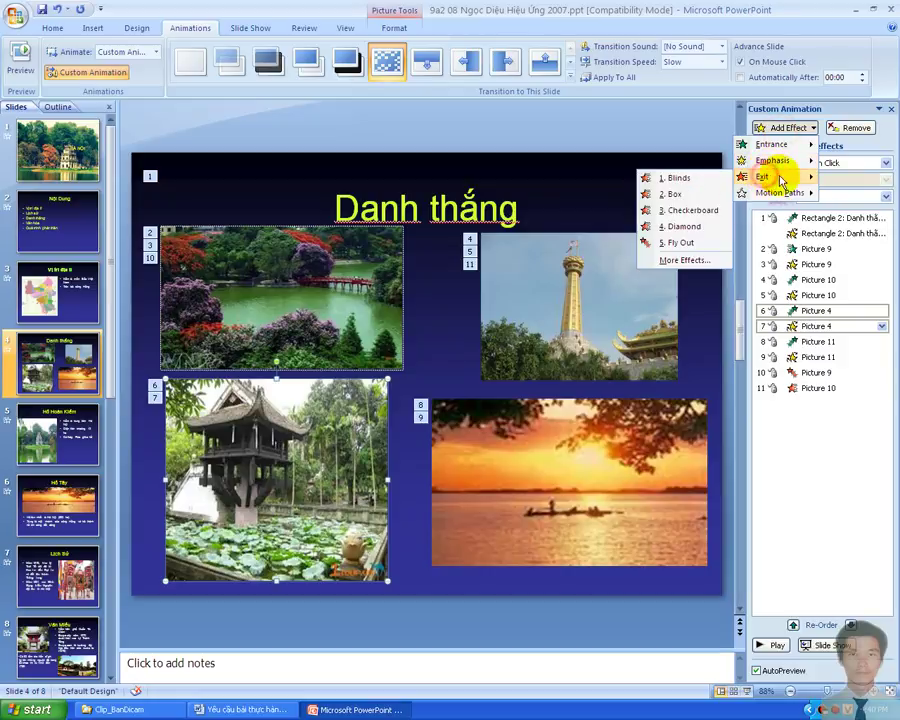
pyautogui.click(688, 210)
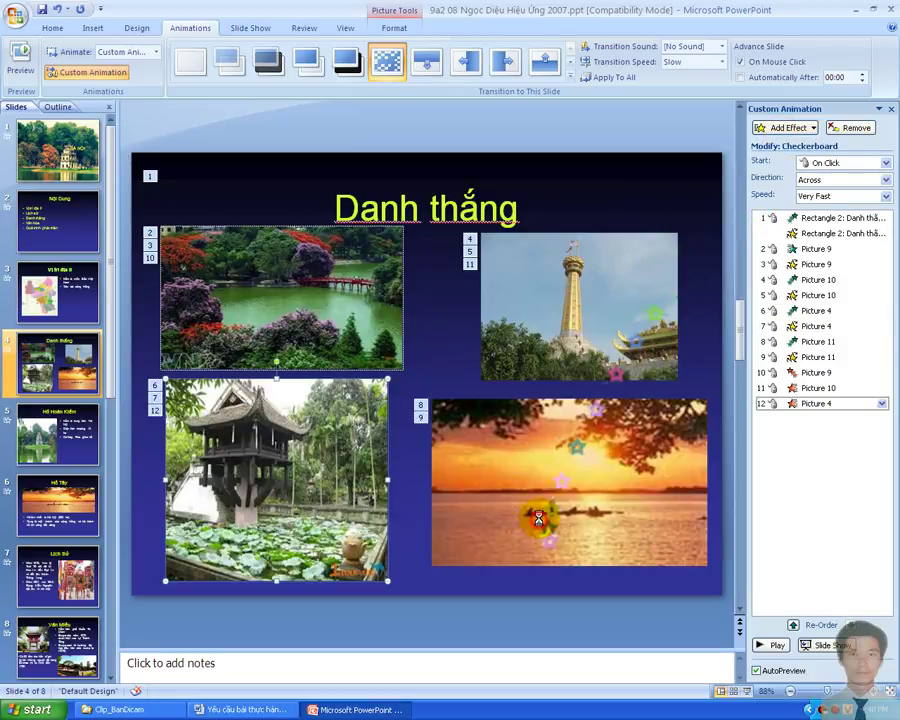
# Give the sunset picture a Thread exit from More Effects, then go to slide 5.
pyautogui.click(538, 492)
pyautogui.click(786, 130)
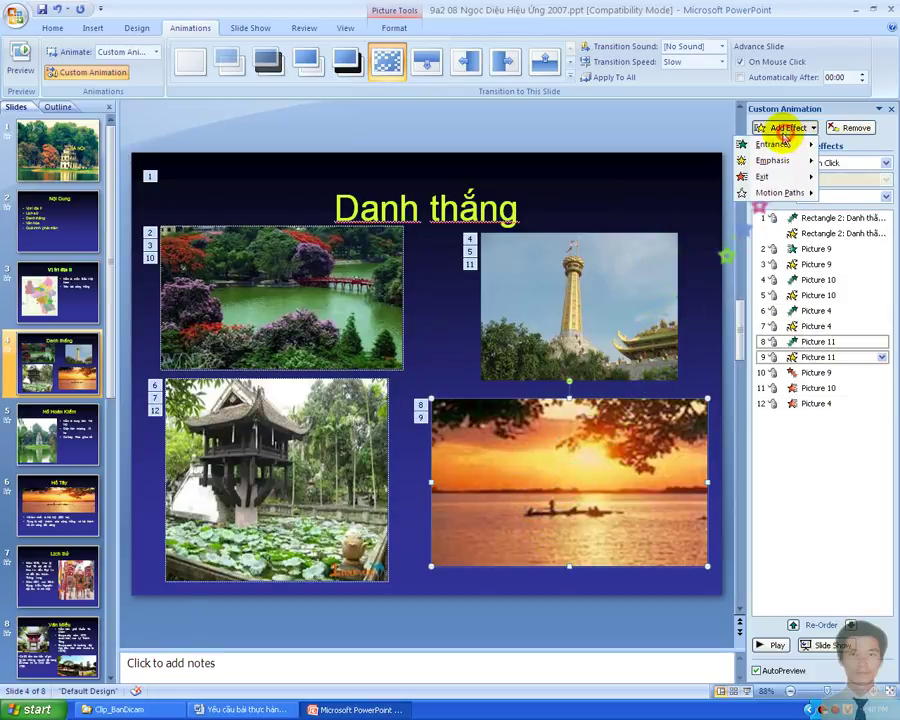
pyautogui.moveTo(765, 177)
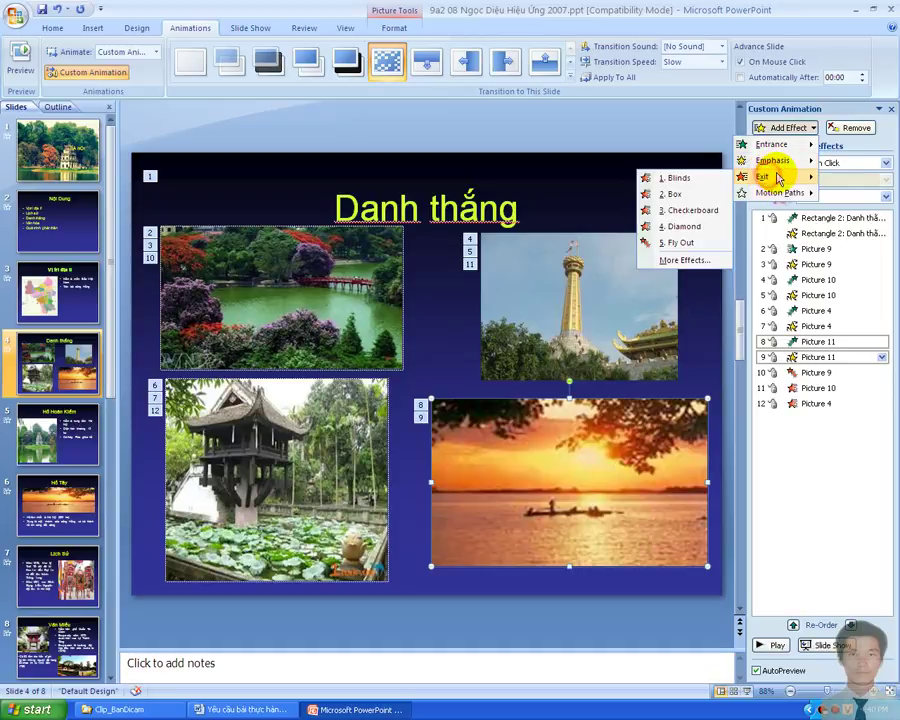
pyautogui.click(688, 260)
pyautogui.scroll(-4, 296, 255)
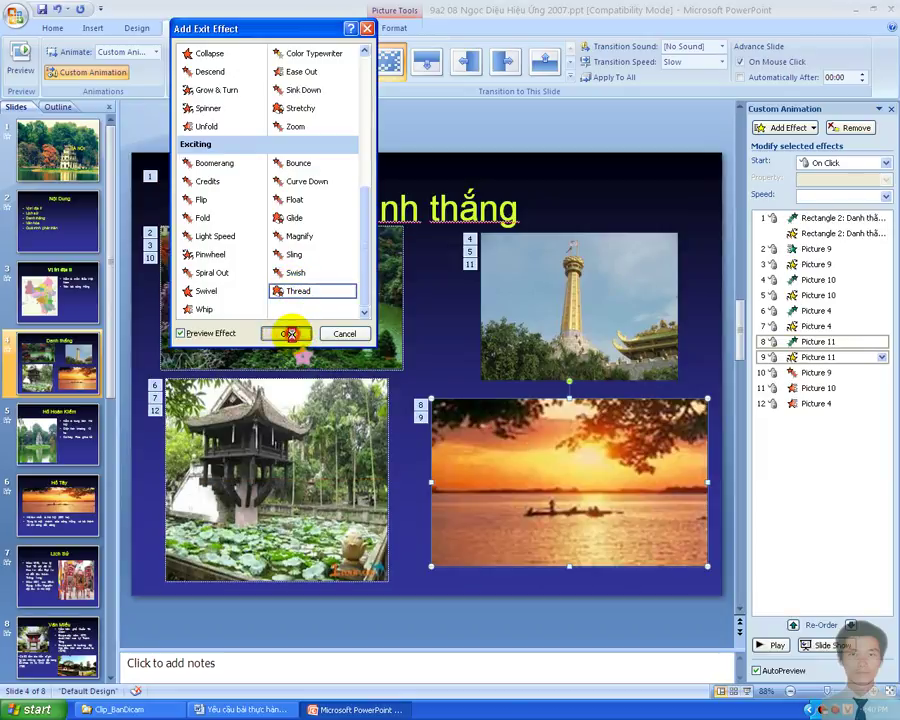
pyautogui.click(289, 333)
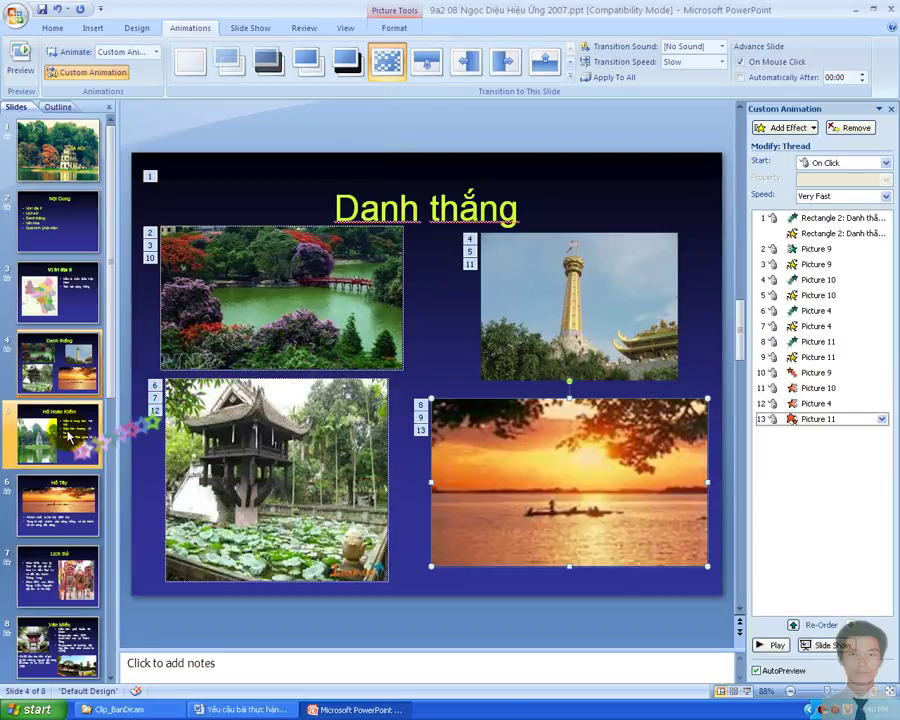
pyautogui.click(68, 435)
# Give slide 5's Hồ Hoàn Kiếm picture a Fly In entrance from bottom and a Teeter emphasis.
pyautogui.click(296, 335)
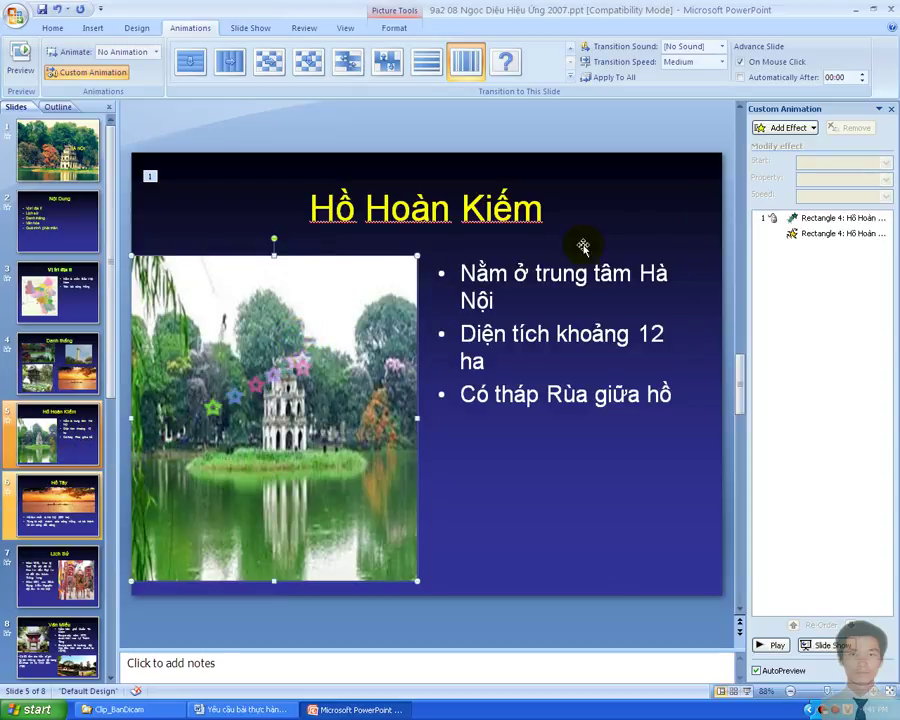
pyautogui.click(780, 128)
pyautogui.moveTo(770, 150)
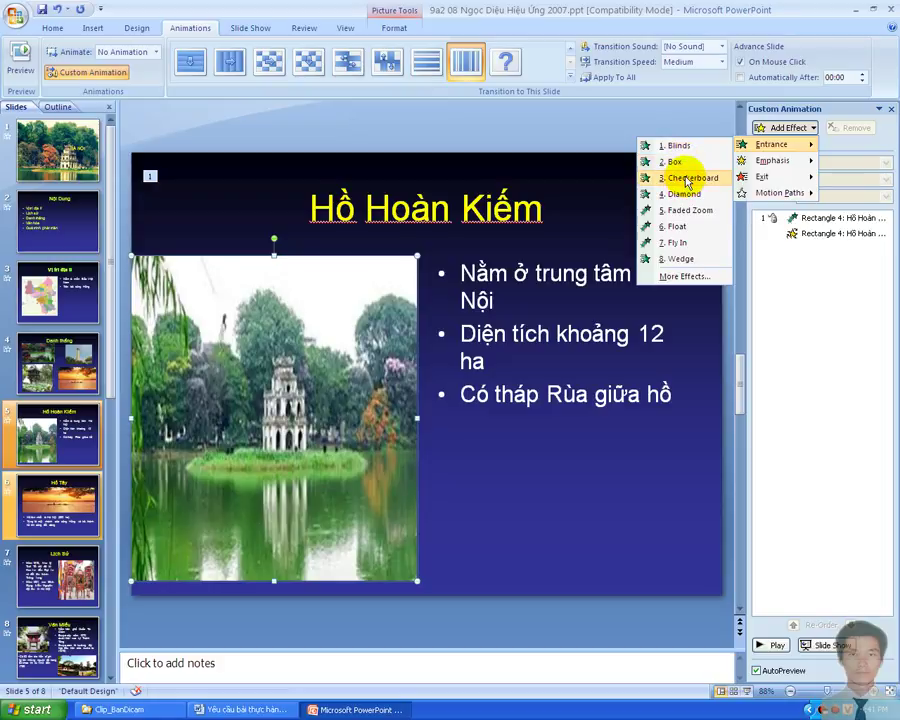
pyautogui.click(686, 246)
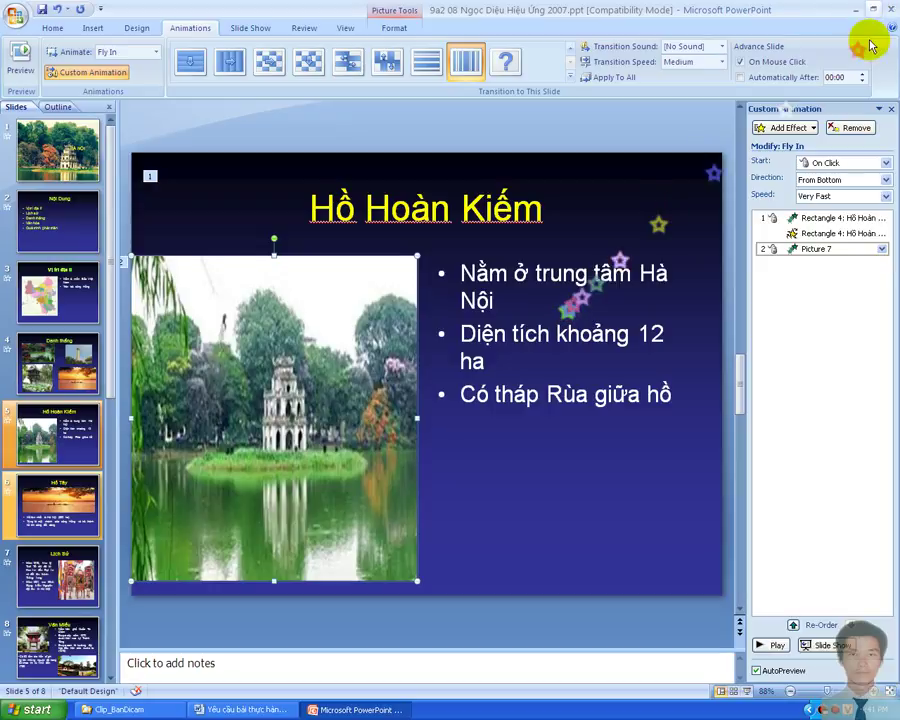
pyautogui.click(779, 128)
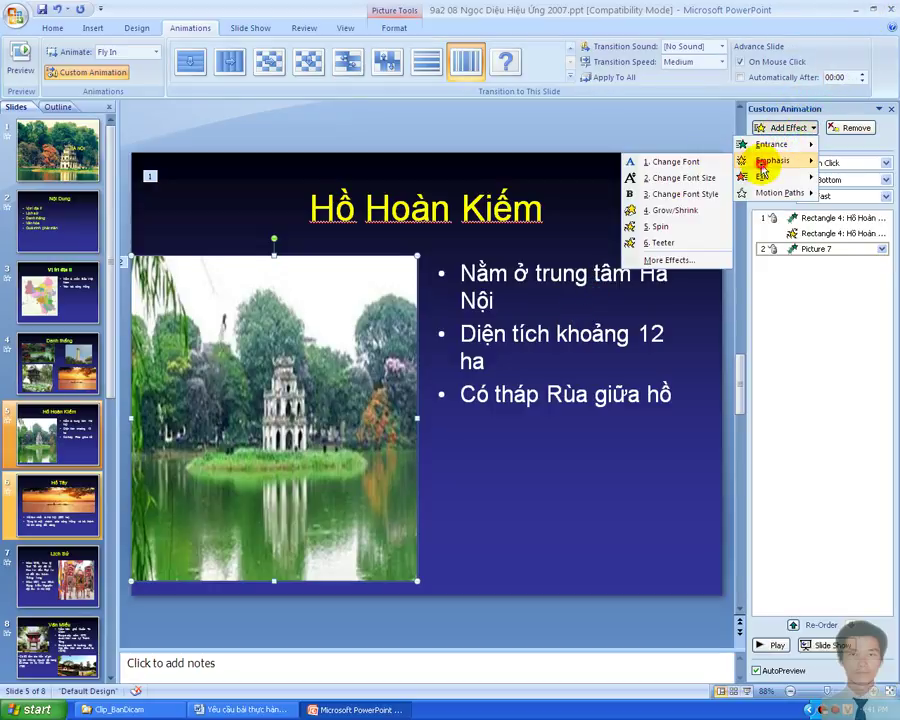
pyautogui.click(666, 240)
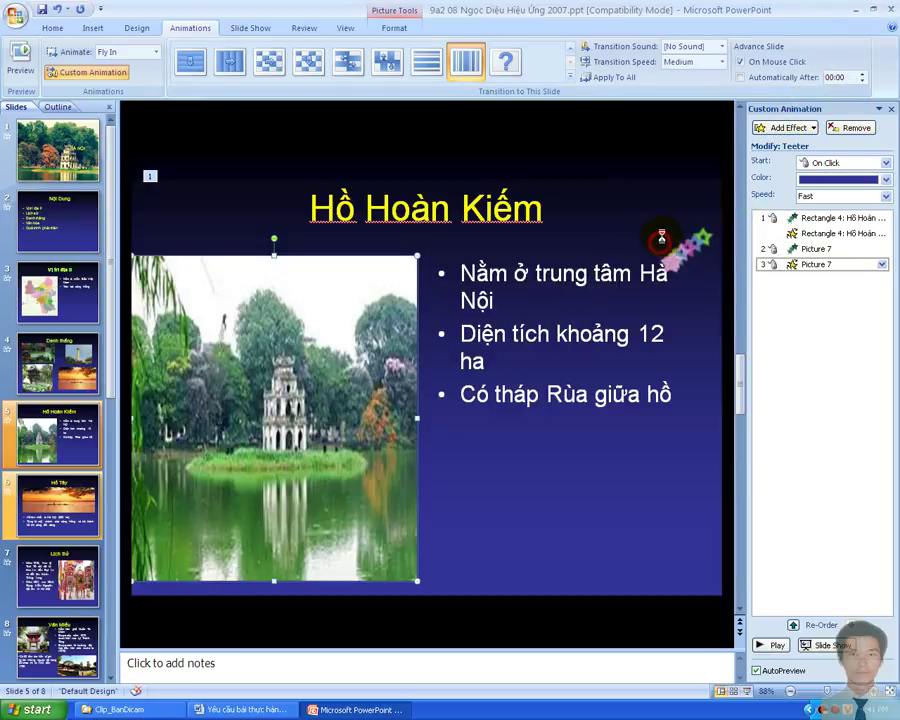
pyautogui.click(544, 266)
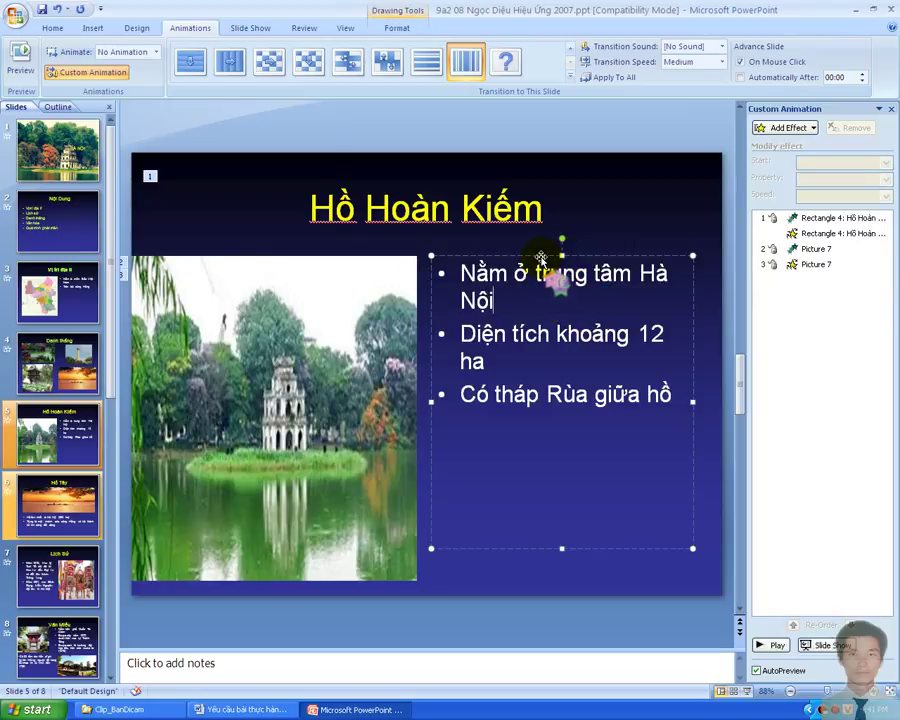
# Give slide 5's bullet text a Checkerboard entrance and a Teeter emphasis.
pyautogui.click(783, 128)
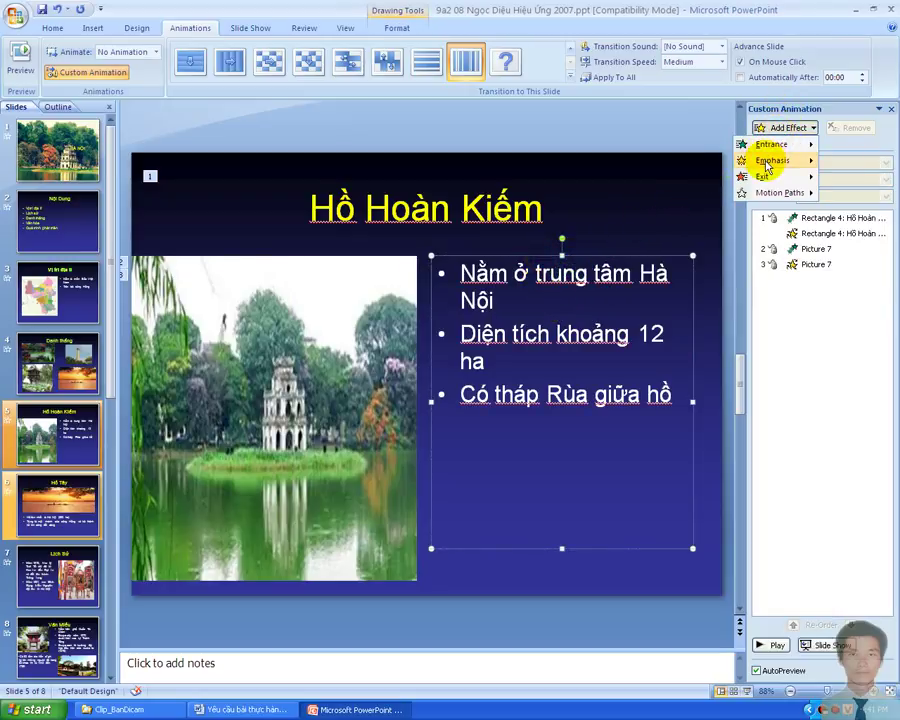
pyautogui.moveTo(768, 163)
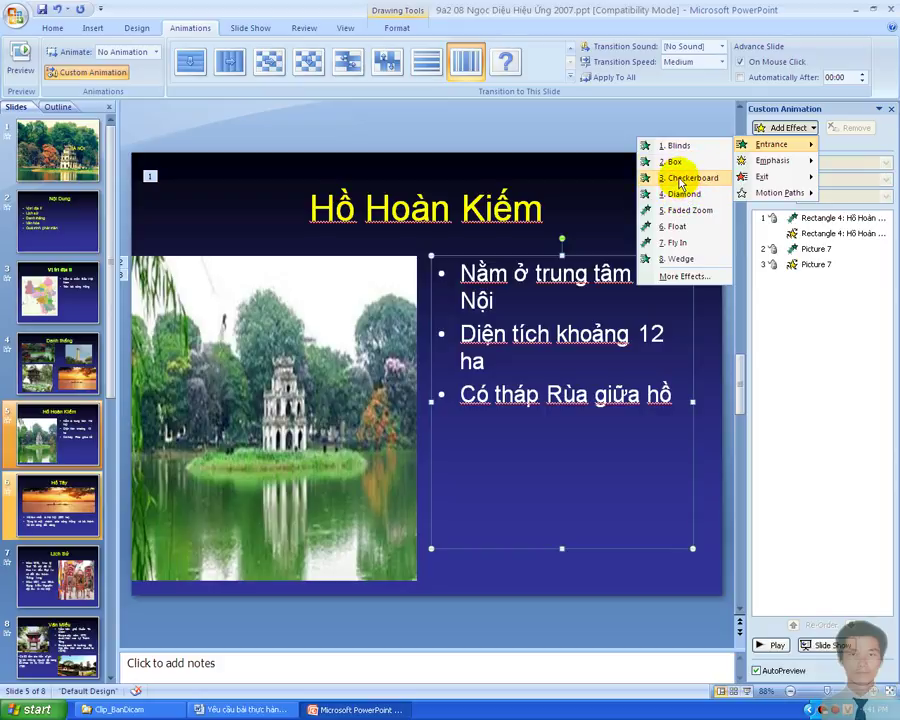
pyautogui.click(681, 183)
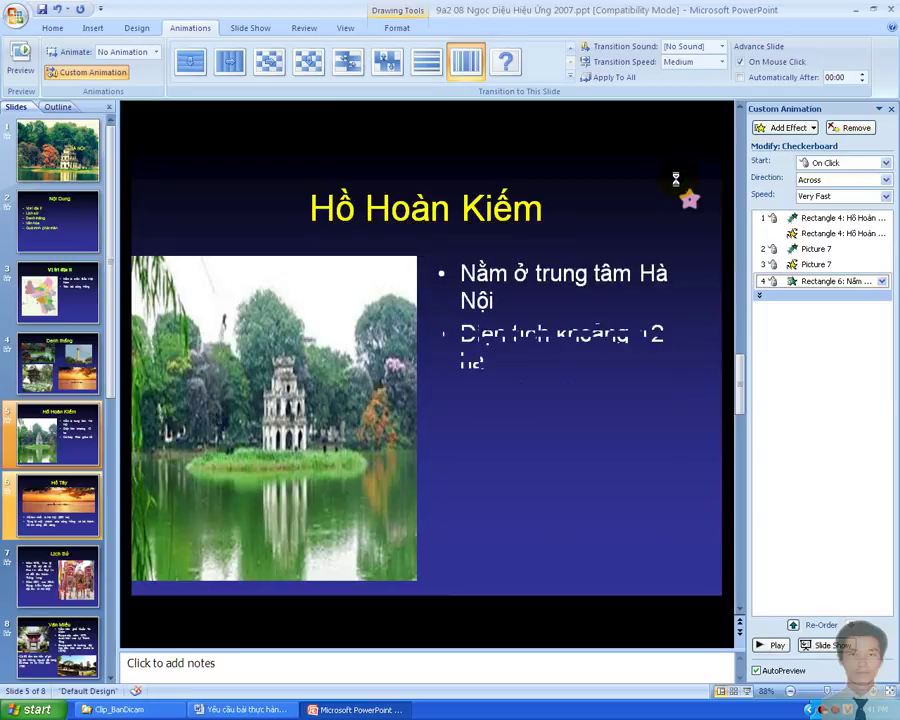
pyautogui.click(774, 130)
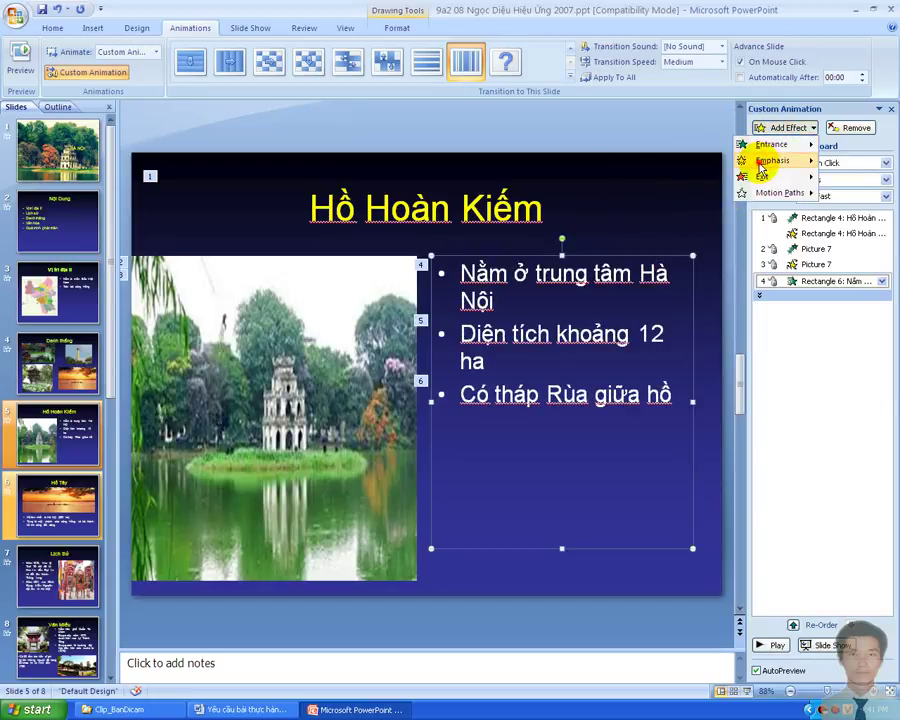
pyautogui.moveTo(762, 163)
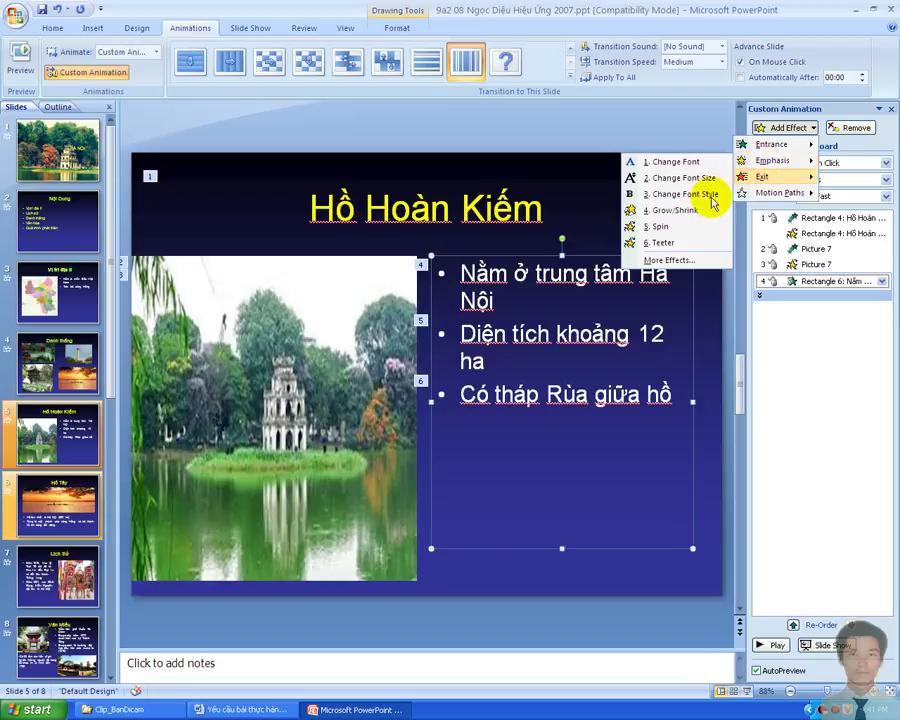
pyautogui.click(664, 241)
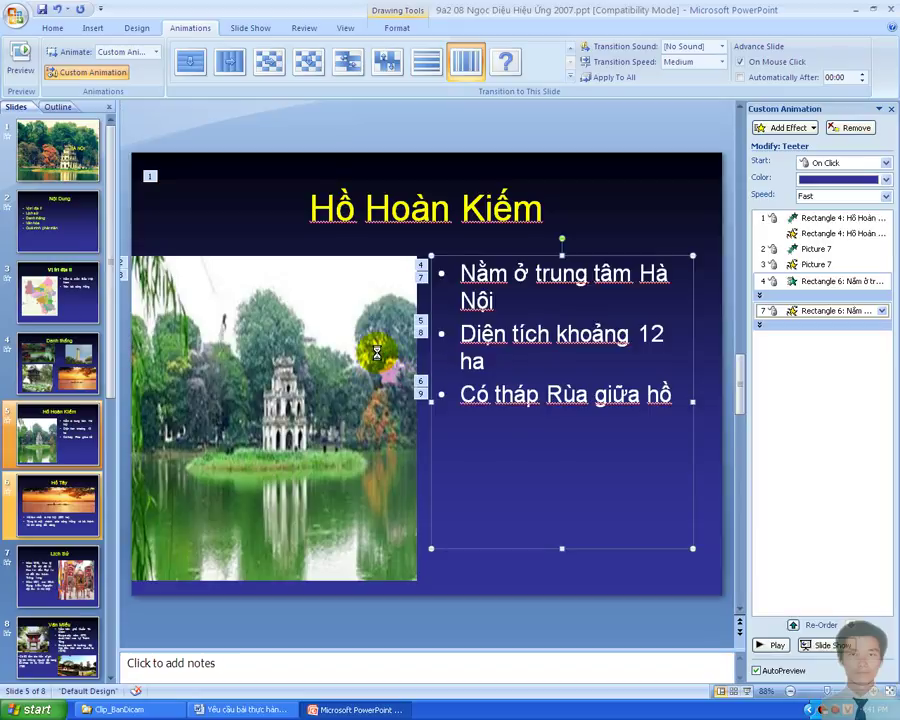
# Add a Blinds exit to the lake picture and a Fly Out exit to the text, then open slide 6.
pyautogui.click(339, 358)
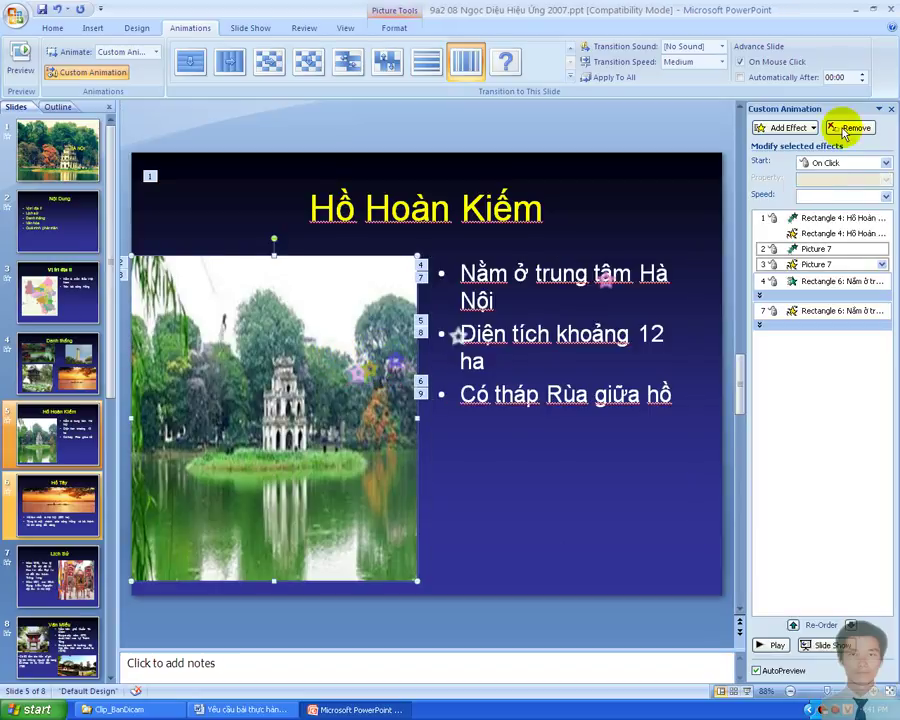
pyautogui.click(786, 127)
pyautogui.moveTo(763, 176)
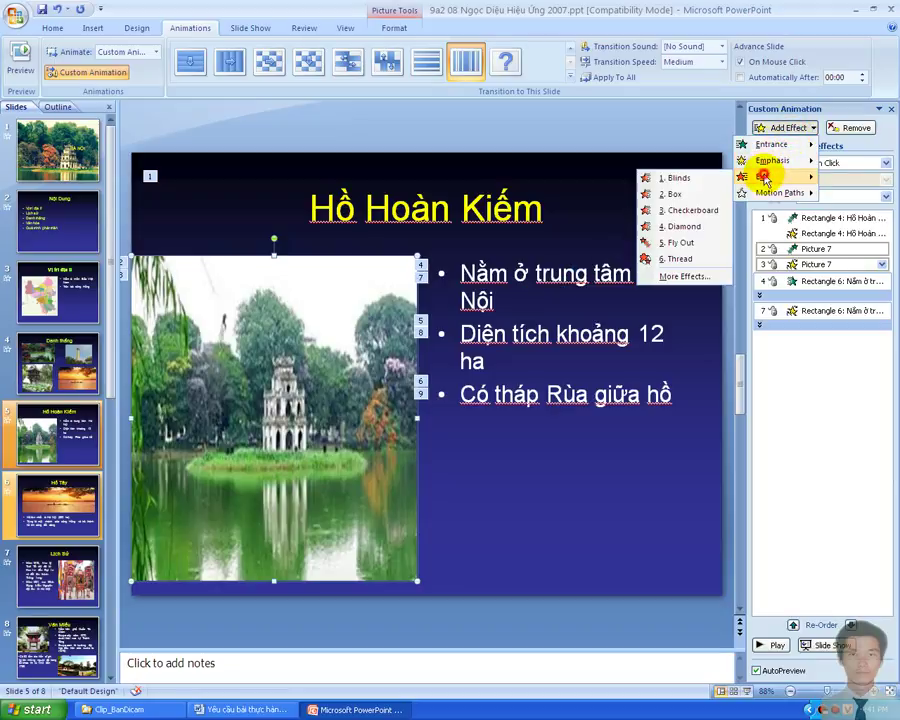
pyautogui.click(703, 188)
pyautogui.click(590, 267)
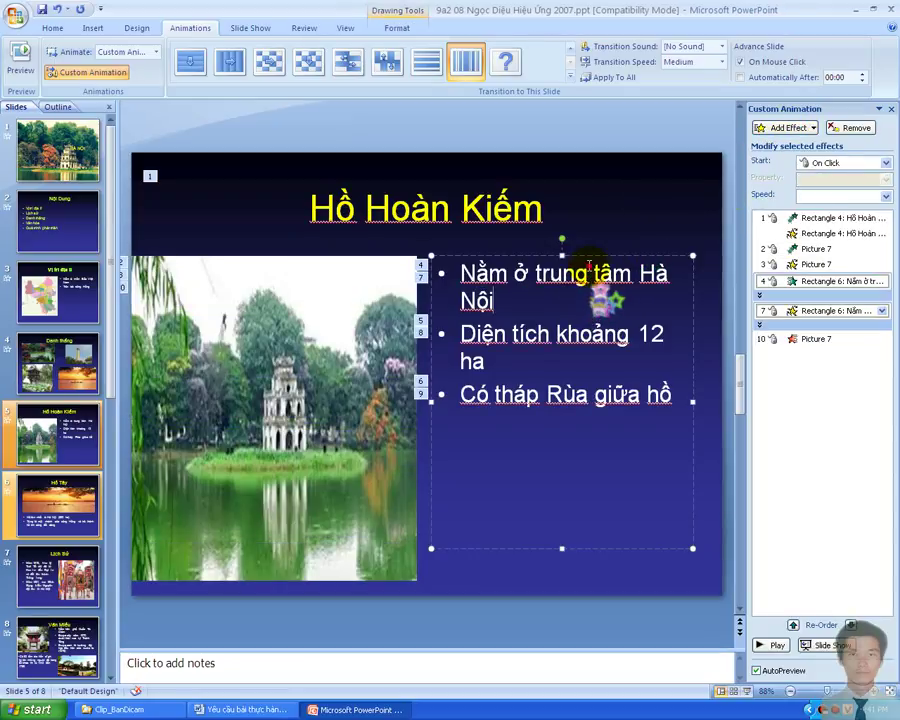
pyautogui.click(770, 127)
pyautogui.moveTo(740, 180)
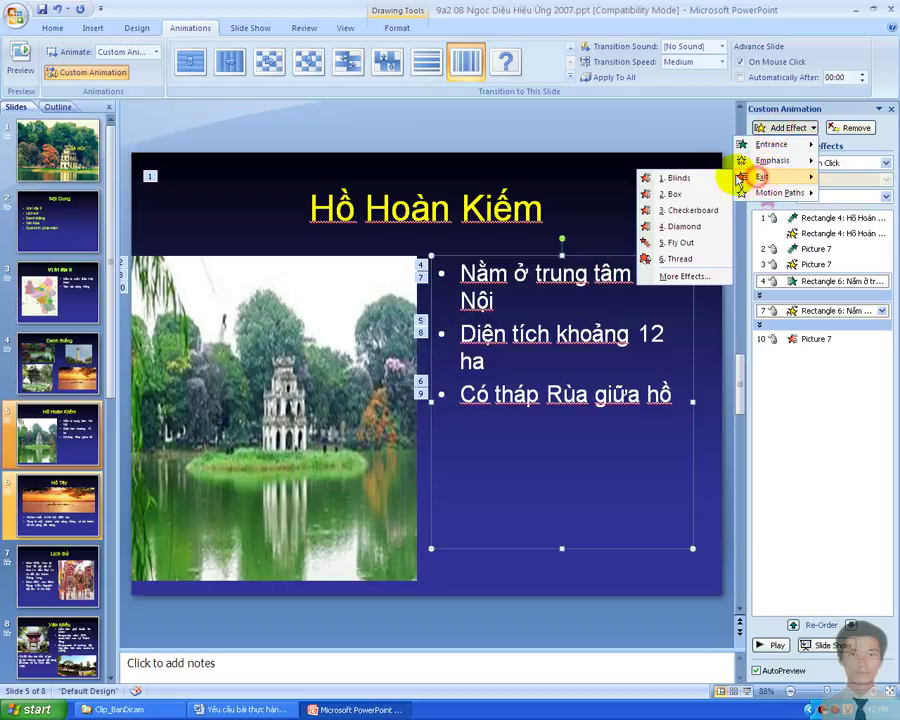
pyautogui.click(680, 243)
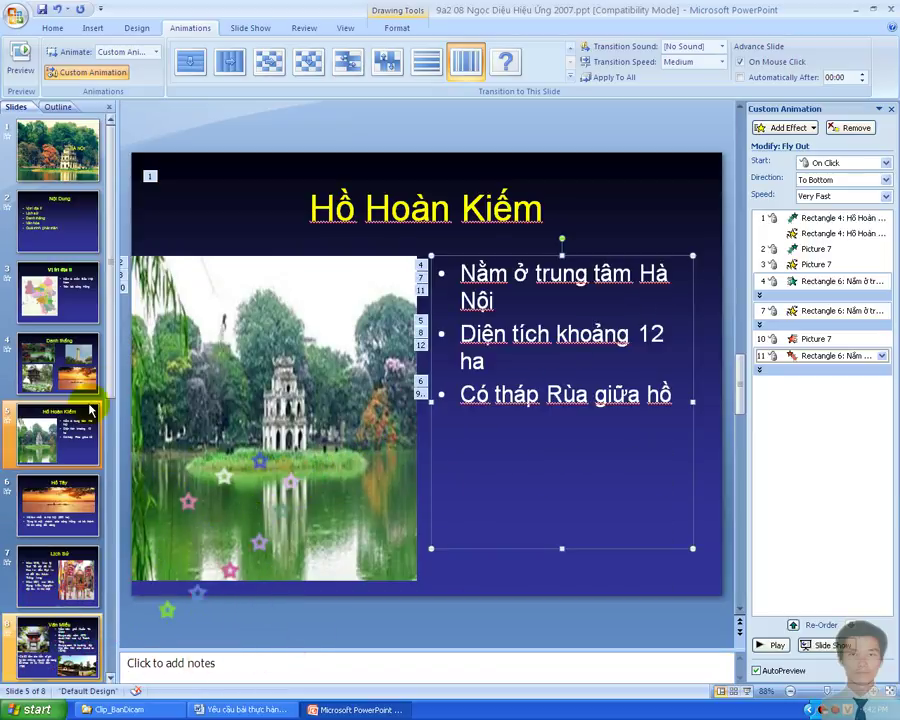
pyautogui.click(52, 505)
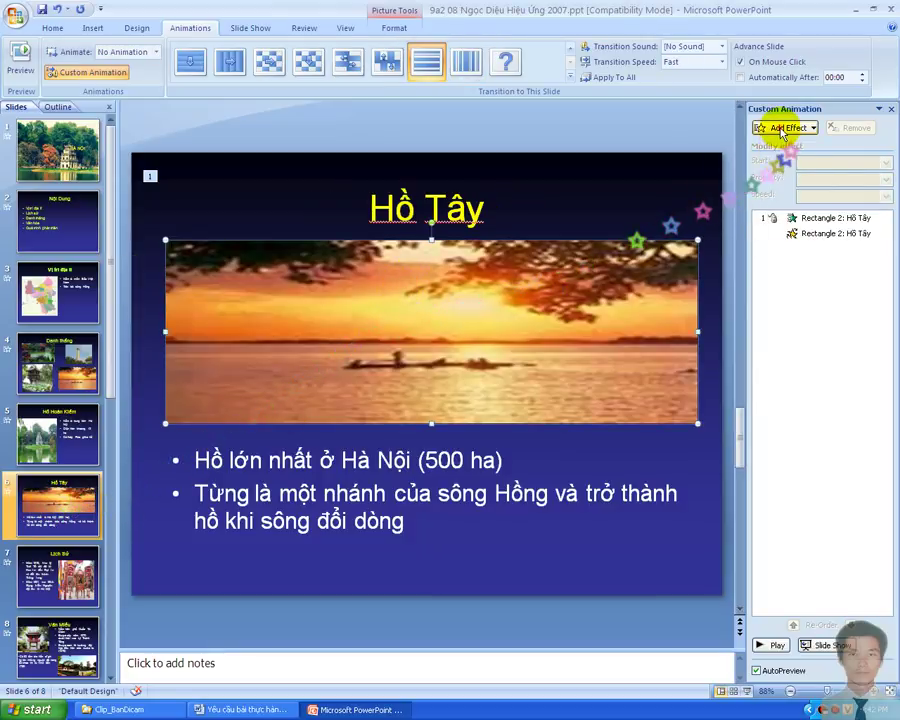
# Add a Float entrance effect to the sunset picture on the Hồ Tây slide.
pyautogui.click(787, 127)
pyautogui.moveTo(768, 148)
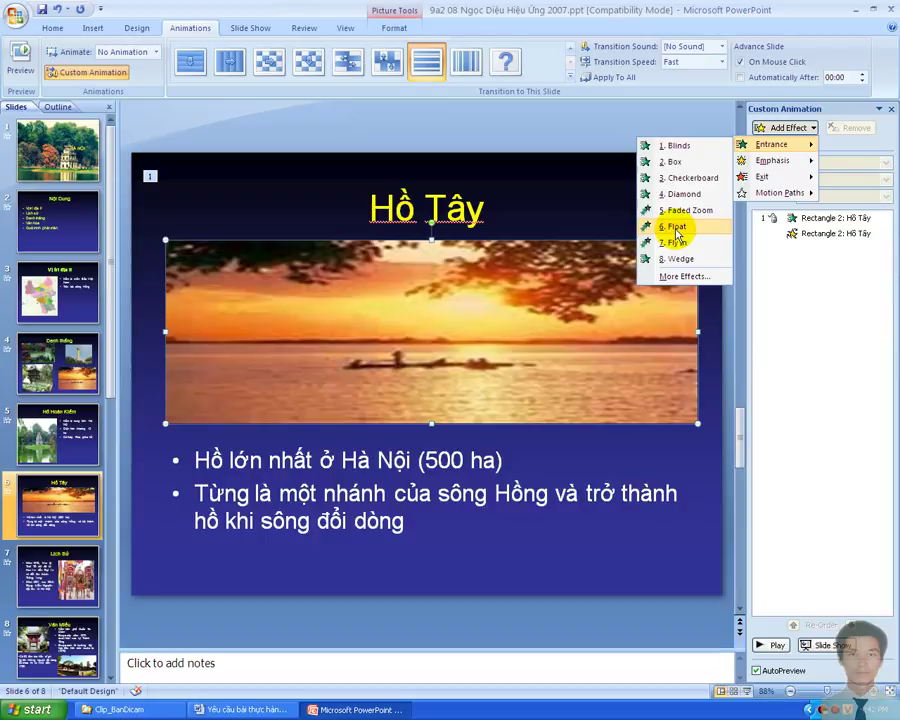
pyautogui.click(676, 228)
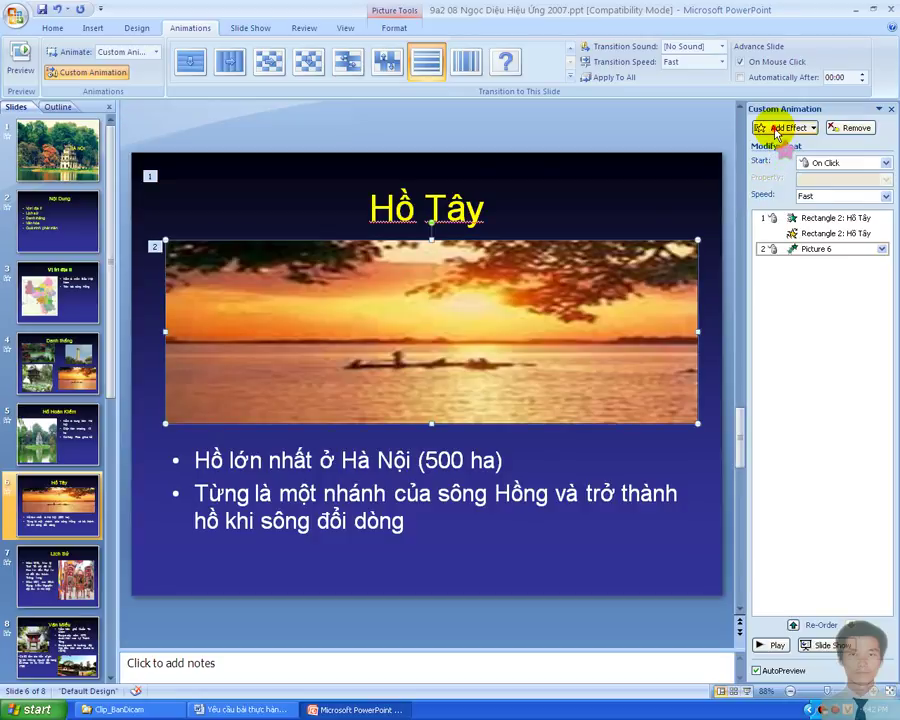
# Follow the sunset picture's entrance with a Teeter emphasis effect.
pyautogui.click(778, 130)
pyautogui.moveTo(765, 160)
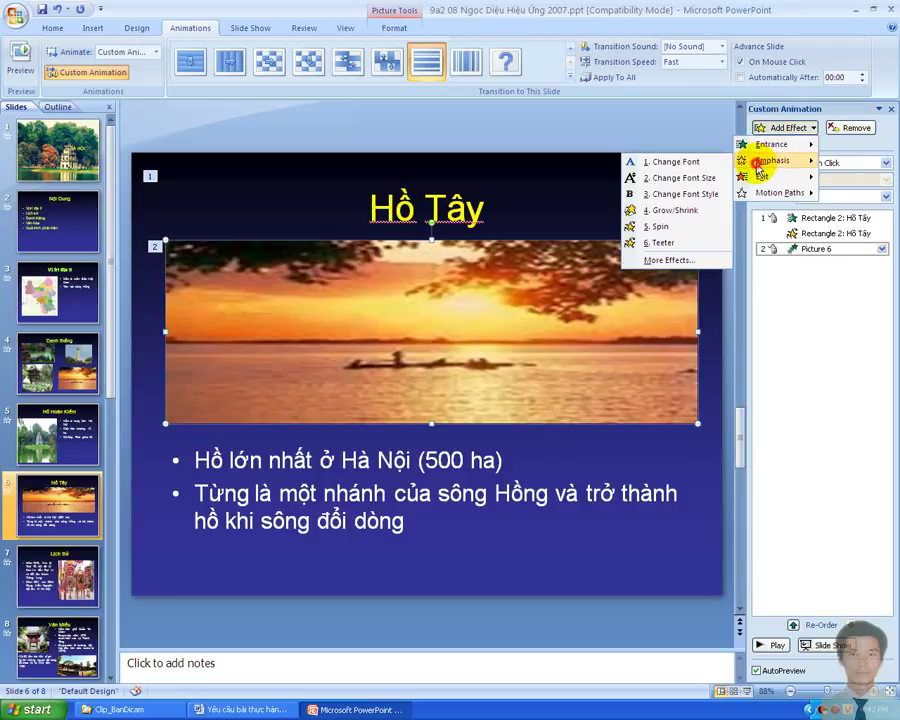
pyautogui.click(664, 245)
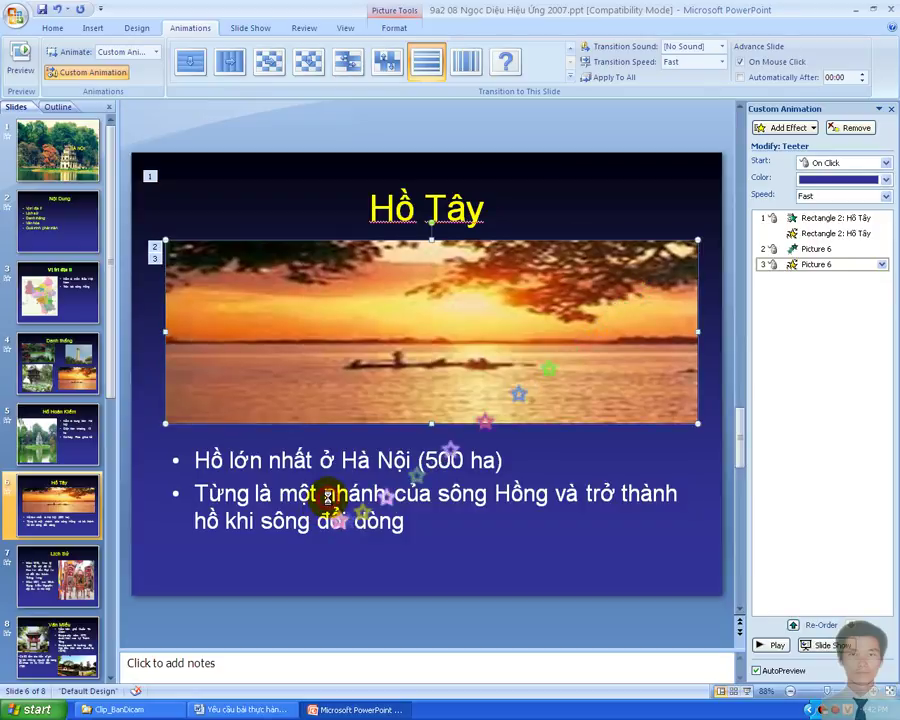
pyautogui.click(327, 495)
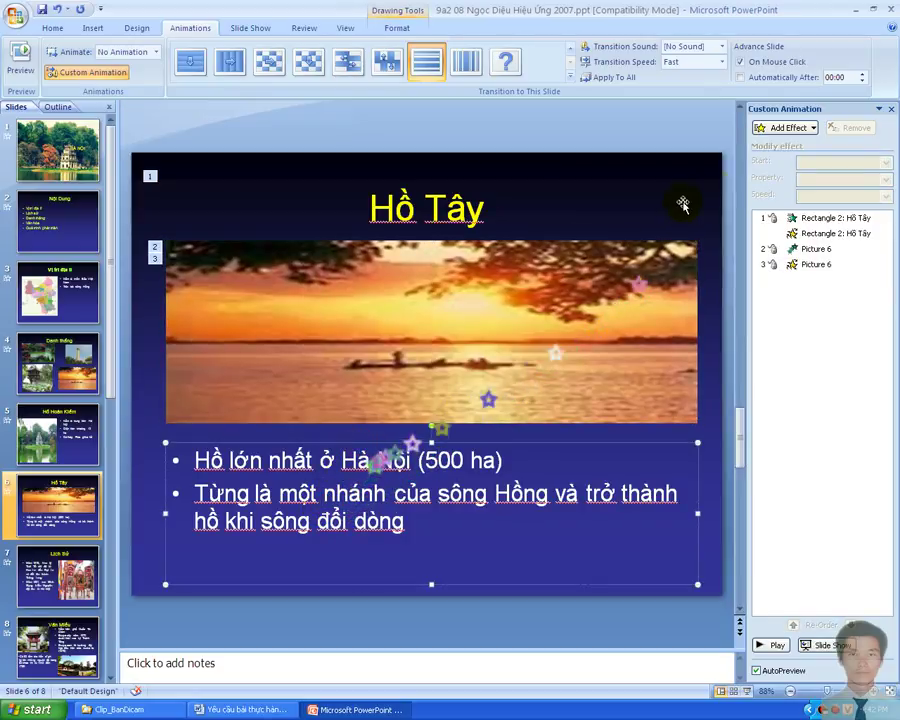
# Add a Float entrance effect to the Hồ Tây bullet text.
pyautogui.click(790, 128)
pyautogui.moveTo(770, 162)
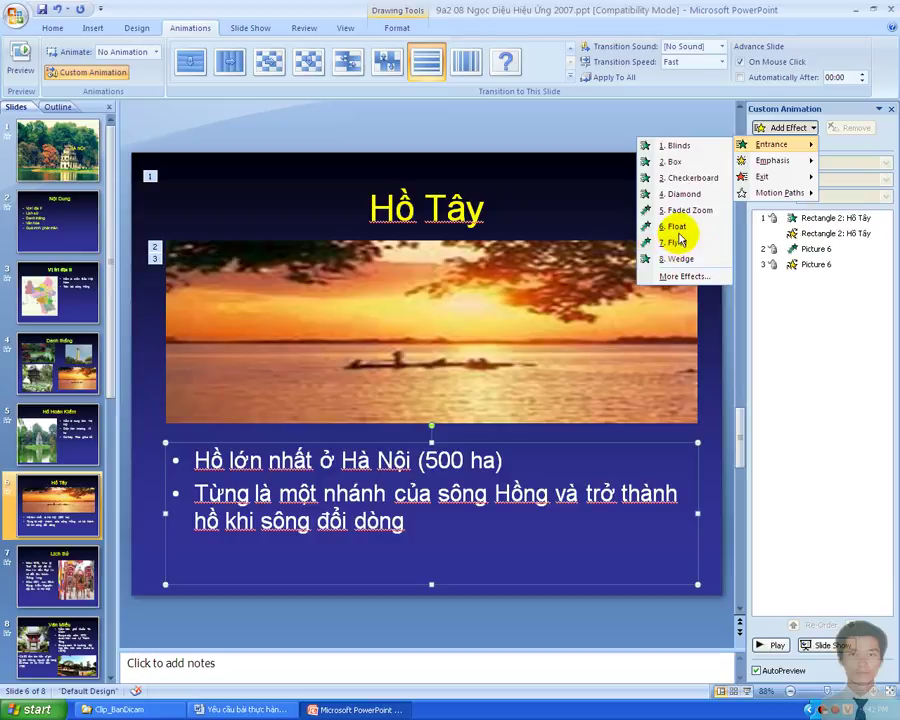
pyautogui.click(679, 229)
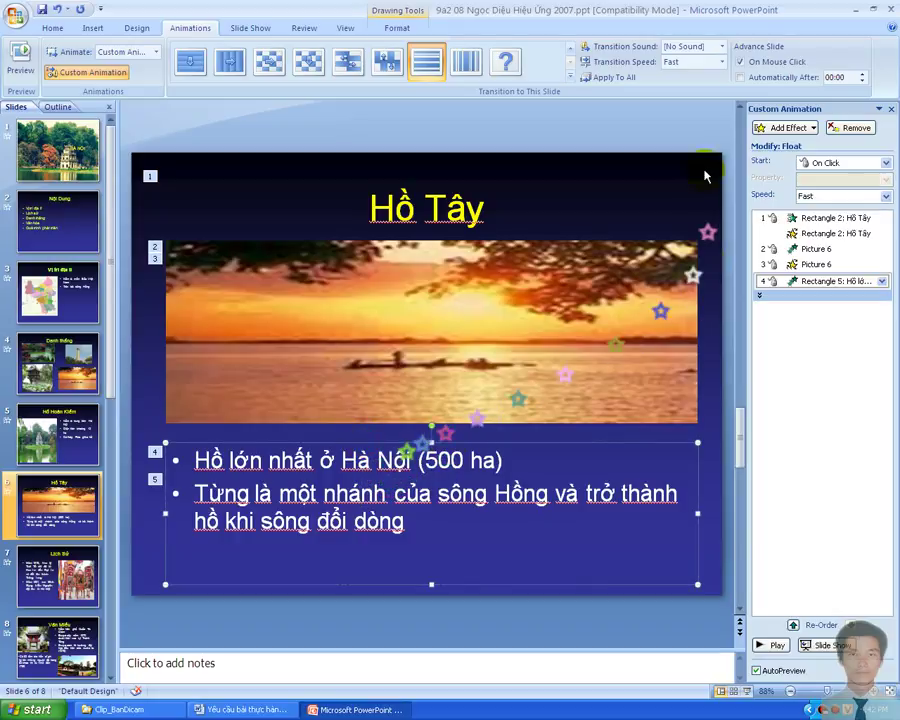
# Follow the bullet text's entrance with a Teeter emphasis effect.
pyautogui.click(783, 129)
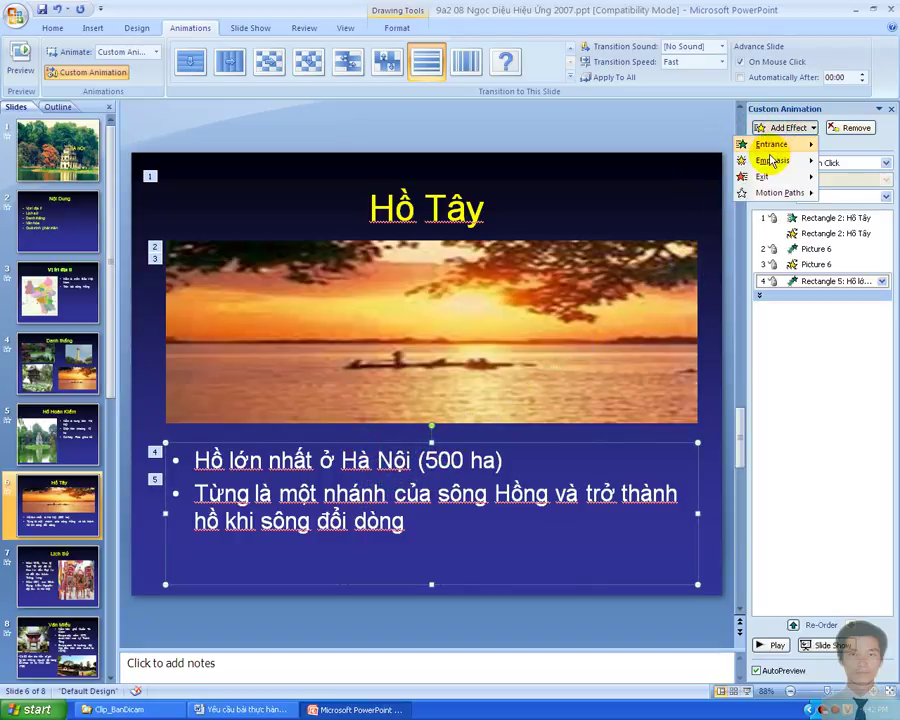
pyautogui.moveTo(770, 161)
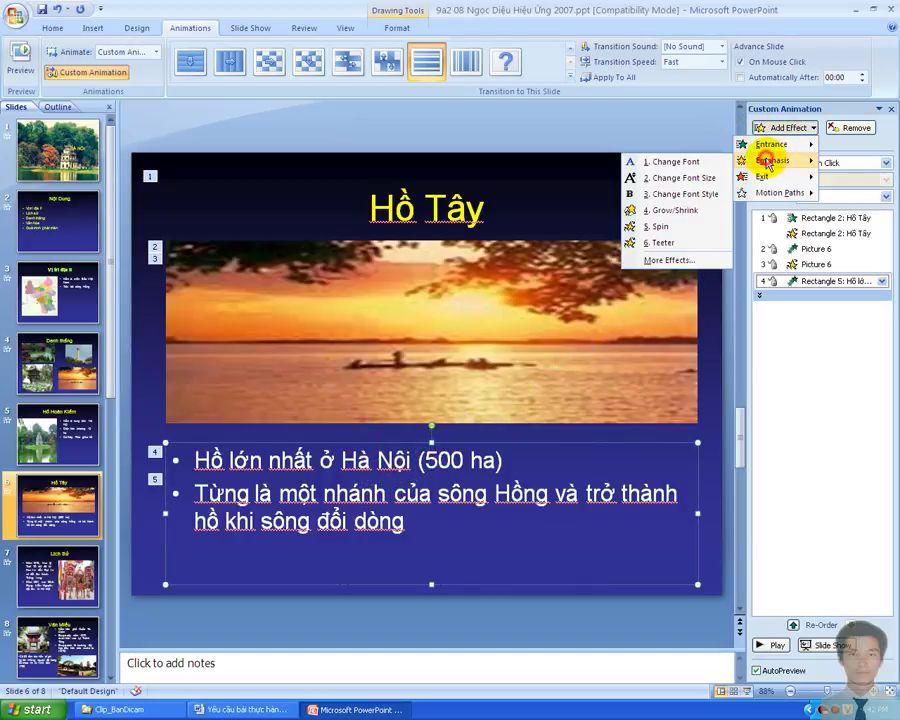
pyautogui.click(661, 242)
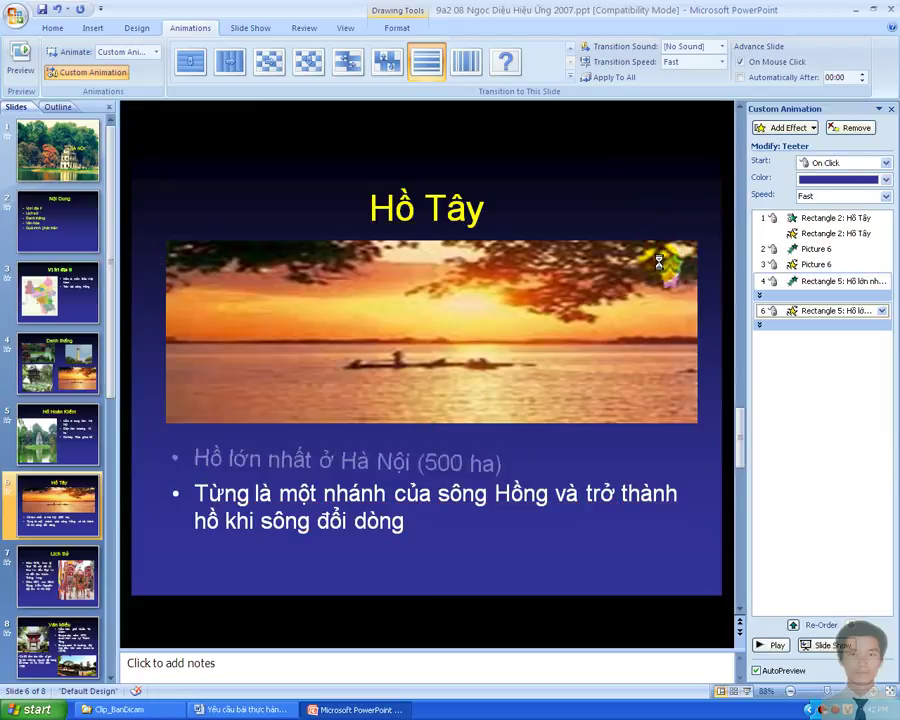
pyautogui.click(465, 335)
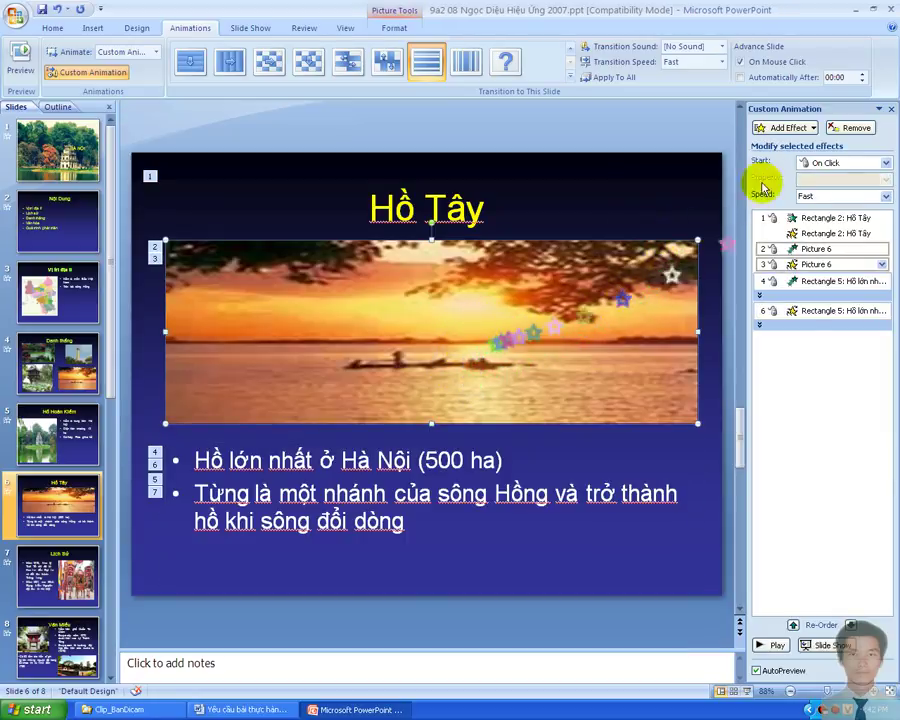
# Give the sunset picture a Checkerboard exit effect.
pyautogui.click(787, 128)
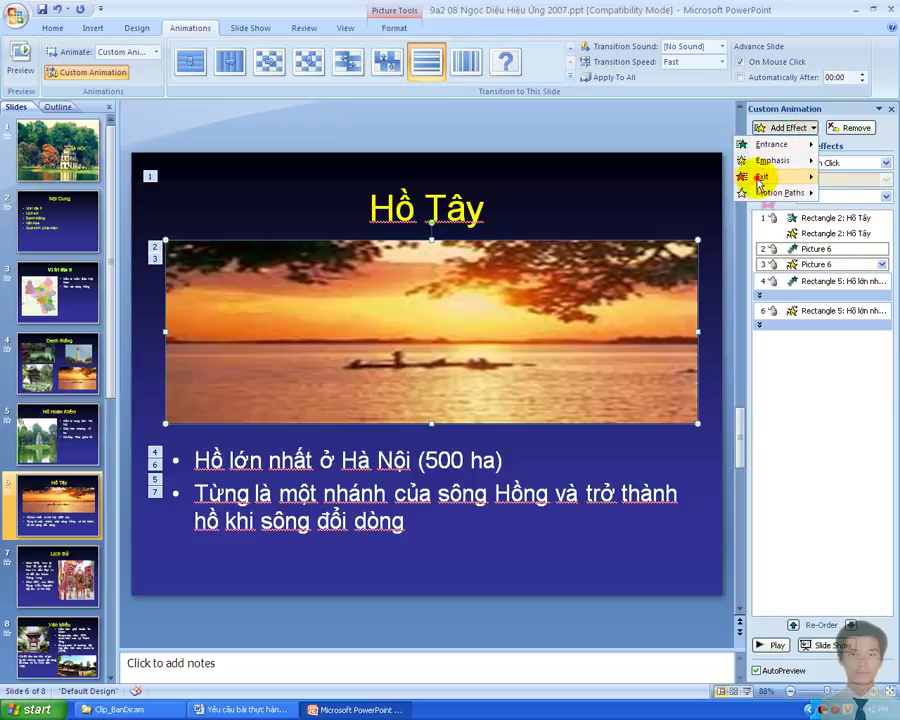
pyautogui.moveTo(760, 183)
pyautogui.click(685, 207)
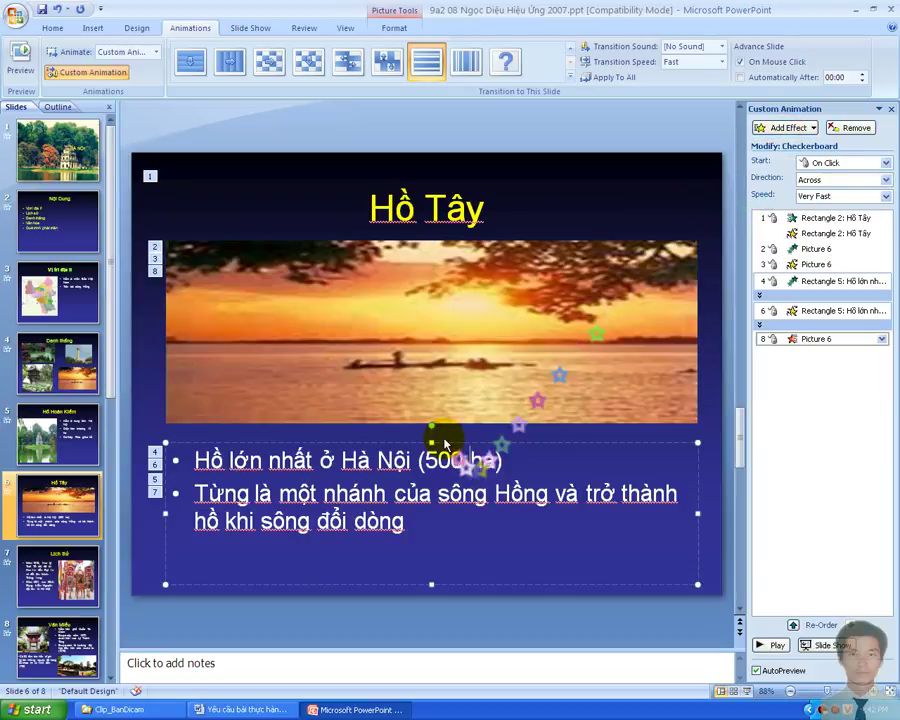
# Give the bullet text a Fly Out exit, then go to slide 7, Lịch Sử.
pyautogui.click(439, 441)
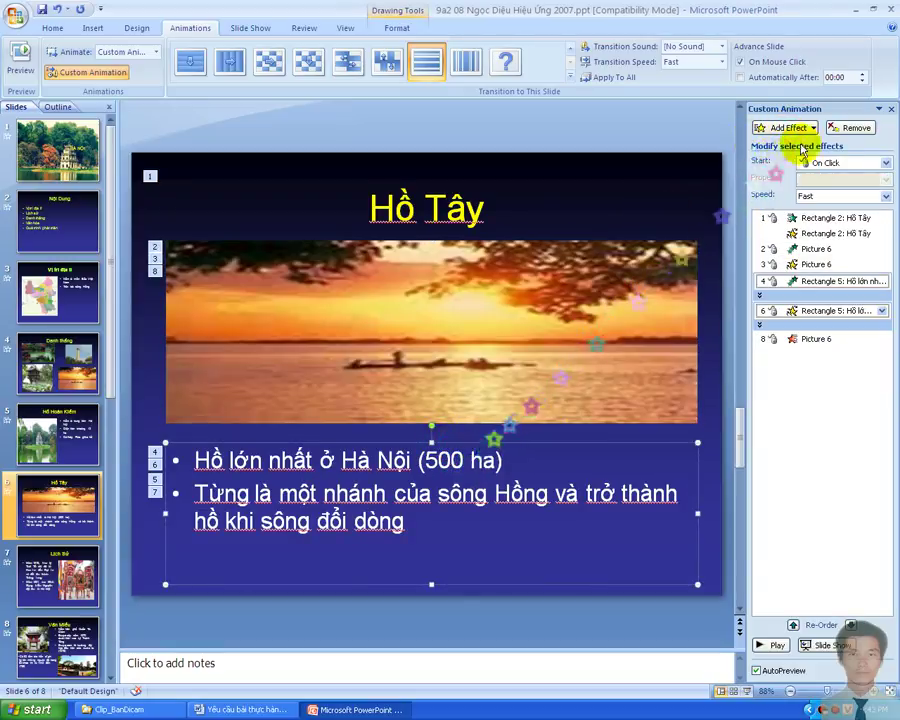
pyautogui.click(788, 128)
pyautogui.moveTo(776, 180)
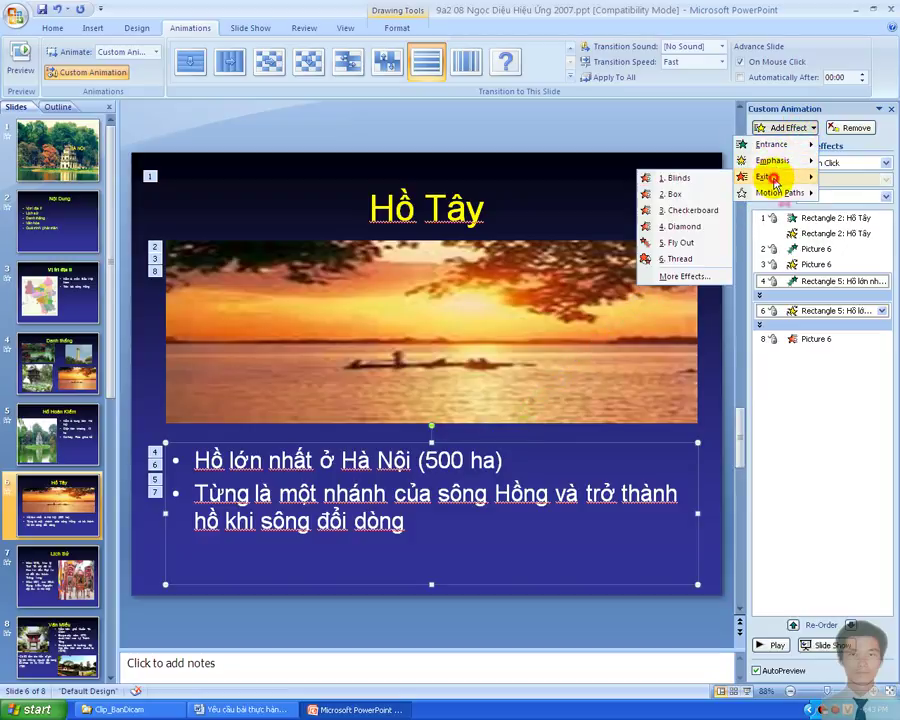
pyautogui.click(690, 246)
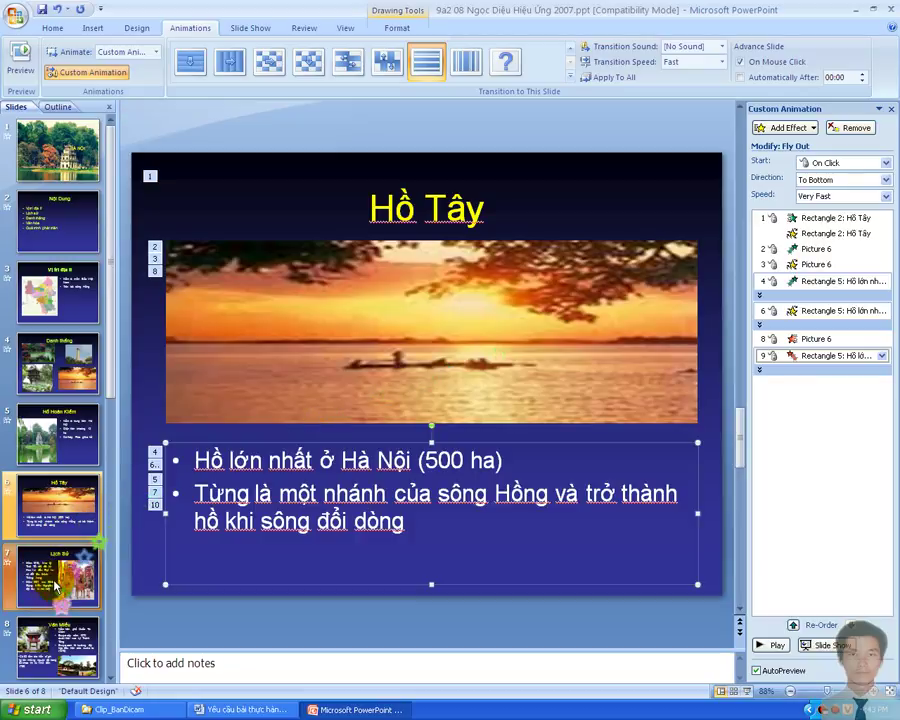
pyautogui.click(90, 565)
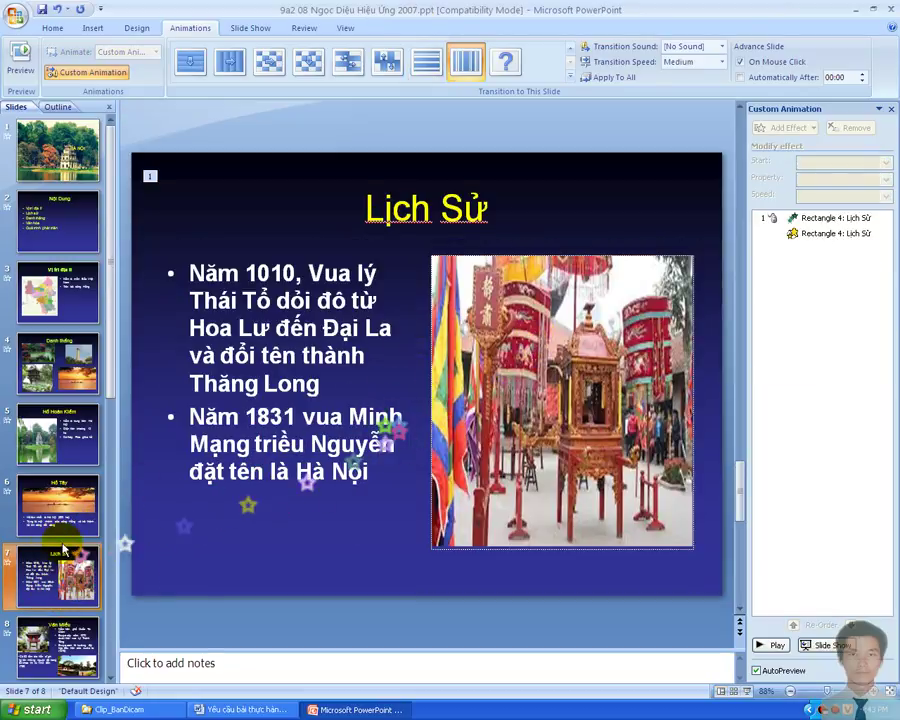
# Give the festival picture a Faded Zoom entrance effect.
pyautogui.click(648, 298)
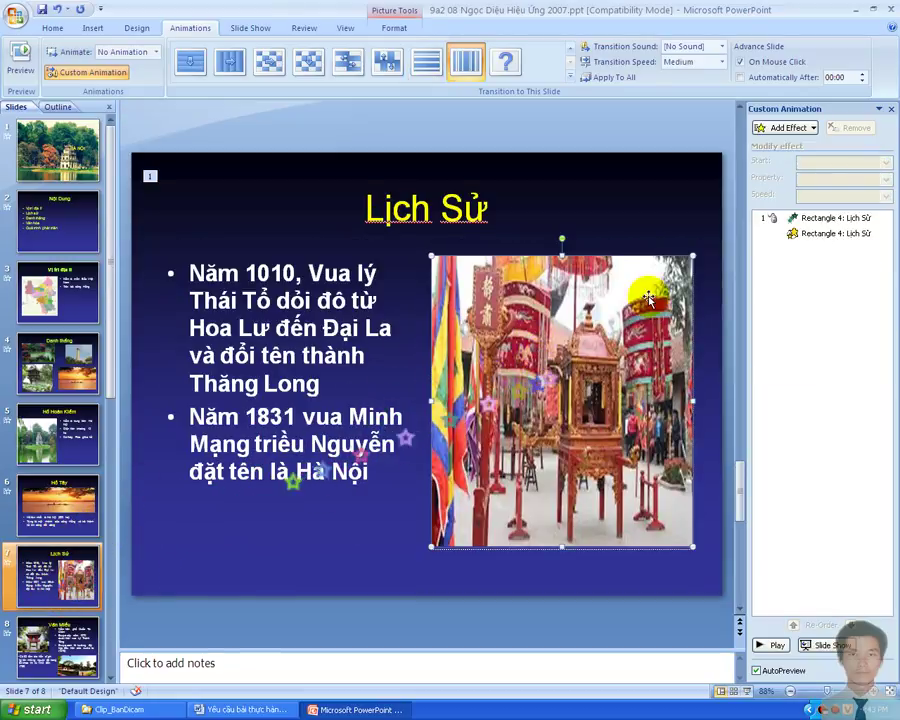
pyautogui.click(782, 127)
pyautogui.moveTo(785, 148)
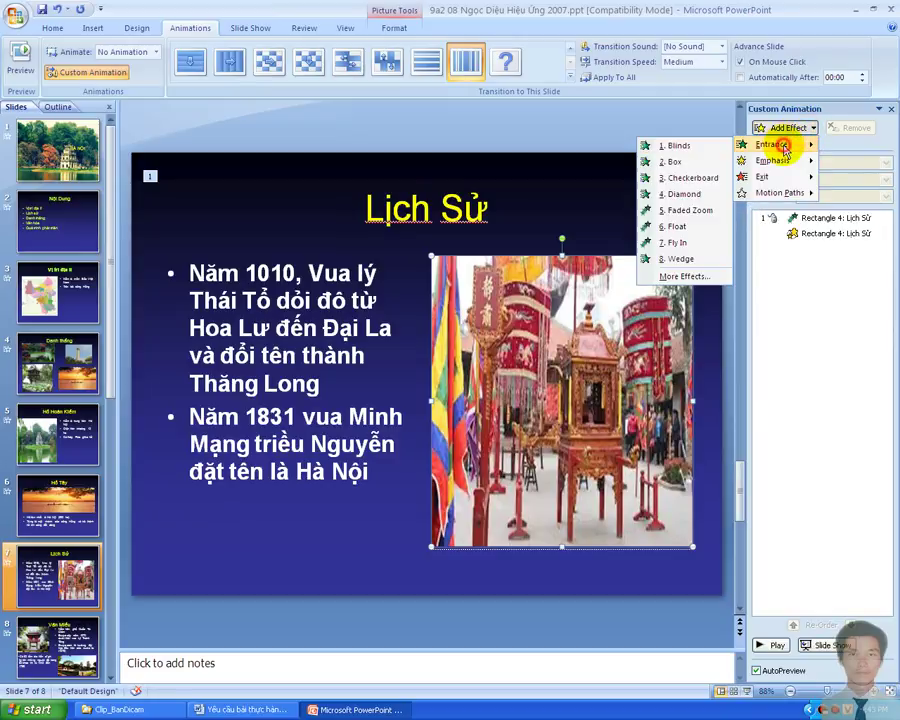
pyautogui.click(697, 211)
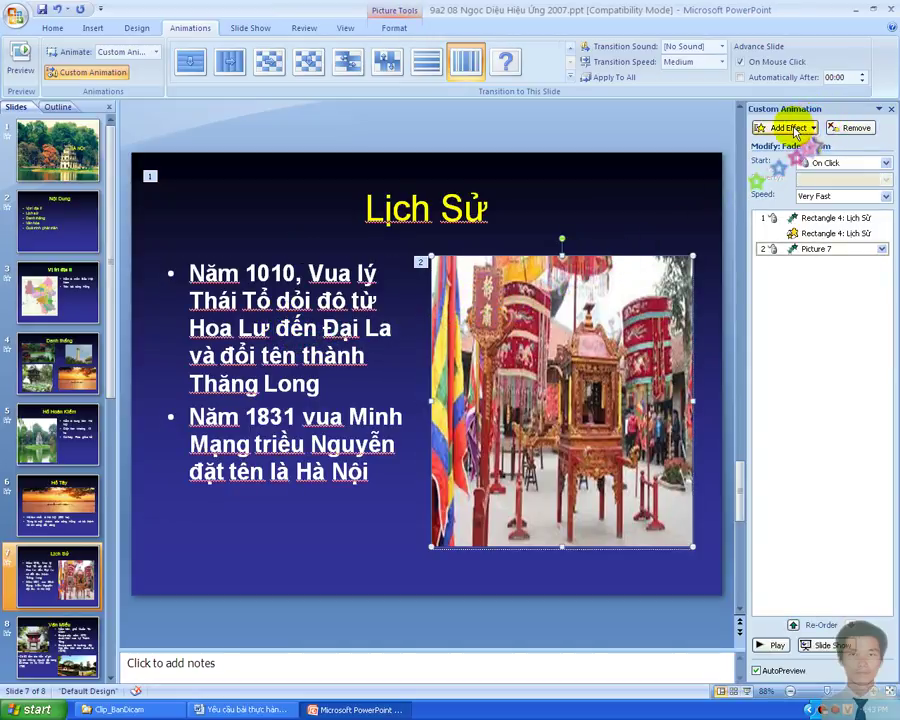
# Add a Teeter emphasis to the festival picture after its entrance.
pyautogui.click(800, 127)
pyautogui.moveTo(779, 164)
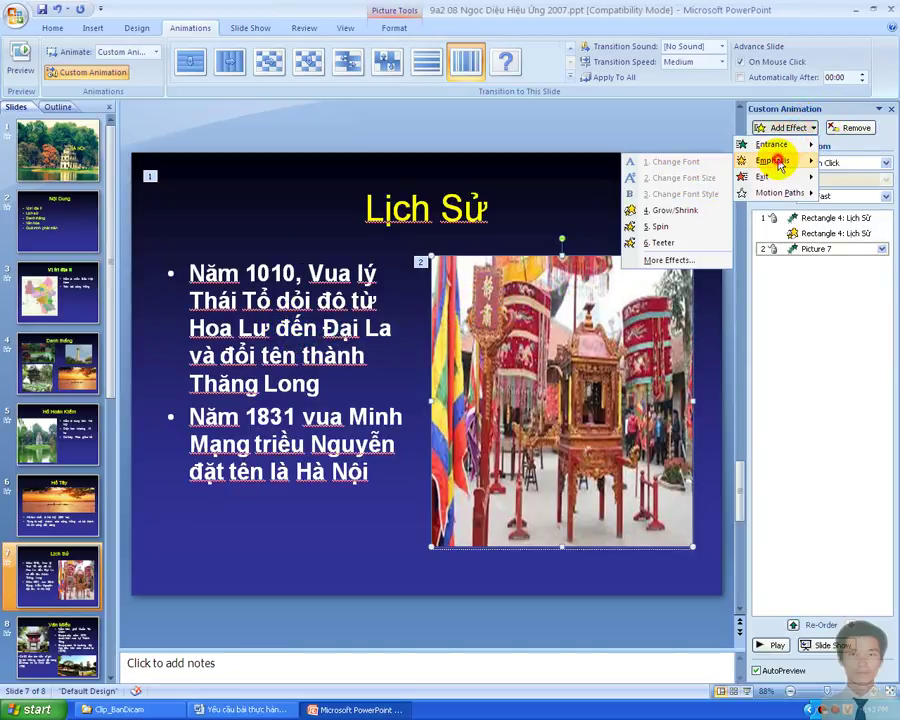
pyautogui.click(656, 243)
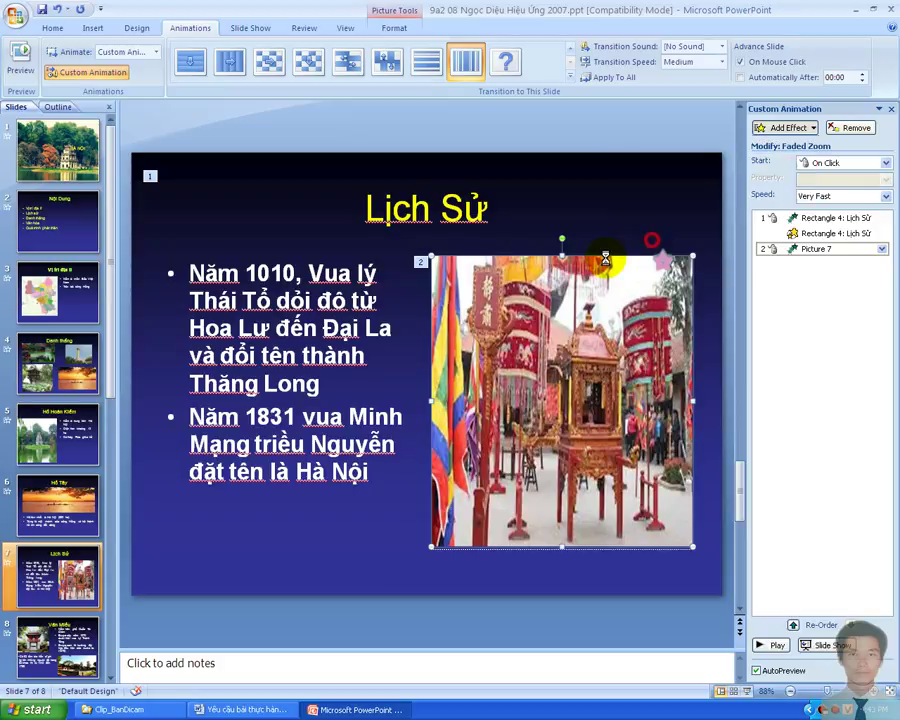
pyautogui.click(241, 298)
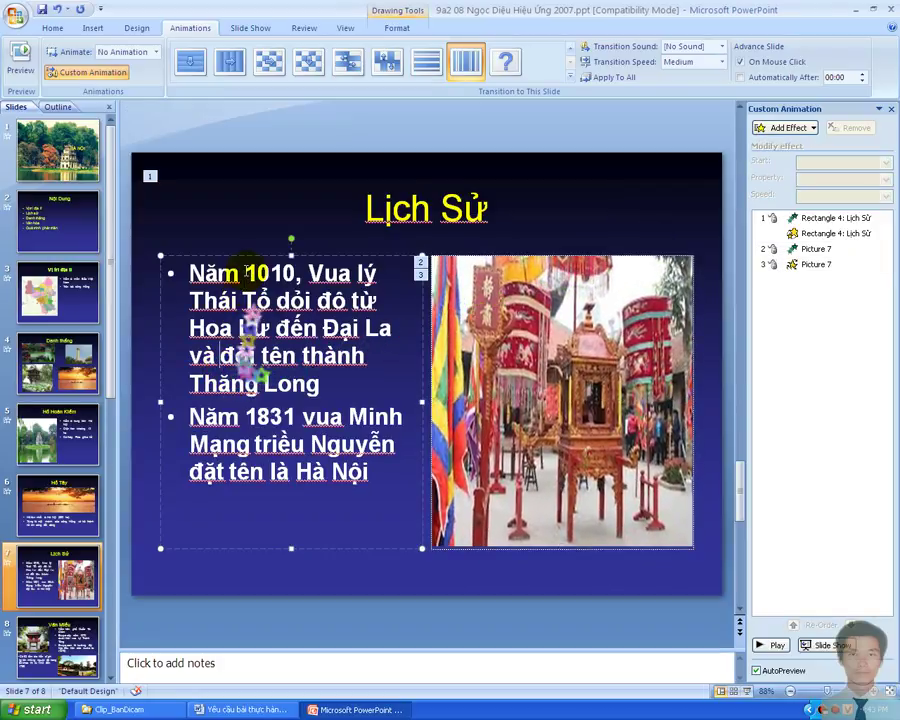
# Give the Lịch Sử bullet text a Very Fast Fly In entrance from the bottom.
pyautogui.click(779, 129)
pyautogui.moveTo(765, 145)
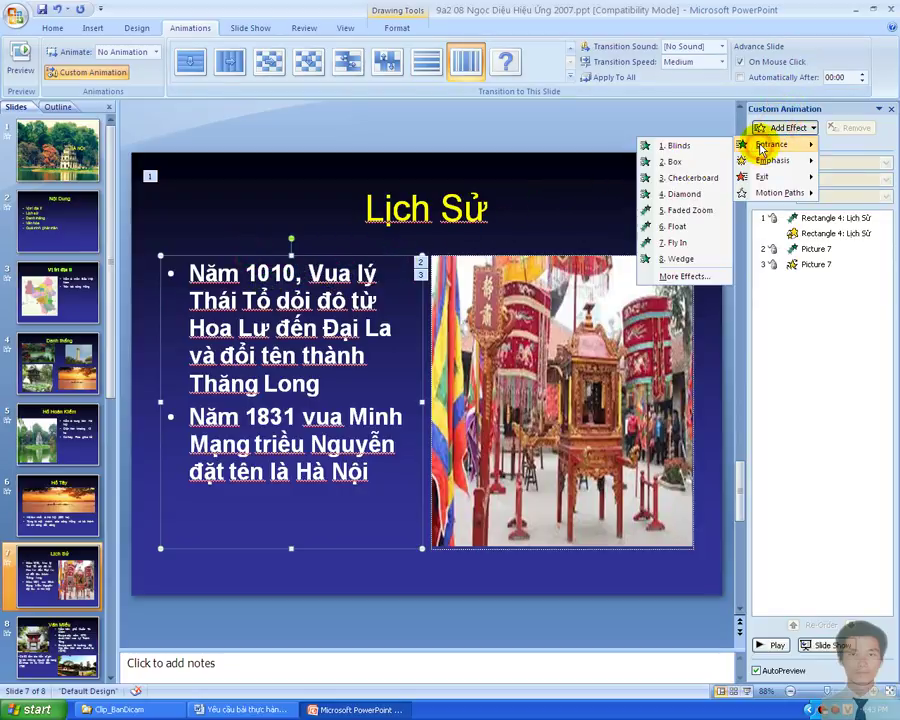
pyautogui.click(679, 247)
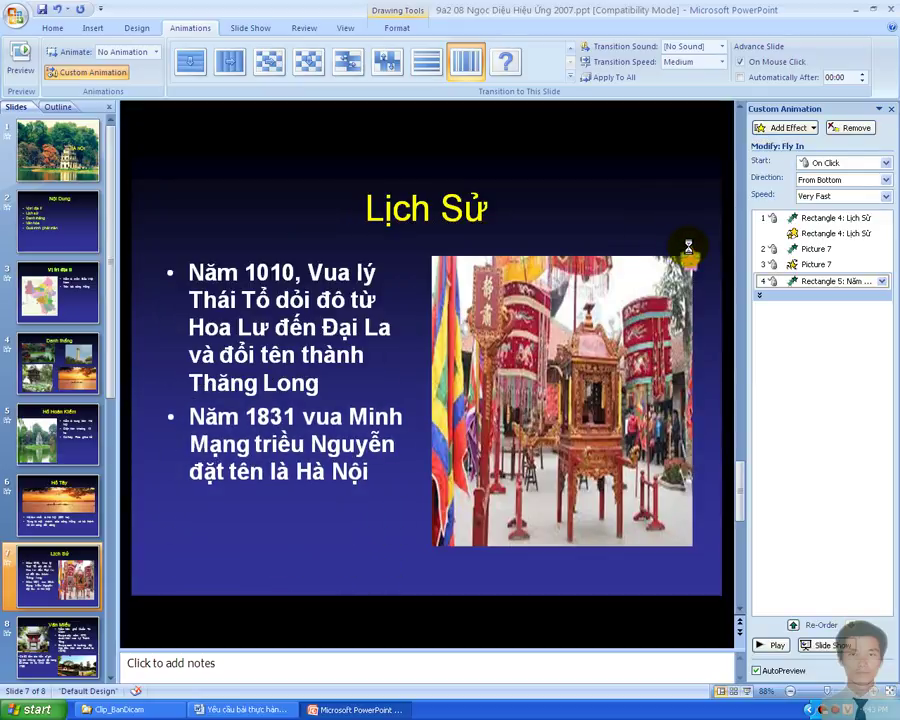
pyautogui.click(795, 131)
pyautogui.moveTo(768, 160)
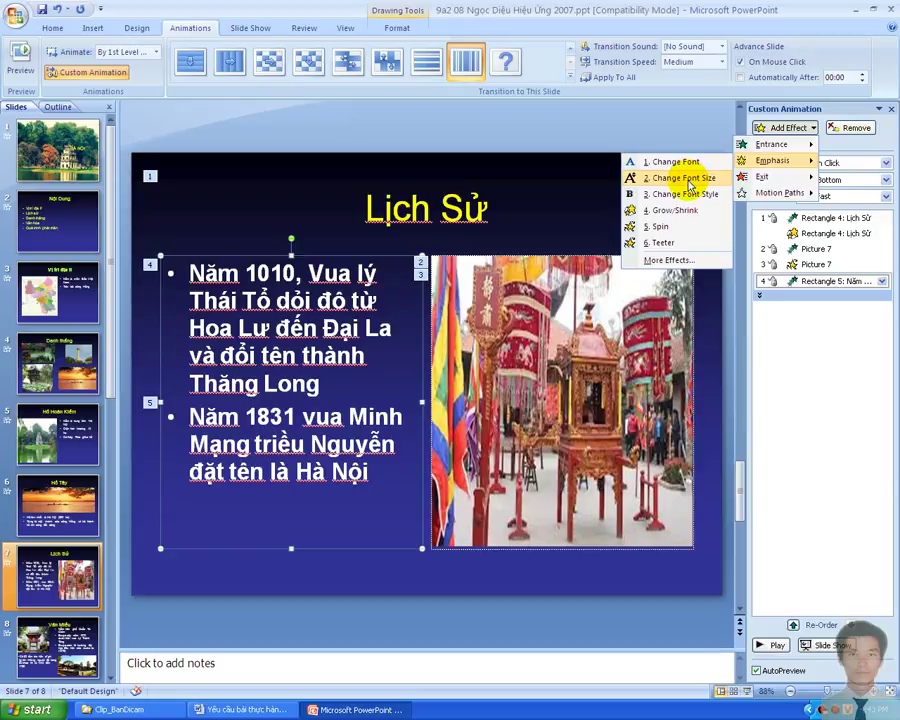
# Apply a Change Font Color emphasis to the bullet text from the full emphasis list.
pyautogui.click(681, 264)
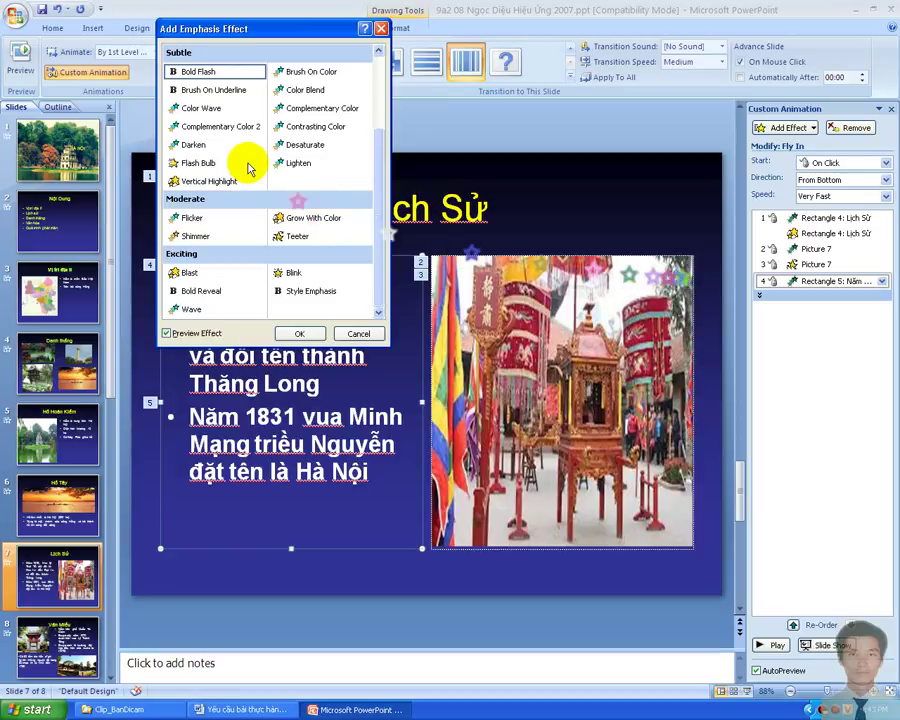
pyautogui.click(199, 109)
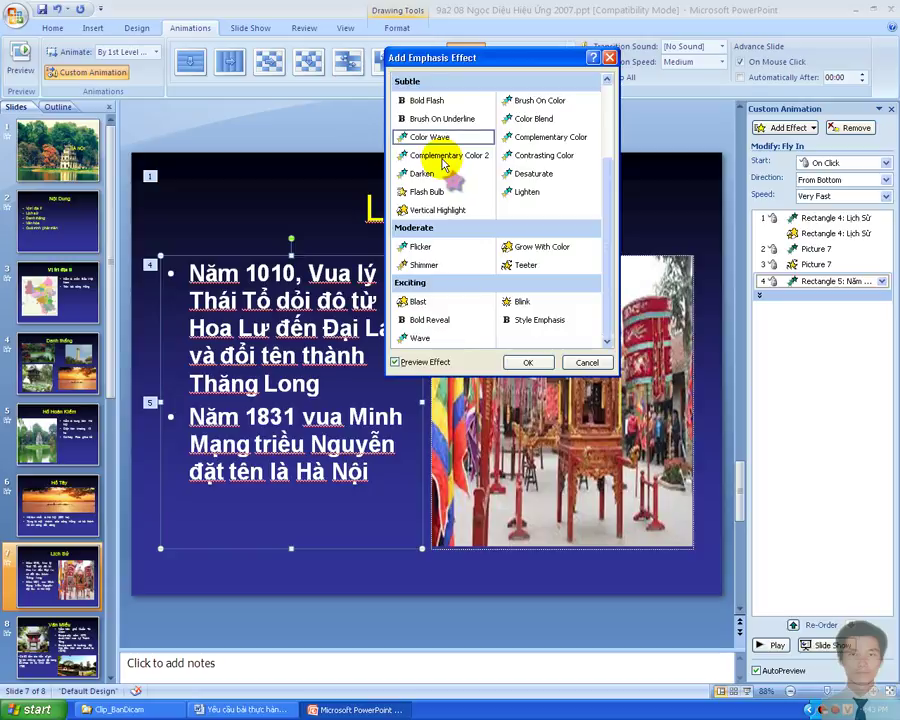
pyautogui.scroll(2, 443, 163)
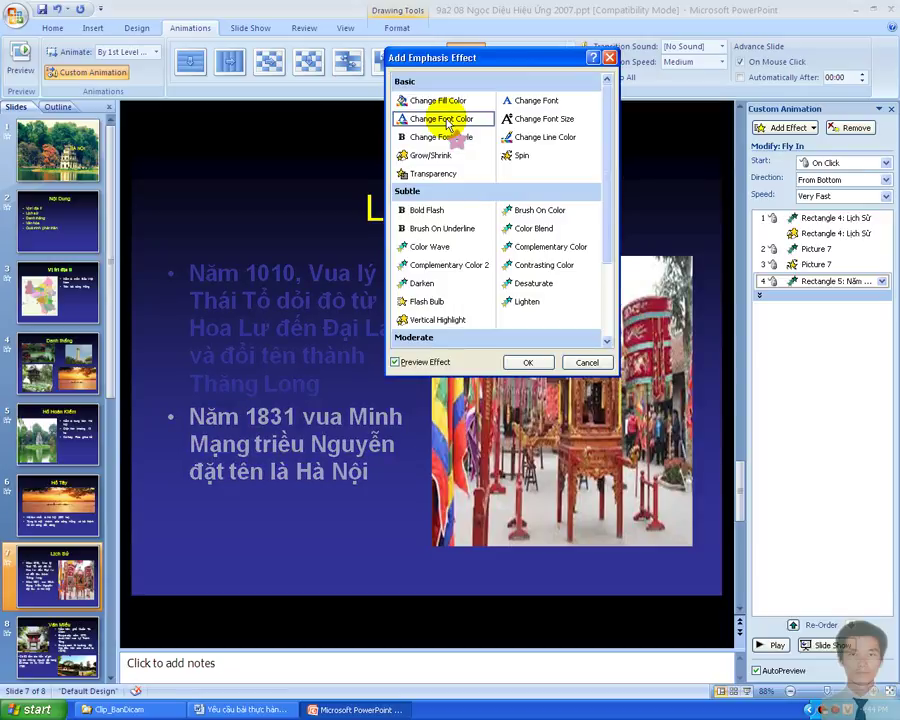
pyautogui.click(526, 363)
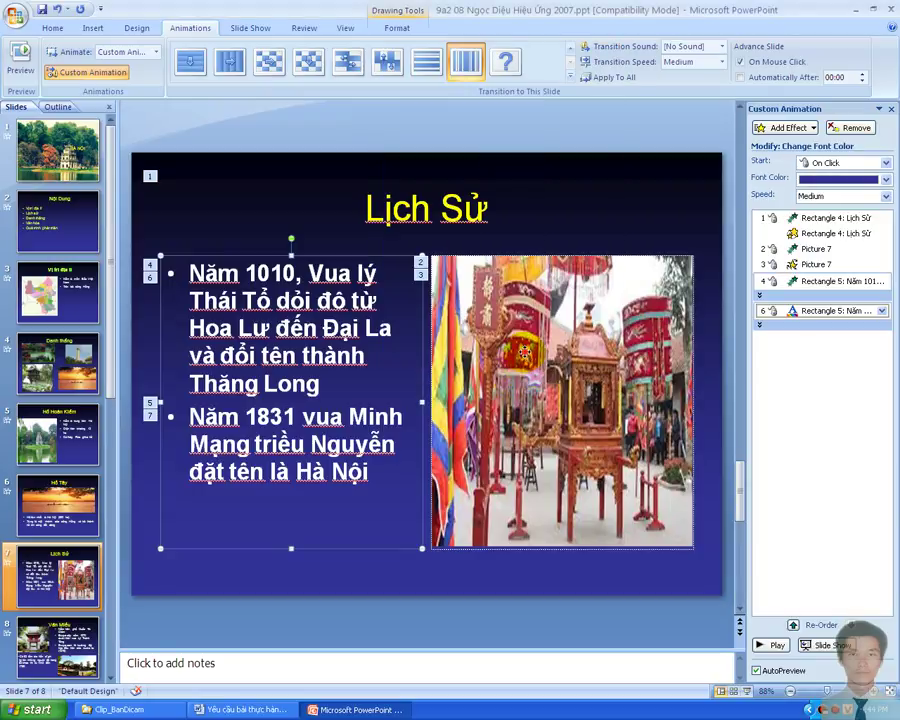
pyautogui.click(526, 363)
# Give the festival picture a Fly Out exit effect.
pyautogui.click(786, 127)
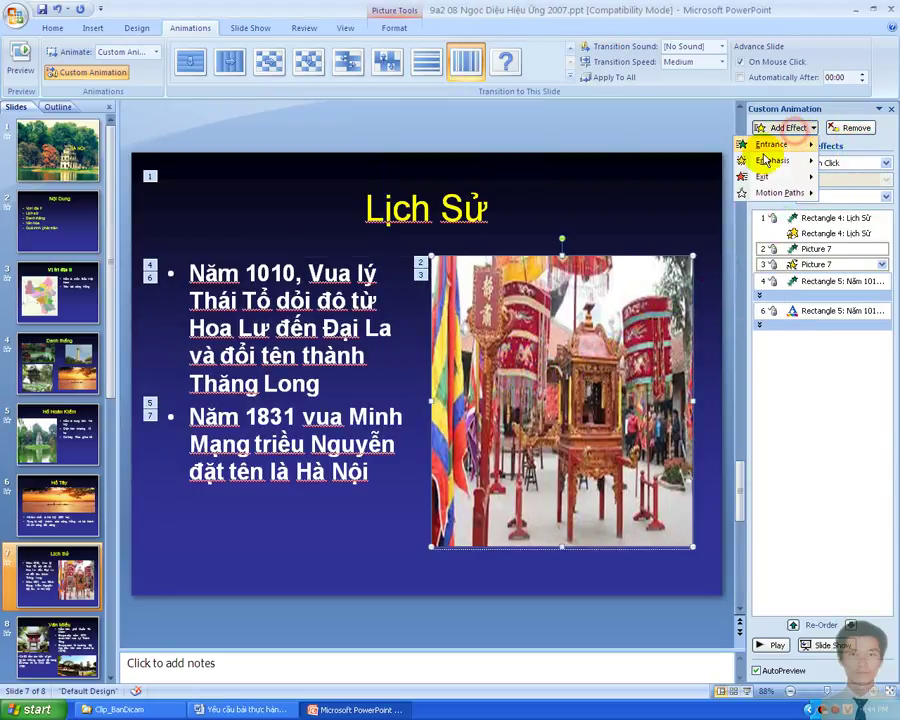
pyautogui.click(680, 244)
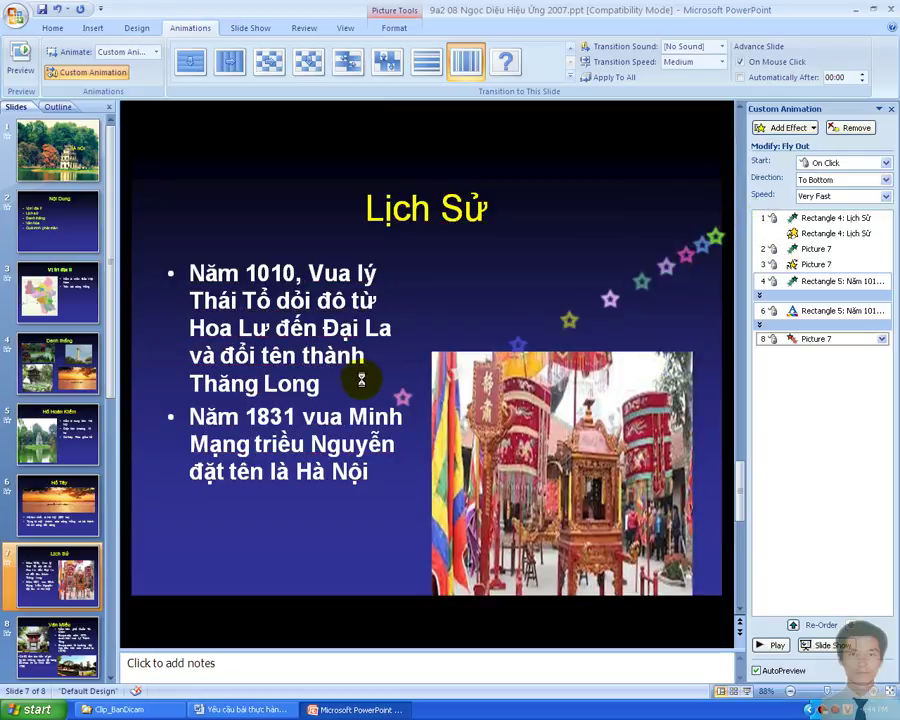
pyautogui.click(340, 300)
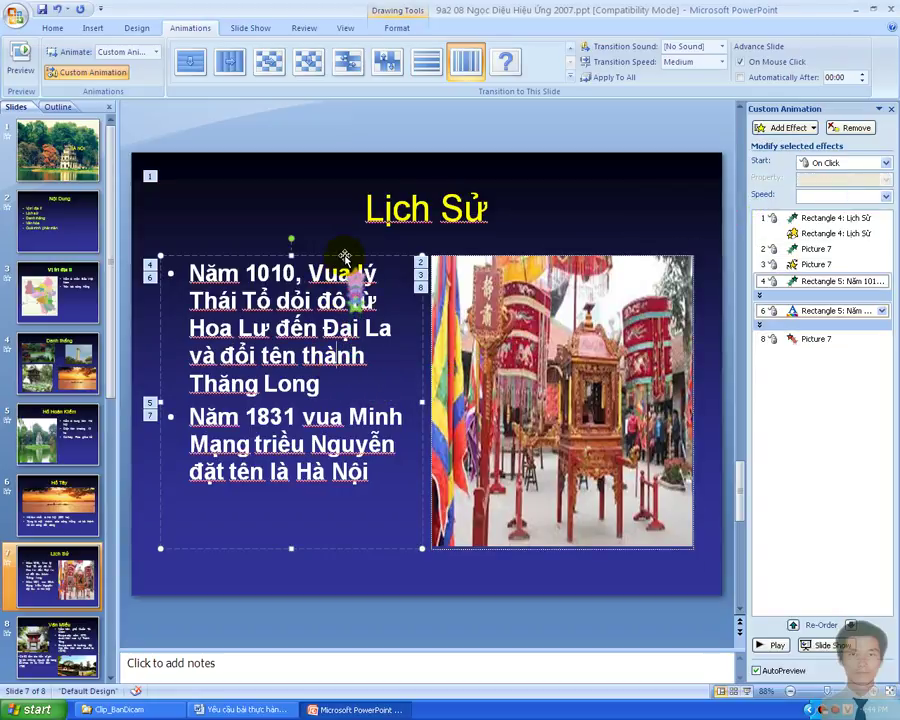
# Give the bullet text a Box exit, then go to slide 8, Văn Miếu.
pyautogui.click(788, 127)
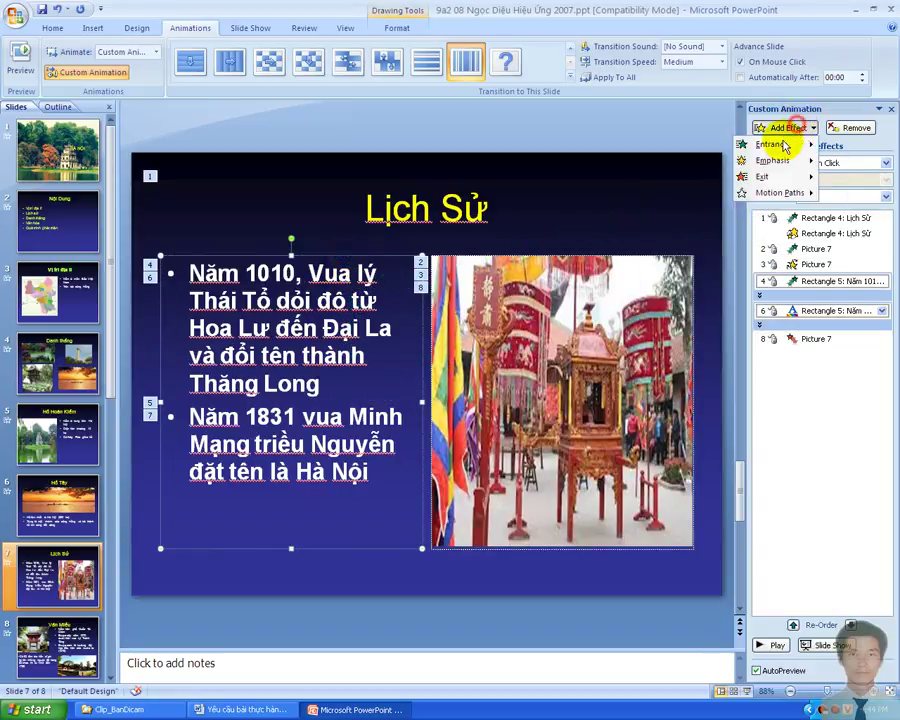
pyautogui.moveTo(758, 180)
pyautogui.click(674, 194)
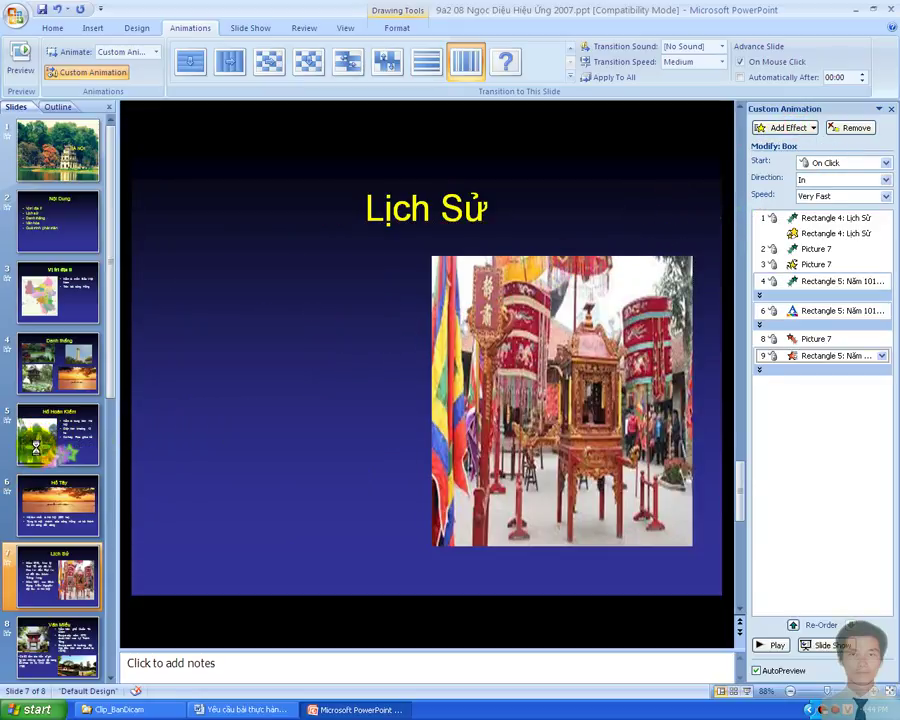
pyautogui.click(60, 652)
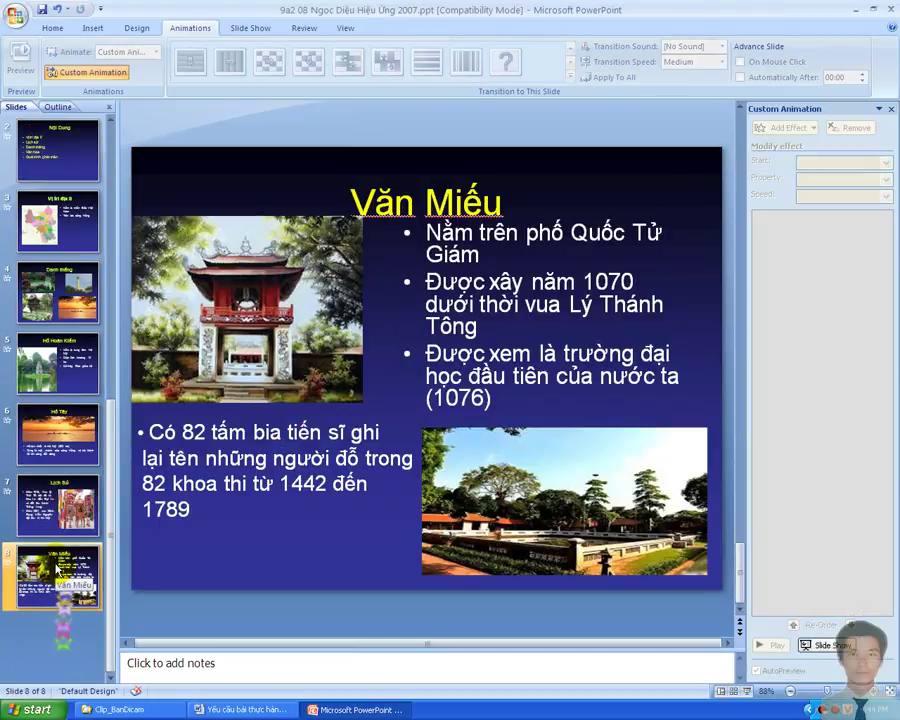
# Give the temple gate picture a Fly In entrance effect.
pyautogui.click(220, 315)
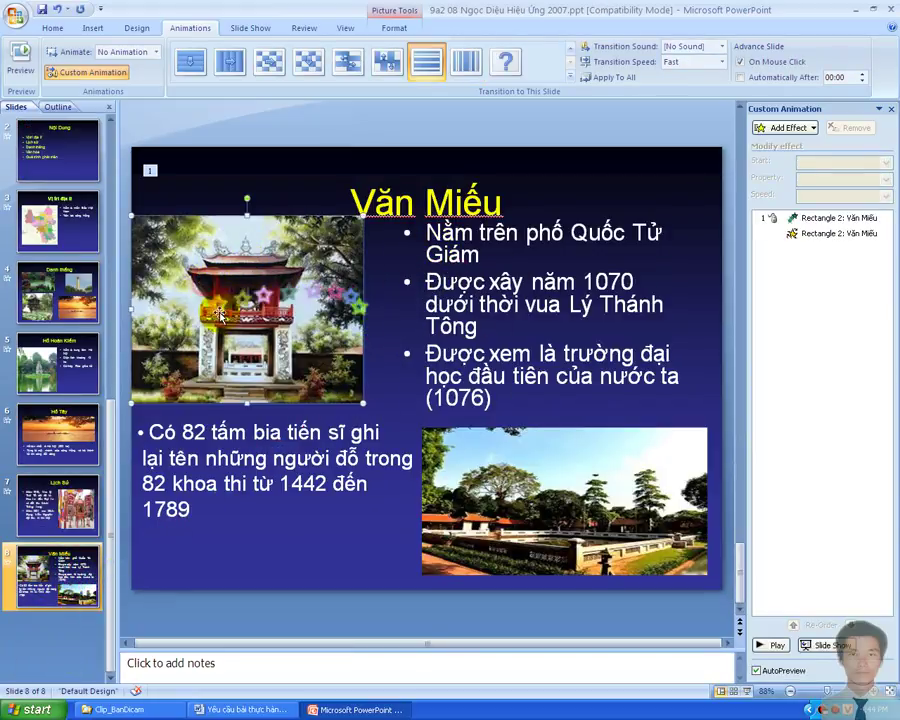
pyautogui.click(767, 129)
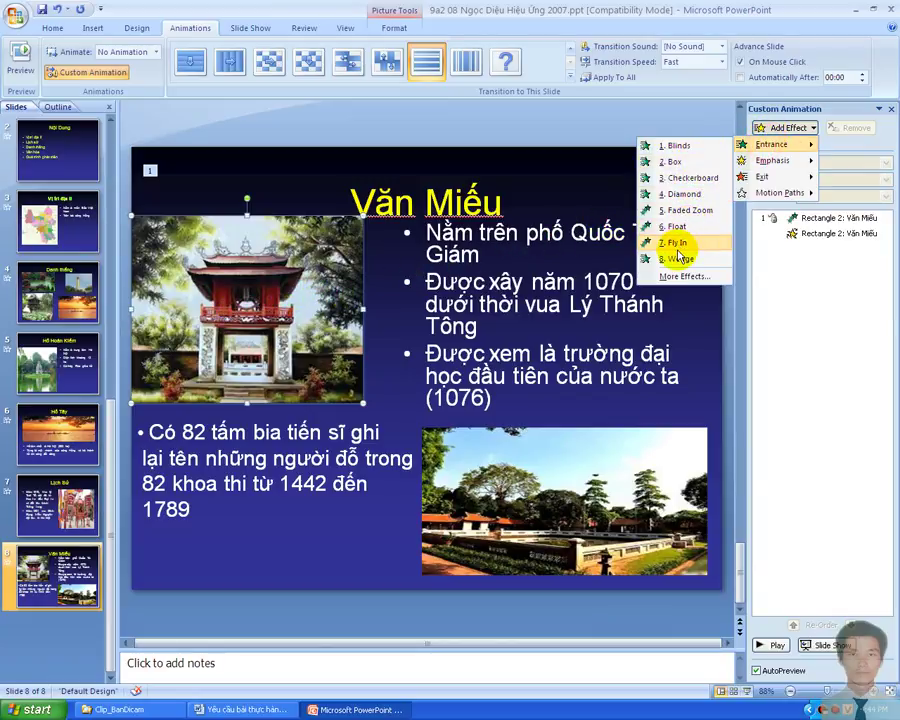
pyautogui.click(677, 244)
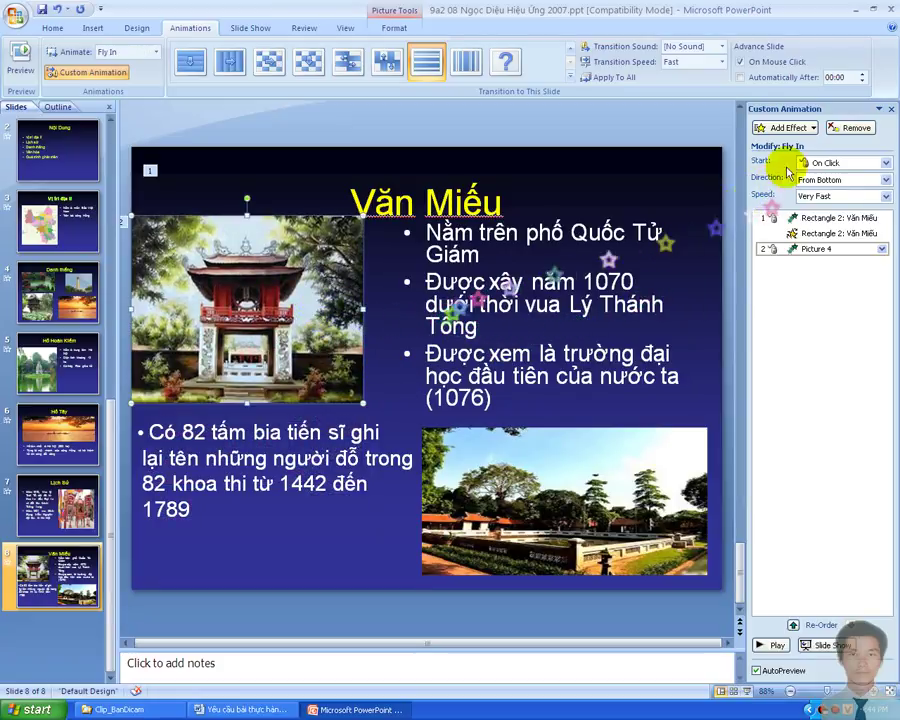
# Add a Teeter emphasis to the temple gate picture after its entrance.
pyautogui.click(789, 128)
pyautogui.moveTo(779, 160)
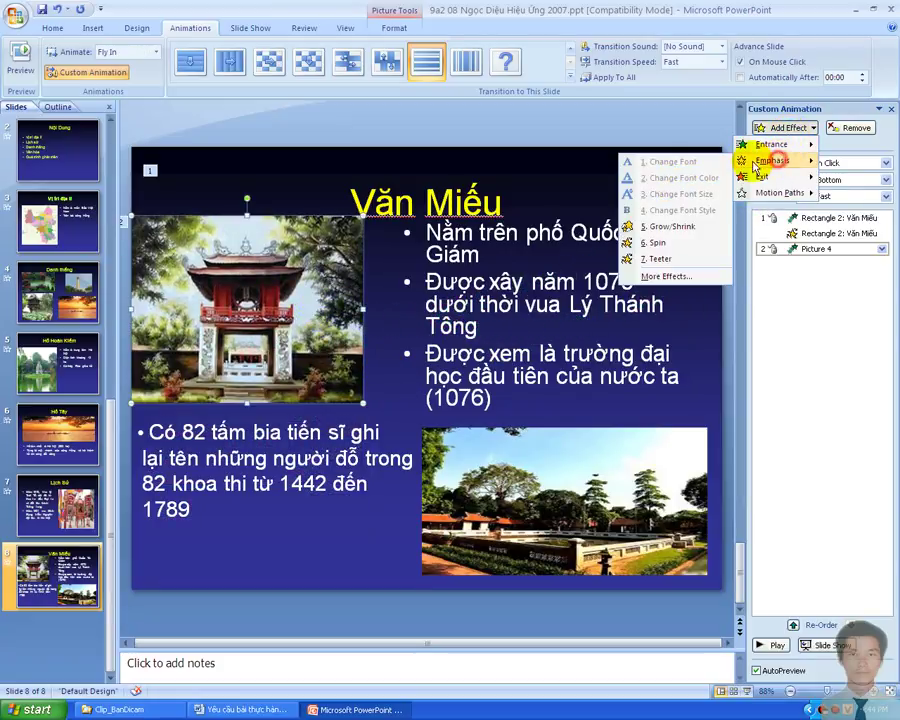
pyautogui.click(675, 250)
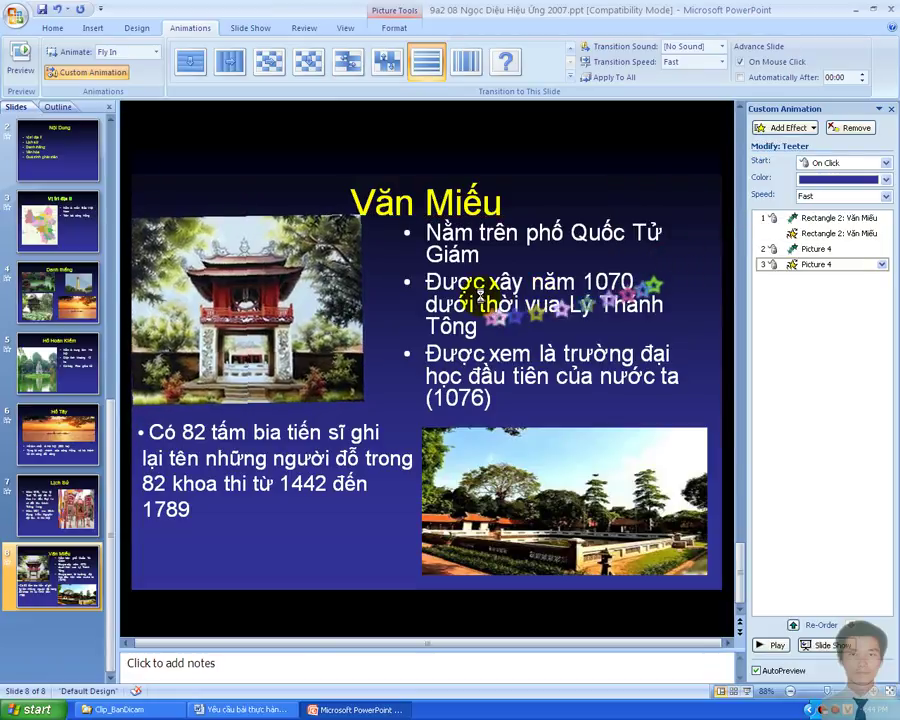
pyautogui.click(516, 221)
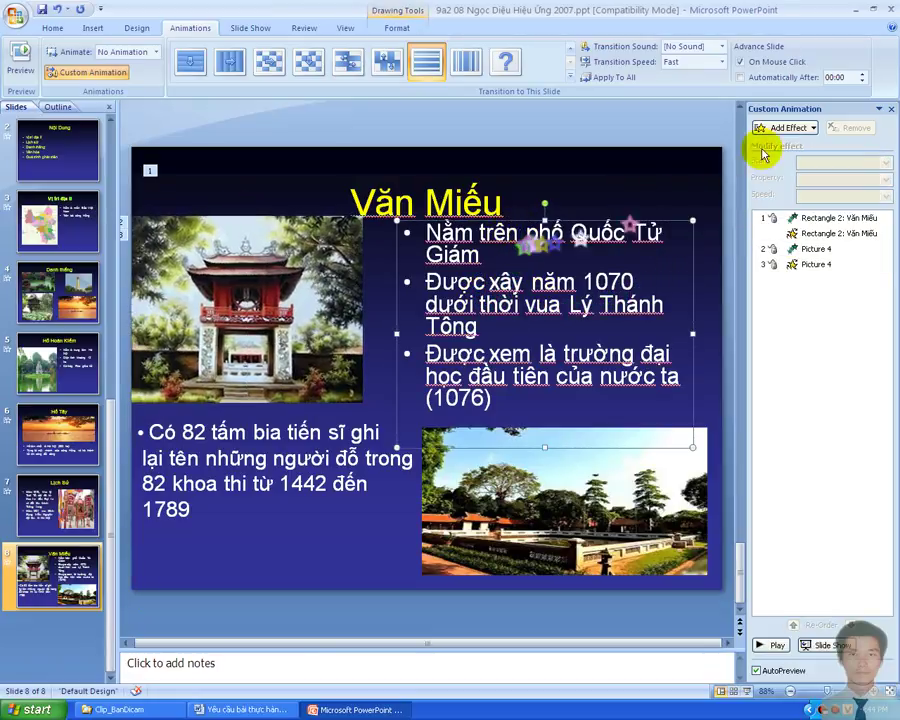
# Open the Add Entrance Effect dialog for the Văn Miếu bullet text and browse its list.
pyautogui.click(785, 128)
pyautogui.moveTo(777, 146)
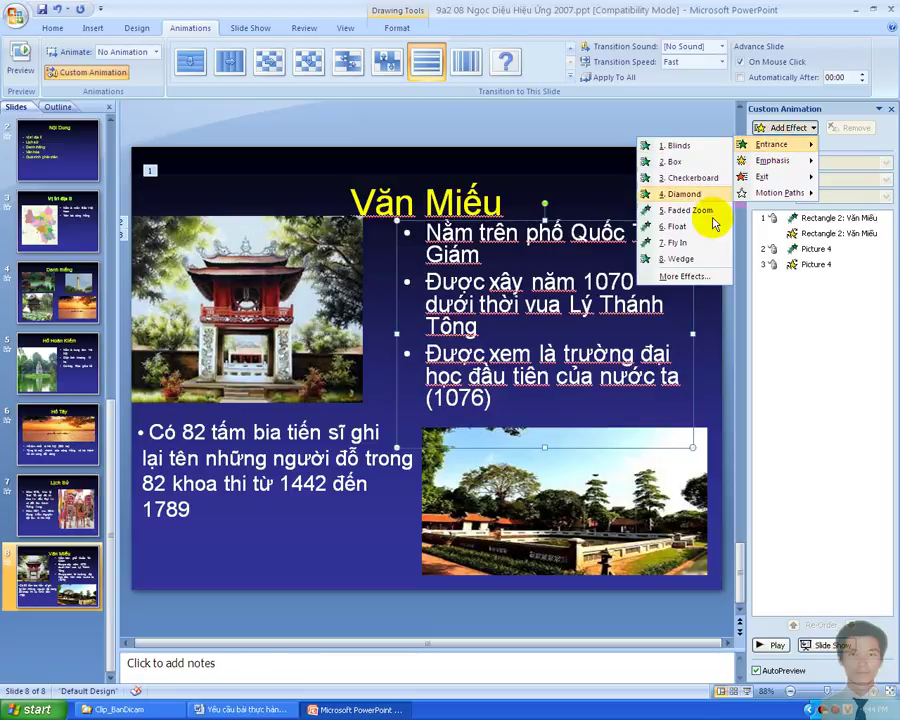
pyautogui.click(686, 277)
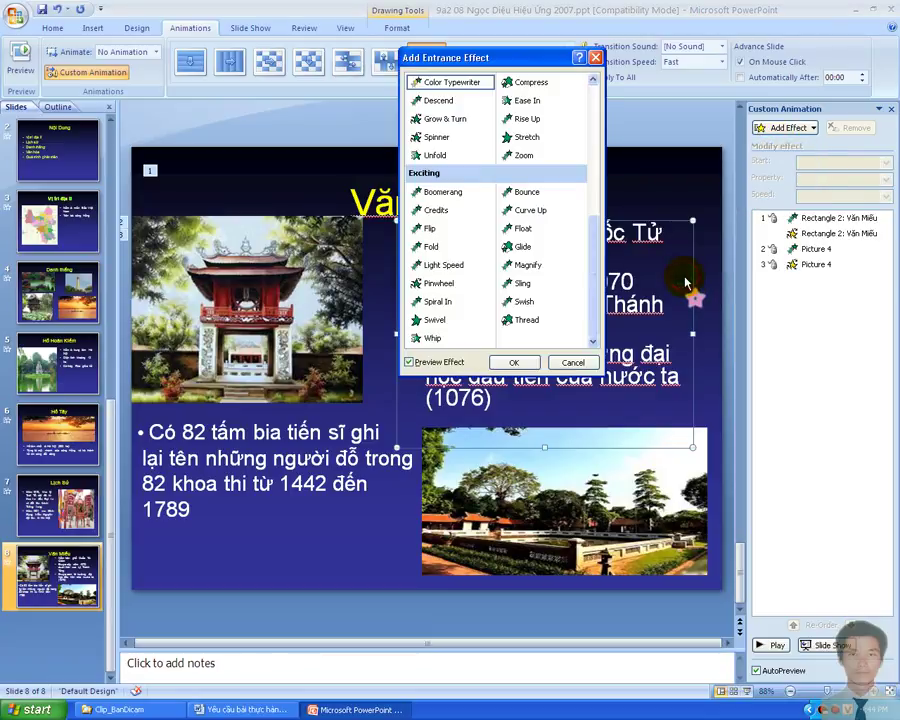
pyautogui.scroll(5, 535, 195)
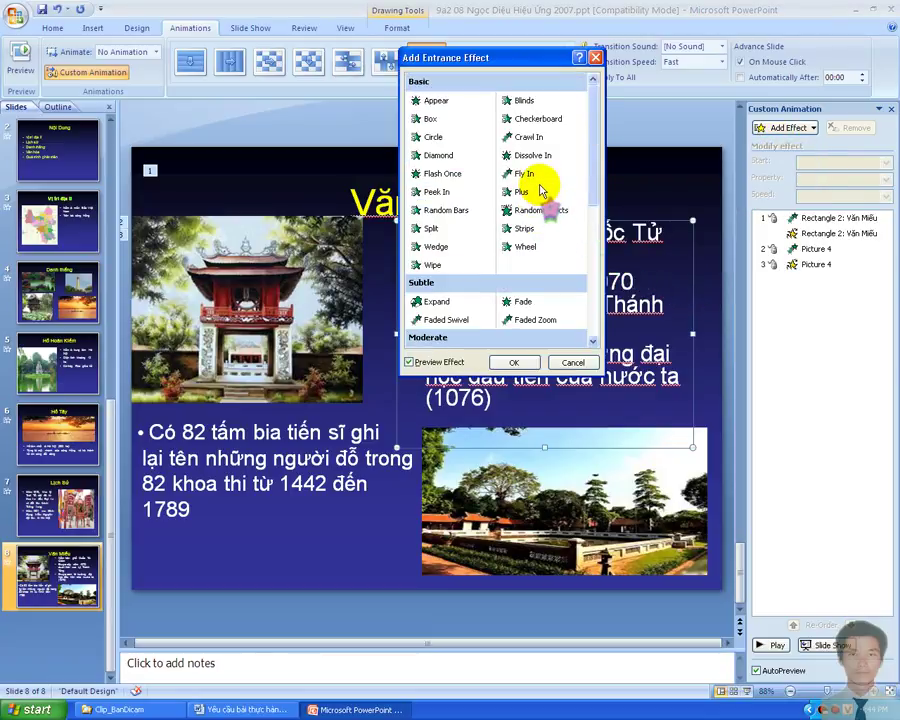
pyautogui.scroll(-3, 530, 265)
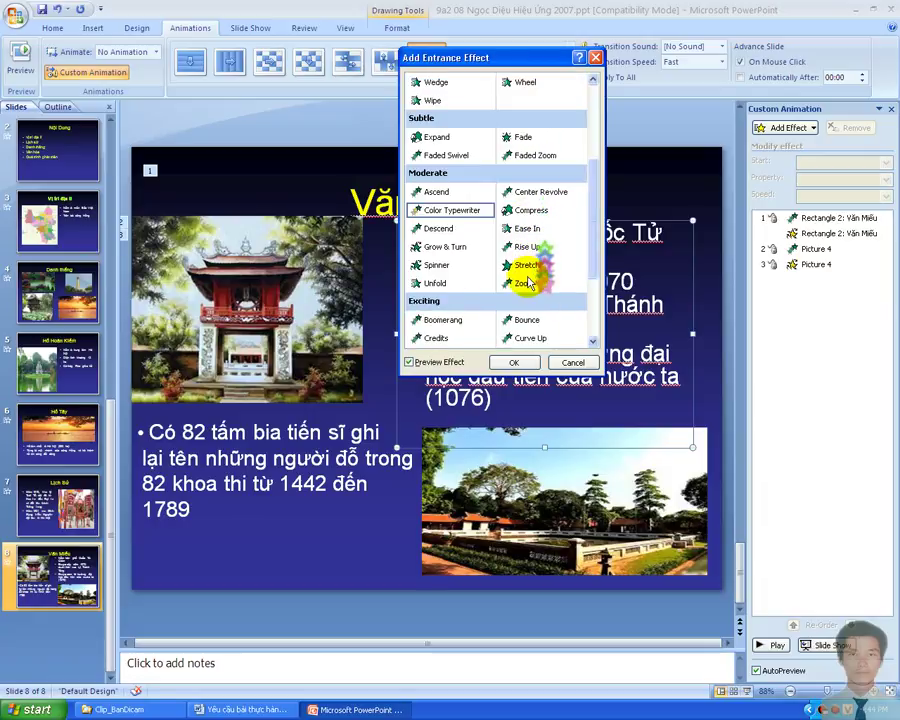
pyautogui.scroll(-2, 516, 292)
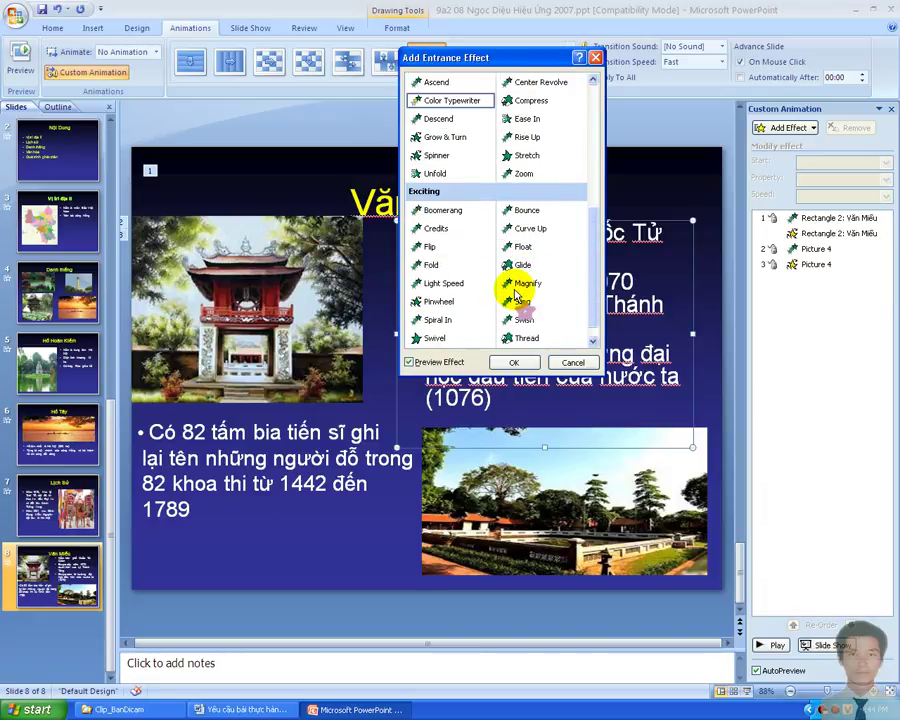
pyautogui.scroll(-1, 516, 292)
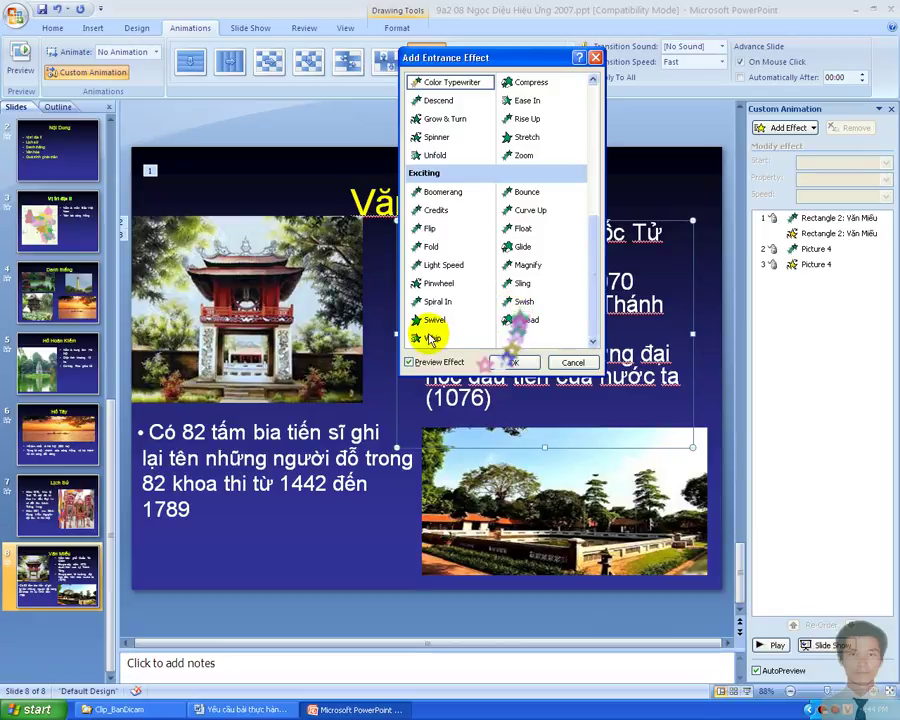
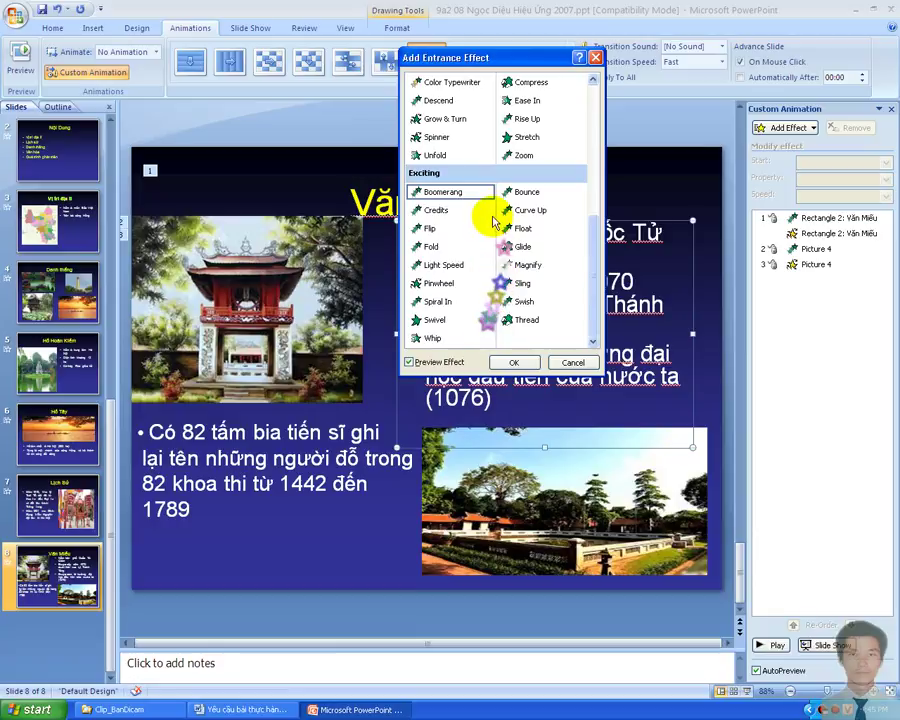
# Apply the Whip entrance effect to the right-hand bullet list.
pyautogui.scroll(1, 449, 211)
pyautogui.scroll(1, 449, 211)
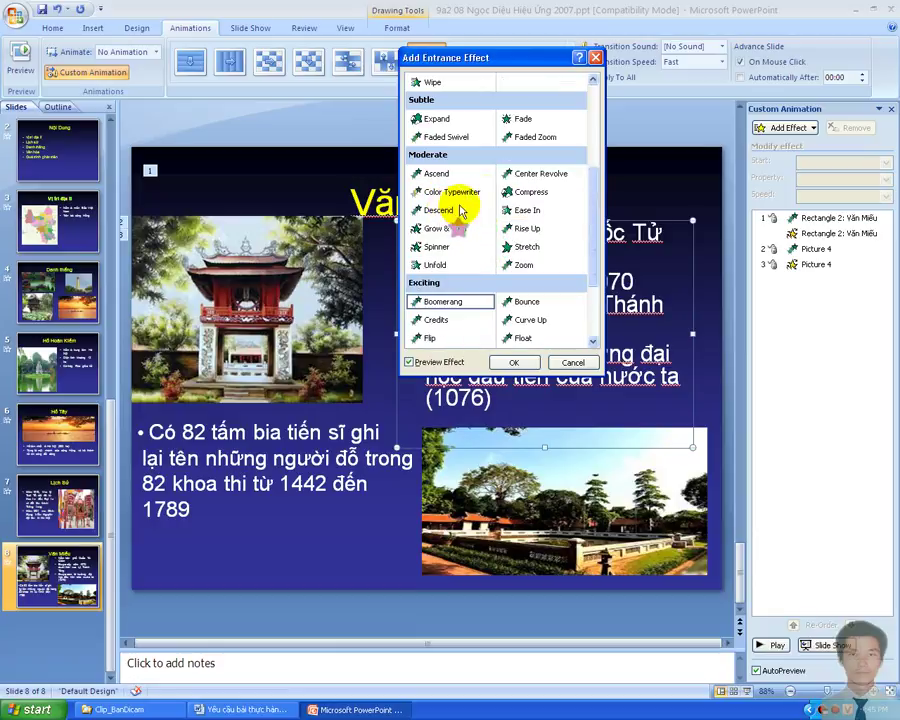
pyautogui.scroll(3, 447, 229)
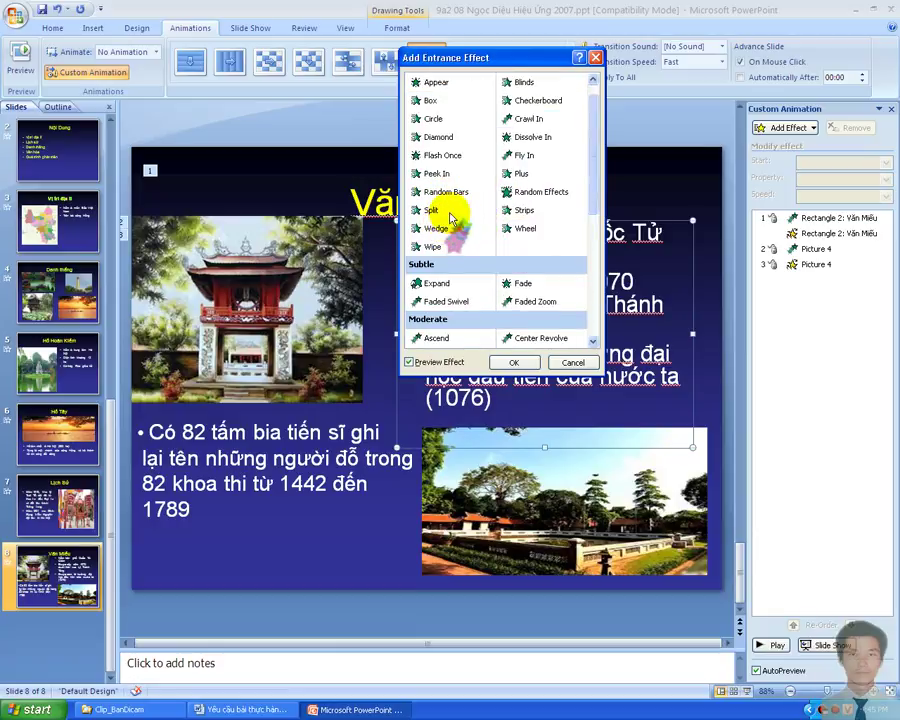
pyautogui.scroll(1, 447, 230)
pyautogui.scroll(-3, 445, 240)
pyautogui.scroll(-2, 443, 250)
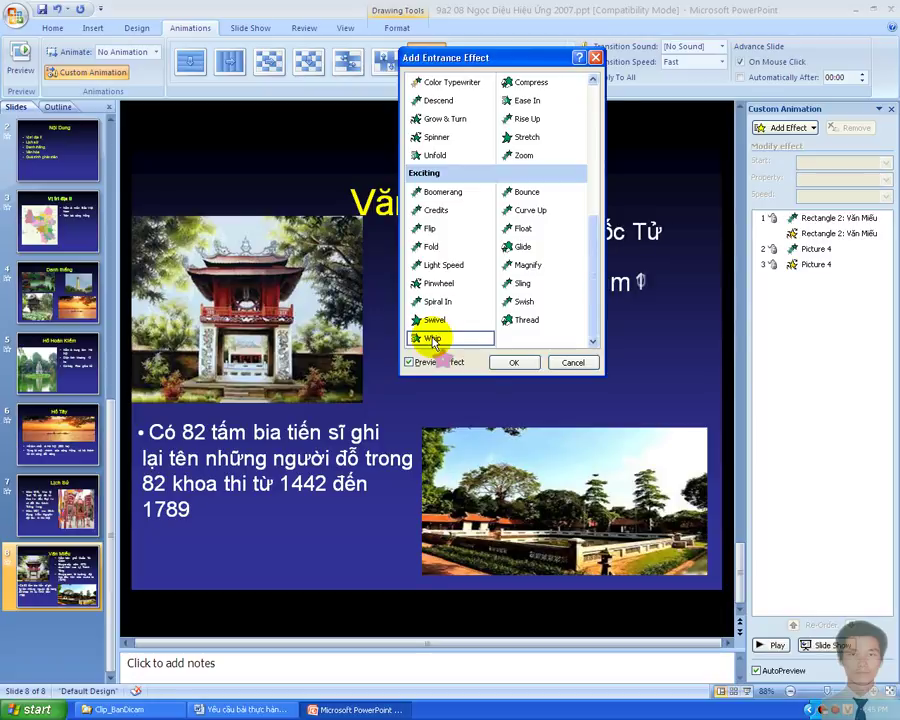
pyautogui.click(527, 364)
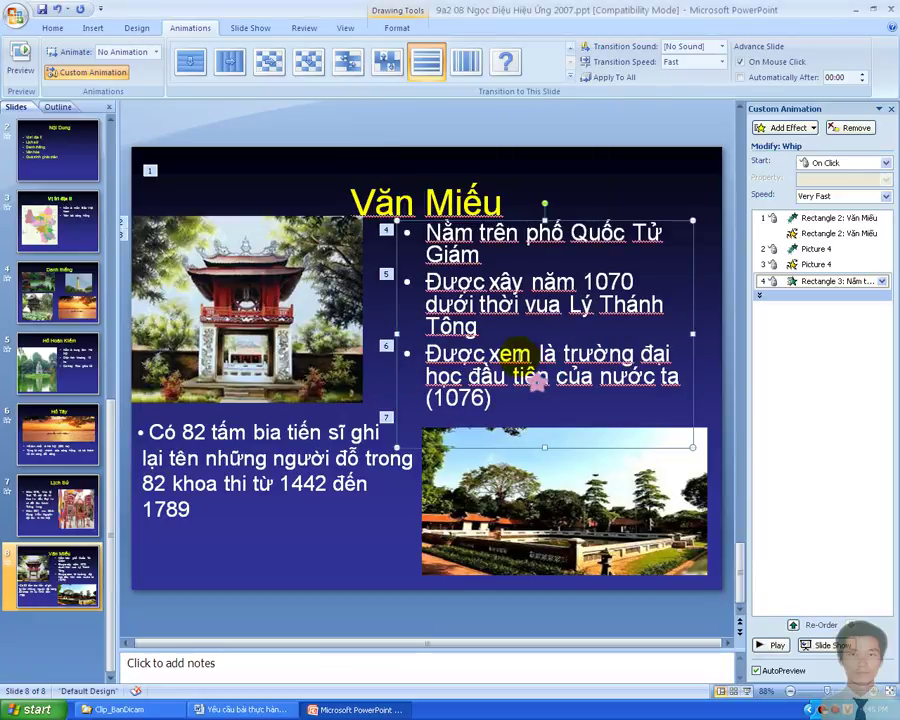
# Add a Teeter emphasis effect to the bullet list.
pyautogui.click(790, 127)
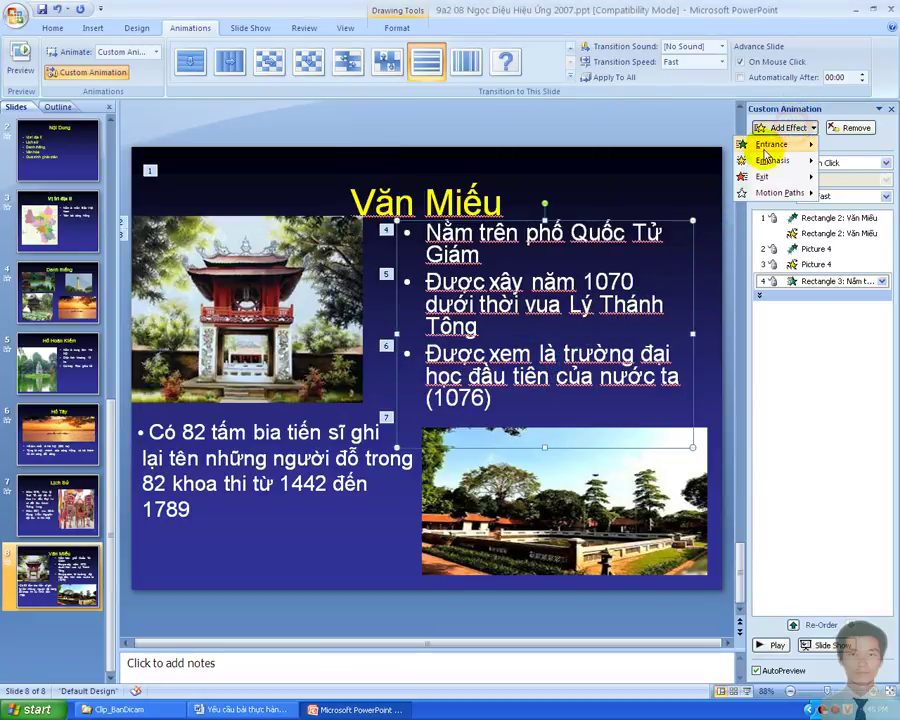
pyautogui.moveTo(770, 160)
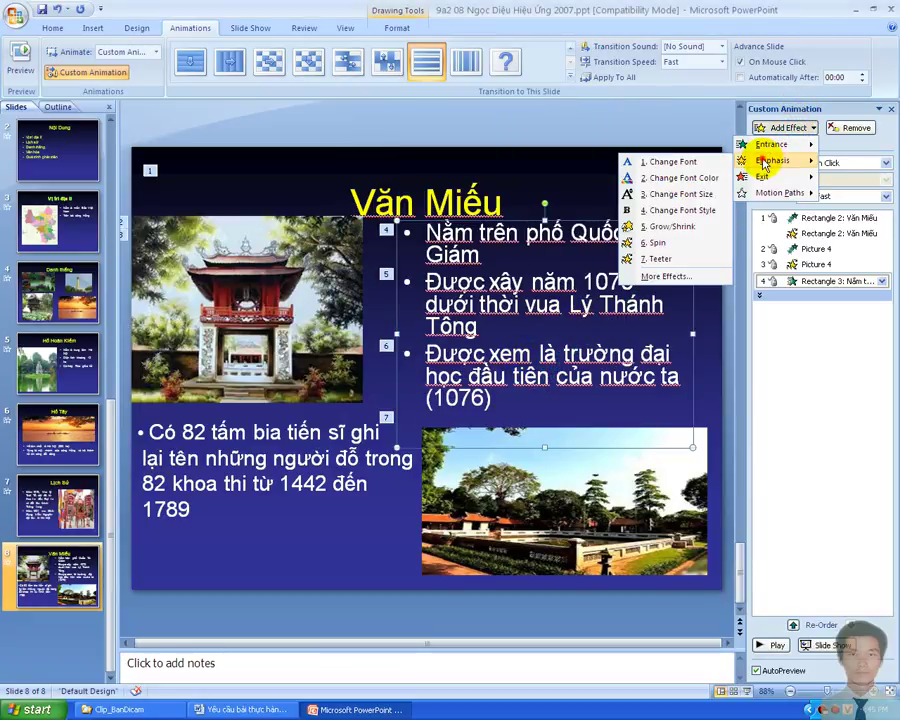
pyautogui.click(660, 262)
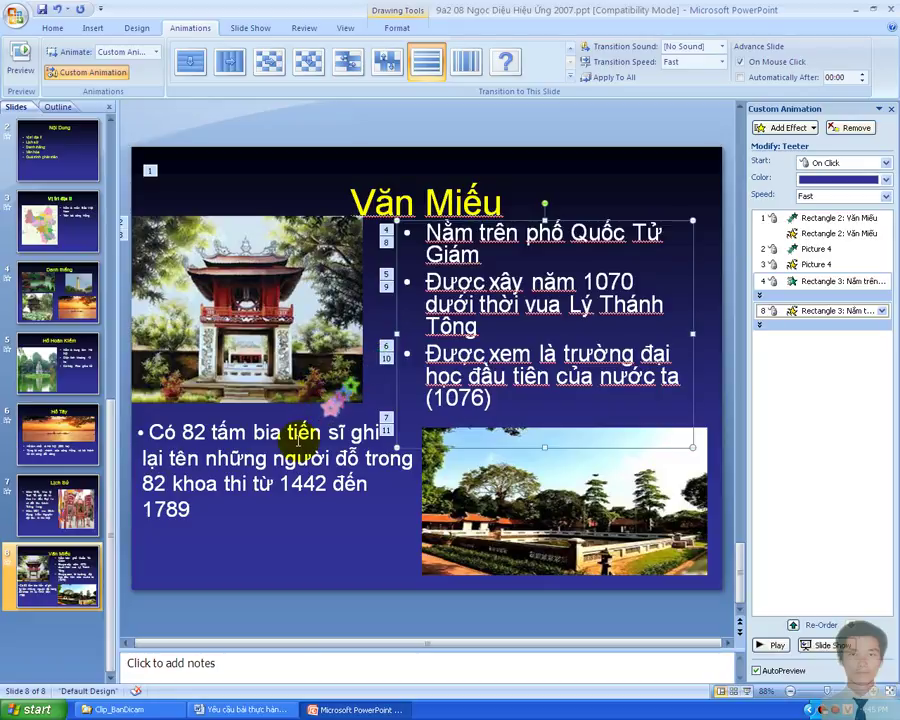
pyautogui.click(440, 500)
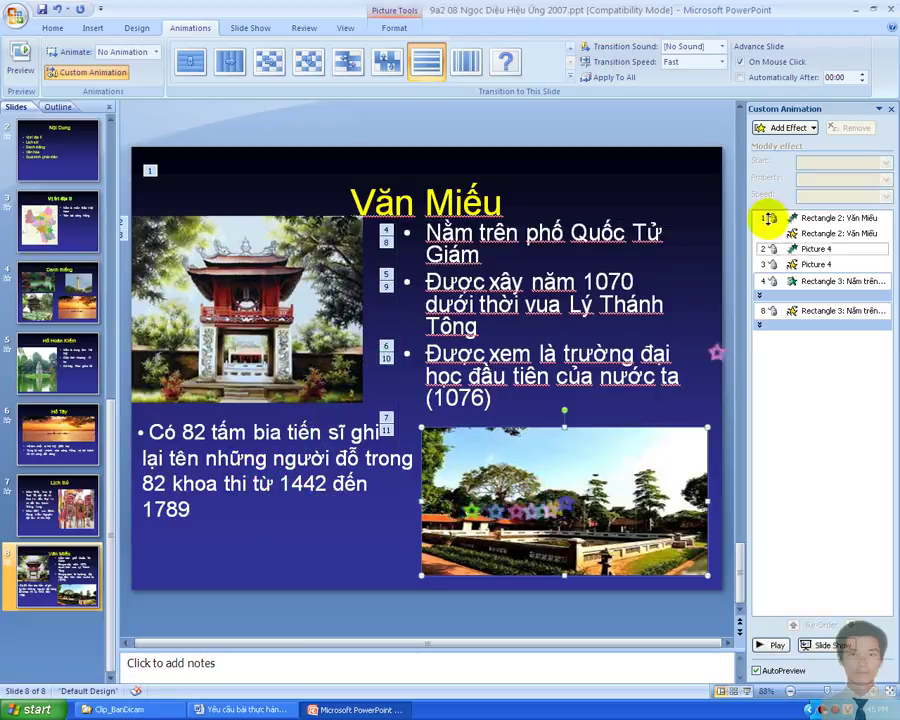
# Give the bottom-right photo a Faded Zoom entrance and a Teeter emphasis.
pyautogui.click(788, 127)
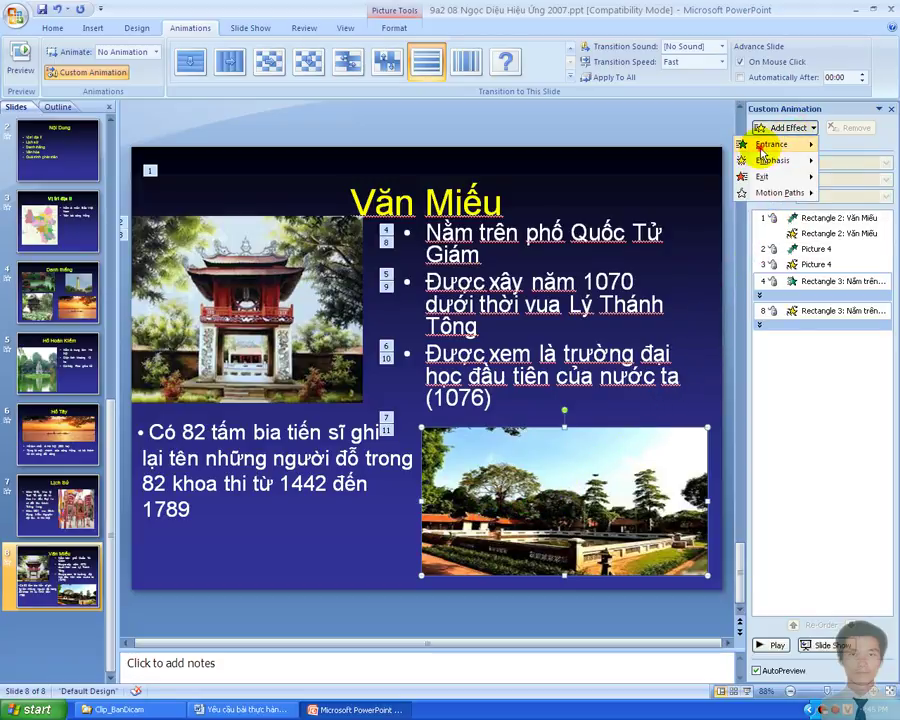
pyautogui.moveTo(762, 148)
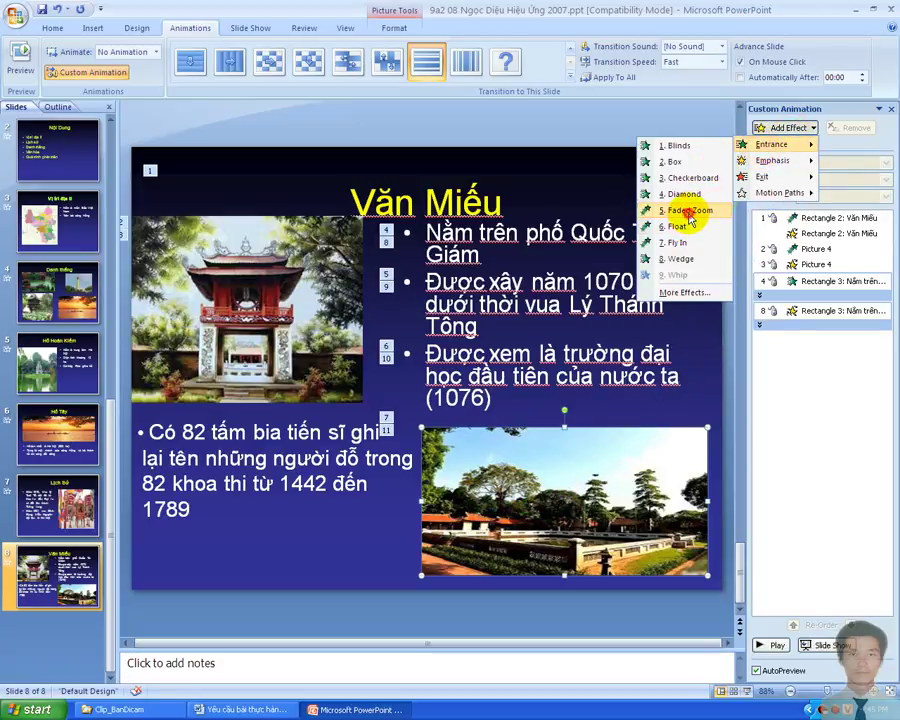
pyautogui.click(689, 211)
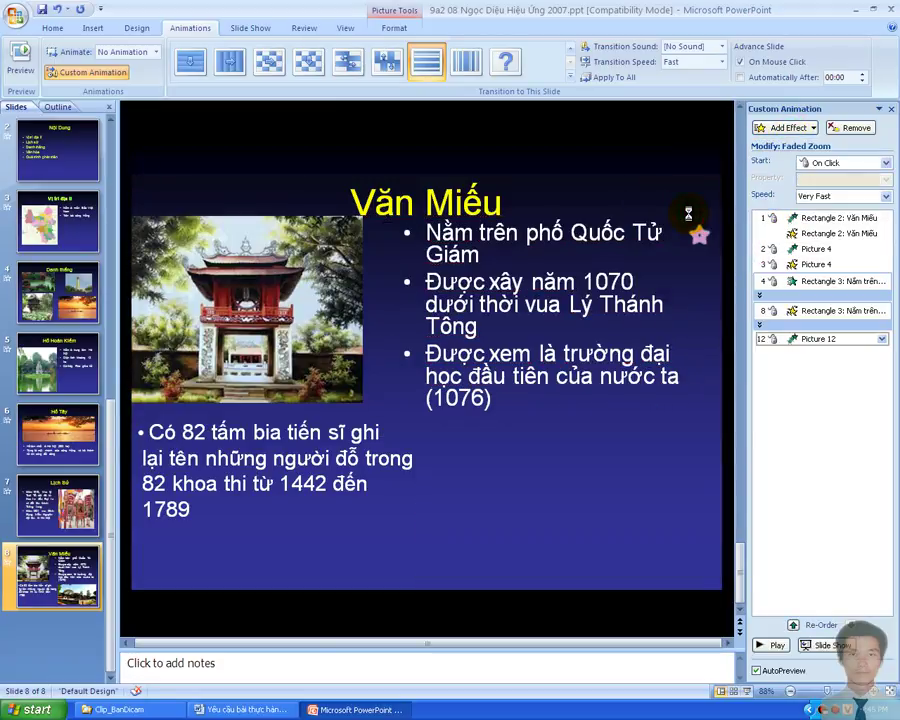
pyautogui.click(782, 128)
pyautogui.moveTo(768, 163)
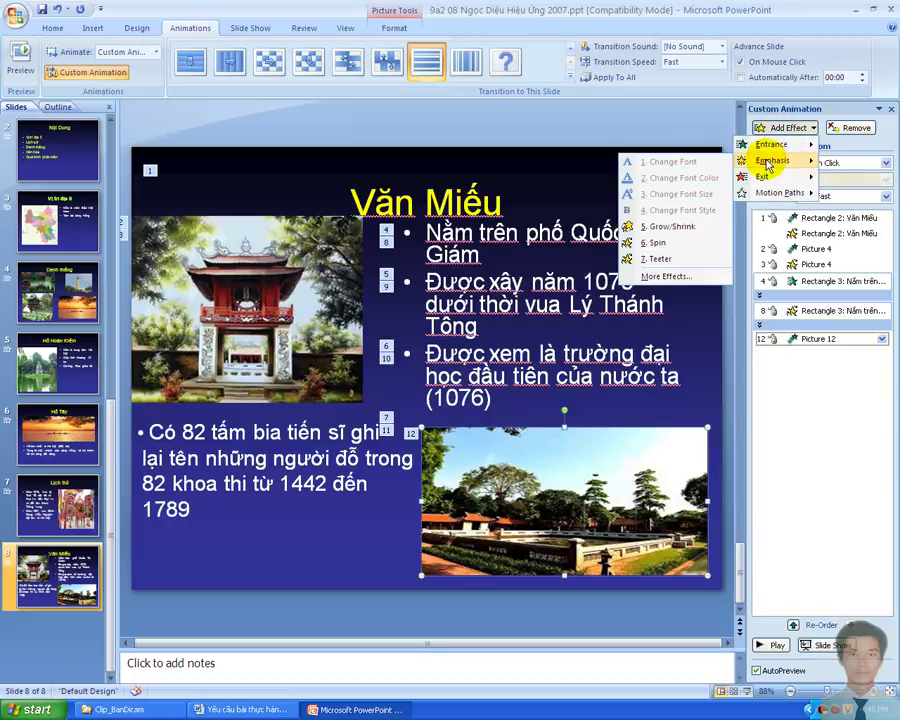
pyautogui.click(663, 257)
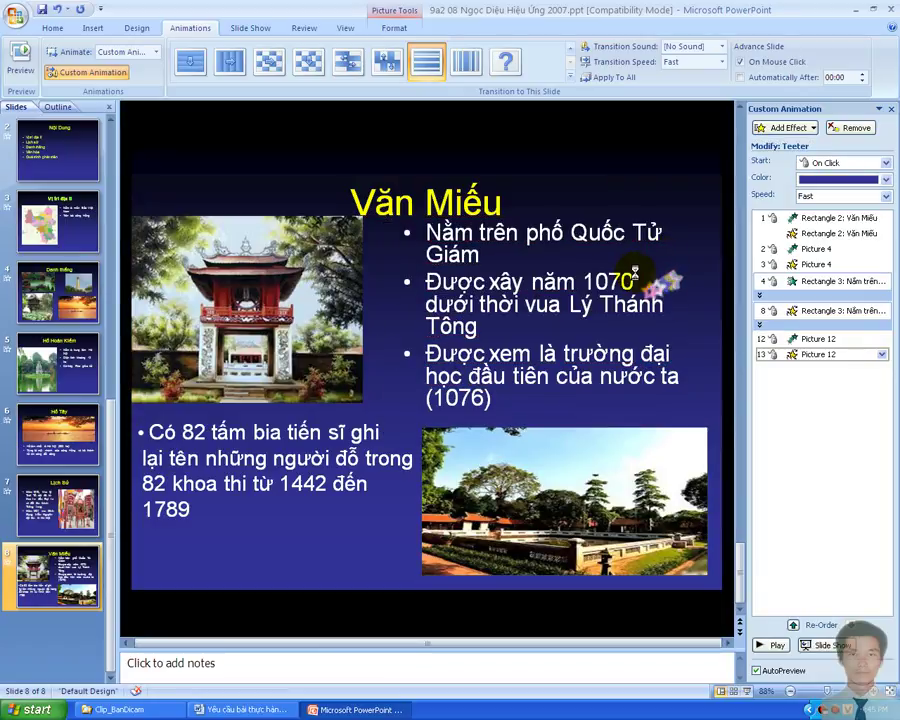
# Give the 82-steles text box a Faded Zoom entrance and a Teeter emphasis.
pyautogui.click(272, 447)
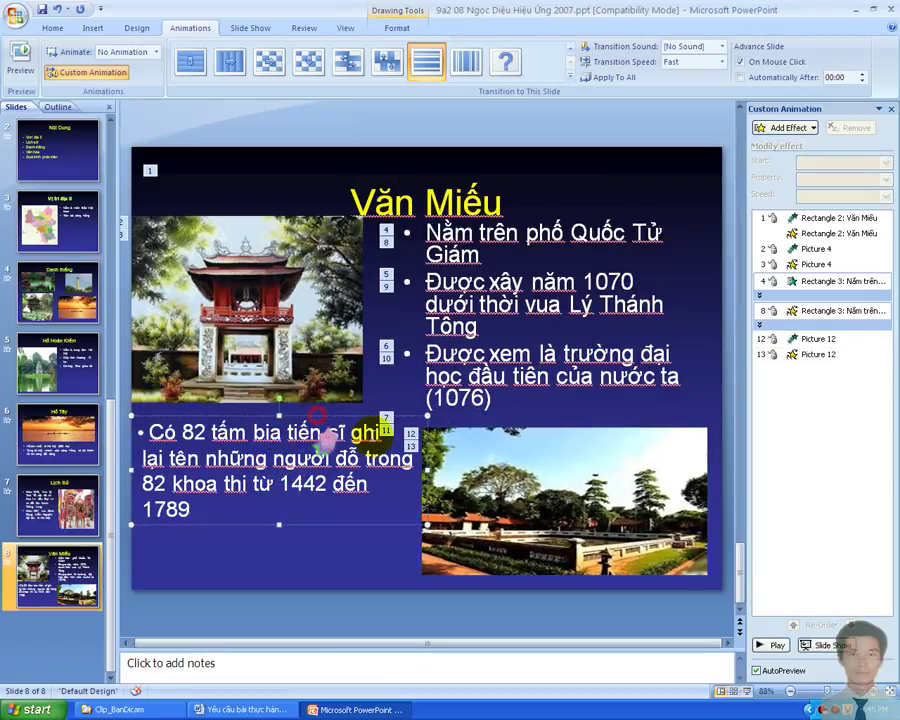
pyautogui.click(773, 129)
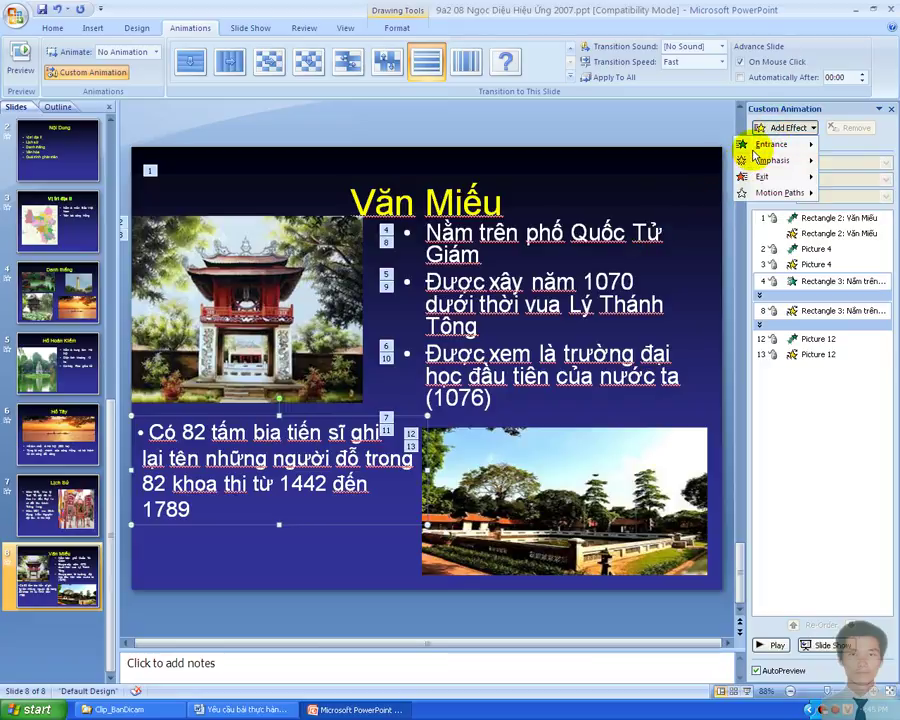
pyautogui.moveTo(762, 145)
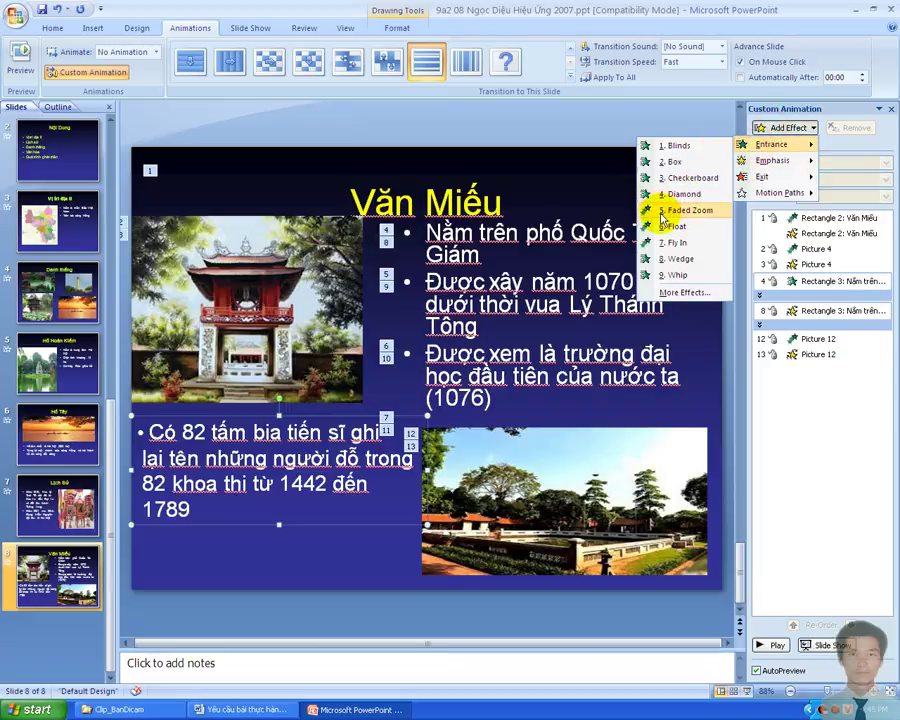
pyautogui.click(666, 211)
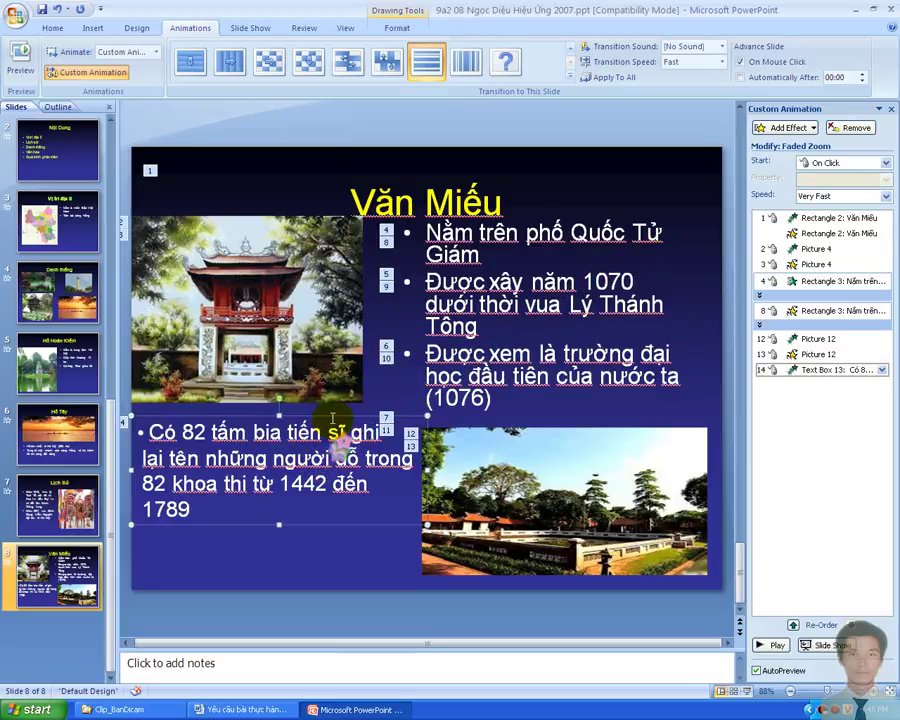
pyautogui.click(770, 127)
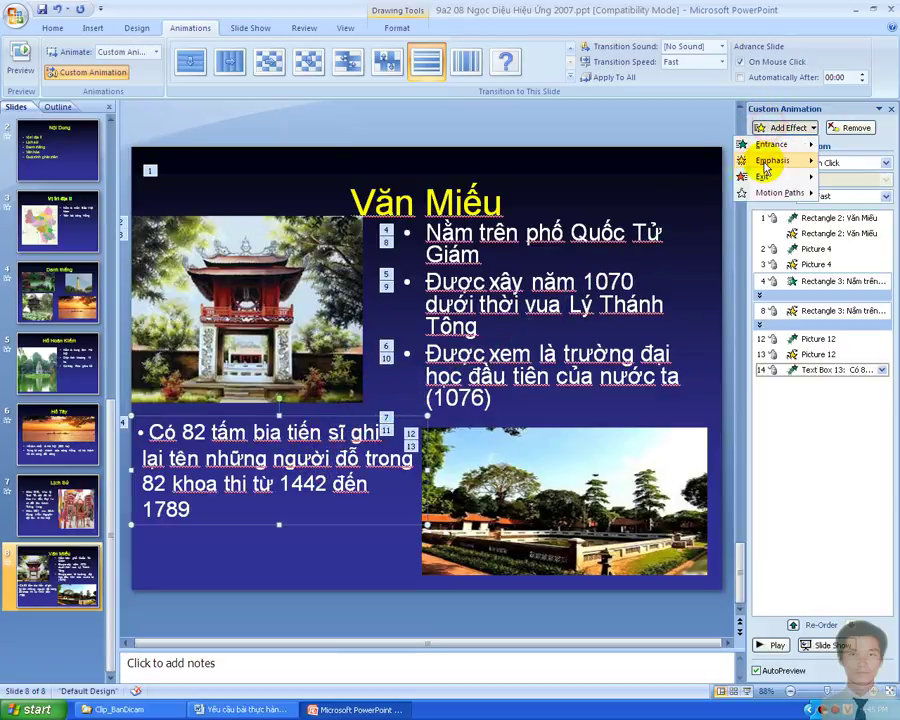
pyautogui.moveTo(766, 163)
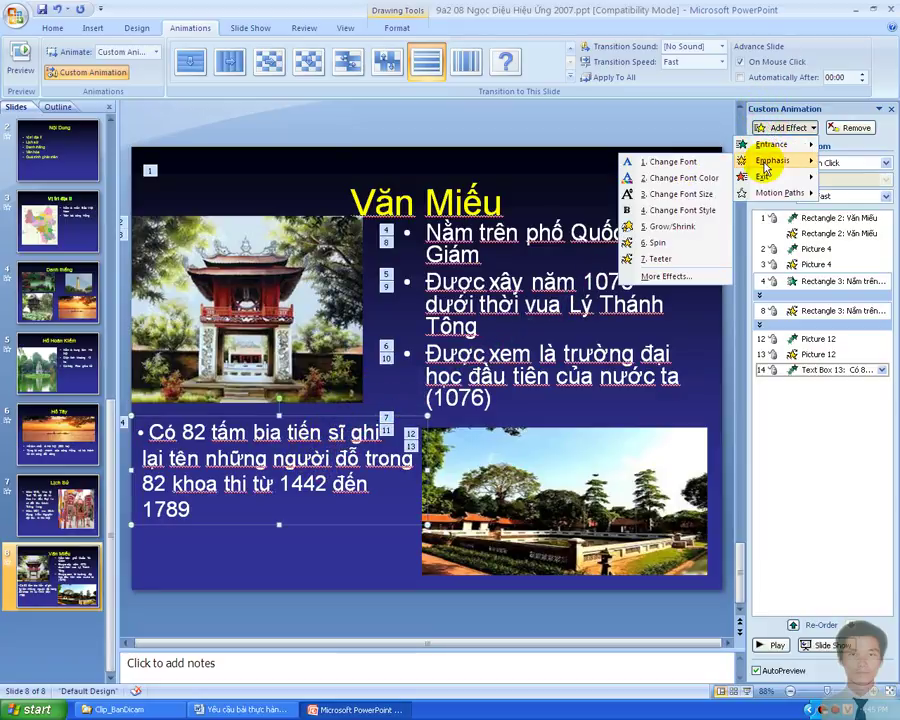
pyautogui.click(664, 258)
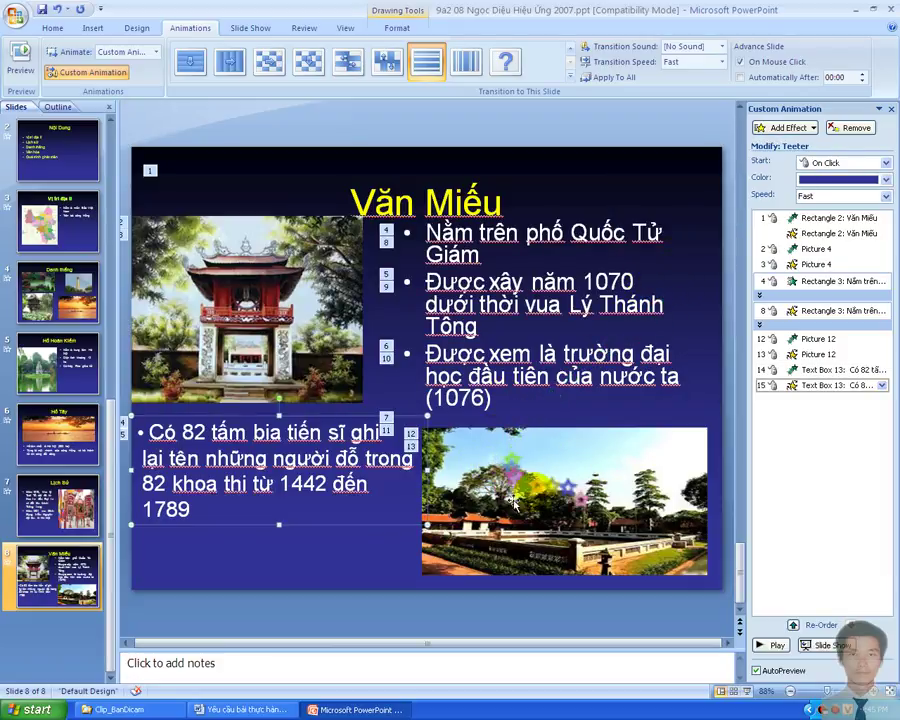
# Add an exit effect to the temple gate picture and a Thread exit to the bullet list.
pyautogui.click(260, 300)
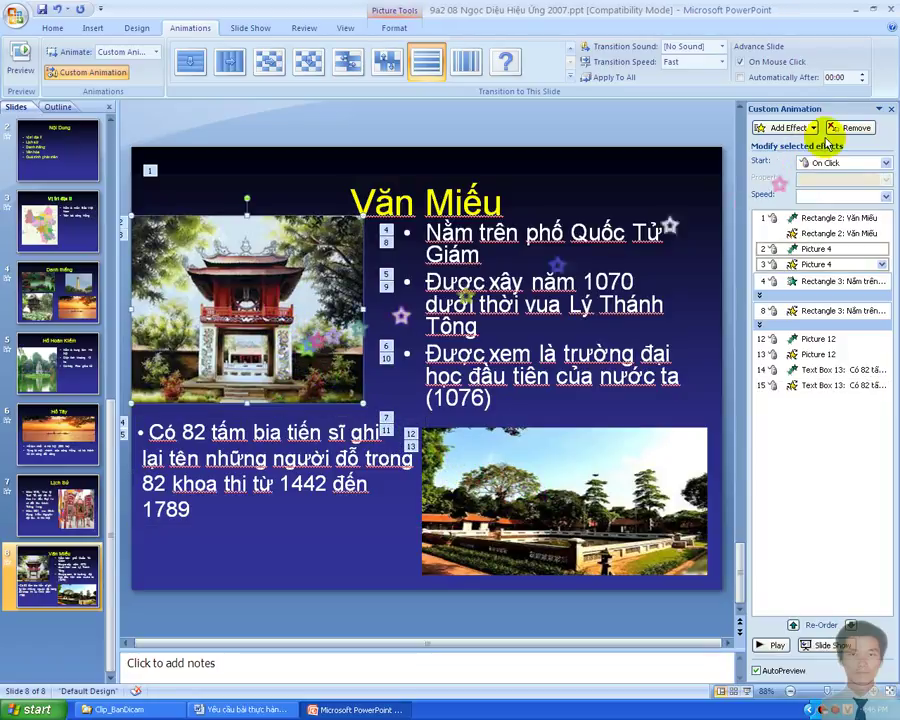
pyautogui.click(795, 128)
pyautogui.moveTo(768, 176)
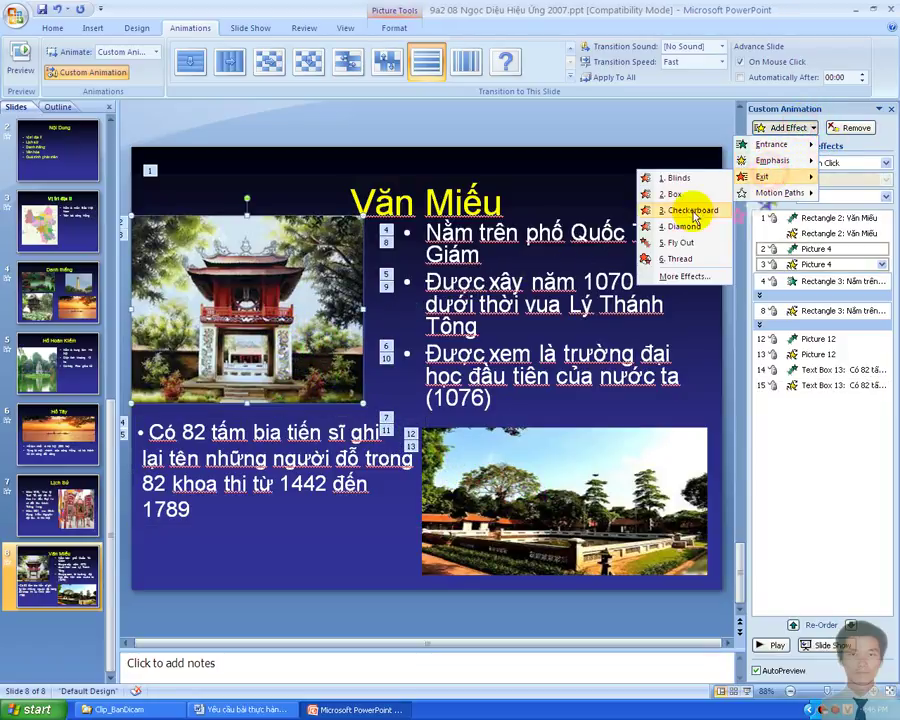
pyautogui.click(683, 226)
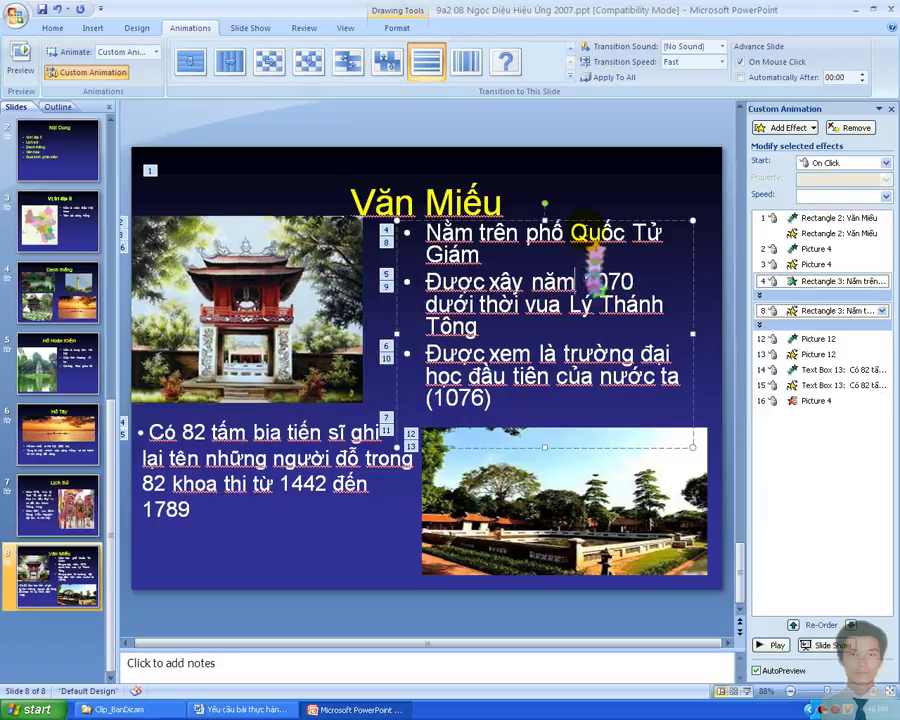
pyautogui.click(785, 128)
pyautogui.moveTo(766, 177)
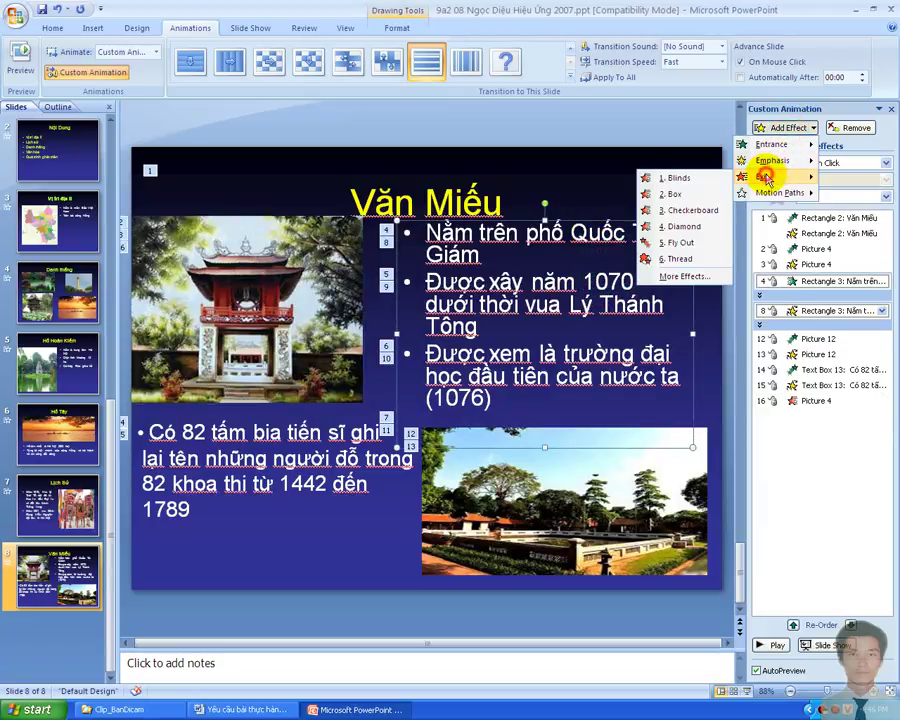
pyautogui.click(697, 263)
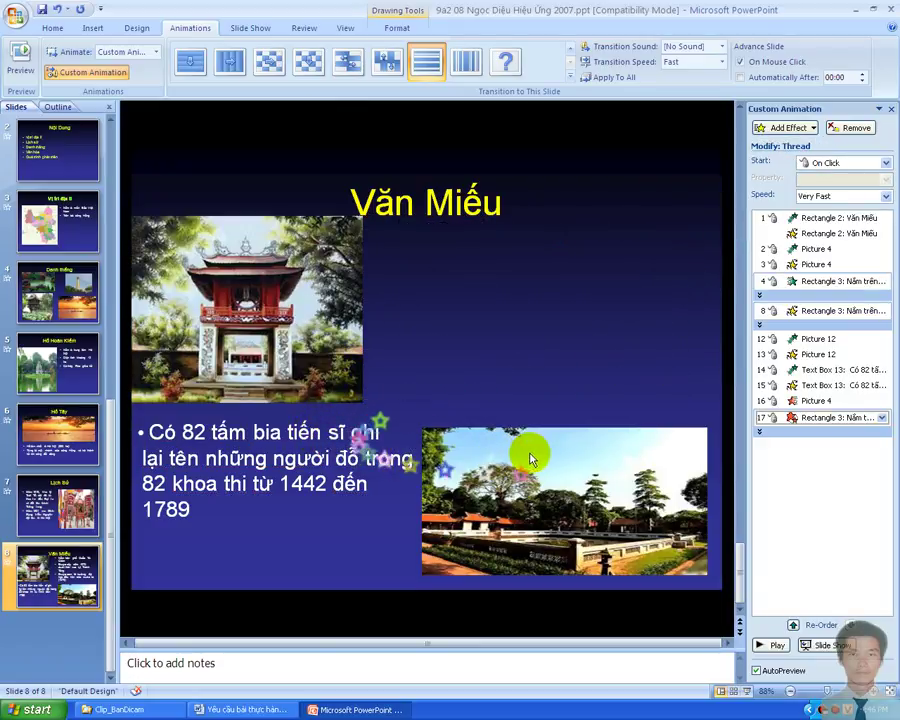
# Make the bottom-right photo leave with a Fly Out exit.
pyautogui.click(522, 482)
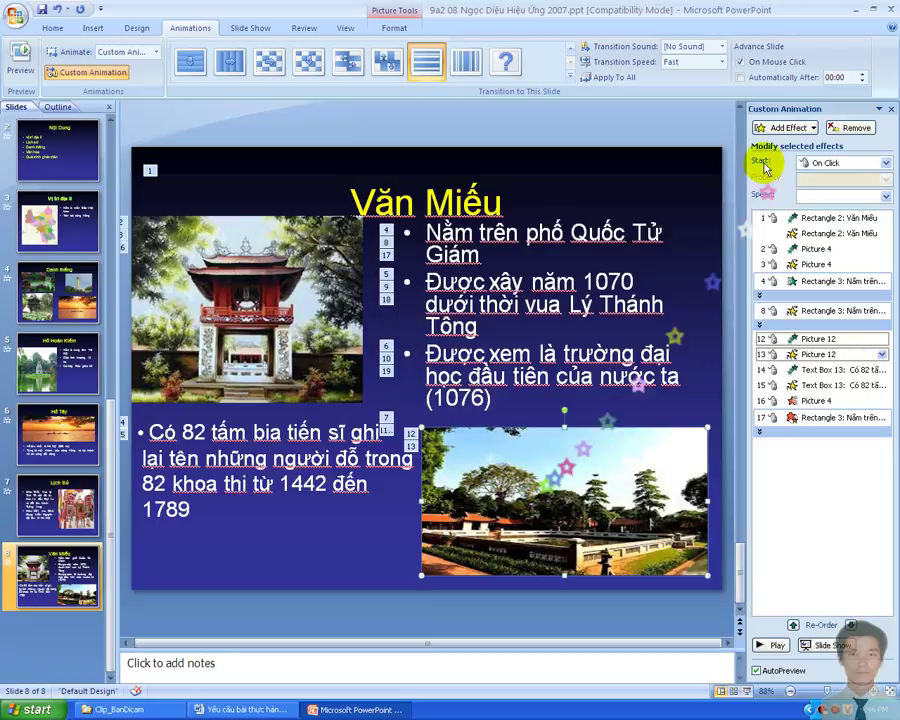
pyautogui.click(788, 128)
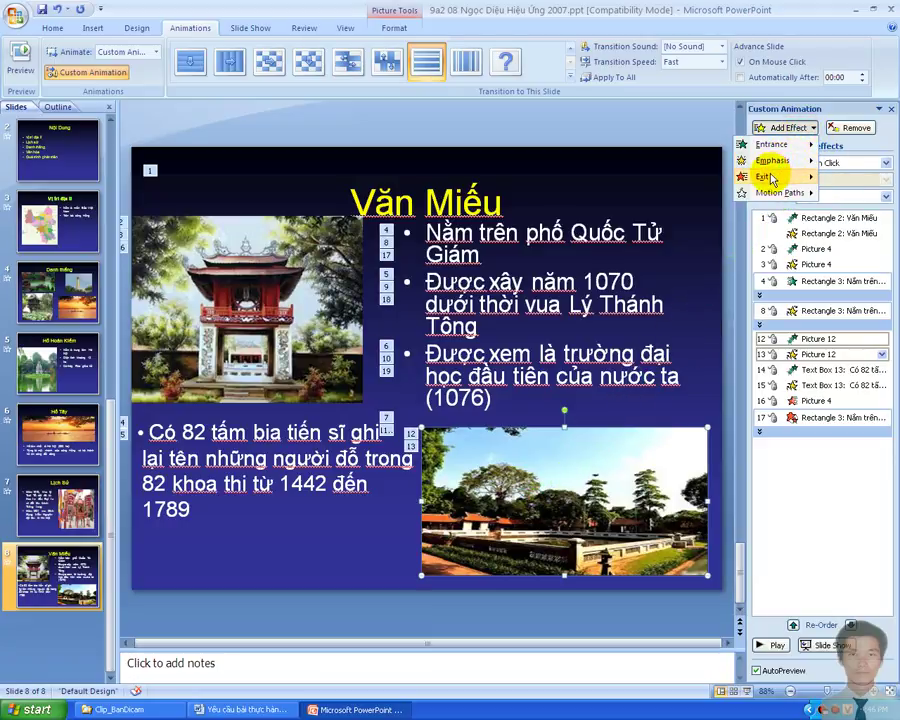
pyautogui.moveTo(771, 178)
pyautogui.click(675, 241)
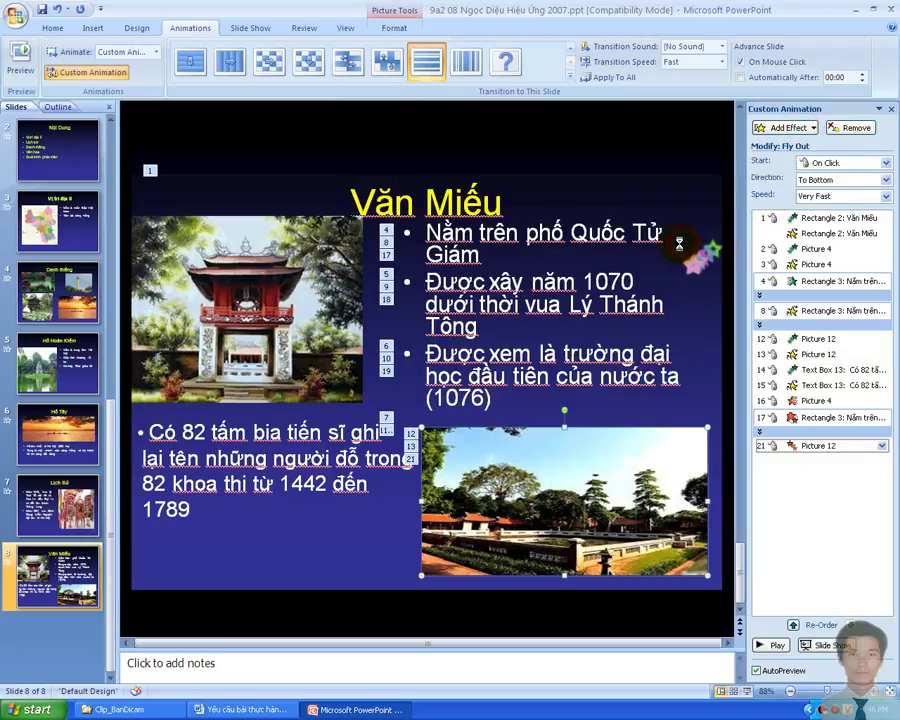
# Give the 82-steles text box a Checkerboard exit, then switch to the Word instructions.
pyautogui.click(240, 437)
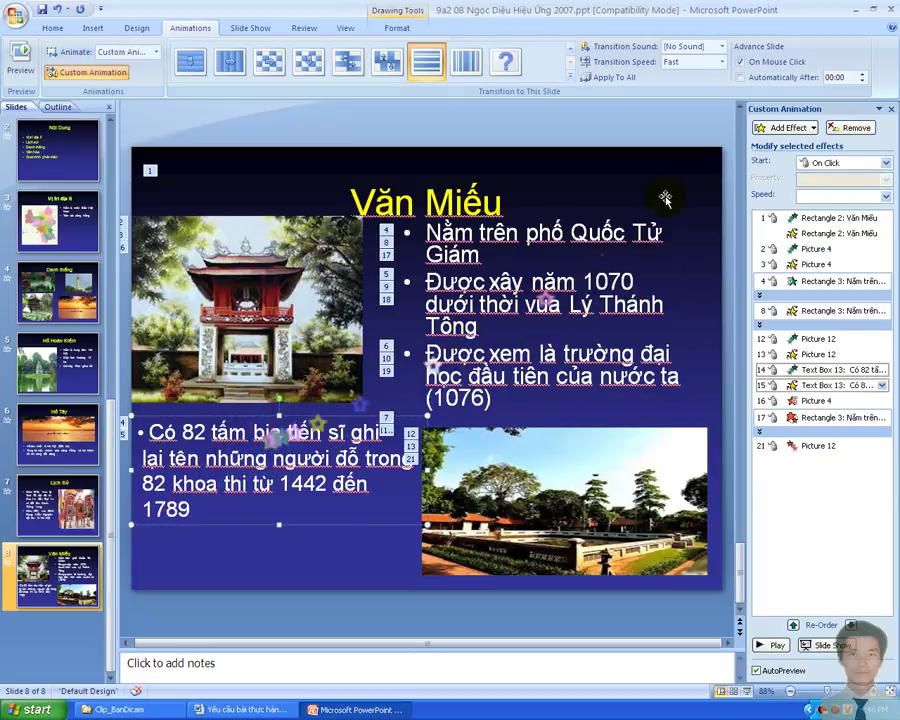
pyautogui.click(786, 128)
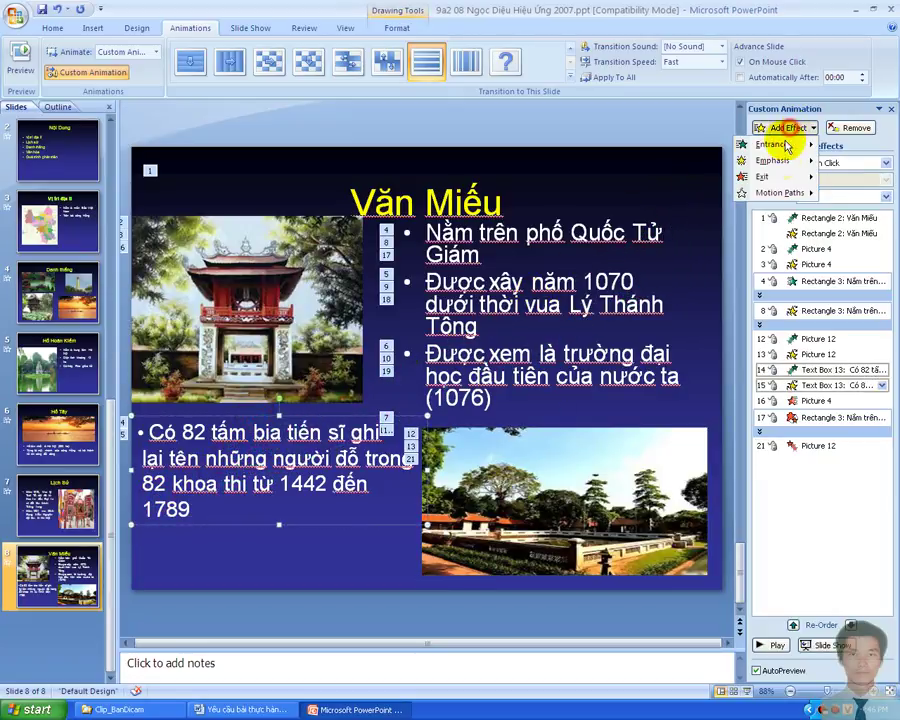
pyautogui.moveTo(765, 177)
pyautogui.click(688, 207)
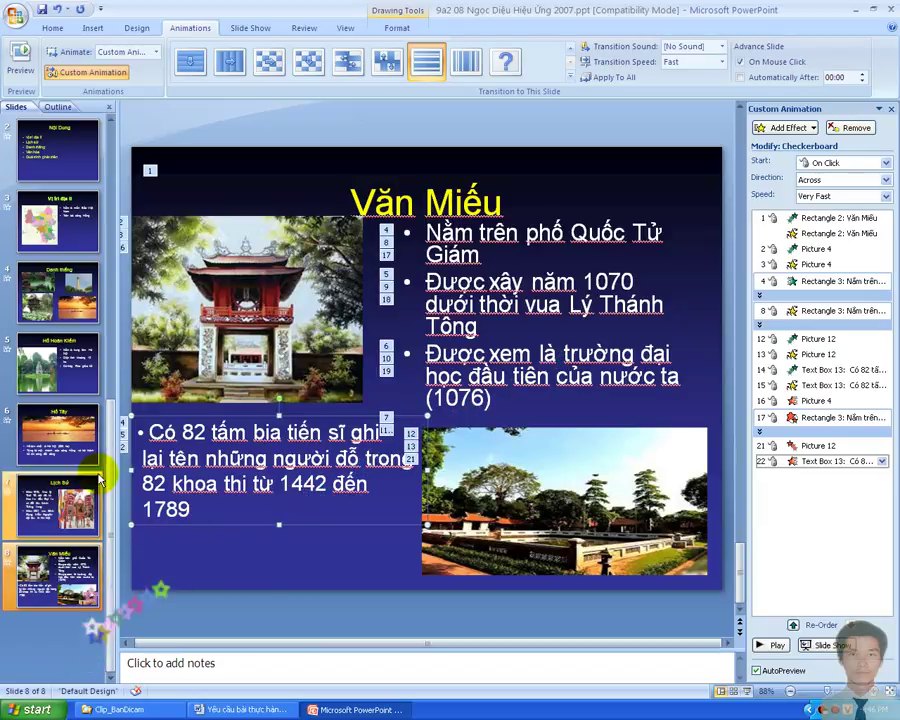
pyautogui.click(240, 707)
pyautogui.scroll(-2, 348, 353)
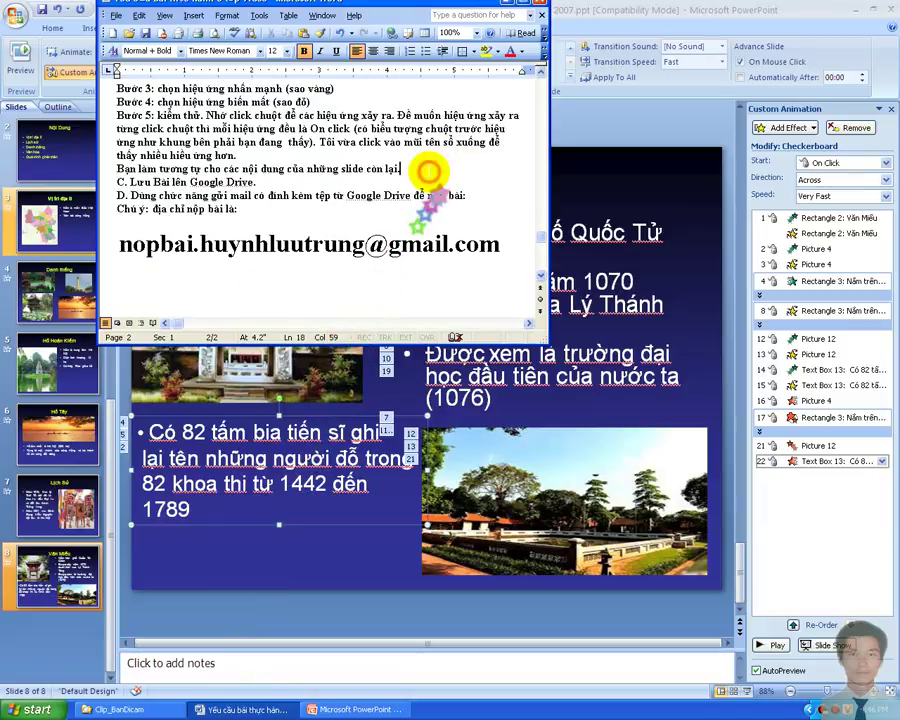
# Add a closing line: effects are done, choose your own, not necessarily 'giống như bài hướng dẫn này.'.
pyautogui.press('Return')
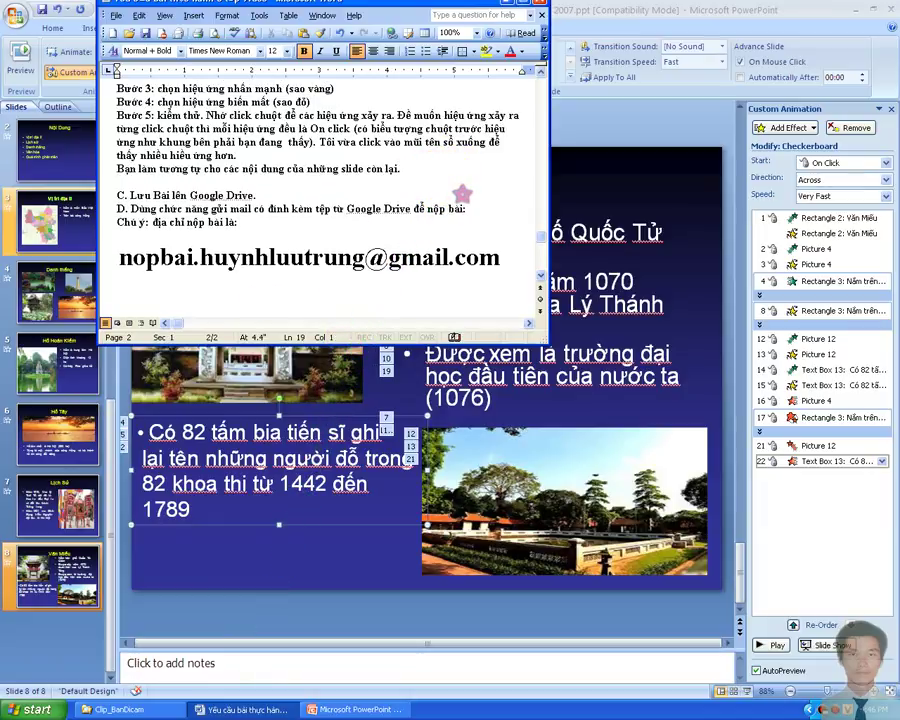
pyautogui.write('Ca')
pyautogui.write('Vậy là')
pyautogui.write('cả')
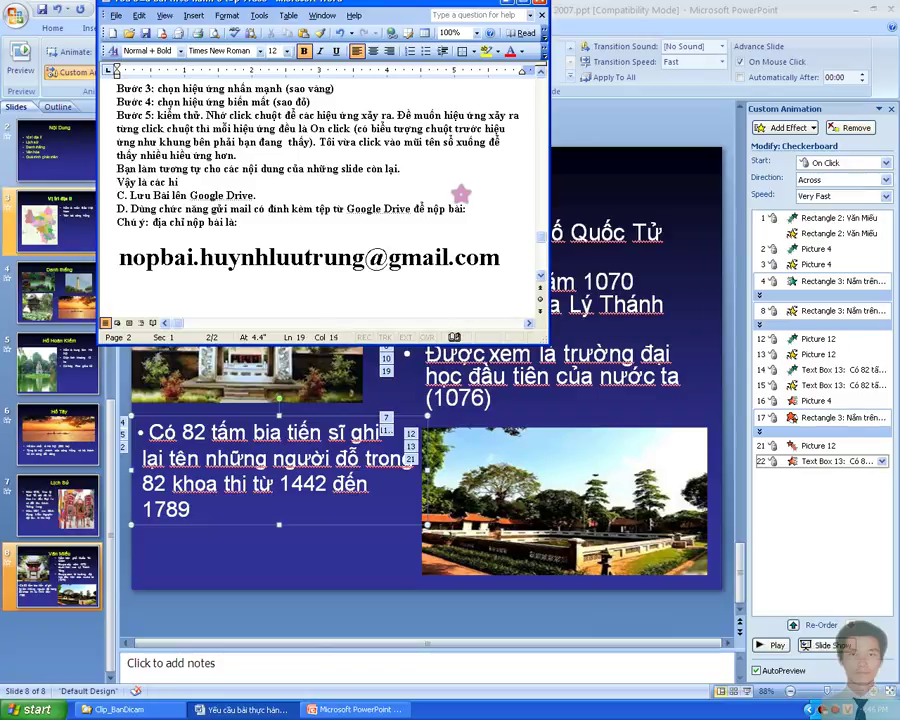
pyautogui.write('ệu')
pyautogui.write('ong.')
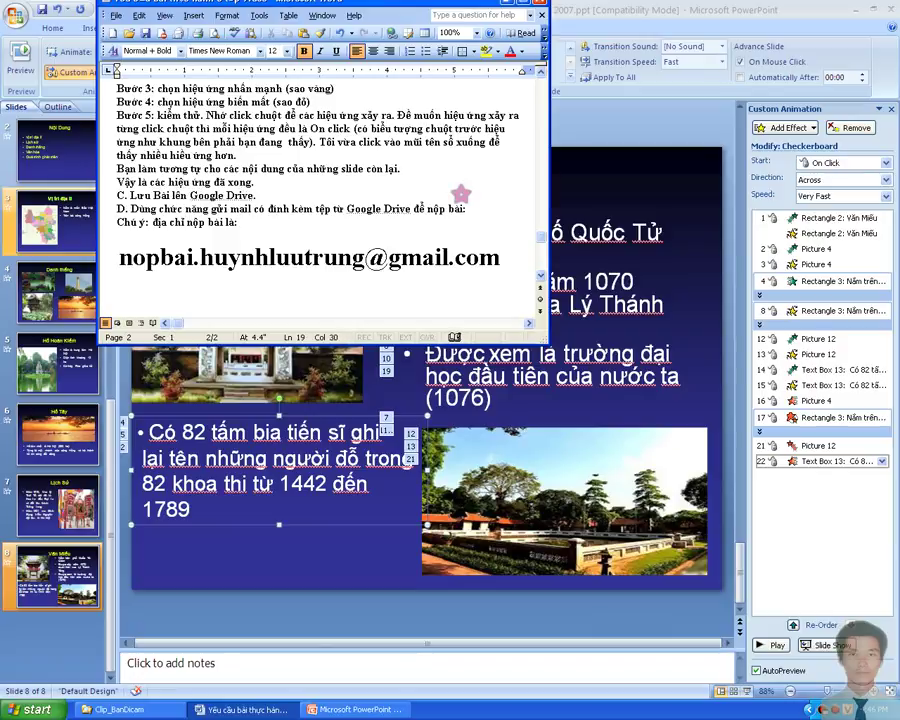
pyautogui.write('Ba')
pyautogui.write('n')
pyautogui.write(' đươ')
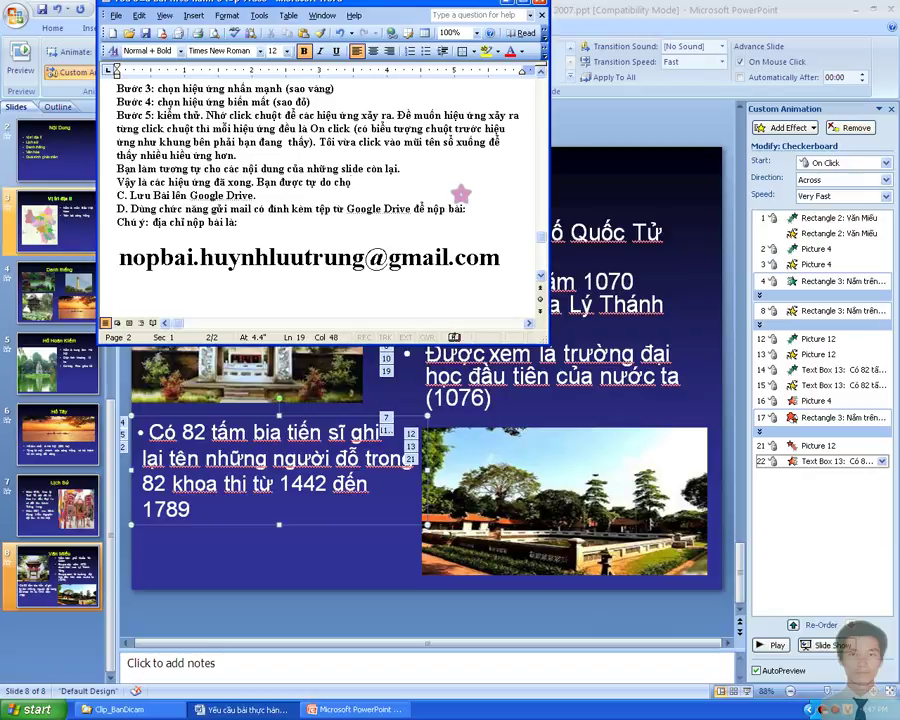
pyautogui.write(' hiệ')
pyautogui.write('ông')
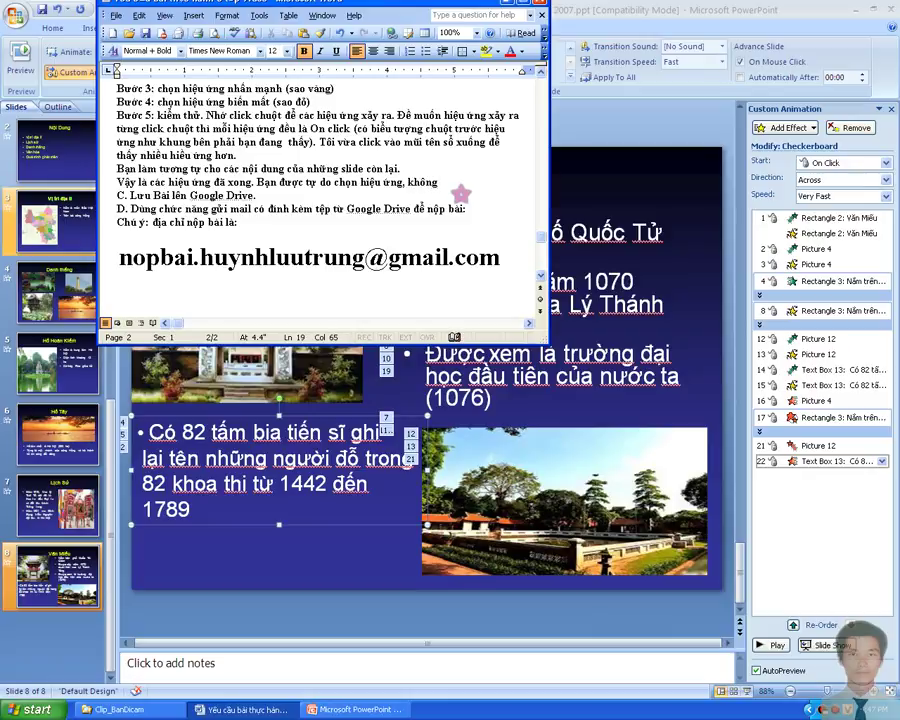
pyautogui.write('t thiết')
pyautogui.write('hải')
pyautogui.press('BackSpace')
pyautogui.press('BackSpace')
pyautogui.write('ải g')
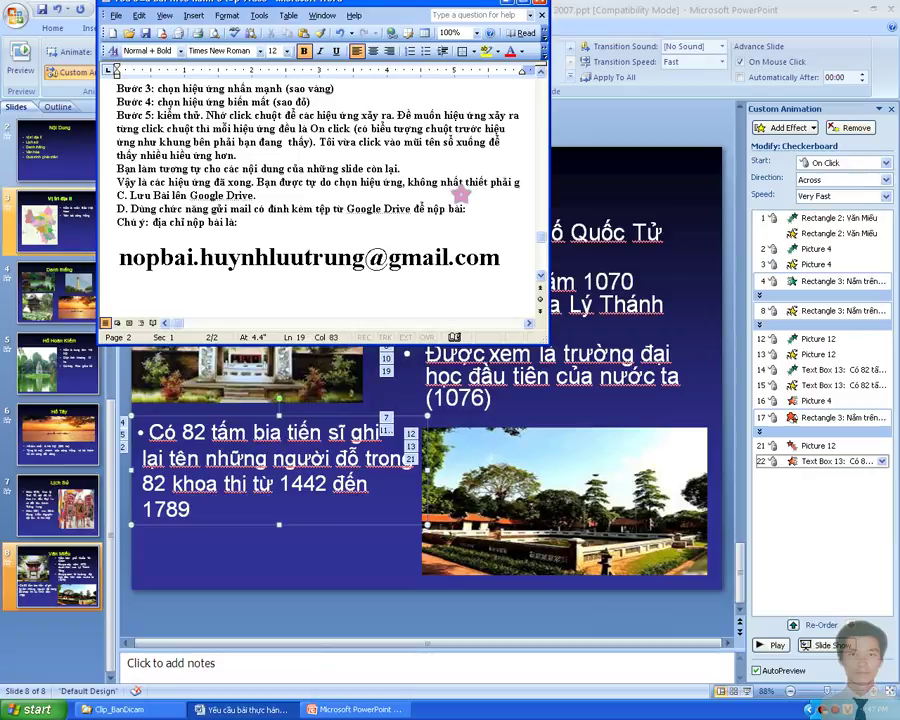
pyautogui.write('iống như ')
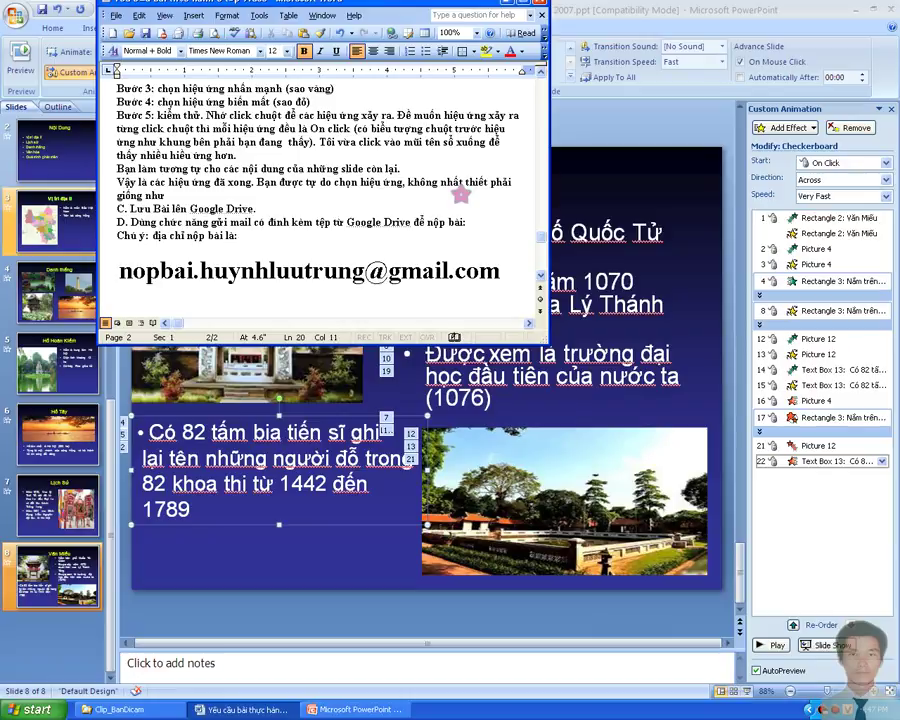
pyautogui.write('bài hướ')
pyautogui.write('ng dẫn nha')
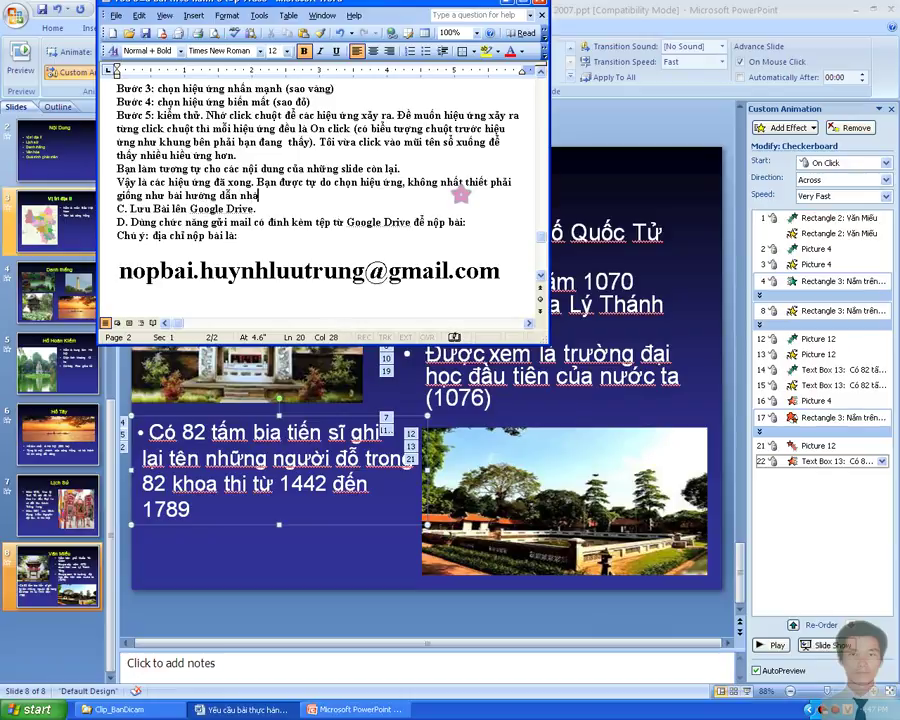
pyautogui.write('uyu')
pyautogui.press('BackSpace')
pyautogui.write('ày.')
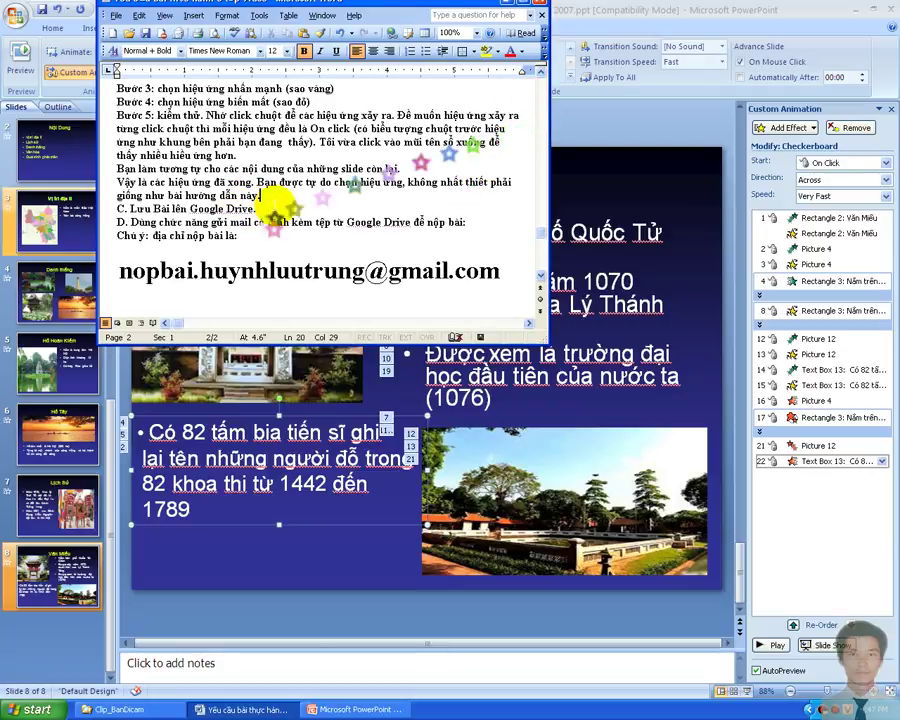
# Below the Google Drive step, add 'Xem trên Youtube.com' with the author's channel name and 'nha'.
pyautogui.click(275, 205)
pyautogui.press('Return')
pyautogui.write('X')
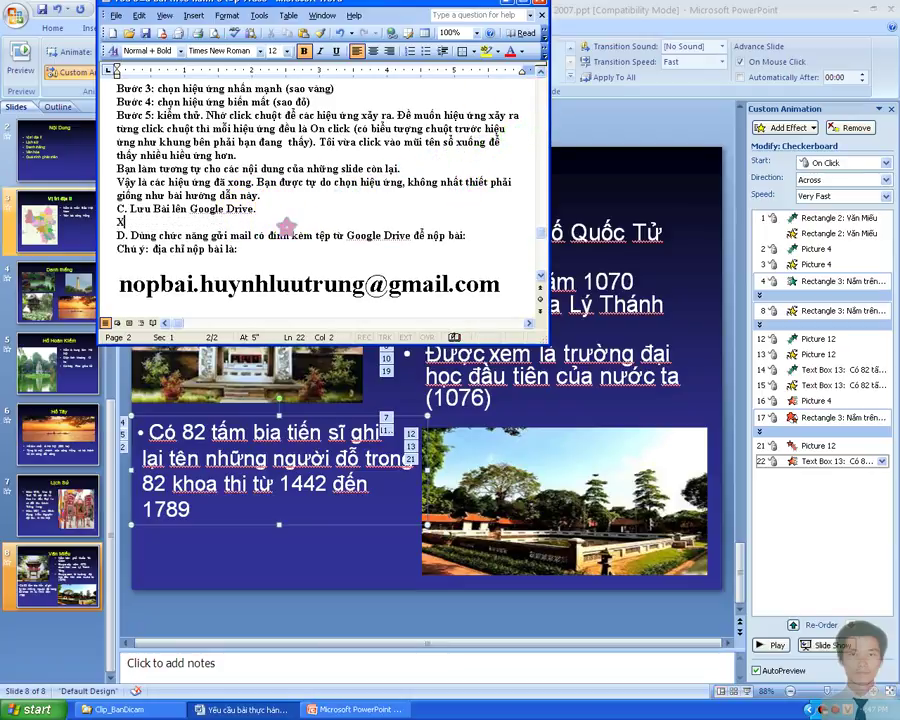
pyautogui.write('em tr')
pyautogui.write('ên Yuo')
pyautogui.press('BackSpace')
pyautogui.press('BackSpace')
pyautogui.write('ou')
pyautogui.write('tube.com')
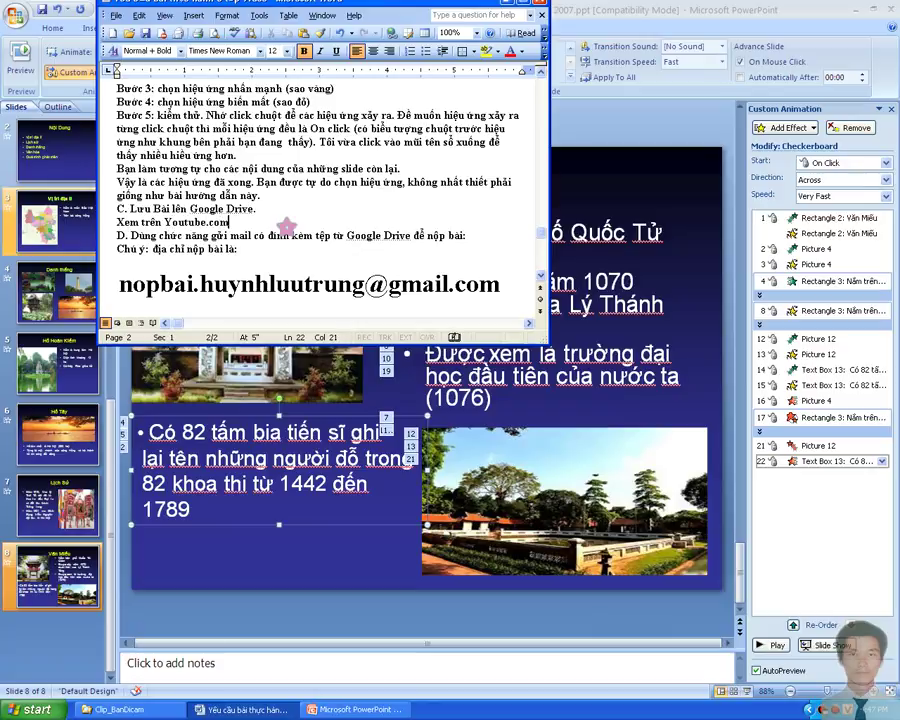
pyautogui.write(' (')
pyautogui.write('huynh lu')
pyautogui.write('u trung')
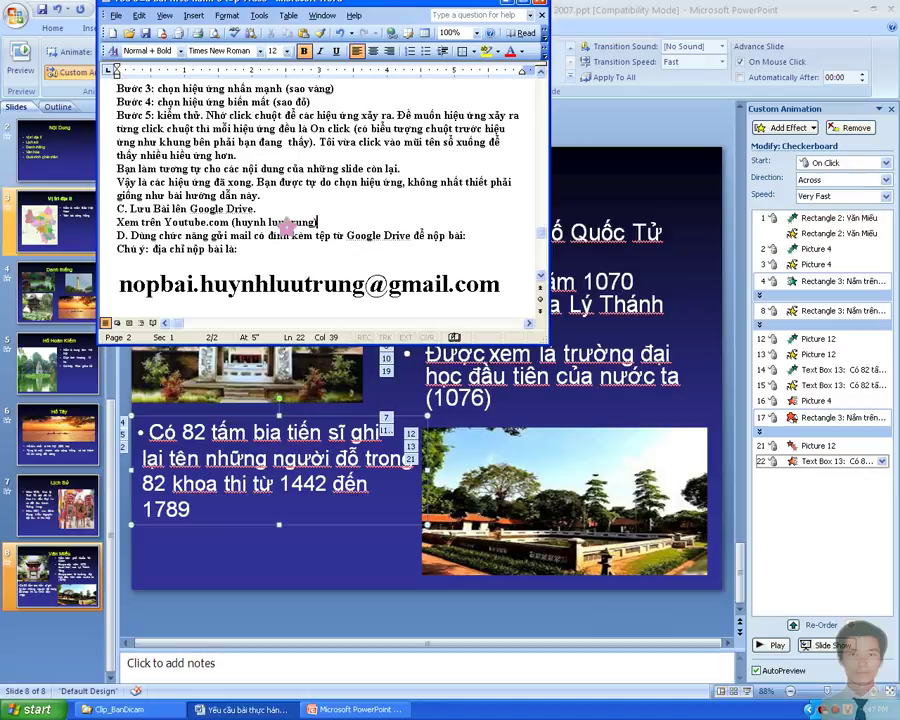
pyautogui.write(') nha')
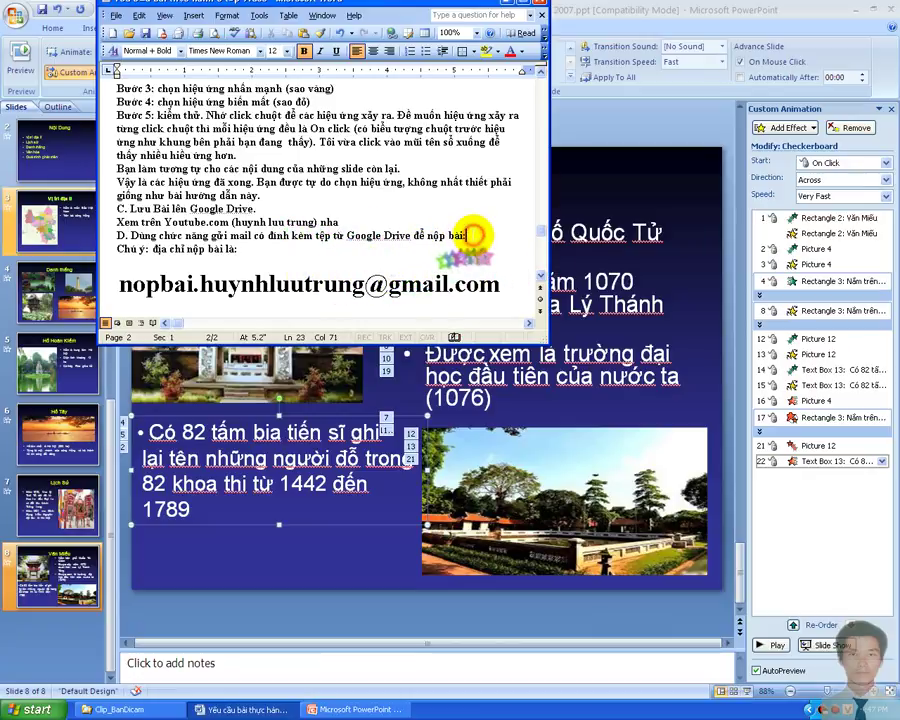
pyautogui.click(468, 236)
# Under step D, explain finding the author's Youtube.com channel, clicking the profile picture, and picking the matching clip.
pyautogui.press('Return')
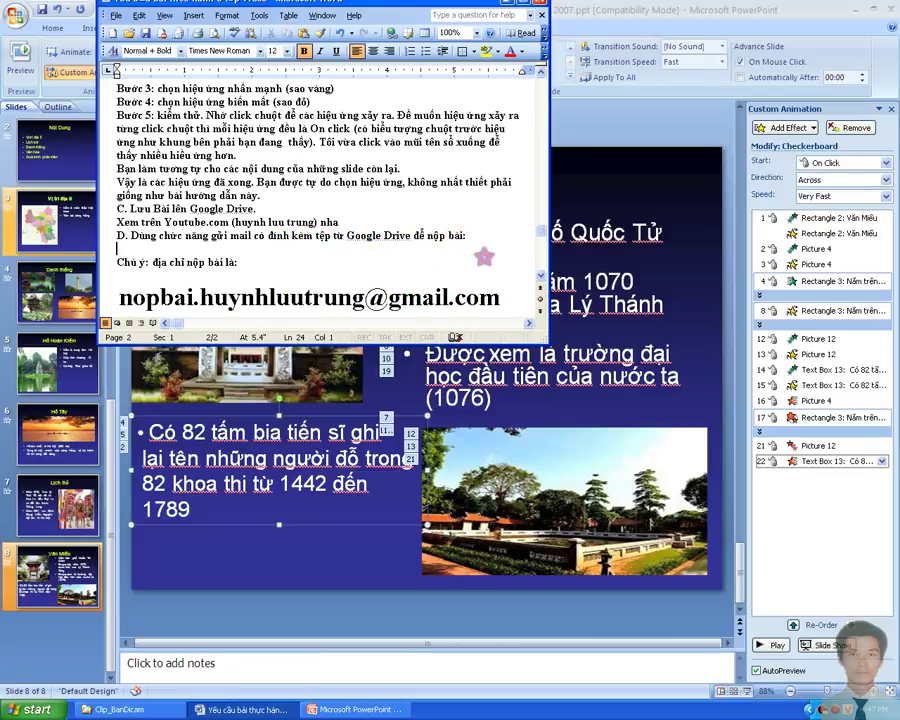
pyautogui.write('Bạn')
pyautogui.write(' lên You')
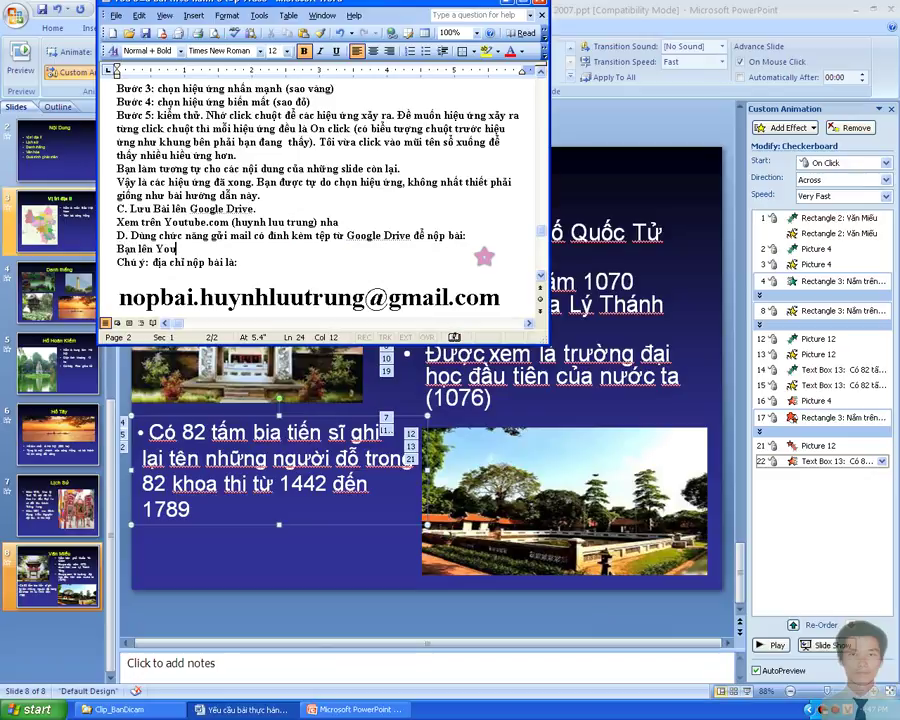
pyautogui.write('tube.com ')
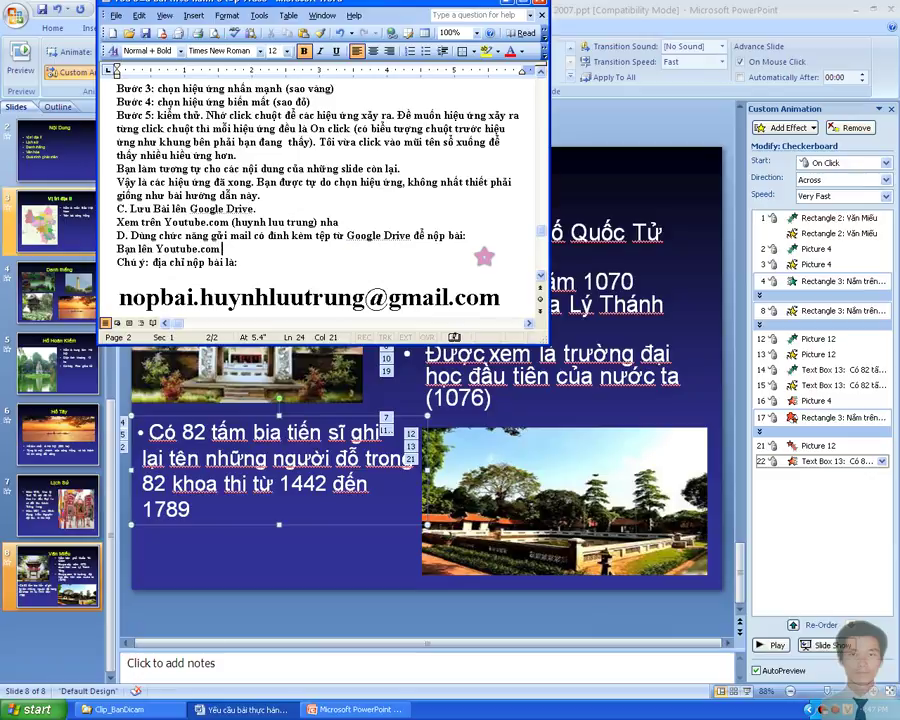
pyautogui.write('trong 1')
pyautogui.write('kênh')
pyautogui.write(' hiu')
pyautogui.press('BackSpace')
pyautogui.press('BackSpace')
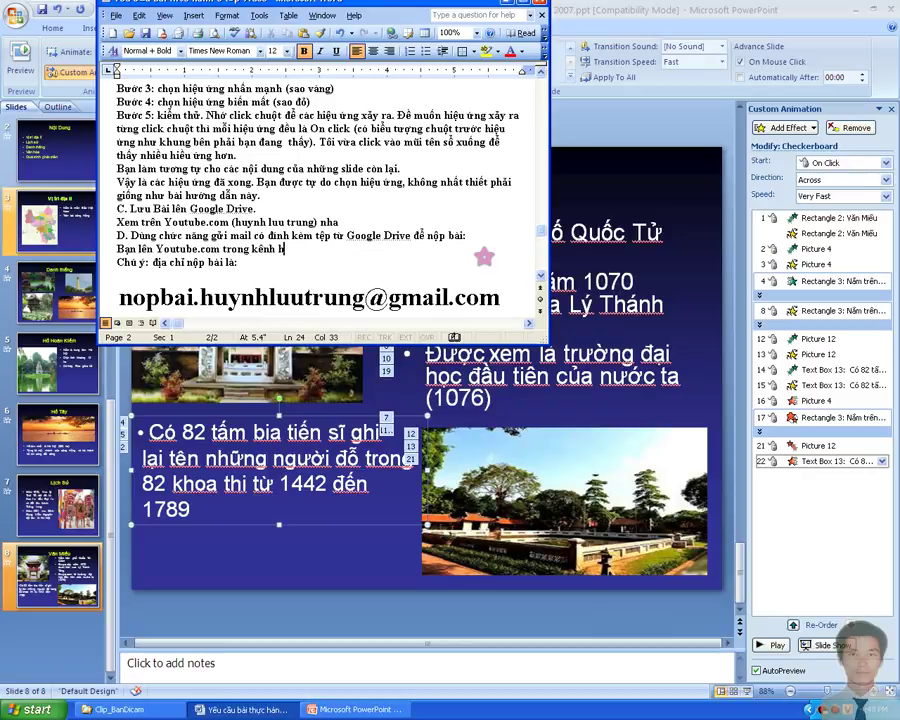
pyautogui.write('uynh l')
pyautogui.write('ưu Trung nha')
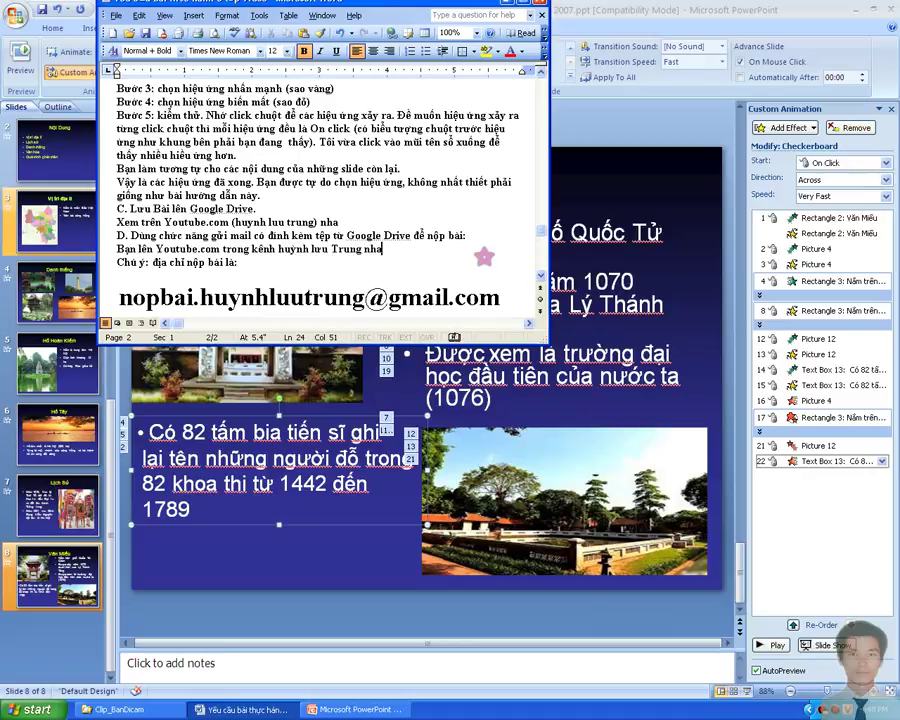
pyautogui.write(' (gõ huyn')
pyautogui.write('h lưu trung d')
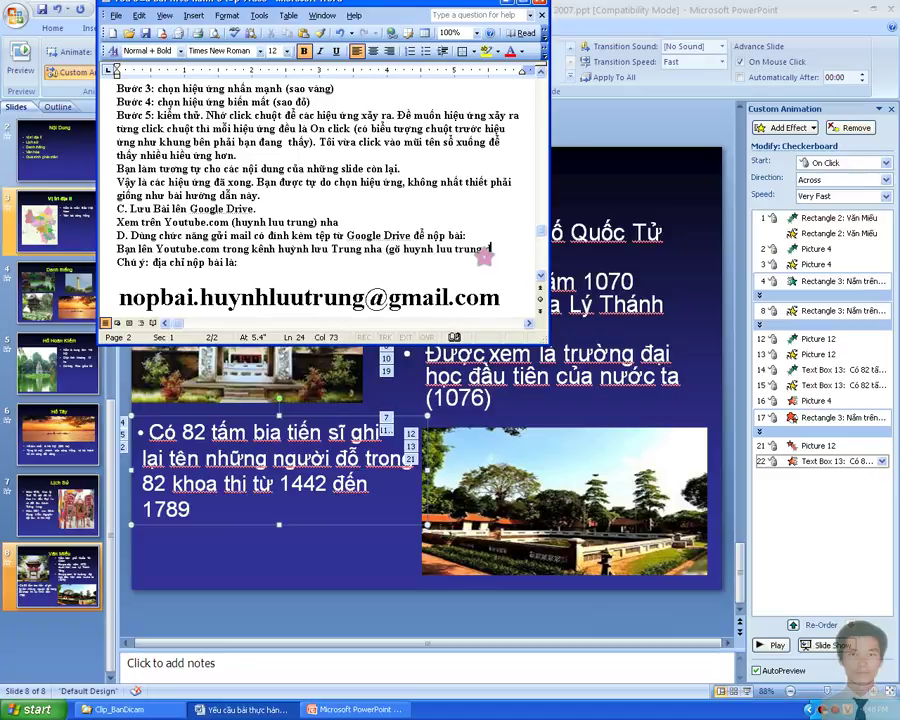
pyautogui.write(' ìm')
pyautogui.write(' bă')
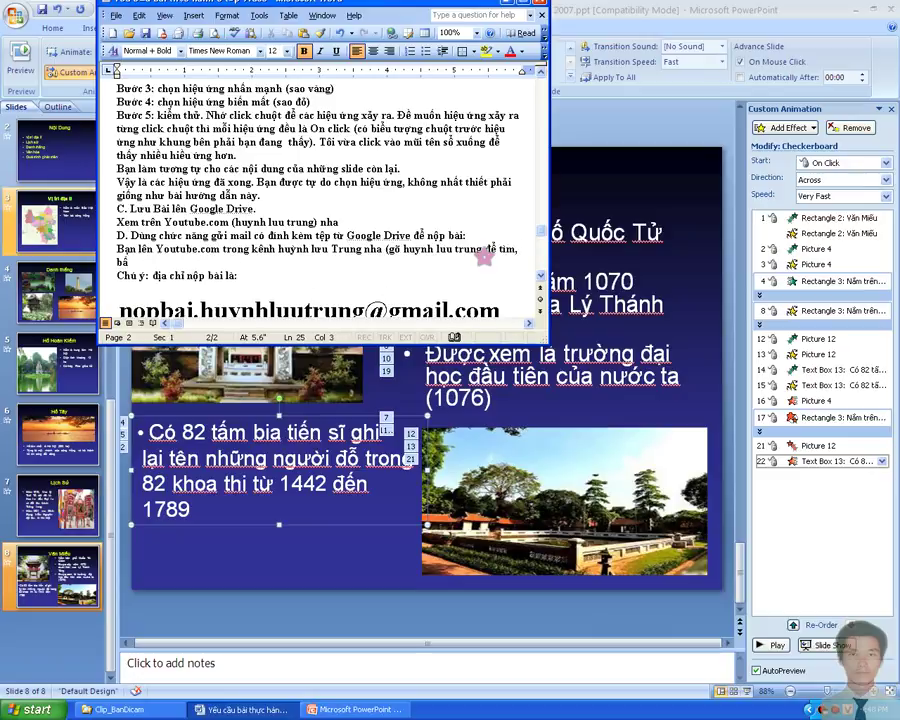
pyautogui.write('m')
pyautogui.write(' vào')
pyautogui.write(' ảnh t')
pyautogui.write('hẻ của')
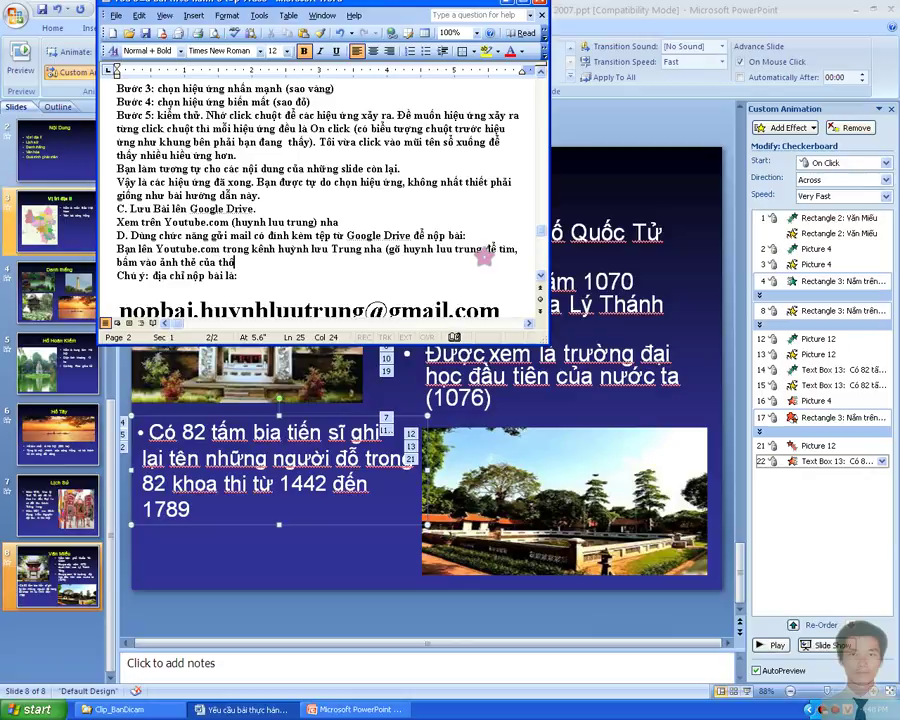
pyautogui.write(' tôi,')
pyautogui.write(' và ')
pyautogui.write('chịn')
pyautogui.write(' clip')
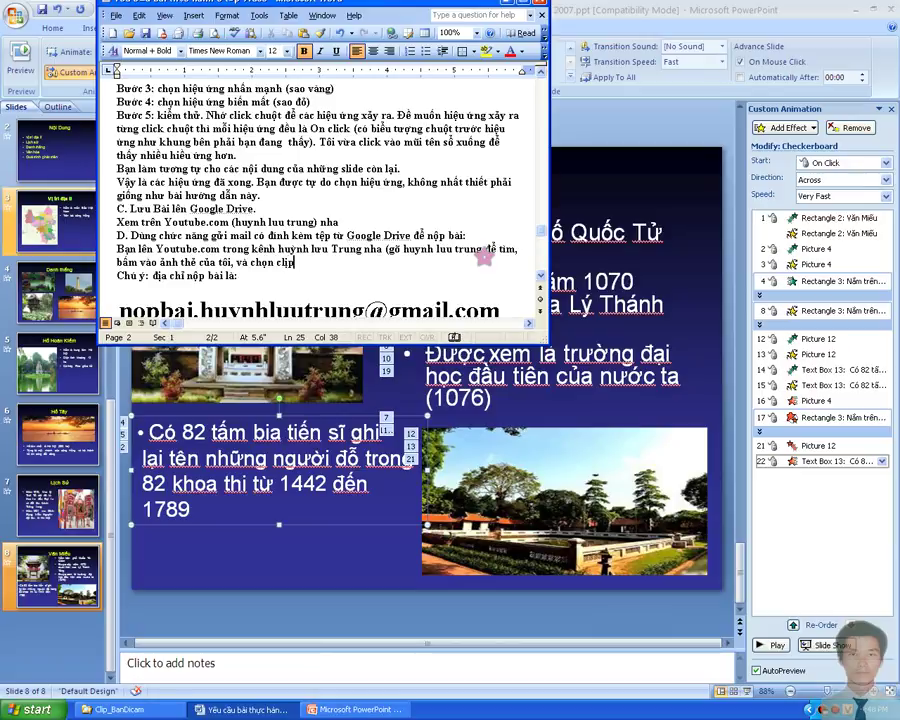
pyautogui.write(' tu')
pyautogui.write('ơng')
pyautogui.write(' ứn')
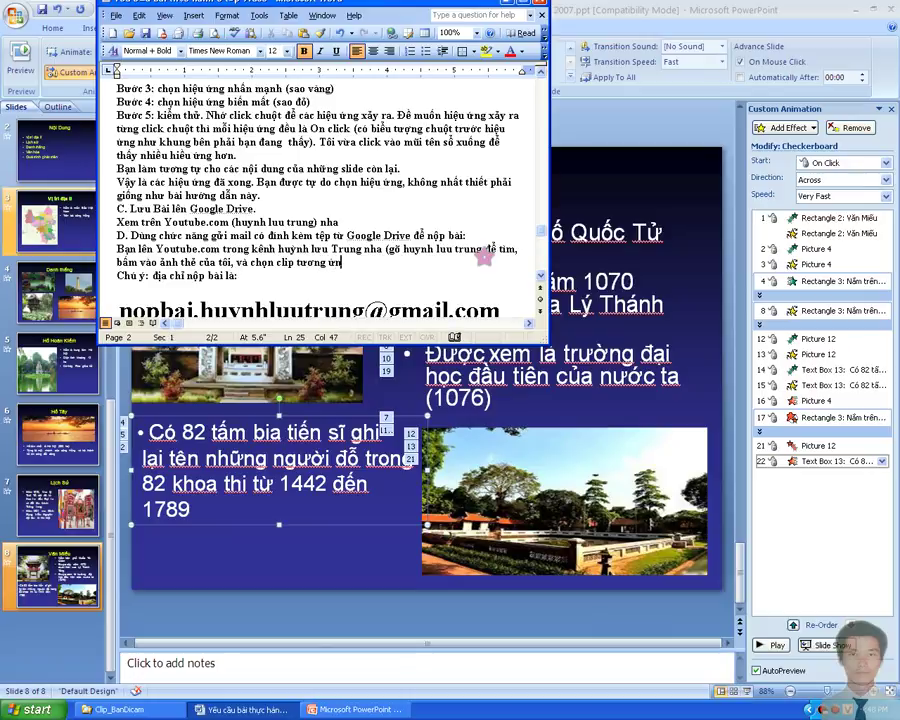
pyautogui.write('g để xem thê')
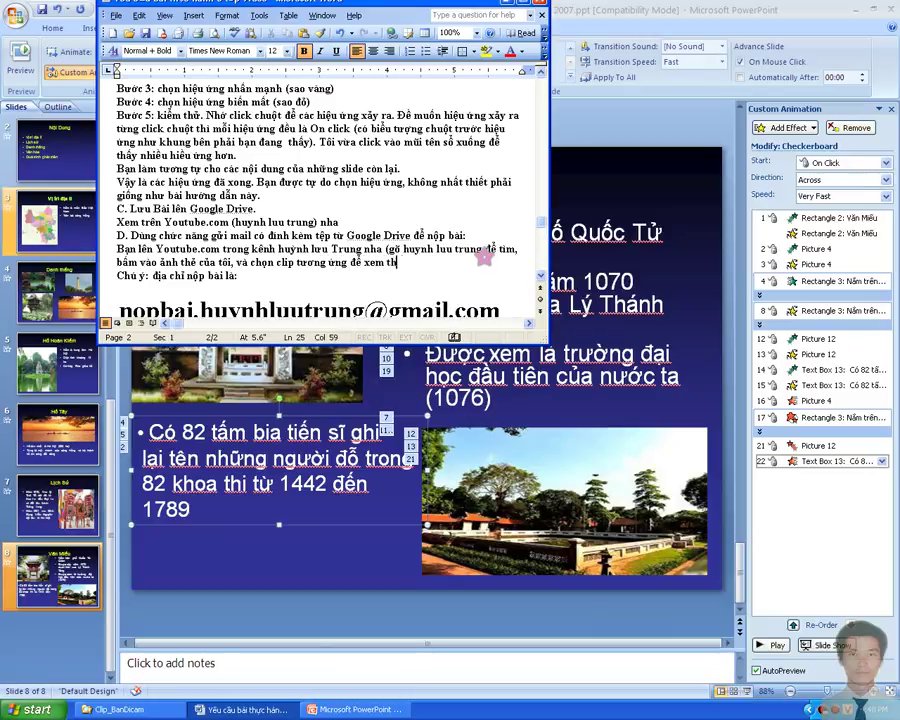
pyautogui.write('m).')
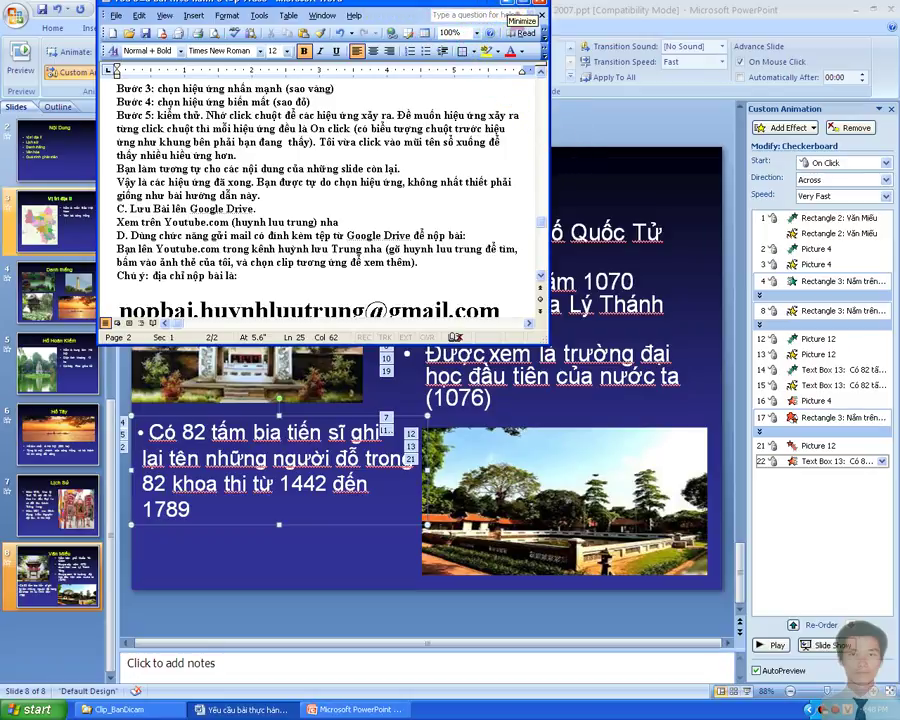
# Add a reminder to save the work on the computer before uploading to Google Drive.
pyautogui.press('Return')
pyautogui.write('NHo')
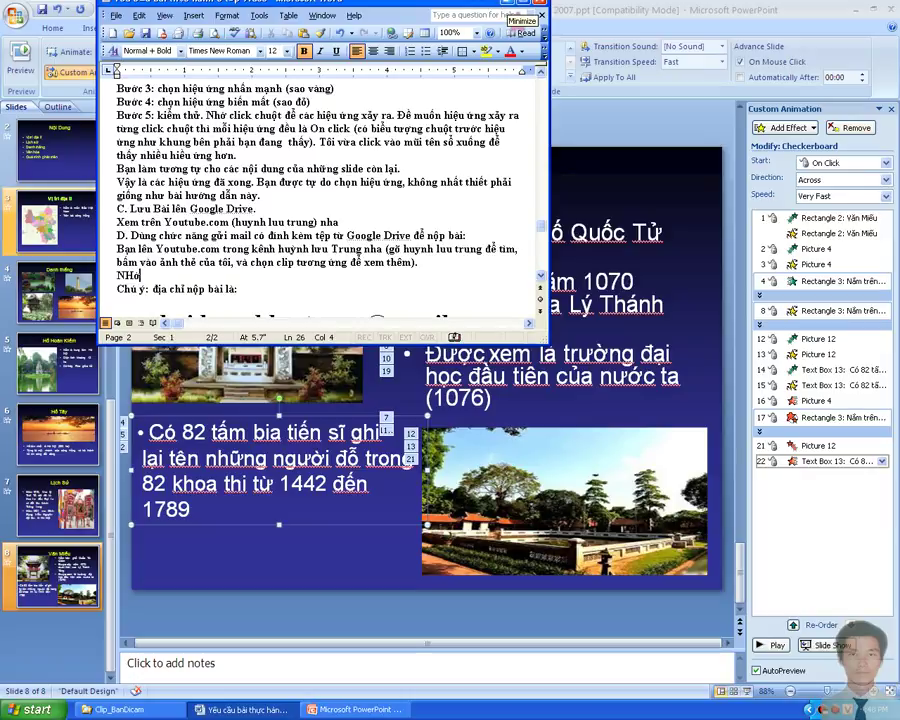
pyautogui.press('BackSpace')
pyautogui.press('BackSpace')
pyautogui.write('hớ lưu')
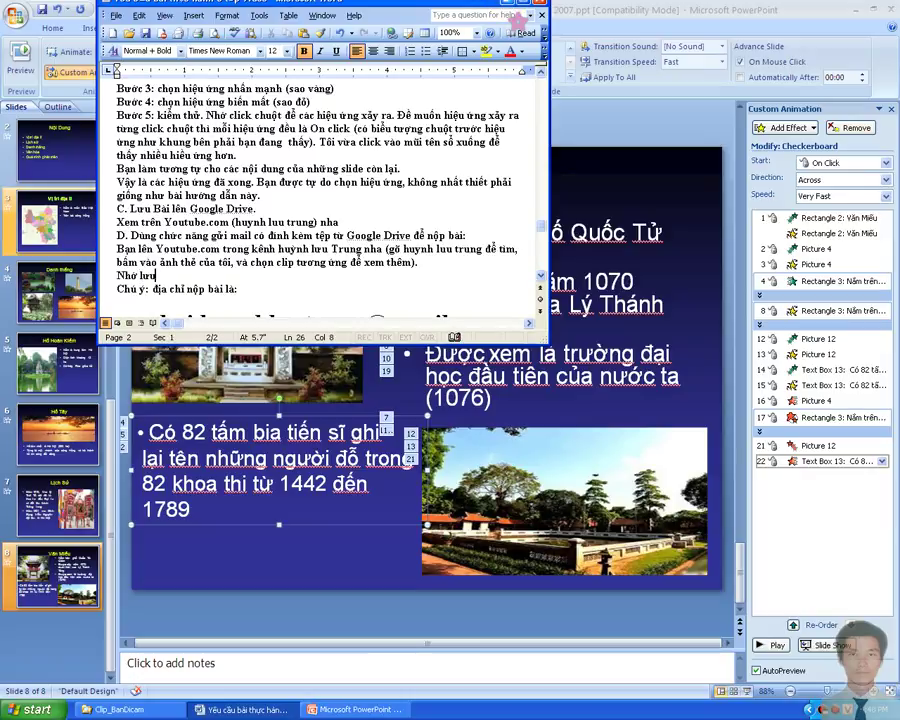
pyautogui.write(' bai trên')
pyautogui.write(' máy trư')
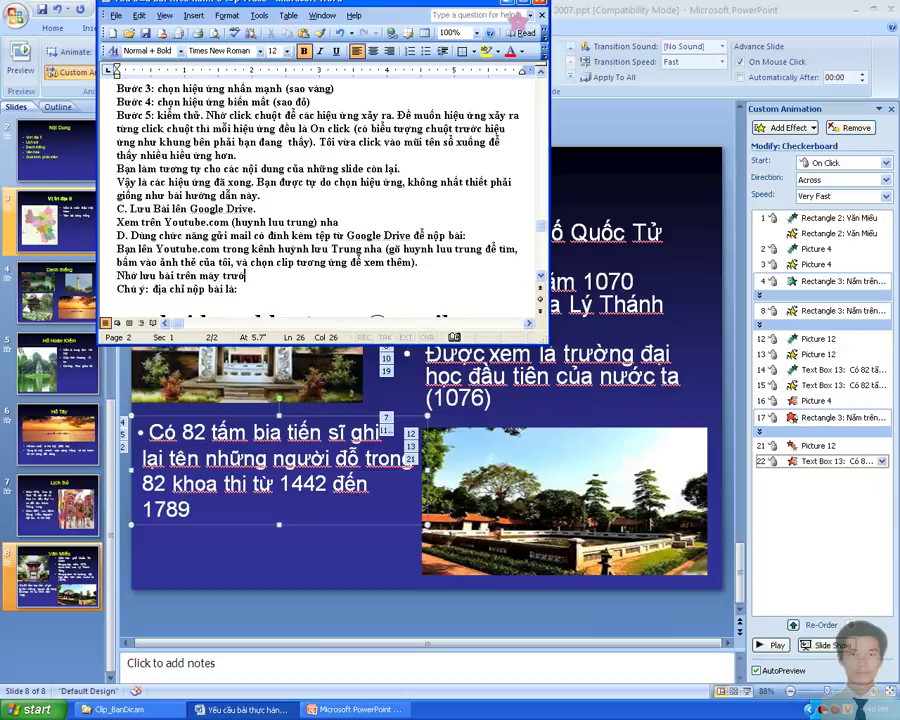
pyautogui.write('ớc, rồi h')
pyautogui.write('ãy luuw lên')
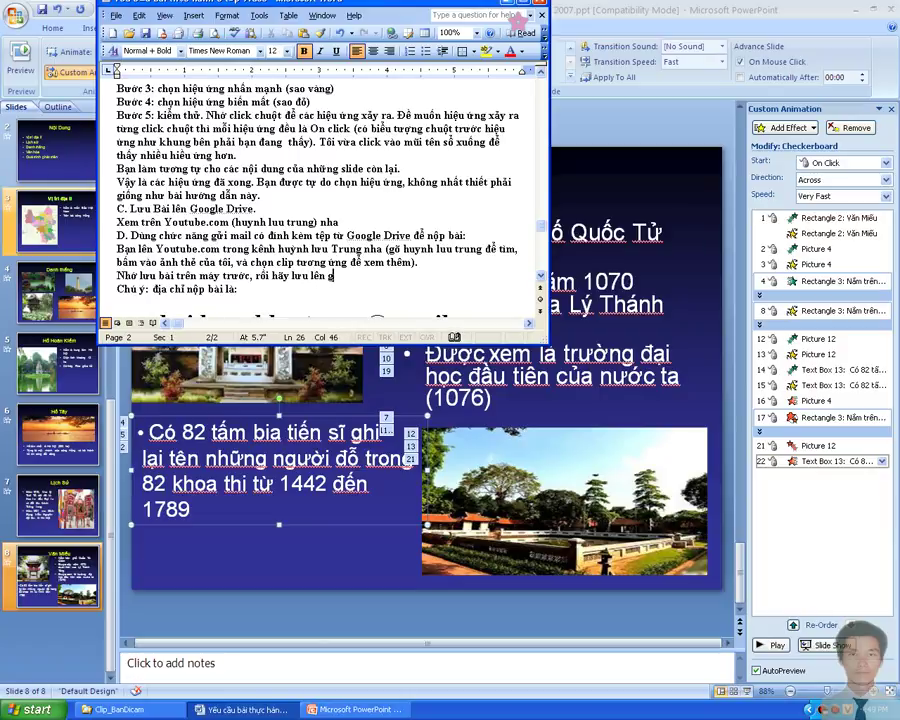
pyautogui.write(' google')
pyautogui.write('đi.')
pyautogui.write('rive.')
# Add the line 'Chúc các bạn thành công!' and minimize Word and PowerPoint to show the desktop.
pyautogui.press('Return')
pyautogui.write('Chúc cả')
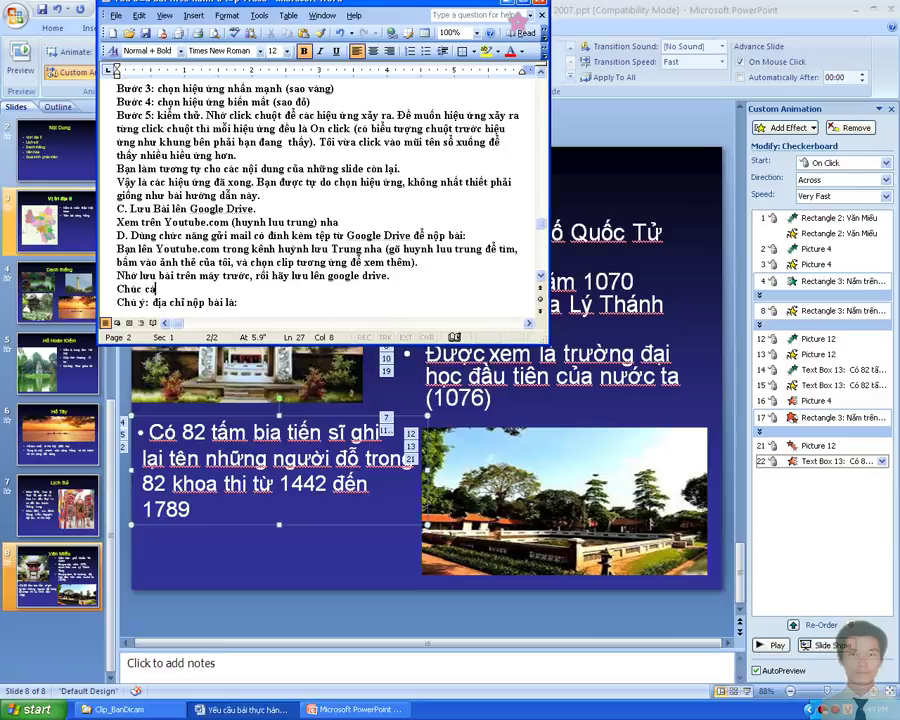
pyautogui.write('c bạn thành công!')
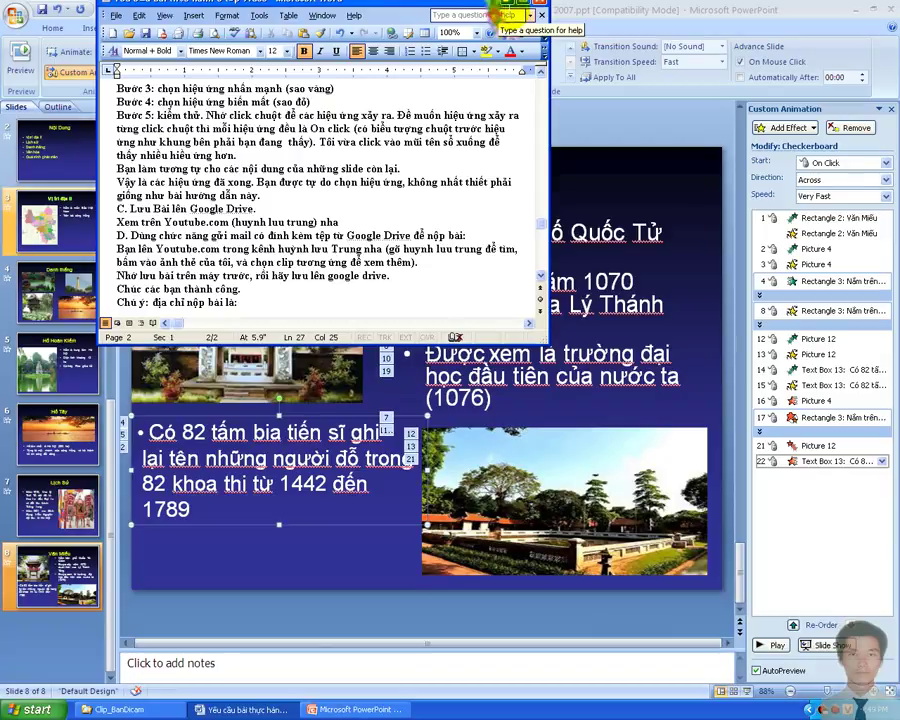
pyautogui.click(507, 6)
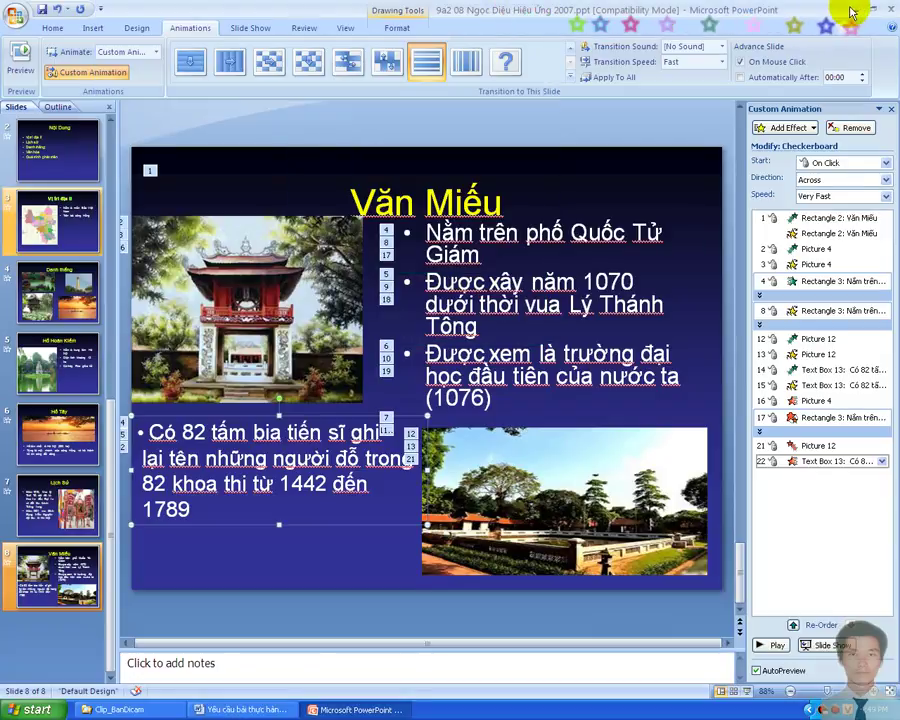
pyautogui.click(855, 10)
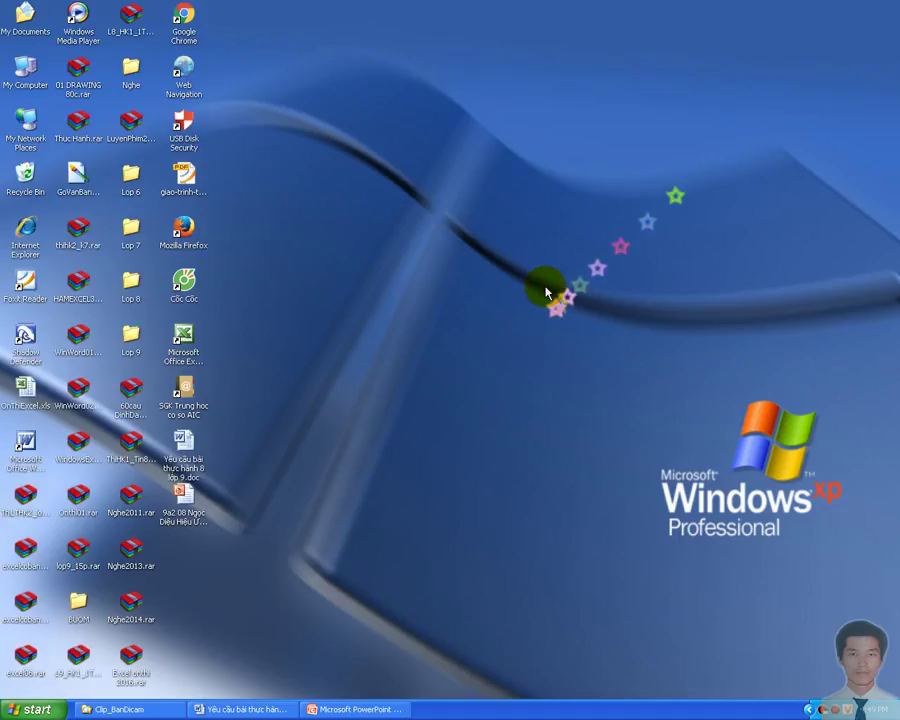